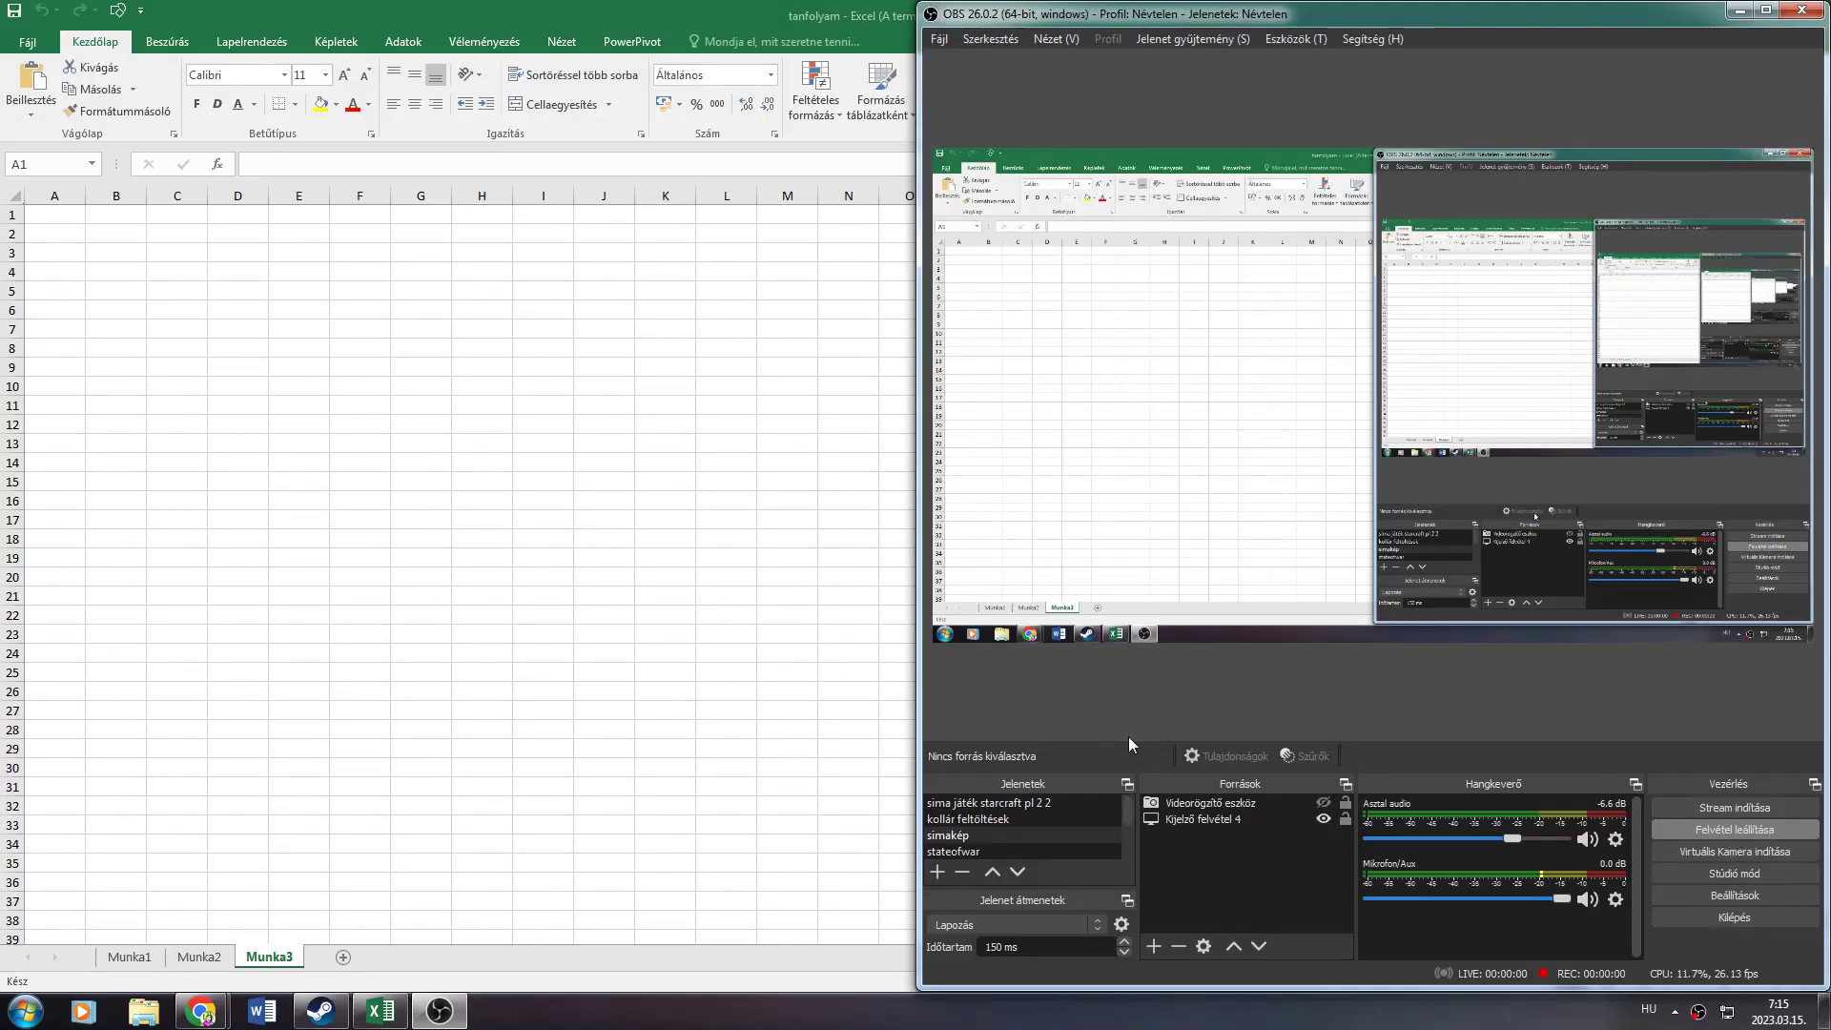
Bring the tanfolyam Excel workbook, showing the empty Munka3 sheet, in front of OBS Studio
{"action": "left_click", "coordinate": [585, 575]}
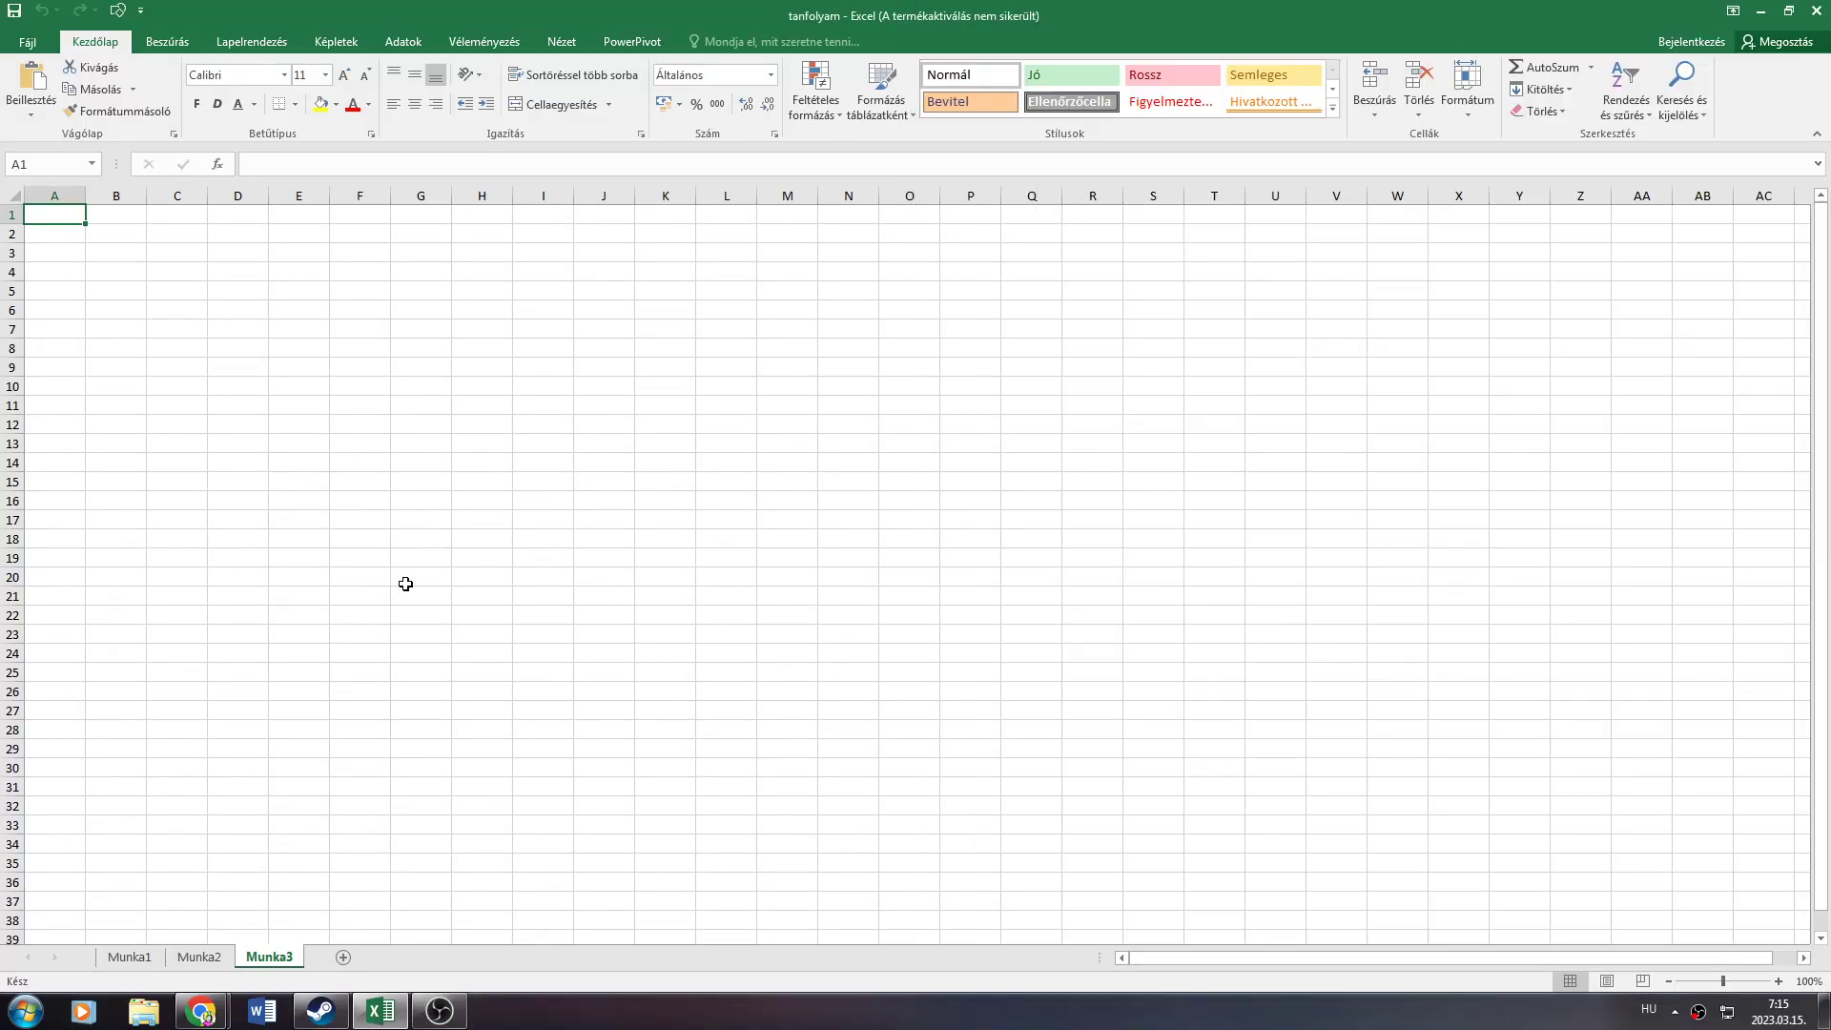
Move around the sheet from E9 to land on cell F10
{"action": "left_click", "coordinate": [301, 372]}
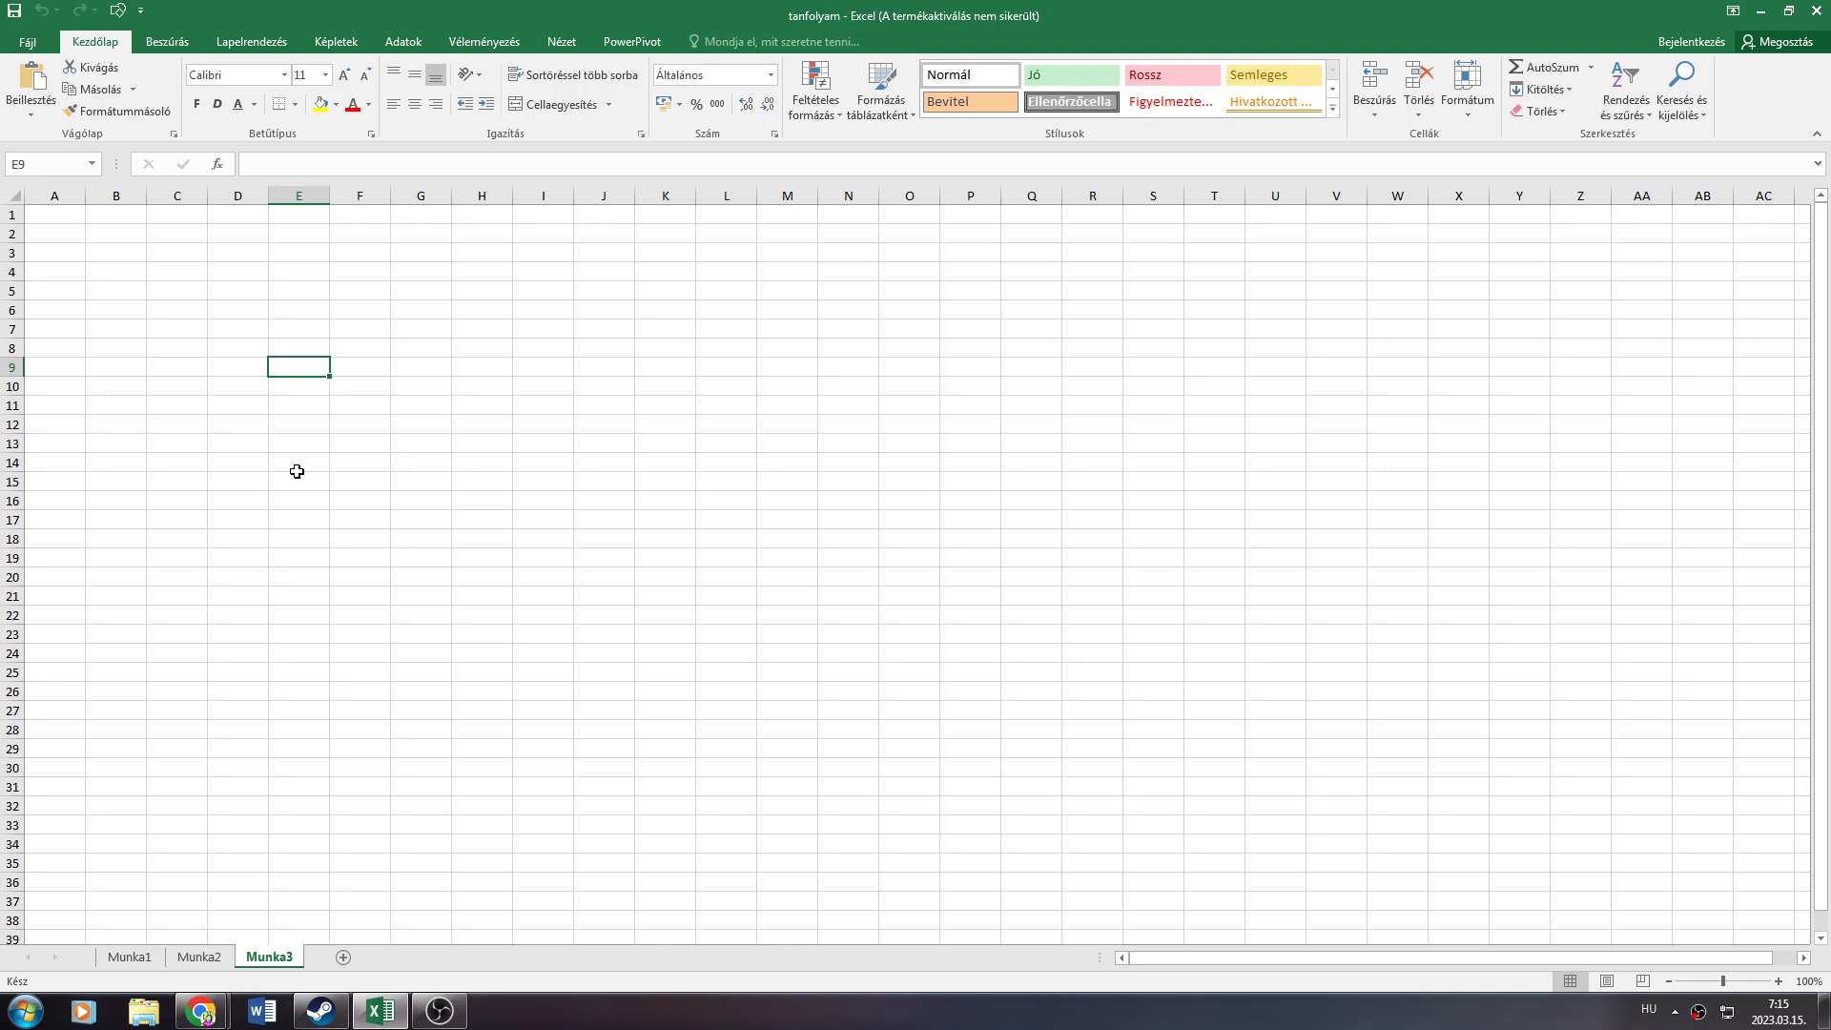
{"action": "key", "text": "Up"}
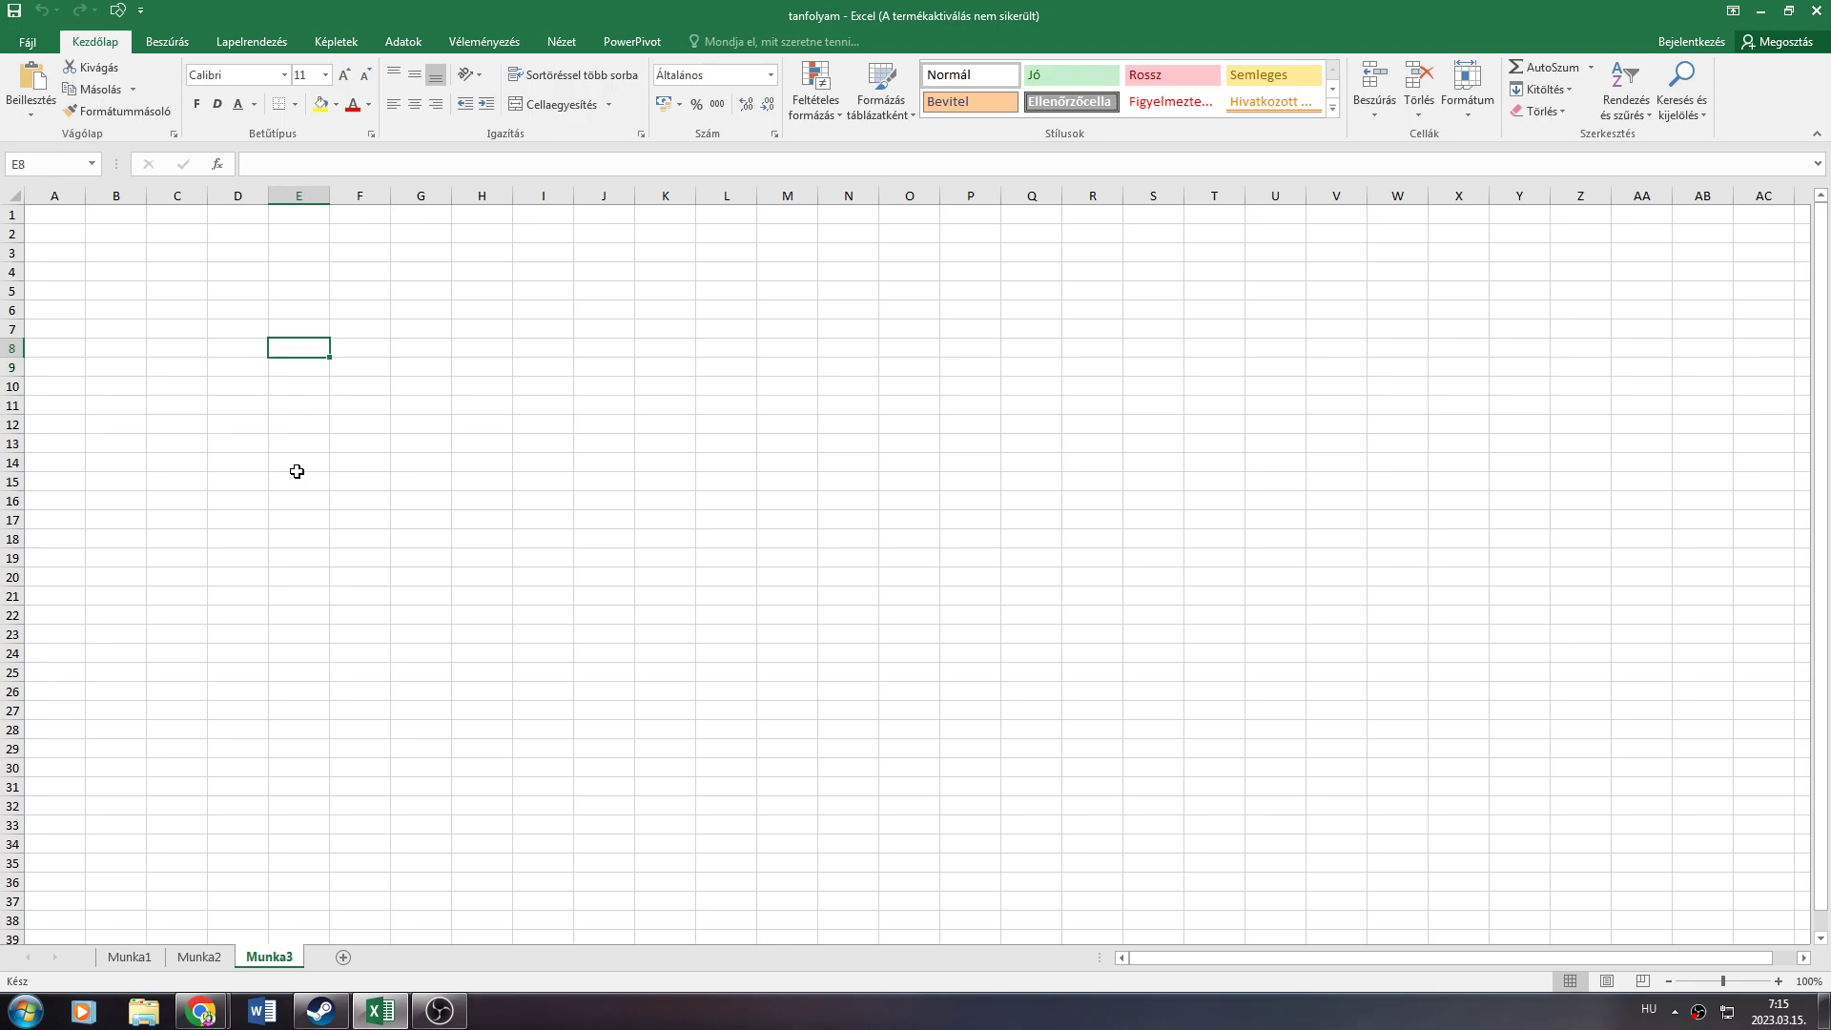
{"action": "key", "text": "Down"}
{"action": "key", "text": "Right"}
{"action": "key", "text": "Right"}
{"action": "key", "text": "Up"}
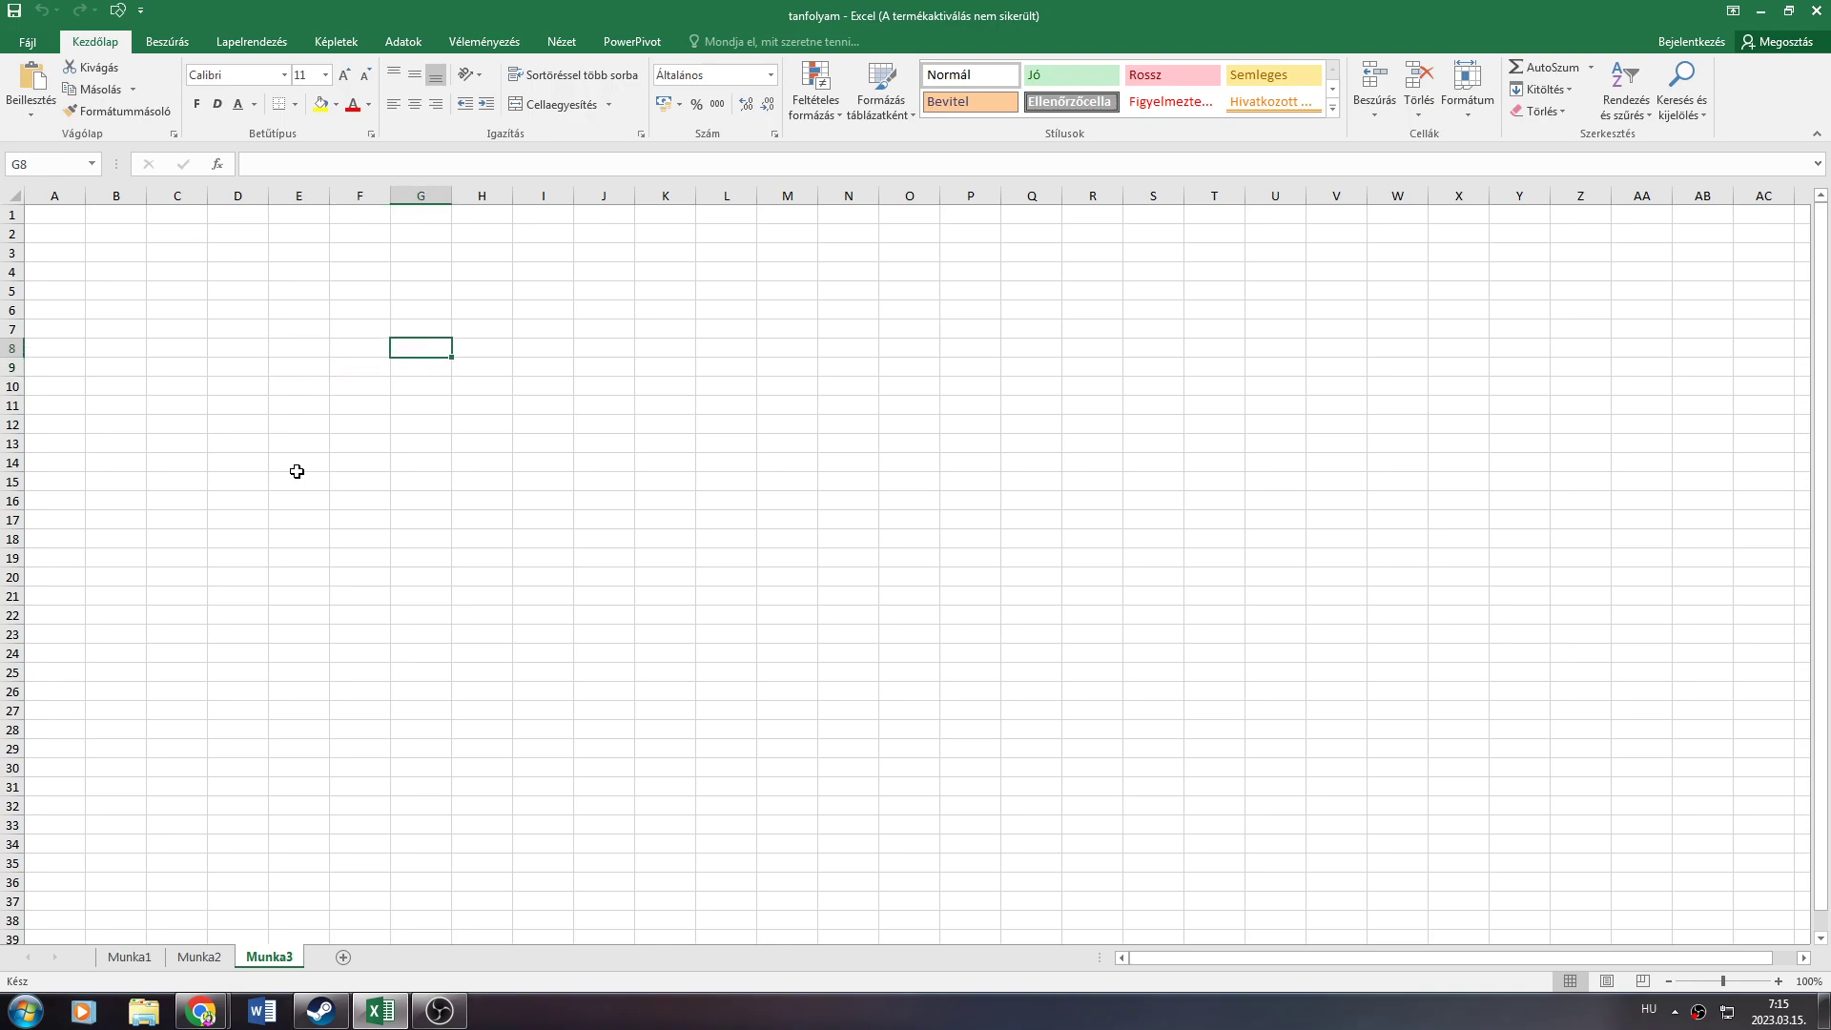
{"action": "key", "text": "Left"}
{"action": "key", "text": "Down"}
{"action": "key", "text": "Down"}
{"action": "key", "text": "Down"}
{"action": "key", "text": "Down"}
{"action": "key", "text": "Right"}
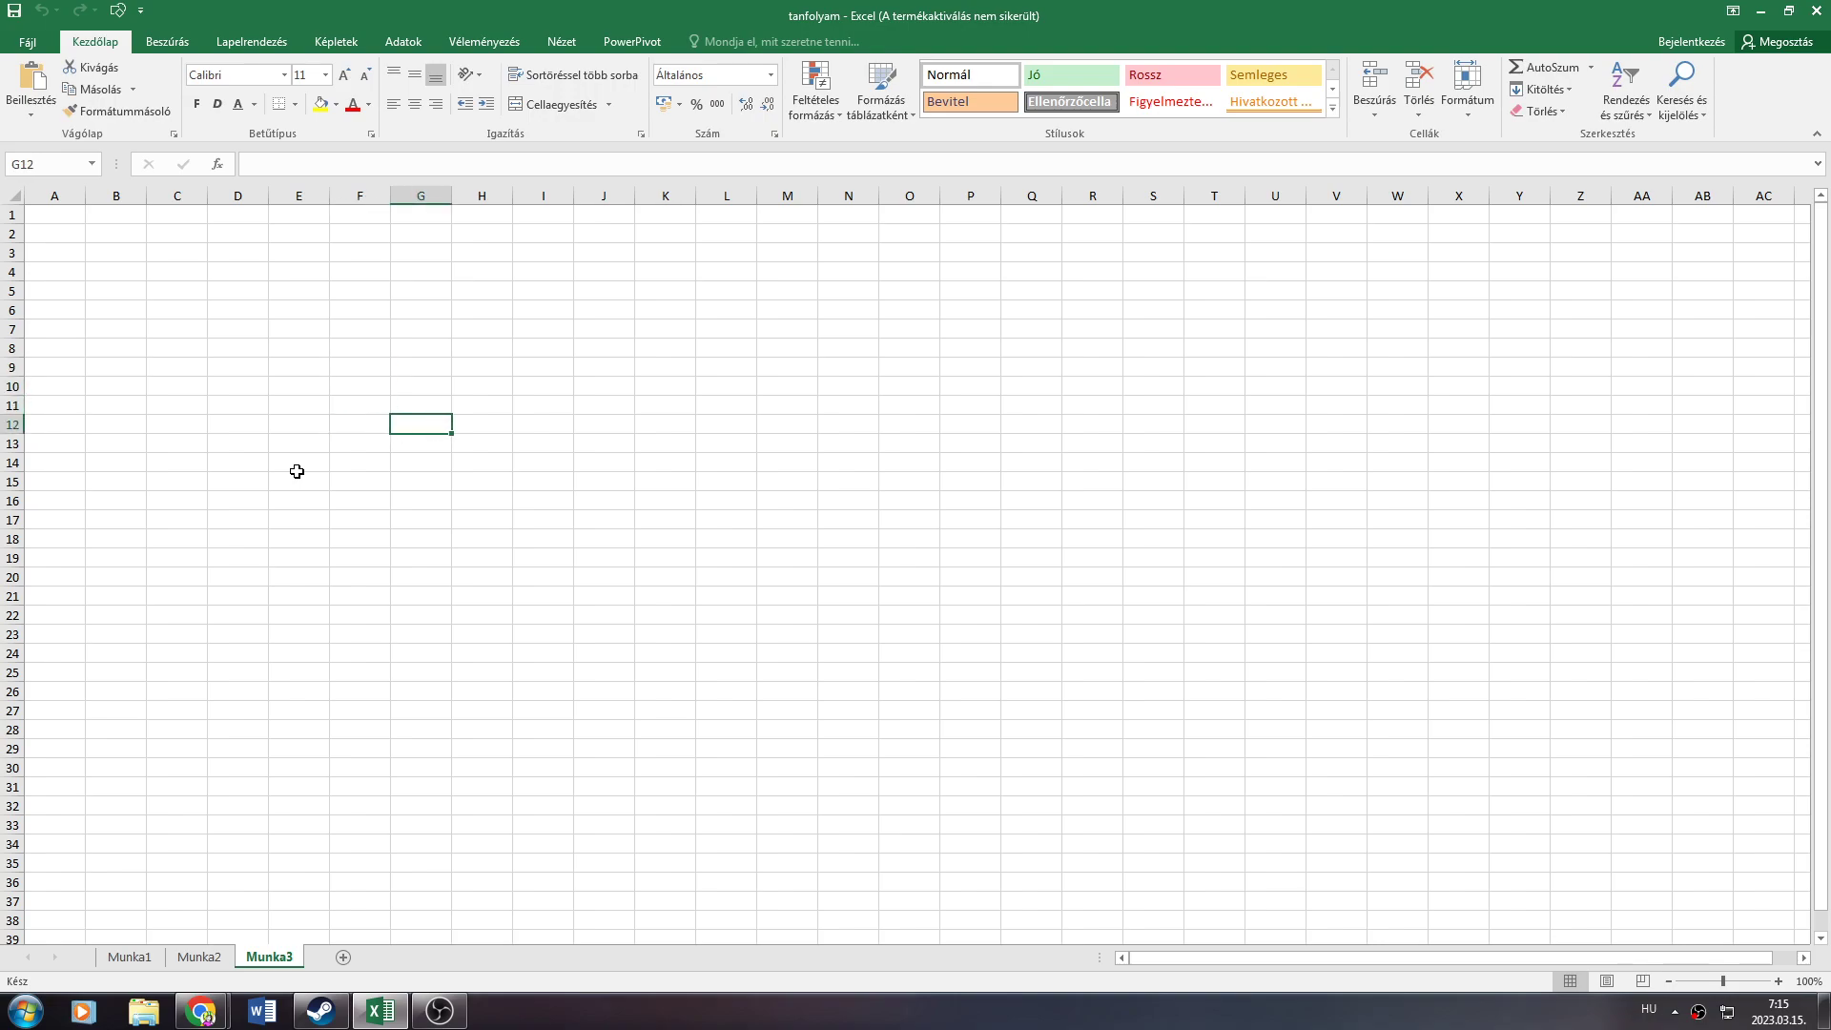
{"action": "key", "text": "Right"}
{"action": "key", "text": "Up"}
{"action": "key", "text": "Up"}
{"action": "key", "text": "Left"}
{"action": "key", "text": "Left"}
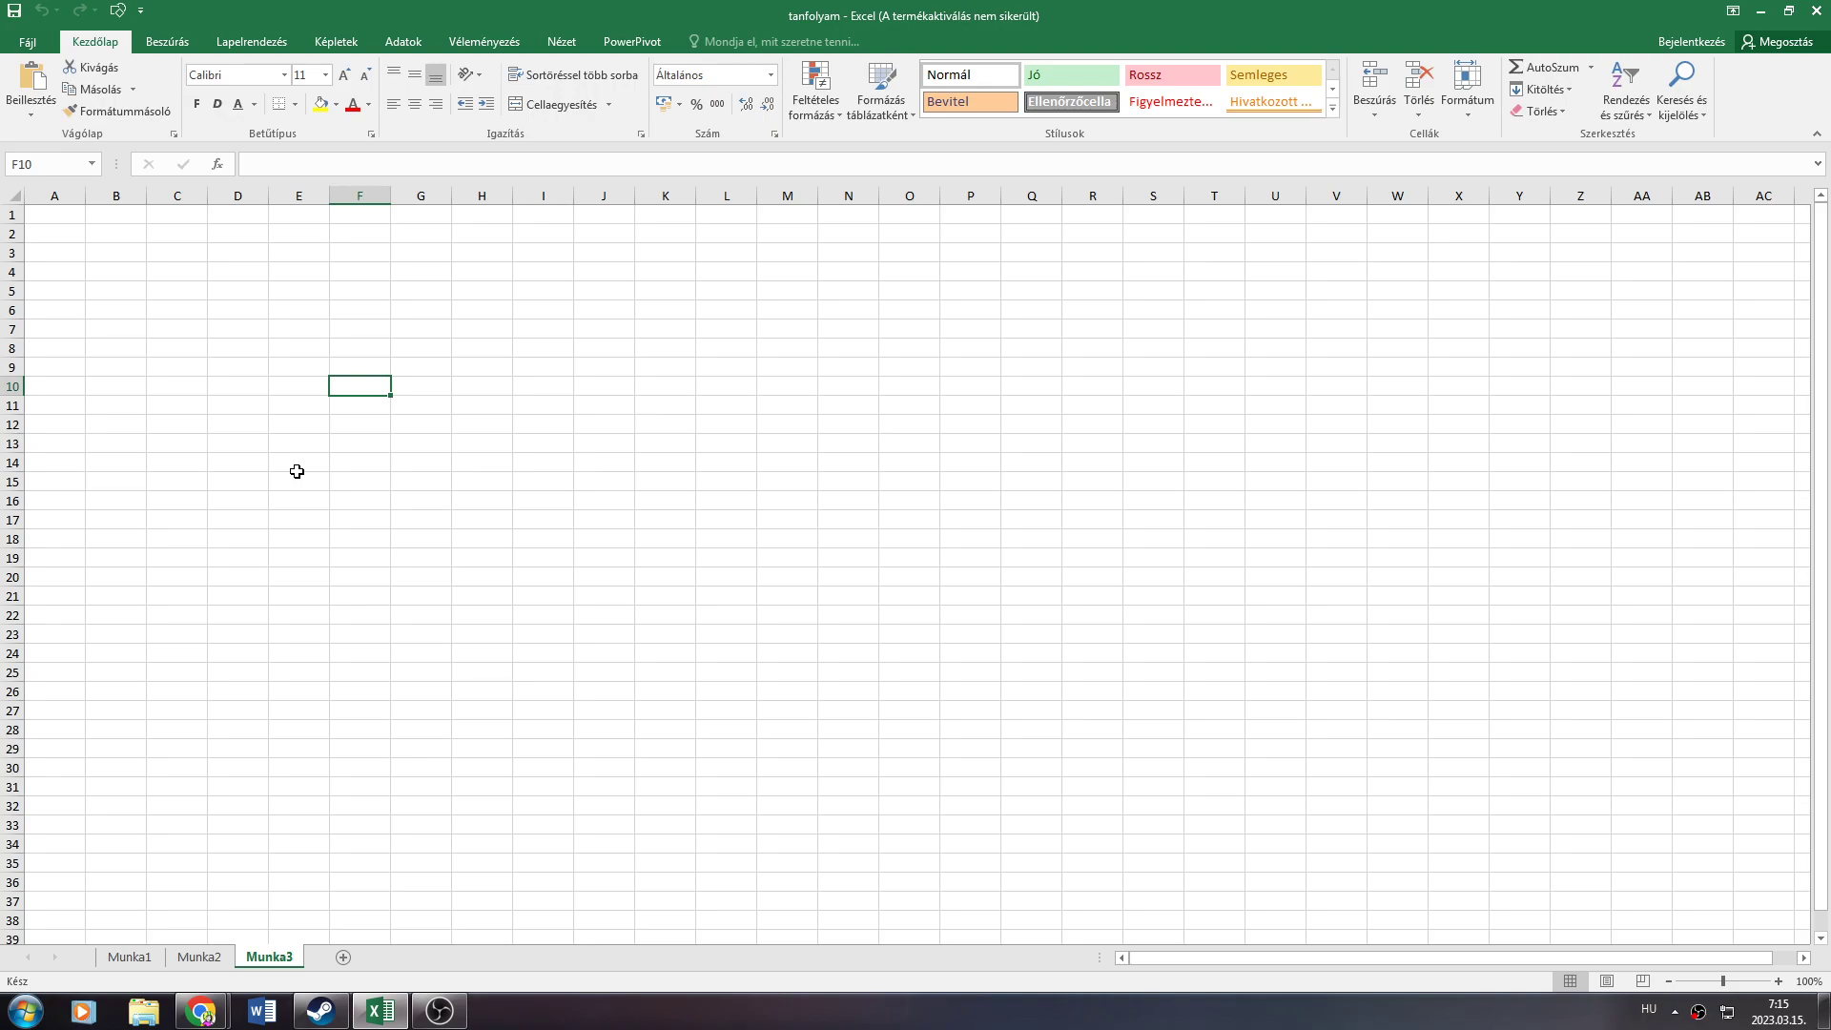
Enter DSDSD, 32343, 5453 and DSDAS into cells F10 through I10
{"action": "type", "text": "DSDSD"}
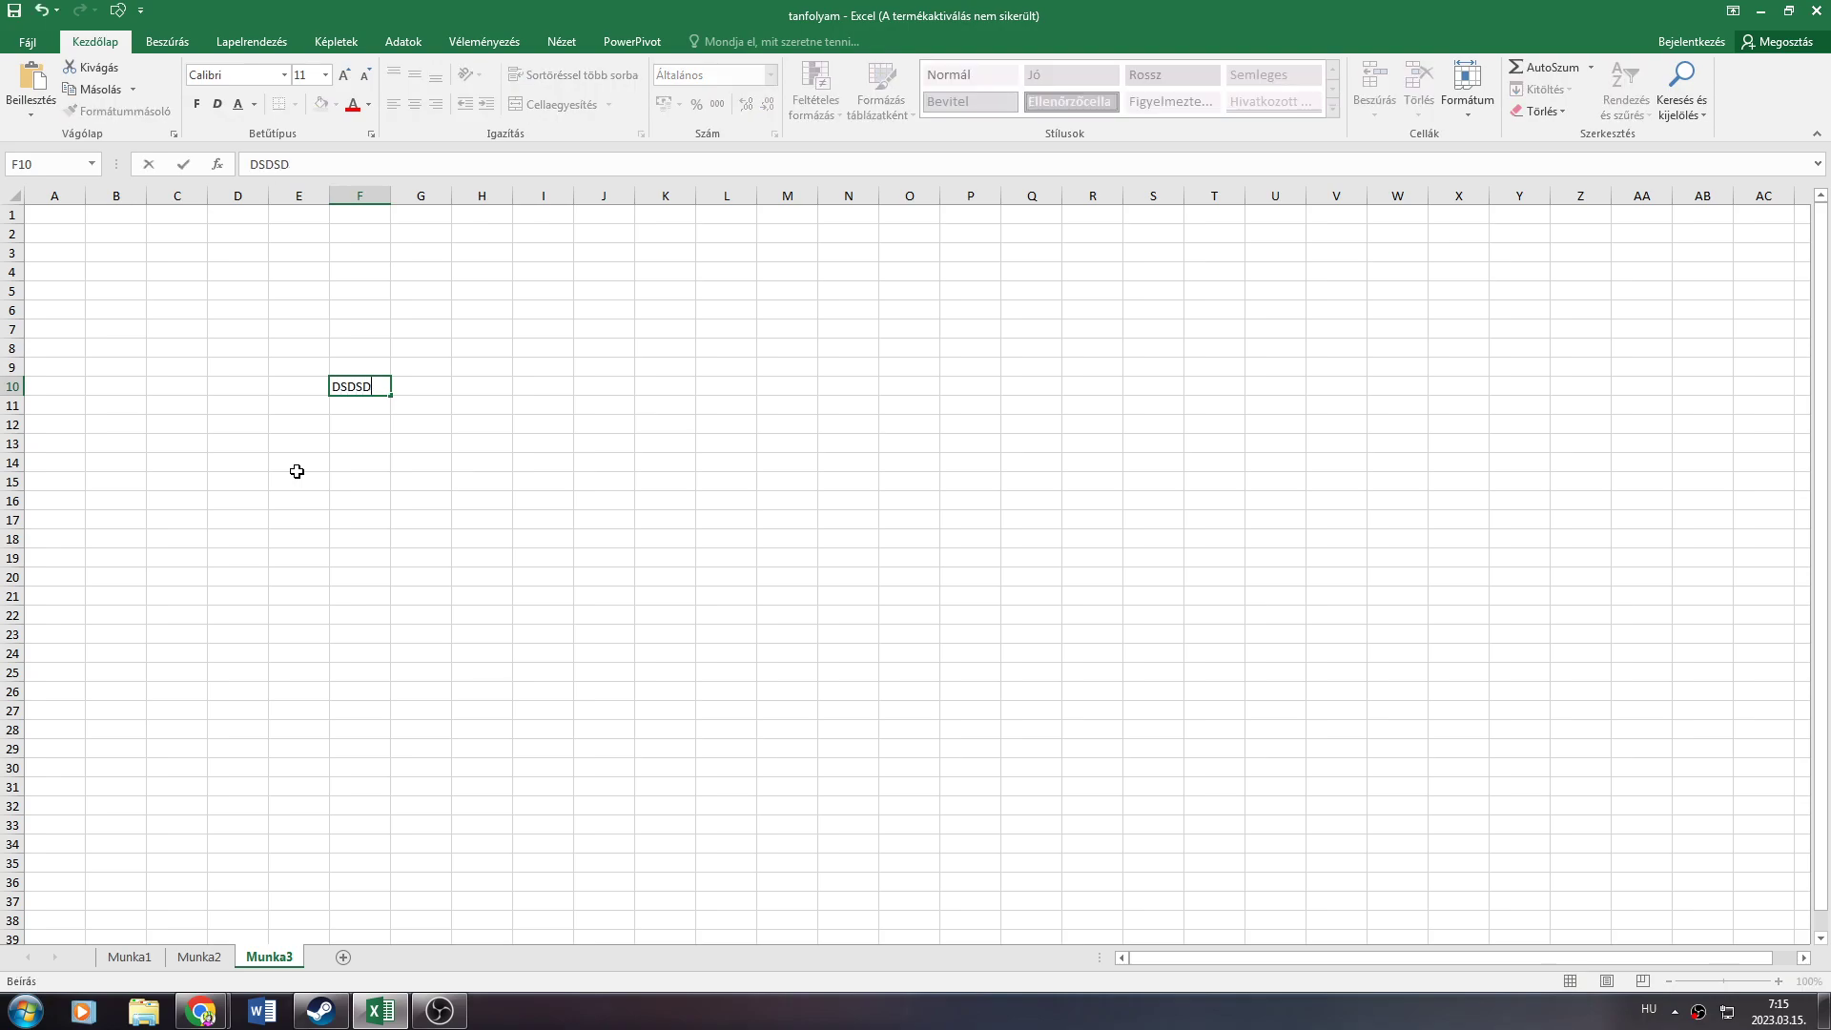
{"action": "key", "text": "Tab"}
{"action": "type", "text": "32343"}
{"action": "key", "text": "Tab"}
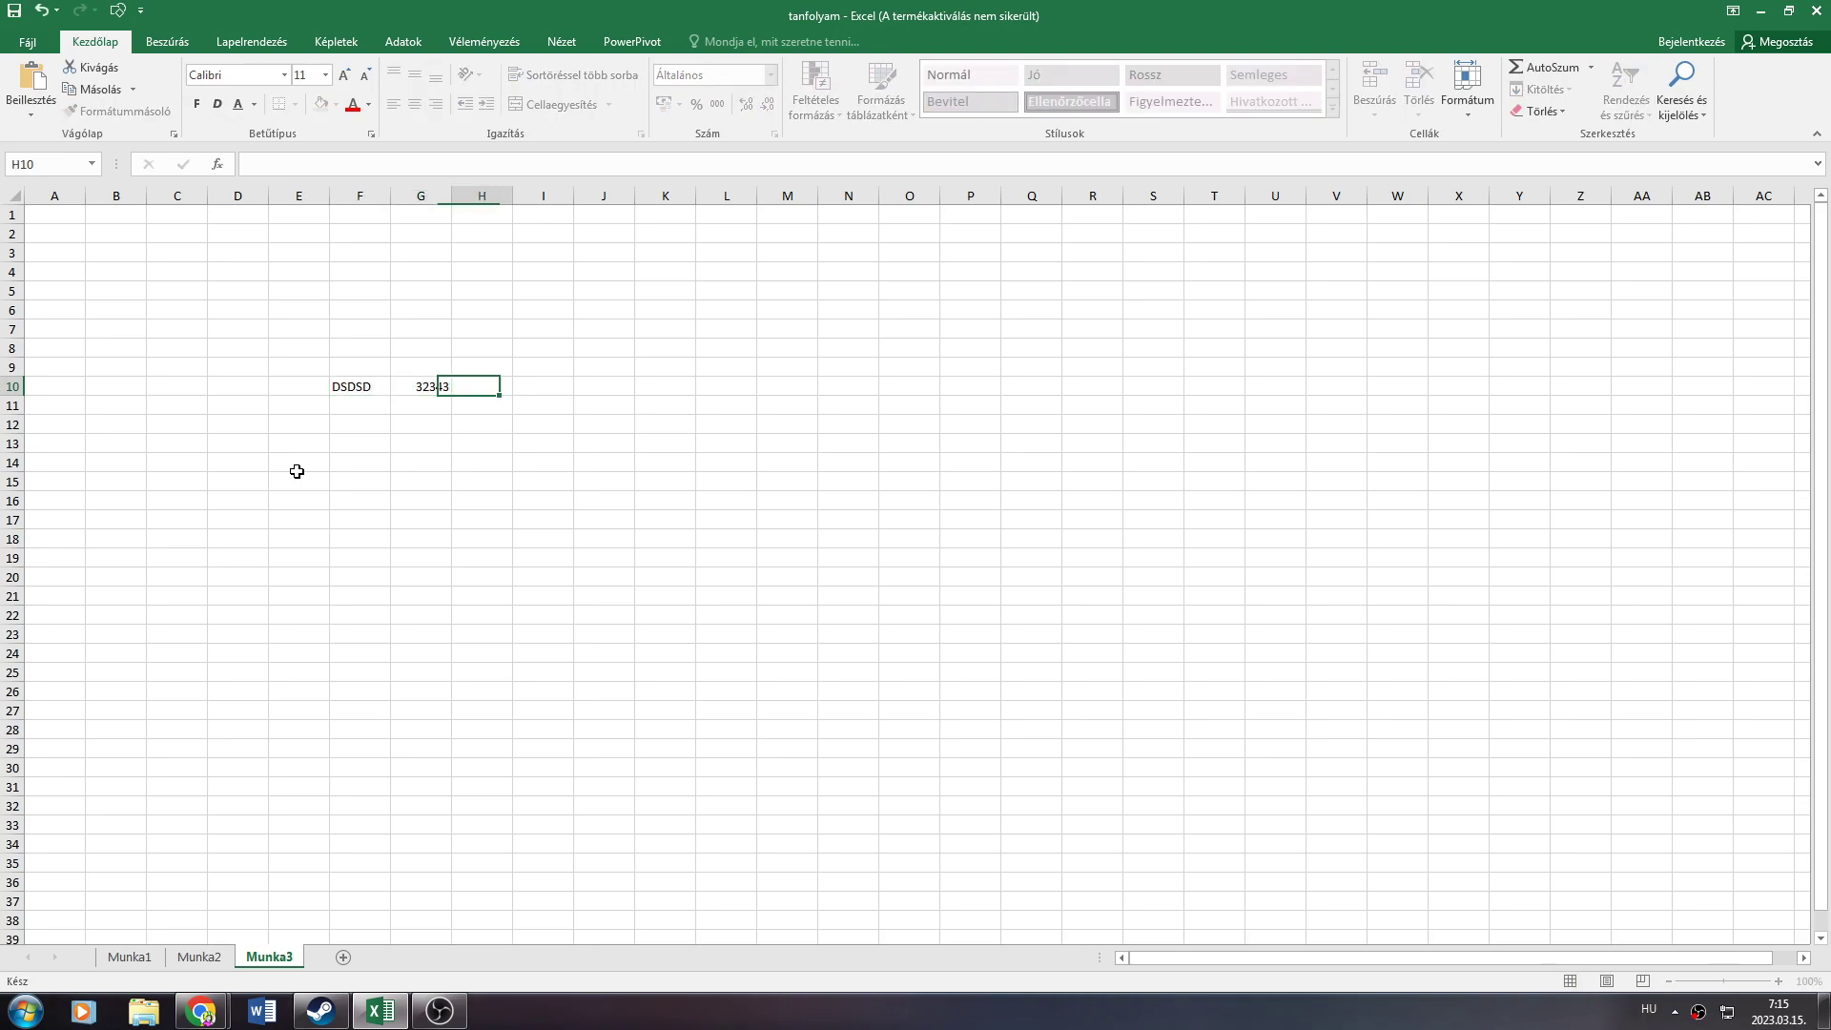
{"action": "type", "text": "5453"}
{"action": "key", "text": "Tab"}
{"action": "type", "text": "DSDA"}
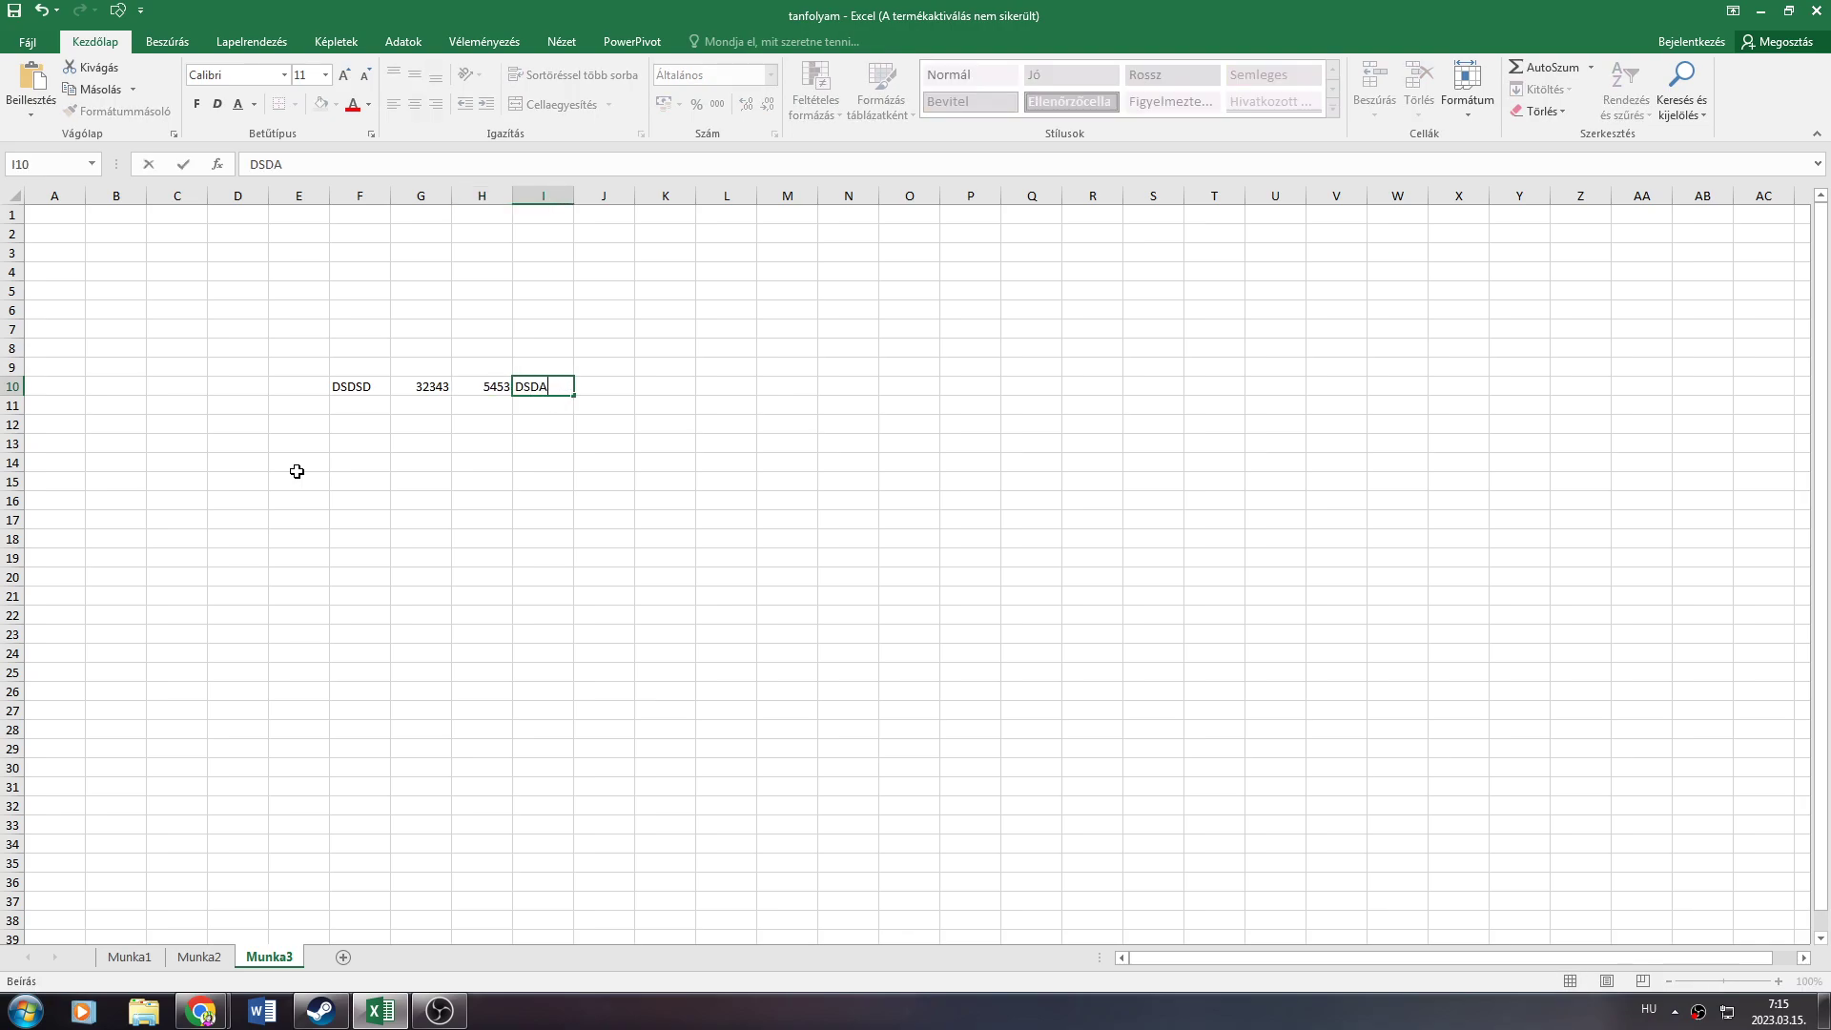
{"action": "key", "text": "Tab"}
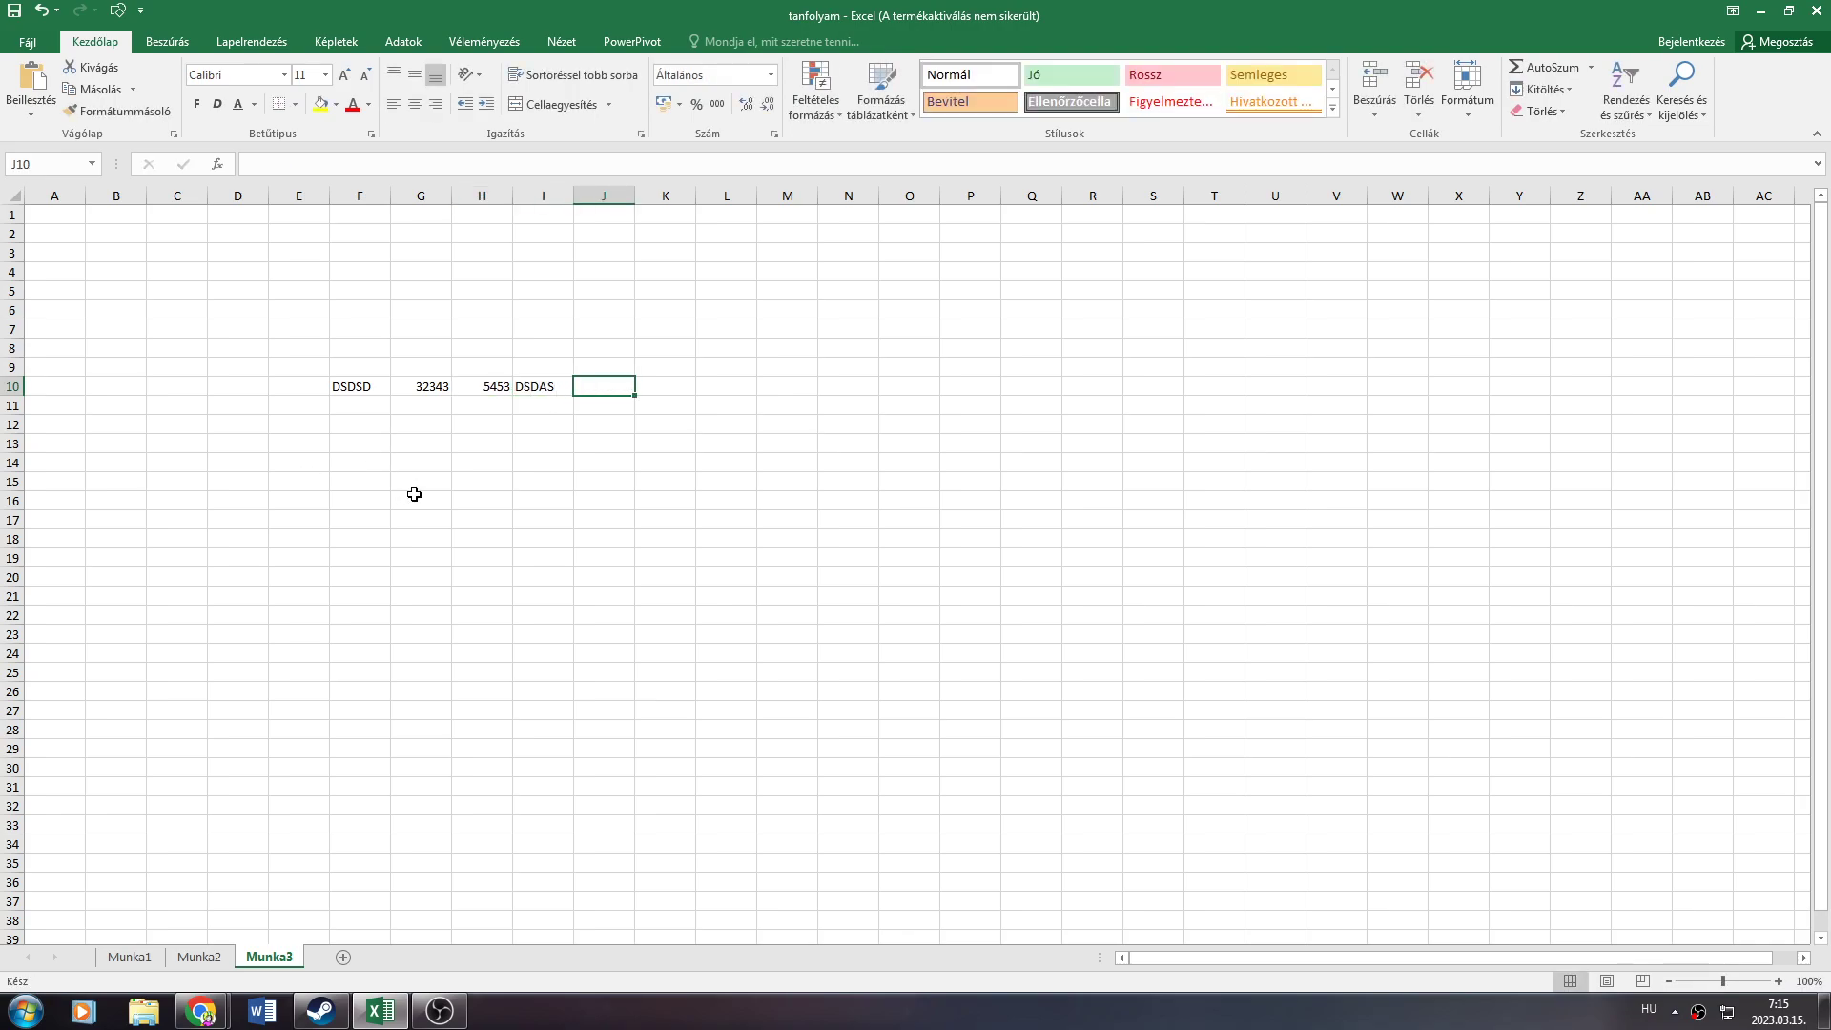
{"action": "left_click", "coordinate": [431, 463]}
{"action": "left_click", "coordinate": [285, 476]}
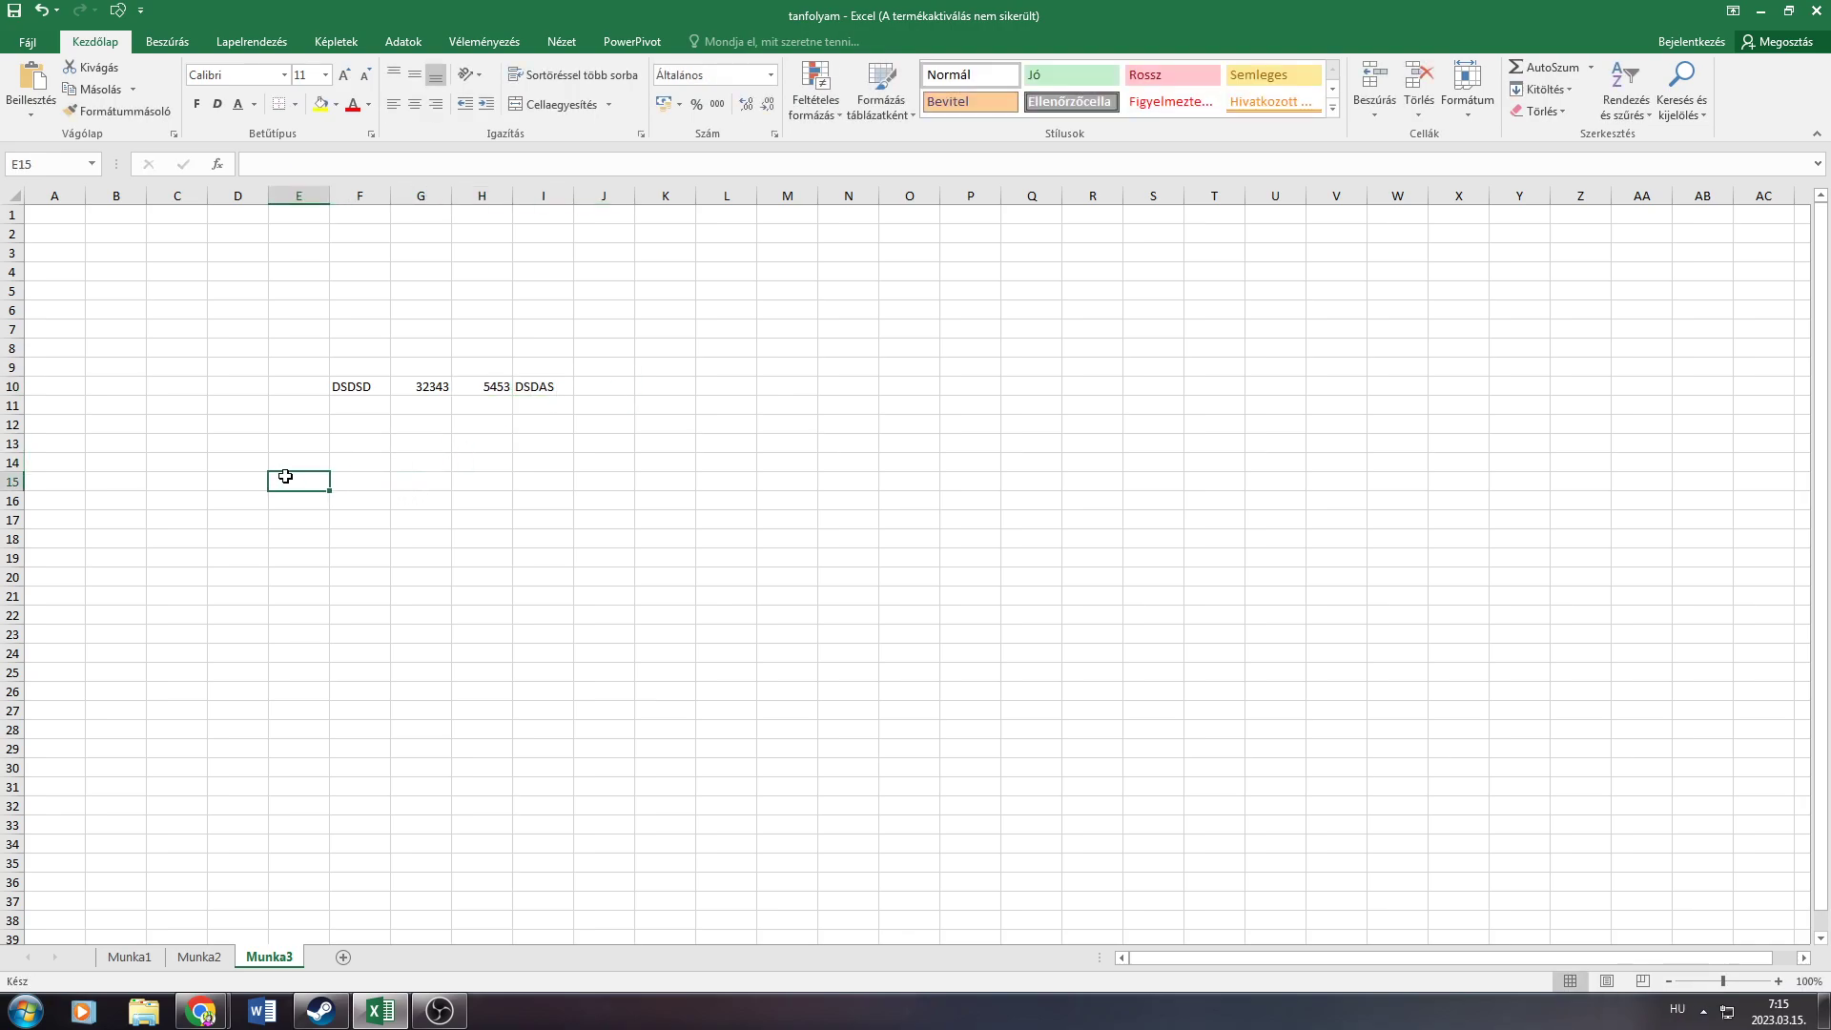
{"action": "left_click", "coordinate": [194, 323]}
{"action": "scroll", "coordinate": [123, 572], "scroll_direction": "down", "scroll_amount": 5}
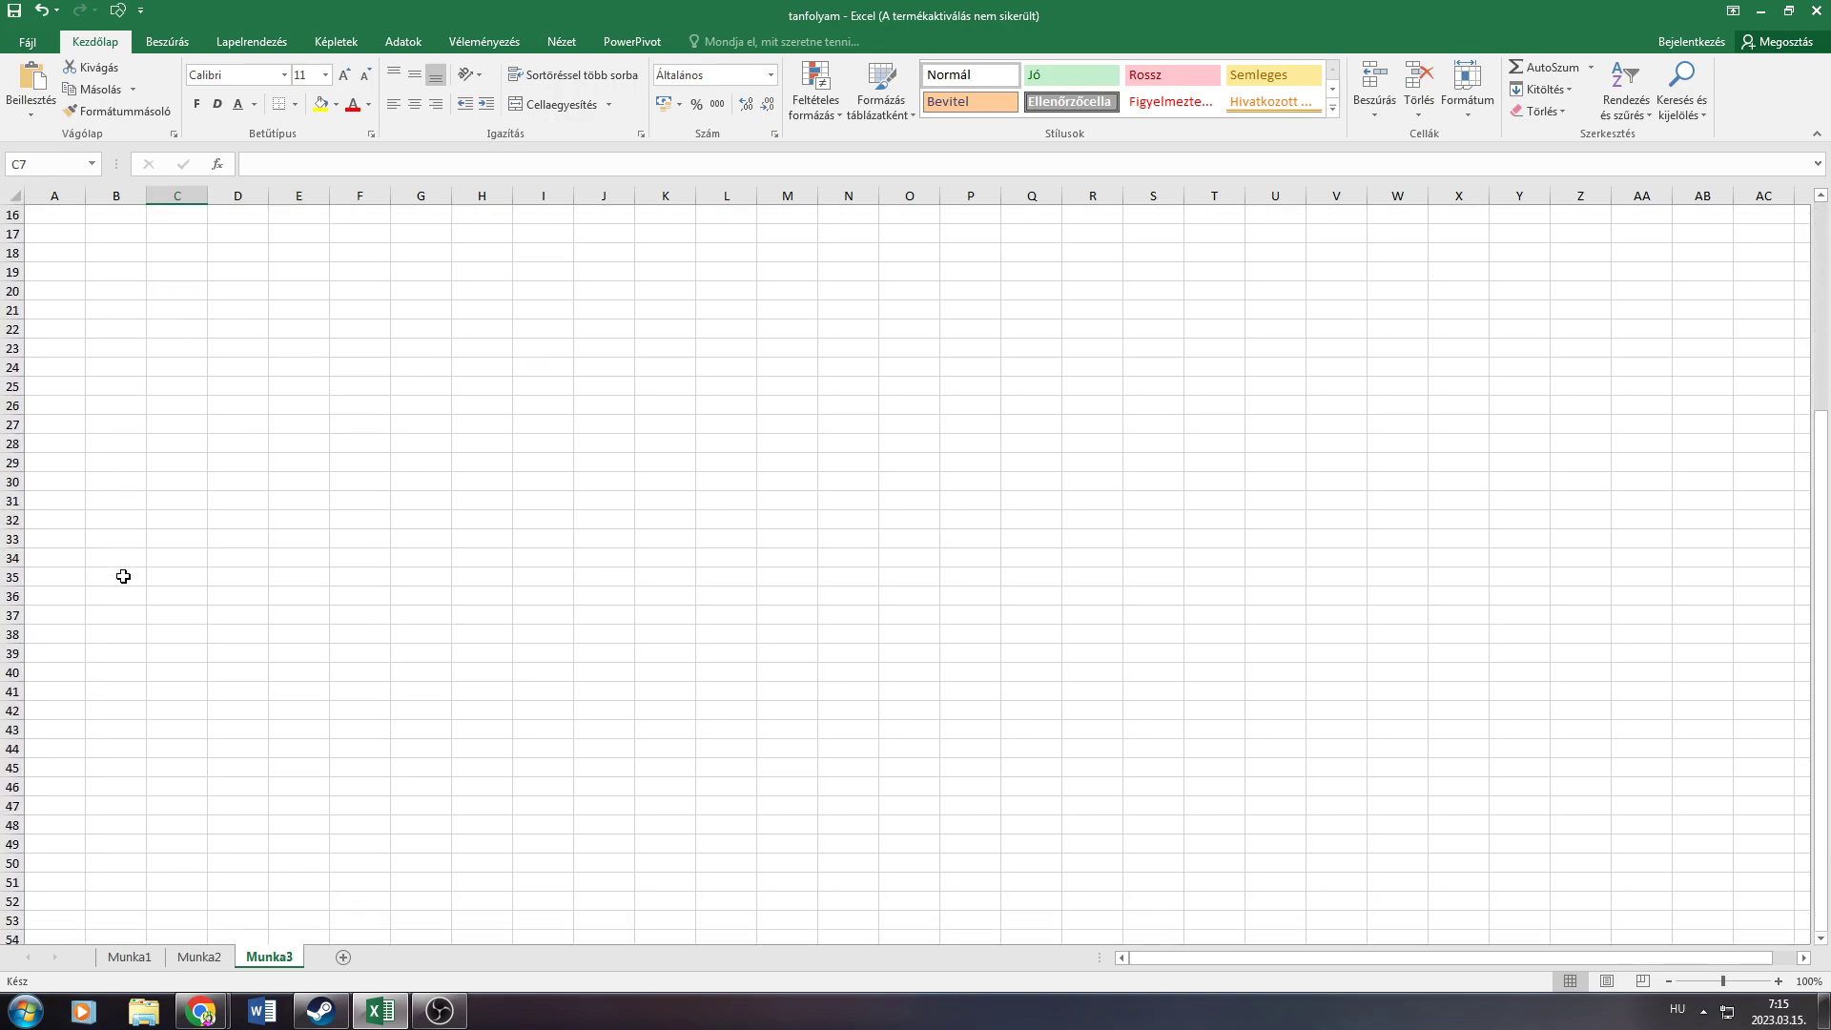
{"action": "scroll", "coordinate": [123, 576], "scroll_direction": "up", "scroll_amount": 4}
{"action": "left_click_drag", "start_coordinate": [481, 386], "coordinate": [615, 399]}
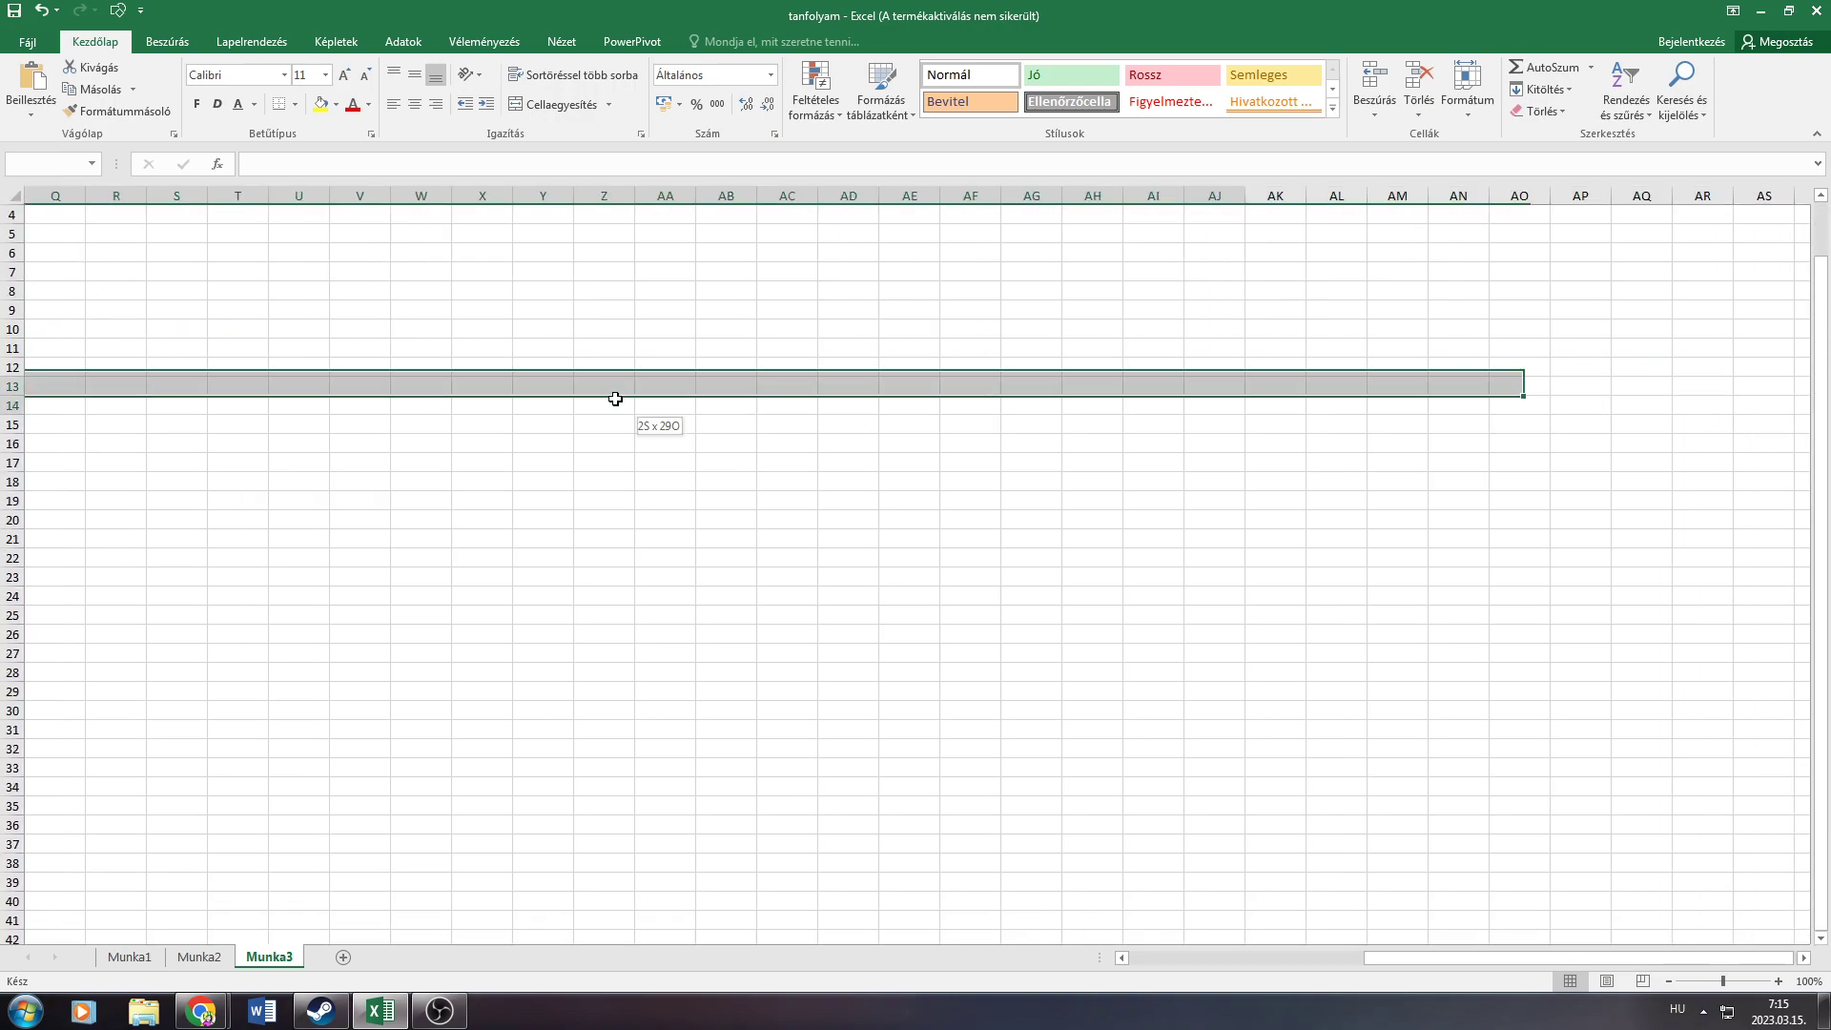
{"action": "left_click_drag", "start_coordinate": [615, 399], "coordinate": [23, 361]}
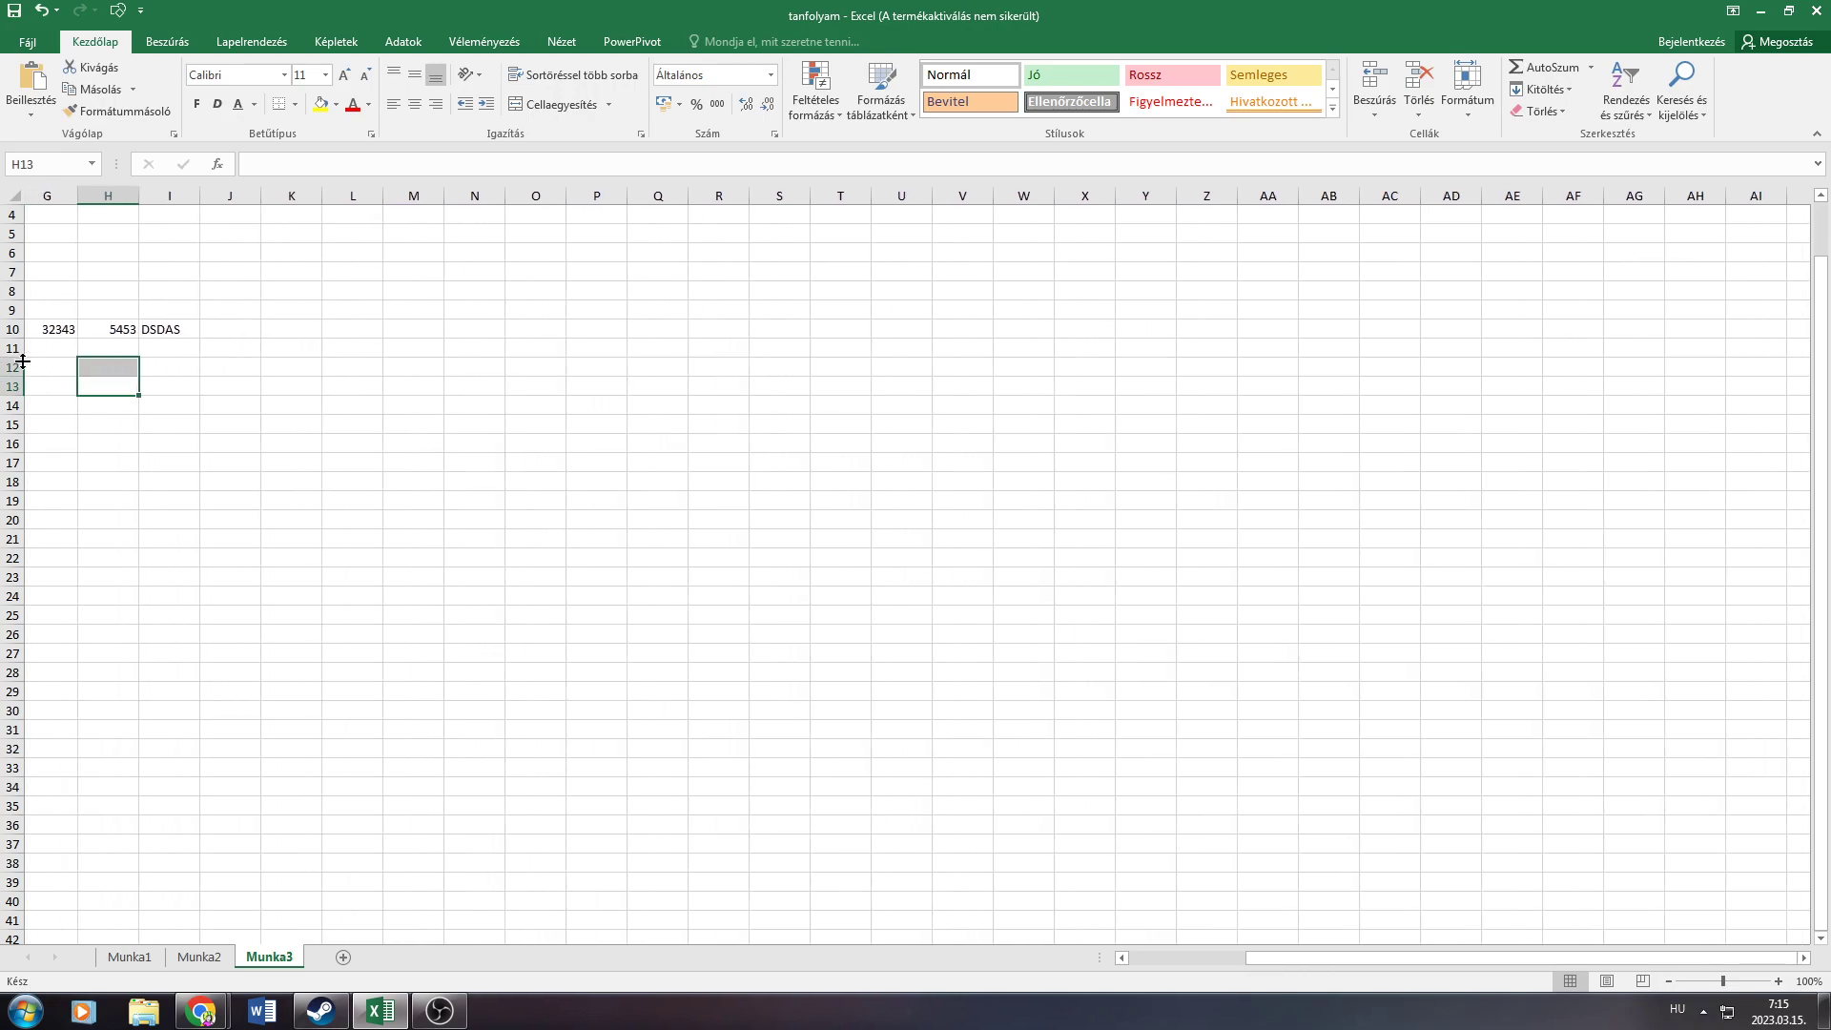
{"action": "left_click", "coordinate": [331, 421]}
{"action": "key", "text": "Left"}
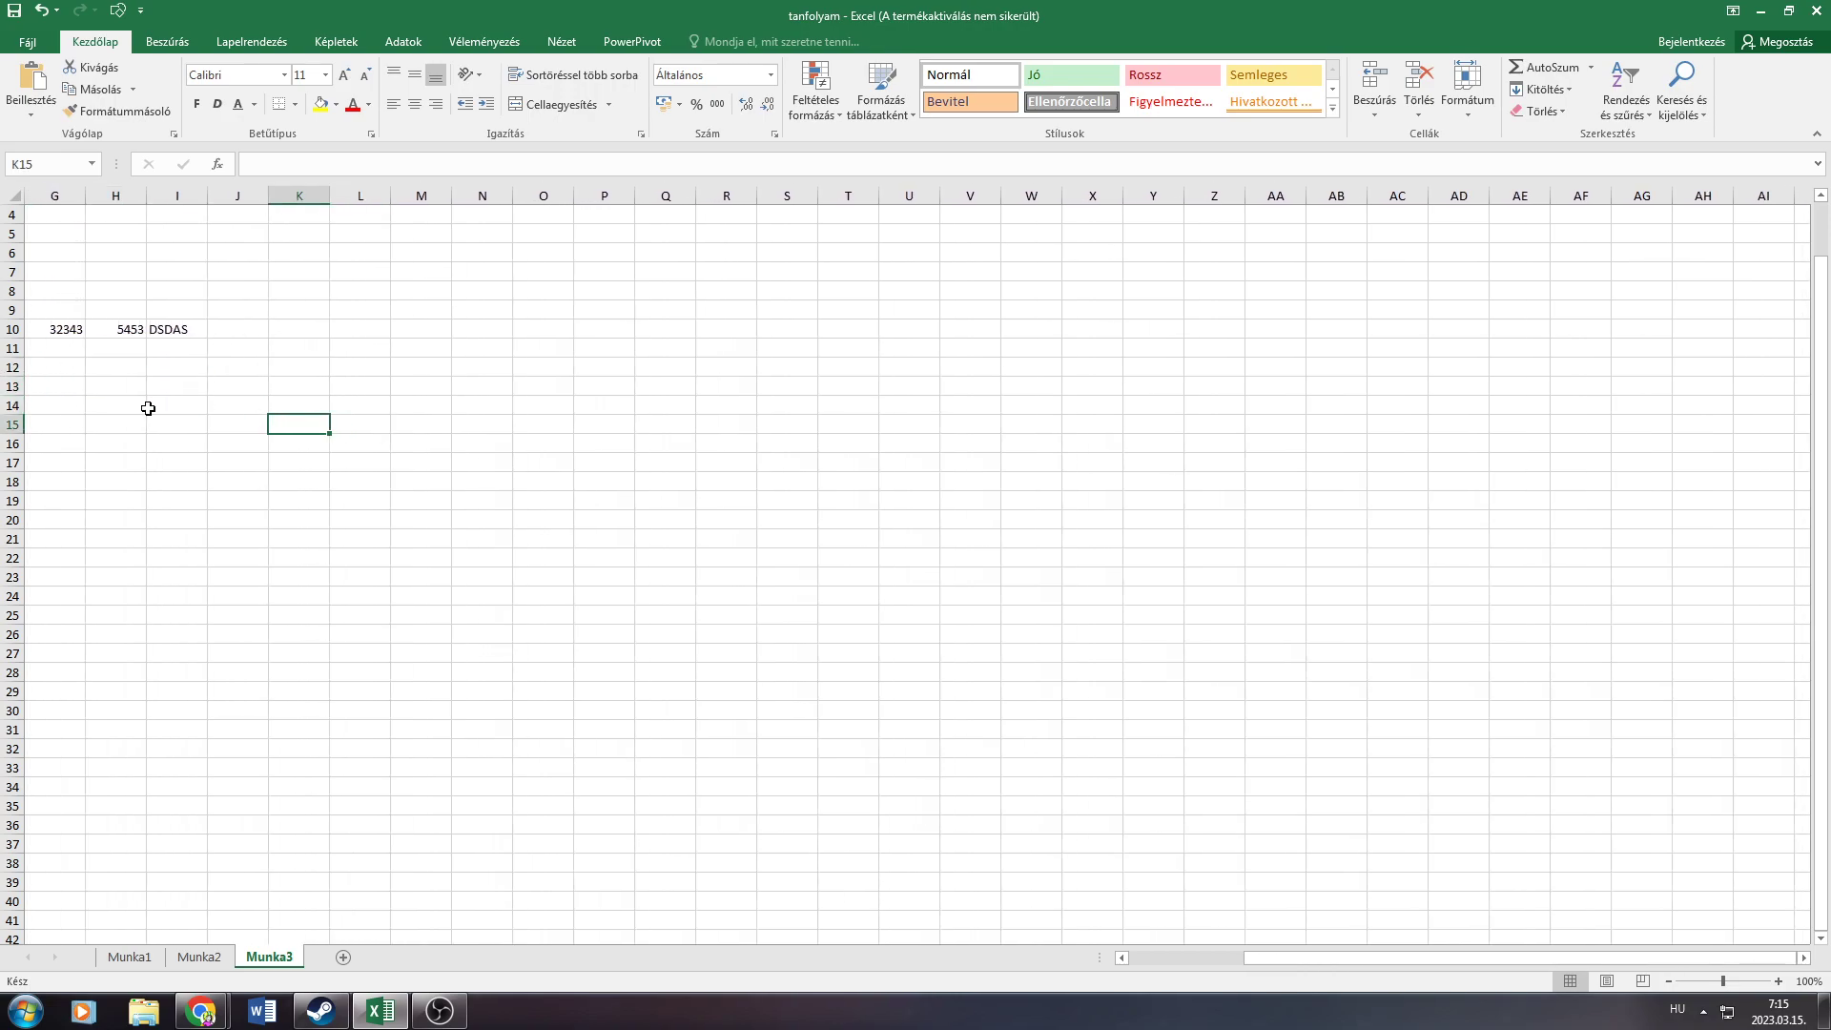
{"action": "key", "text": "Left"}
{"action": "key", "text": "Left"}
{"action": "key", "text": "Left"}
{"action": "key", "text": "Left"}
{"action": "key", "text": "Left"}
{"action": "key", "text": "Left"}
{"action": "key", "text": "Right"}
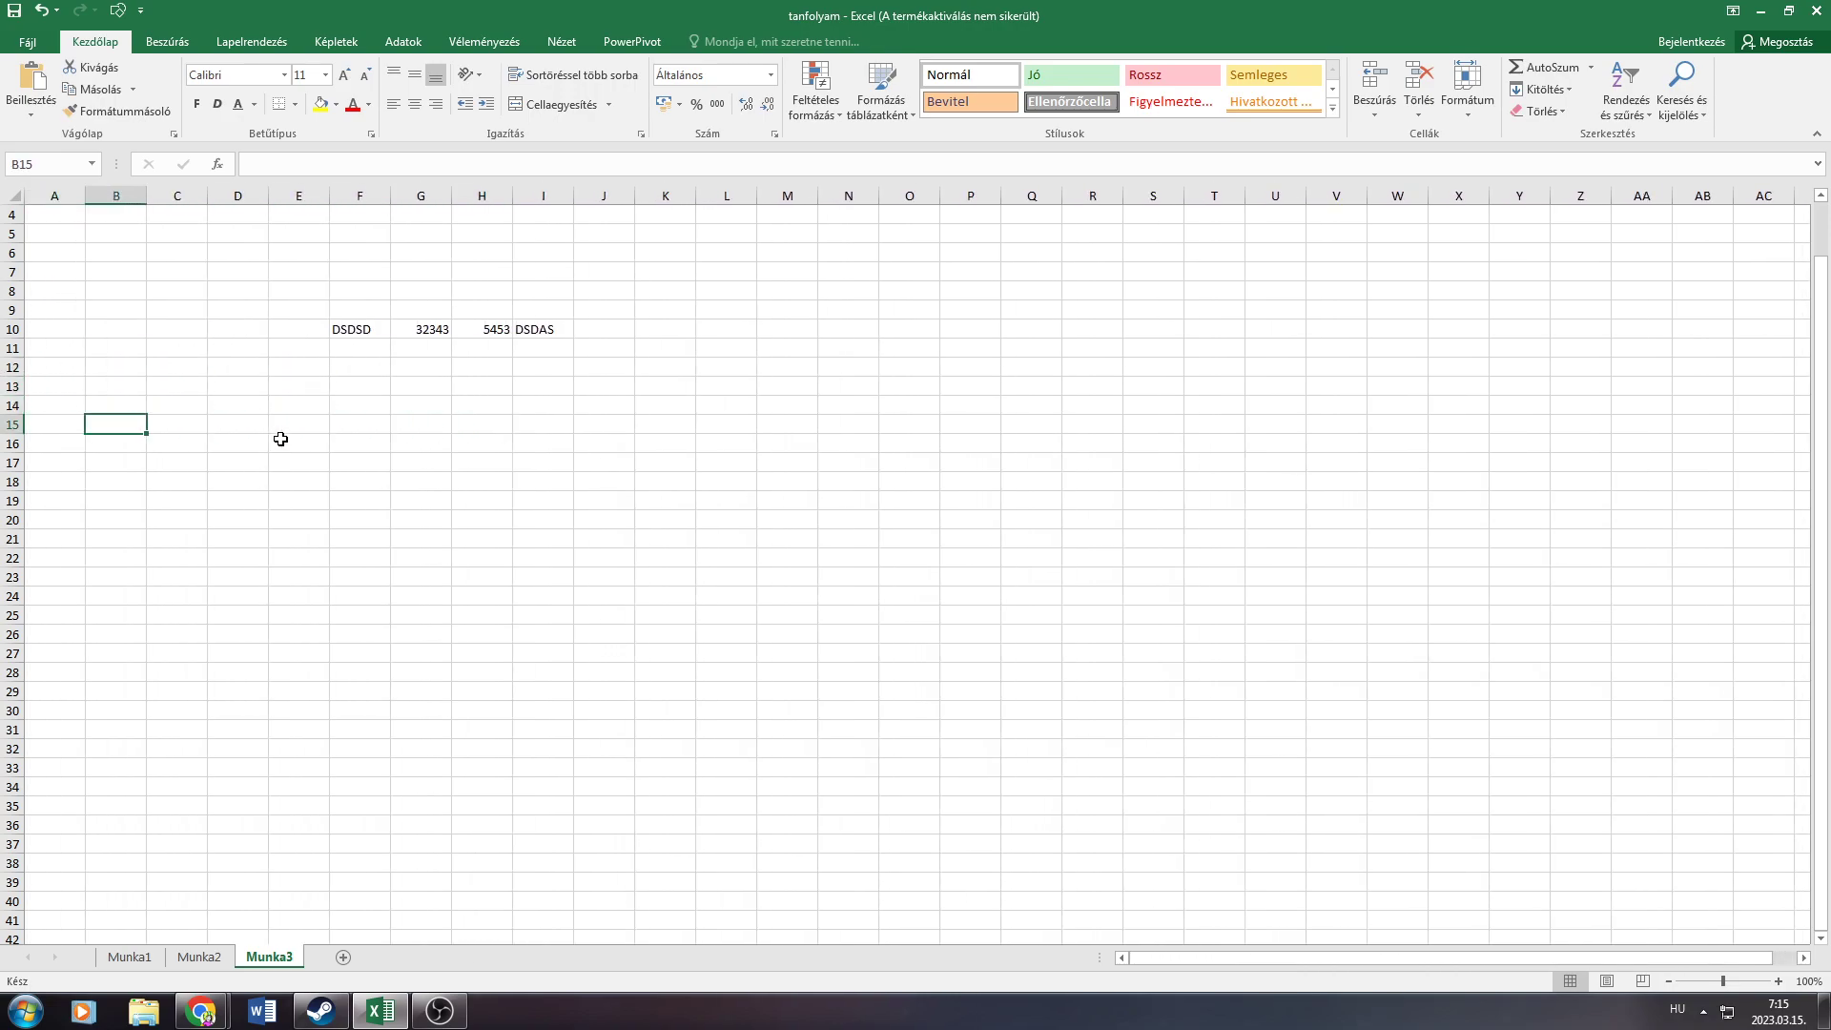
{"action": "left_click", "coordinate": [280, 439]}
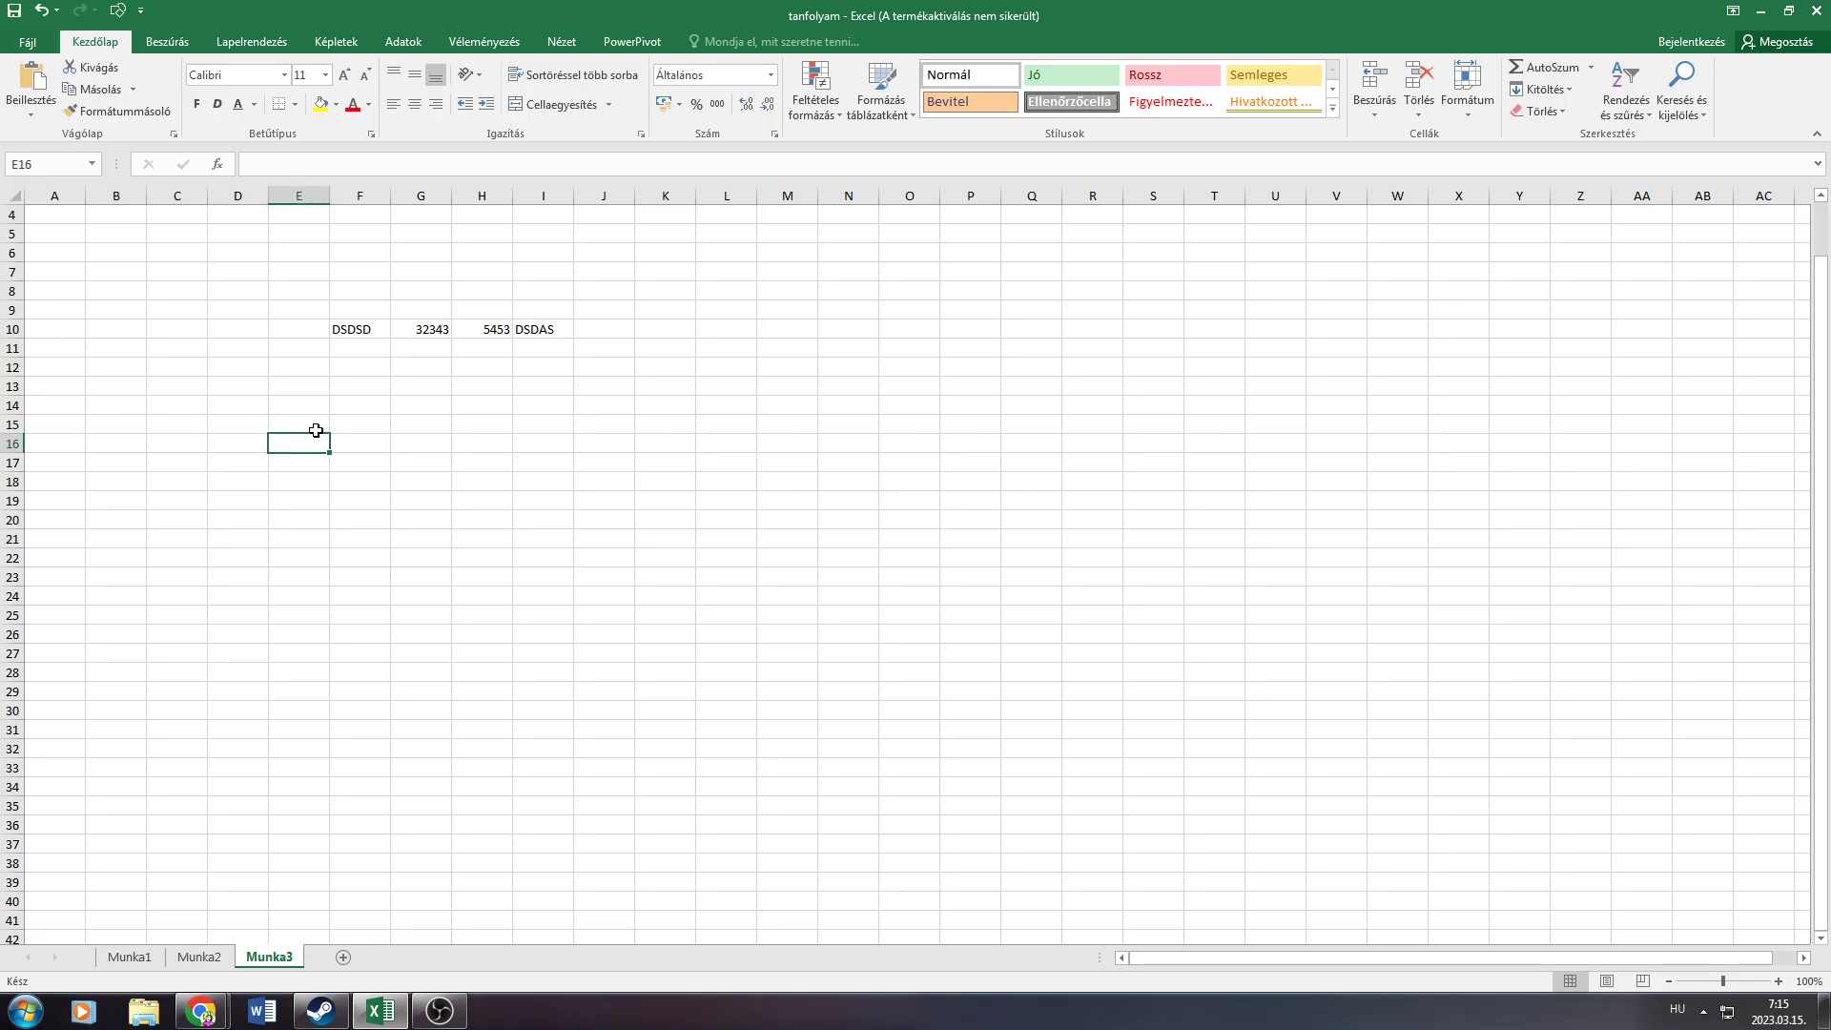
{"action": "scroll", "coordinate": [316, 430], "scroll_direction": "down", "scroll_amount": 3, "text": "ctrl"}
{"action": "scroll", "coordinate": [315, 430], "scroll_direction": "down", "scroll_amount": 2, "text": "ctrl"}
{"action": "scroll", "coordinate": [315, 430], "scroll_direction": "down", "scroll_amount": 1, "text": "ctrl"}
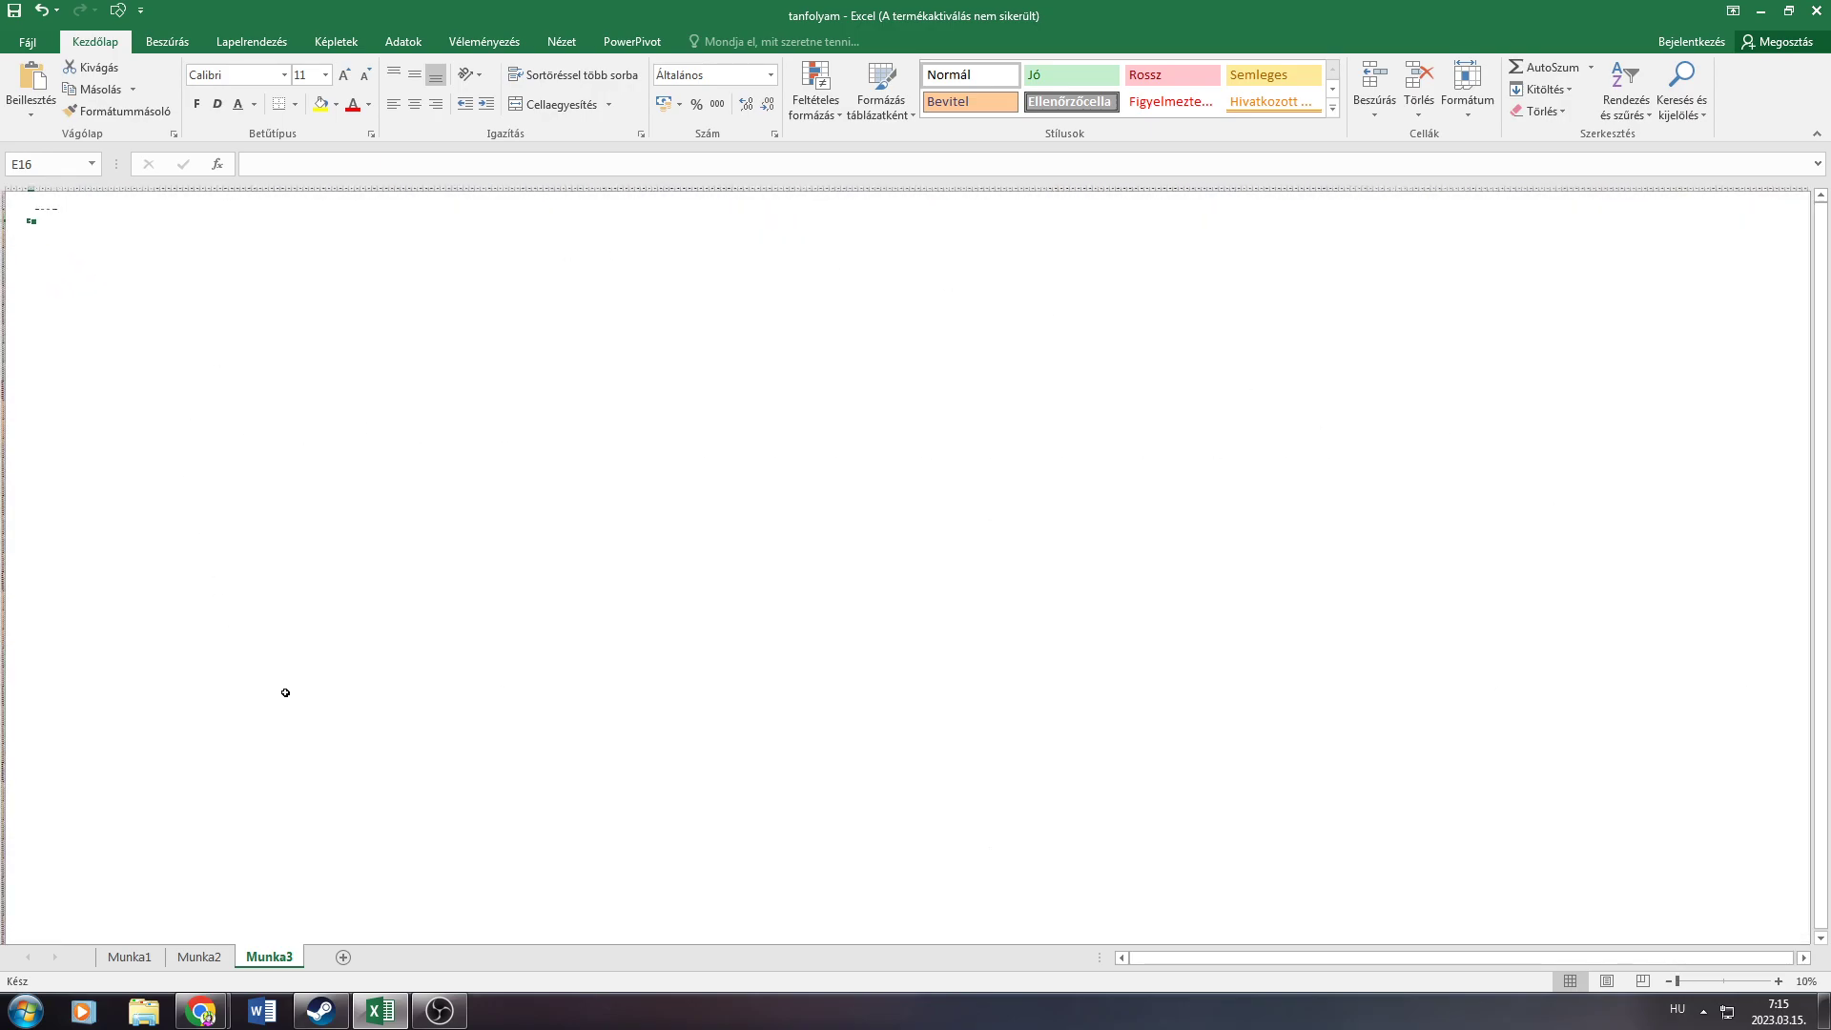
{"action": "scroll", "coordinate": [70, 259], "scroll_direction": "up", "scroll_amount": 1, "text": "ctrl"}
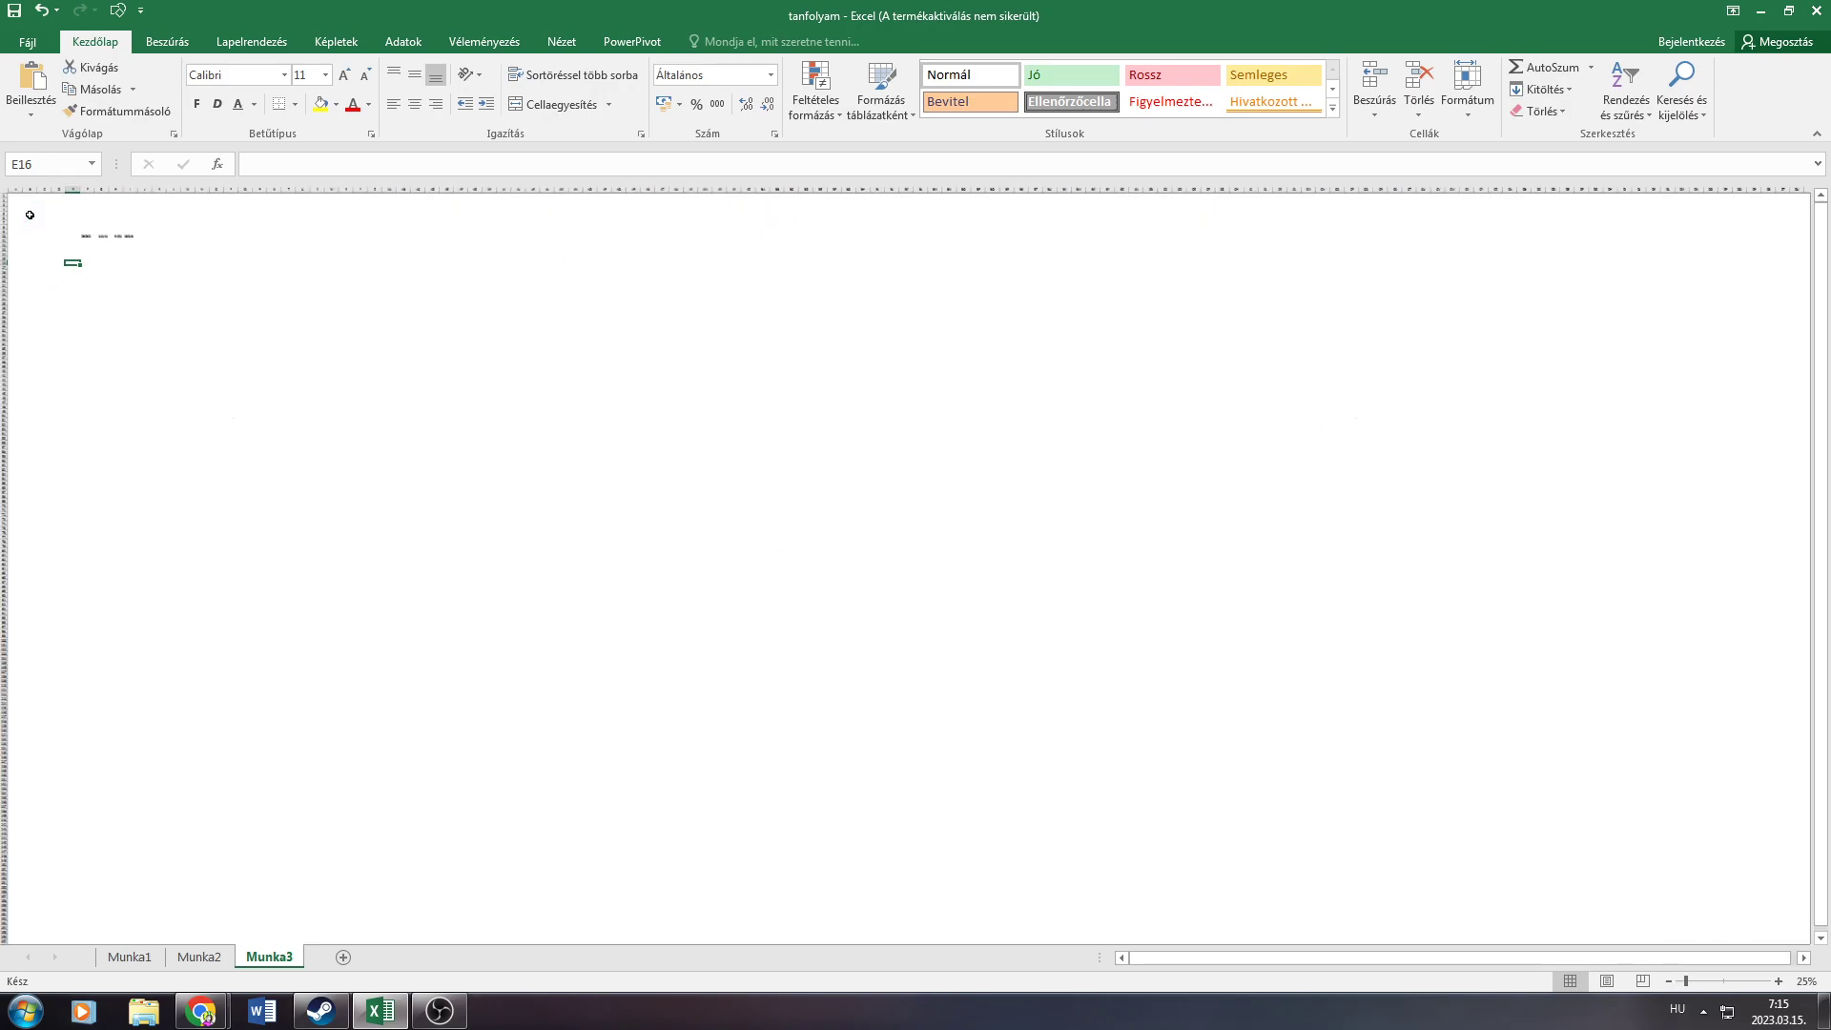
{"action": "scroll", "coordinate": [57, 266], "scroll_direction": "up", "scroll_amount": 1, "text": "ctrl"}
{"action": "scroll", "coordinate": [82, 277], "scroll_direction": "up", "scroll_amount": 1, "text": "ctrl"}
{"action": "scroll", "coordinate": [88, 294], "scroll_direction": "up", "scroll_amount": 1, "text": "ctrl"}
{"action": "scroll", "coordinate": [88, 293], "scroll_direction": "up", "scroll_amount": 2, "text": "ctrl"}
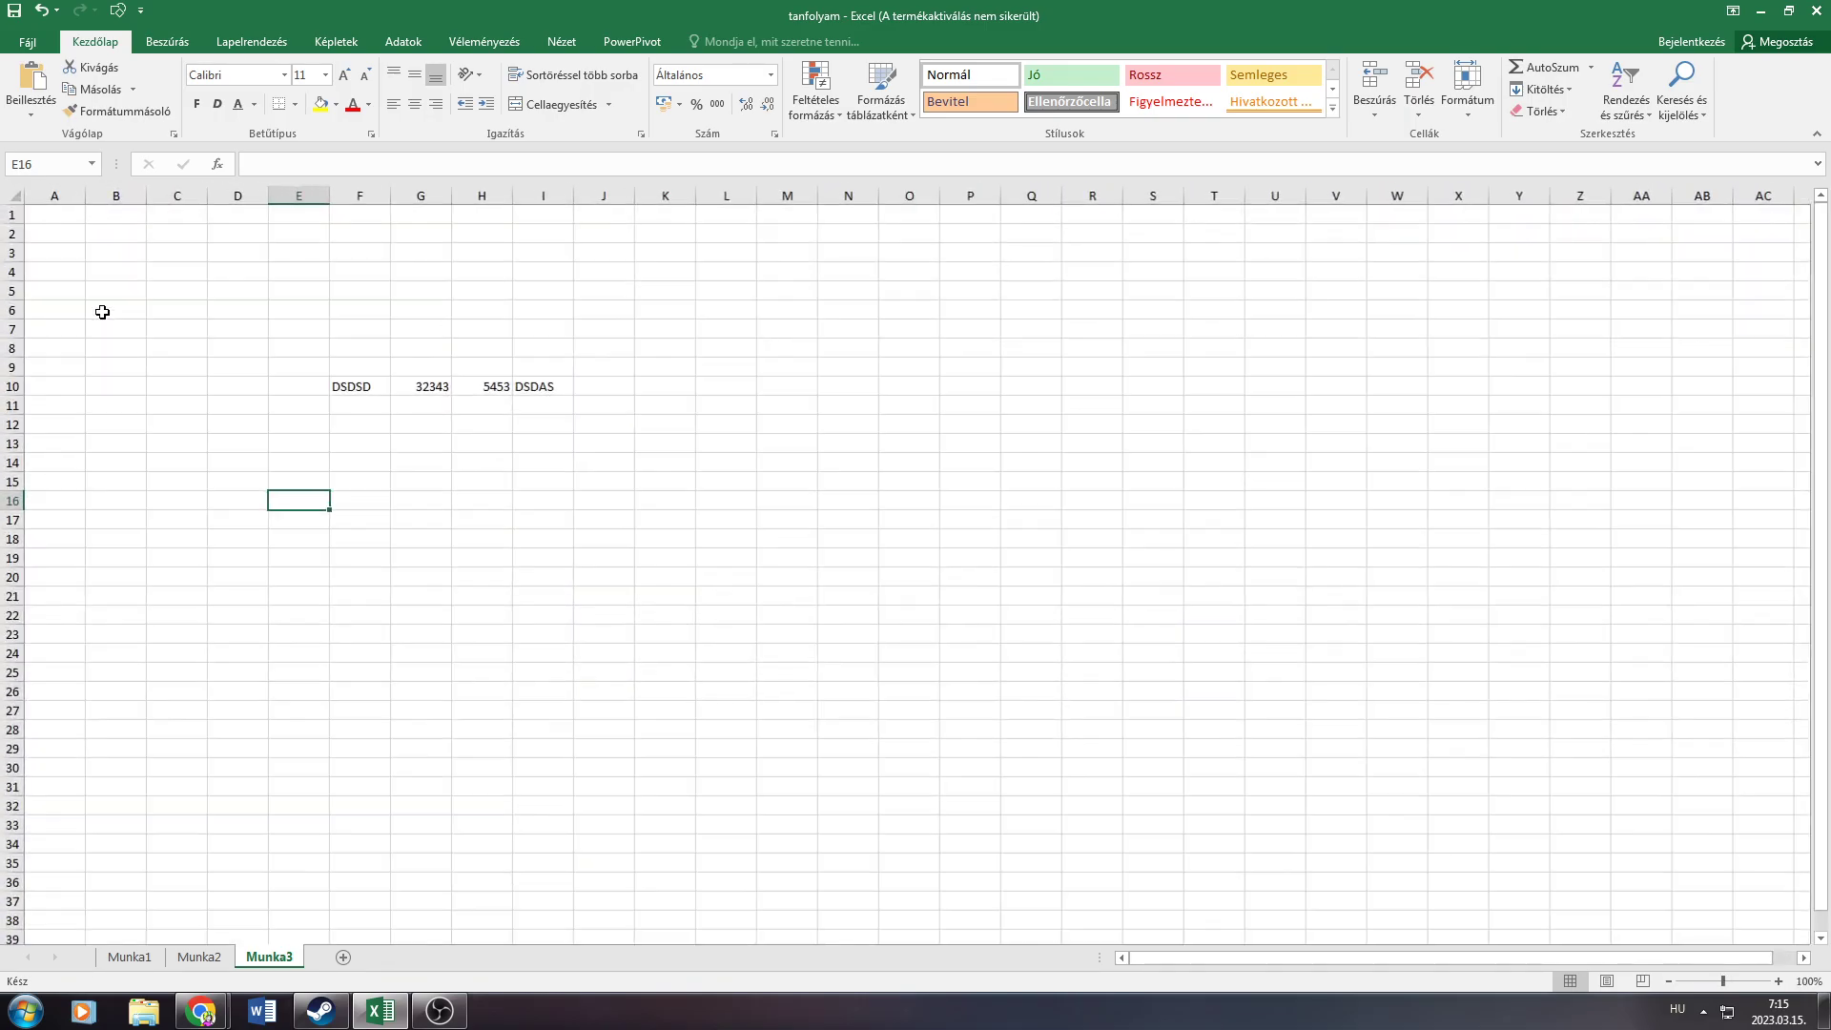
{"action": "scroll", "coordinate": [102, 307], "scroll_direction": "up", "scroll_amount": 1, "text": "ctrl"}
{"action": "scroll", "coordinate": [214, 459], "scroll_direction": "down", "scroll_amount": 3}
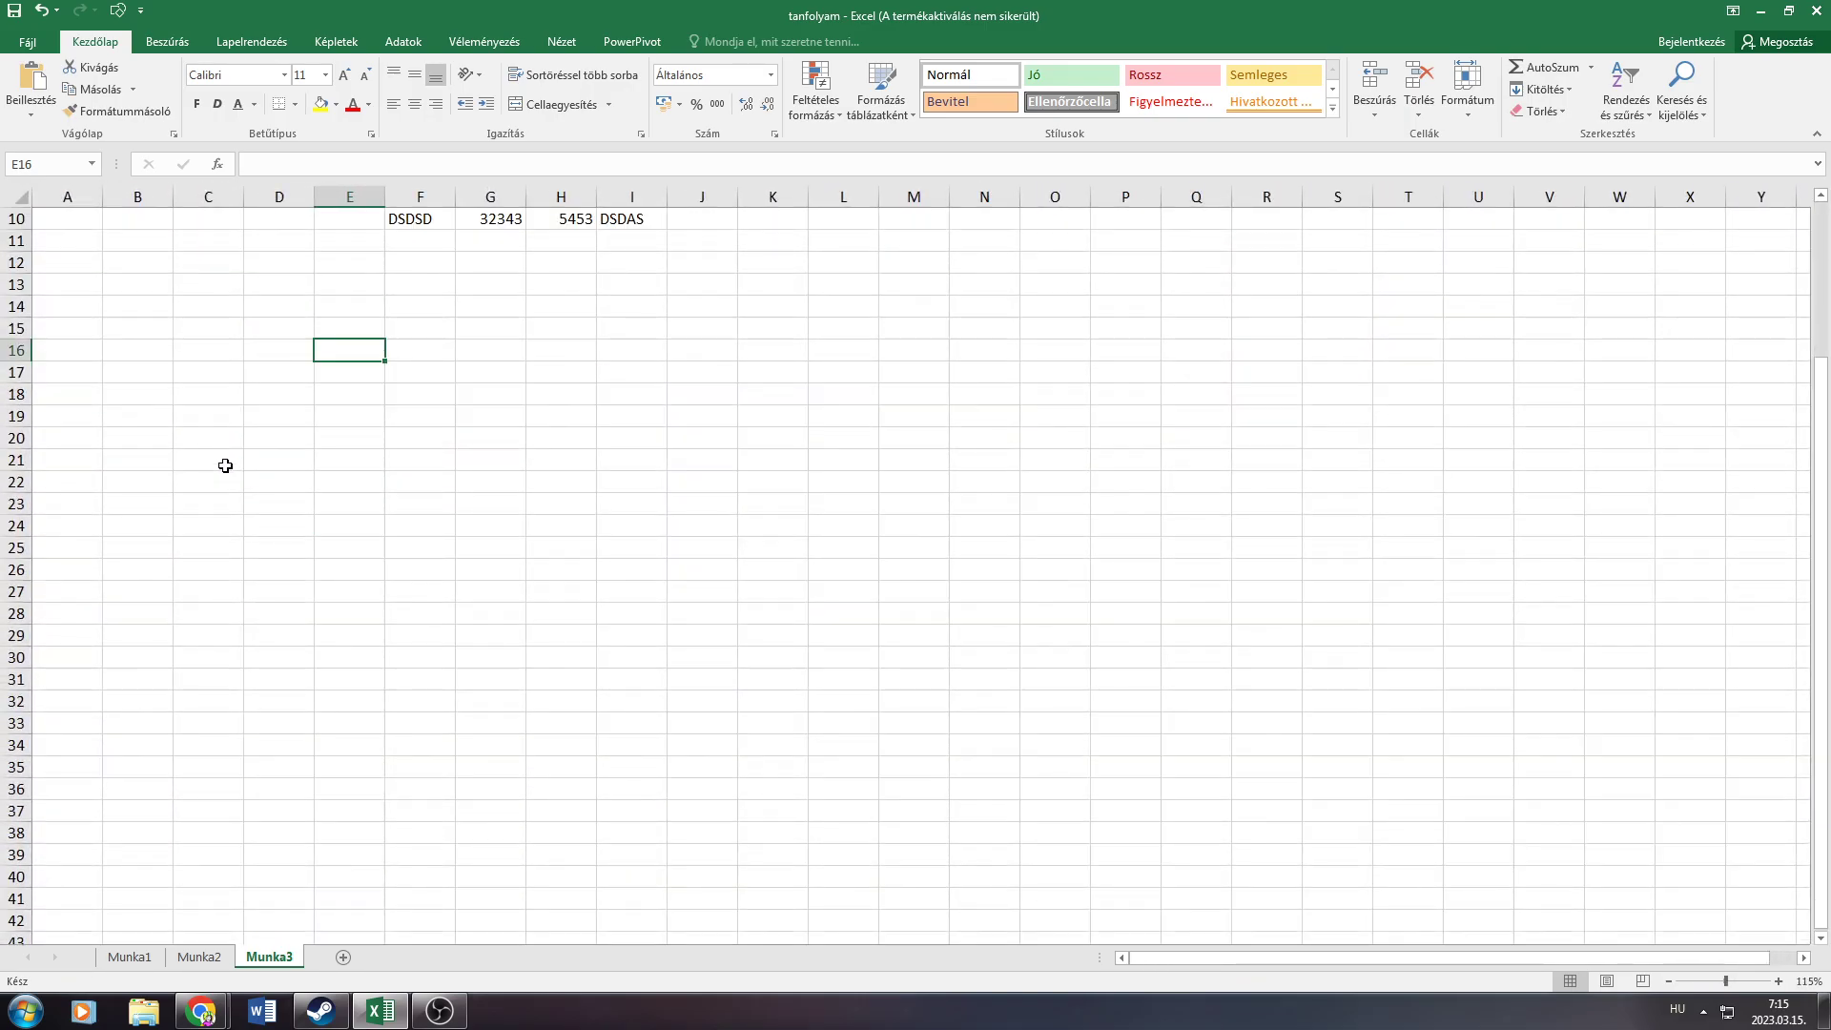
{"action": "scroll", "coordinate": [225, 463], "scroll_direction": "up", "scroll_amount": 2}
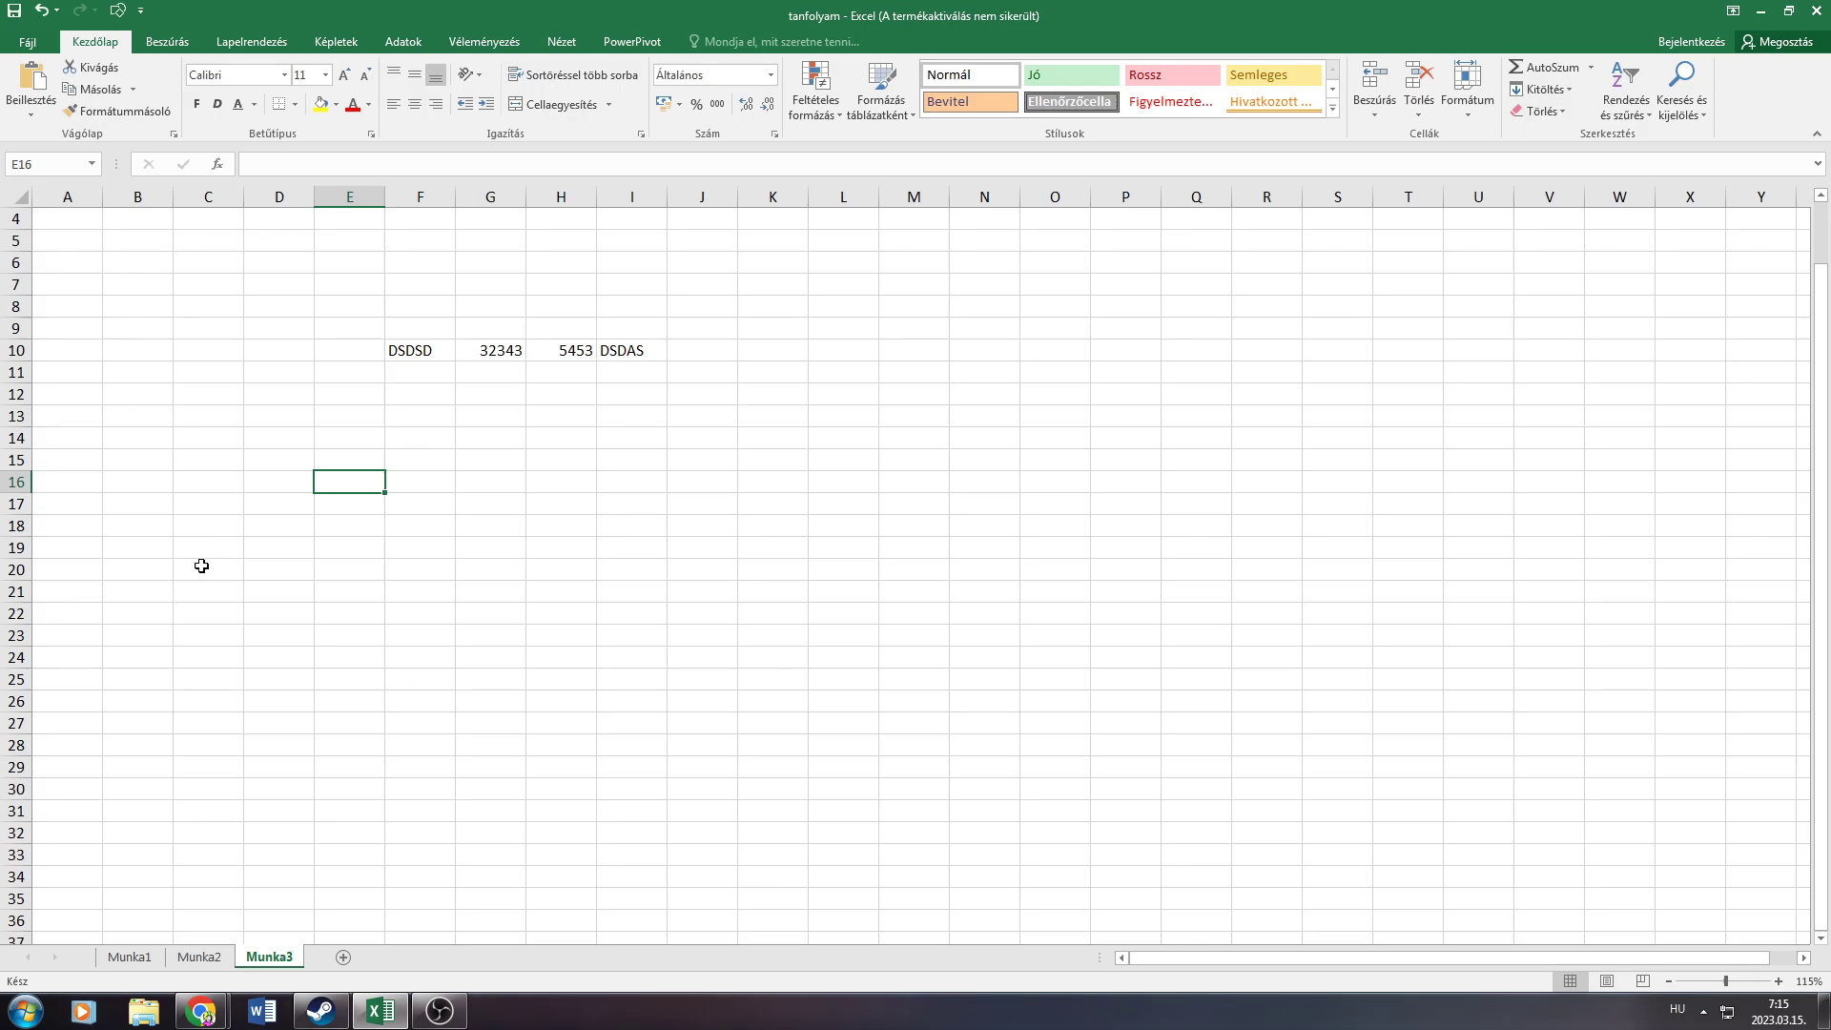
Fill C13:J27 yellow and give M16:R31 the green Jó cell style
{"action": "left_click_drag", "start_coordinate": [205, 417], "coordinate": [705, 723]}
{"action": "left_click", "coordinate": [321, 104]}
{"action": "left_click_drag", "start_coordinate": [491, 417], "coordinate": [806, 749]}
{"action": "left_click_drag", "start_coordinate": [910, 482], "coordinate": [1297, 815]}
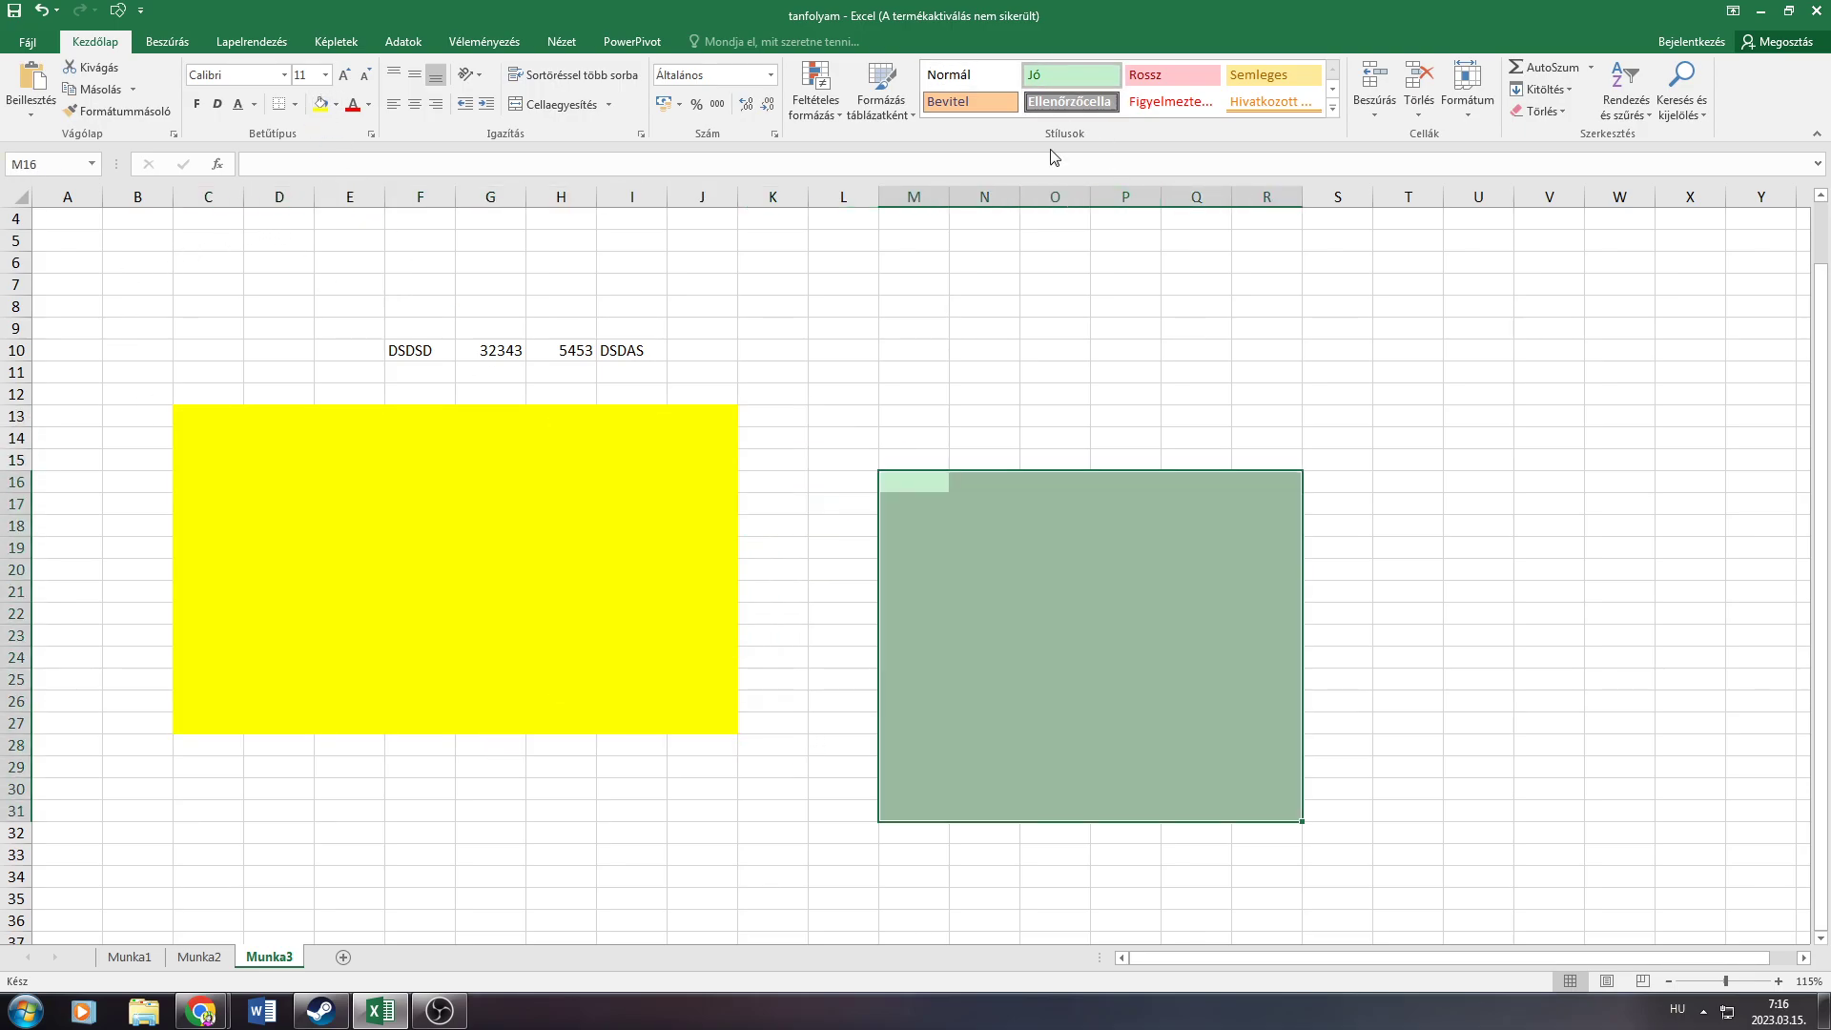
{"action": "left_click", "coordinate": [1070, 74]}
Apply the pink Rossz cell style to J4:N15
{"action": "left_click_drag", "start_coordinate": [702, 219], "coordinate": [984, 459]}
{"action": "left_click", "coordinate": [1157, 75]}
{"action": "left_click", "coordinate": [1054, 876]}
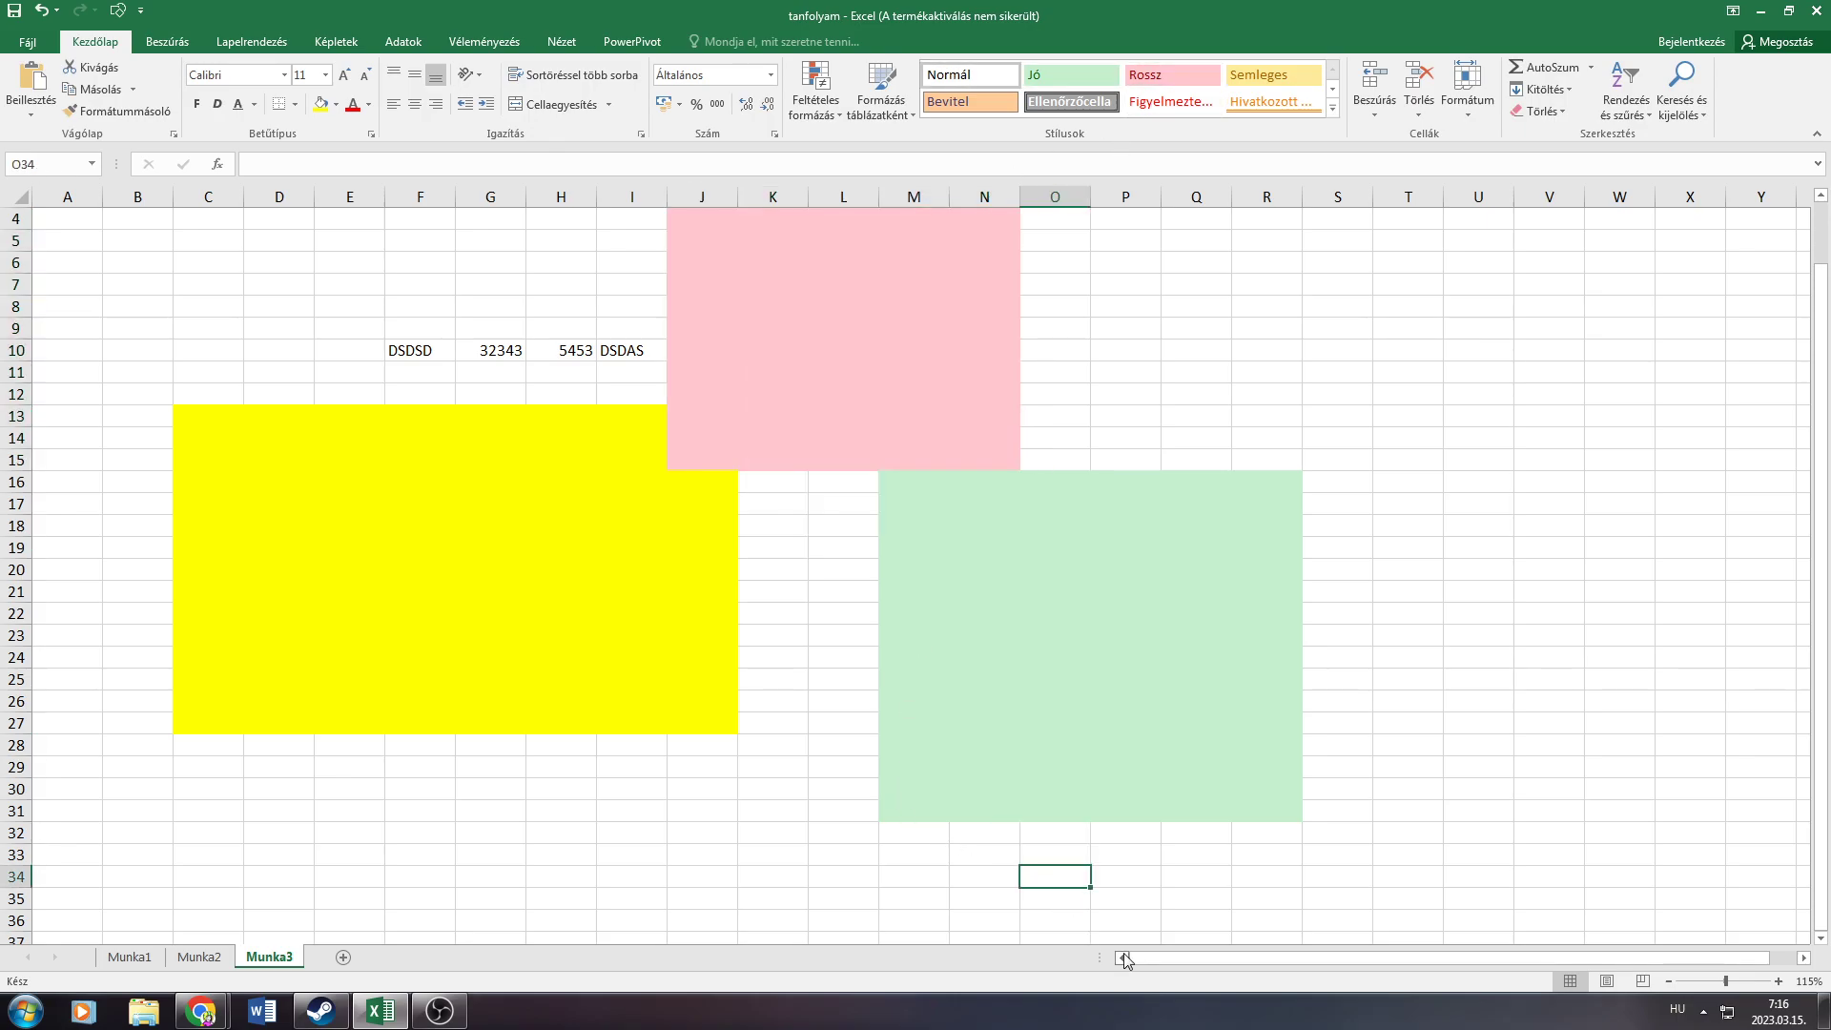
Scroll right to U20 and move along row 20 to AX20
{"action": "left_click_drag", "start_coordinate": [1125, 961], "coordinate": [1240, 960]}
{"action": "left_click", "coordinate": [1374, 572]}
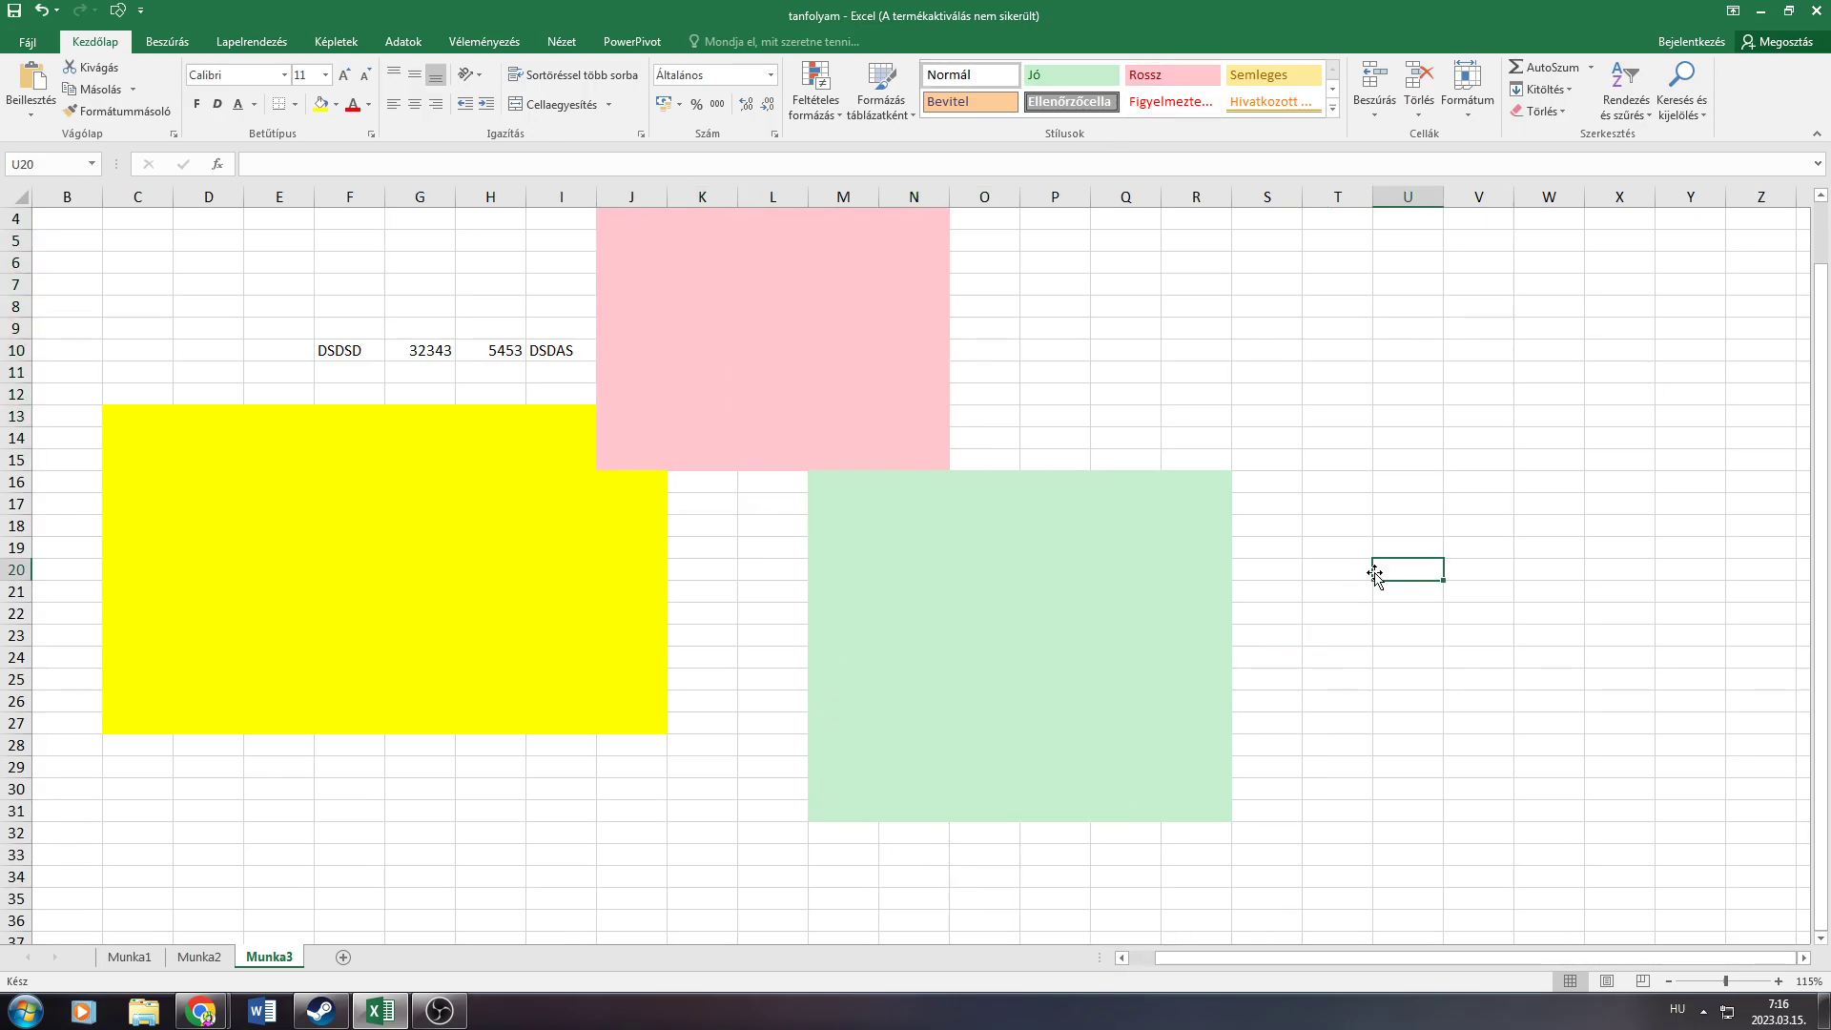
{"action": "key", "text": "Right"}
{"action": "key", "text": "Right"}
{"action": "key", "text": "Right"}
{"action": "key", "text": "Right"}
{"action": "key", "text": "Right"}
{"action": "key", "text": "Right"}
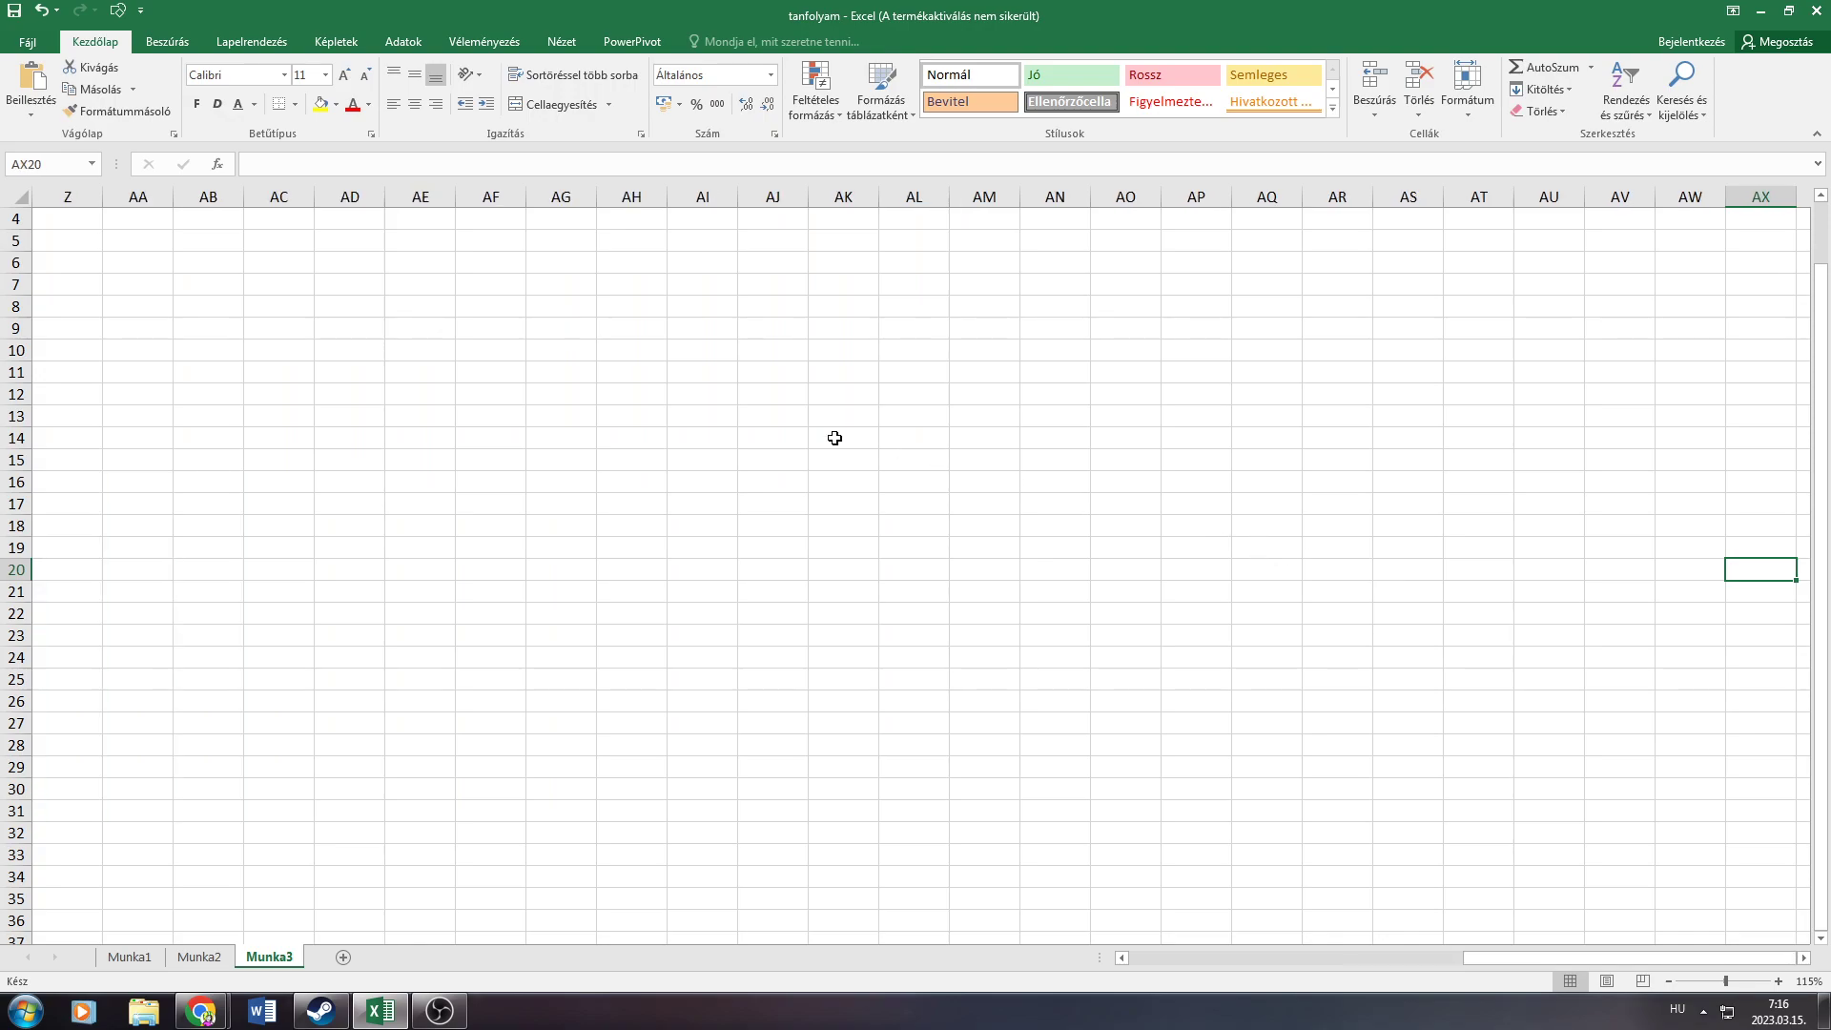
{"action": "scroll", "coordinate": [678, 397], "scroll_direction": "down", "scroll_amount": 3}
{"action": "scroll", "coordinate": [678, 397], "scroll_direction": "up", "scroll_amount": 4}
Frame the block AI8:AU30 with a thick outside border
{"action": "mouse_move", "coordinate": [679, 374]}
{"action": "left_mouse_down"}
{"action": "mouse_move", "coordinate": [1273, 682]}
{"action": "mouse_move", "coordinate": [1555, 853]}
{"action": "left_mouse_up"}
{"action": "left_click", "coordinate": [294, 104]}
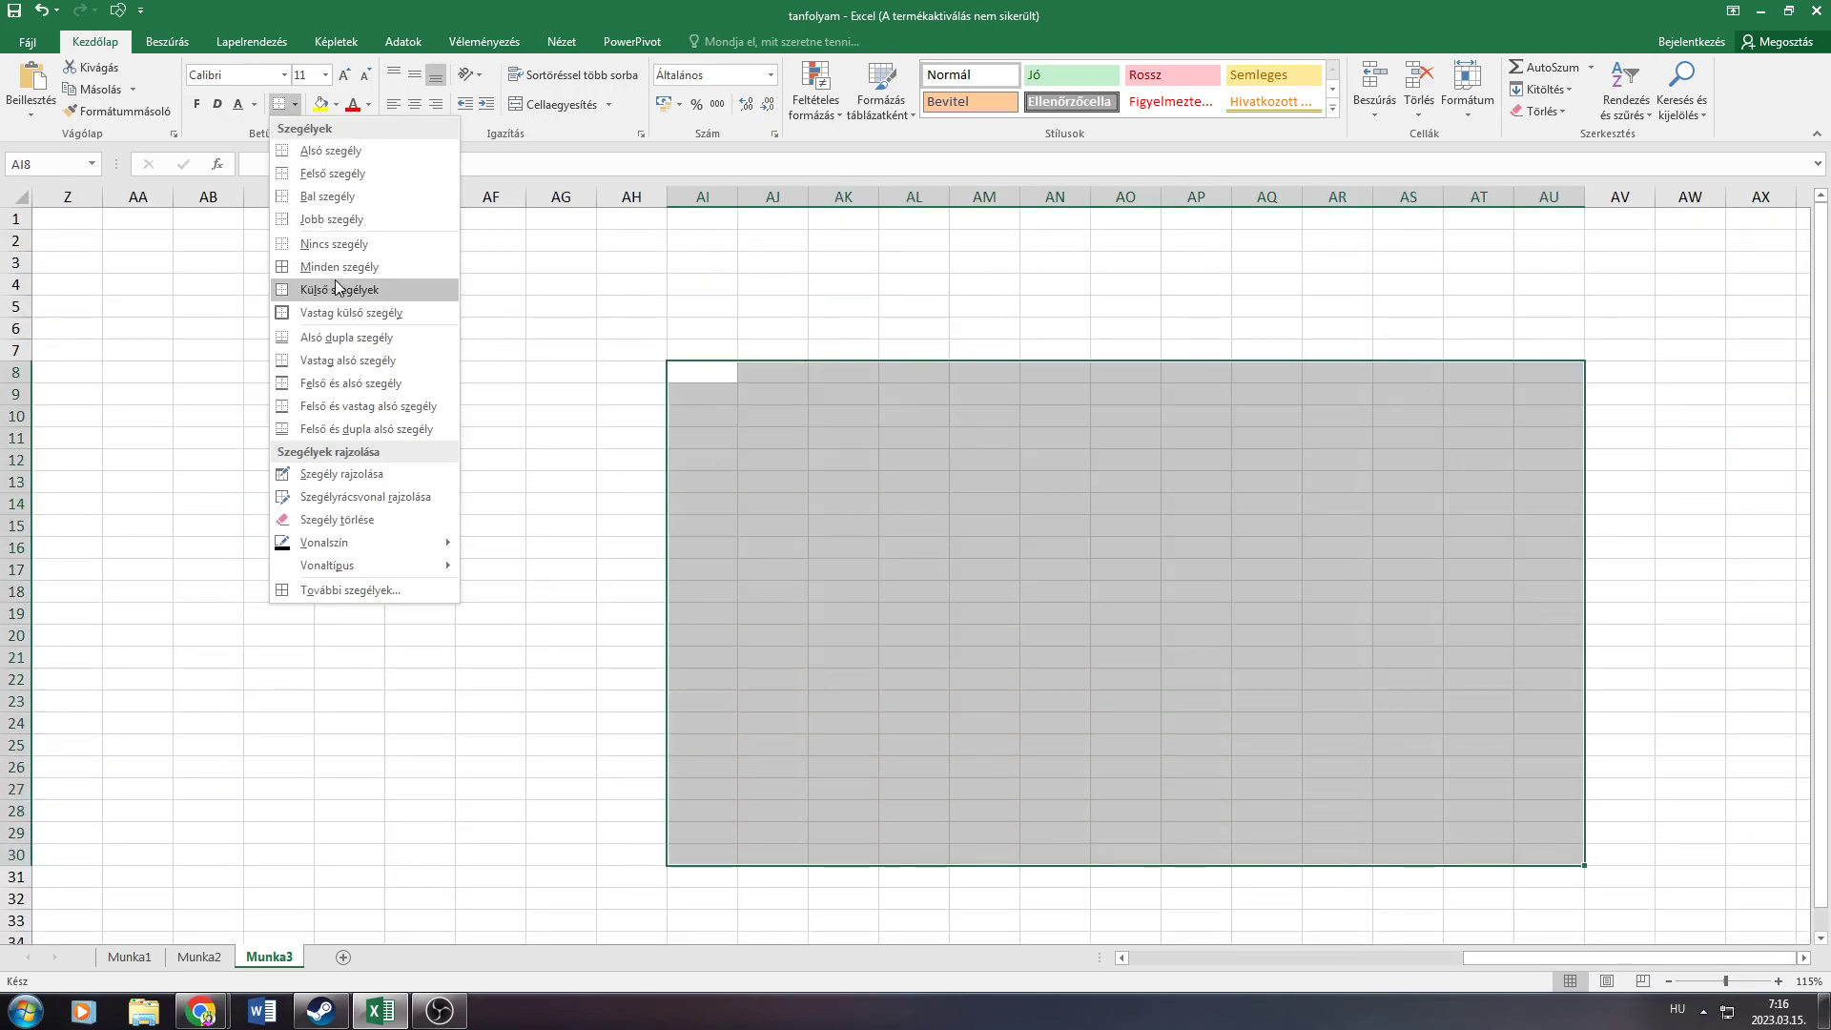
{"action": "left_click", "coordinate": [336, 288]}
{"action": "left_click", "coordinate": [295, 104]}
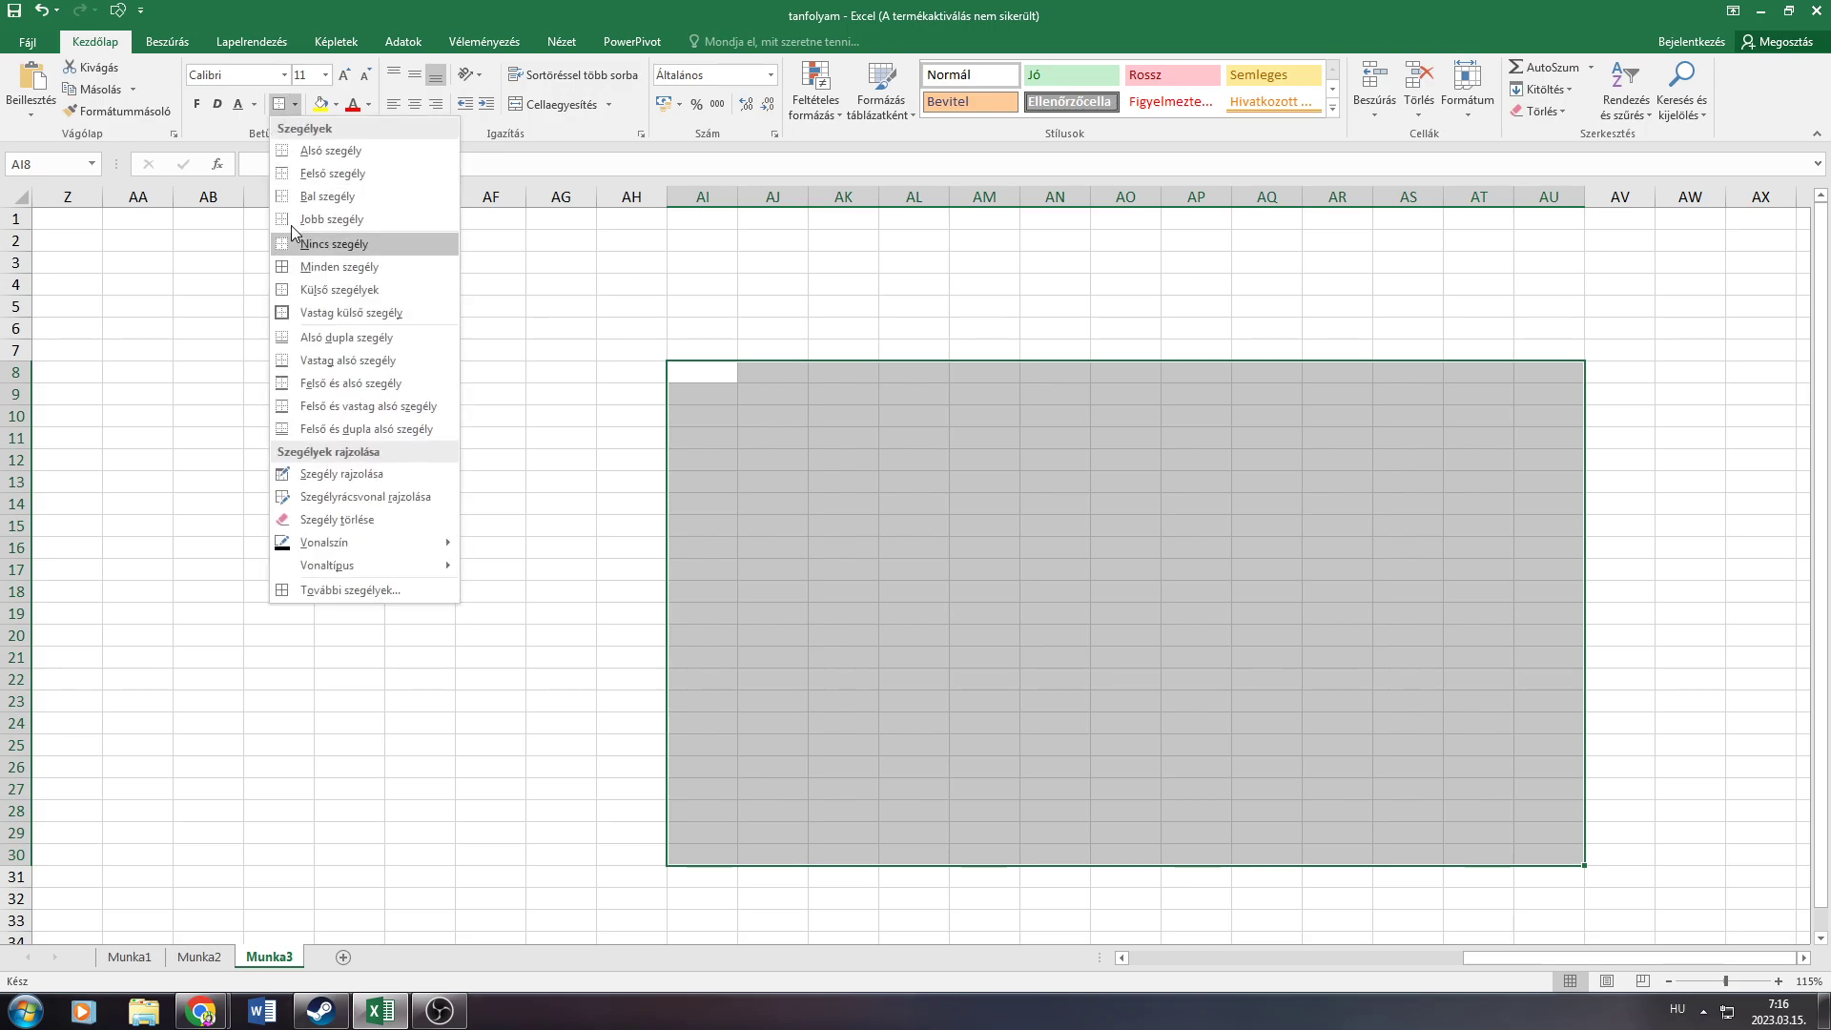
{"action": "left_click", "coordinate": [295, 311]}
{"action": "left_click", "coordinate": [506, 441]}
Scroll back to the coloured blocks and select cell A10
{"action": "scroll", "coordinate": [535, 496], "scroll_direction": "down", "scroll_amount": 2, "text": "ctrl"}
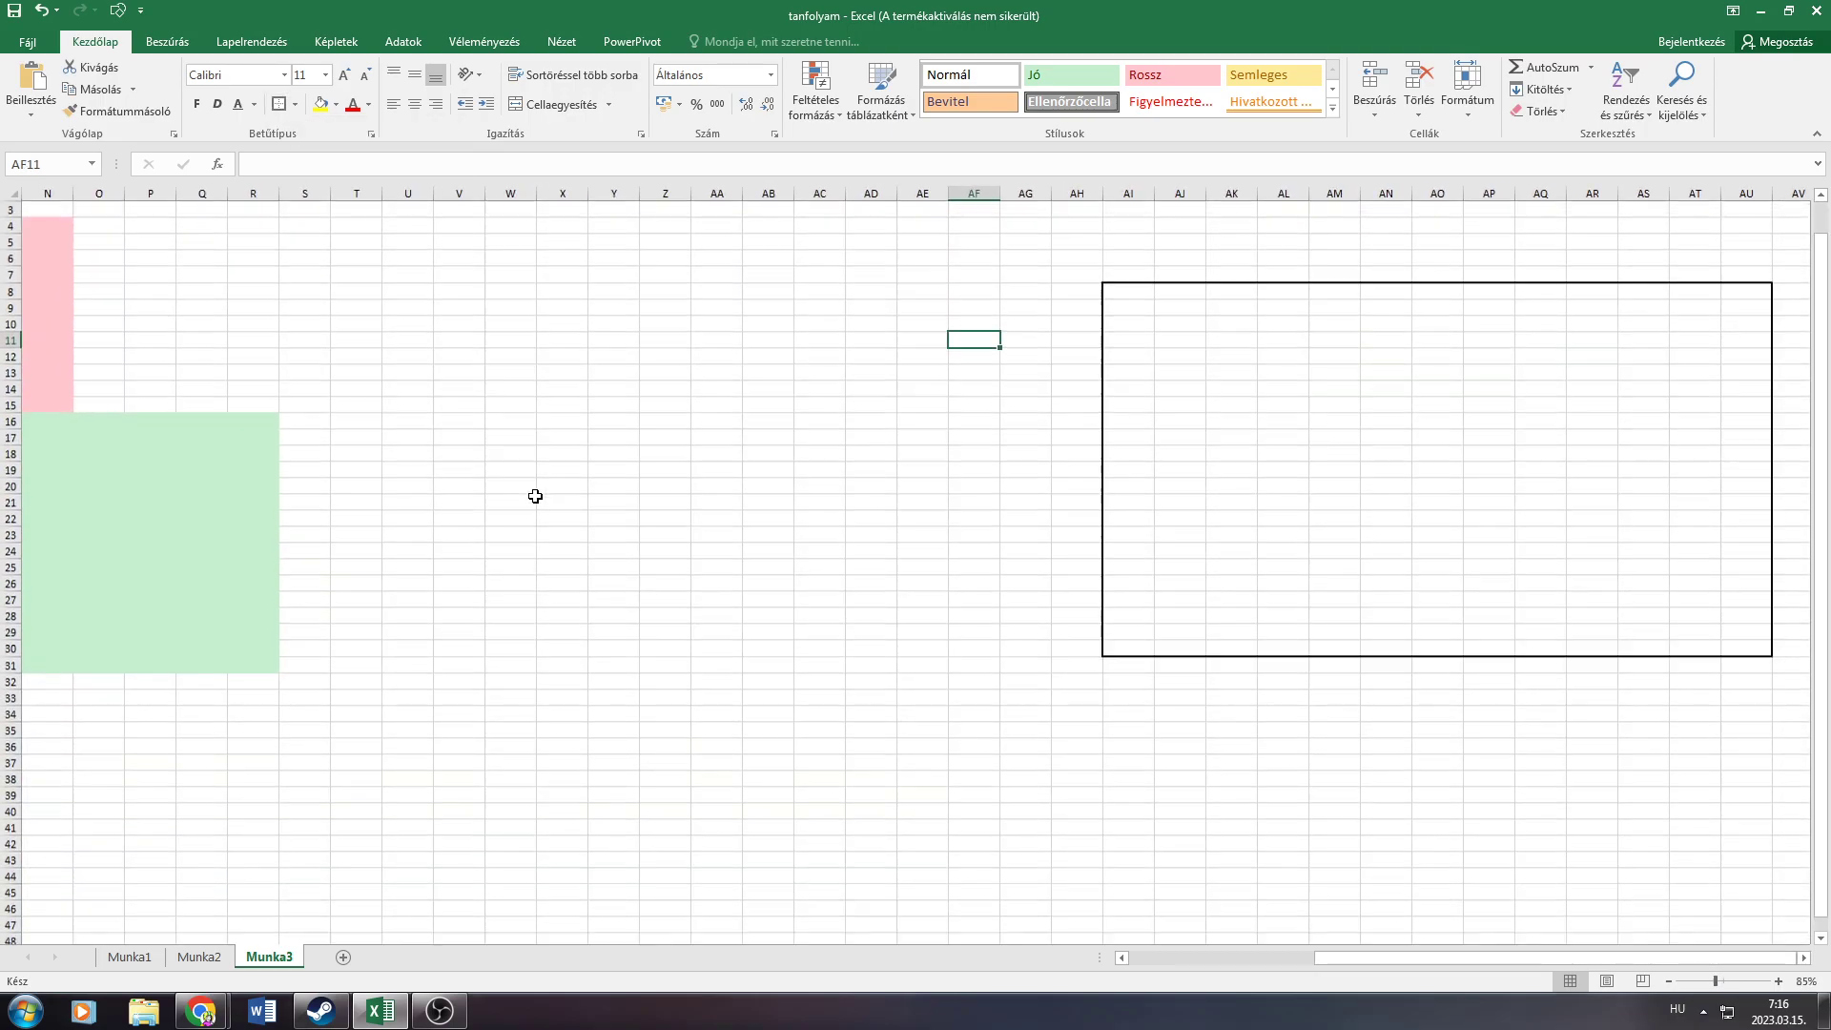
{"action": "left_click_drag", "start_coordinate": [1337, 959], "coordinate": [1144, 958]}
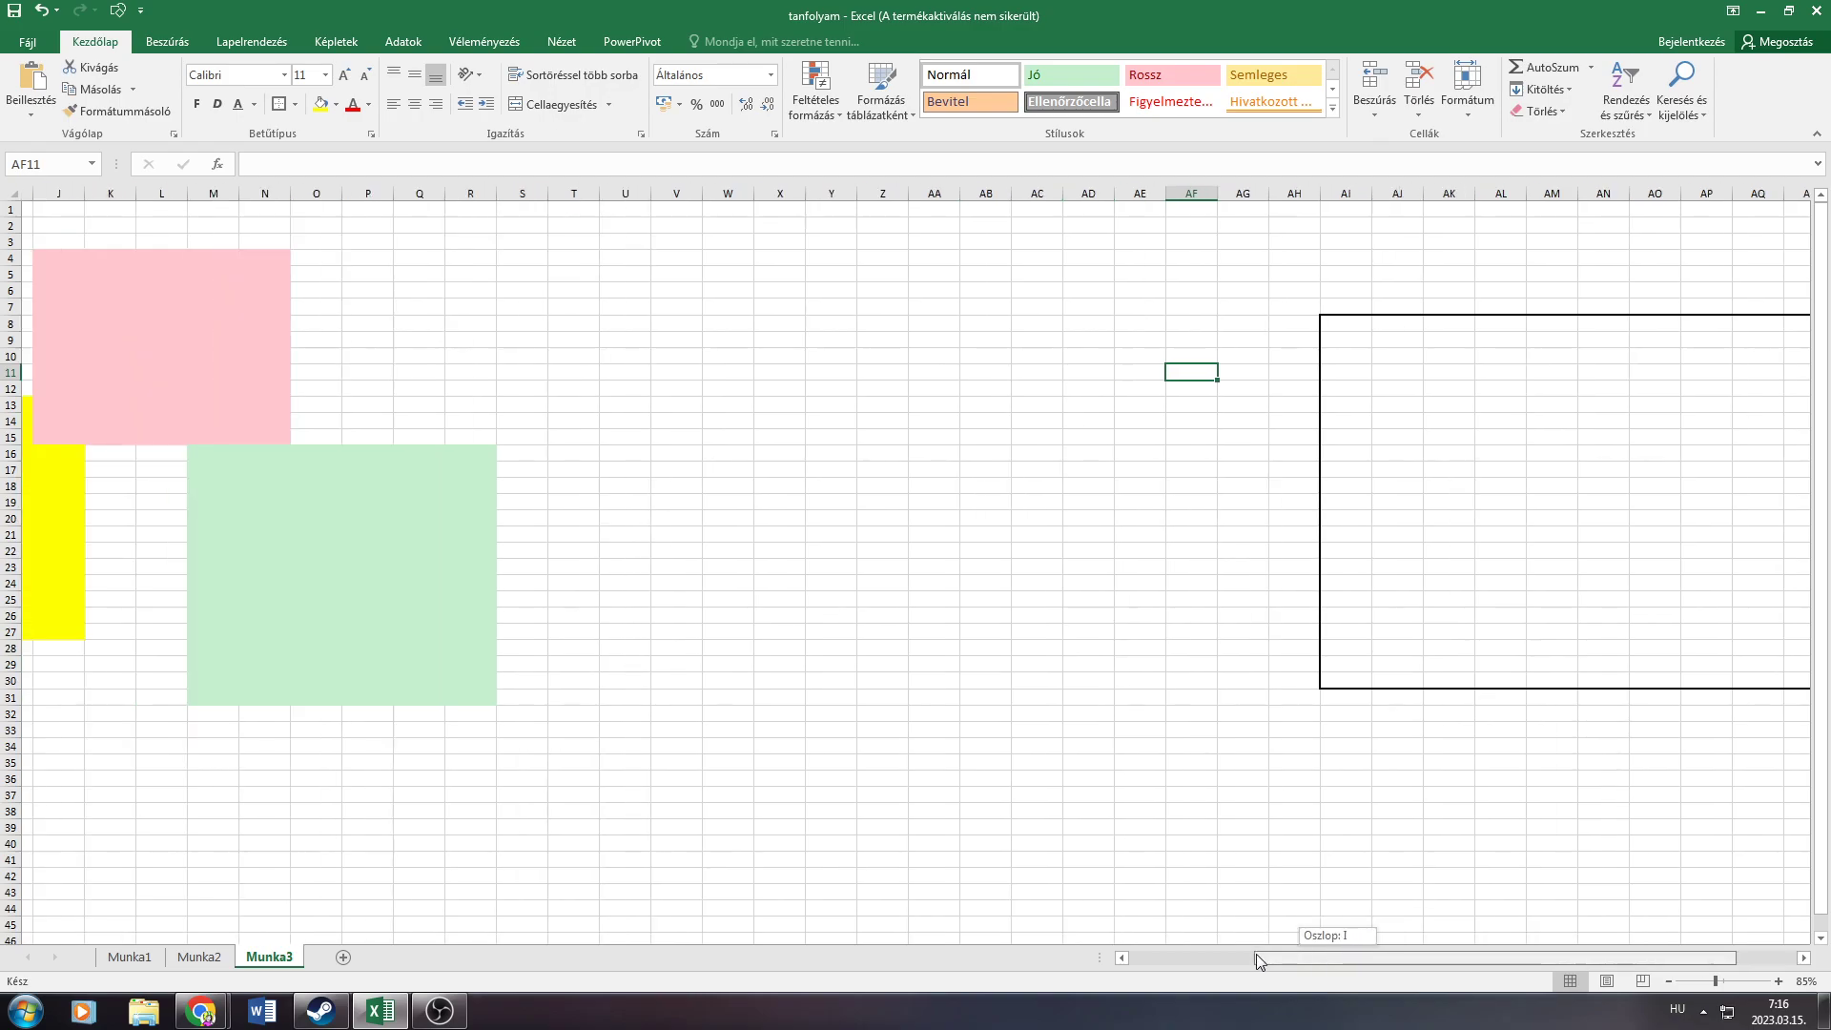
{"action": "left_click", "coordinate": [577, 518]}
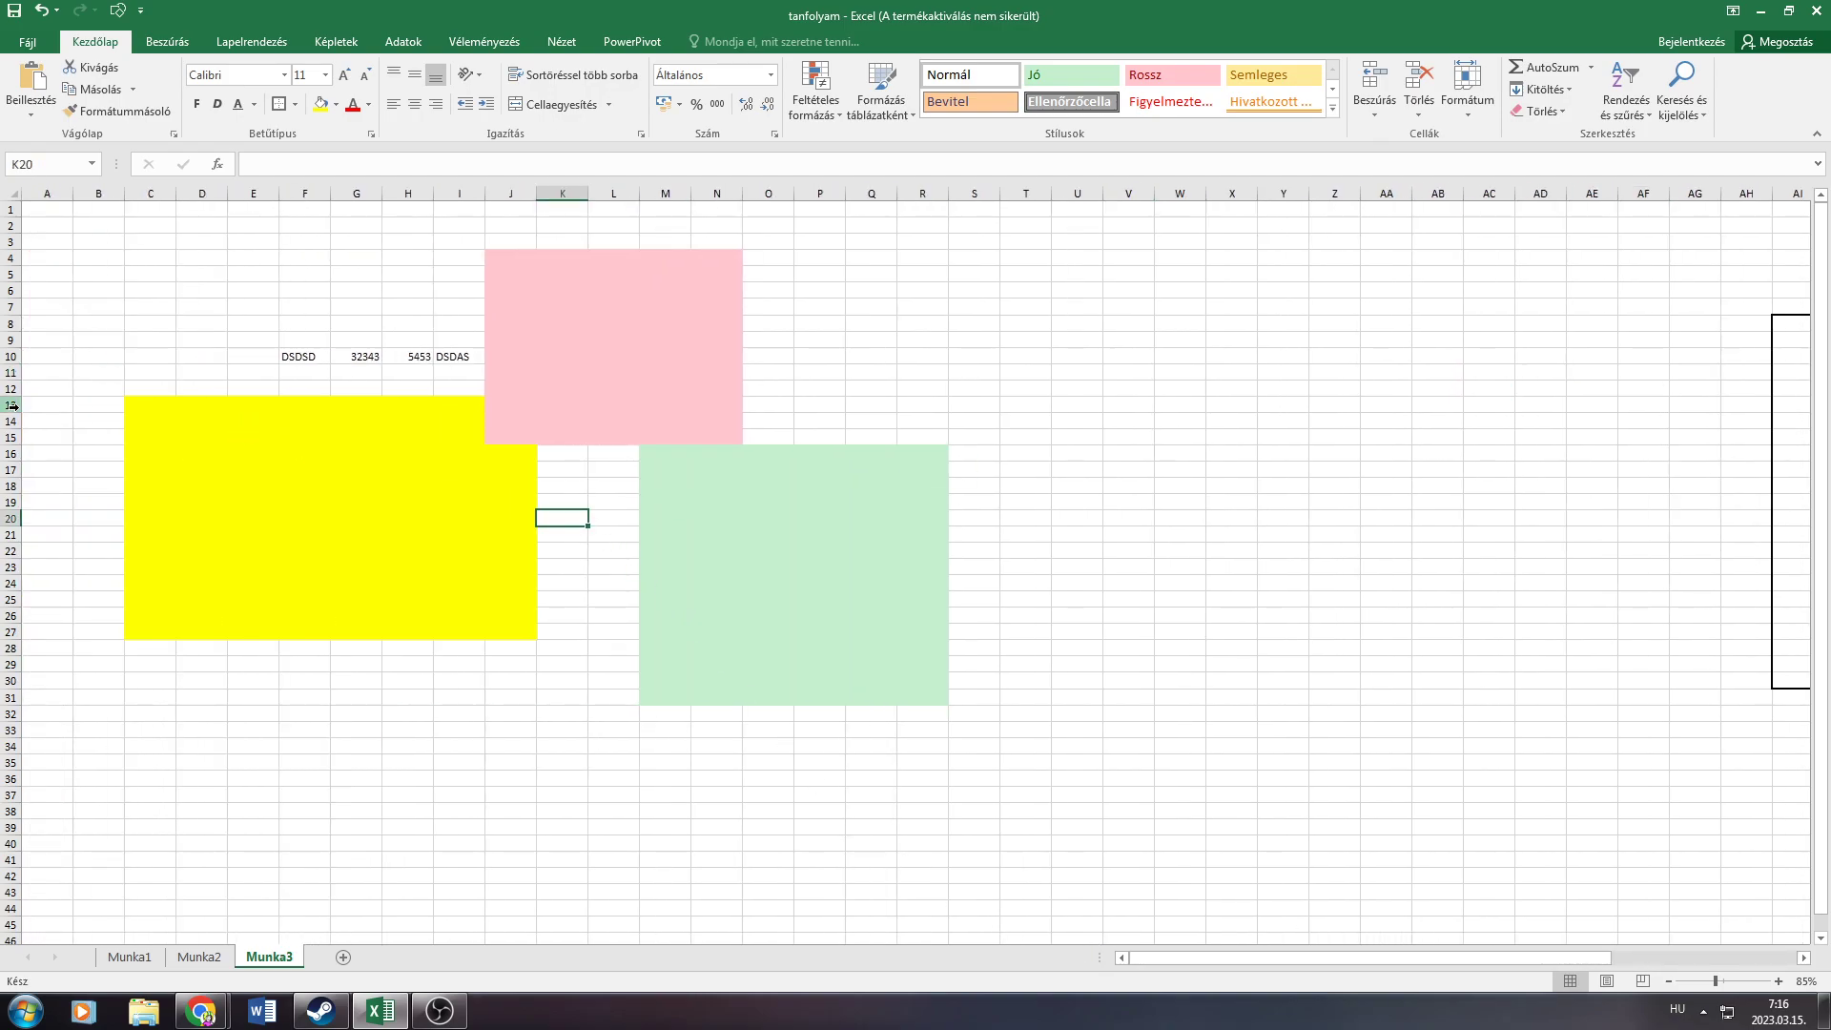
{"action": "left_click", "coordinate": [56, 361]}
Delete rows 8–15, removing the DSDSD data
{"action": "scroll", "coordinate": [89, 409], "scroll_direction": "up", "scroll_amount": 3, "text": "ctrl"}
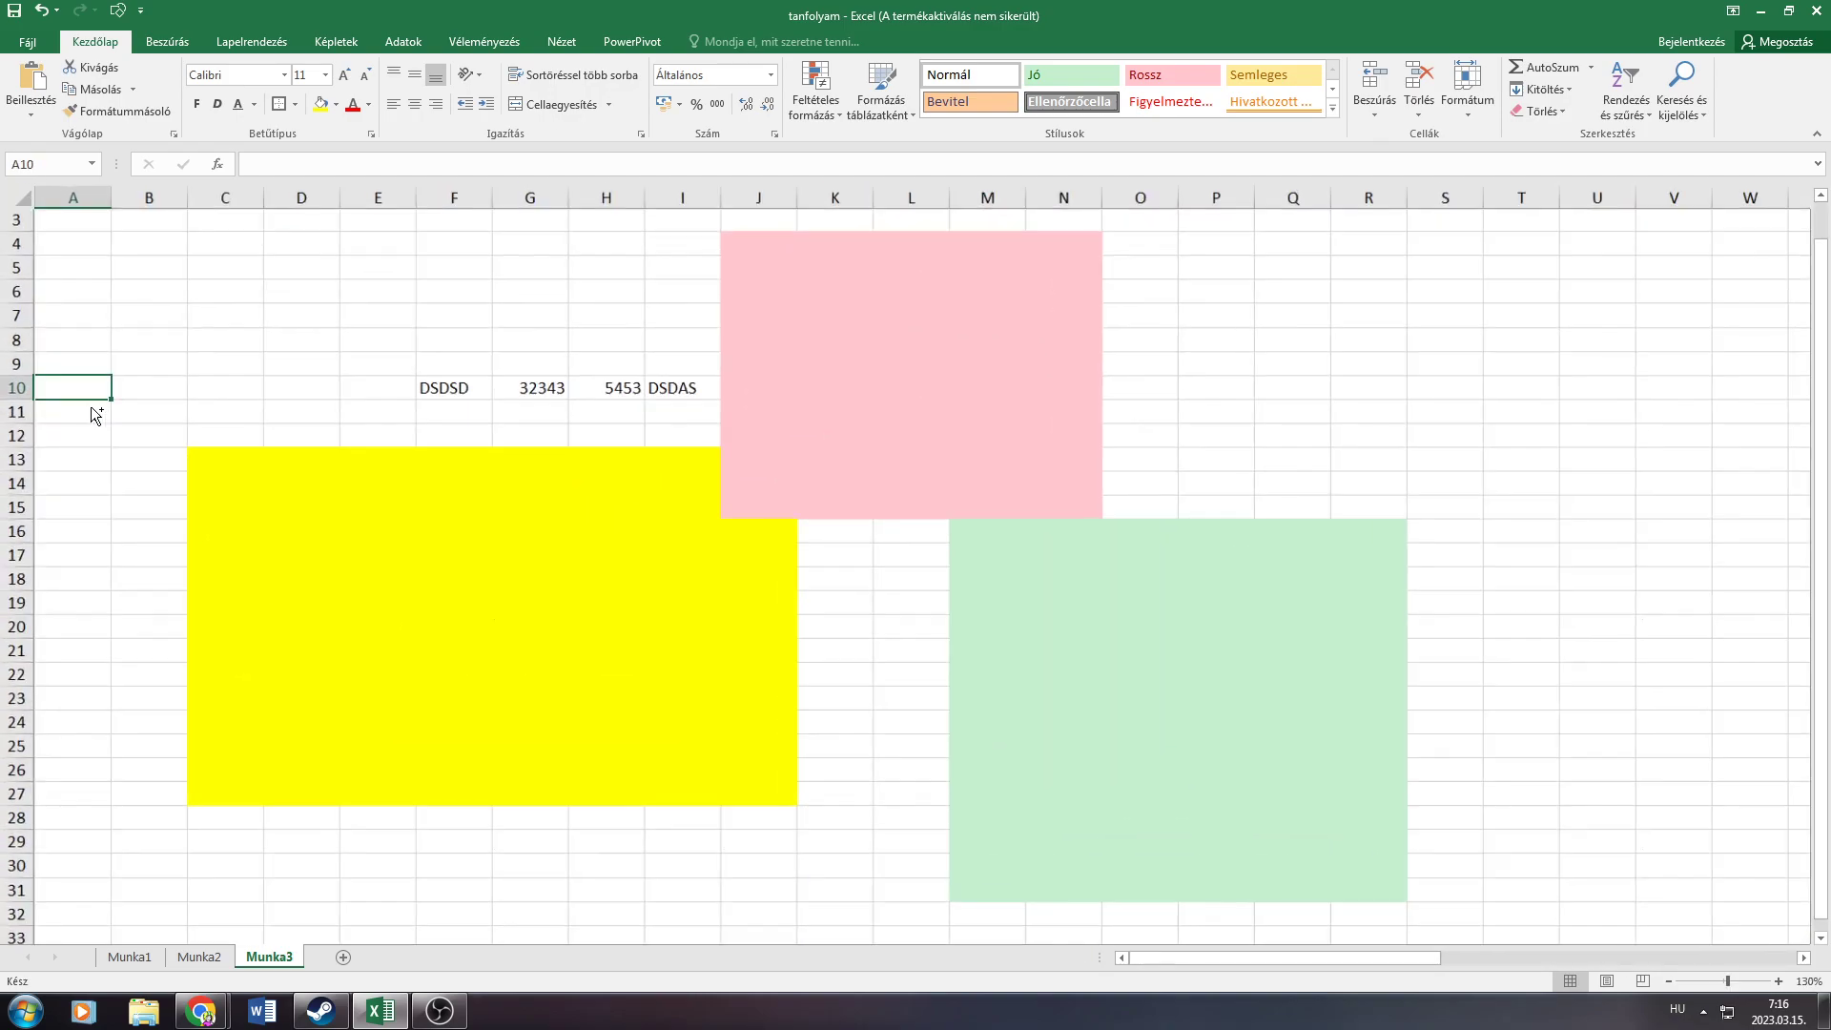
{"action": "left_click_drag", "start_coordinate": [17, 347], "coordinate": [31, 523]}
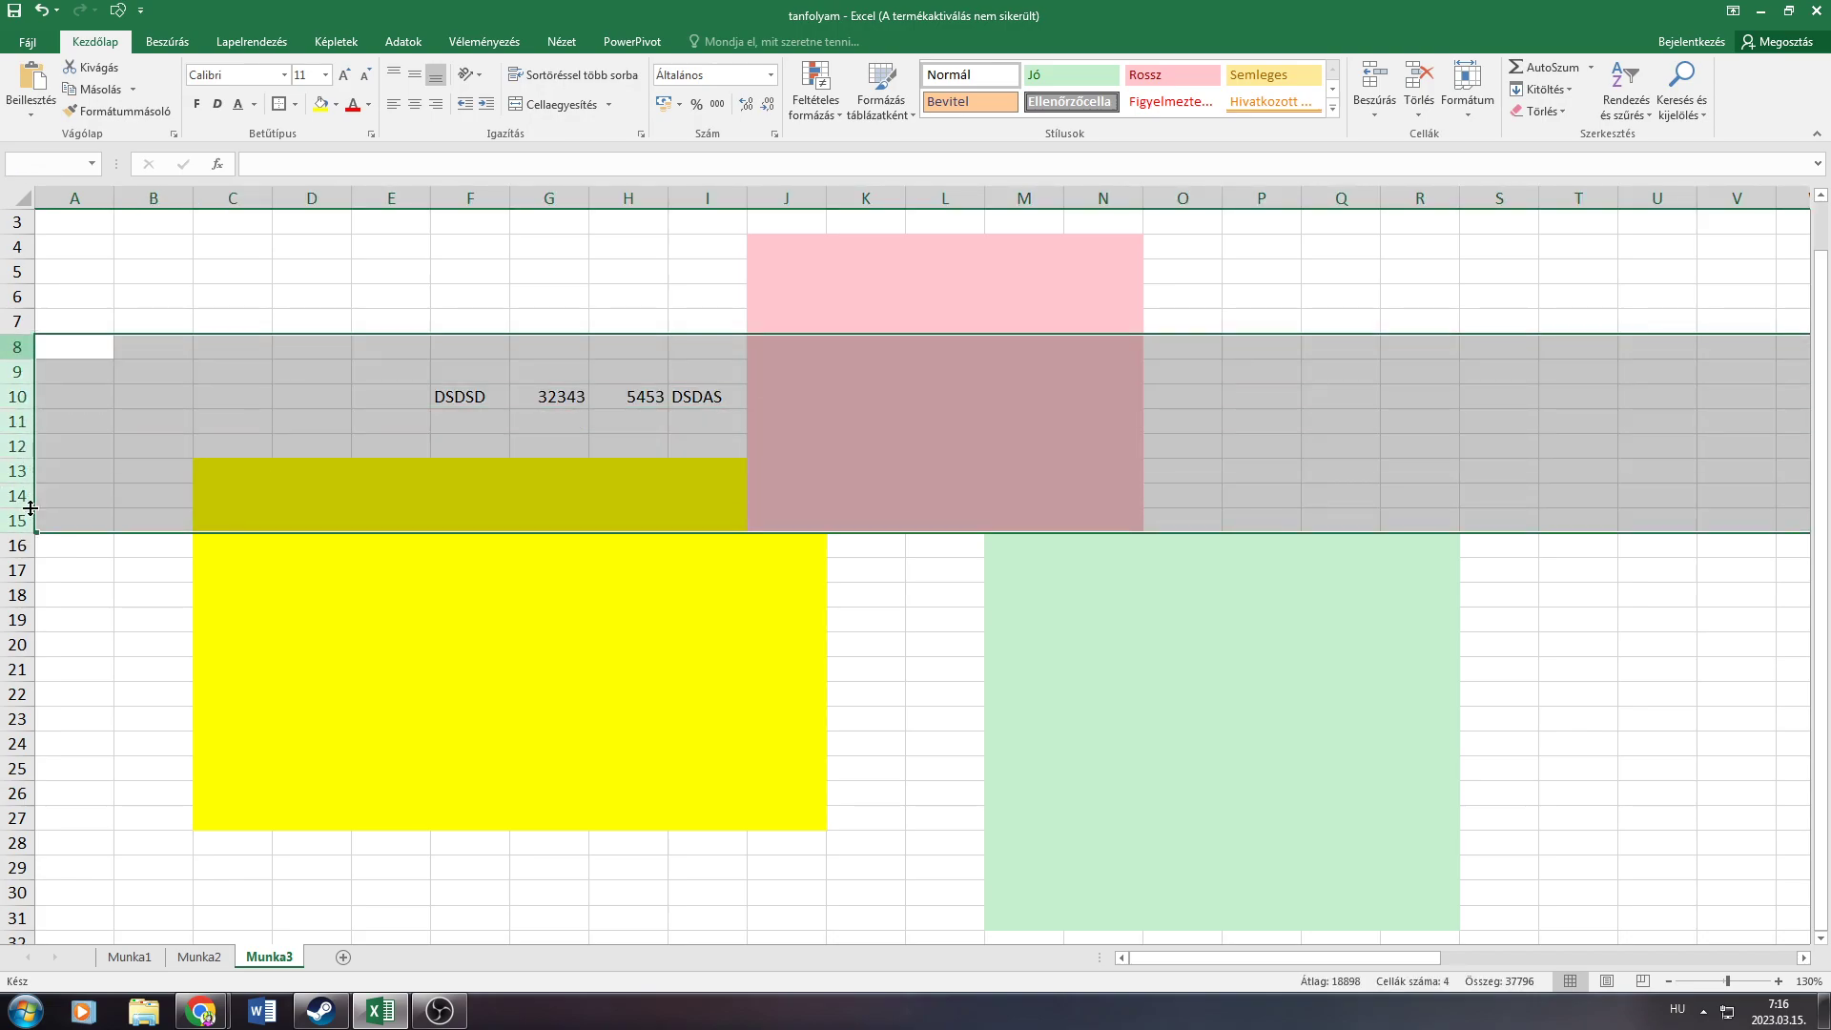
{"action": "right_click", "coordinate": [28, 420]}
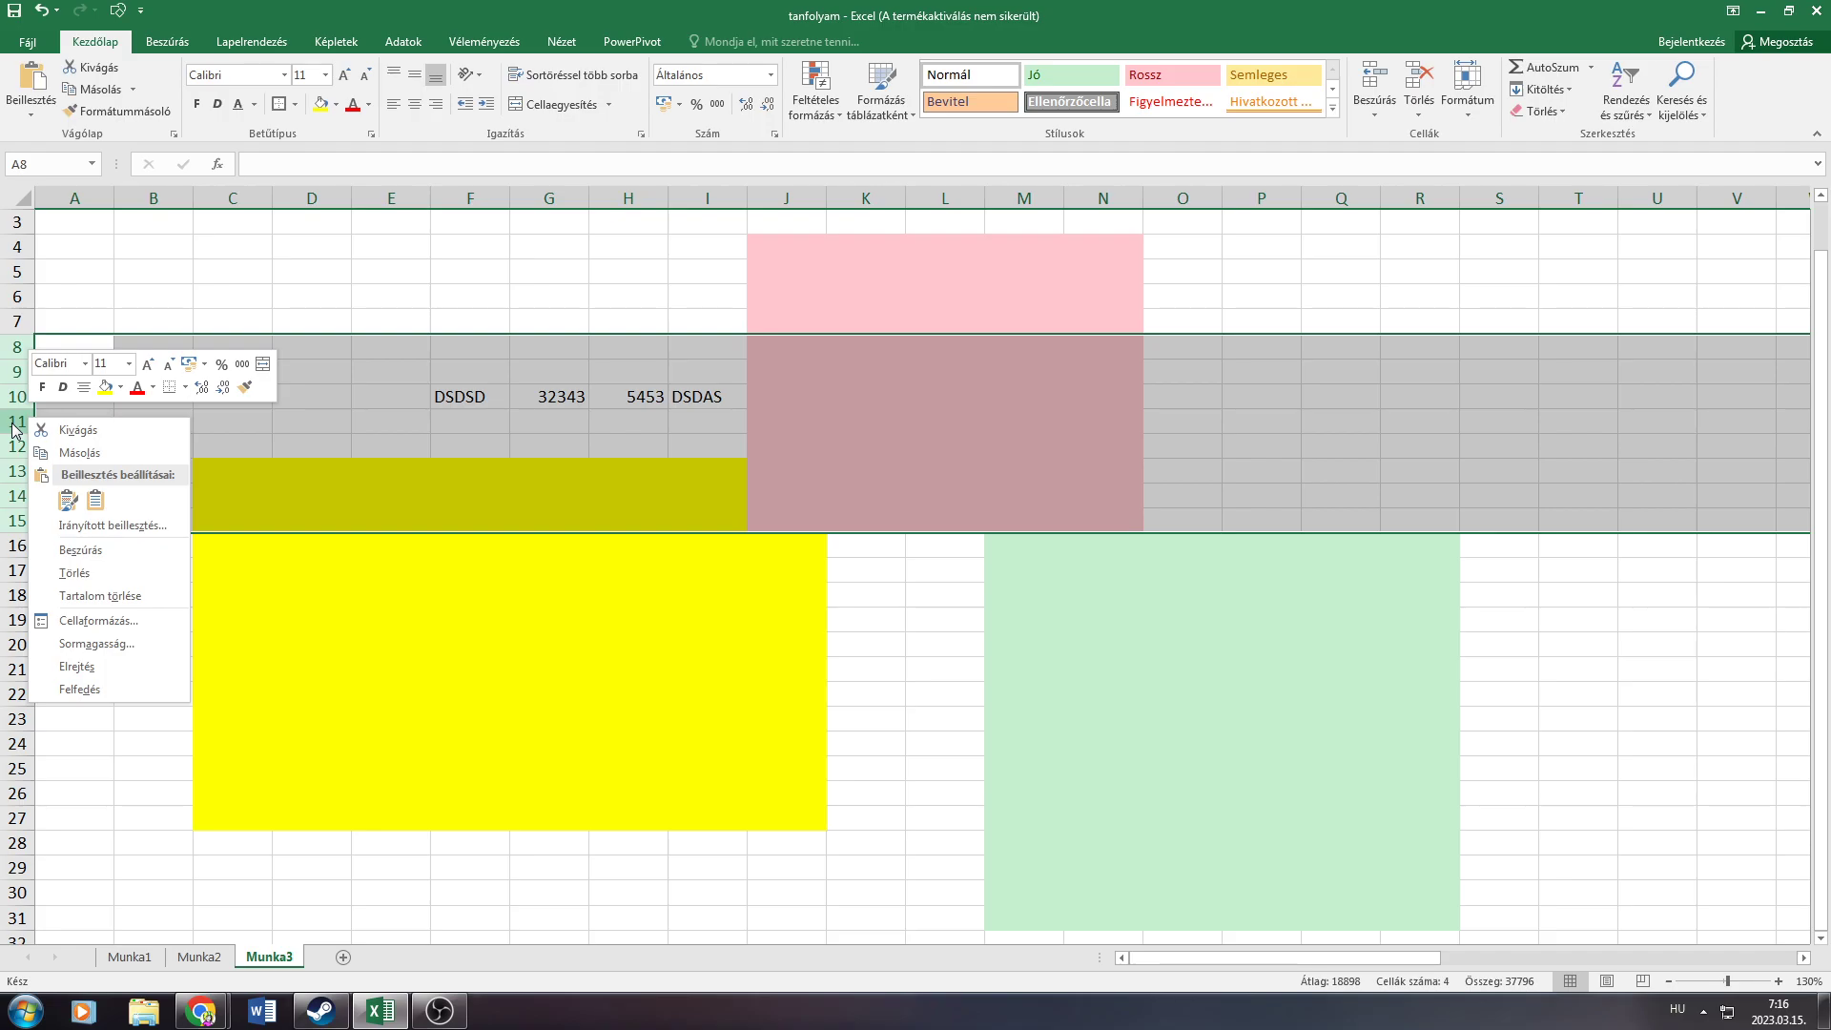
{"action": "left_click", "coordinate": [74, 572]}
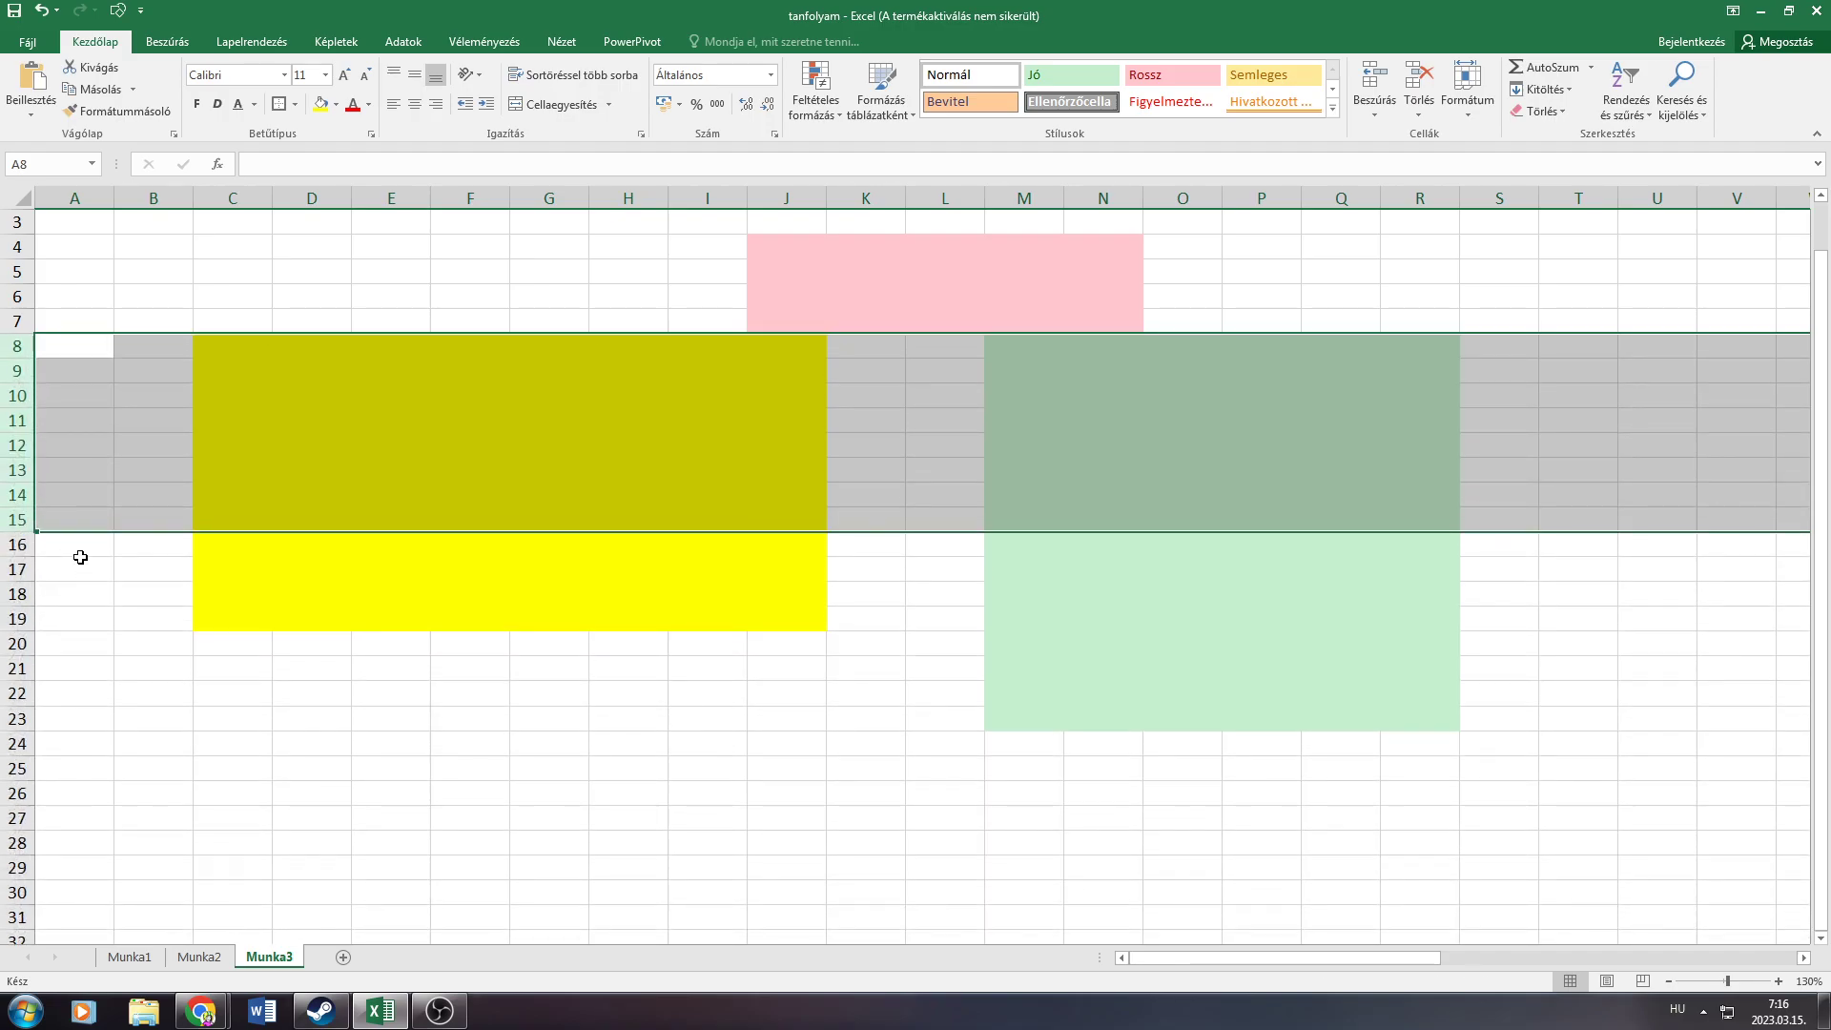
Insert two blank rows at rows 7 and 8
{"action": "right_click", "coordinate": [19, 322]}
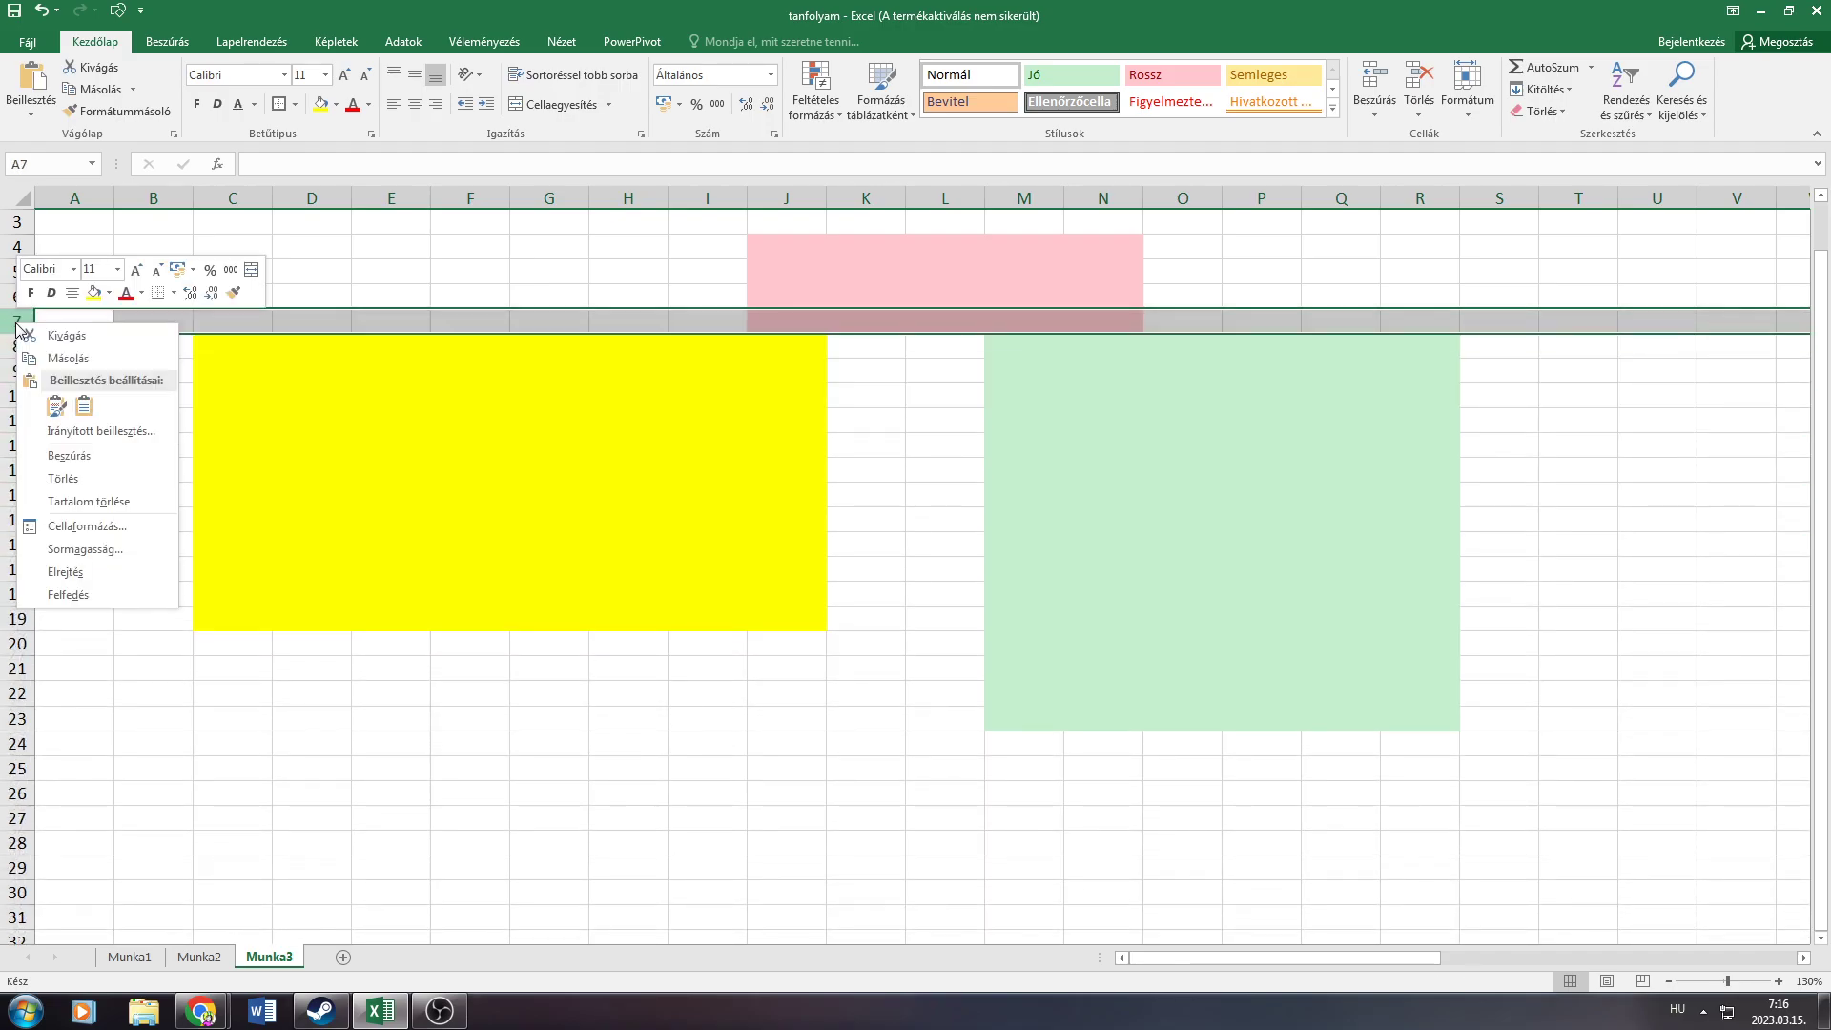
{"action": "left_click", "coordinate": [89, 462]}
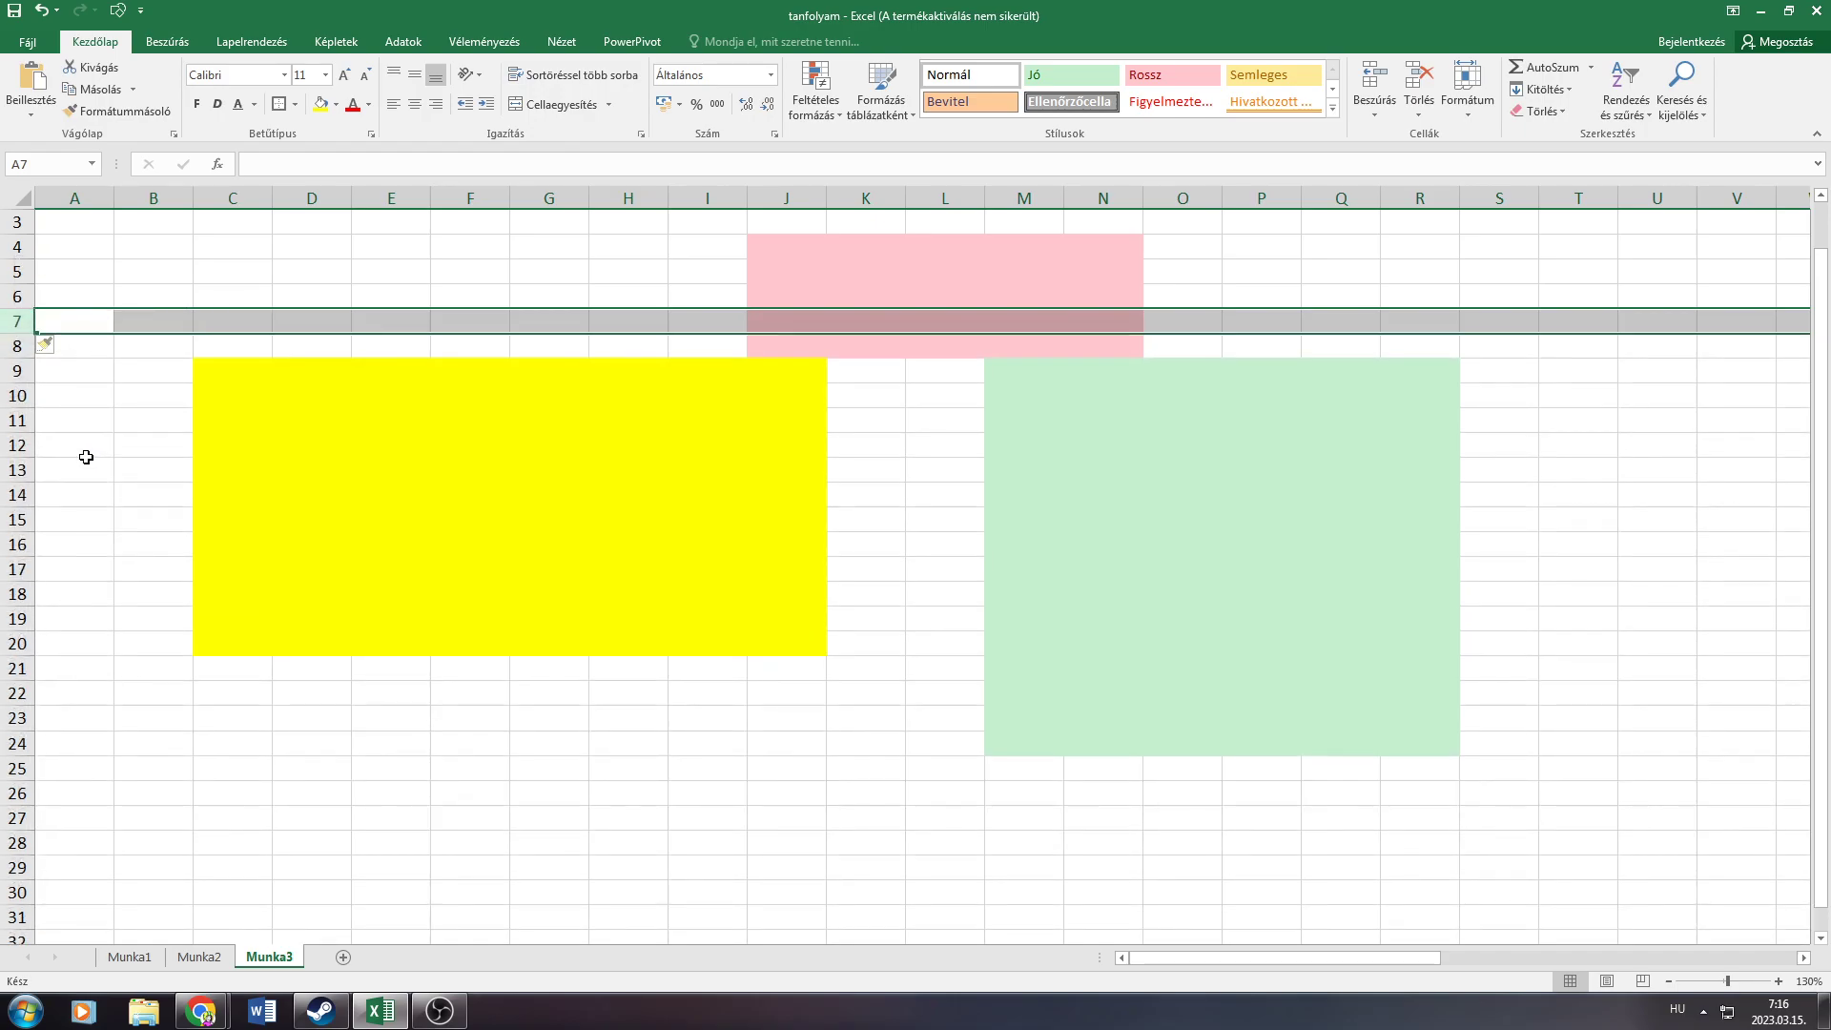
{"action": "right_click", "coordinate": [17, 346]}
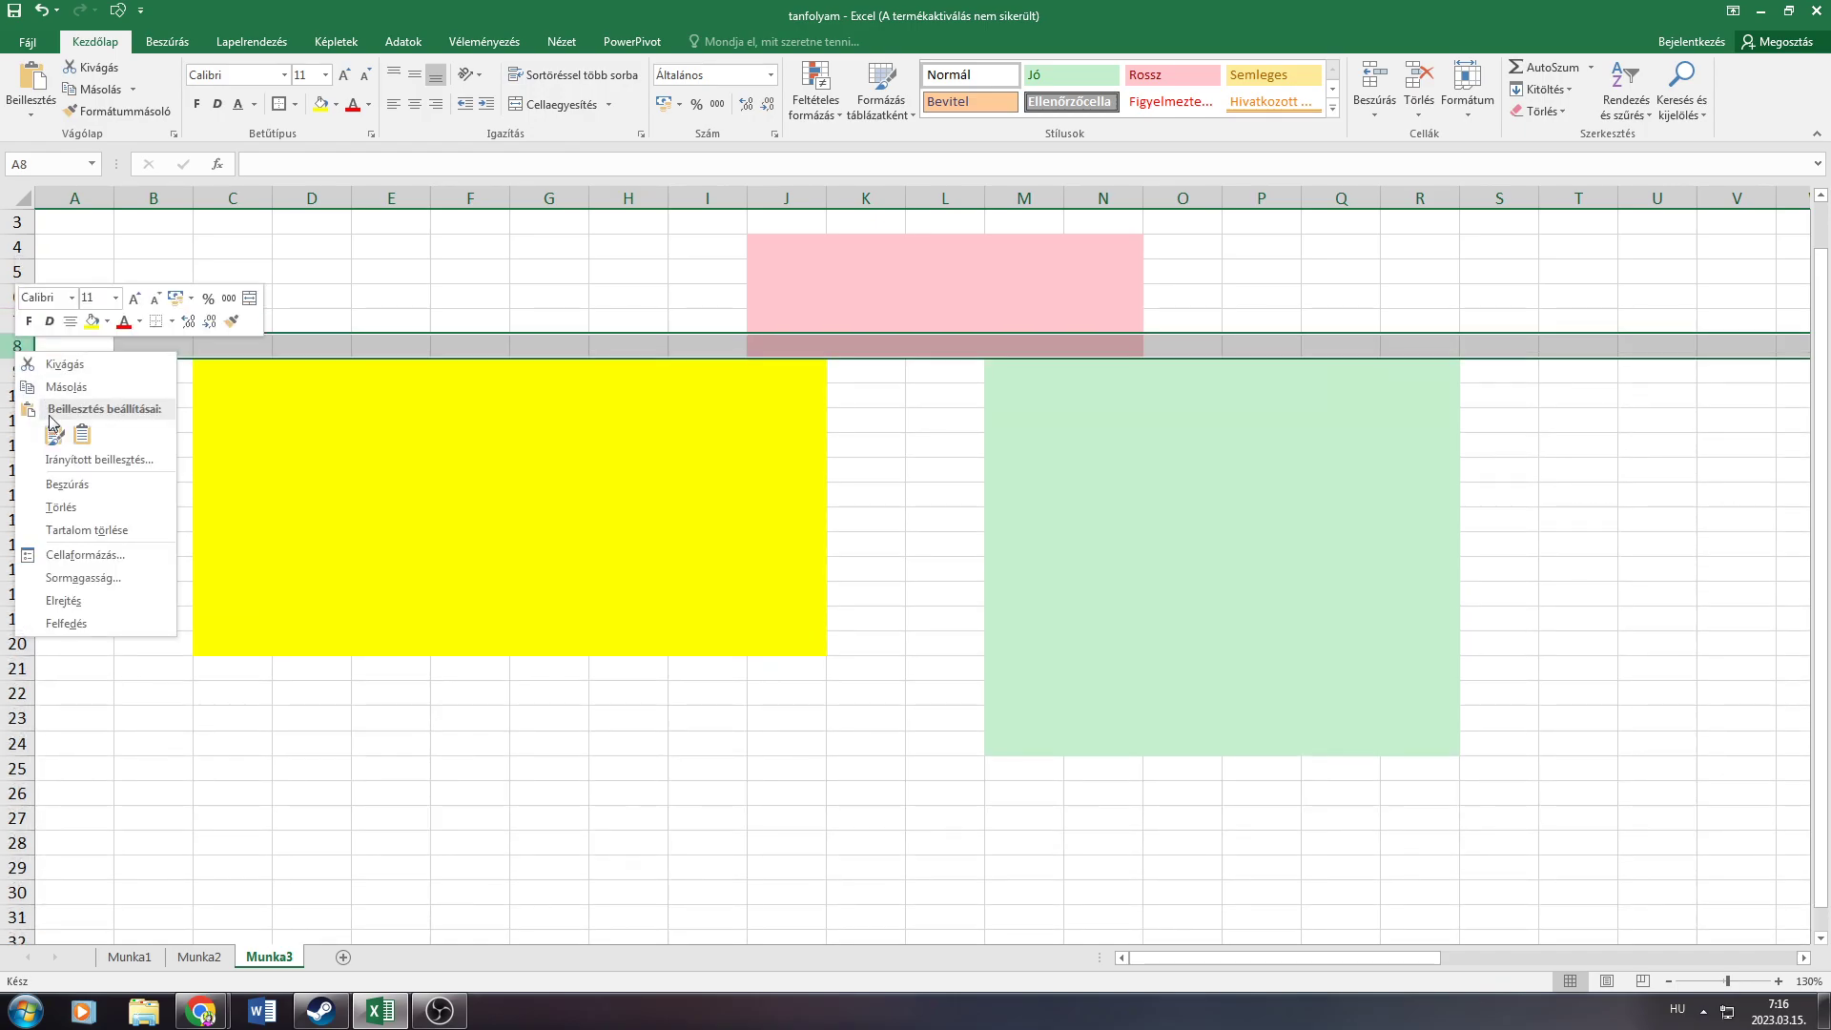
{"action": "left_click", "coordinate": [63, 485]}
Enter SDASD, DASDA and DASDAS into cells C7, D7 and E7
{"action": "left_click", "coordinate": [242, 320]}
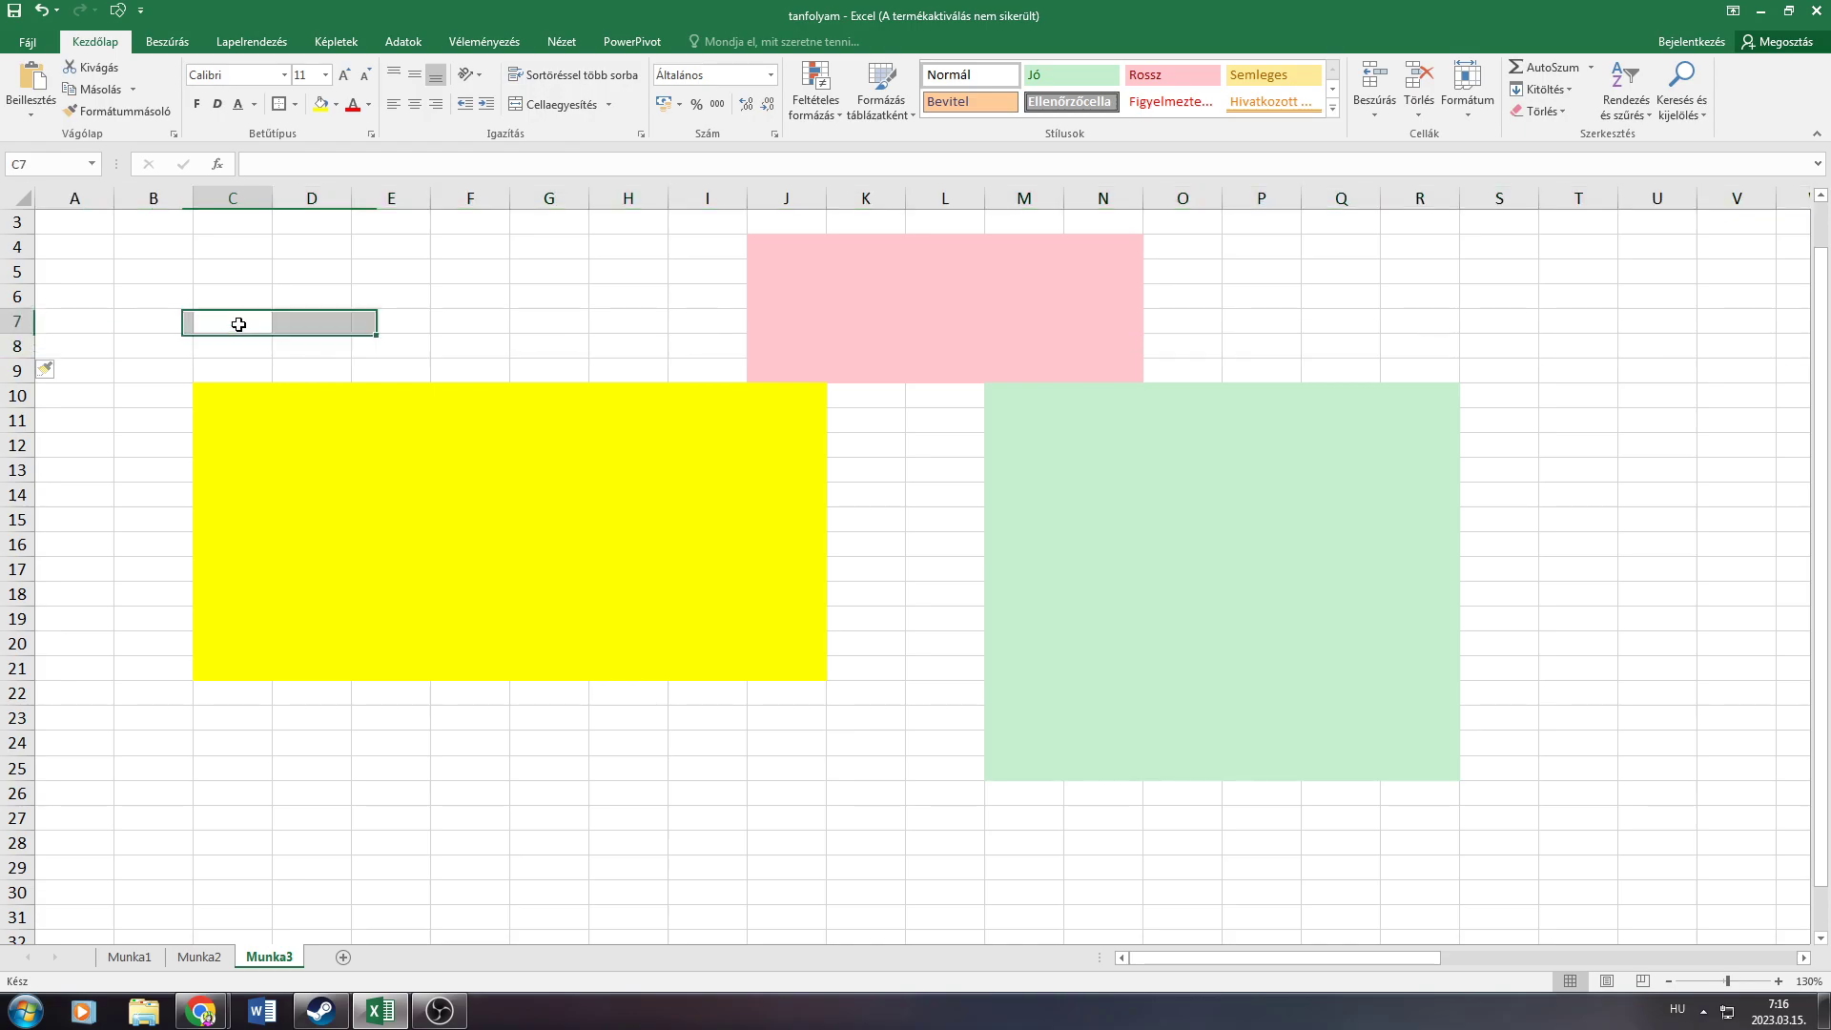
{"action": "type", "text": "SDASD"}
{"action": "left_click", "coordinate": [328, 328]}
{"action": "type", "text": "DASDA"}
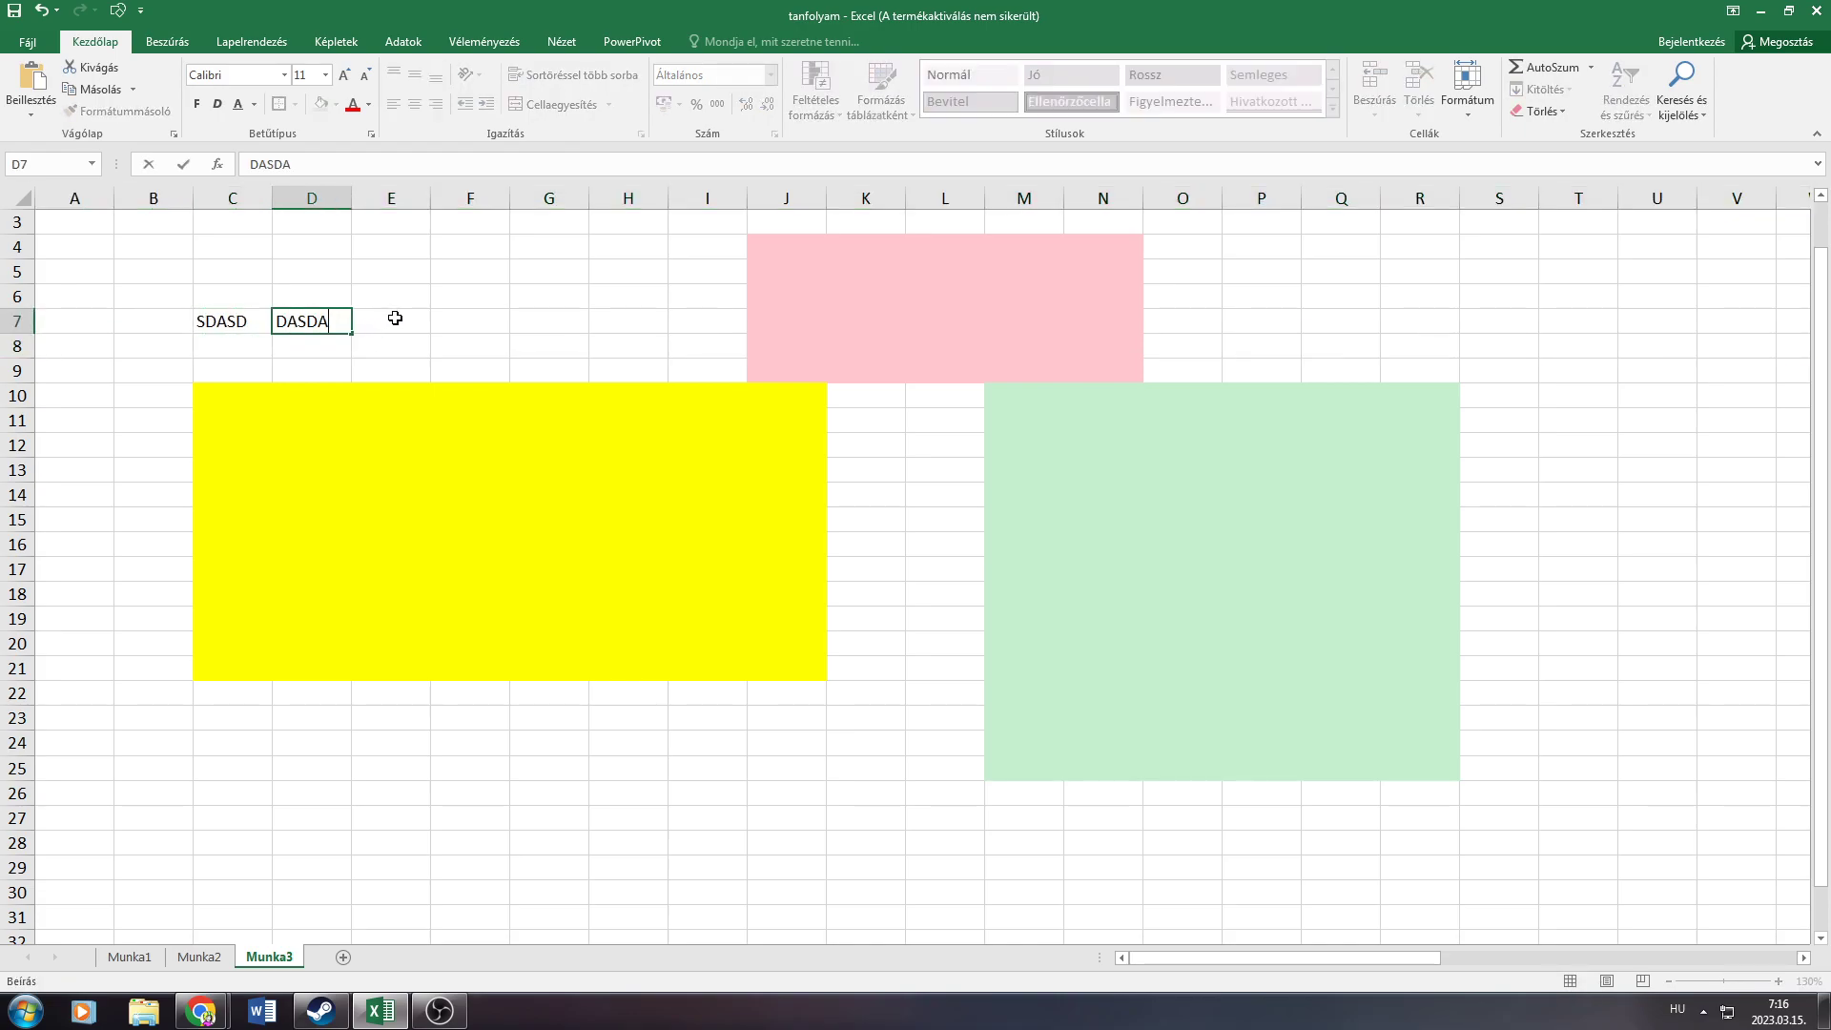
{"action": "left_click", "coordinate": [392, 319]}
{"action": "type", "text": "DASDAS"}
{"action": "left_click", "coordinate": [281, 200]}
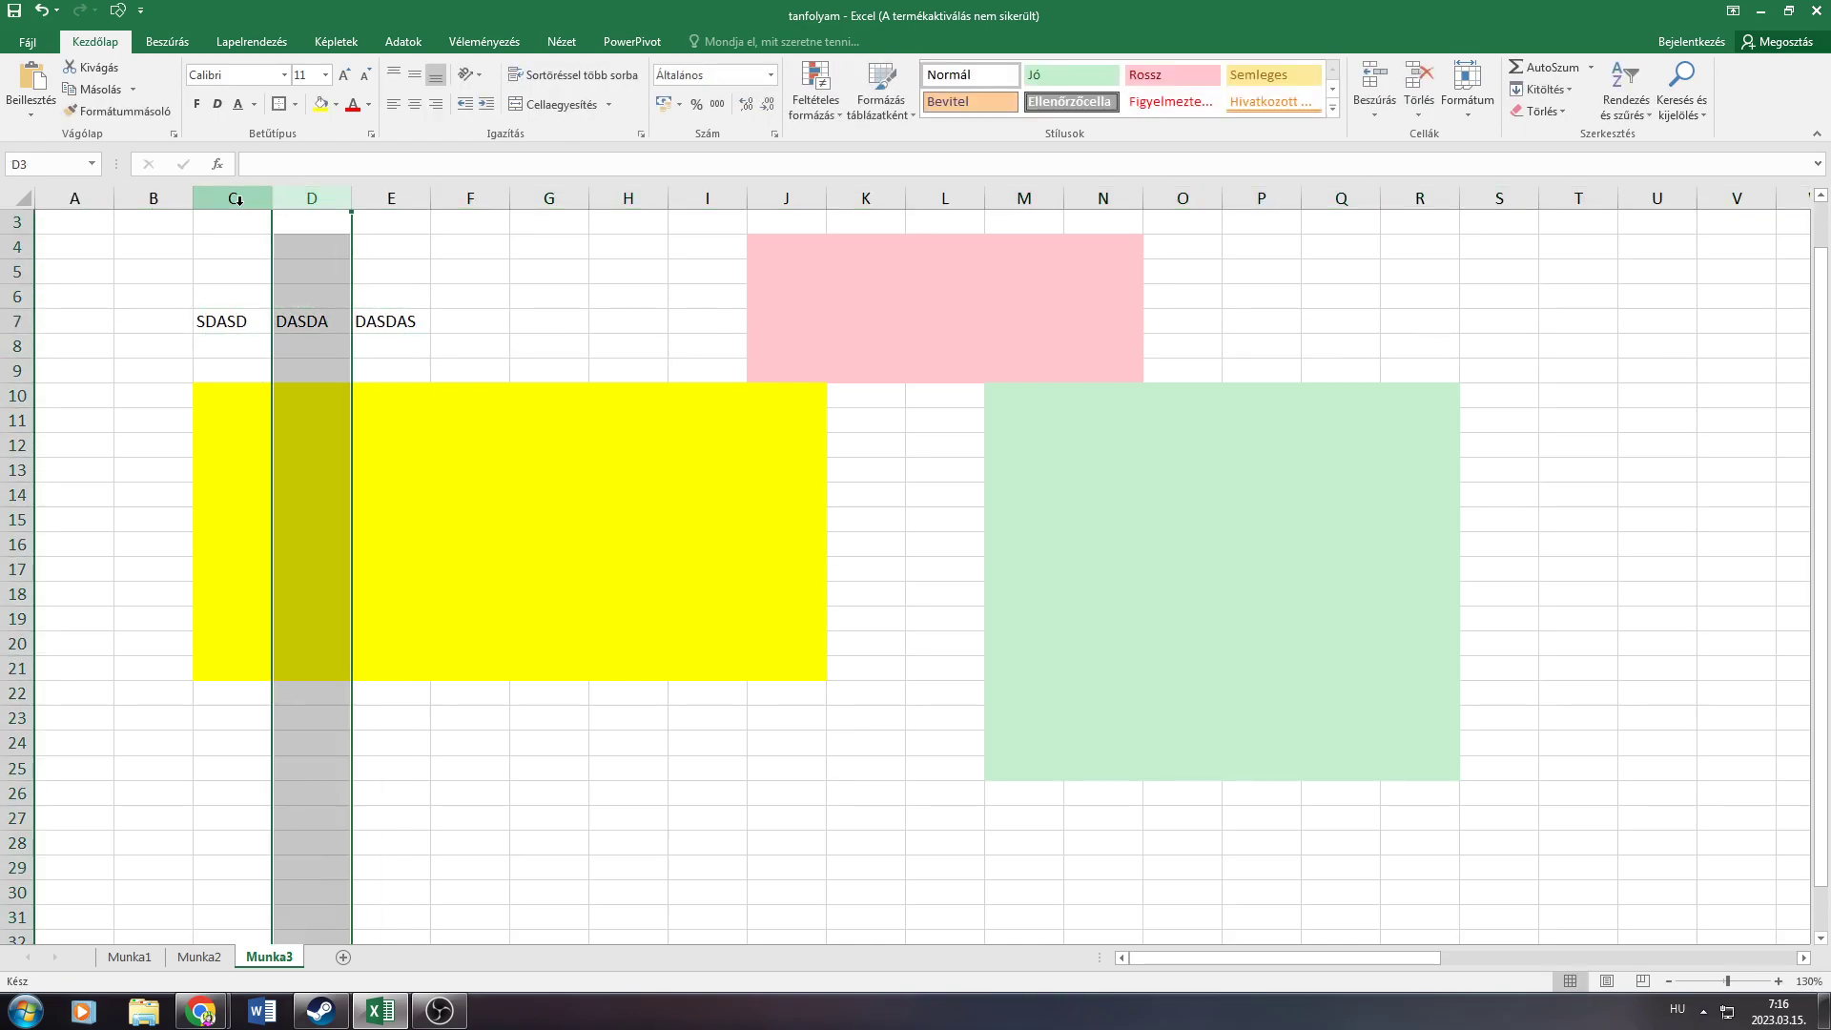
Insert a blank column D and enter 534534534 in D7, shifting DASDA to E7
{"action": "right_click", "coordinate": [286, 206]}
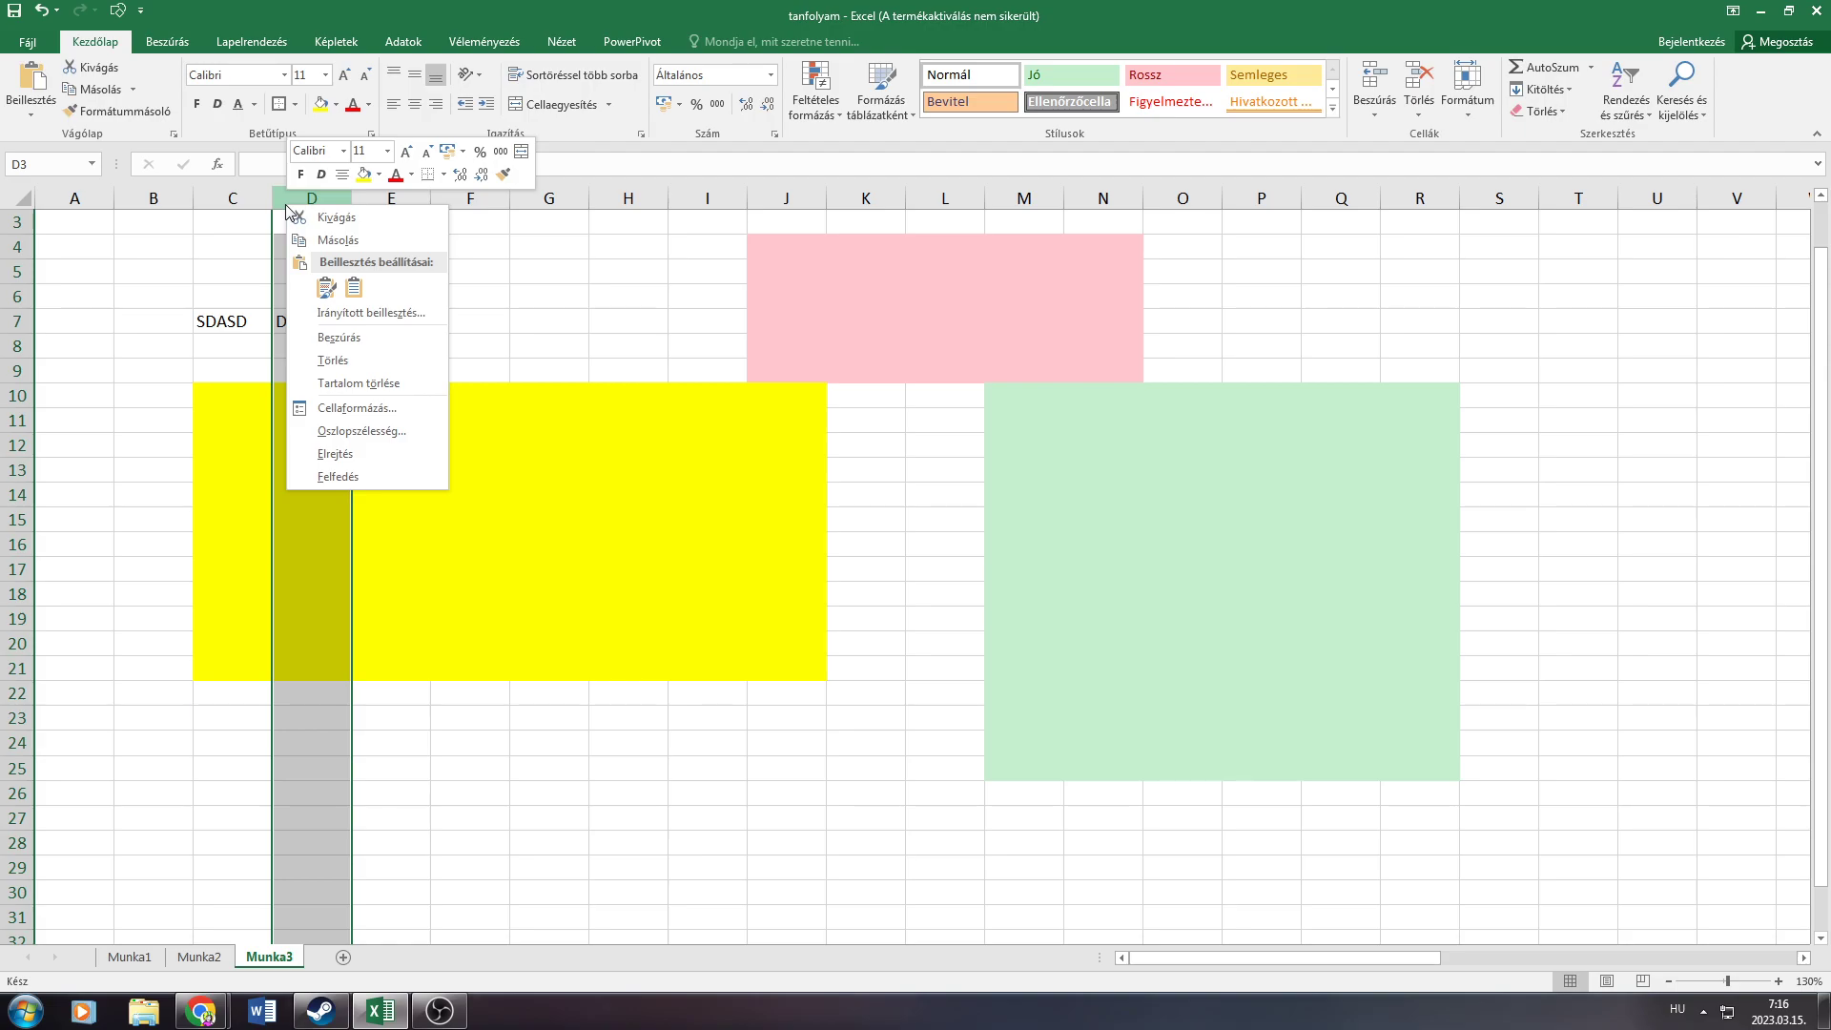
{"action": "left_click", "coordinate": [331, 338]}
{"action": "left_click", "coordinate": [324, 315]}
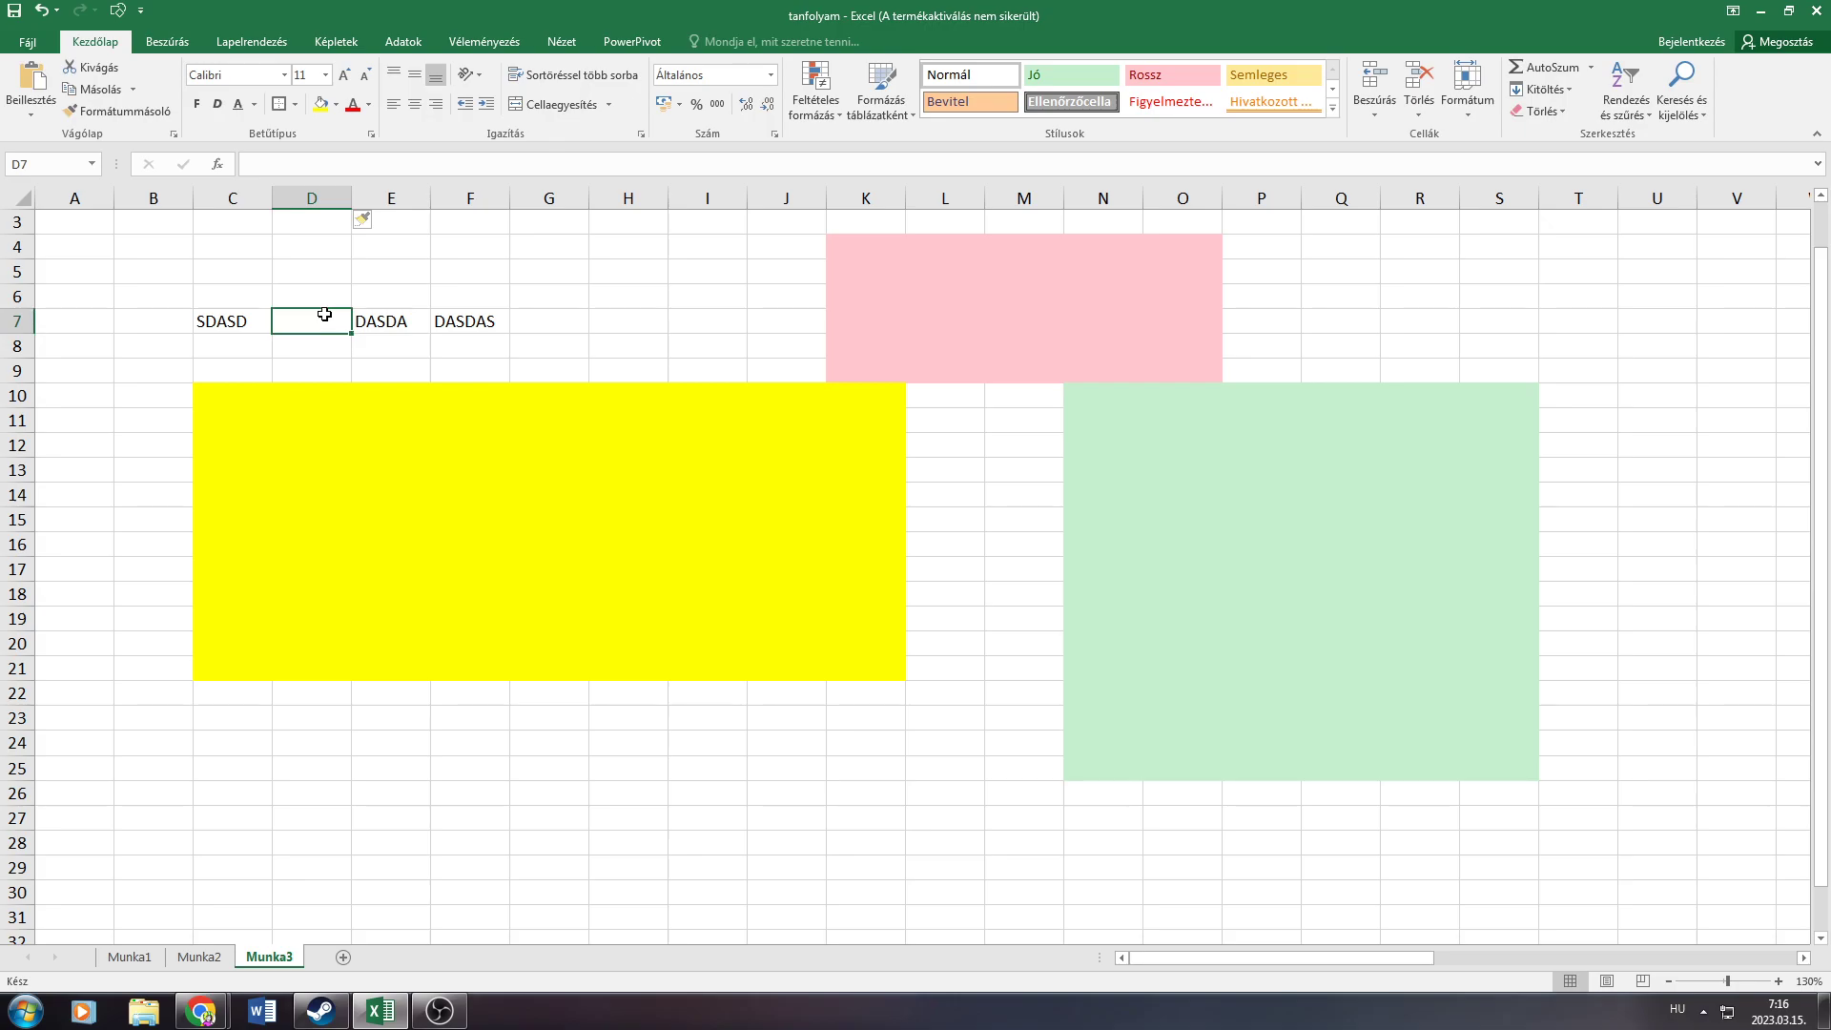
{"action": "type", "text": "534534534"}
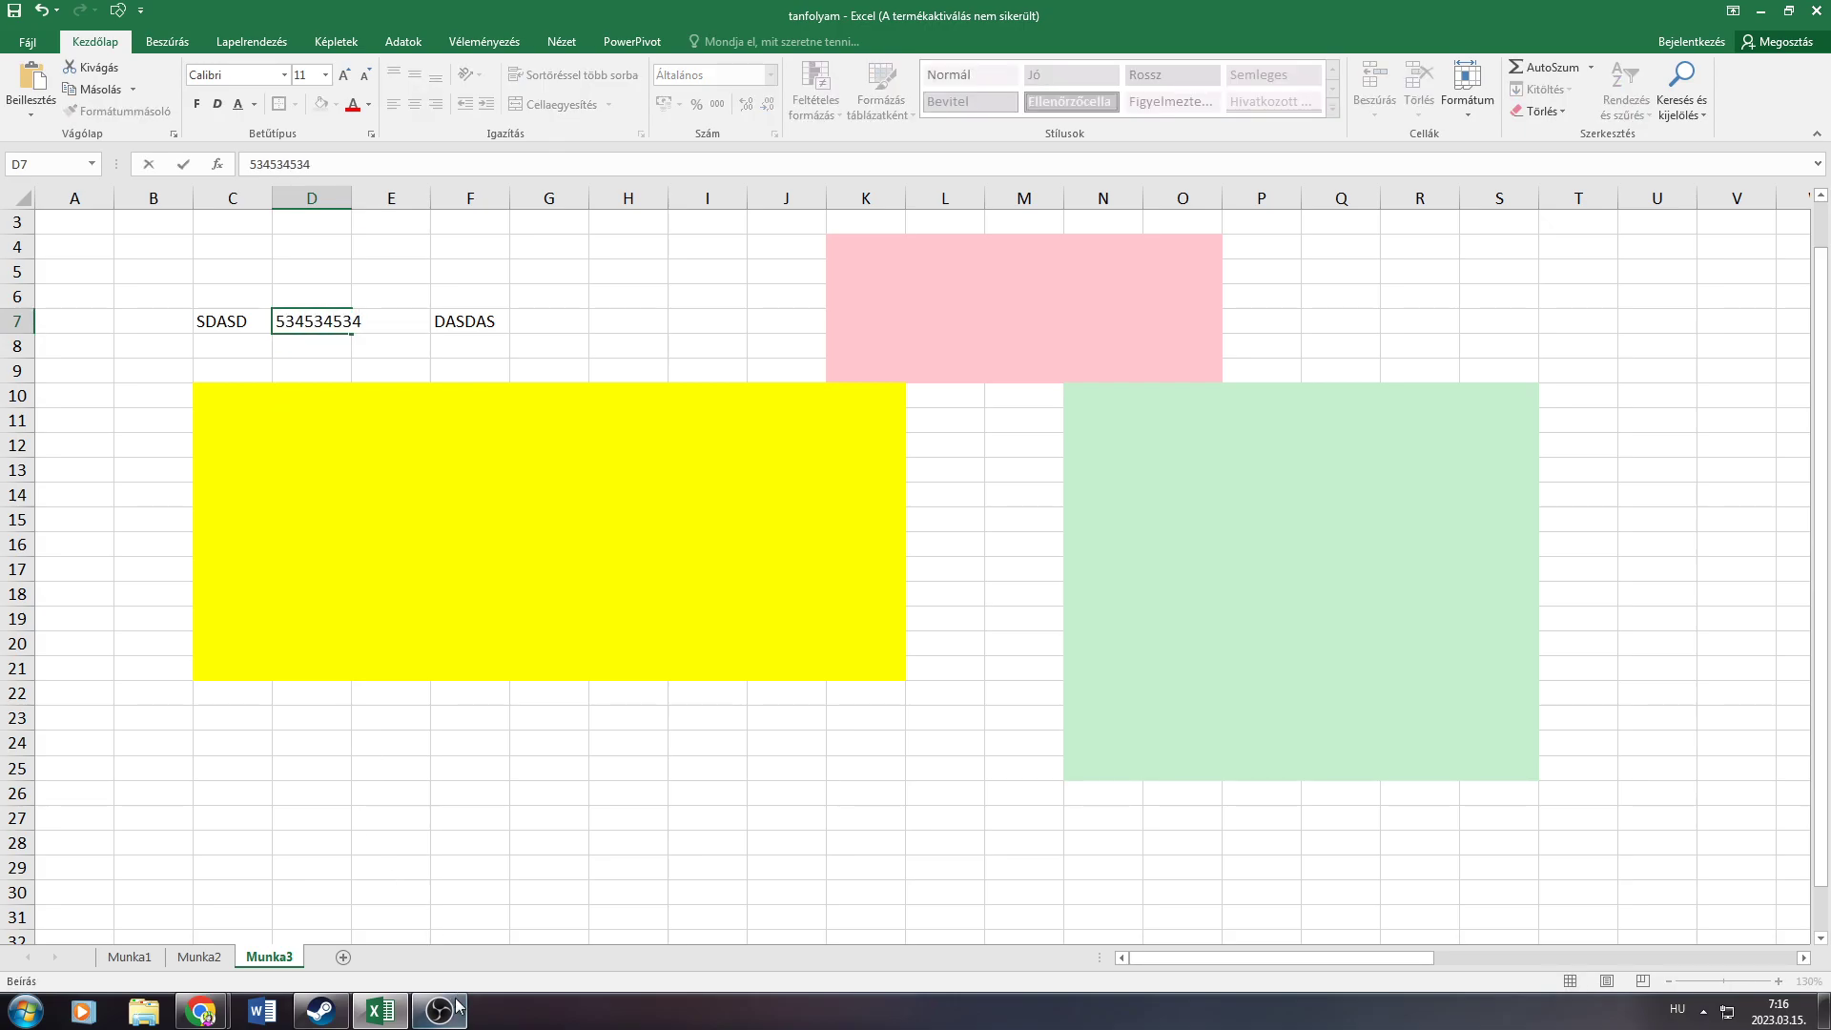
{"action": "left_click", "coordinate": [456, 1009]}
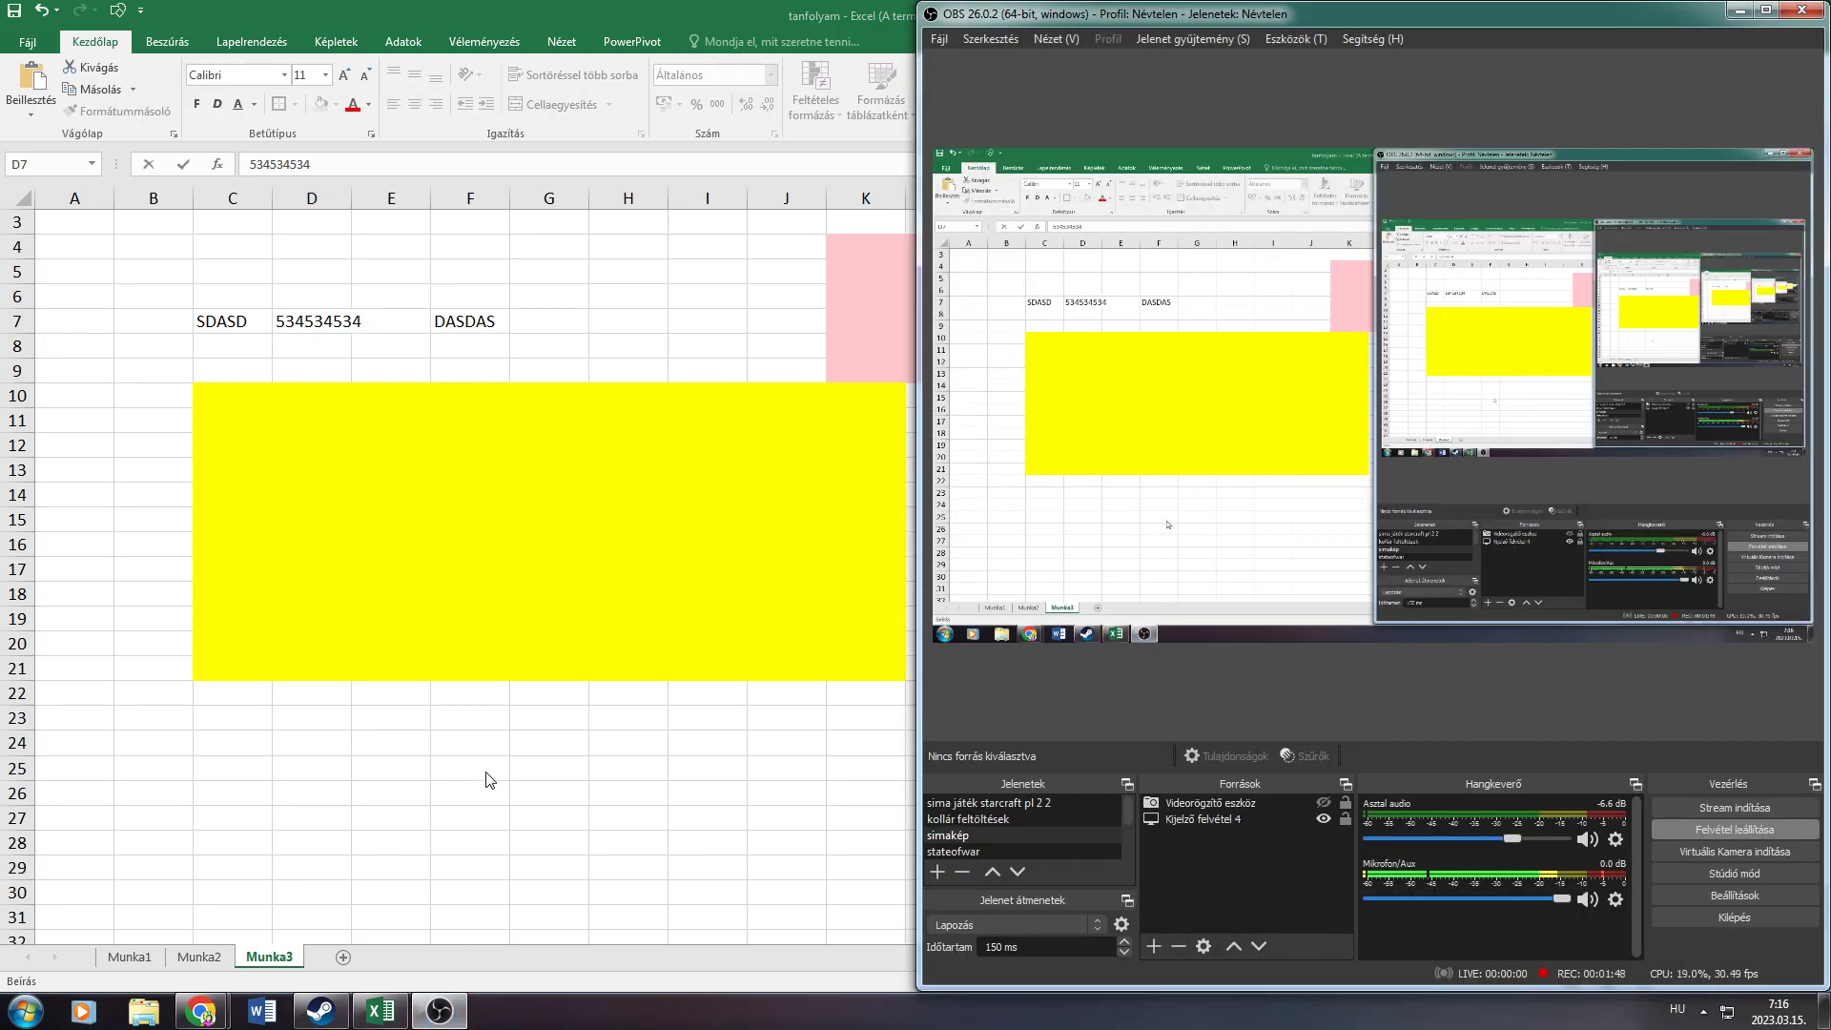
{"action": "key", "text": "alt+Tab"}
{"action": "left_click", "coordinate": [454, 368]}
{"action": "left_click", "coordinate": [424, 319]}
{"action": "left_click", "coordinate": [429, 295]}
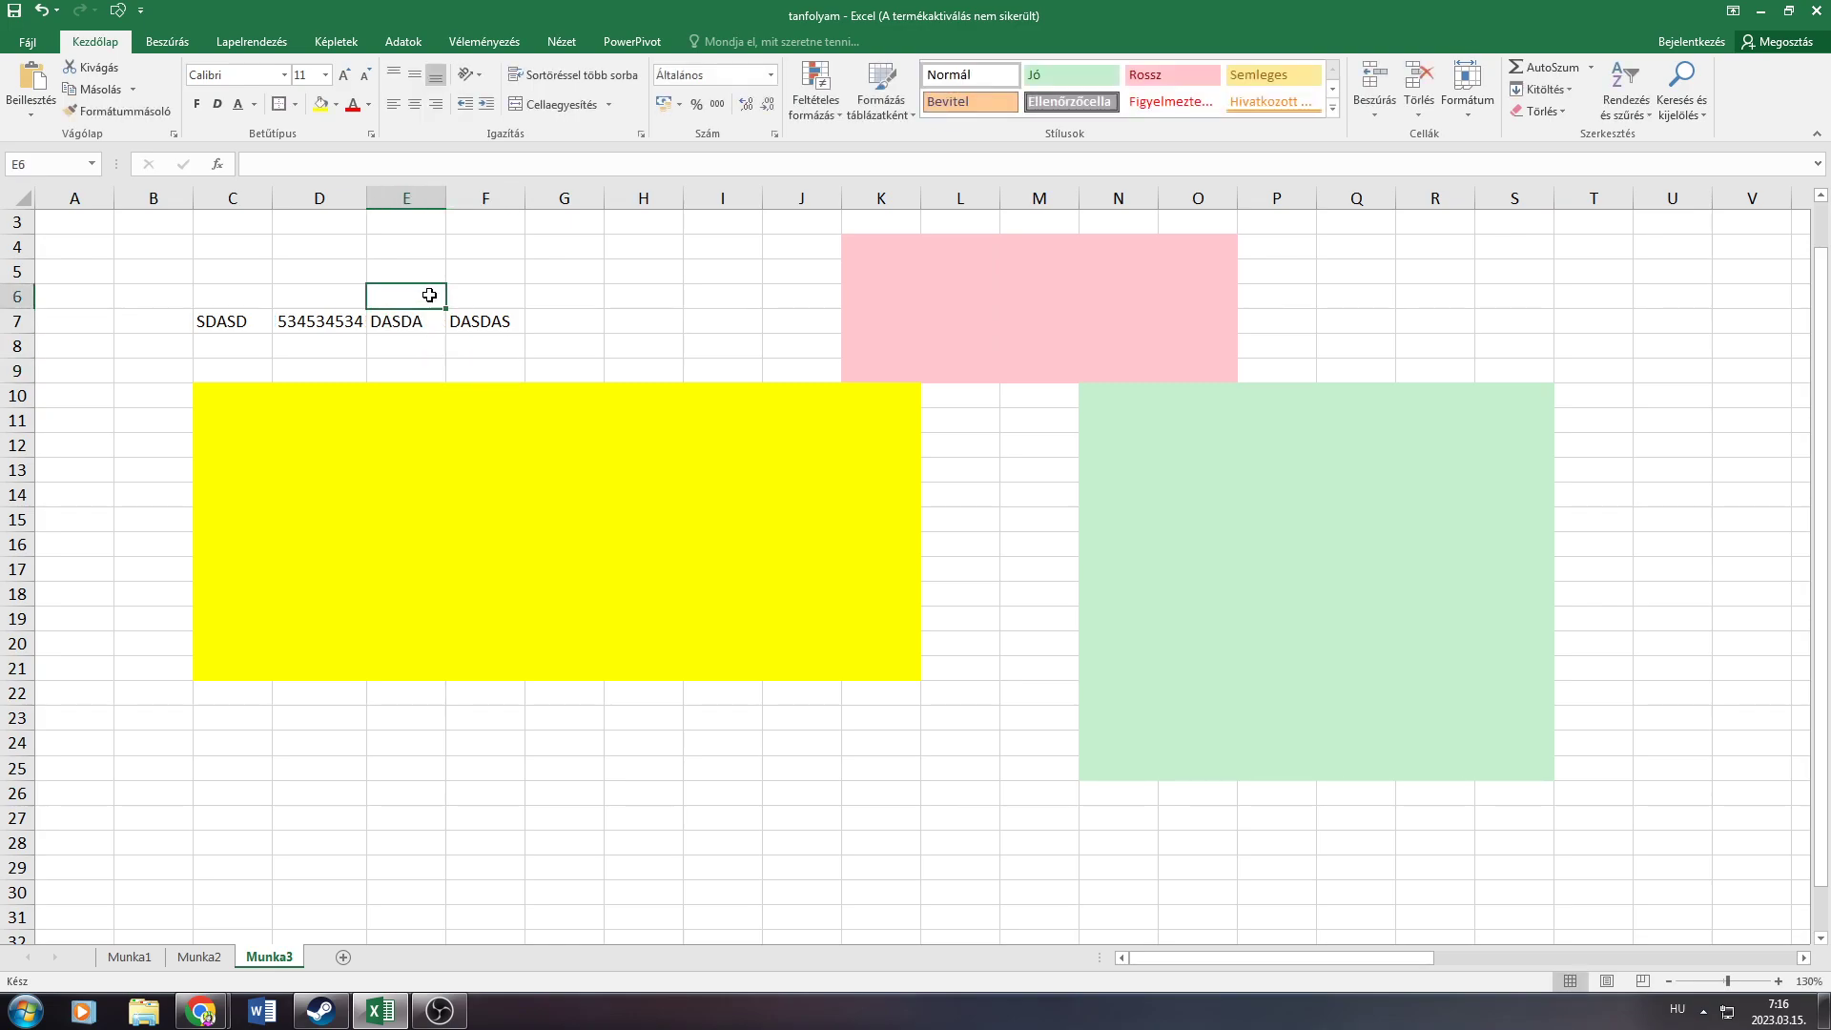
Merge D24:F25 and G24:H25 into two header cells
{"action": "scroll", "coordinate": [303, 683], "scroll_direction": "down", "scroll_amount": 2}
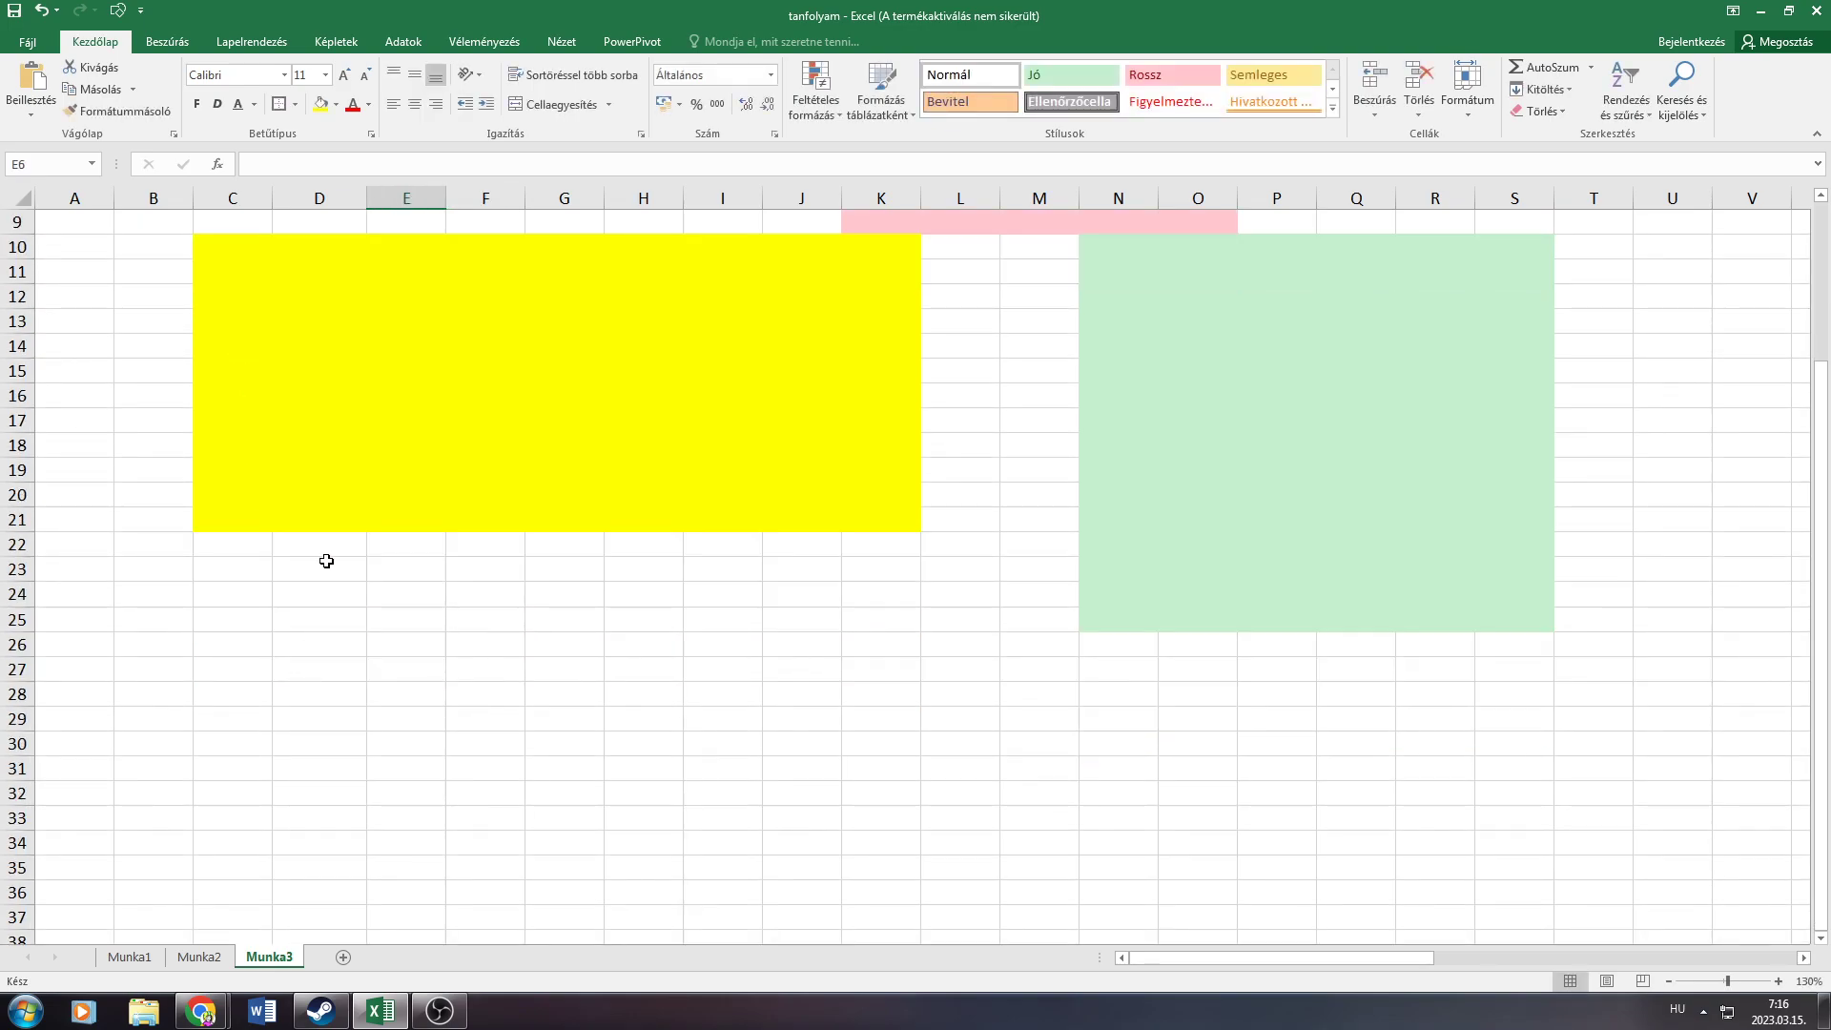
{"action": "left_click", "coordinate": [303, 580]}
{"action": "left_click_drag", "start_coordinate": [302, 591], "coordinate": [476, 613]}
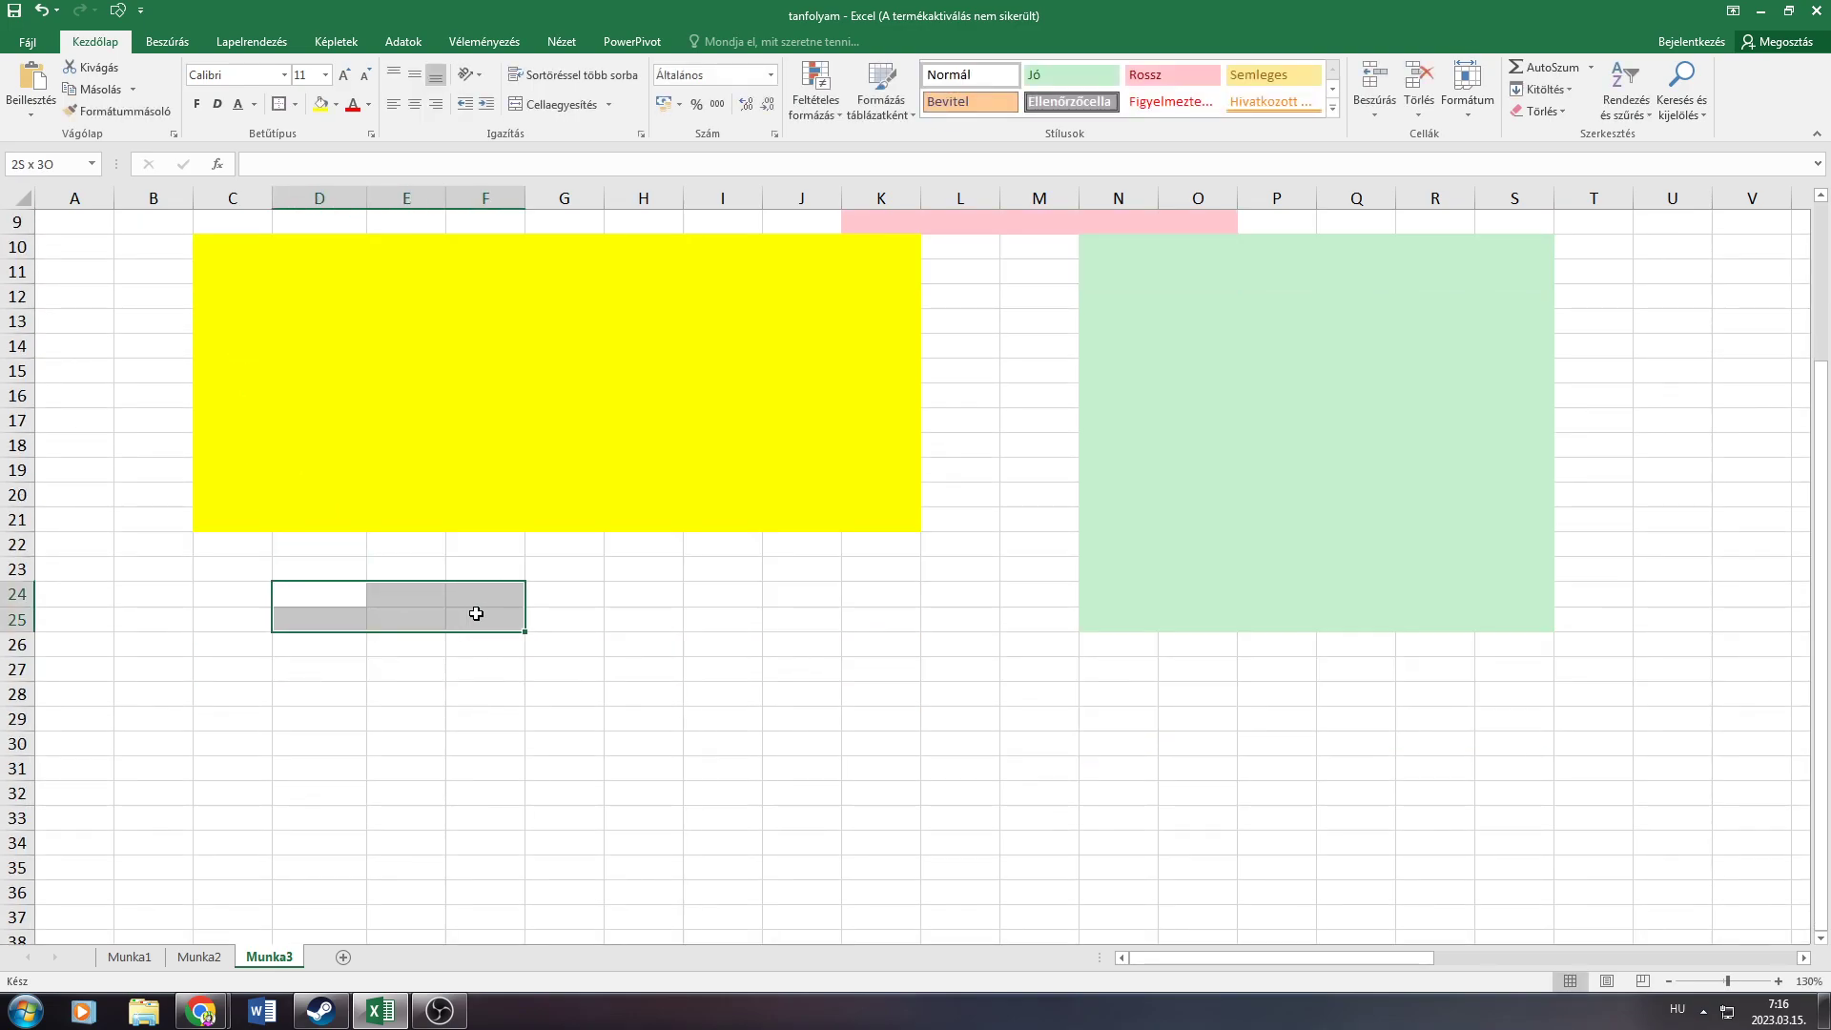
{"action": "left_click", "coordinate": [570, 108]}
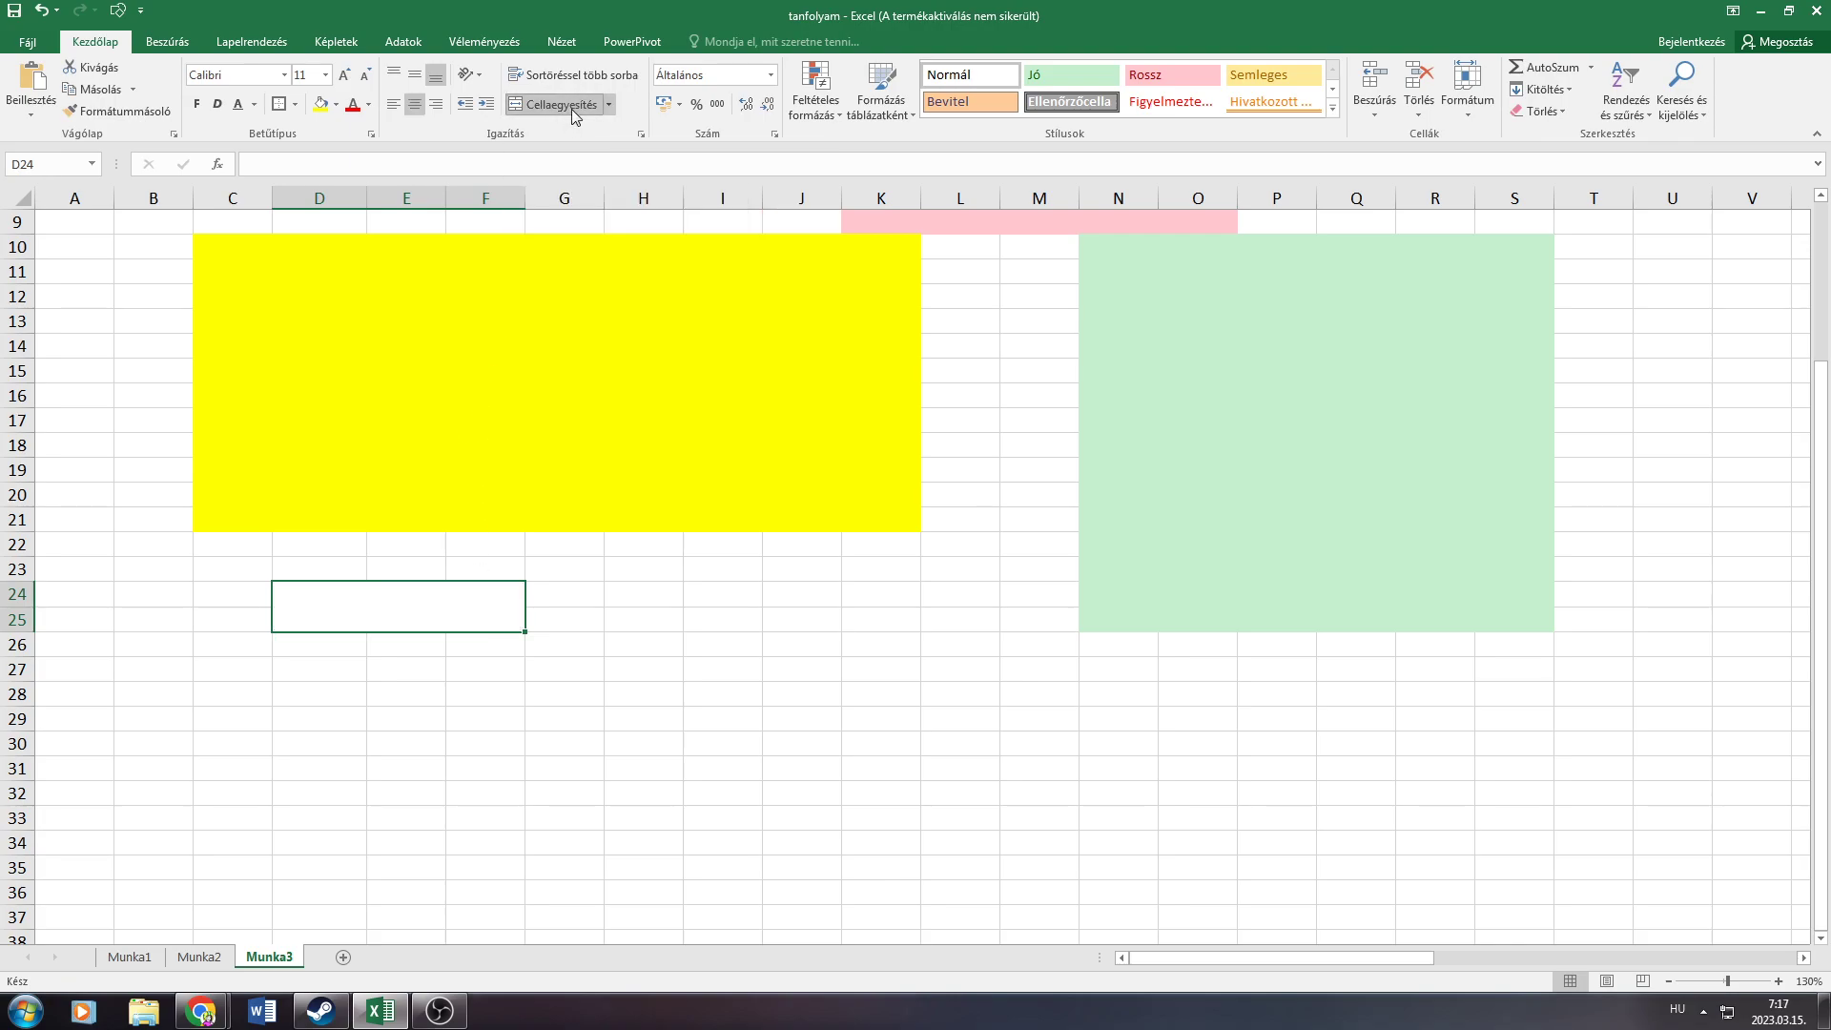
{"action": "left_click", "coordinate": [344, 703]}
{"action": "left_click", "coordinate": [323, 610]}
{"action": "left_click_drag", "start_coordinate": [572, 596], "coordinate": [628, 623]}
{"action": "left_click", "coordinate": [562, 104]}
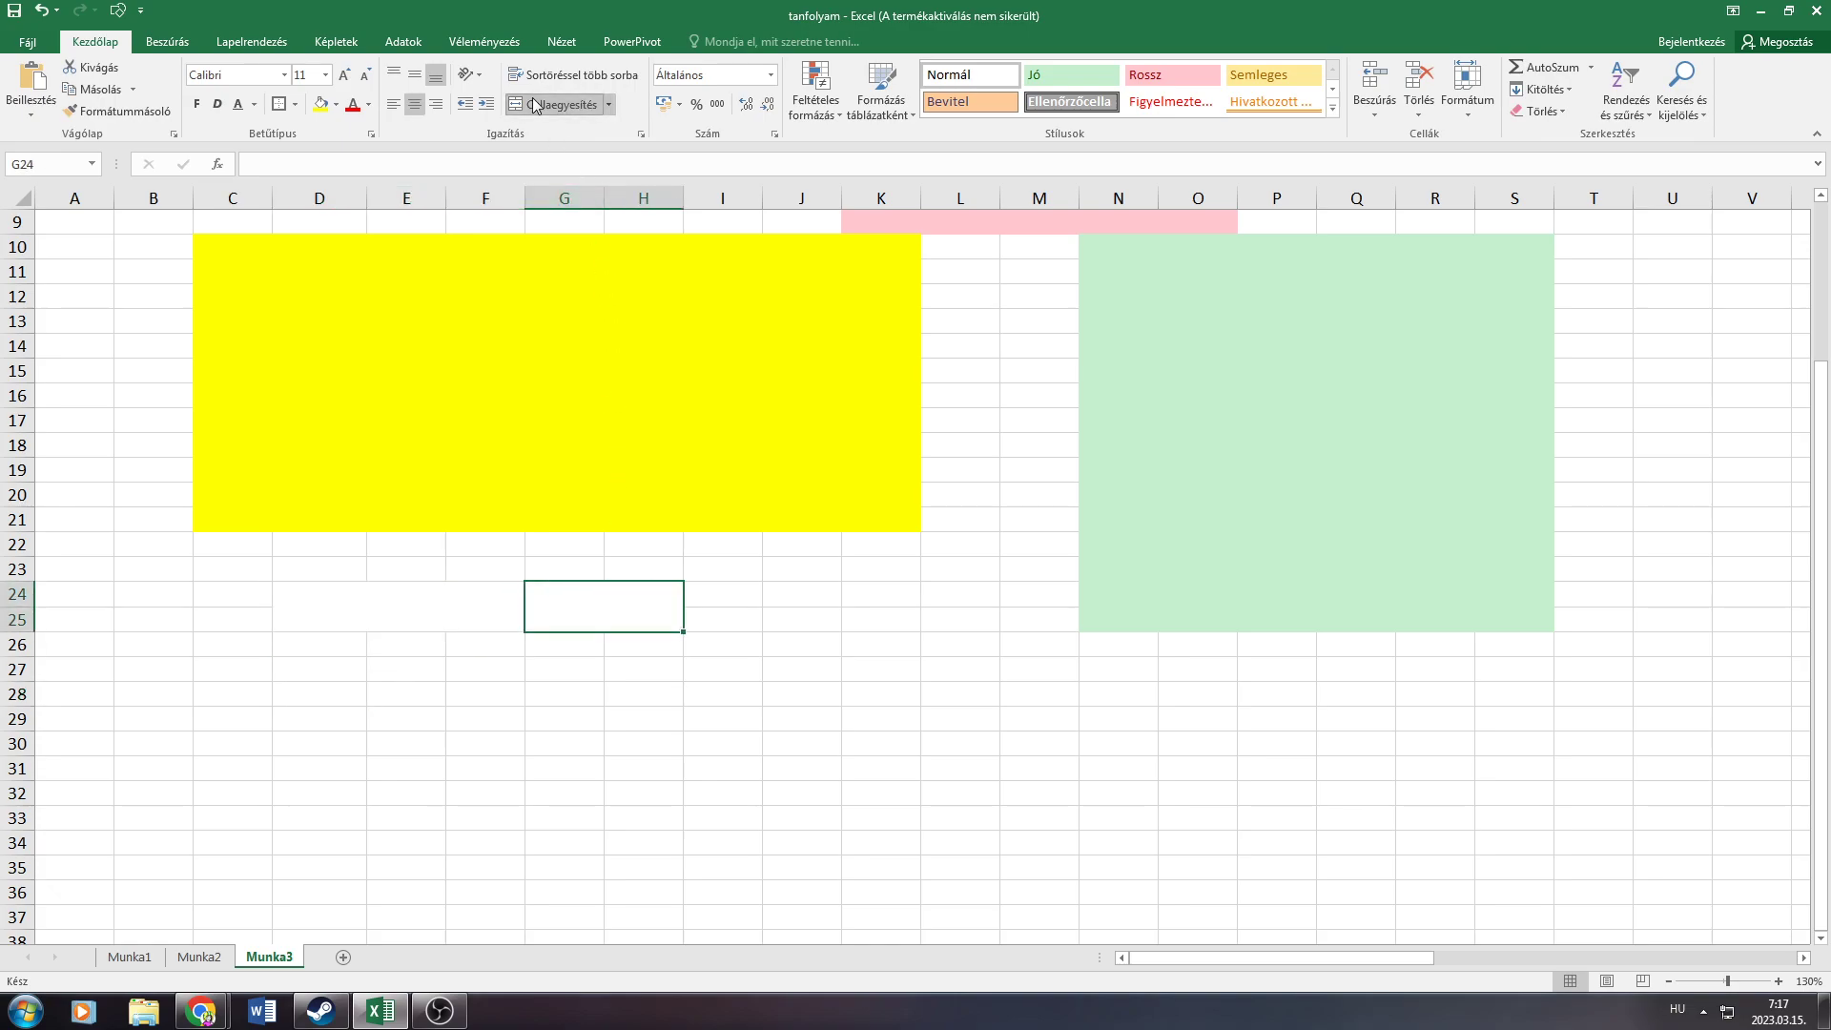
Merge D26:F37 and G26:H37 into two large cells beneath them
{"action": "left_click_drag", "start_coordinate": [313, 646], "coordinate": [481, 917]}
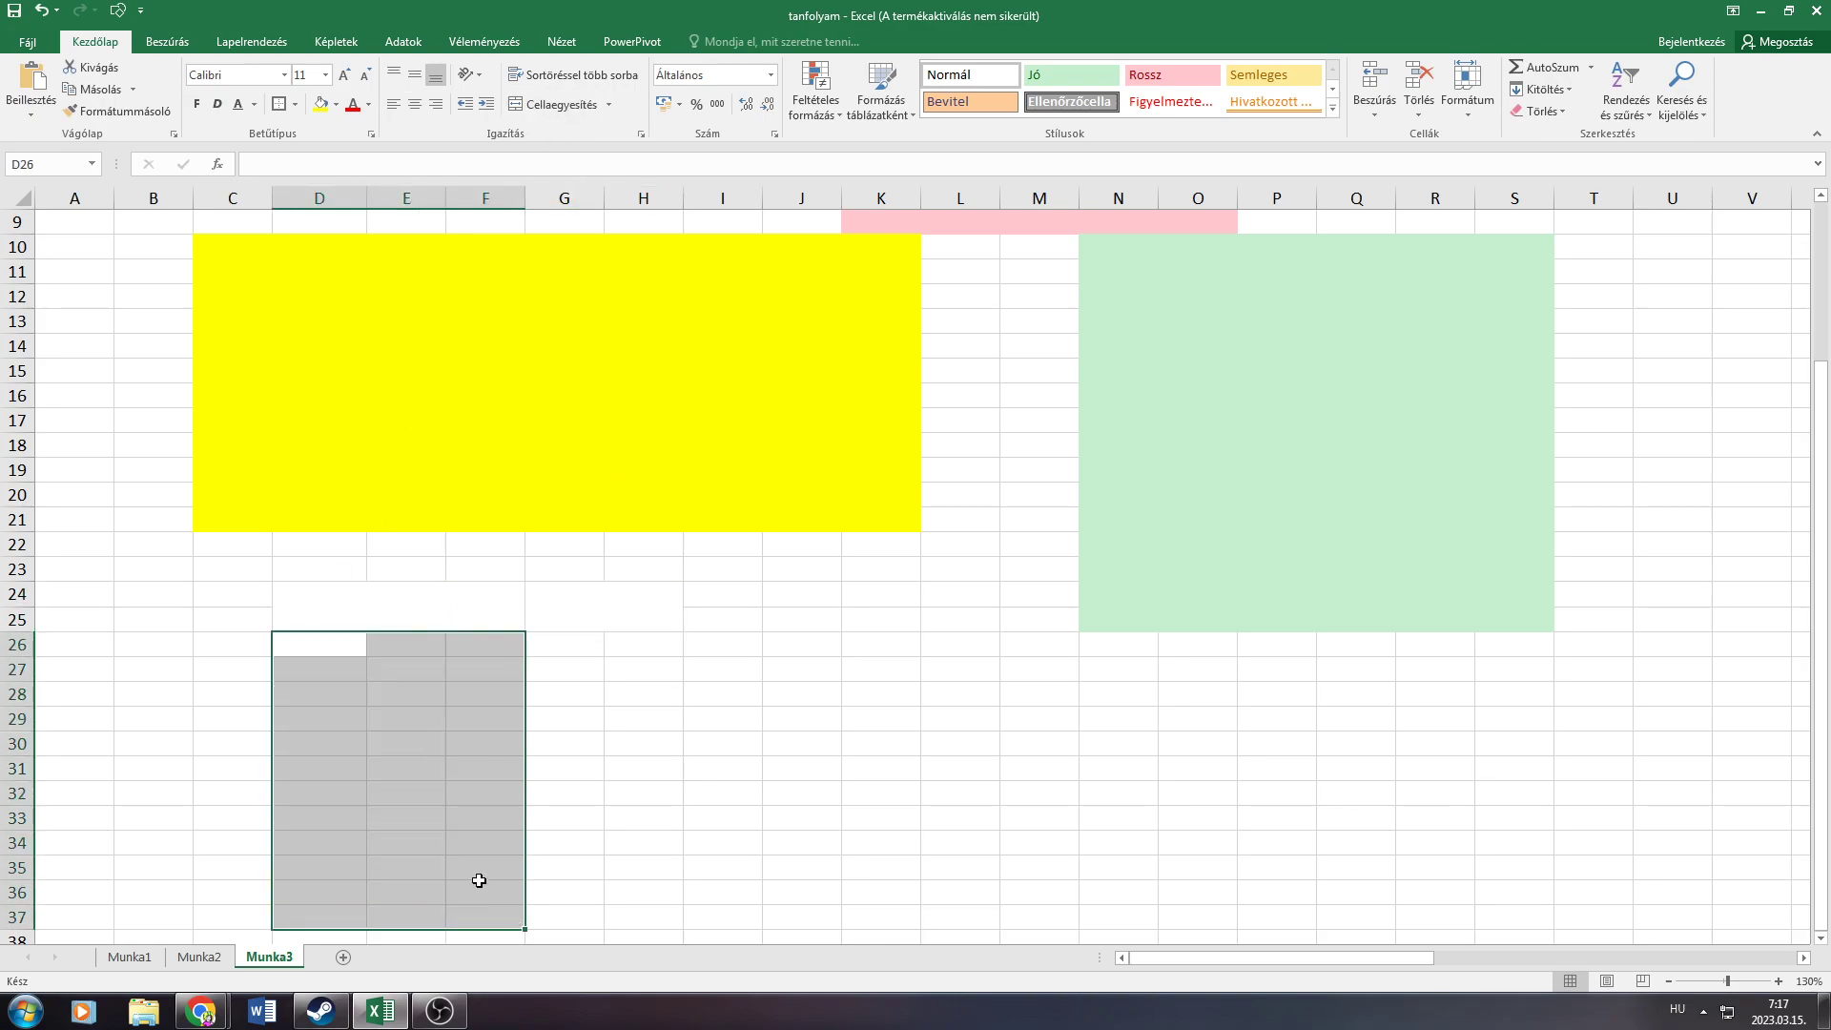
{"action": "left_click", "coordinate": [531, 104]}
{"action": "left_click_drag", "start_coordinate": [564, 646], "coordinate": [636, 911]}
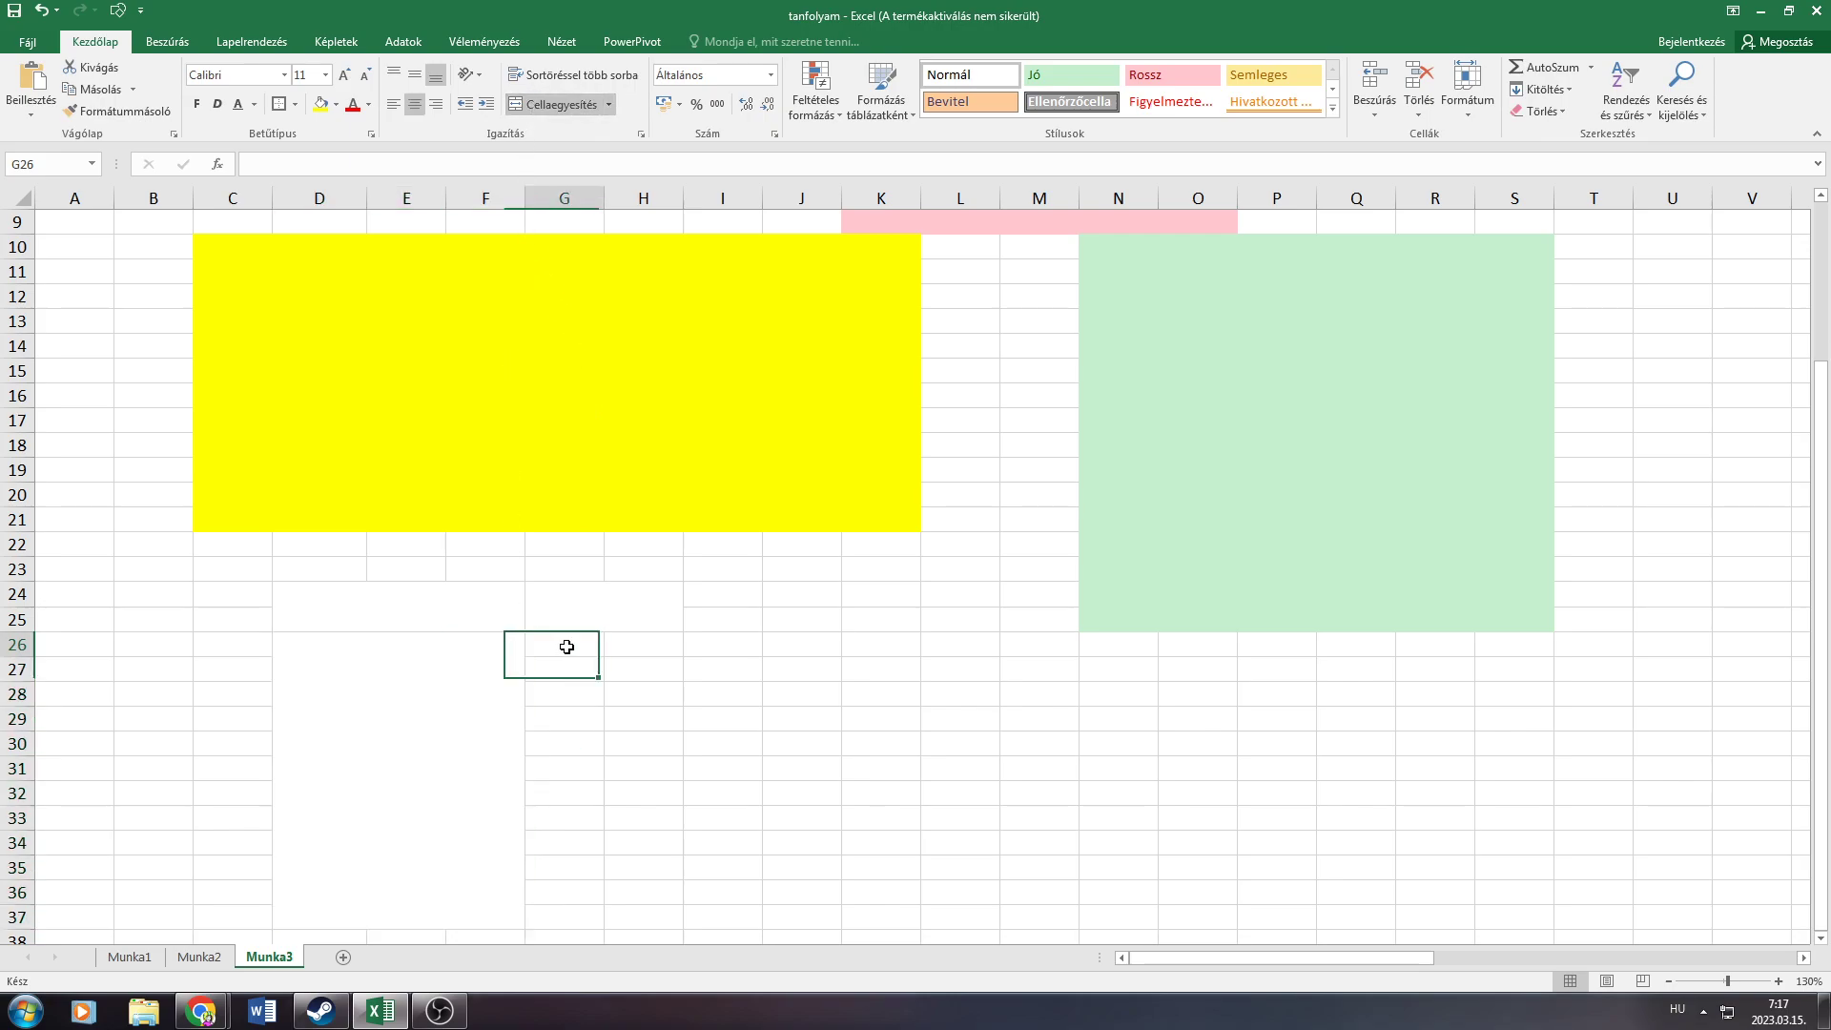
{"action": "left_click", "coordinate": [553, 104]}
{"action": "scroll", "coordinate": [665, 621], "scroll_direction": "down", "scroll_amount": 1}
{"action": "left_click_drag", "start_coordinate": [296, 526], "coordinate": [585, 749]}
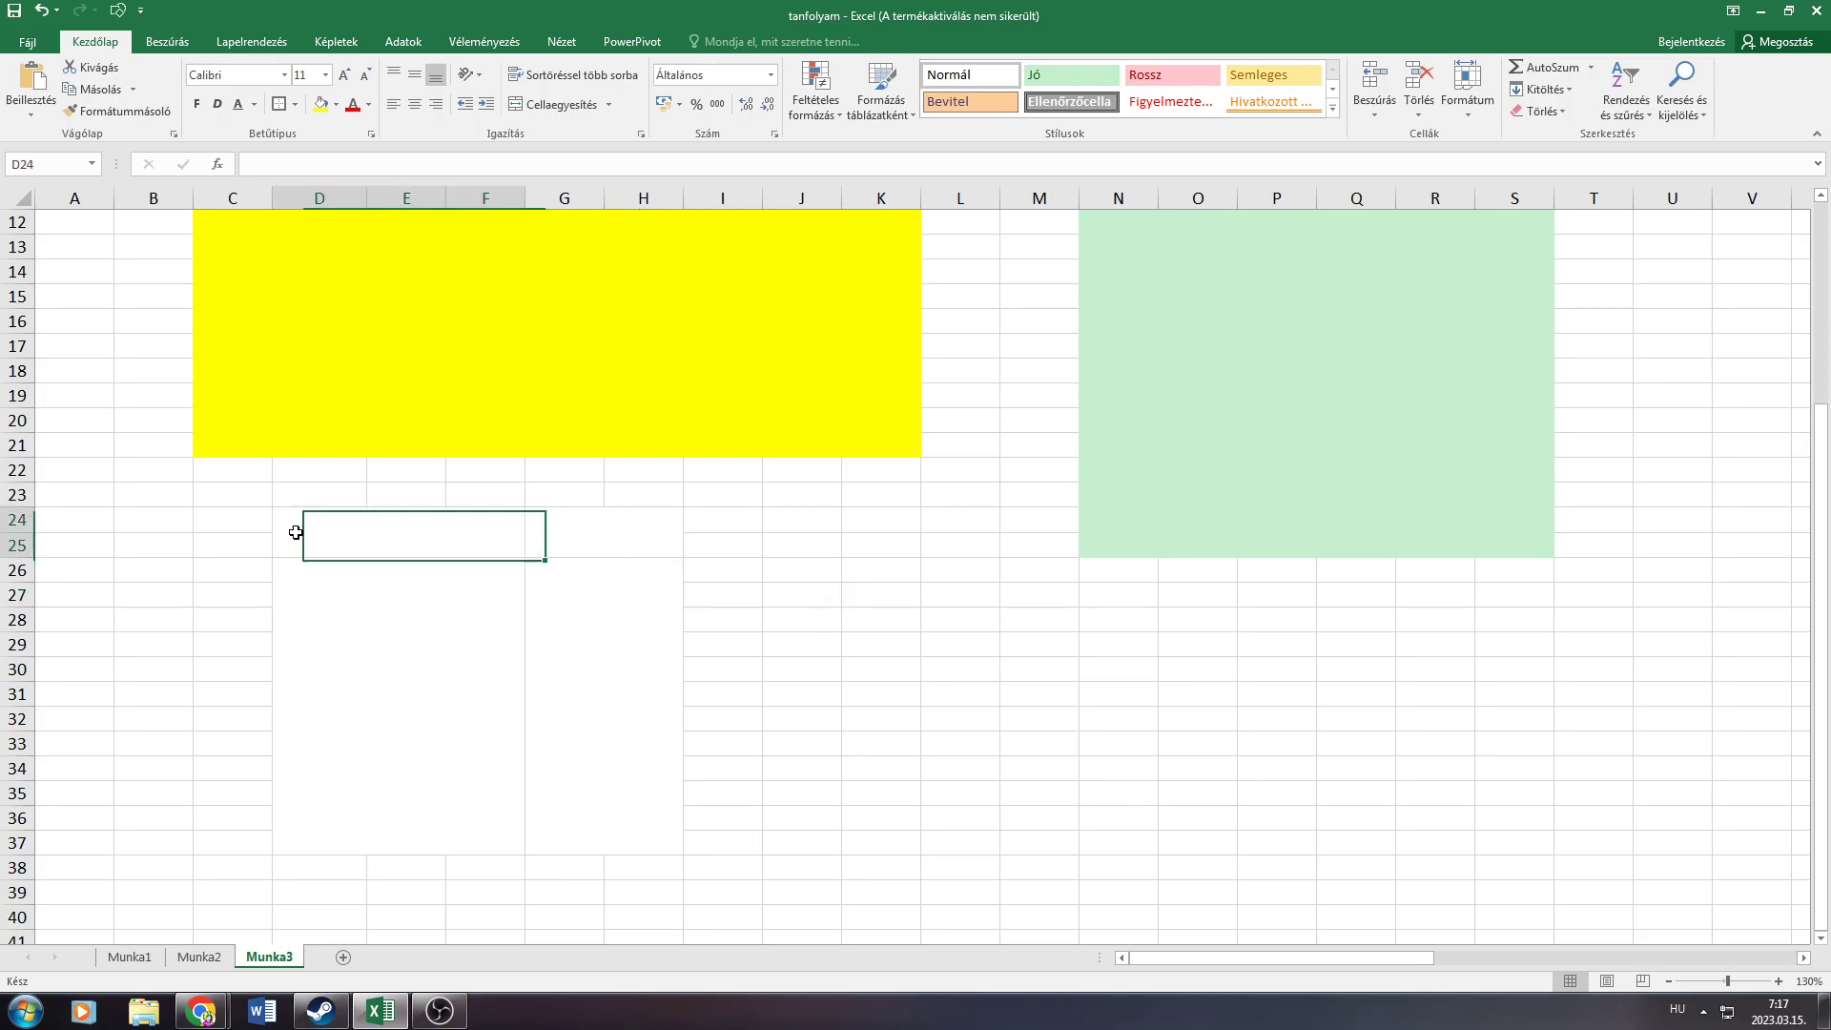
Apply All Borders (Minden szegély) to the merged block D24:H37
{"action": "left_click", "coordinate": [296, 105]}
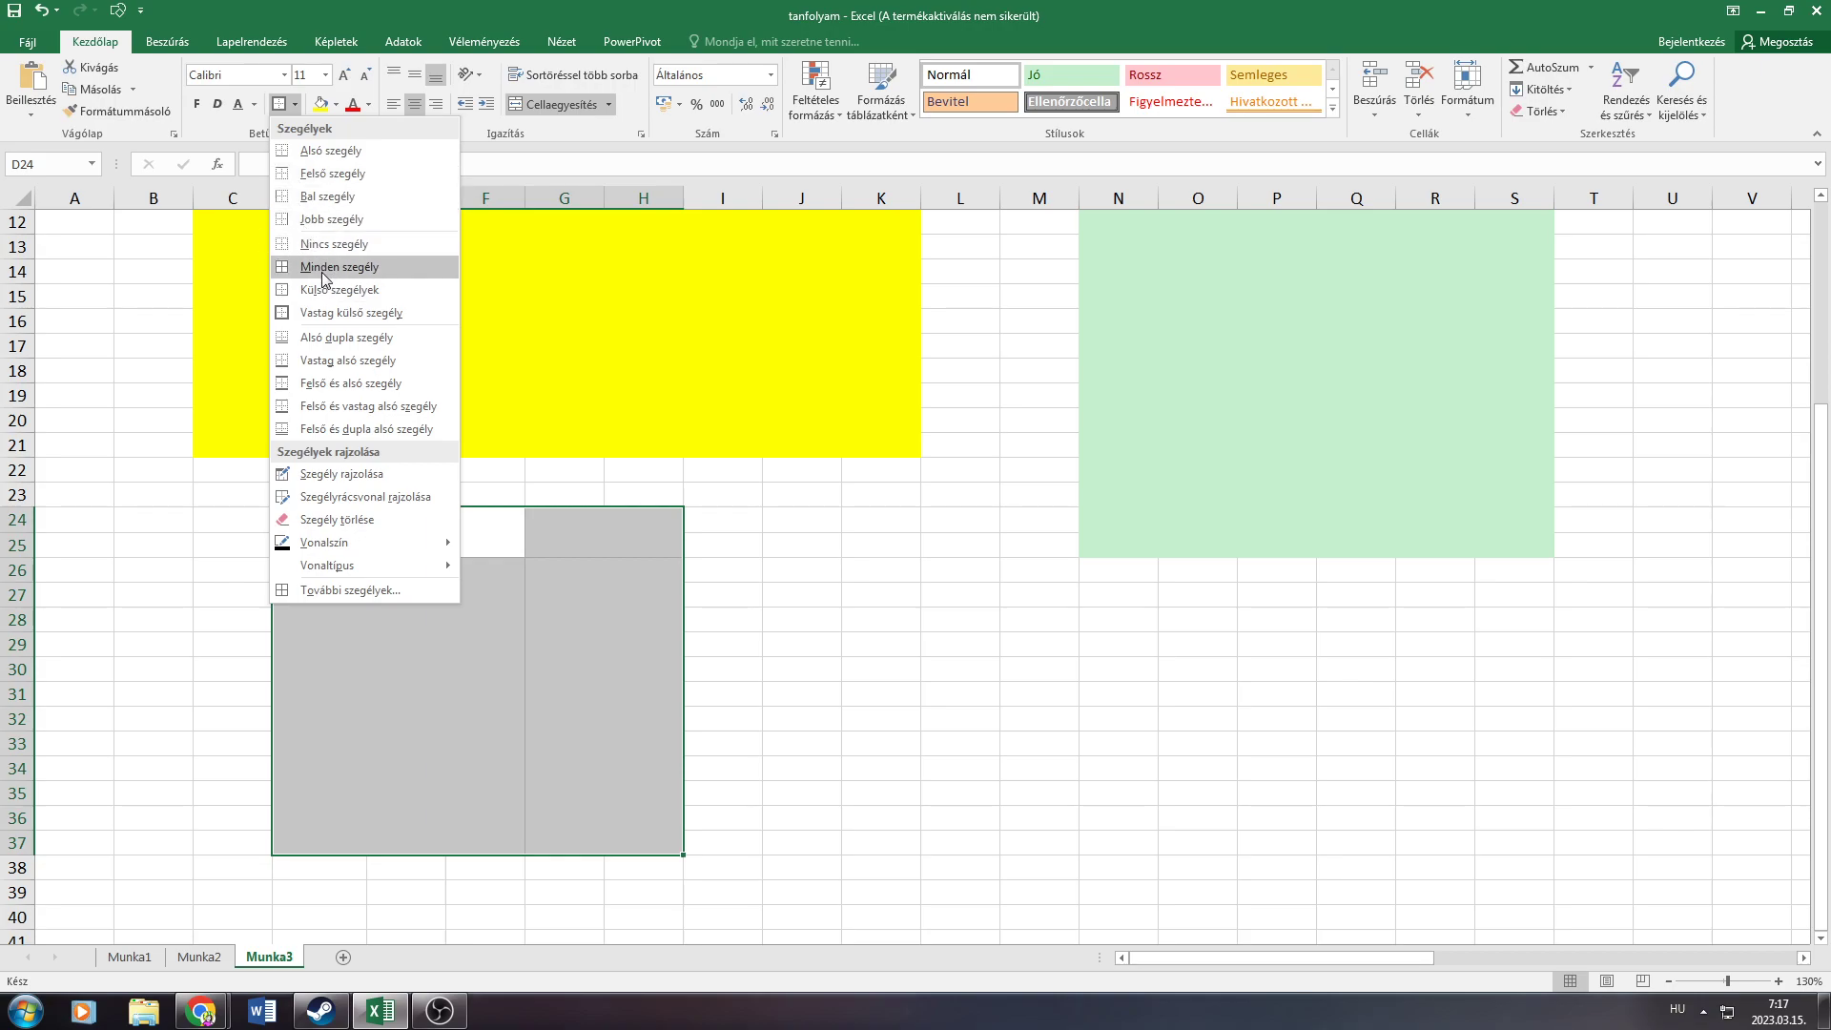
{"action": "left_click", "coordinate": [391, 267]}
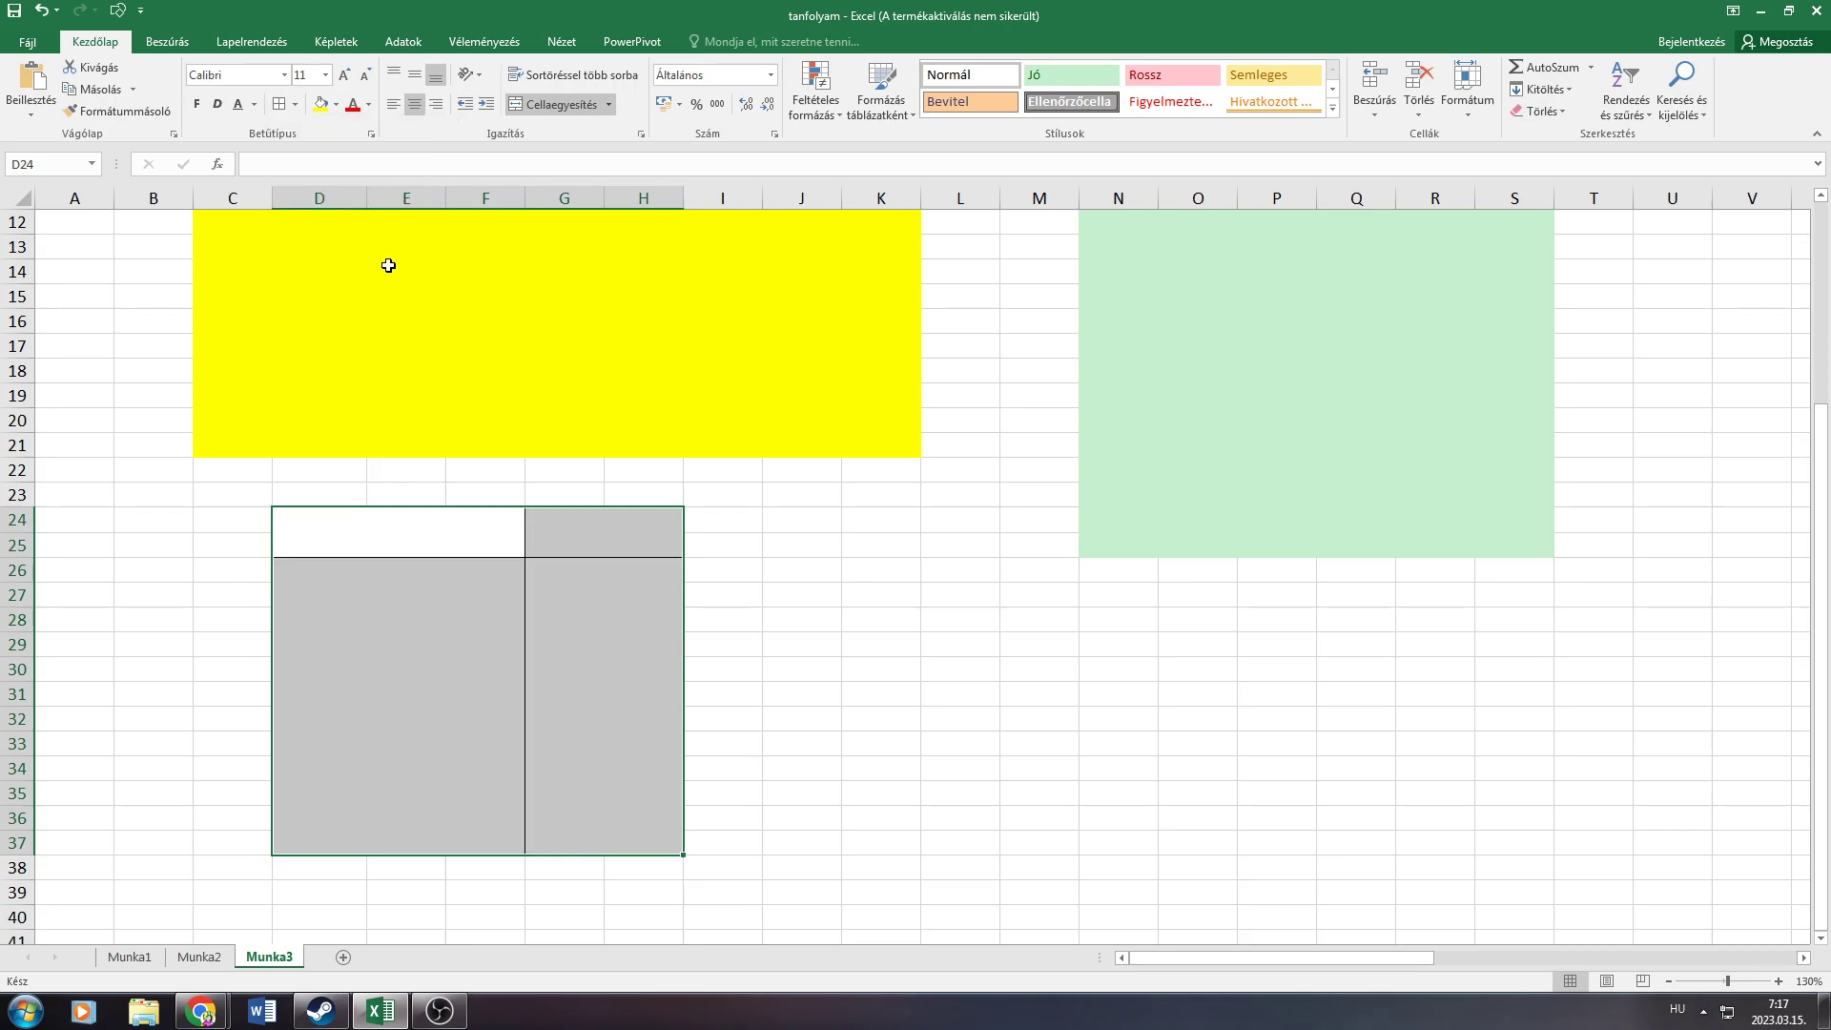
{"action": "left_click", "coordinate": [801, 544]}
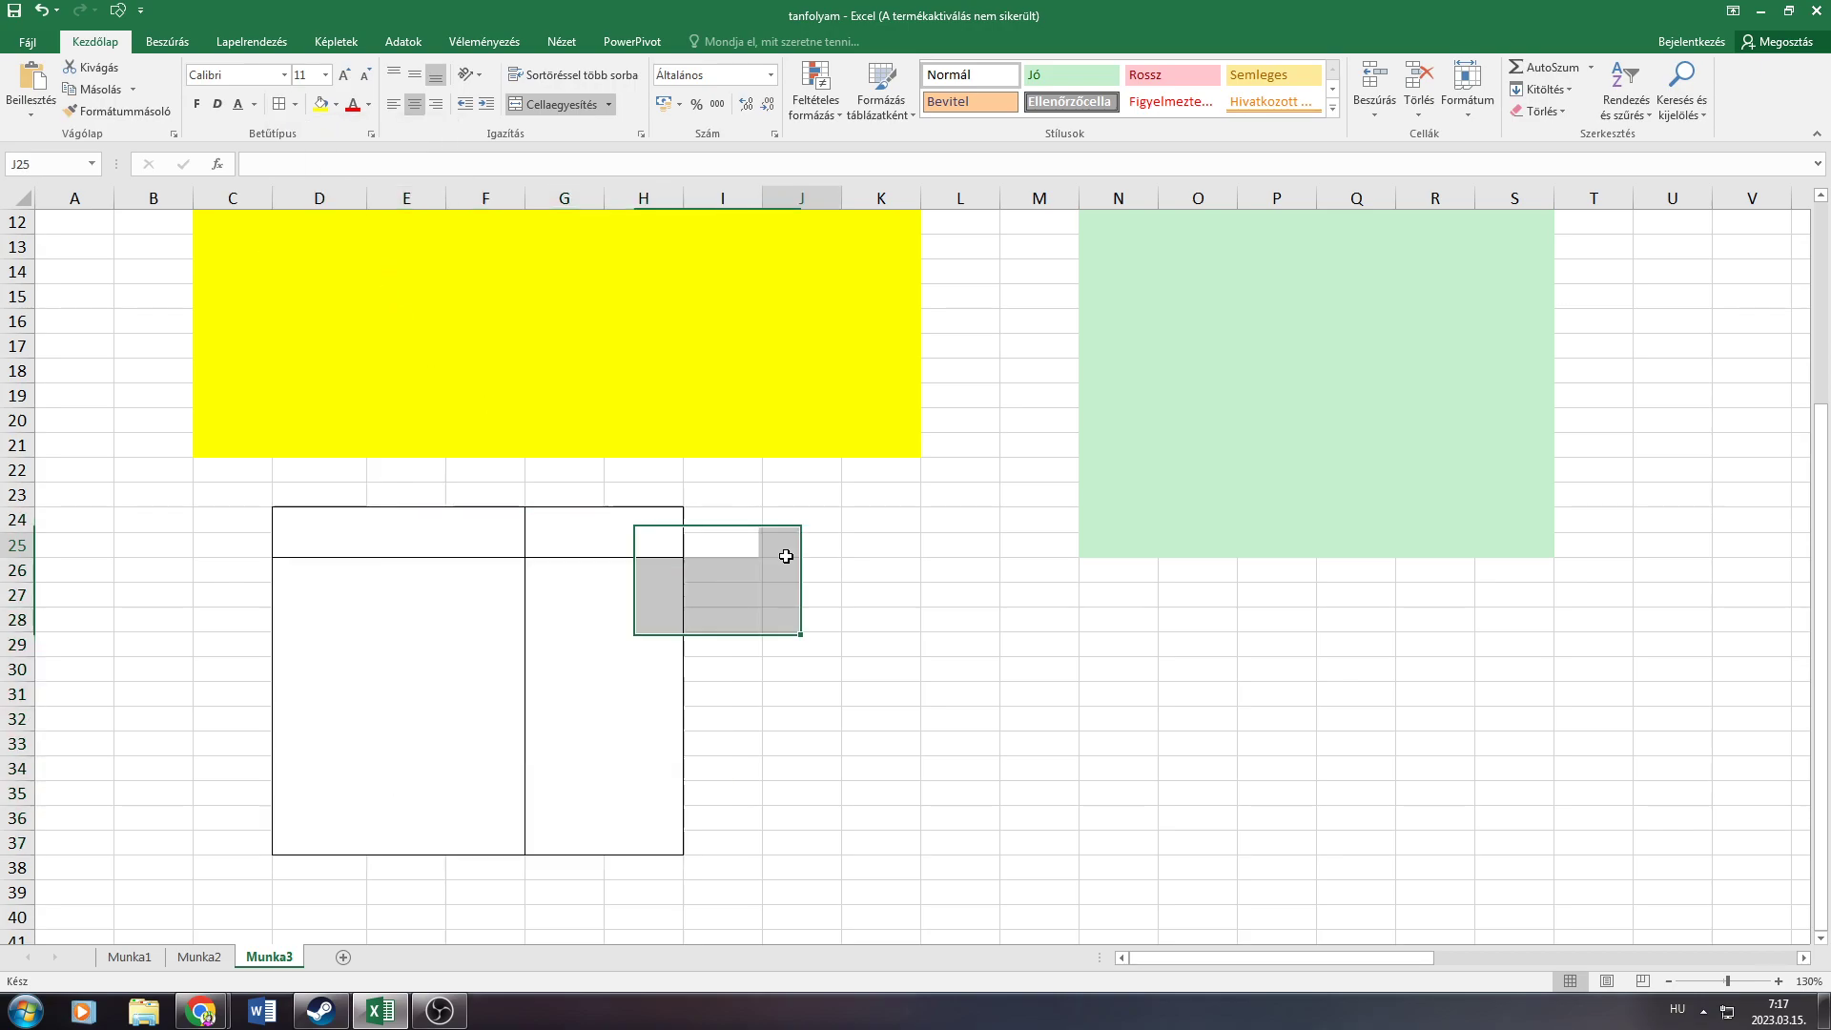
{"action": "left_click", "coordinate": [361, 607]}
Type DDDDD in D26, DDDD in G26, DDD in D24 and DDDD in G24
{"action": "type", "text": "D"}
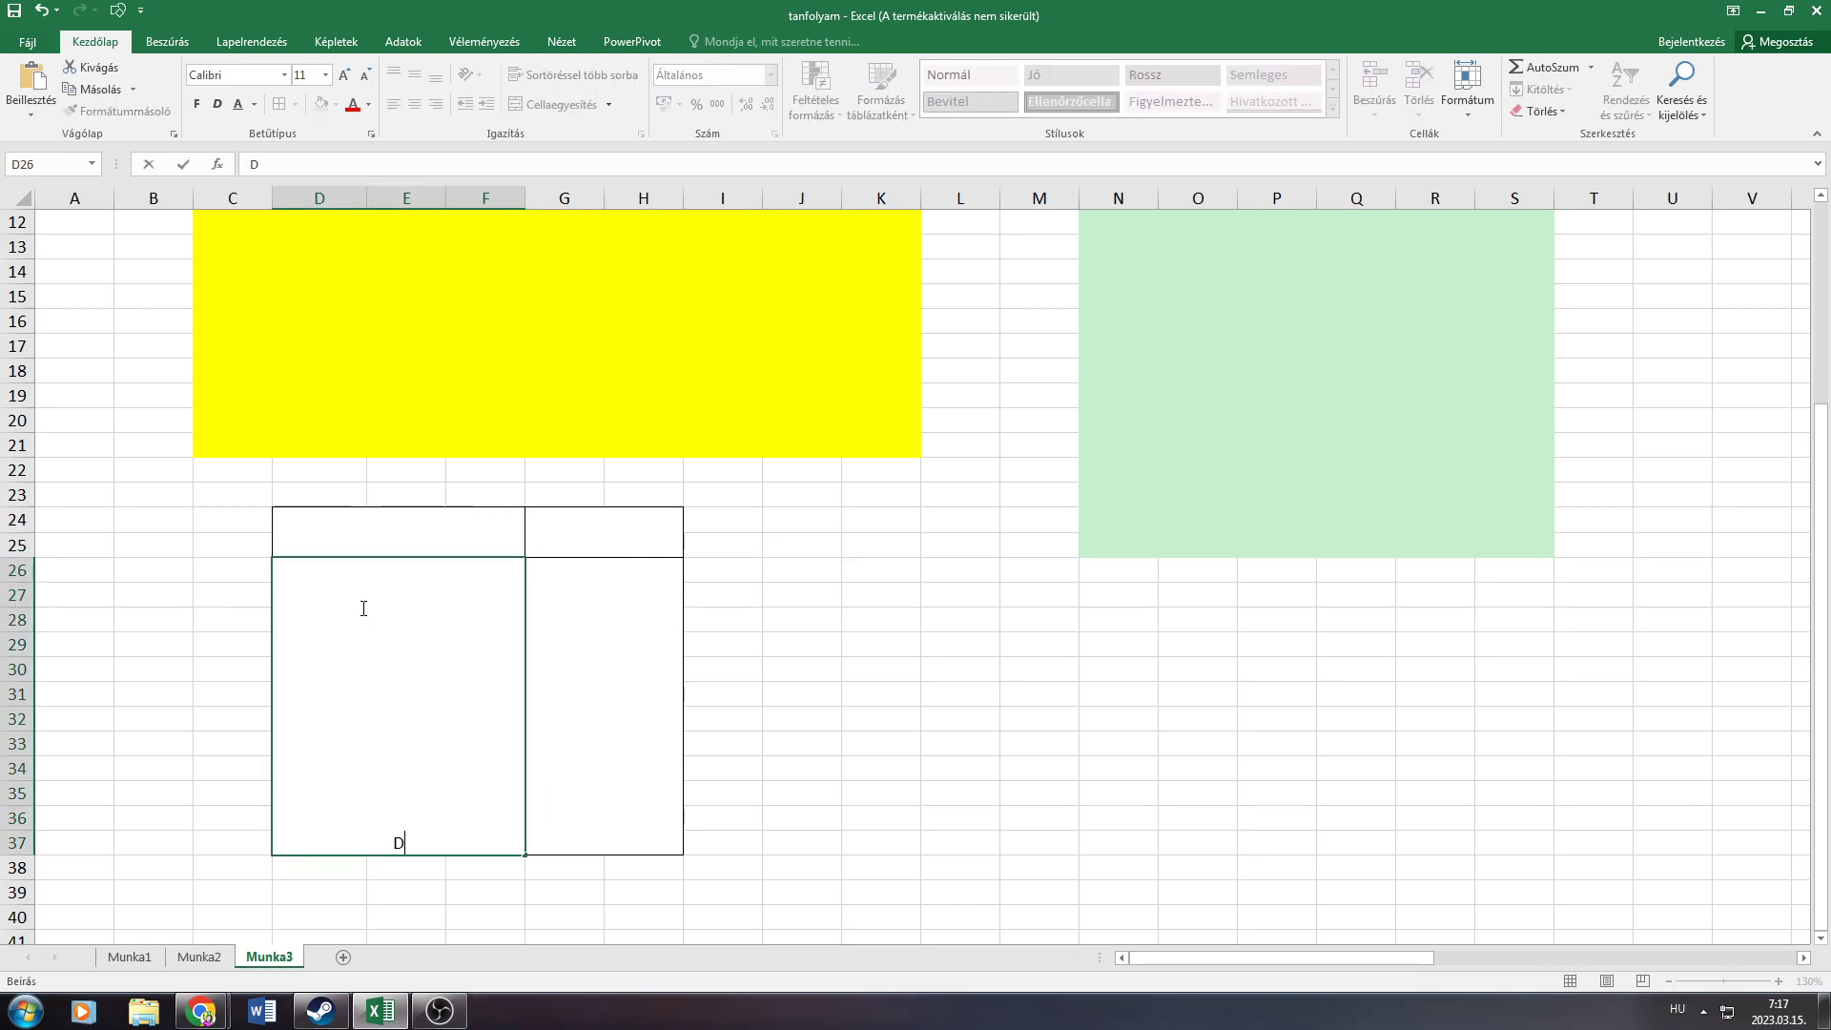
{"action": "type", "text": "DDDD"}
{"action": "left_click", "coordinate": [654, 663]}
{"action": "type", "text": "DDDD"}
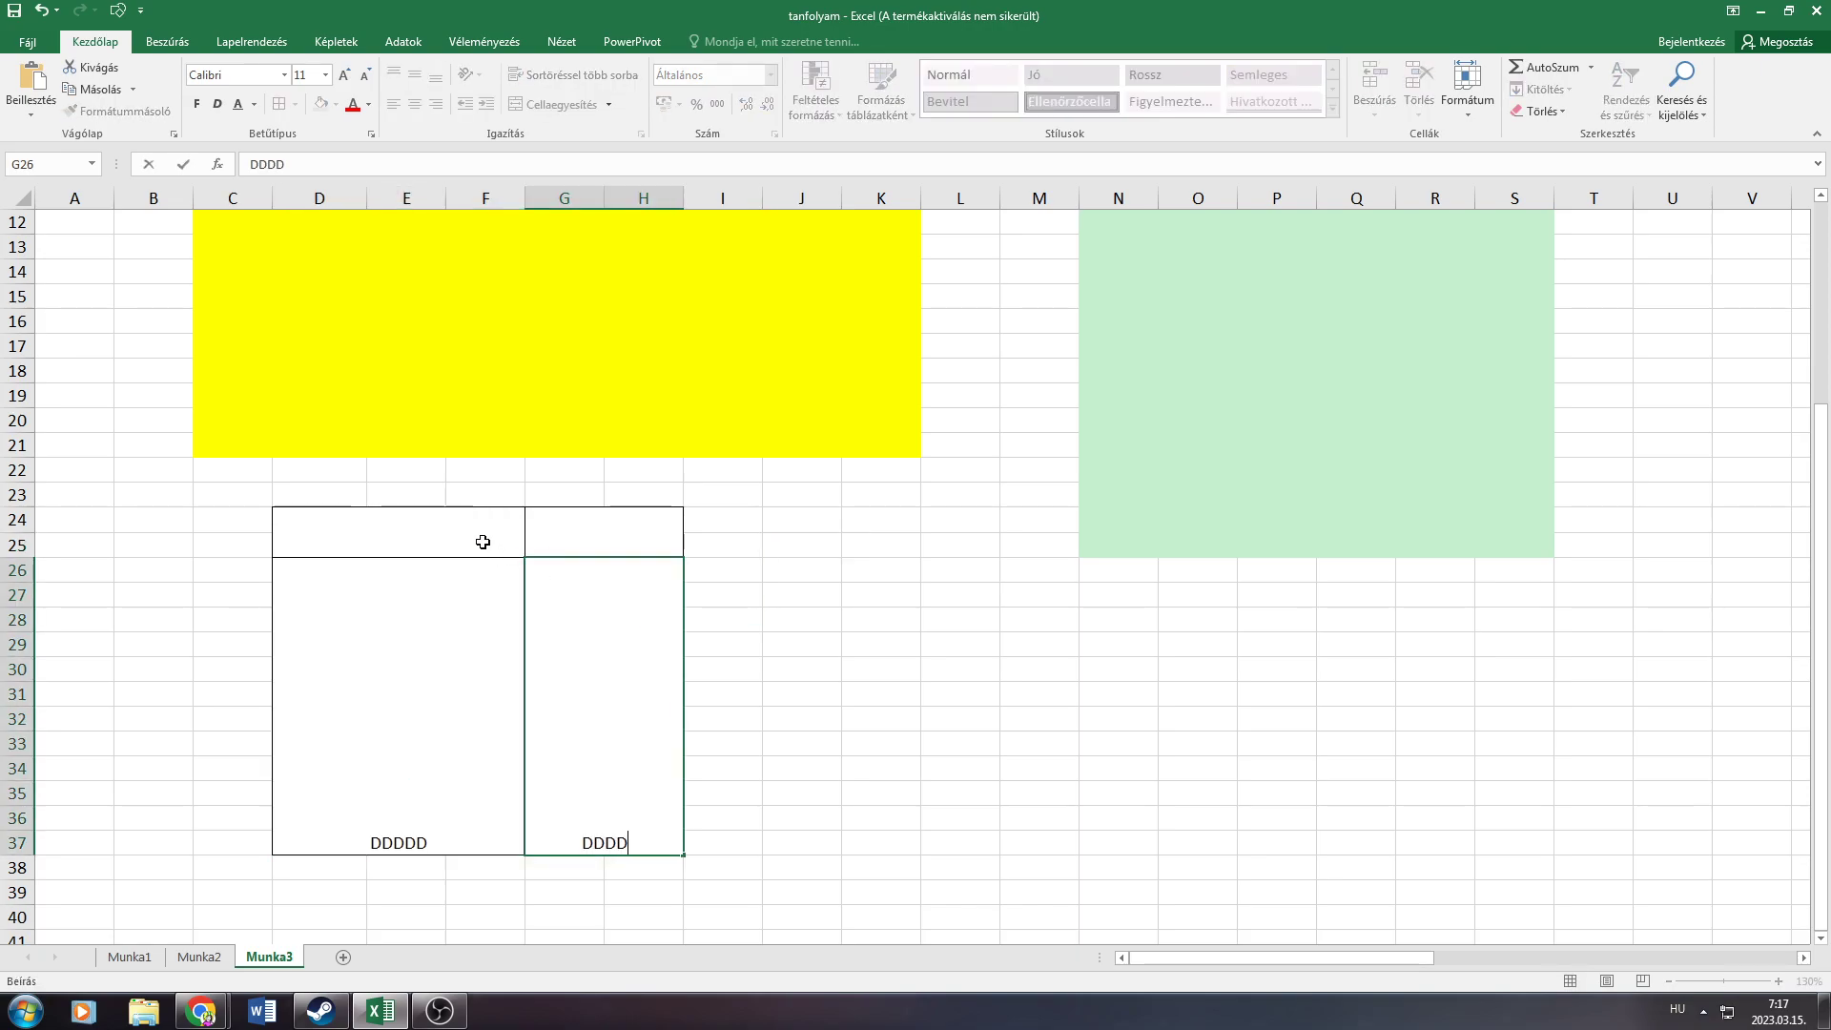
{"action": "left_click", "coordinate": [482, 535]}
{"action": "type", "text": "DDD"}
{"action": "left_click", "coordinate": [579, 535]}
{"action": "type", "text": "DDDD"}
{"action": "left_click", "coordinate": [729, 625]}
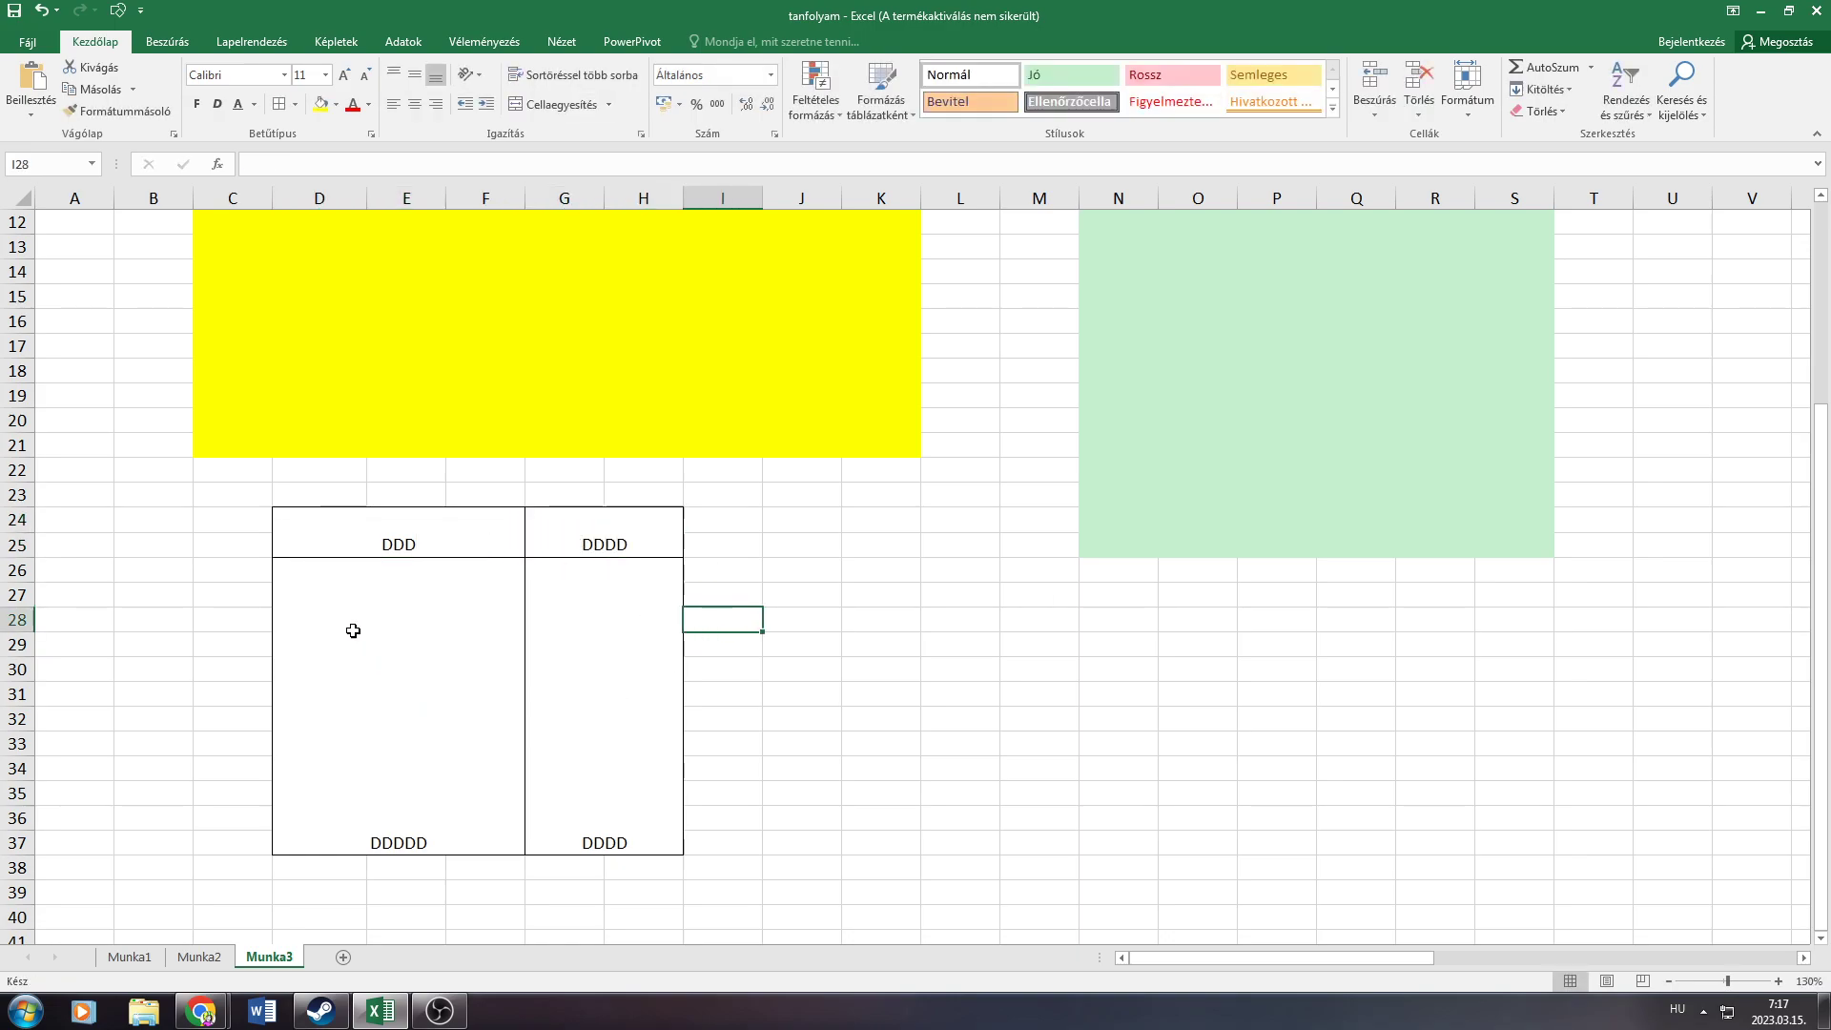
Bottom-align DDD in D24 and top-align the DDDD in G26
{"action": "left_click_drag", "start_coordinate": [359, 527], "coordinate": [343, 646]}
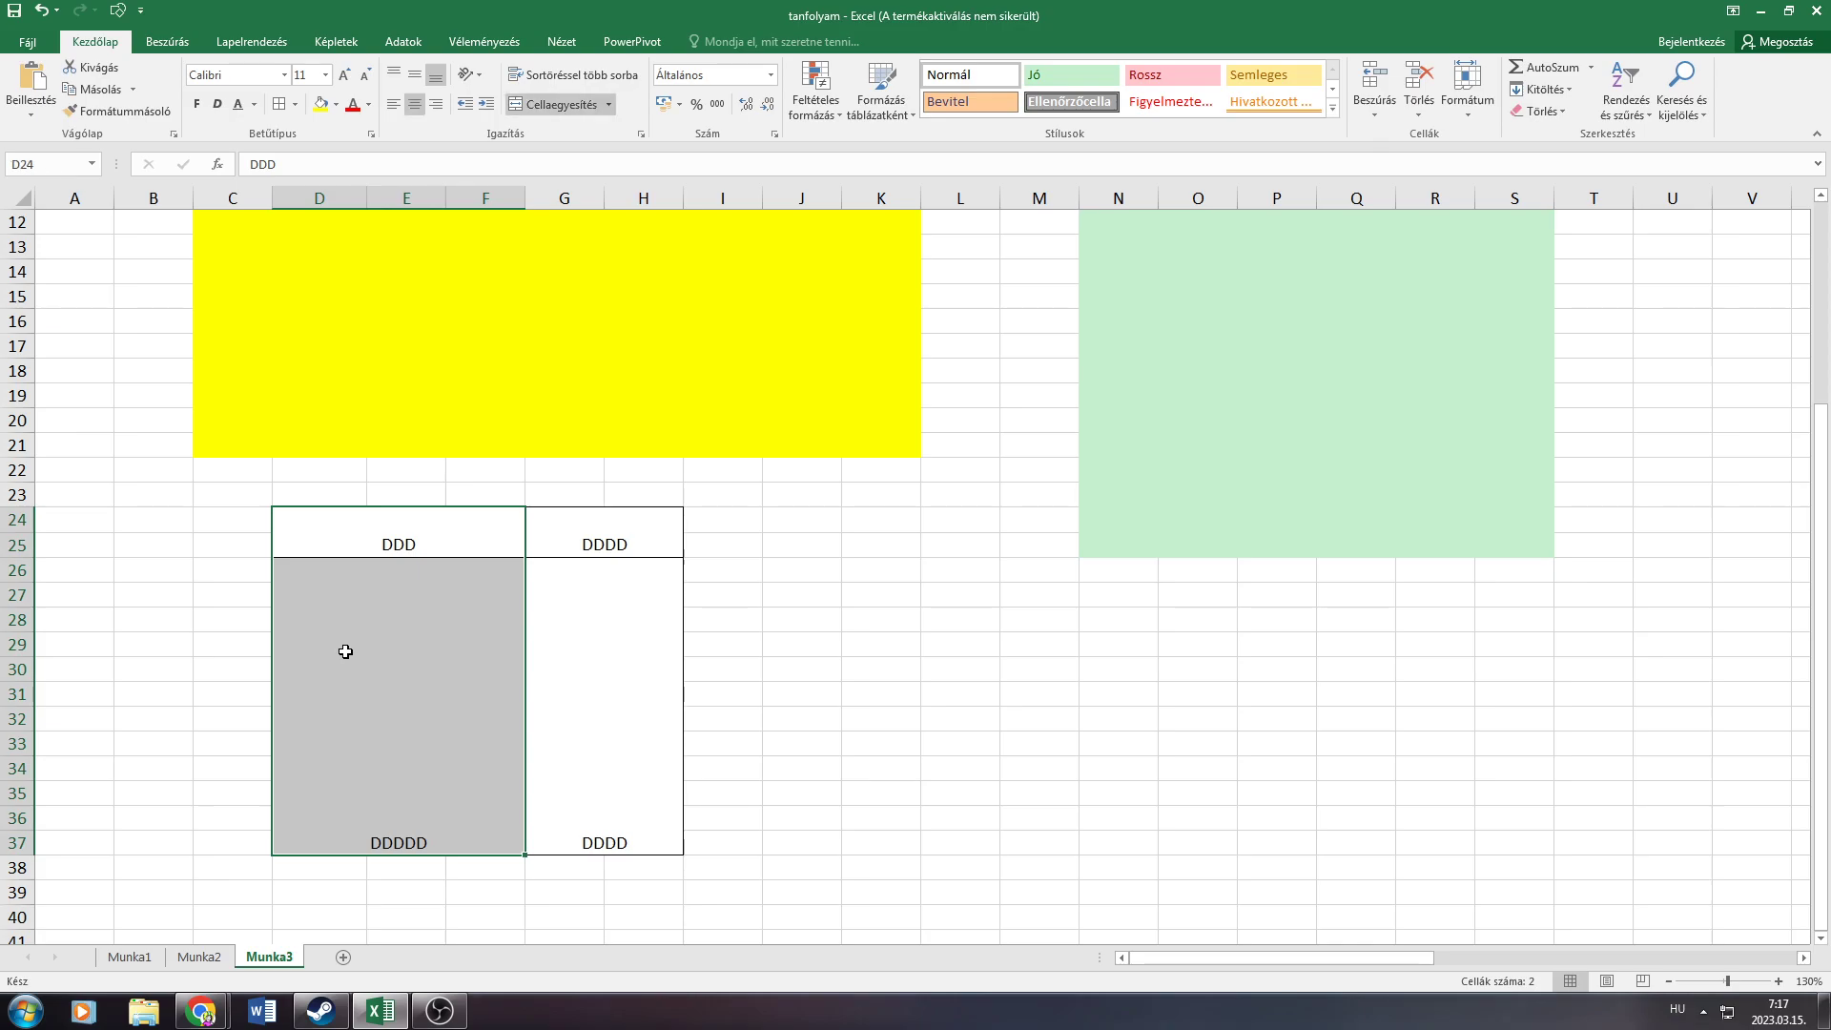
{"action": "left_click", "coordinate": [416, 78]}
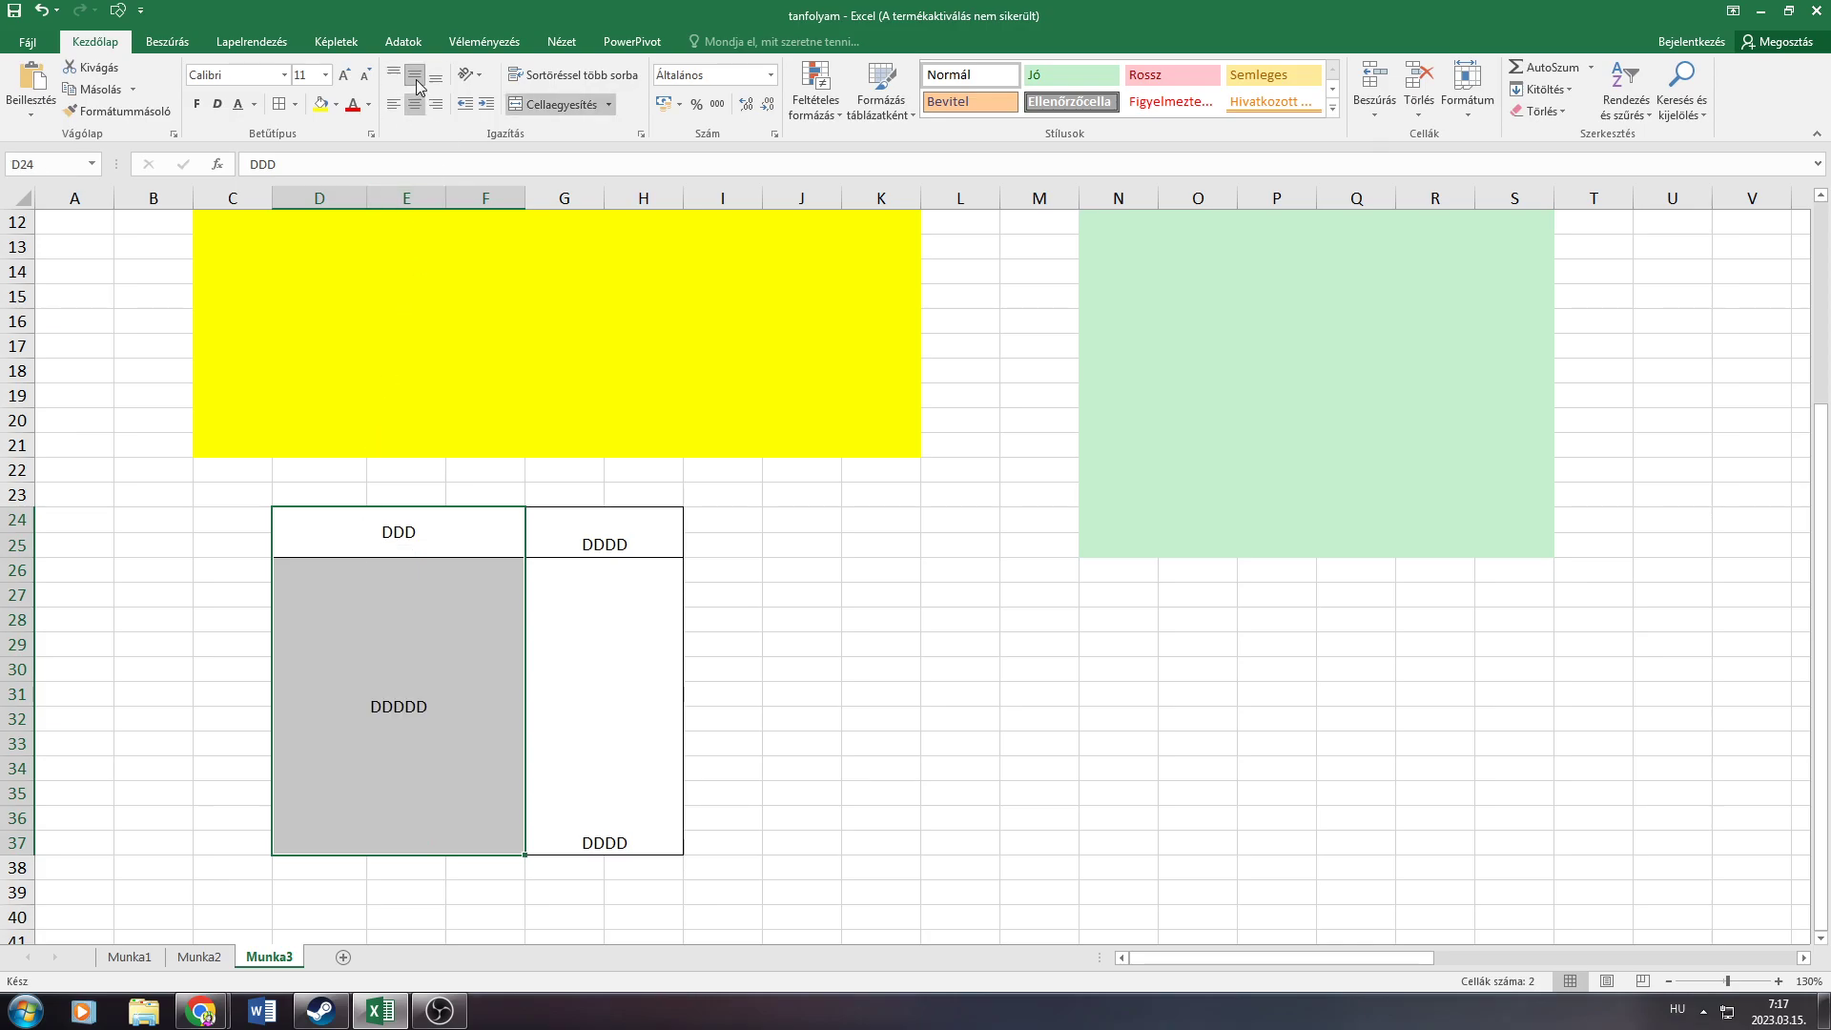
{"action": "left_click", "coordinate": [395, 77]}
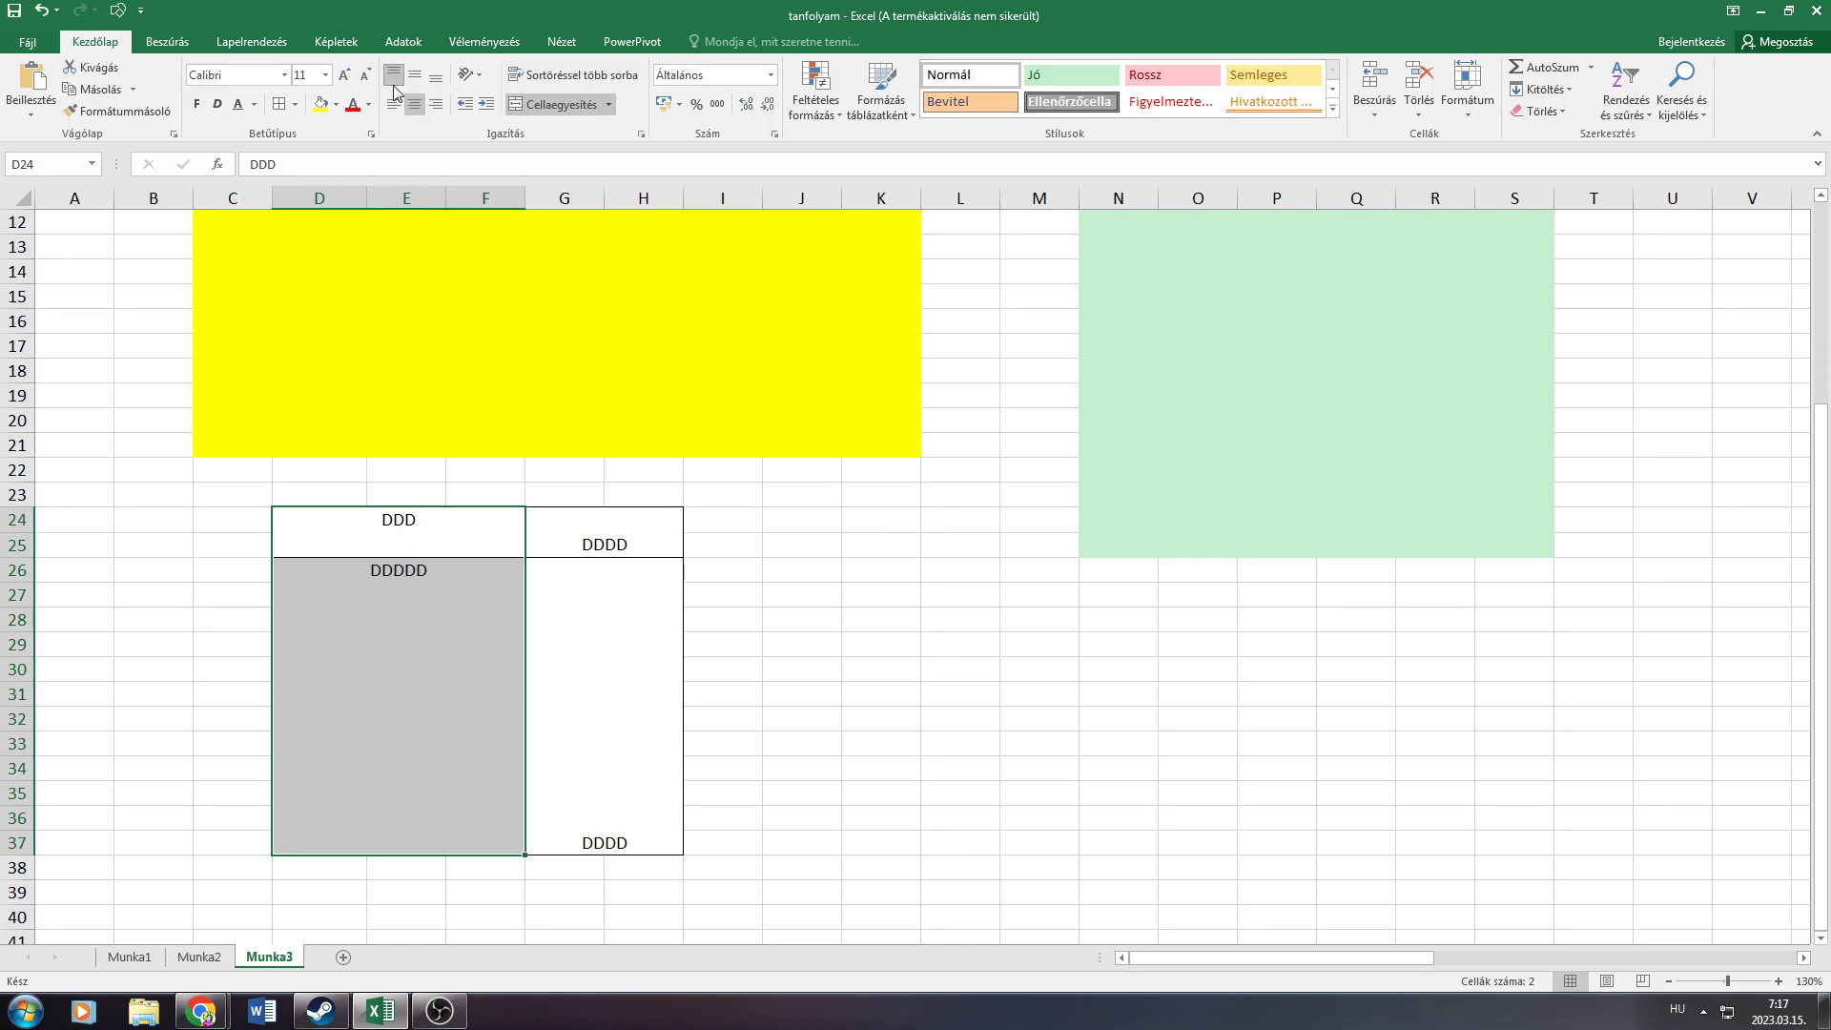
{"action": "left_click", "coordinate": [420, 633]}
{"action": "left_click", "coordinate": [416, 77]}
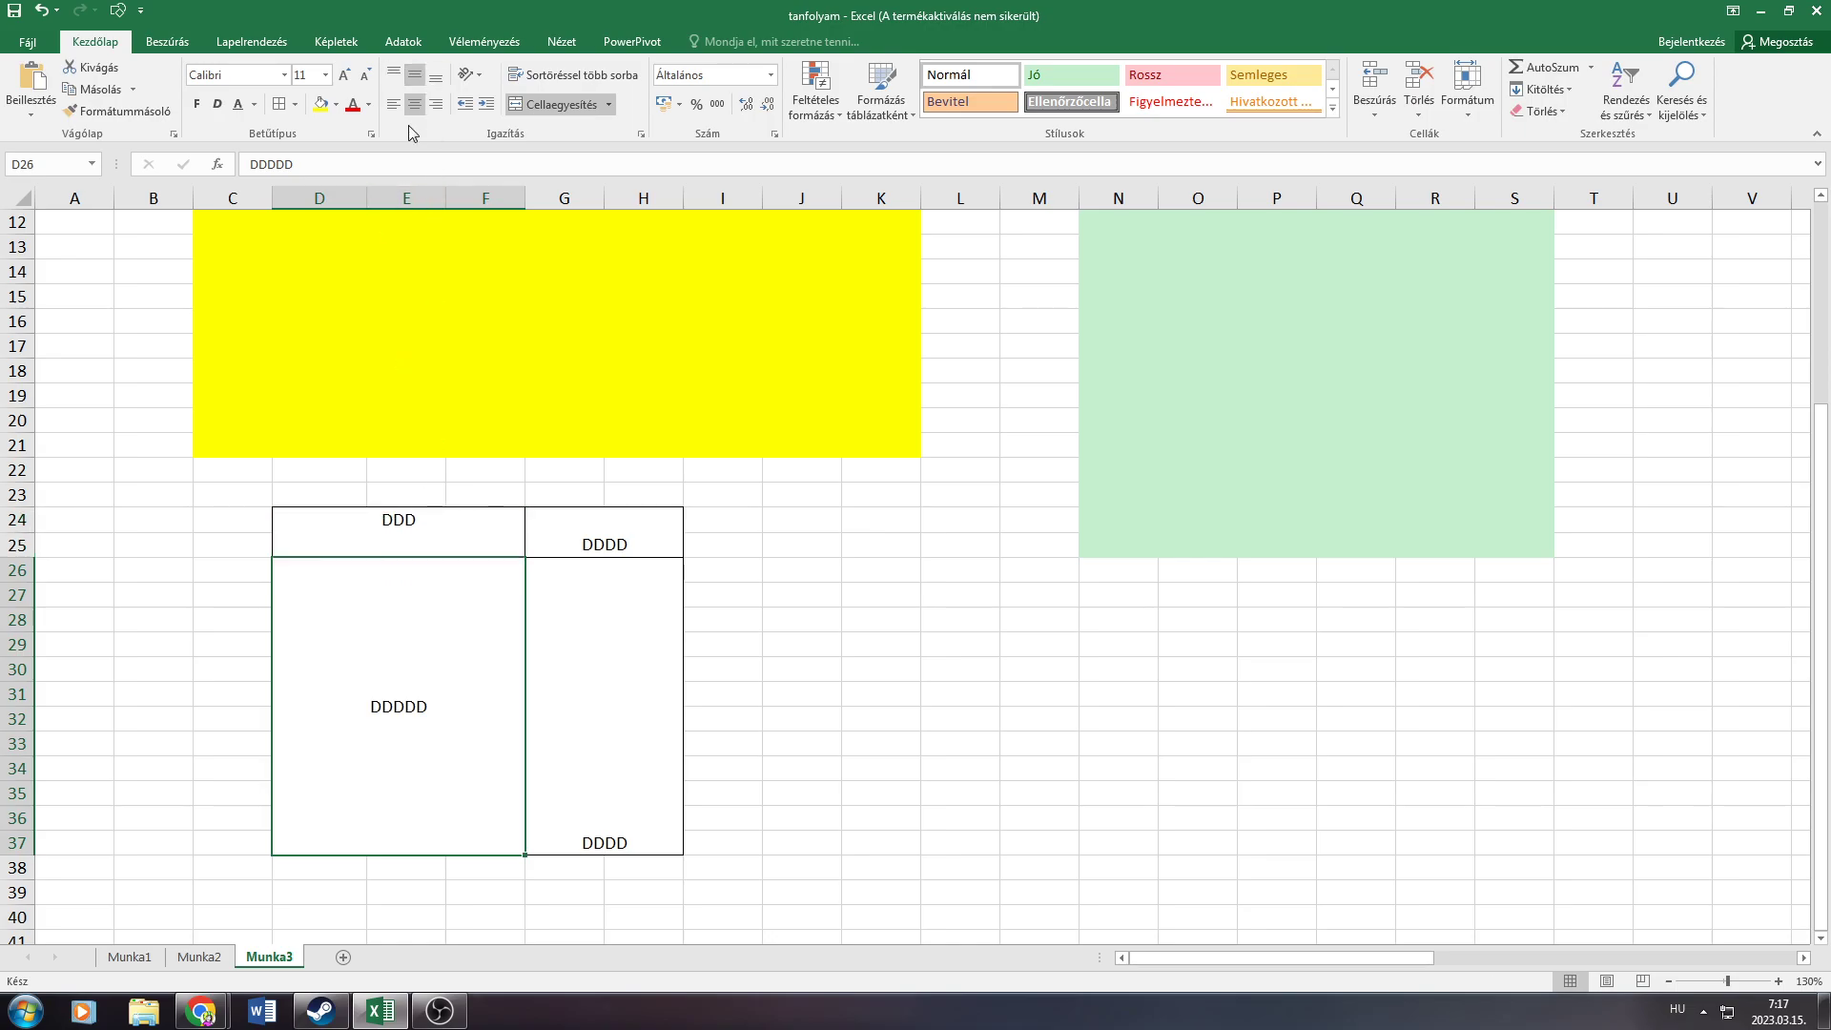
{"action": "left_click", "coordinate": [399, 530]}
{"action": "left_click", "coordinate": [436, 76]}
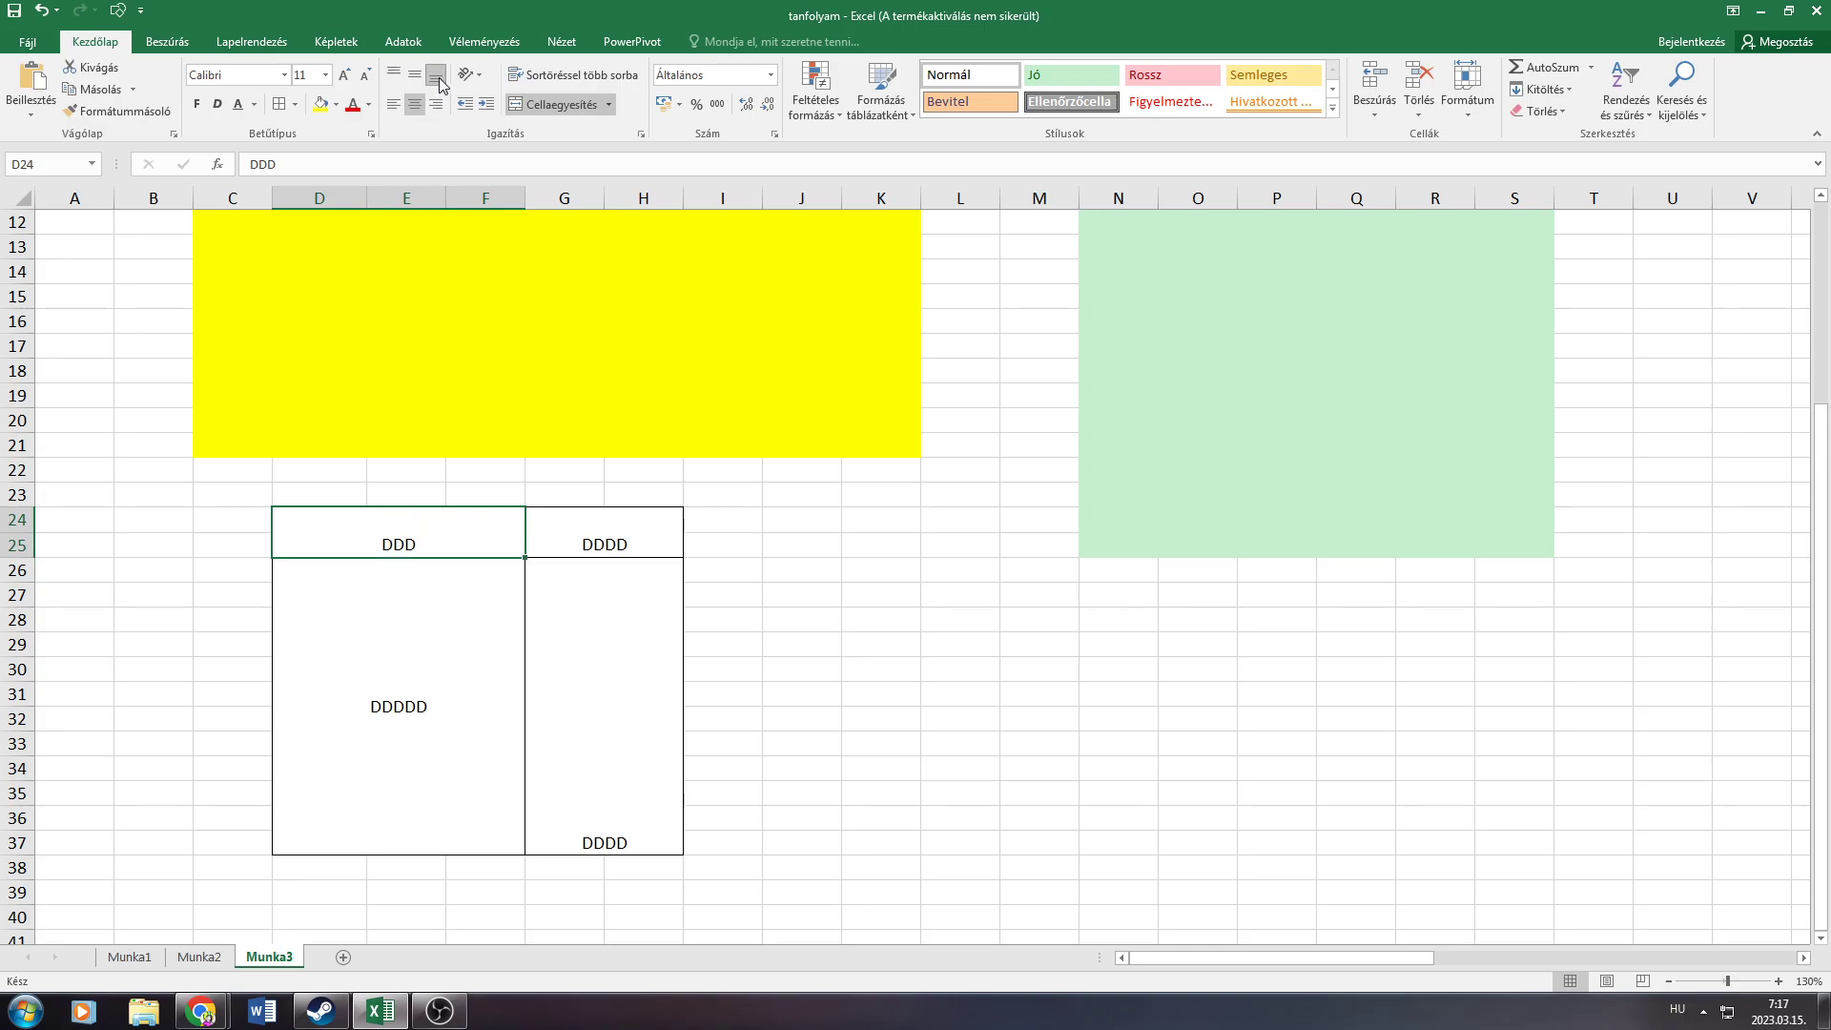
{"action": "left_click", "coordinate": [581, 609]}
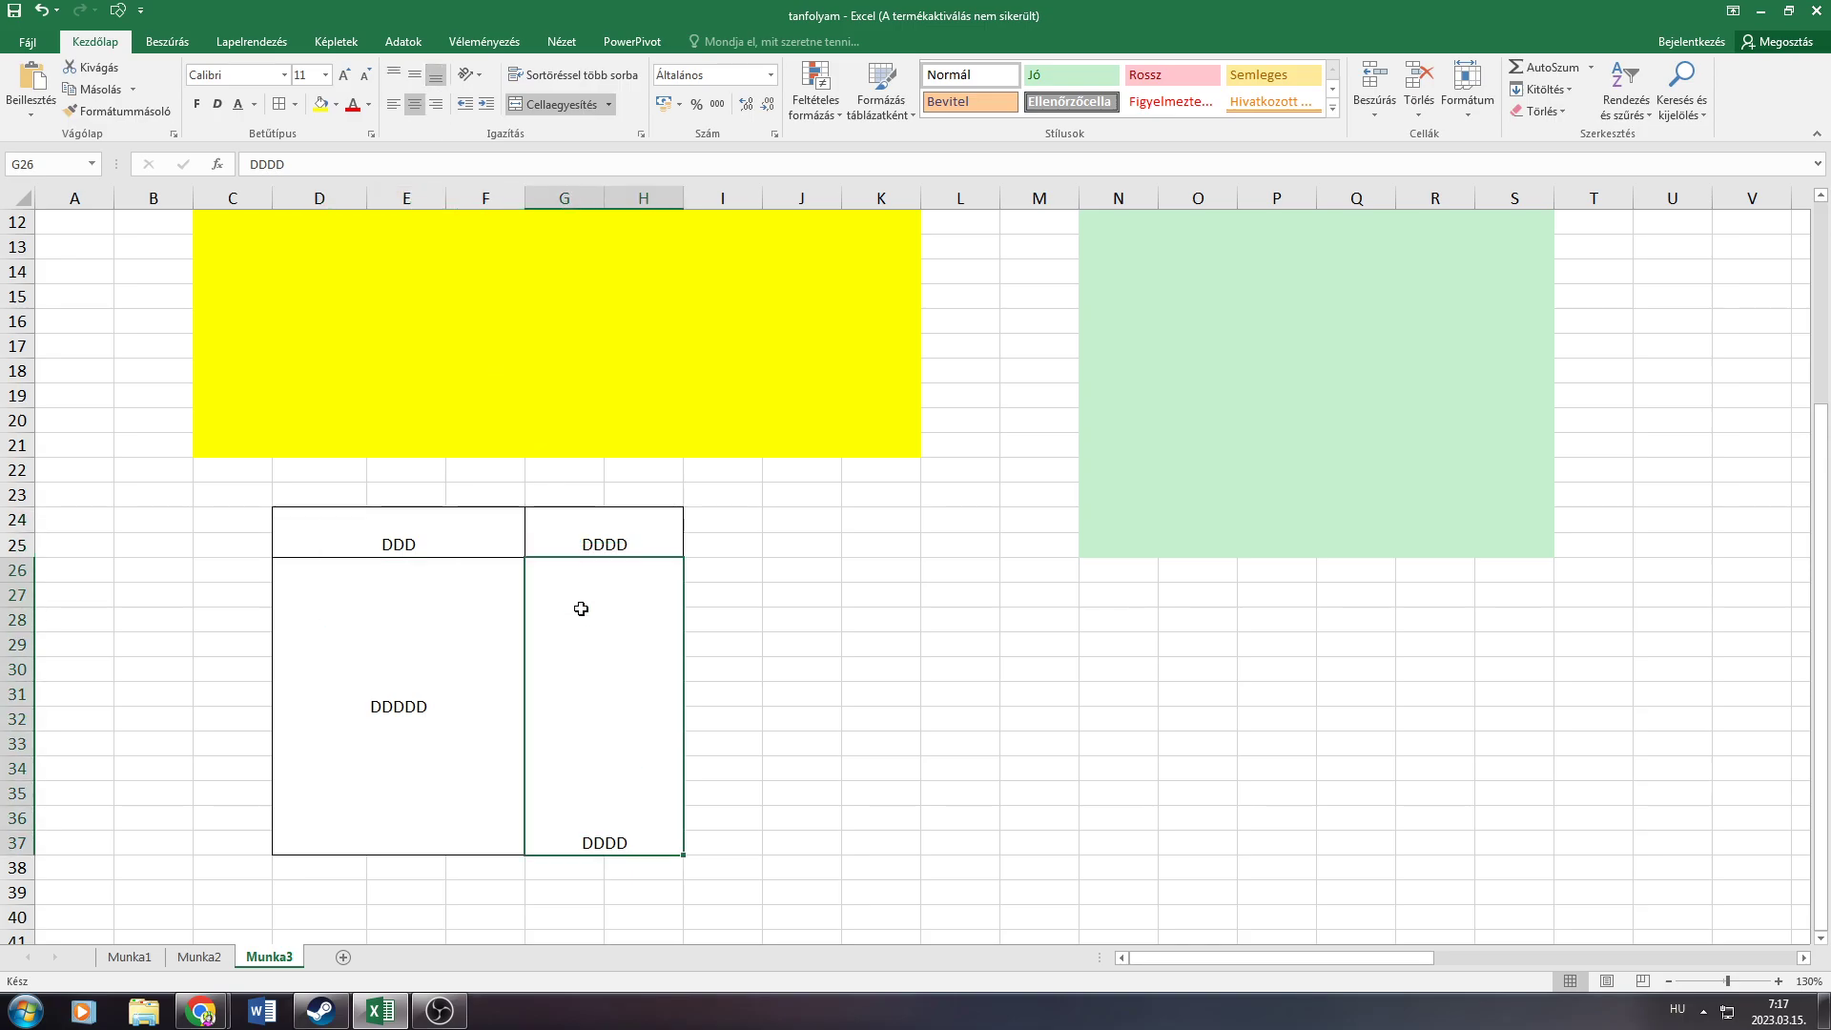
{"action": "left_click", "coordinate": [393, 74]}
Try several alignments on DDDDD, settling on bottom-left in D26
{"action": "left_click", "coordinate": [456, 633]}
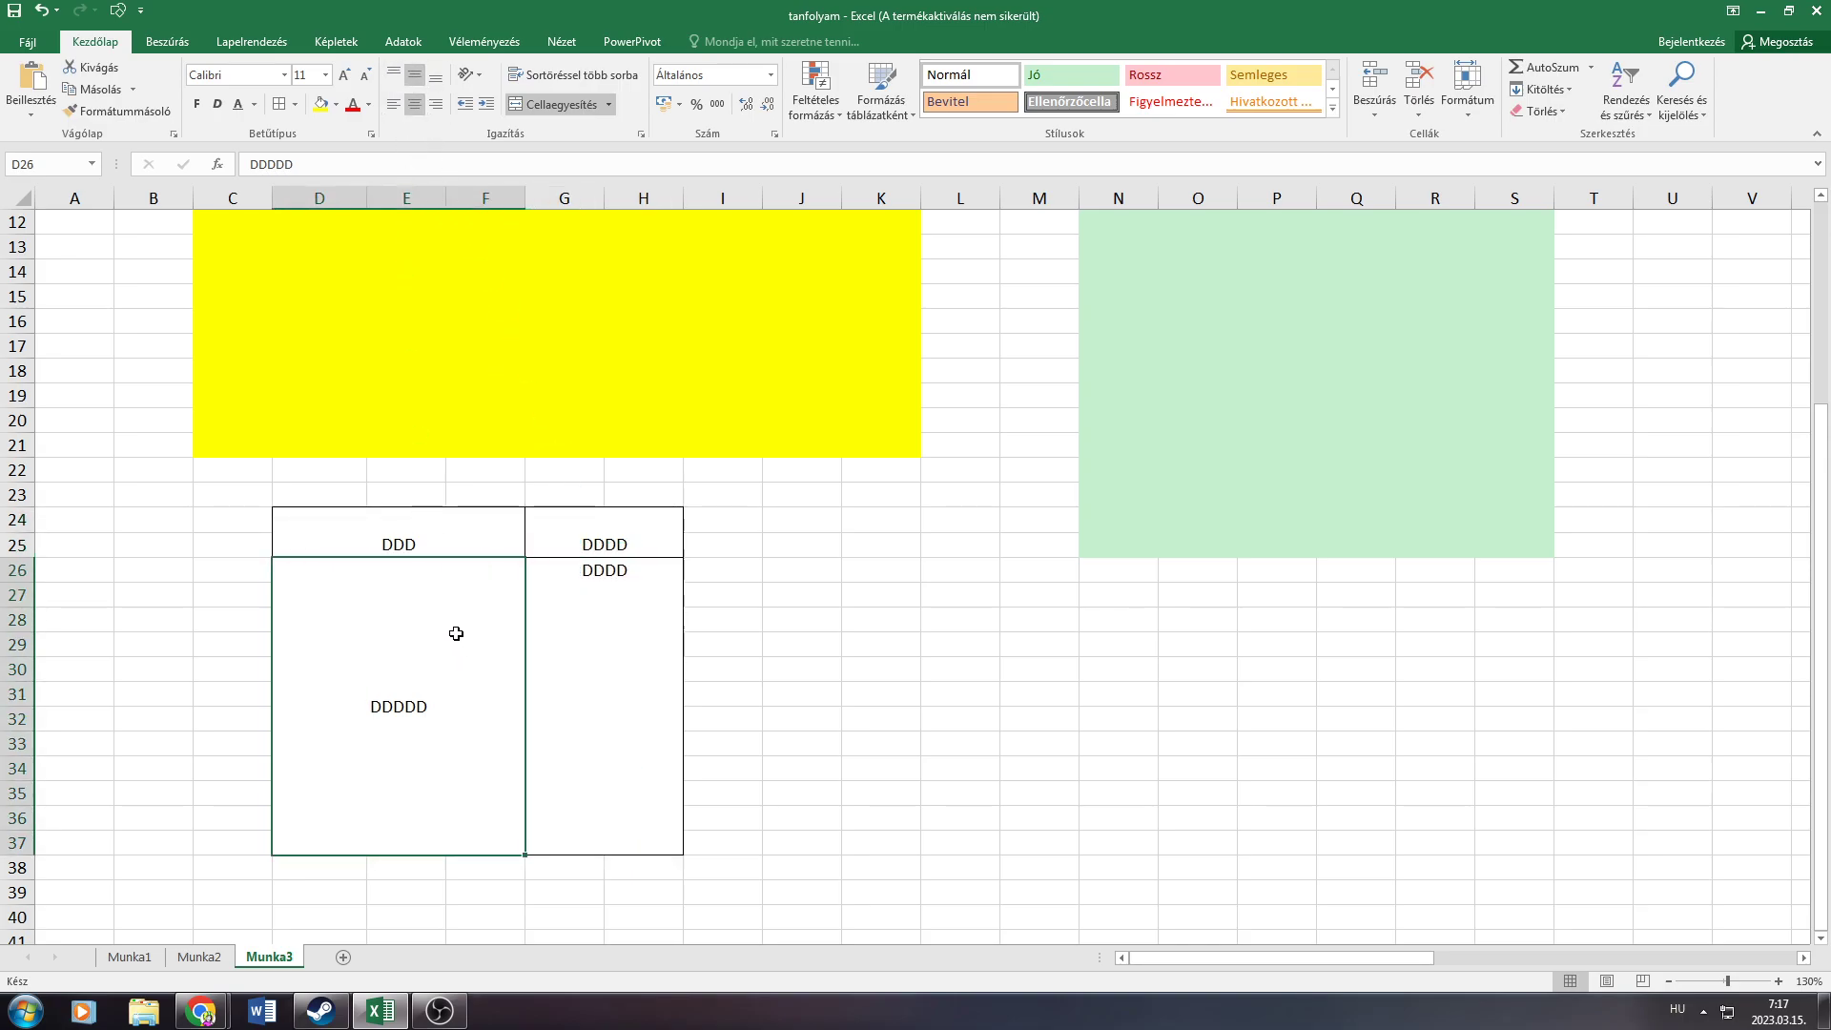
{"action": "left_click", "coordinate": [393, 106]}
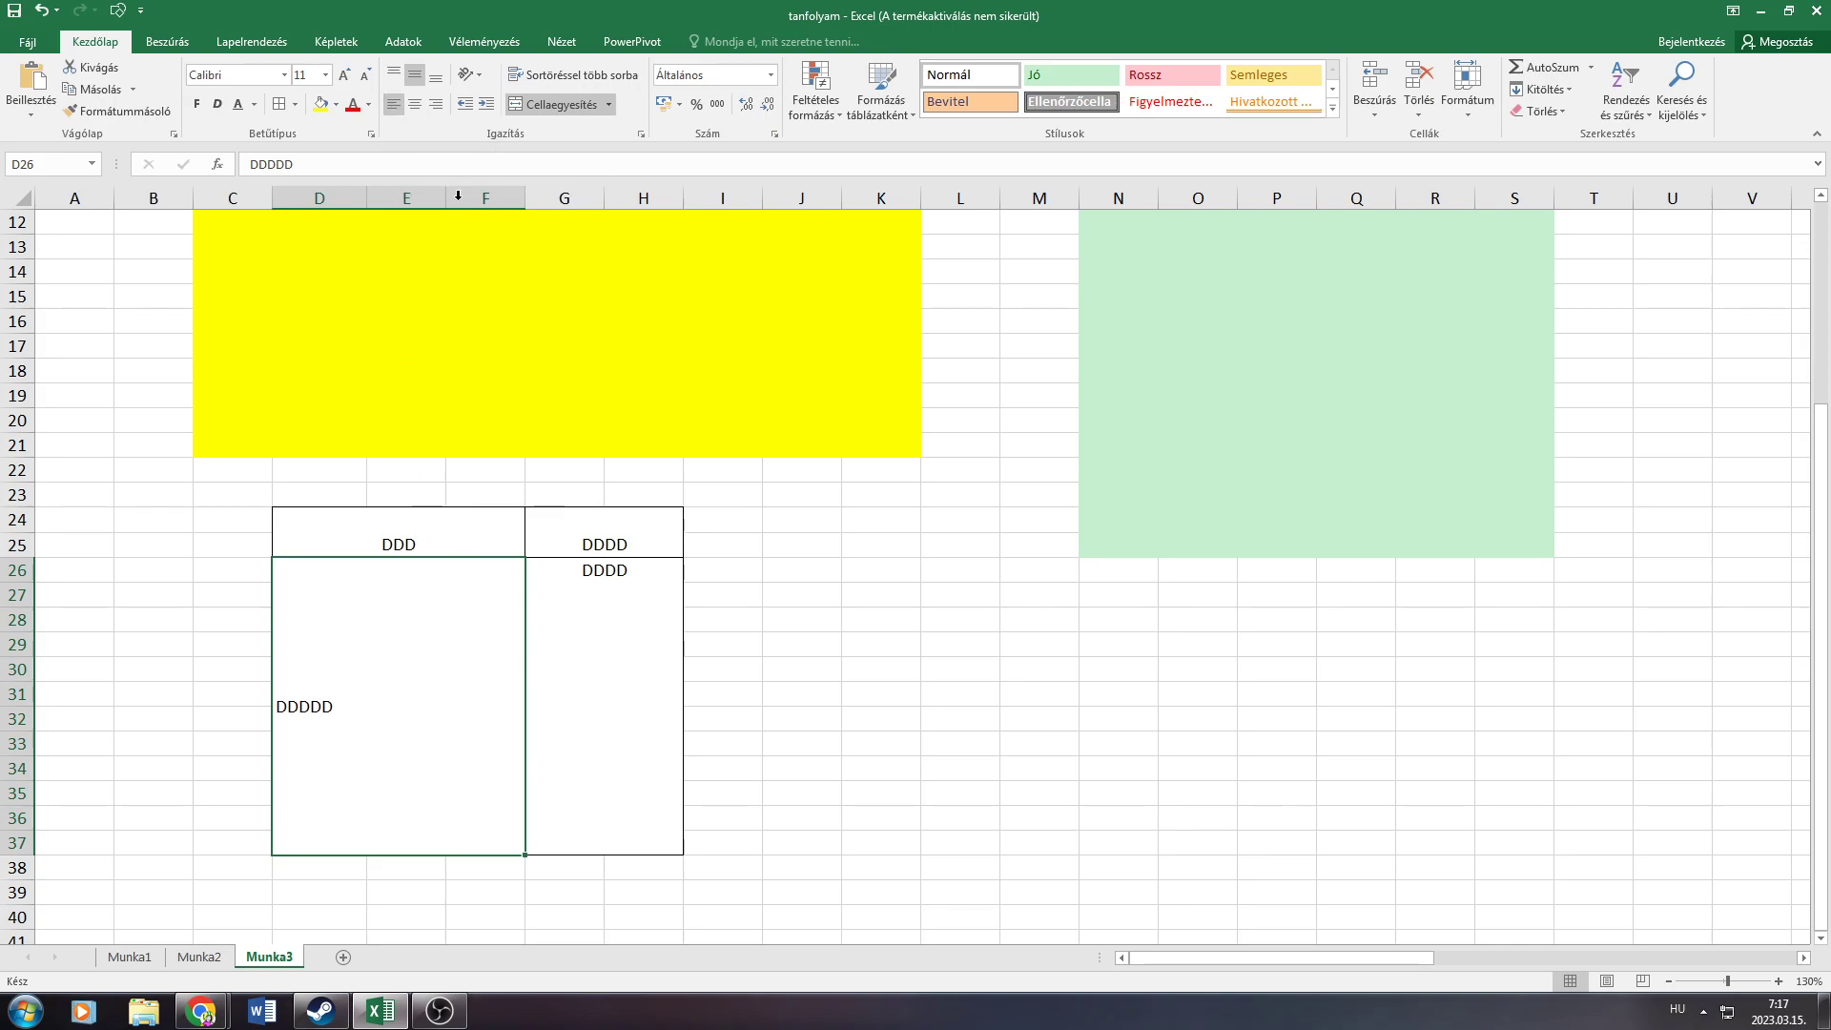
{"action": "left_click", "coordinate": [436, 105]}
{"action": "left_click", "coordinate": [393, 73]}
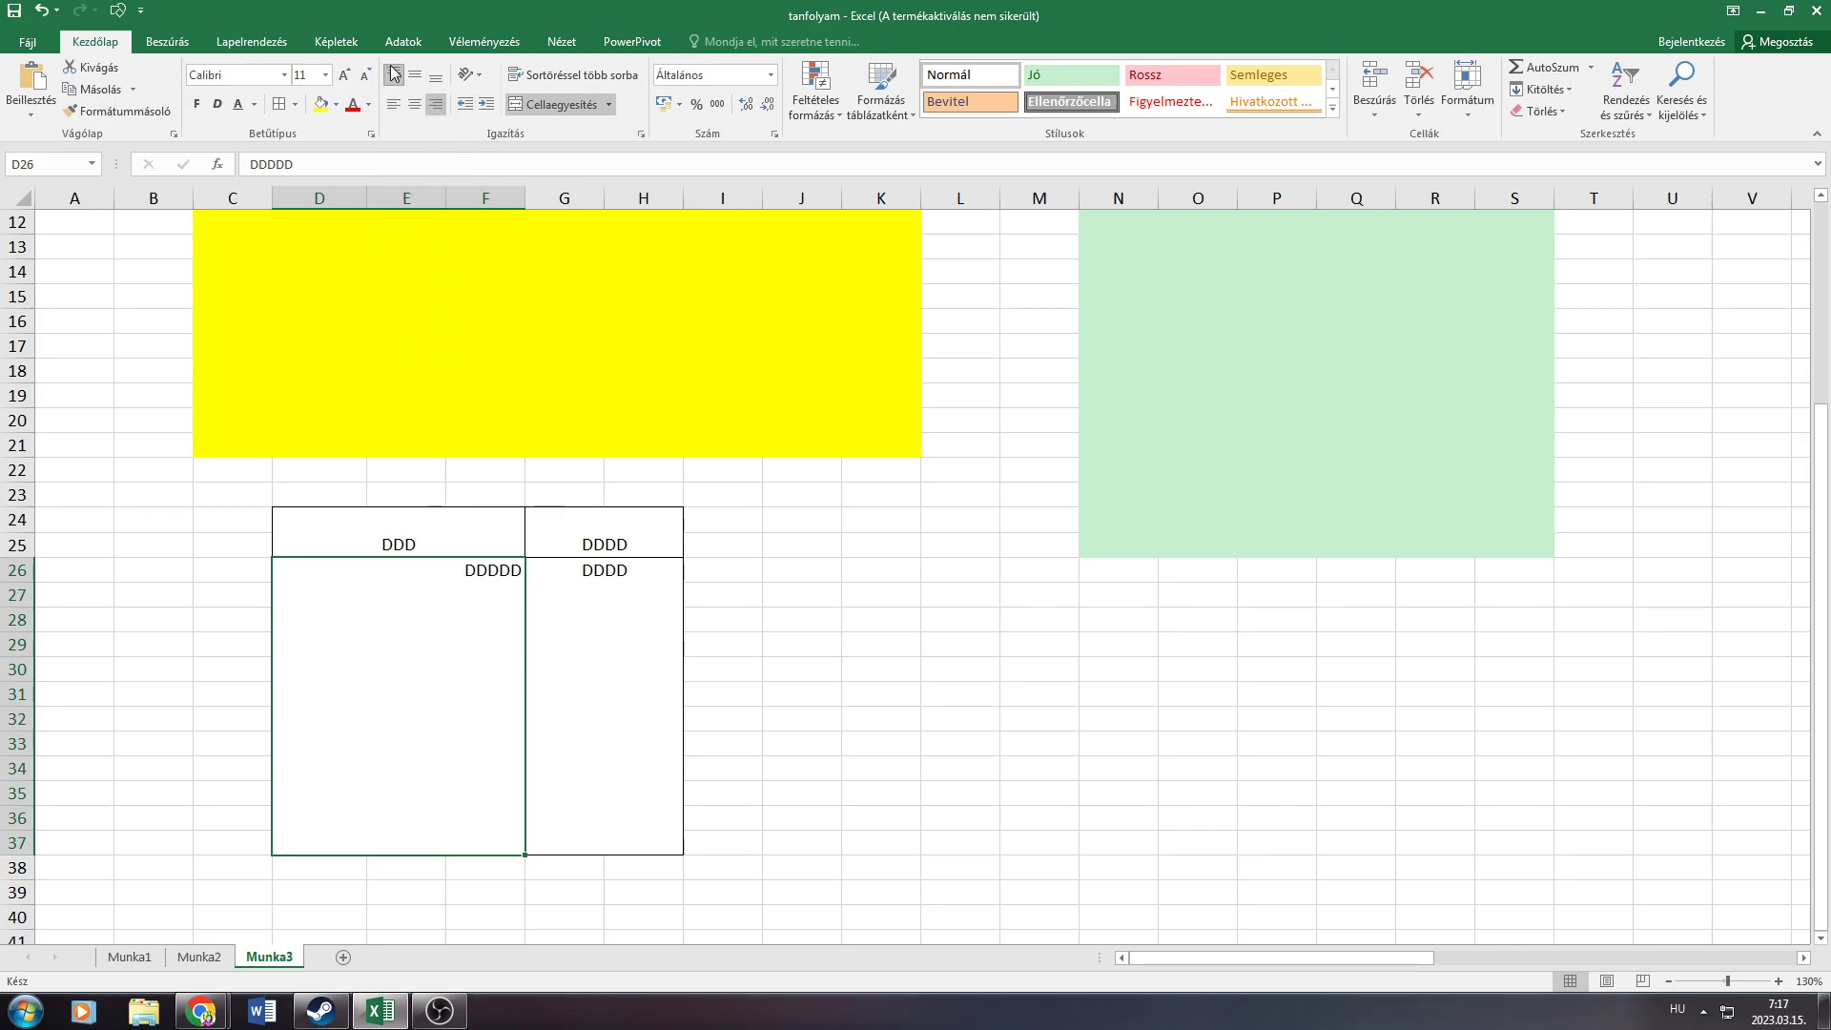
{"action": "left_click", "coordinate": [393, 107]}
{"action": "left_click", "coordinate": [415, 104]}
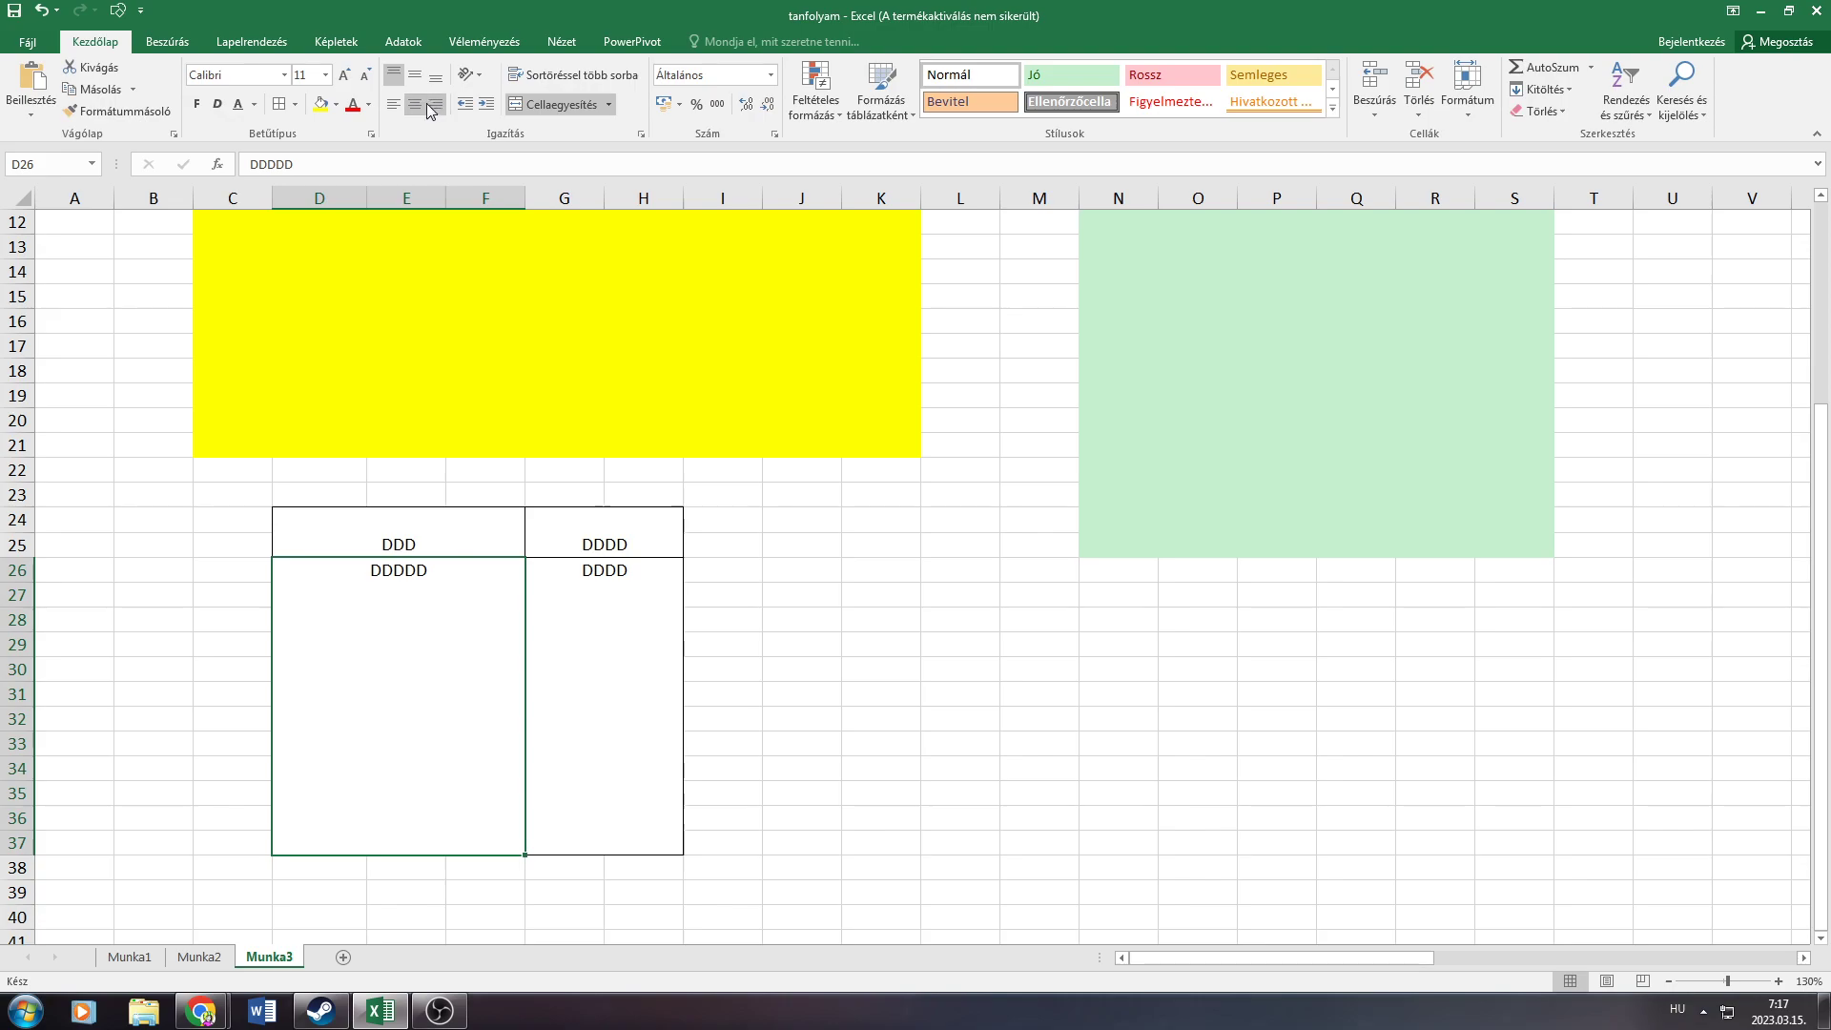
{"action": "left_click", "coordinate": [436, 107]}
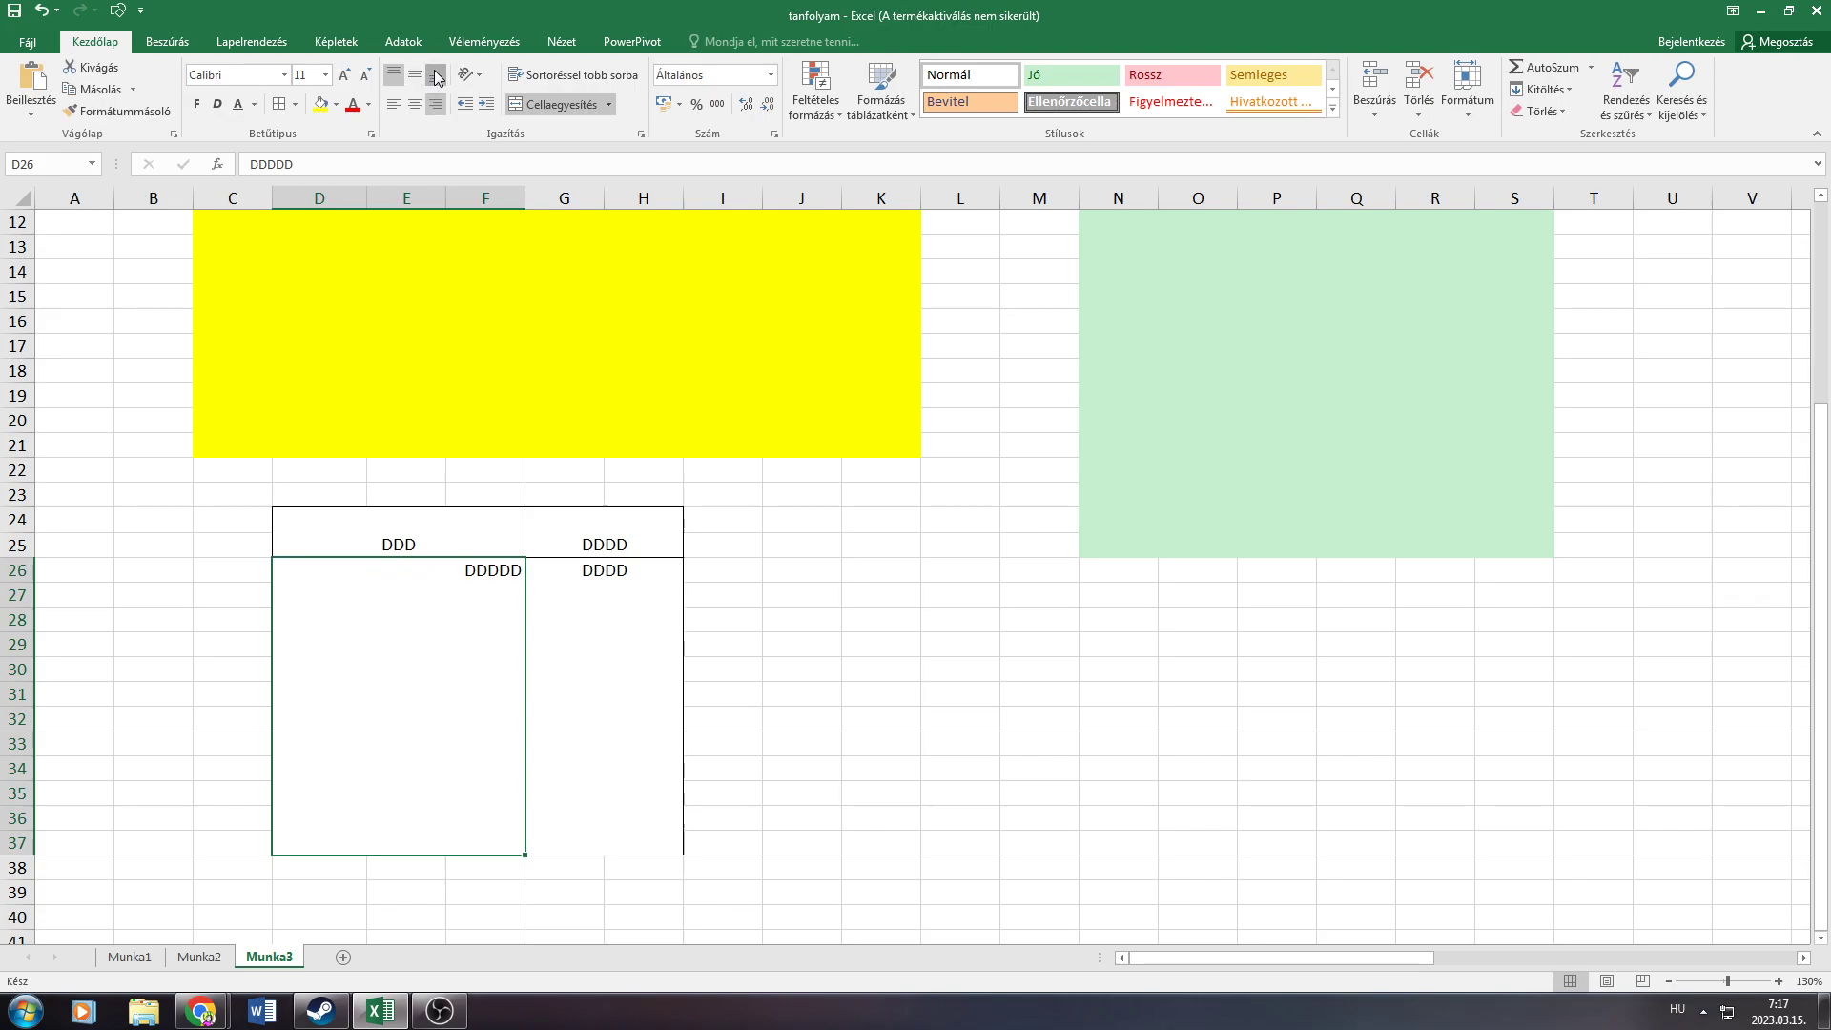
{"action": "left_click", "coordinate": [436, 74]}
{"action": "left_click", "coordinate": [416, 106]}
{"action": "left_click", "coordinate": [393, 104]}
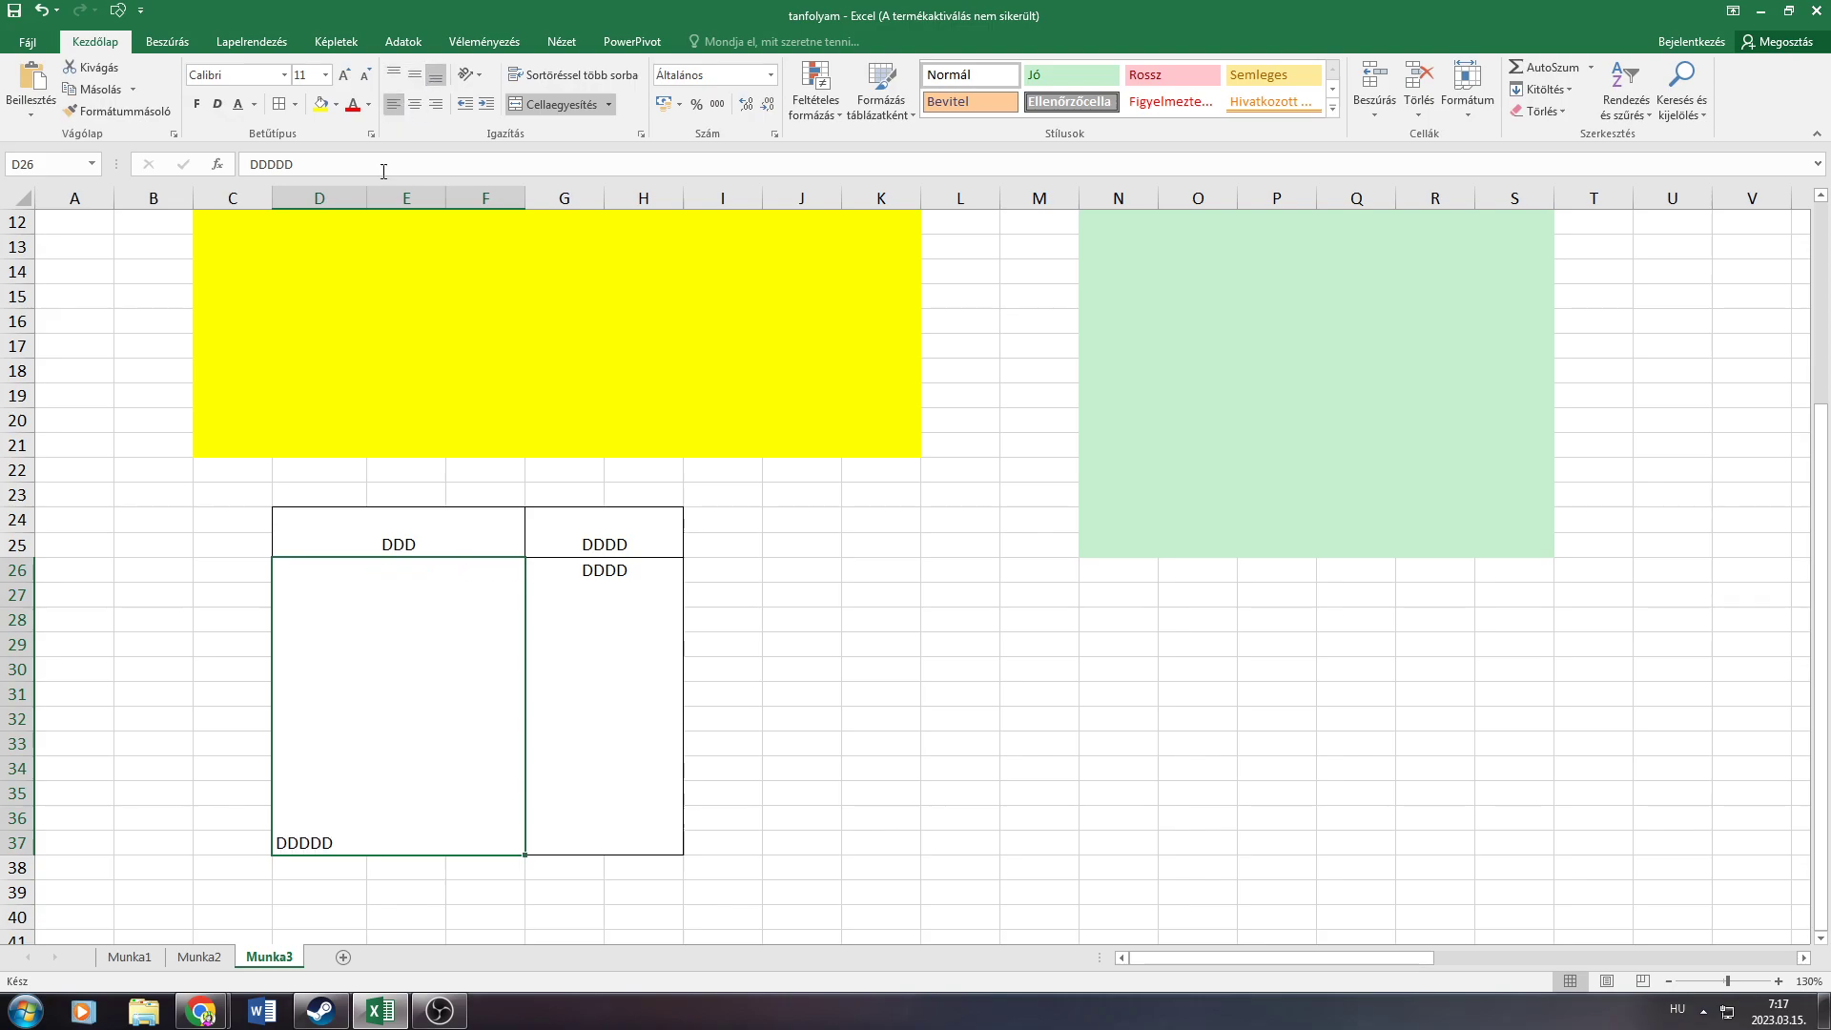
Give the DDDDD merged cell D26 a thick outside border
{"action": "left_click", "coordinate": [605, 642]}
{"action": "left_click", "coordinate": [472, 529]}
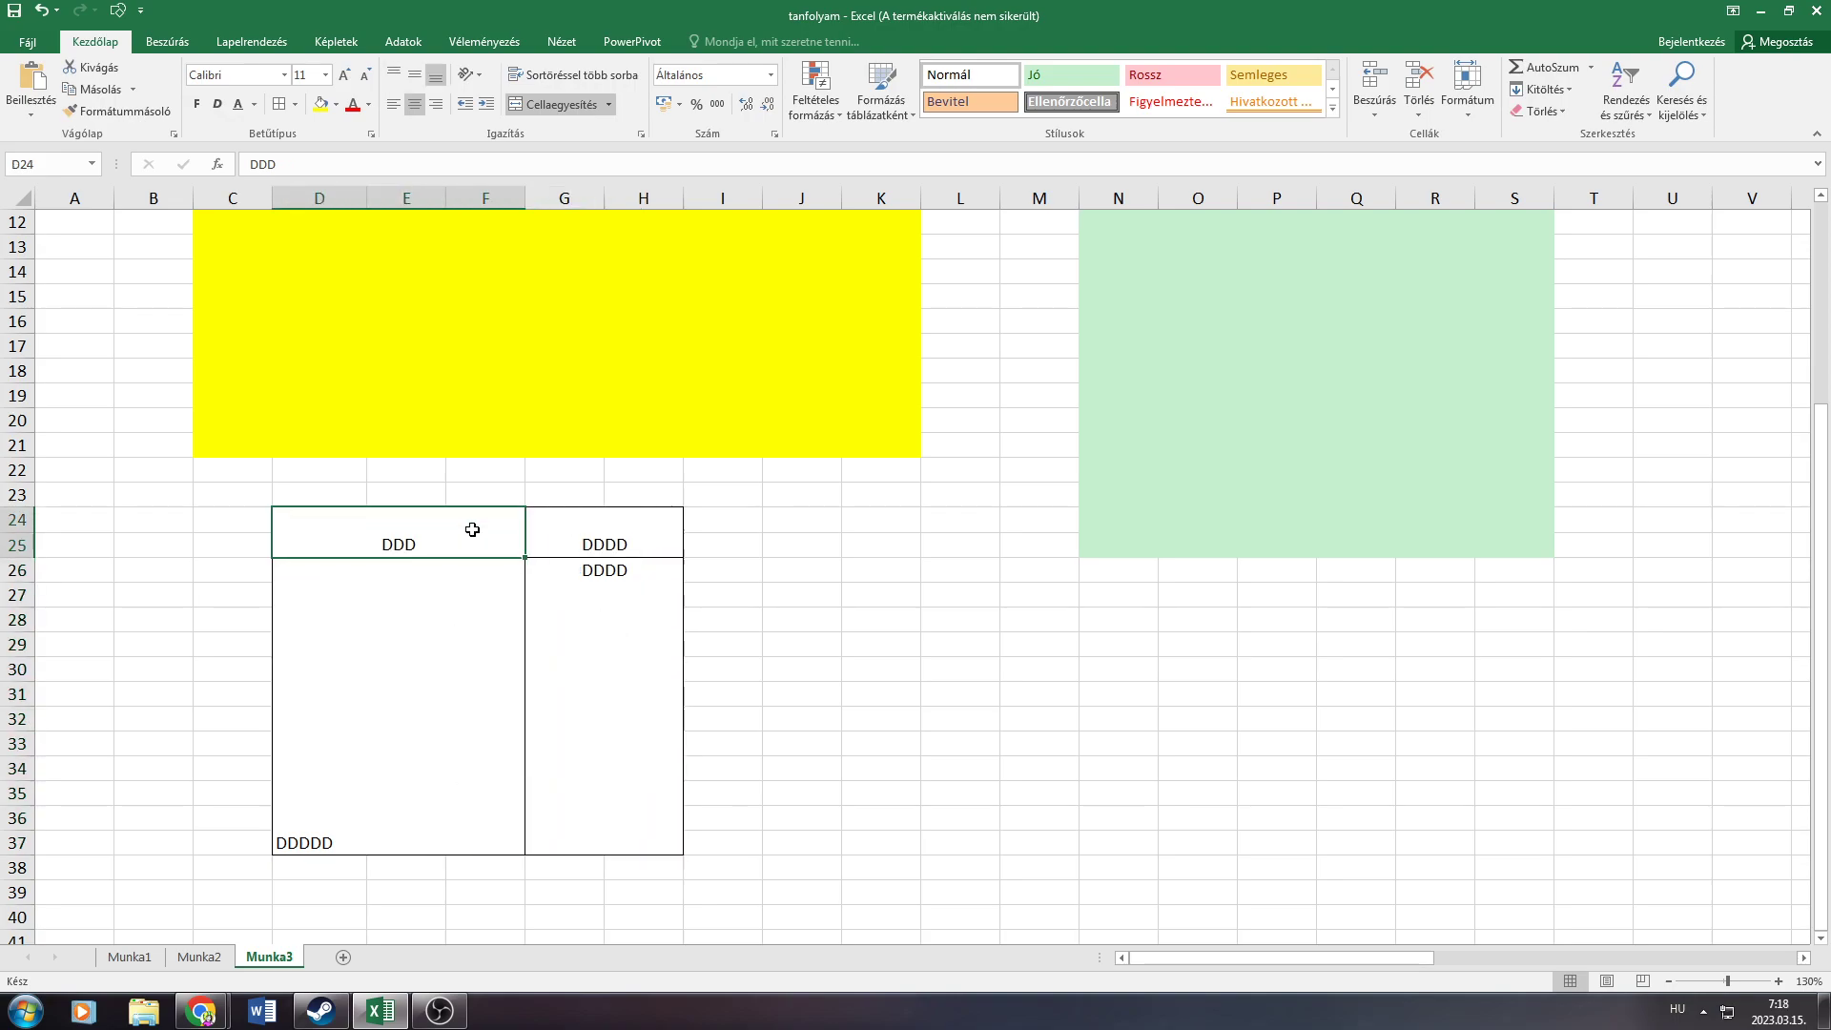
{"action": "left_click", "coordinate": [391, 613]}
{"action": "left_click", "coordinate": [584, 668]}
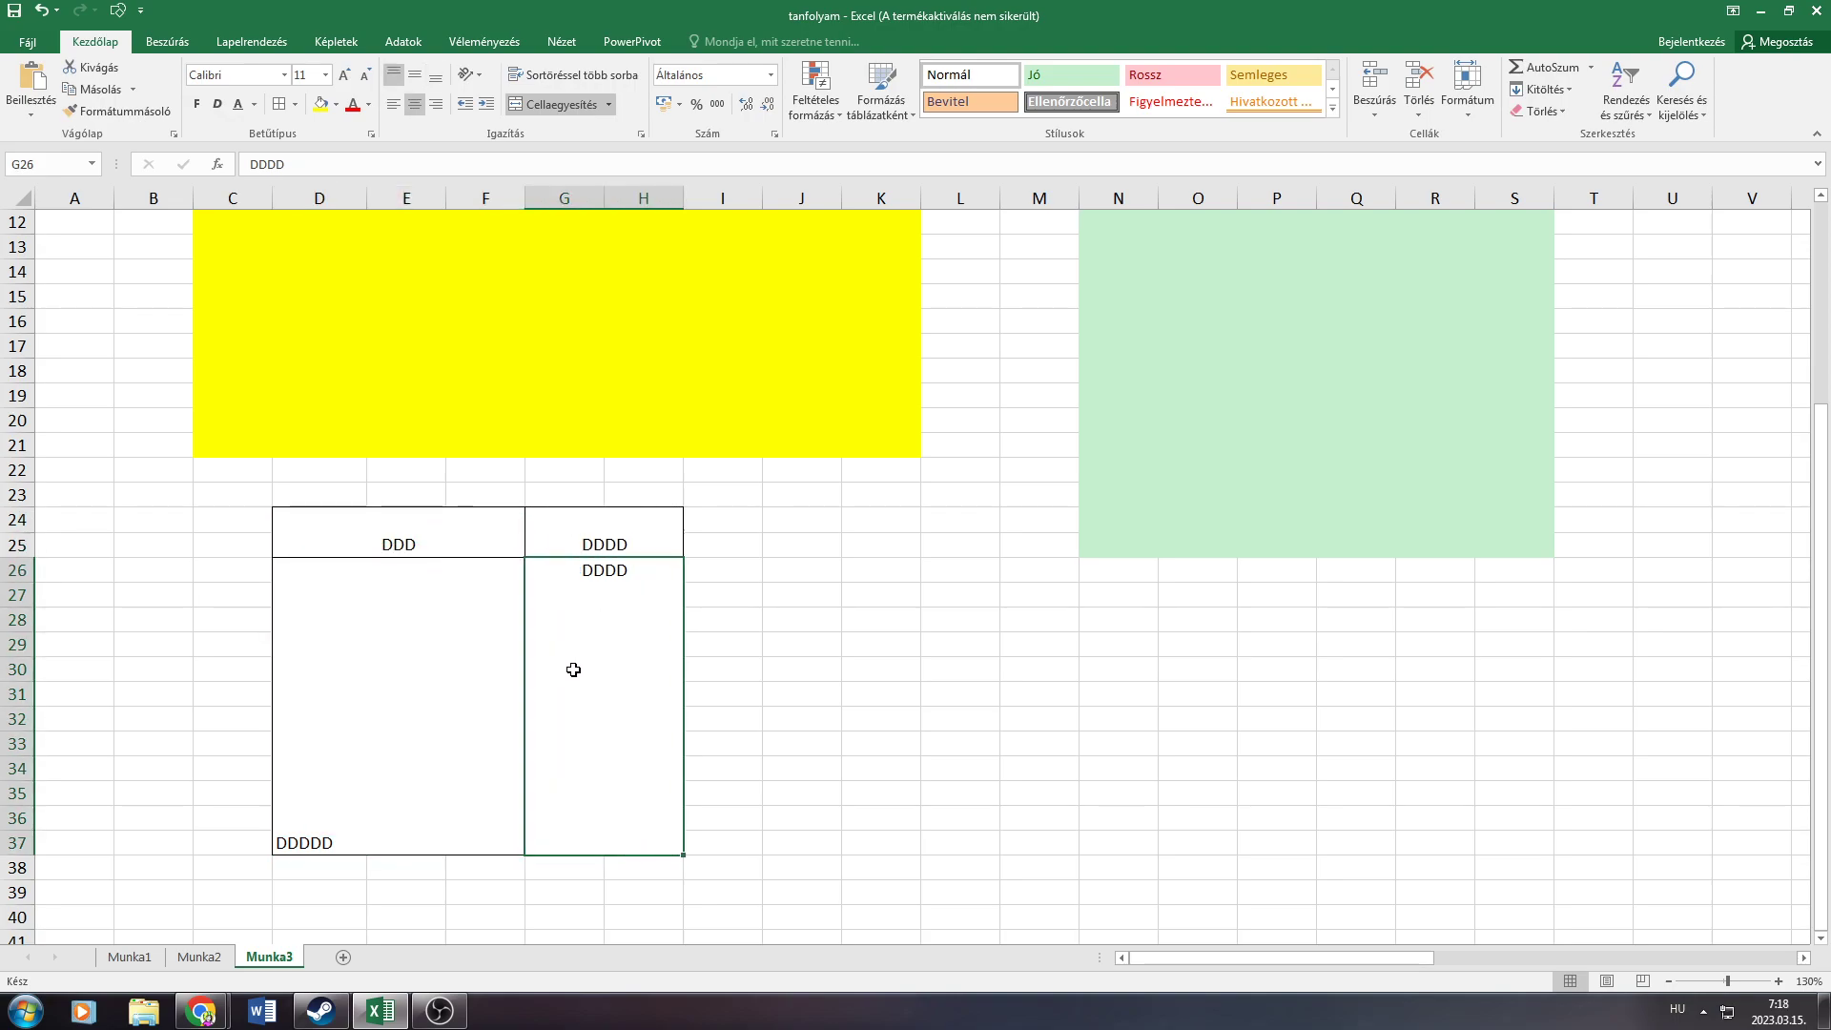
{"action": "left_click", "coordinate": [496, 601]}
{"action": "left_click", "coordinate": [298, 105]}
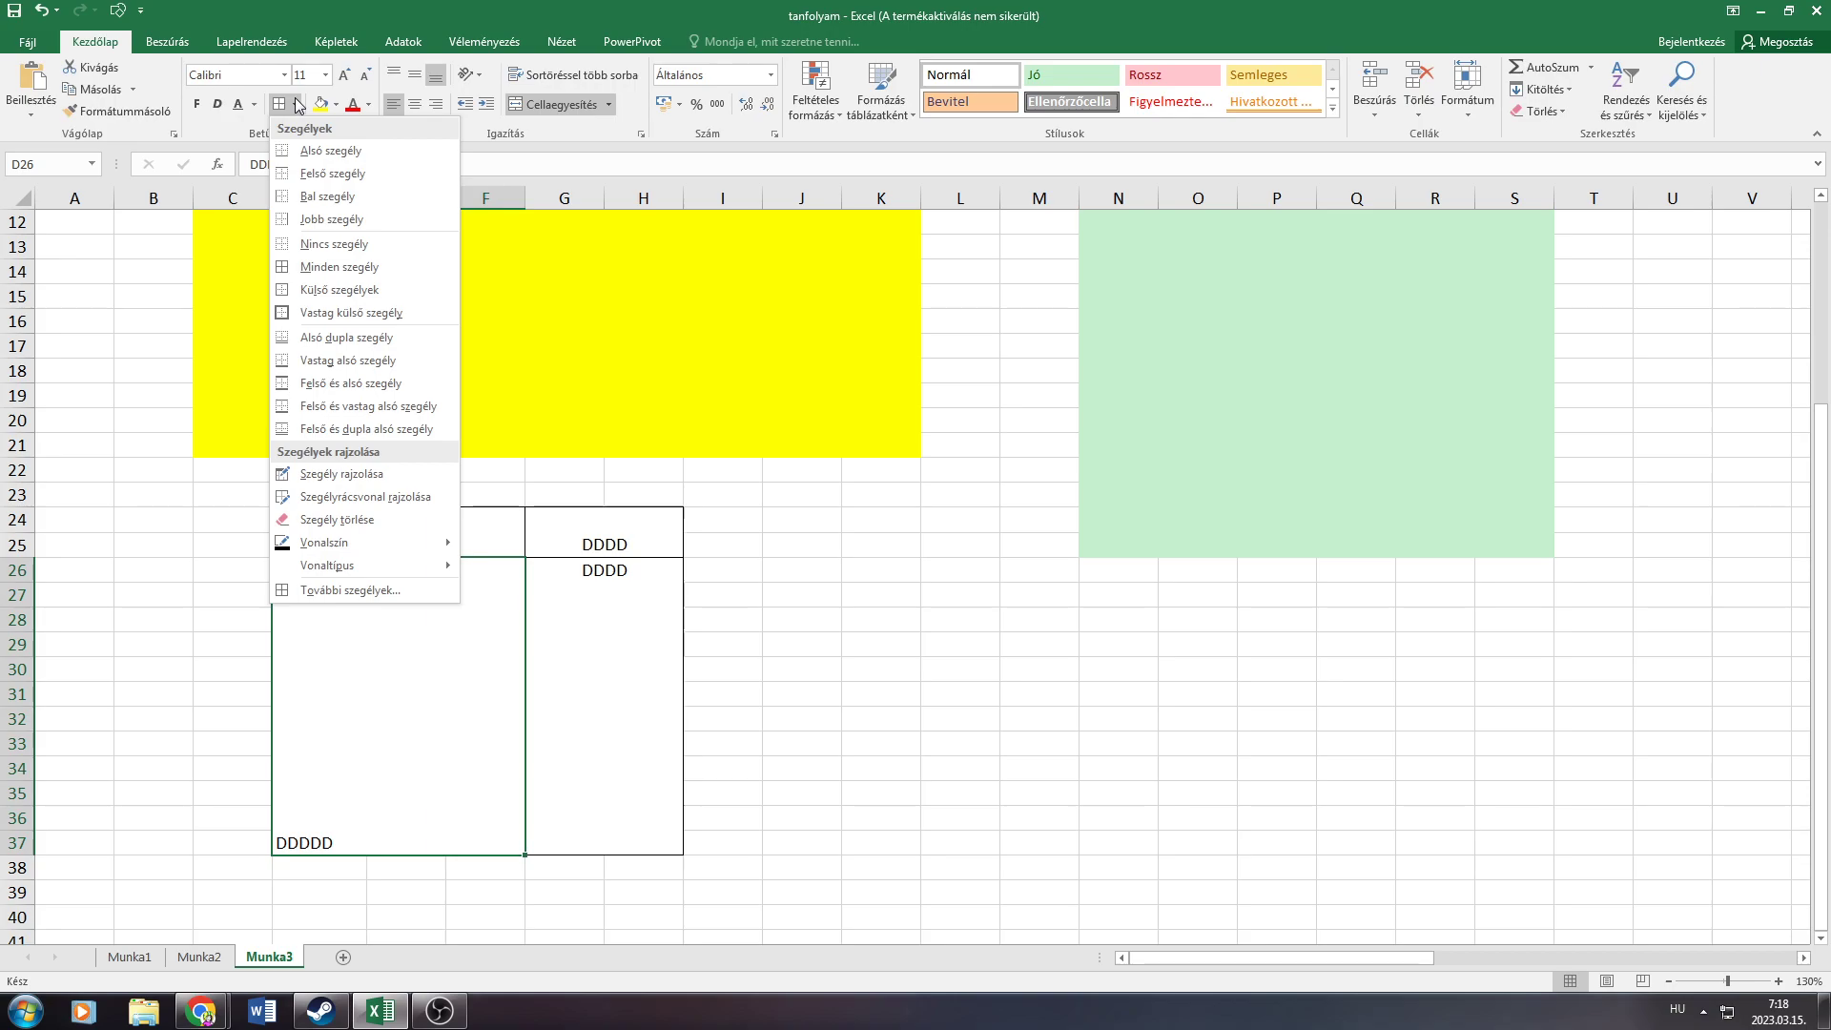
{"action": "left_click", "coordinate": [318, 319]}
{"action": "left_click", "coordinate": [589, 675]}
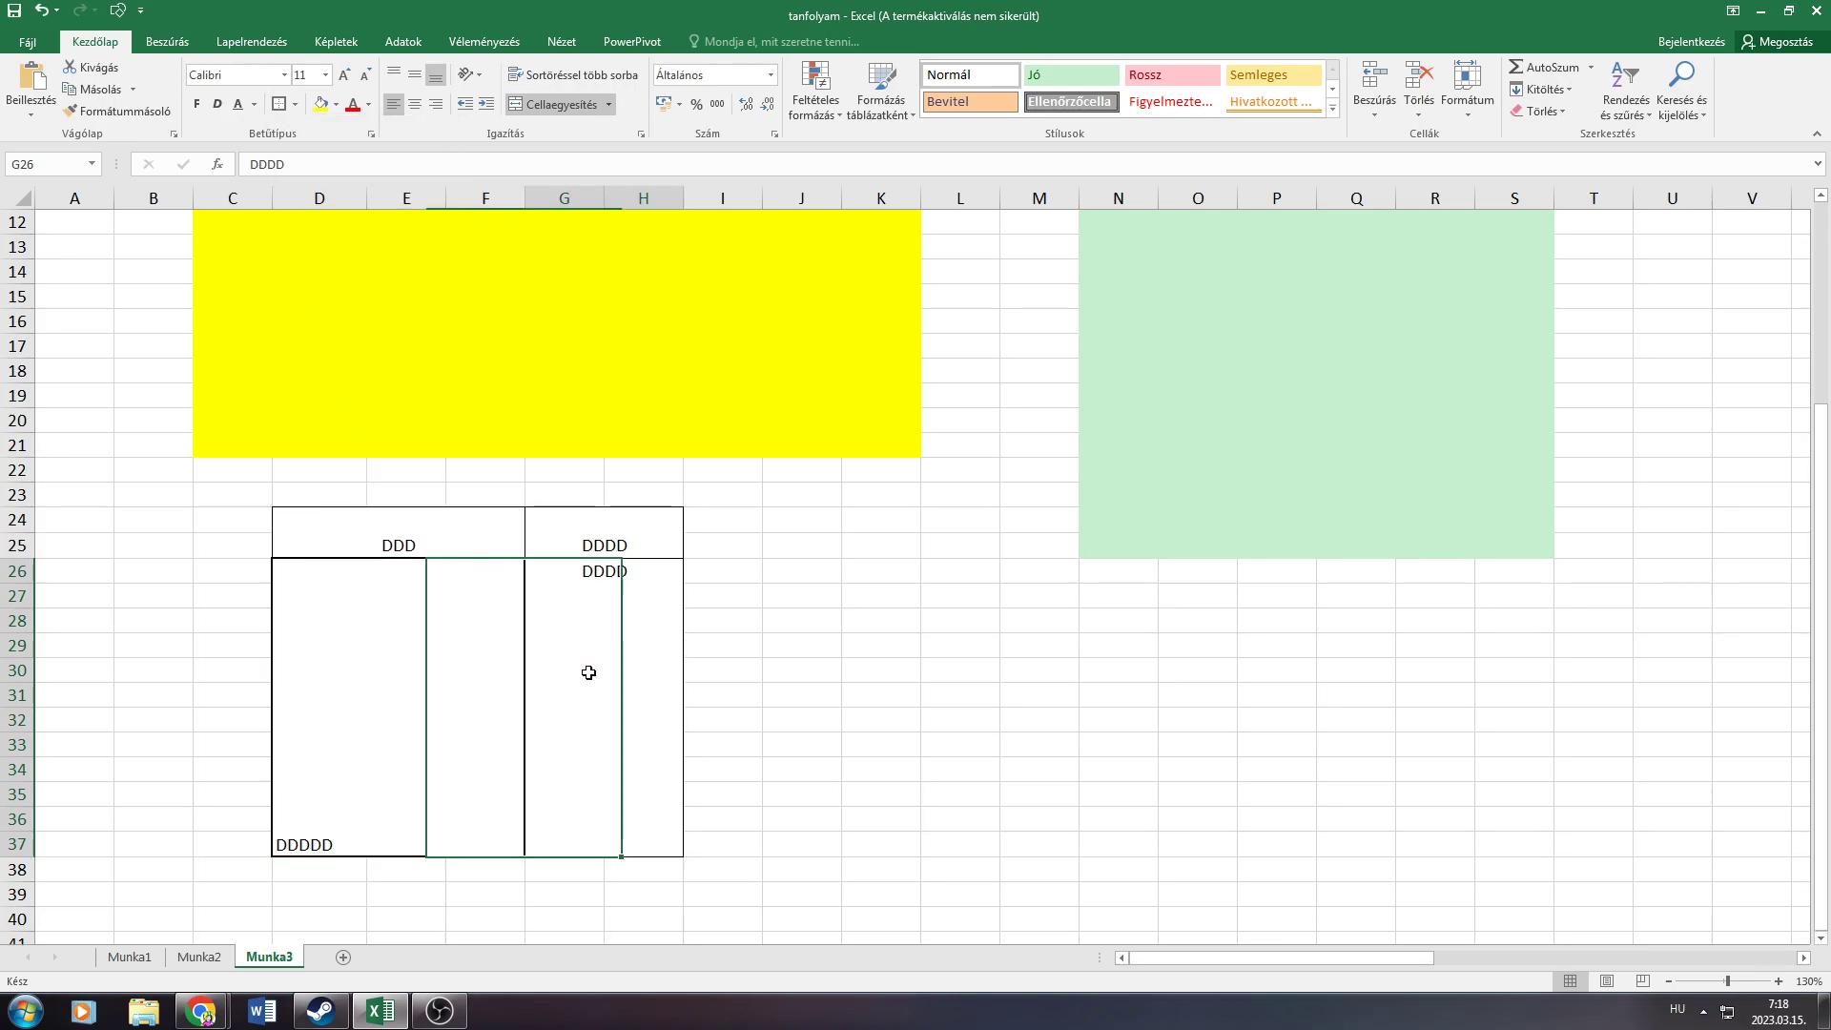
Rotate the DDDD text in merged cell G26 to 45 degrees through Format Cells alignment
{"action": "right_click", "coordinate": [601, 692]}
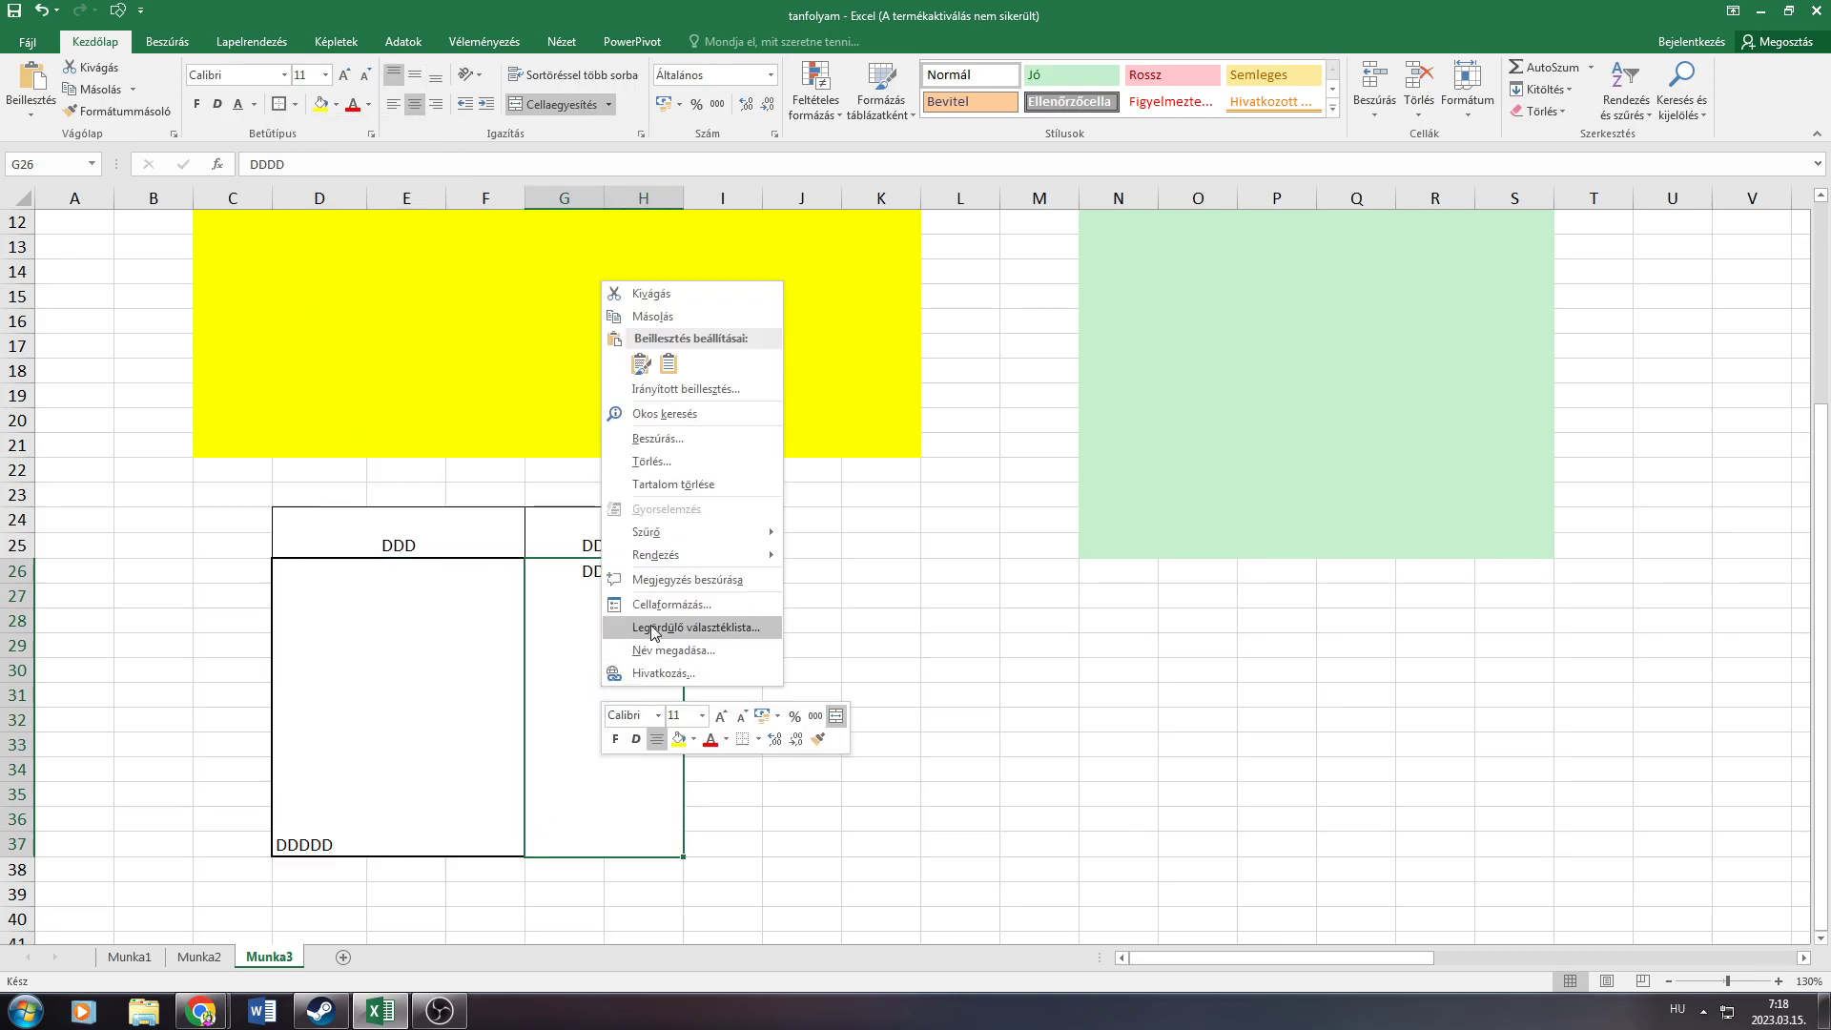
{"action": "left_click", "coordinate": [653, 603]}
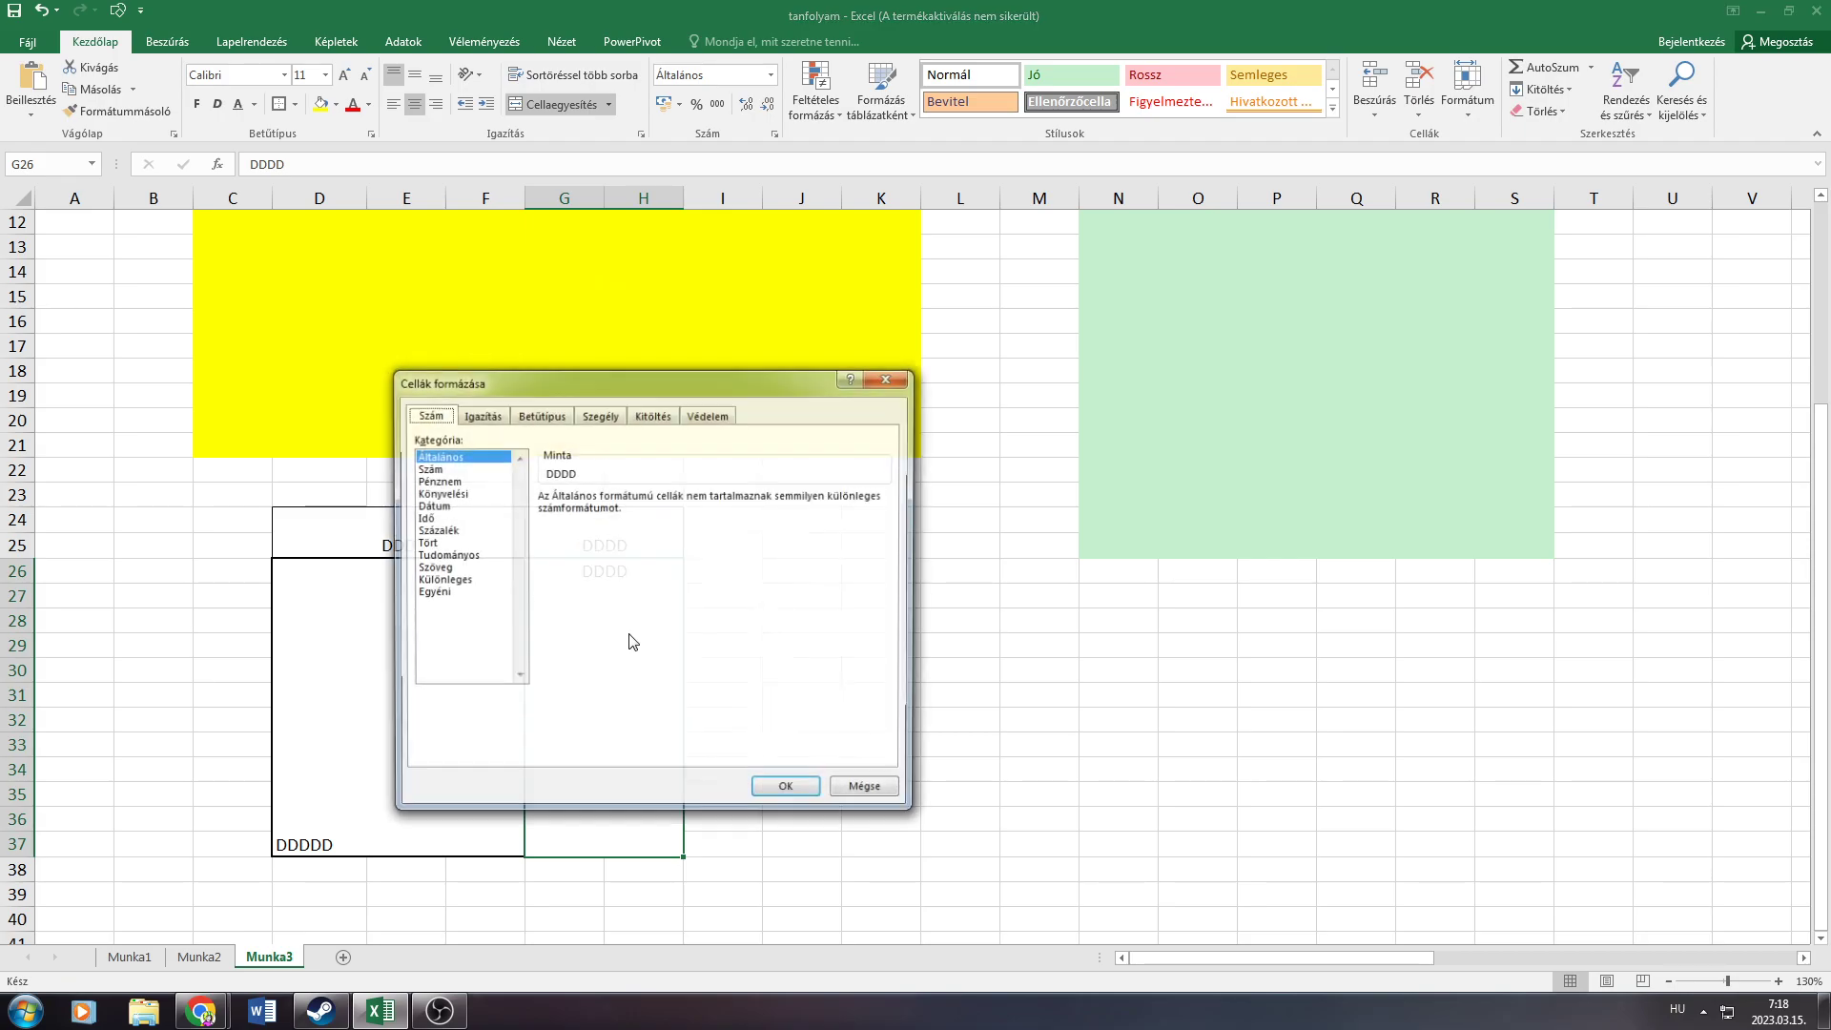
{"action": "left_click", "coordinate": [483, 418]}
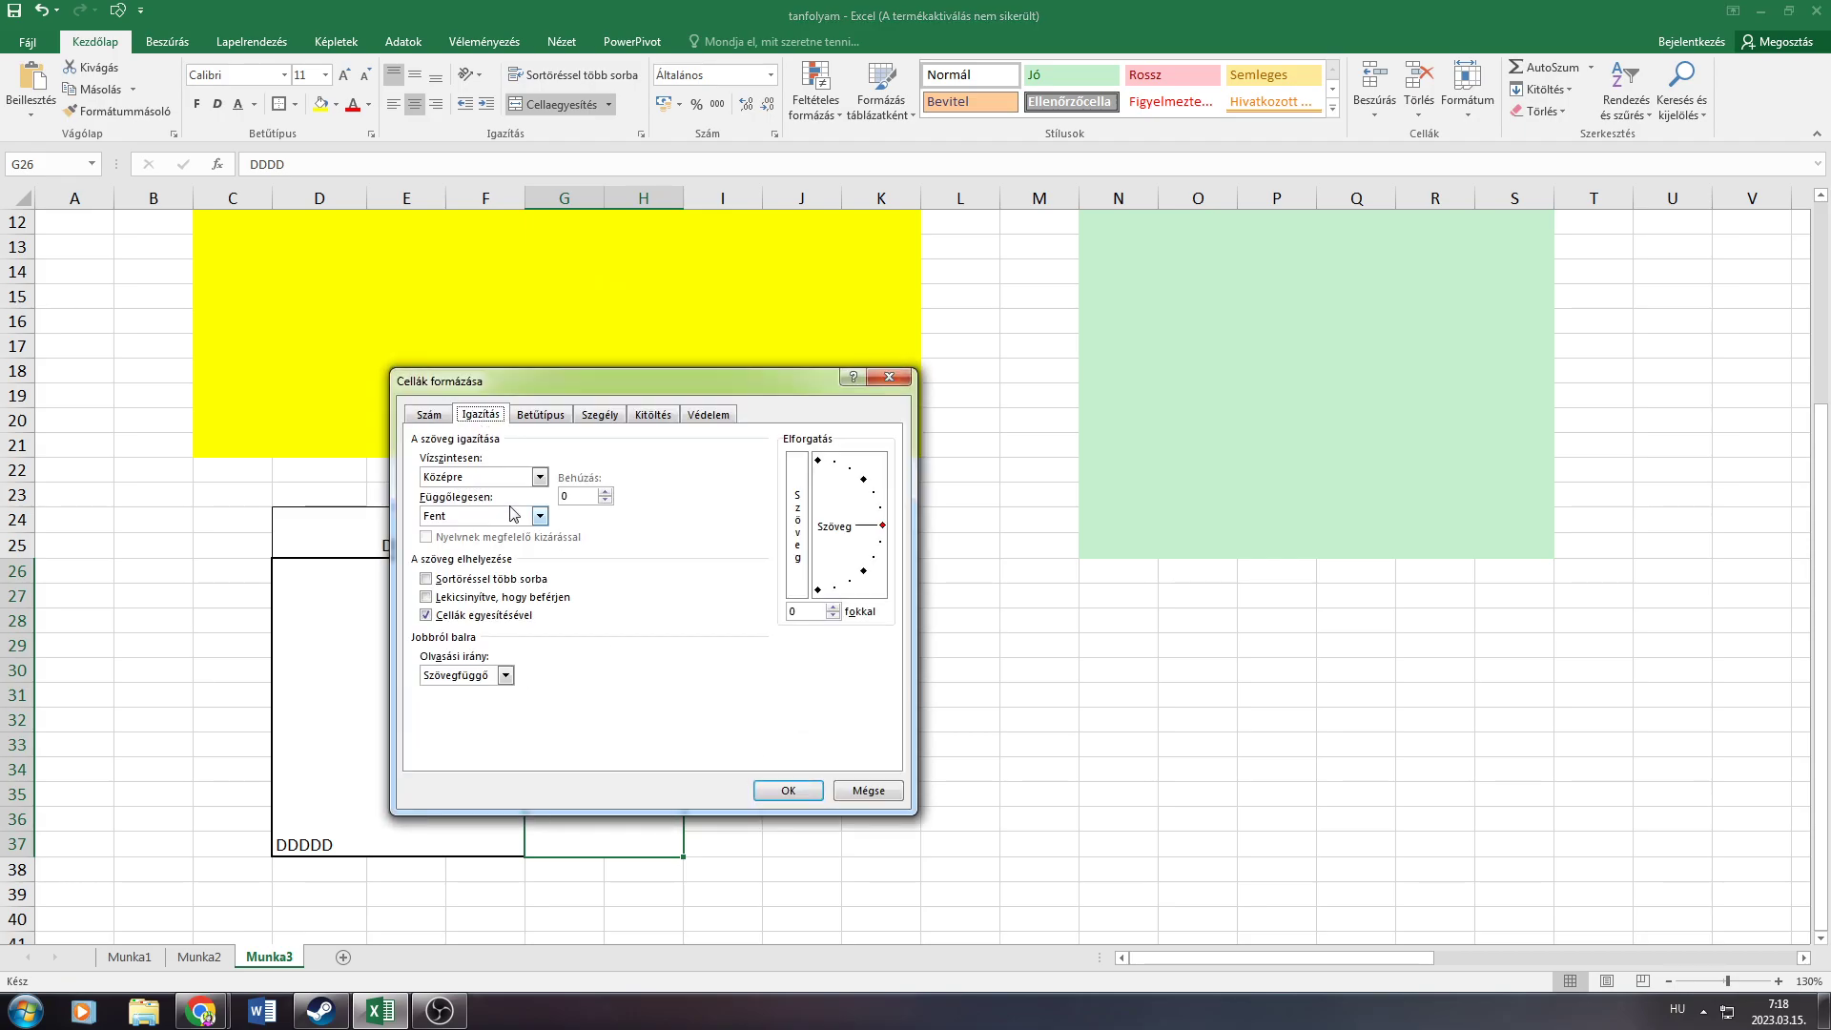
{"action": "left_click", "coordinate": [541, 417]}
{"action": "left_click", "coordinate": [495, 420]}
{"action": "left_click", "coordinate": [863, 479]}
{"action": "left_click", "coordinate": [788, 790]}
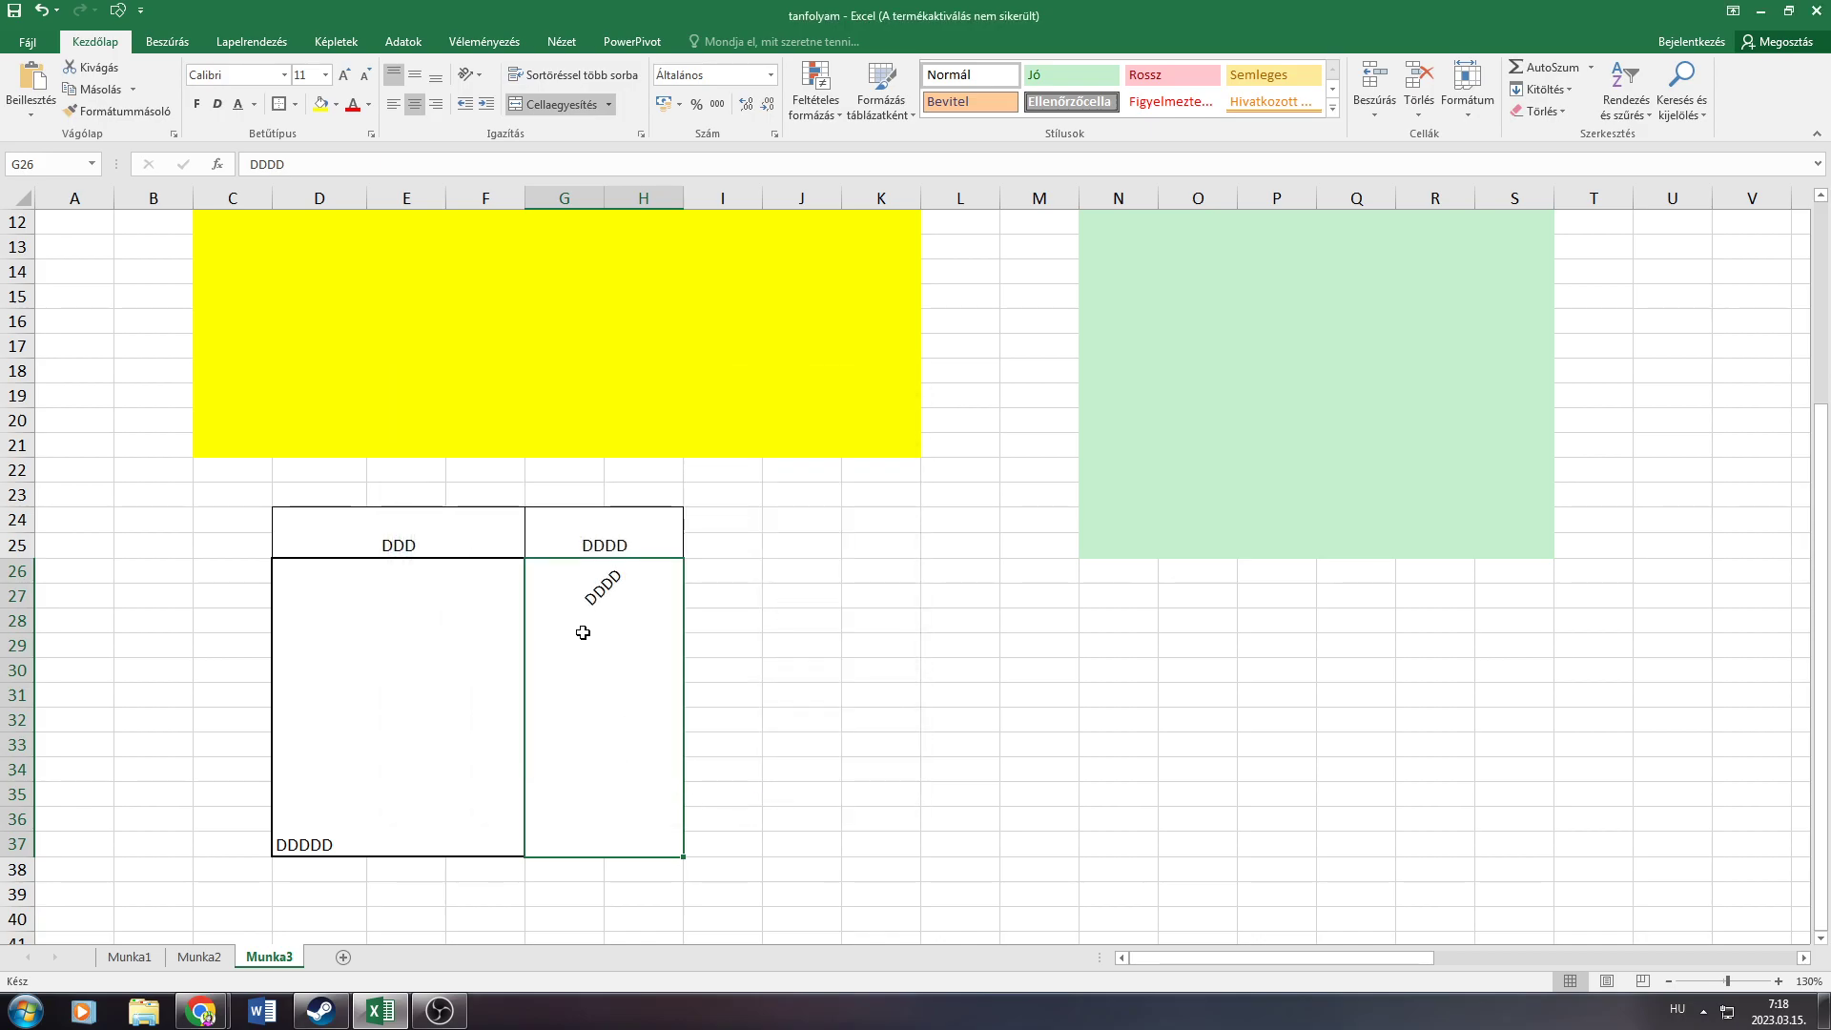
{"action": "left_click", "coordinate": [565, 540]}
Open Format Cells for the DDDDD block, toggling text wrapping on and back off
{"action": "left_click", "coordinate": [372, 621]}
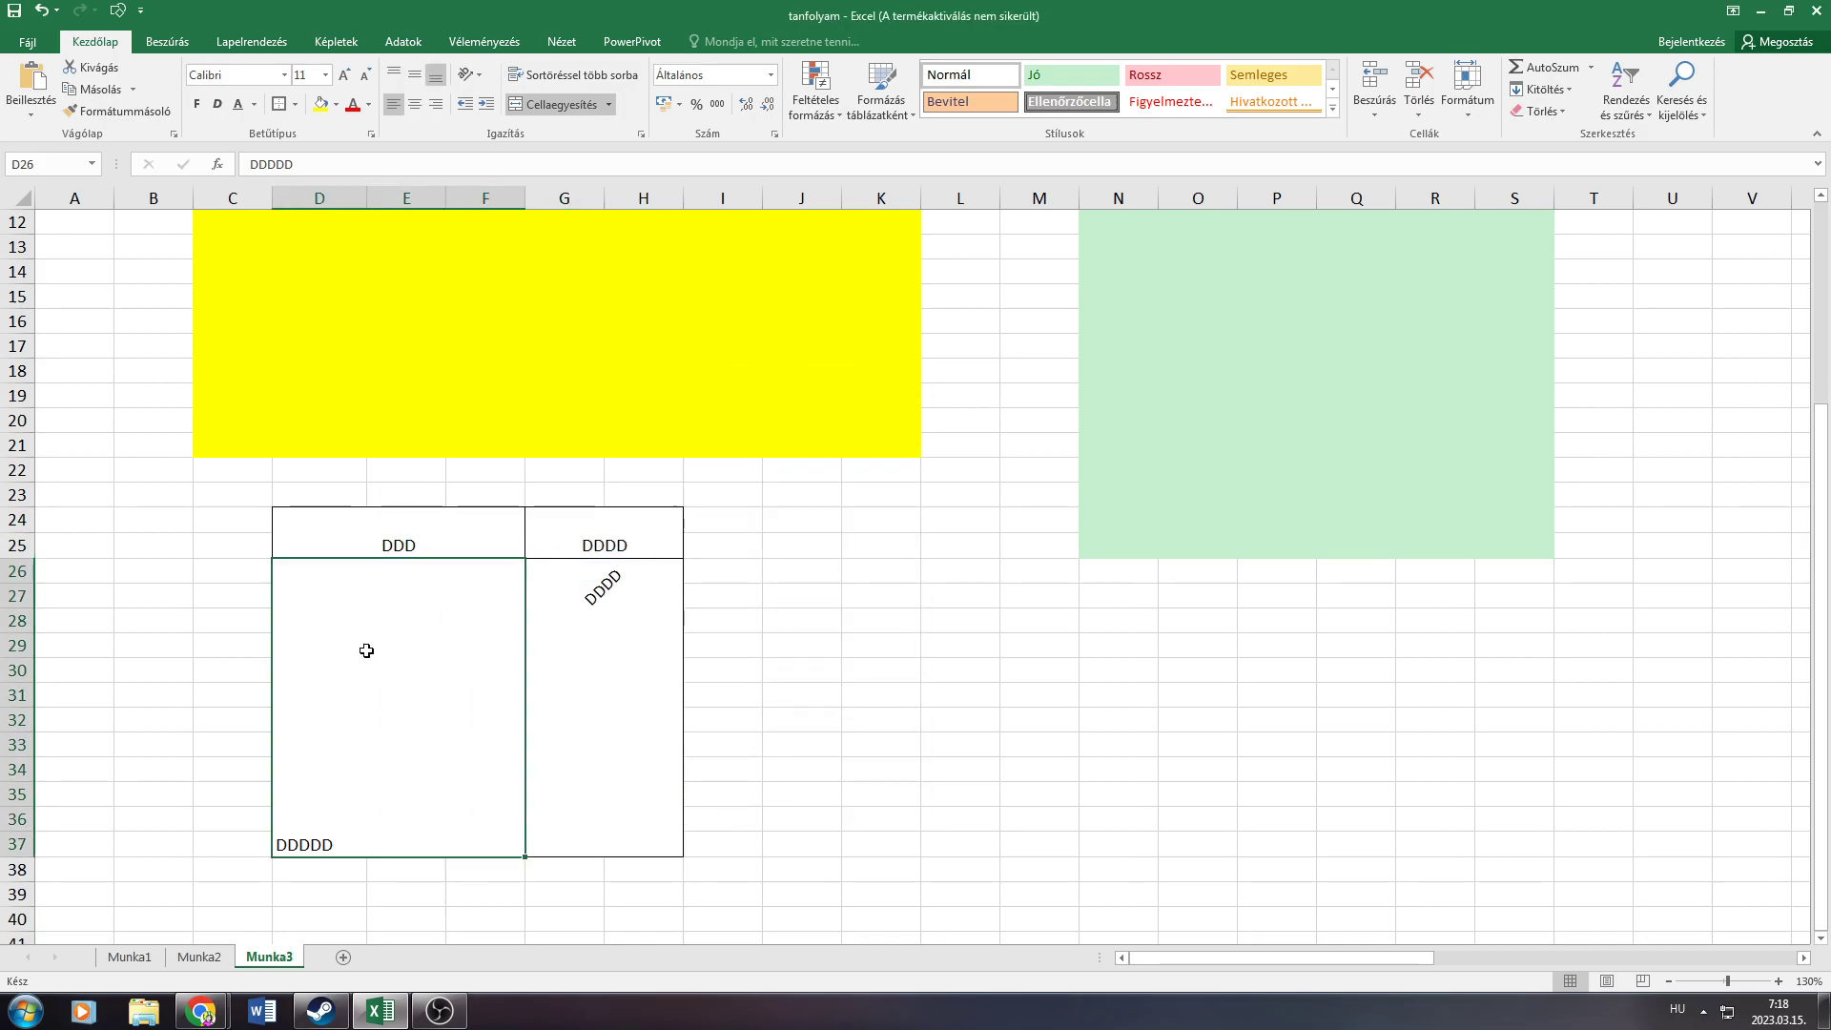
{"action": "right_click", "coordinate": [365, 648]}
{"action": "left_click", "coordinate": [427, 573]}
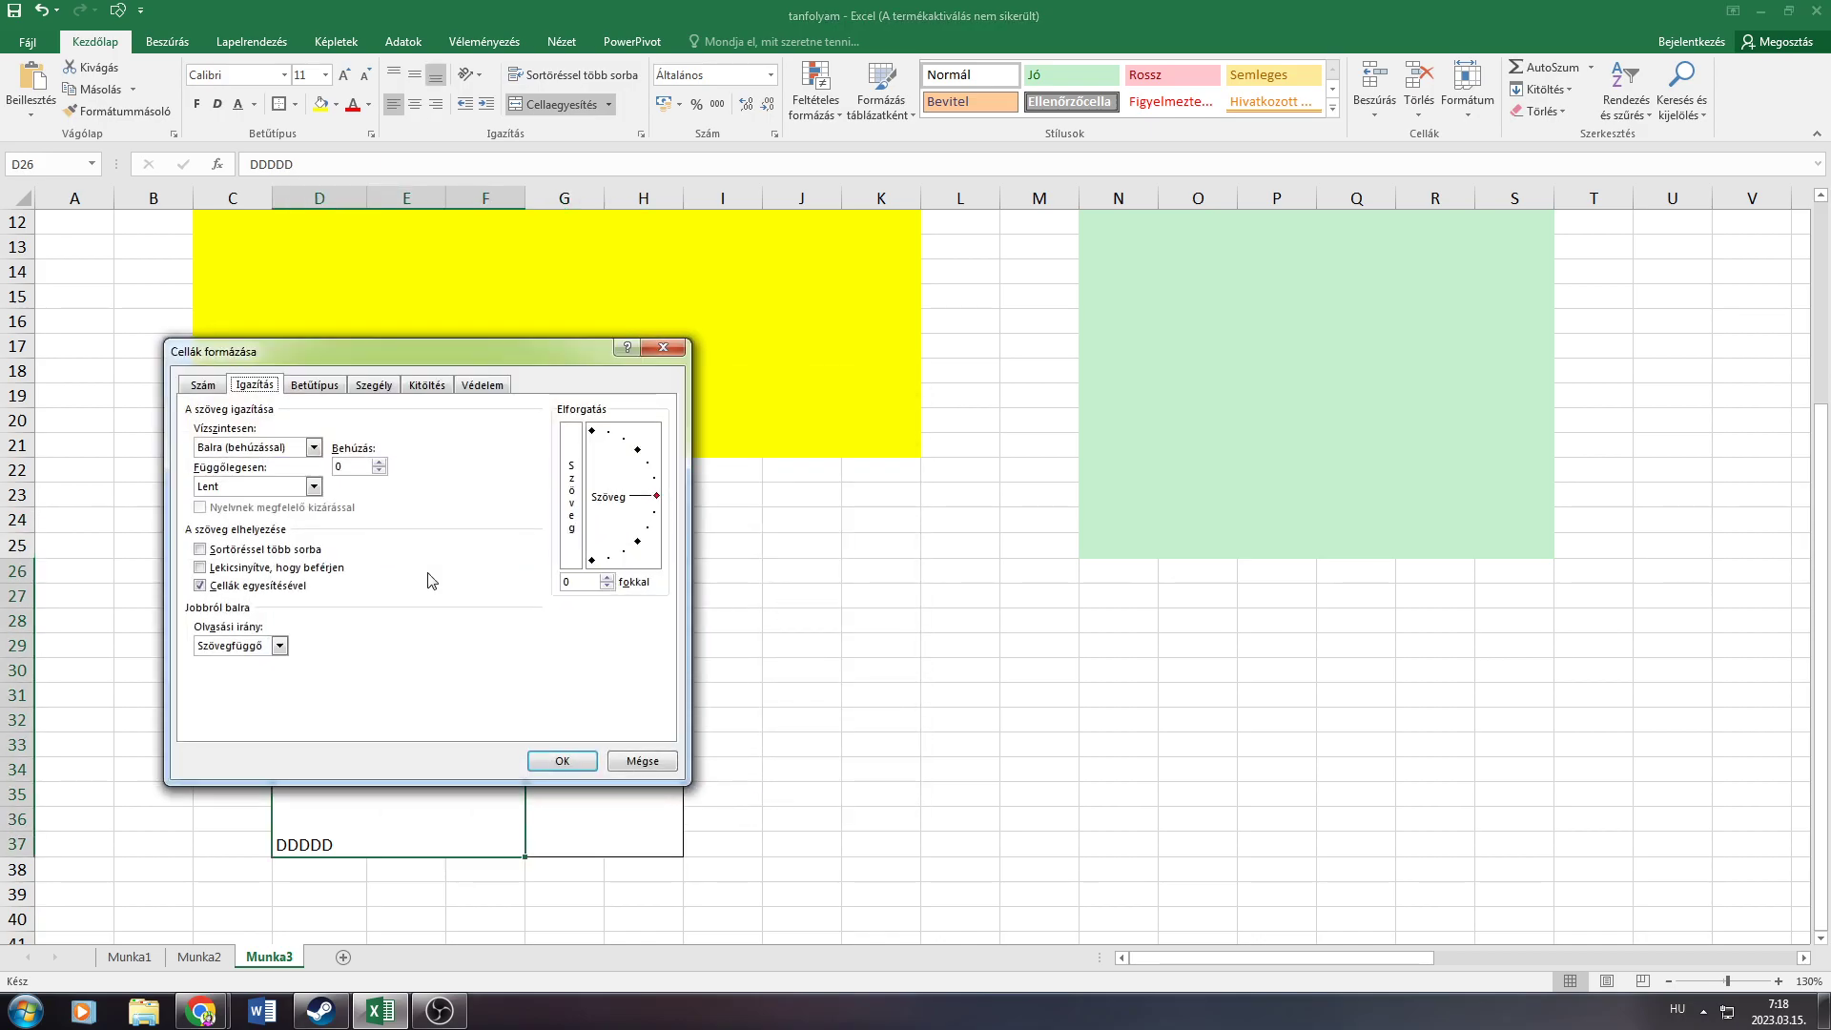
{"action": "left_click", "coordinate": [200, 550]}
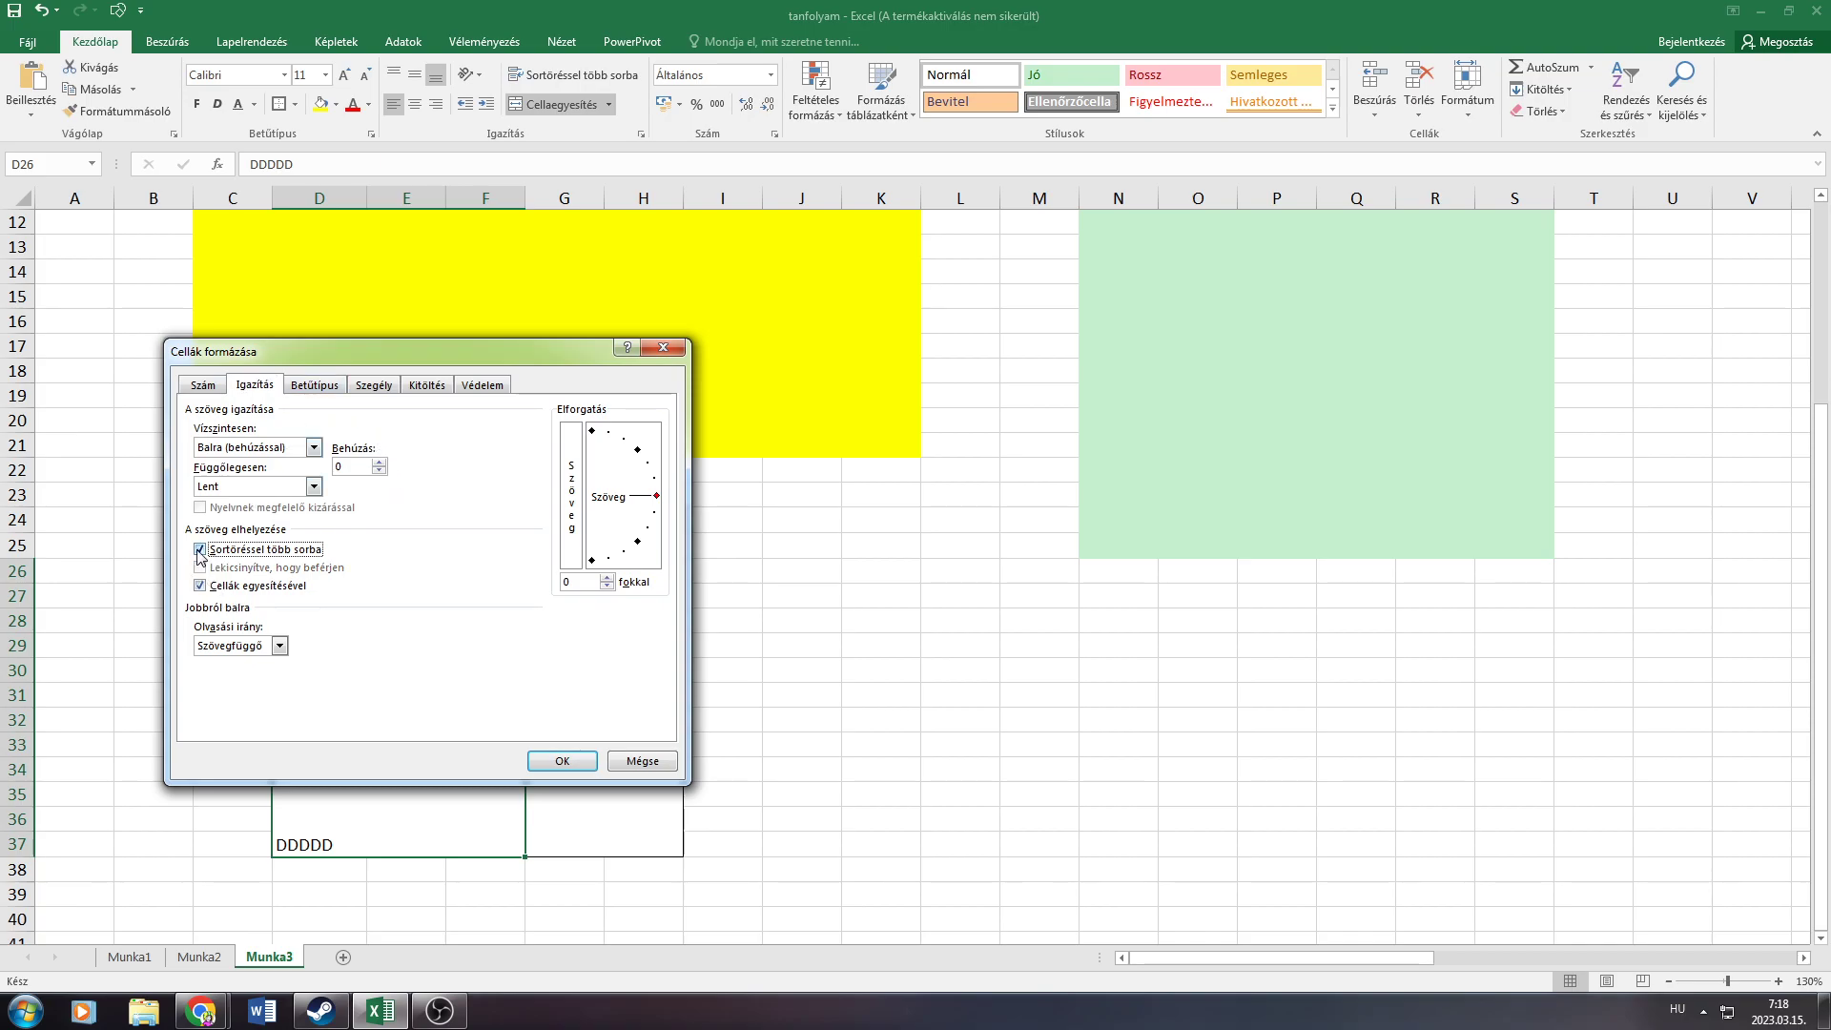
{"action": "left_click", "coordinate": [201, 549]}
{"action": "left_click", "coordinate": [200, 568]}
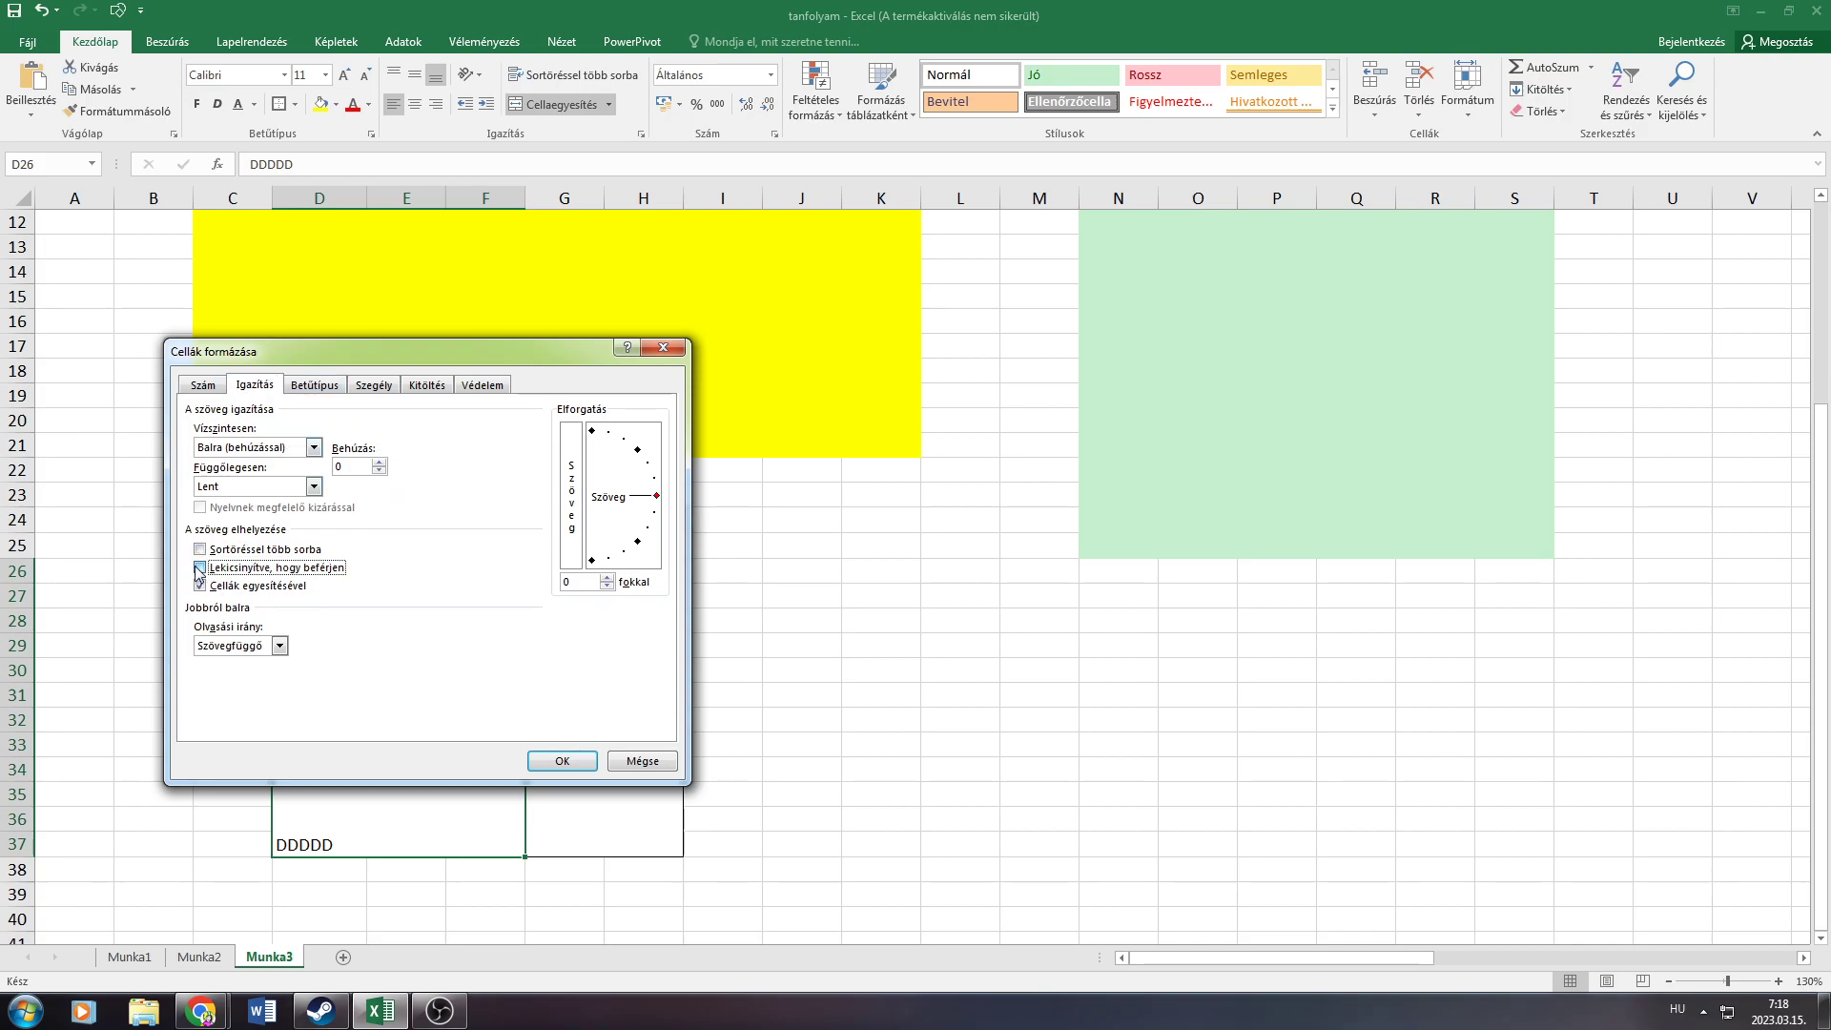
{"action": "left_click", "coordinate": [316, 385]}
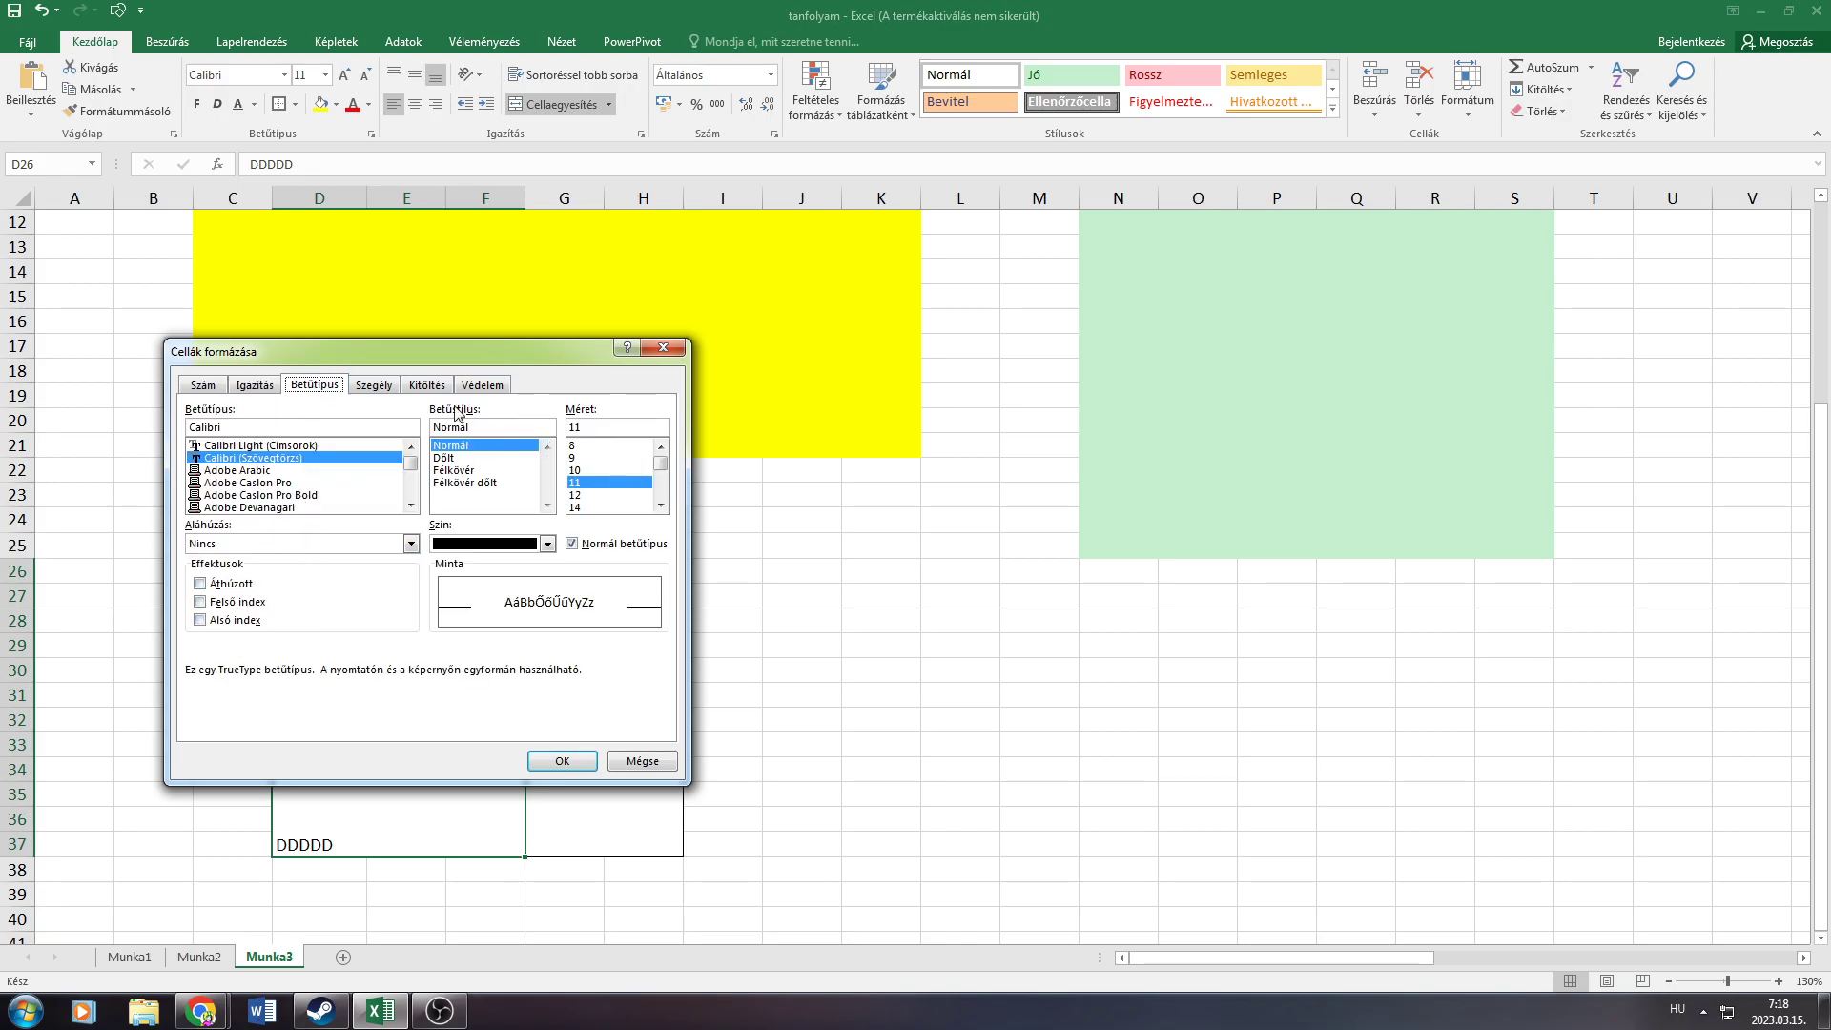
Give the DDDDD block a dash-dot left, dash-dot-dot top and double bottom border
{"action": "left_click", "coordinate": [374, 385]}
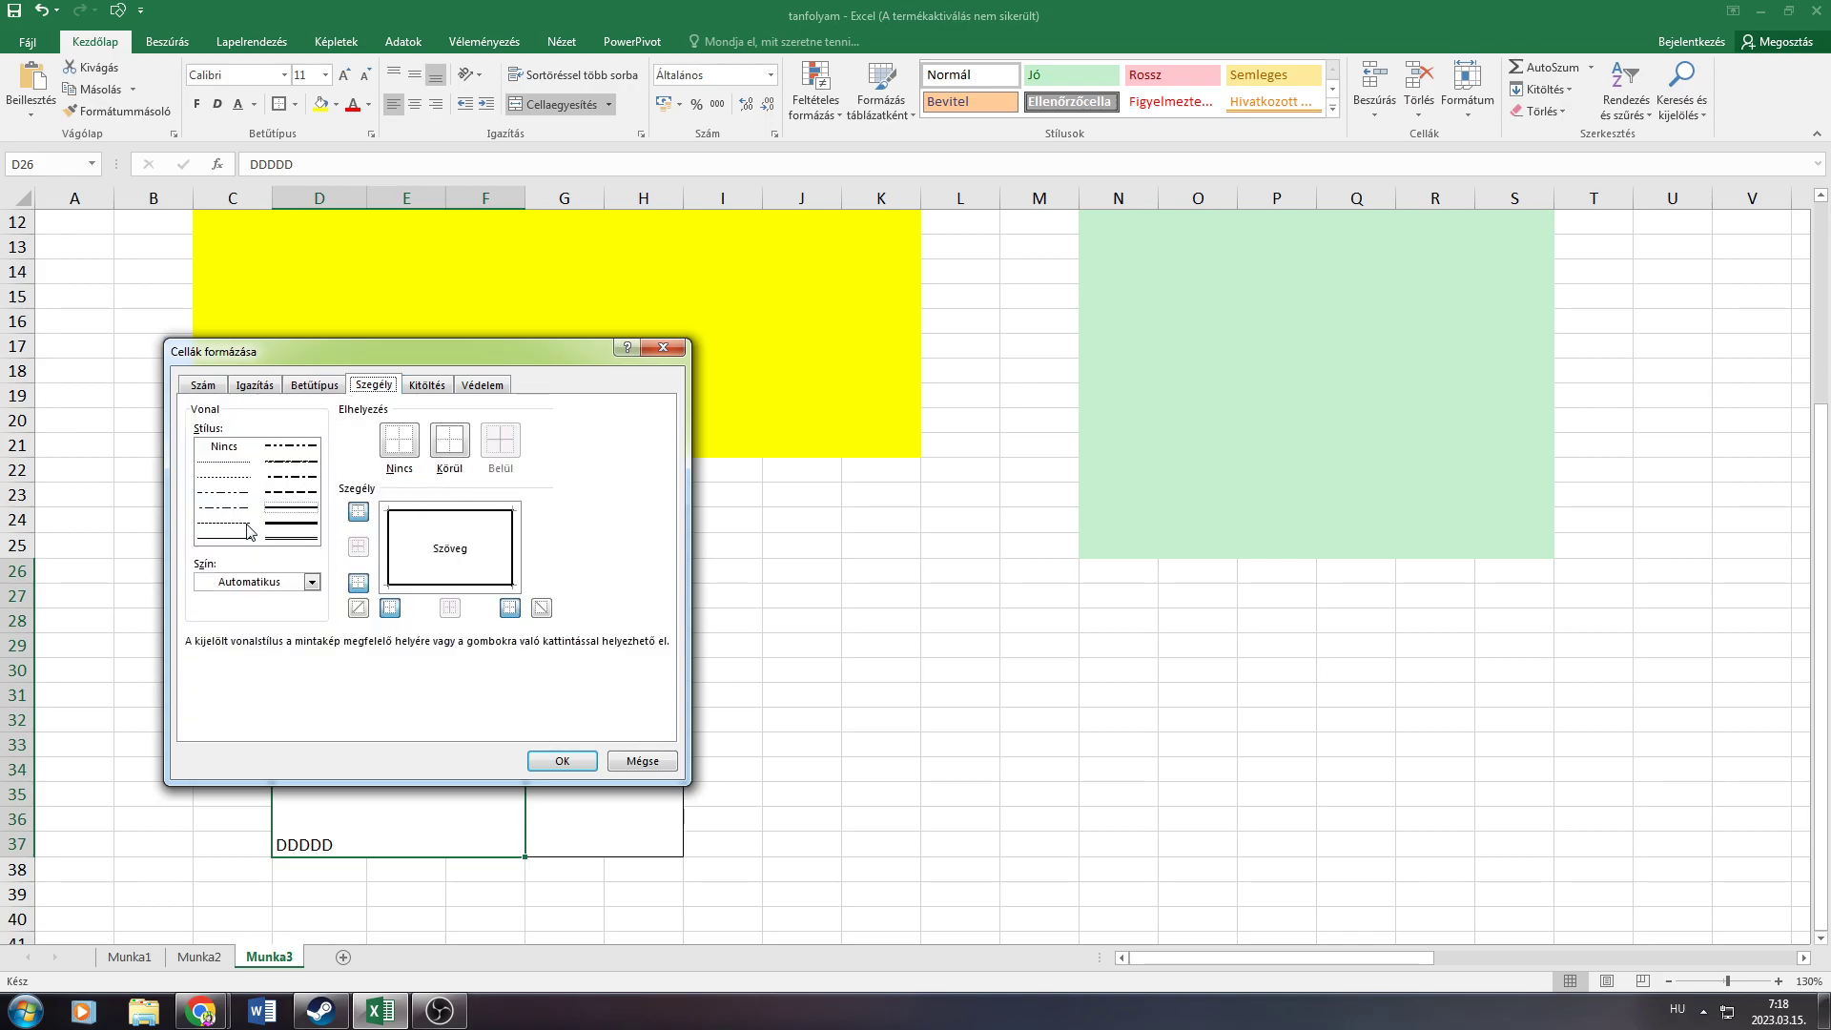
{"action": "left_click", "coordinate": [385, 543]}
{"action": "left_click", "coordinate": [223, 492]}
{"action": "left_click", "coordinate": [389, 545]}
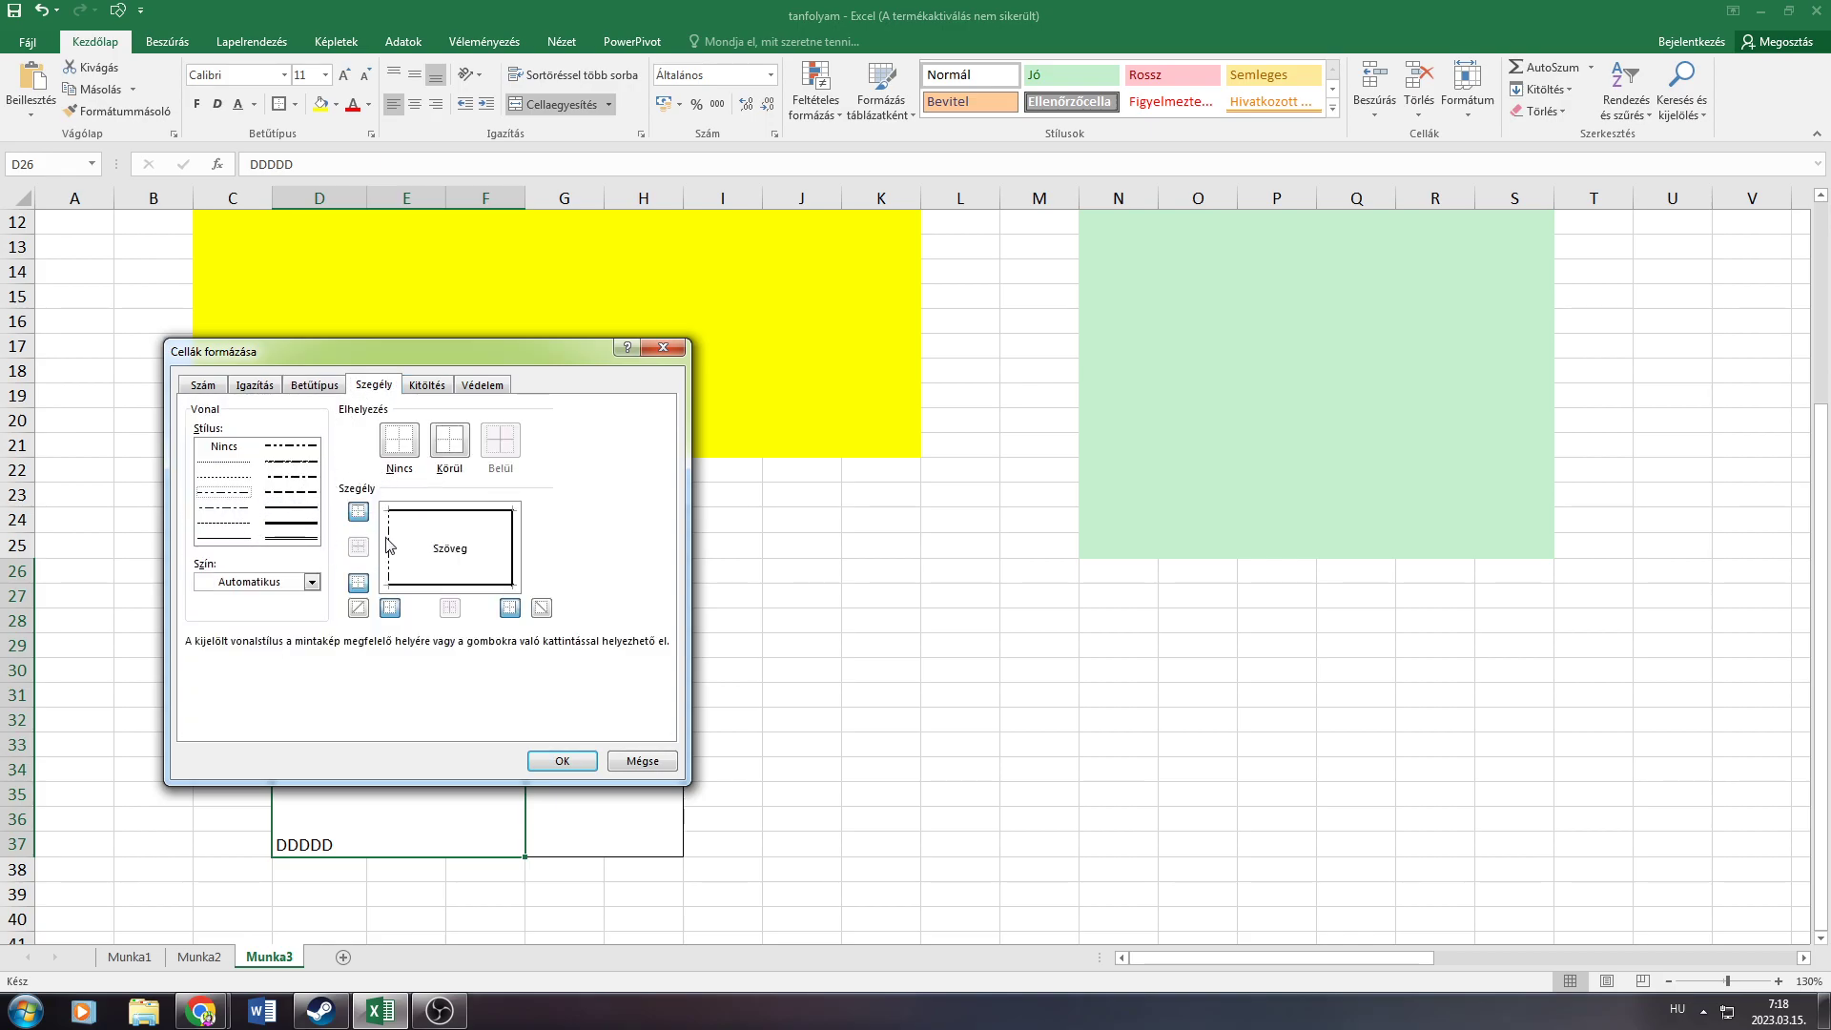
{"action": "left_click", "coordinate": [288, 478]}
{"action": "left_click", "coordinate": [472, 515]}
{"action": "left_click", "coordinate": [285, 524]}
{"action": "left_click", "coordinate": [439, 586]}
Choose red as the DDDDD block's background fill
{"action": "left_click", "coordinate": [426, 384]}
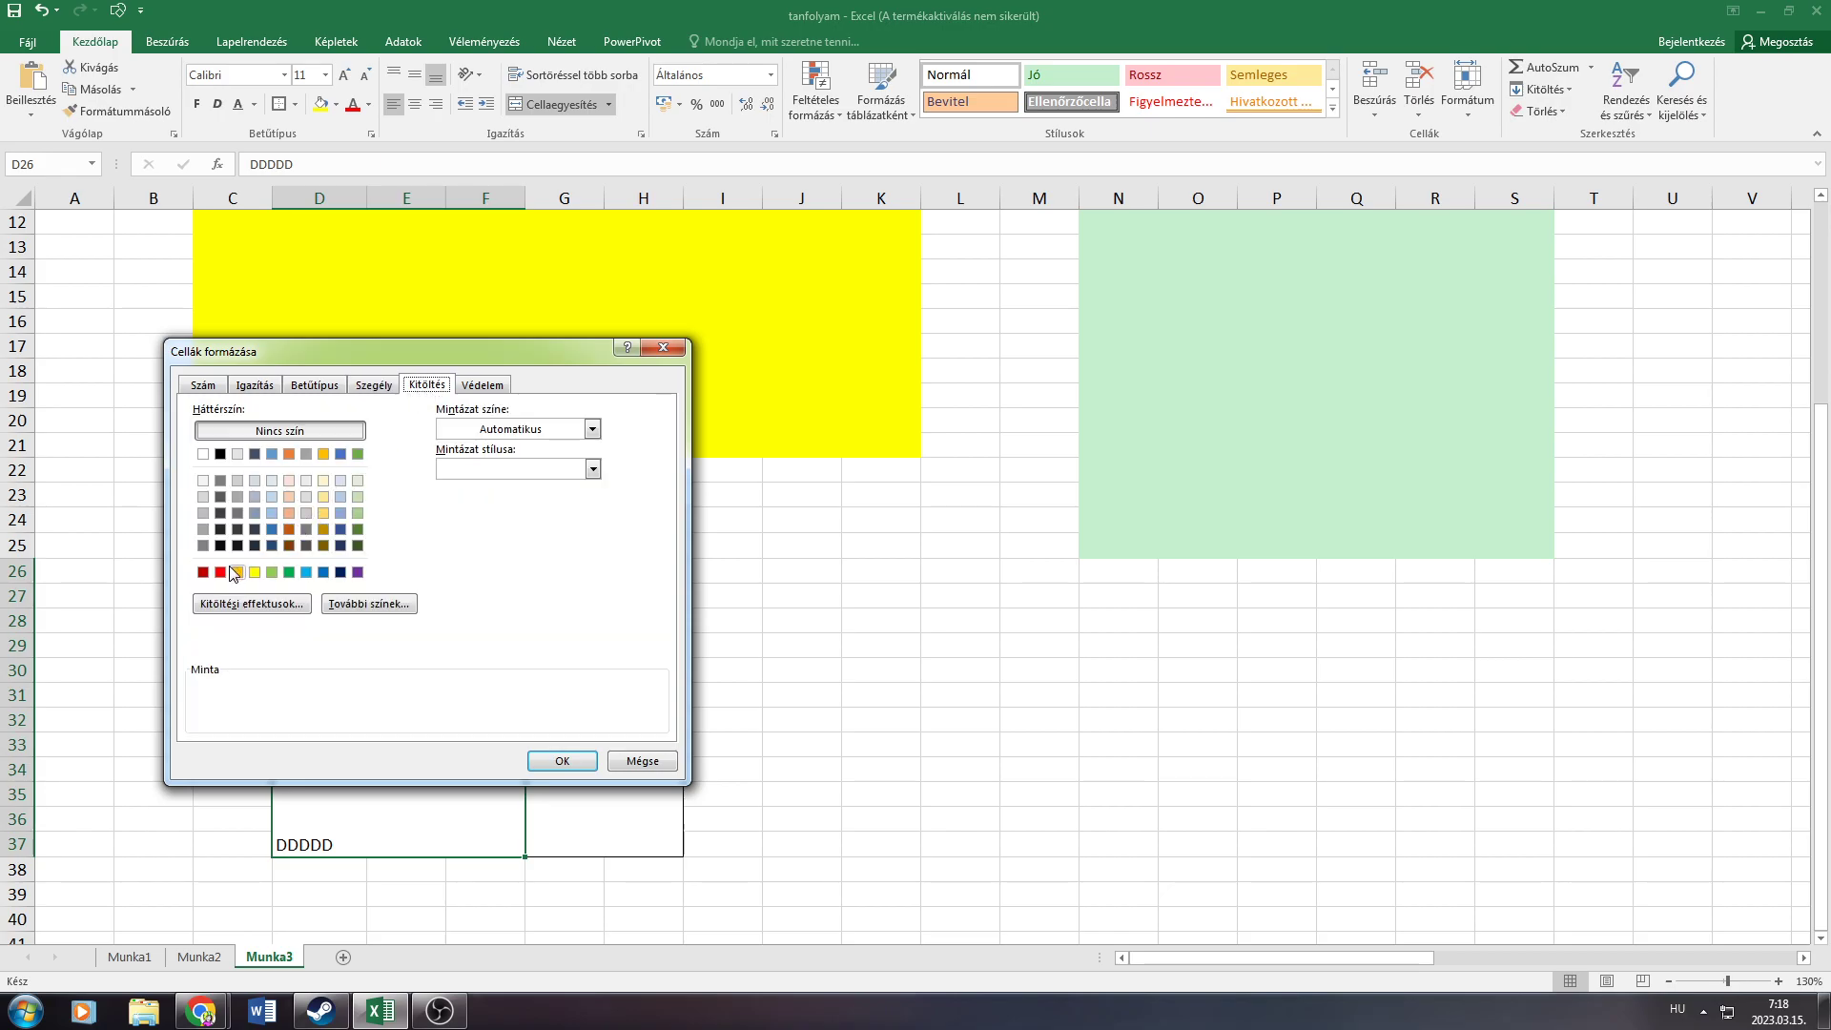
{"action": "left_click", "coordinate": [220, 572]}
{"action": "left_click", "coordinate": [468, 386]}
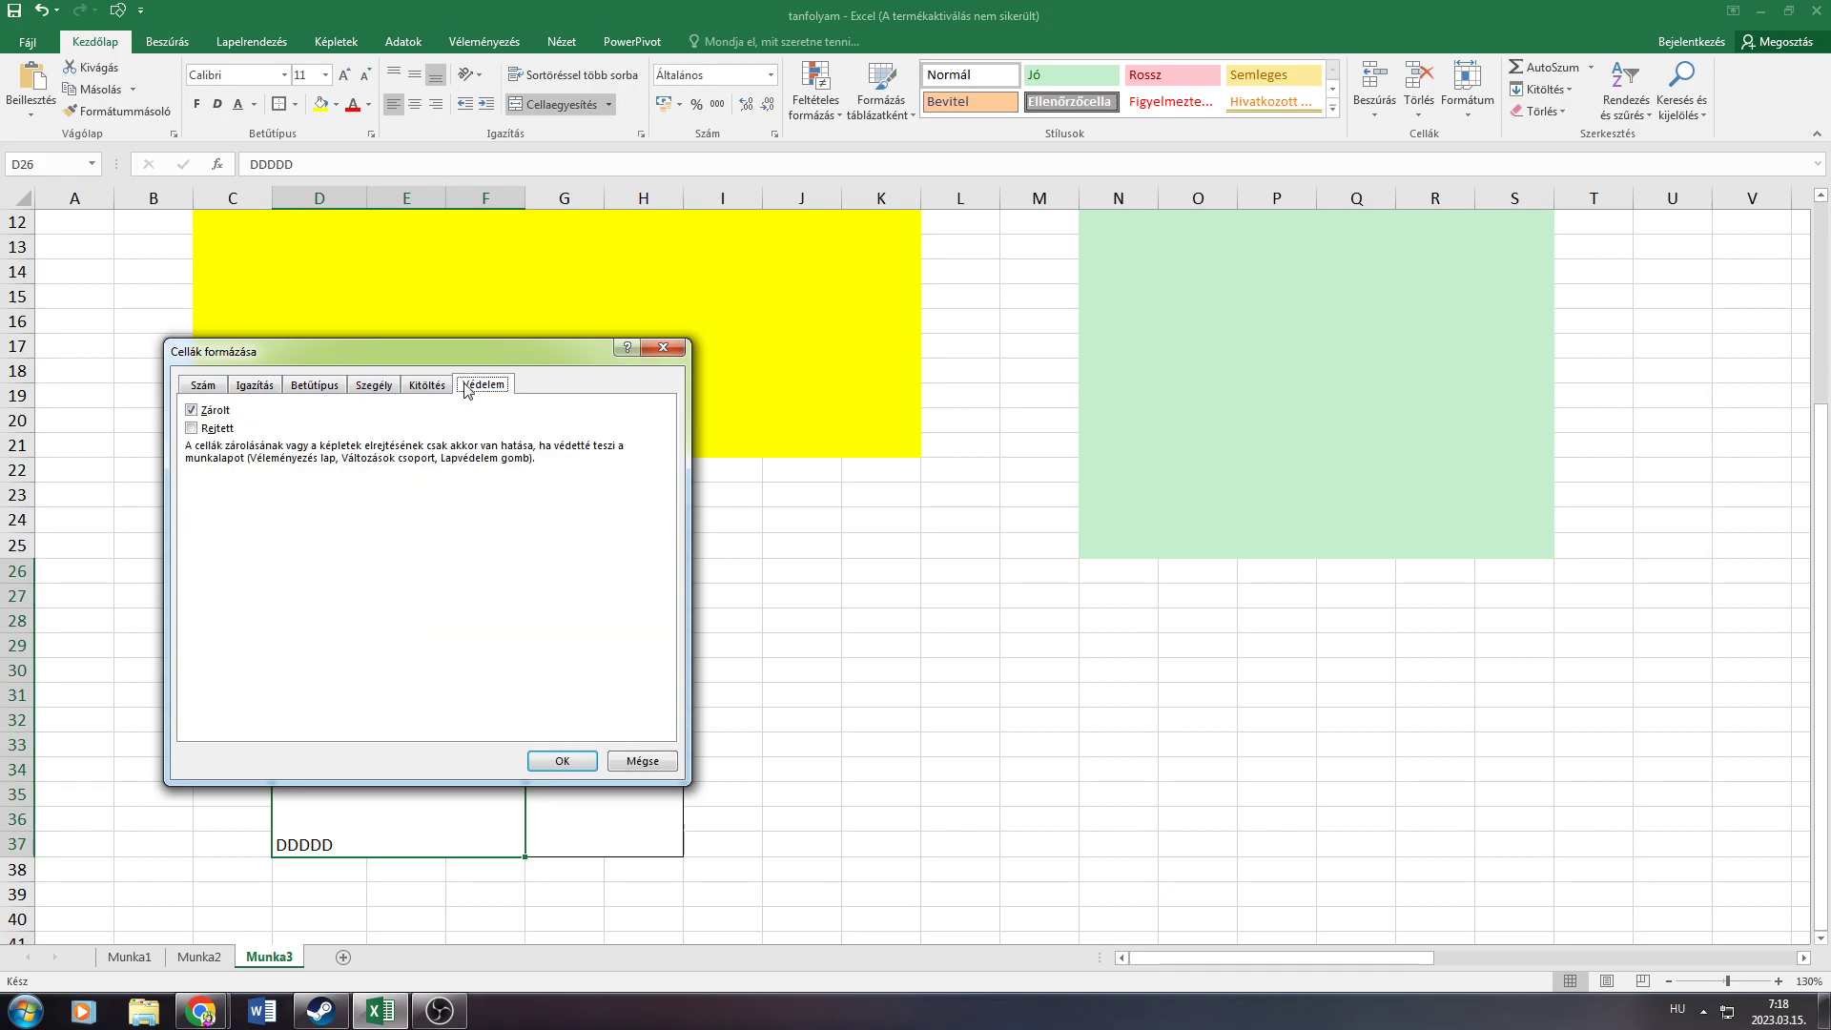
Apply the red fill and borders to the DDDDD block and view the result
{"action": "left_click", "coordinate": [563, 760]}
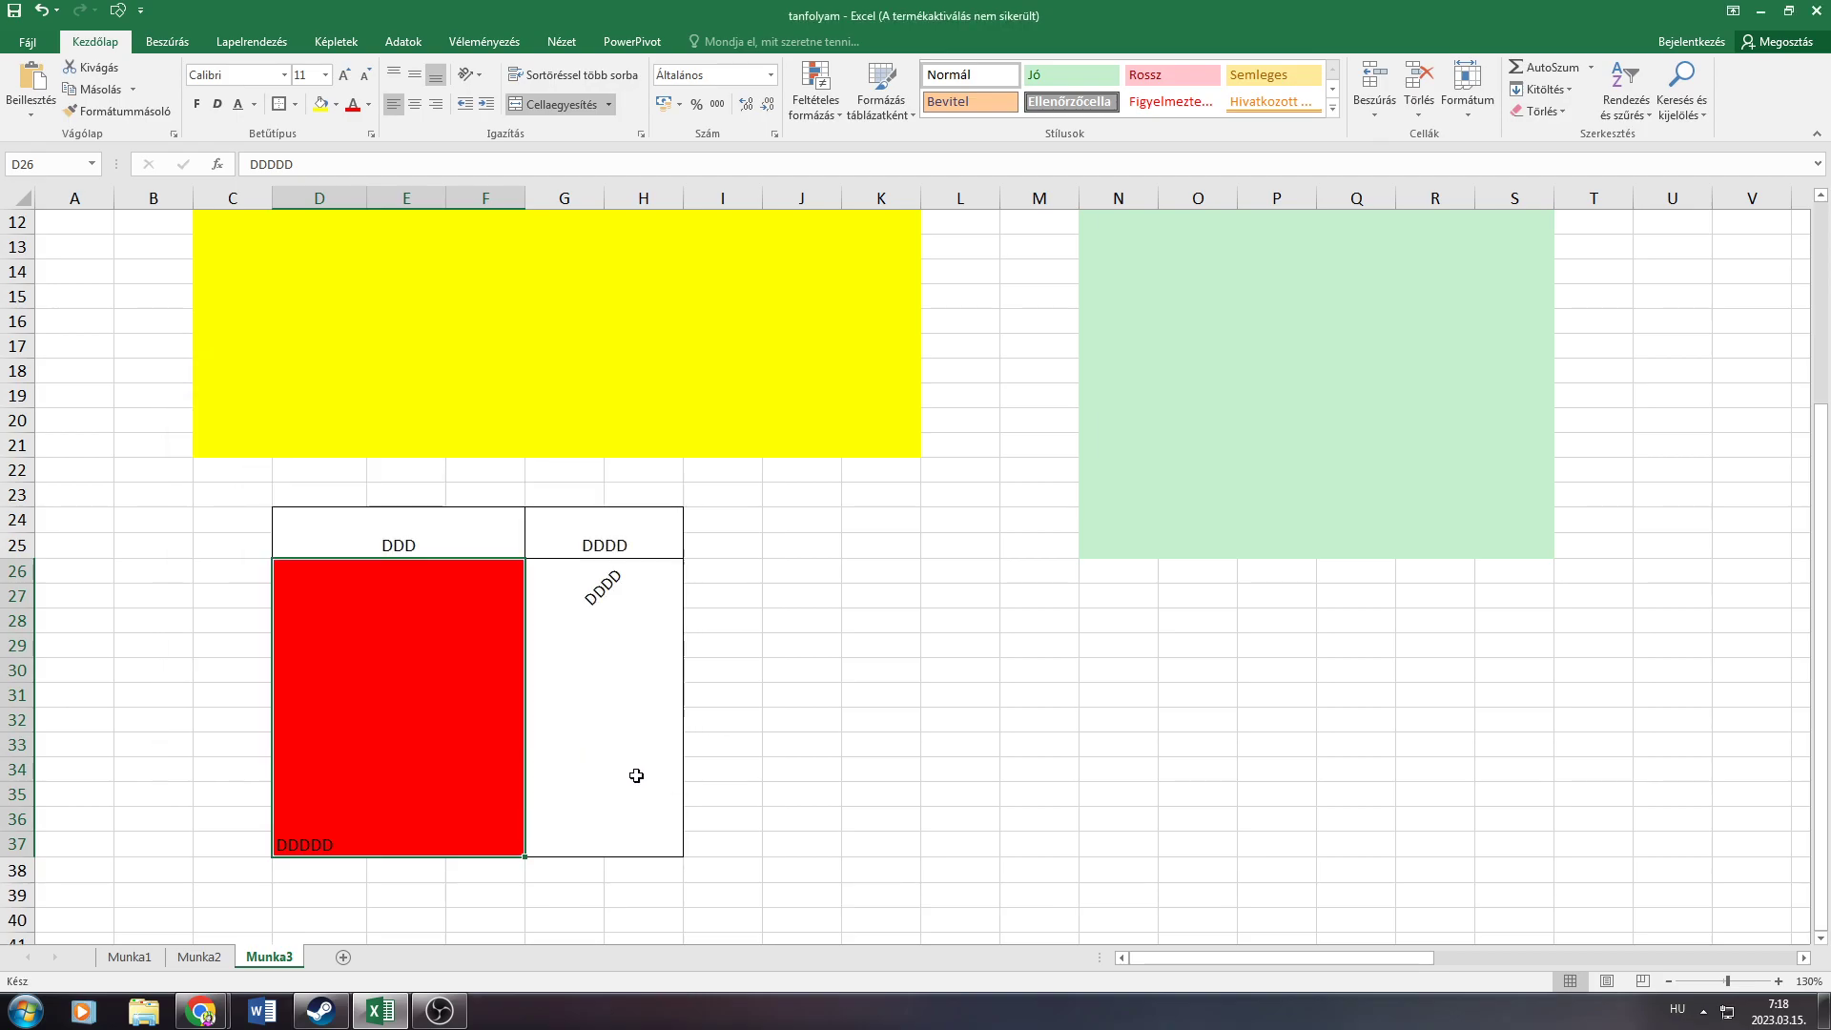
{"action": "left_click", "coordinate": [796, 696]}
{"action": "left_click", "coordinate": [320, 626]}
{"action": "left_click", "coordinate": [194, 525]}
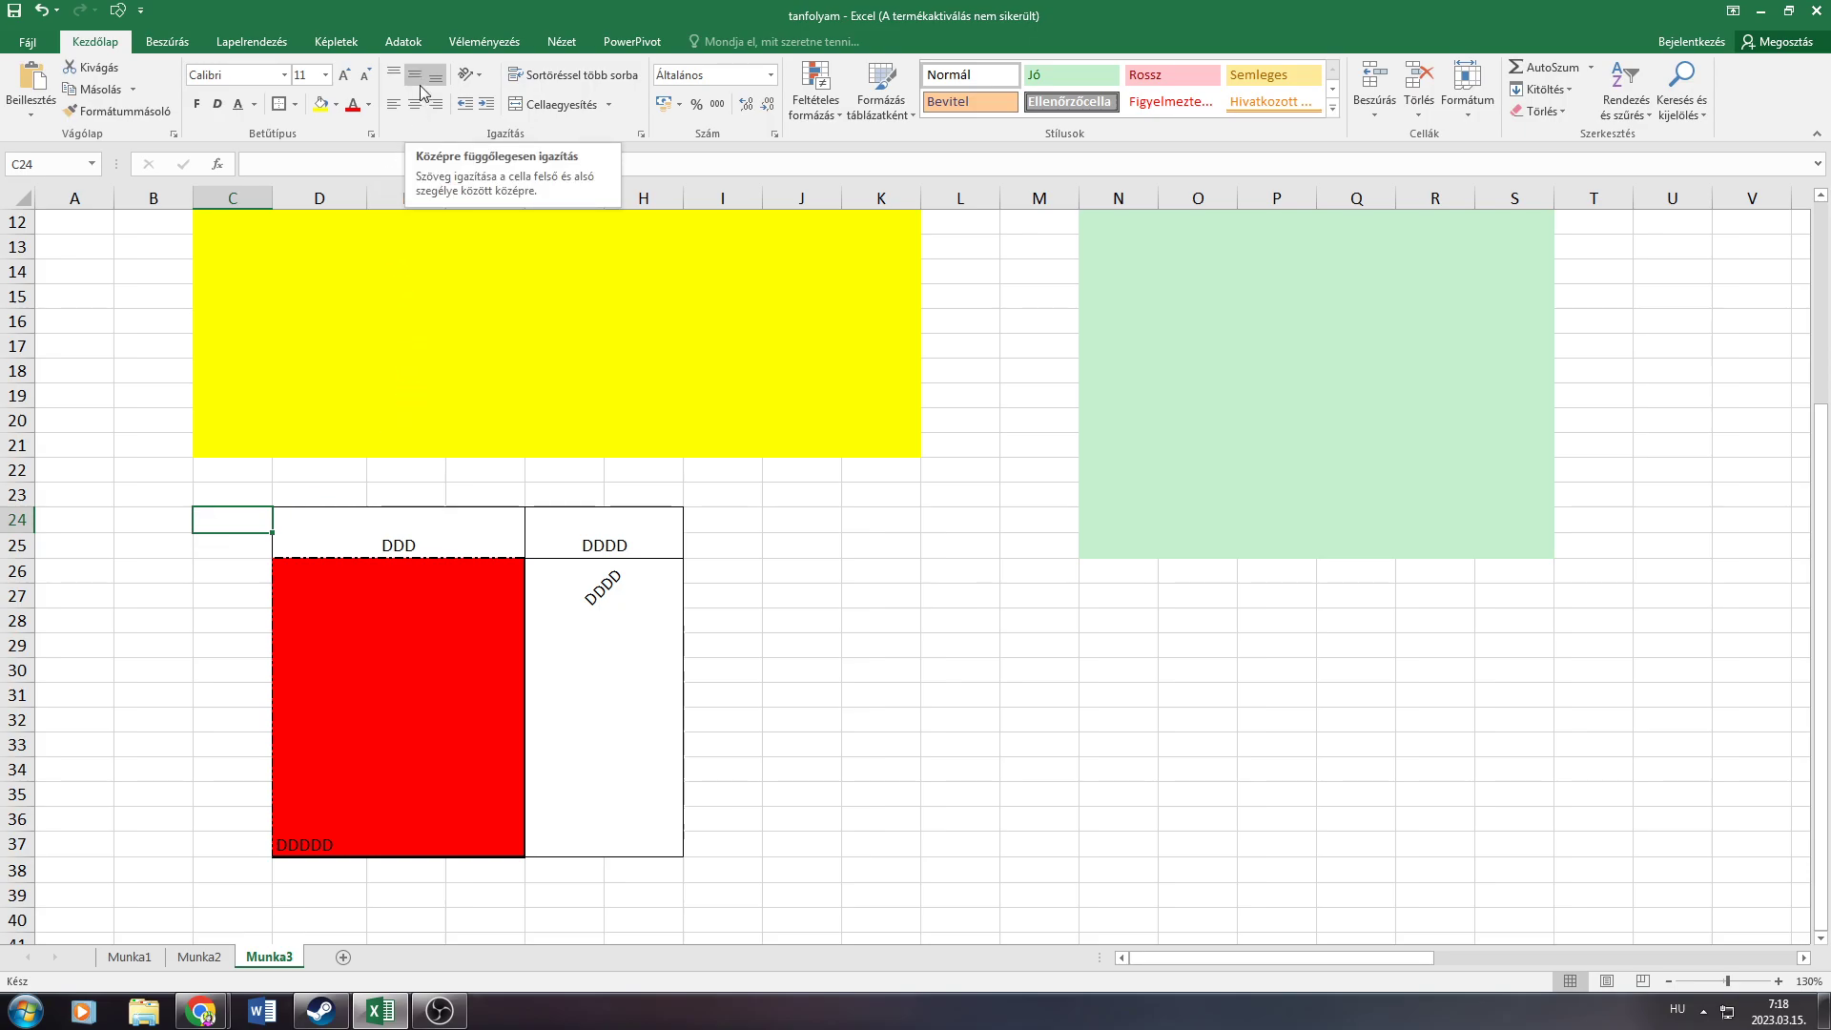
Tilt G24's DDDD text diagonally, then rotate it upward, then reset it to horizontal
{"action": "left_click", "coordinate": [599, 540]}
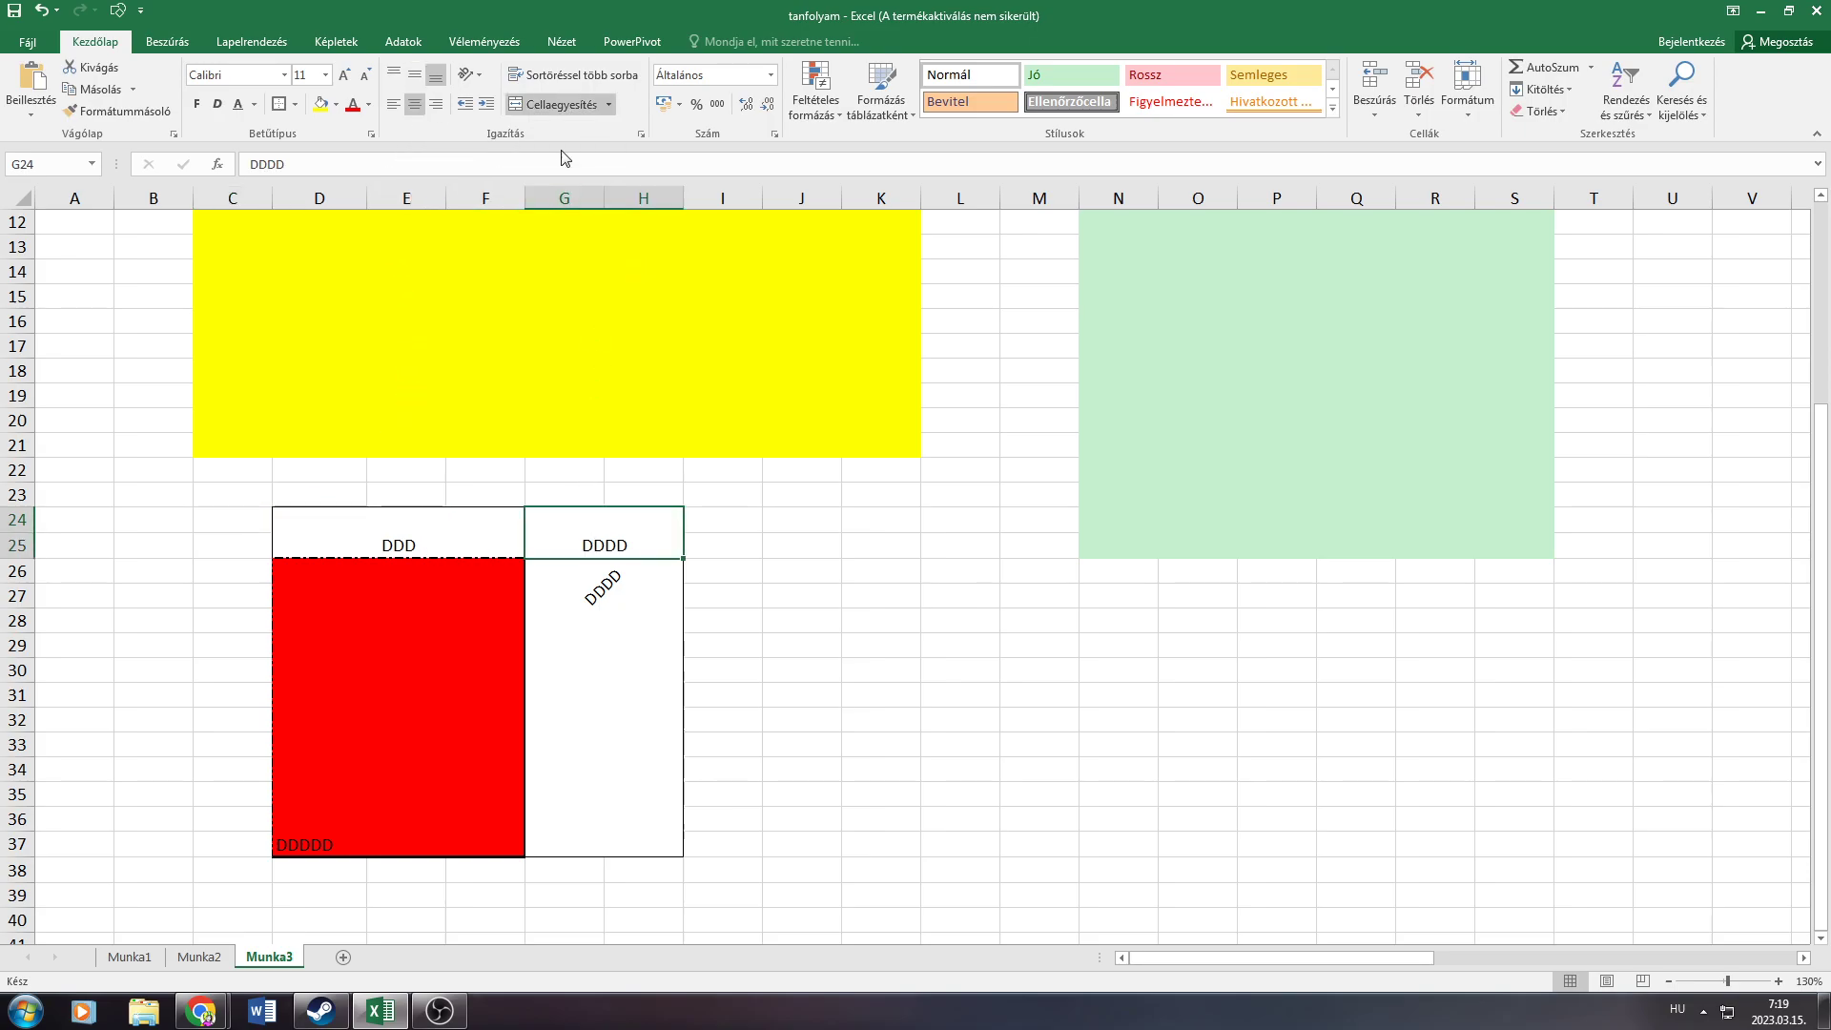
{"action": "left_click", "coordinate": [479, 86]}
{"action": "left_click", "coordinate": [488, 110]}
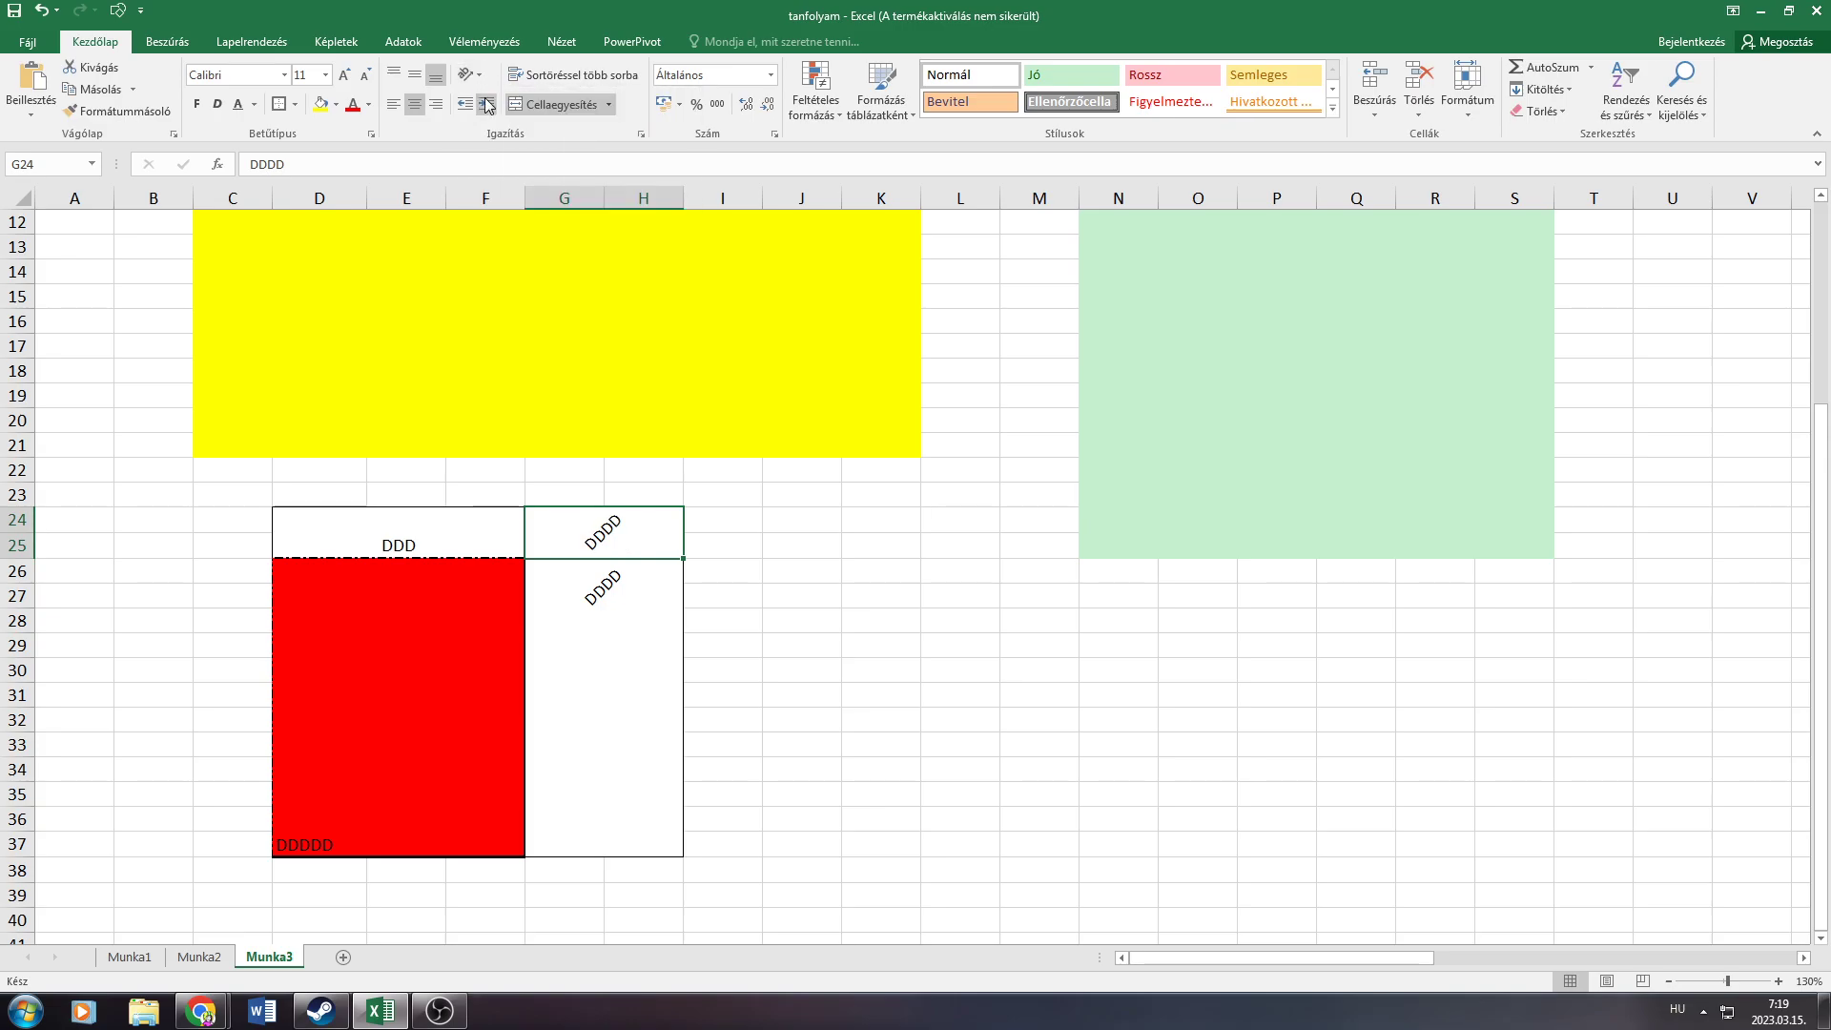
{"action": "left_click", "coordinate": [477, 74]}
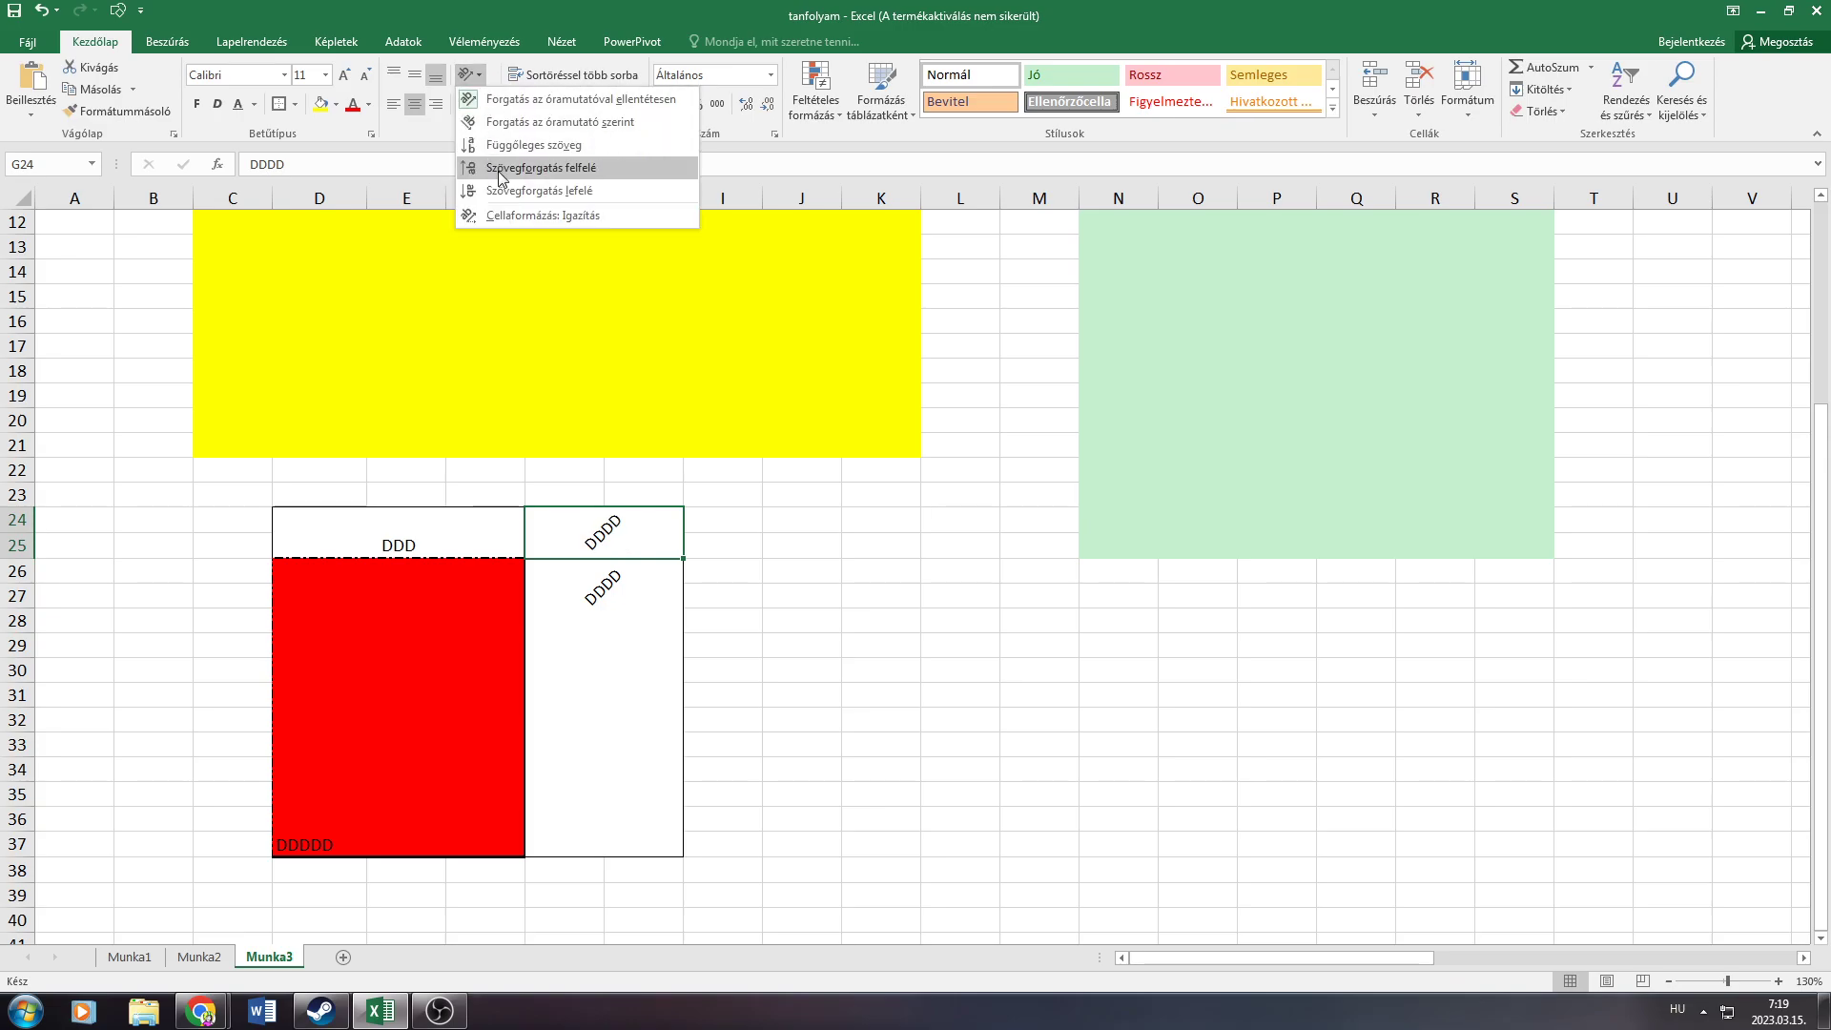
{"action": "left_click", "coordinate": [499, 168]}
{"action": "left_click", "coordinate": [474, 74]}
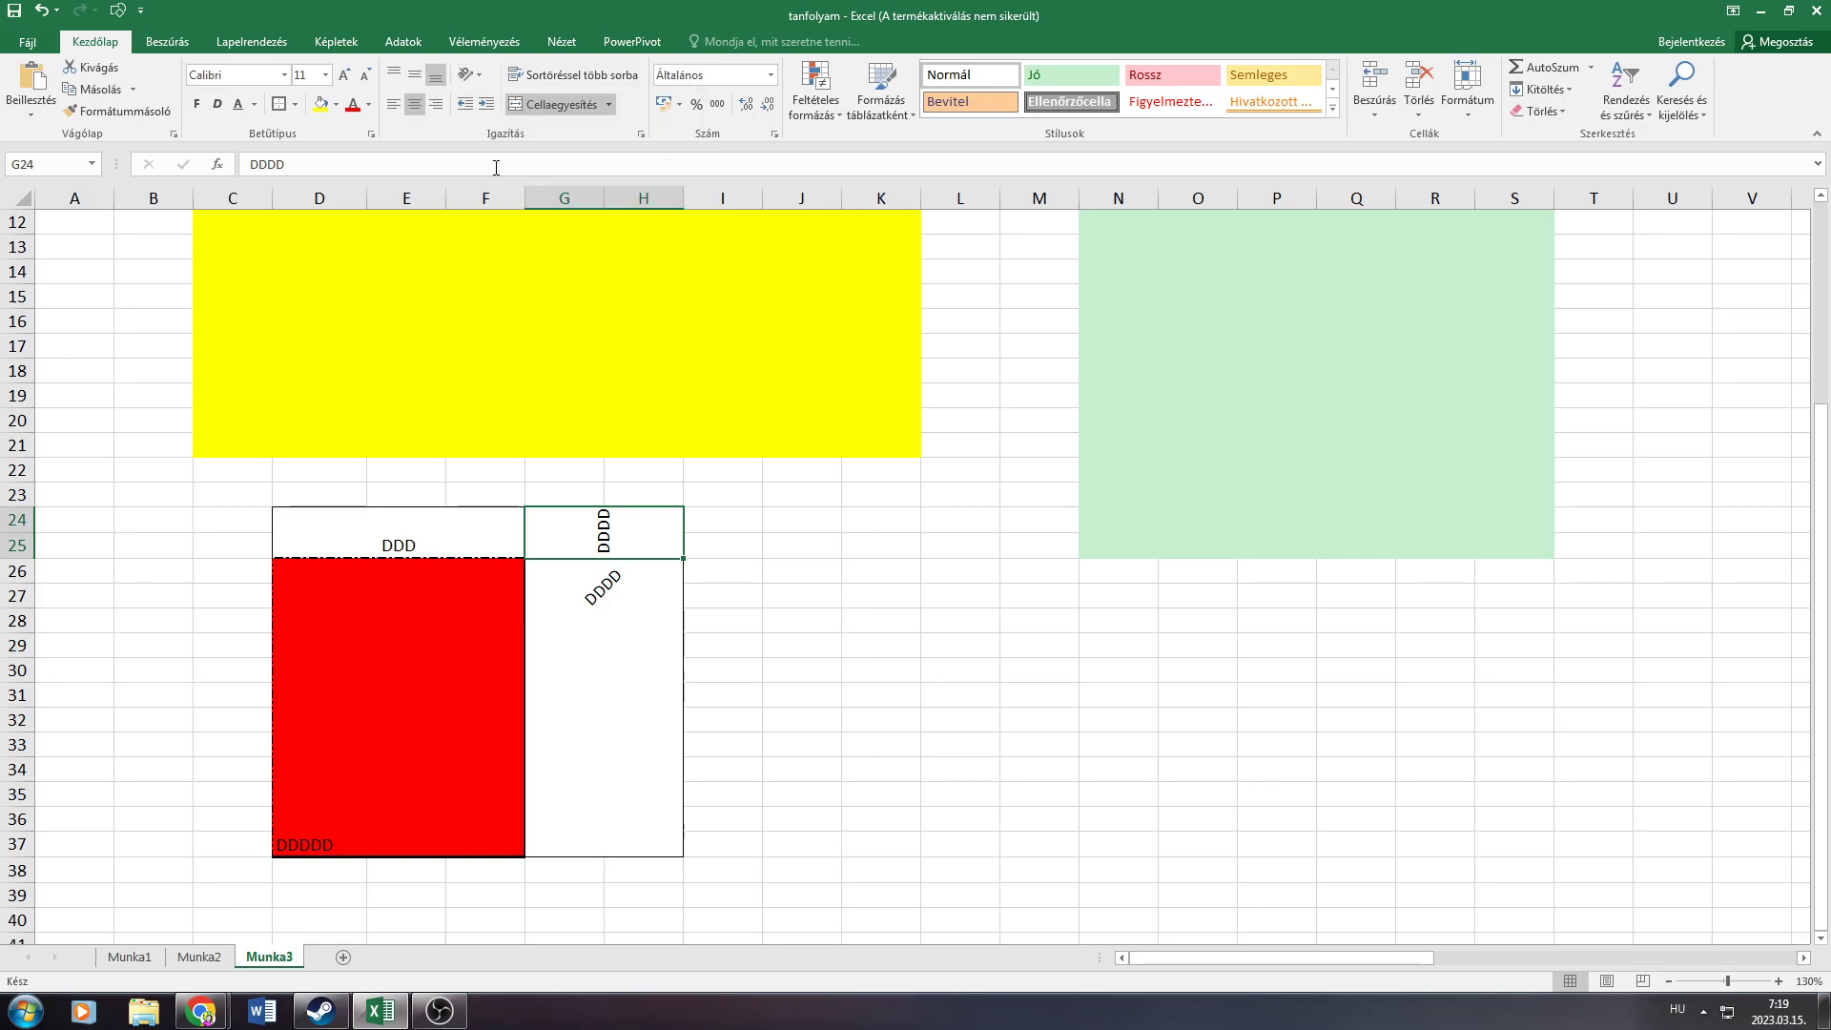
{"action": "left_click", "coordinate": [504, 168]}
Set the DDD heading in D24 to the Times New Roman font
{"action": "left_click", "coordinate": [740, 656]}
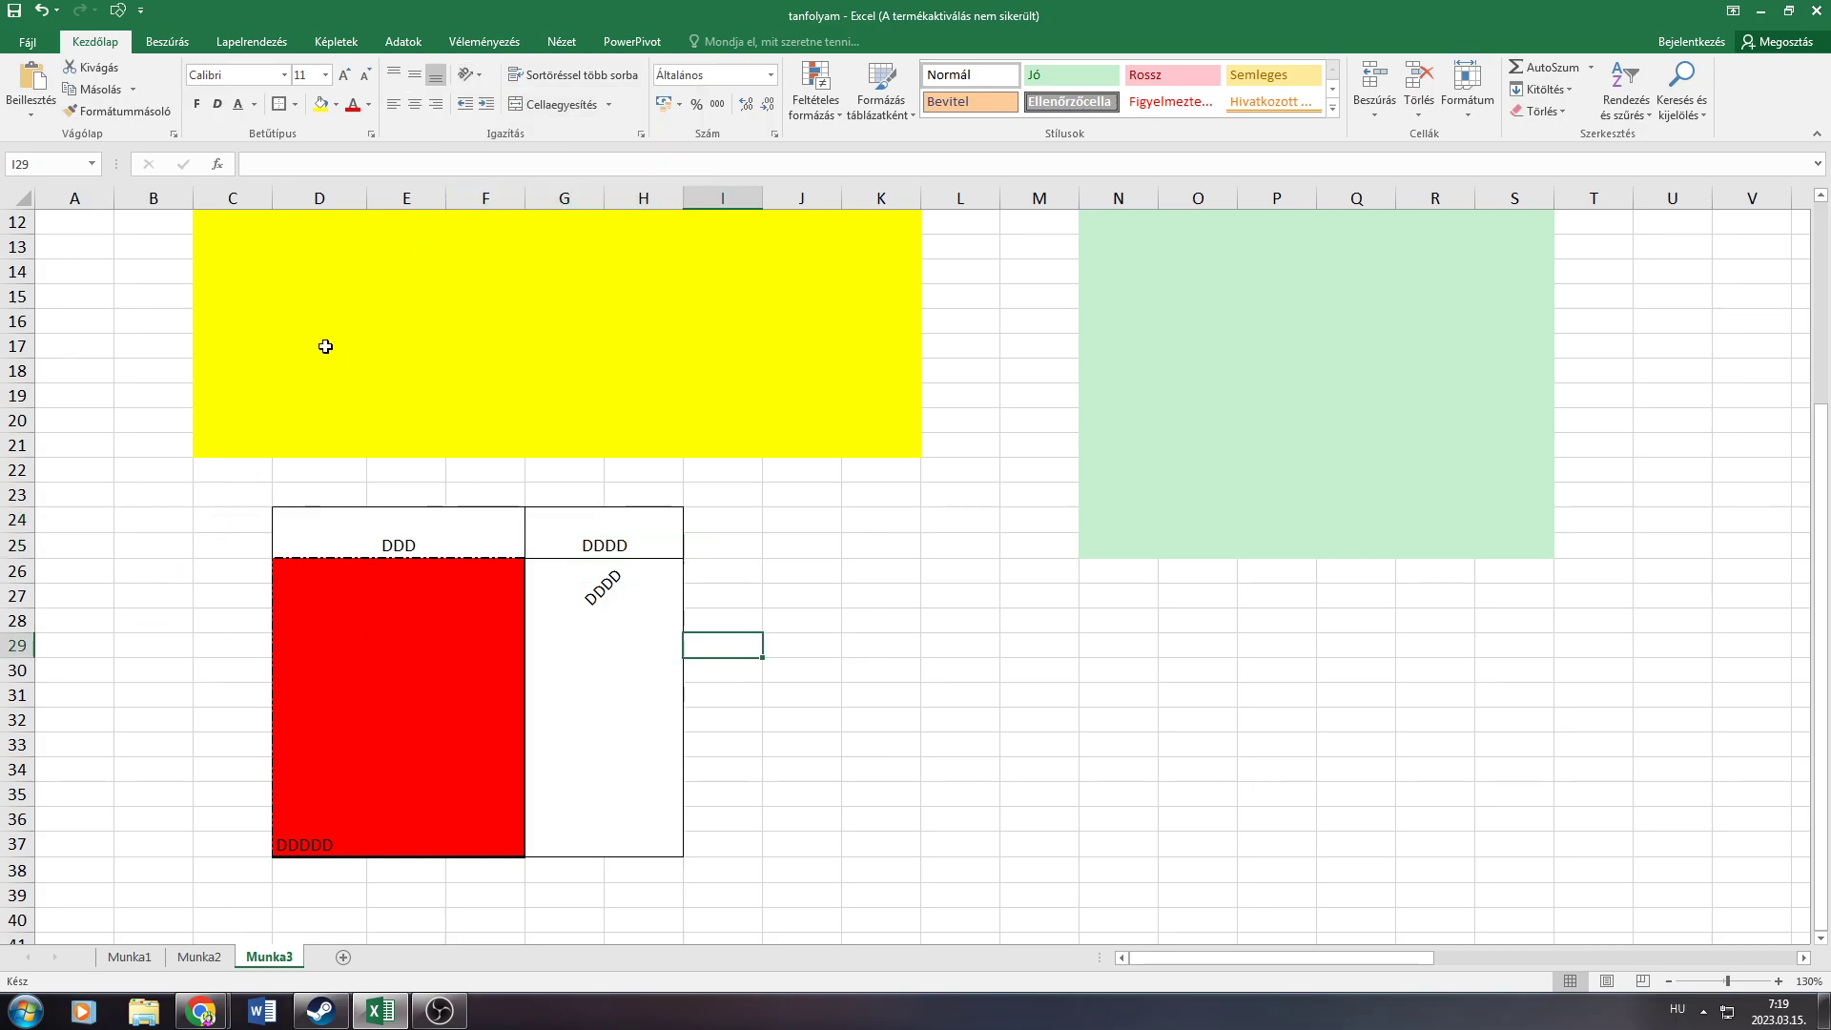
{"action": "left_click", "coordinate": [429, 536]}
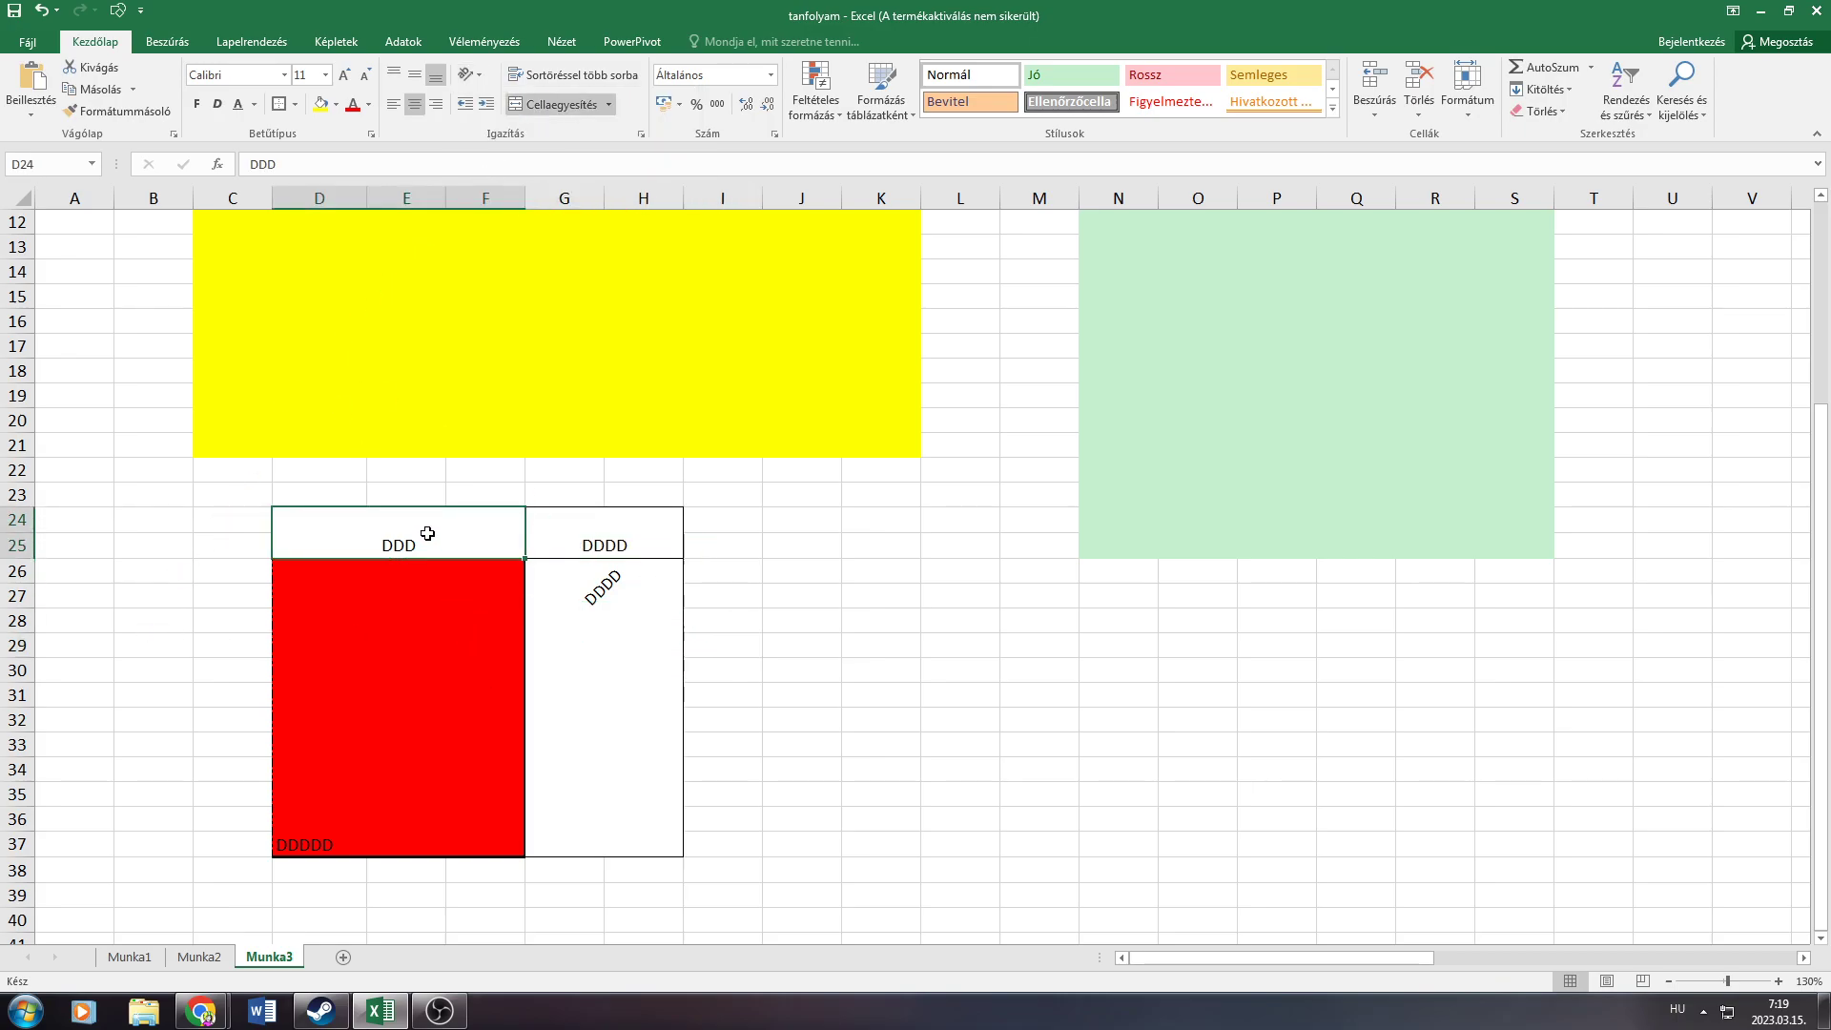
{"action": "left_click", "coordinate": [285, 75]}
{"action": "left_click", "coordinate": [227, 79]}
{"action": "type", "text": "T"}
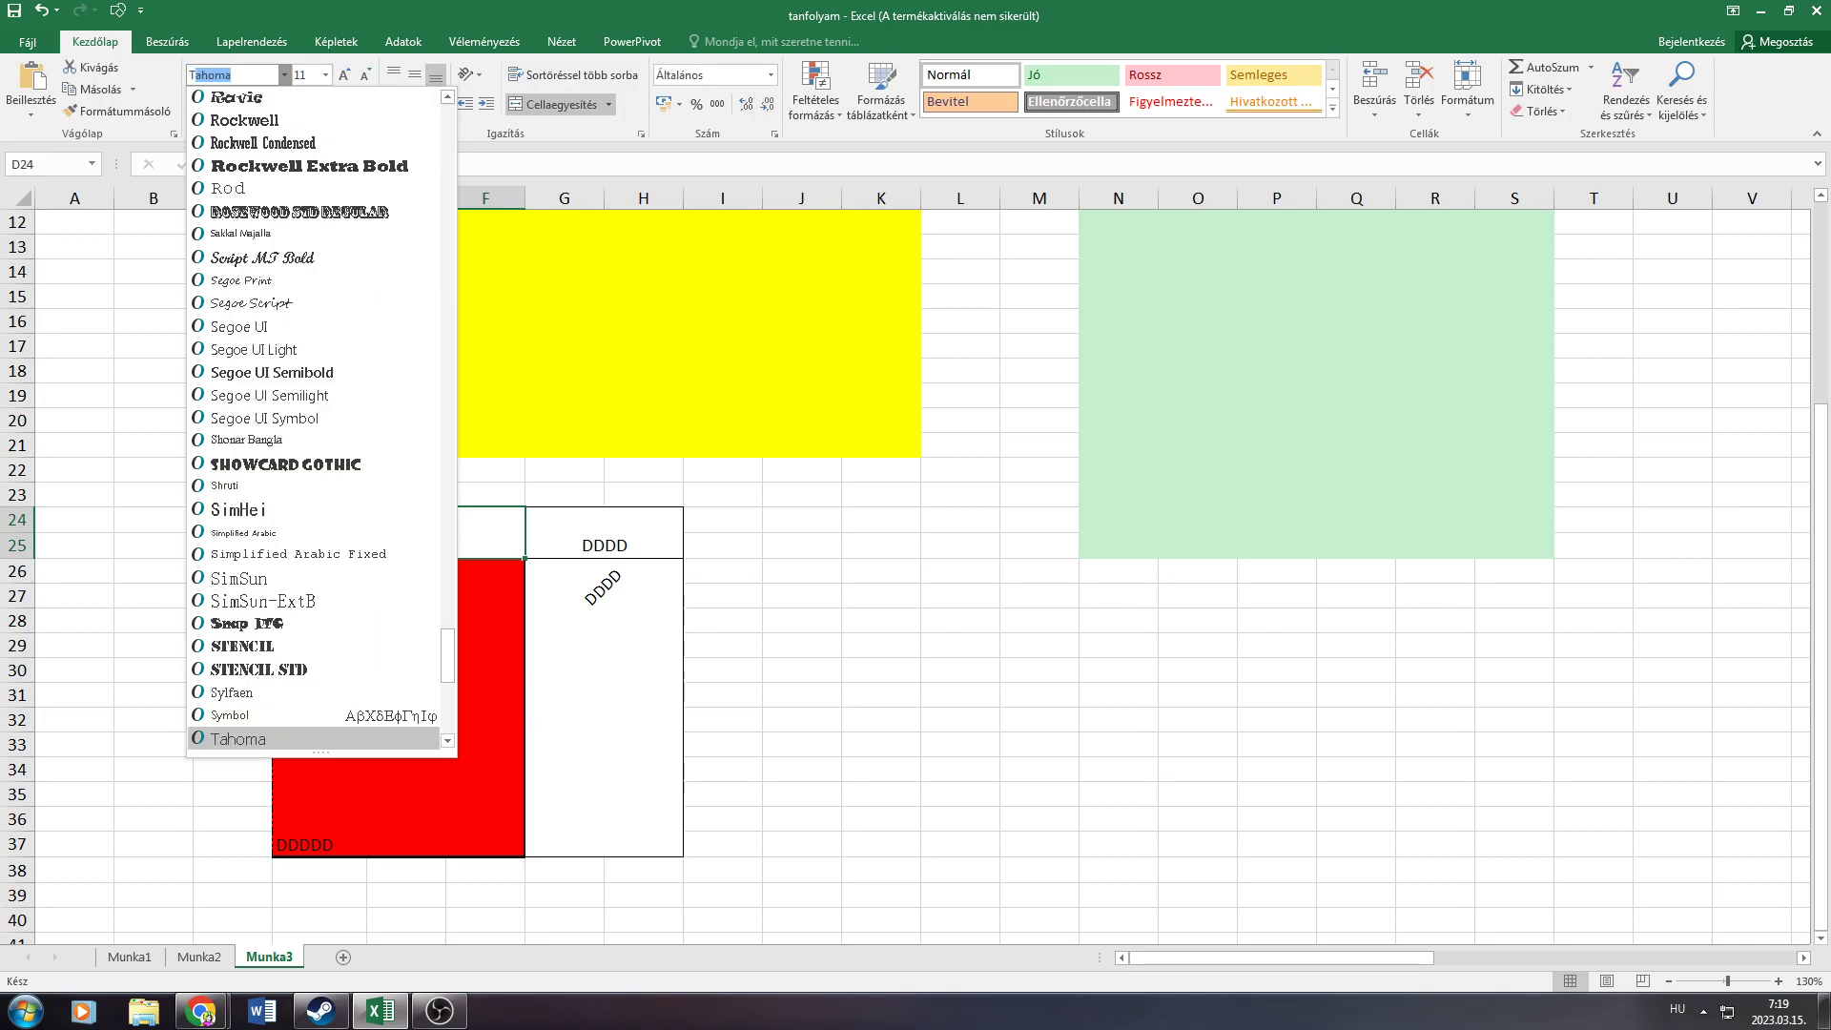
{"action": "type", "text": "imes New R"}
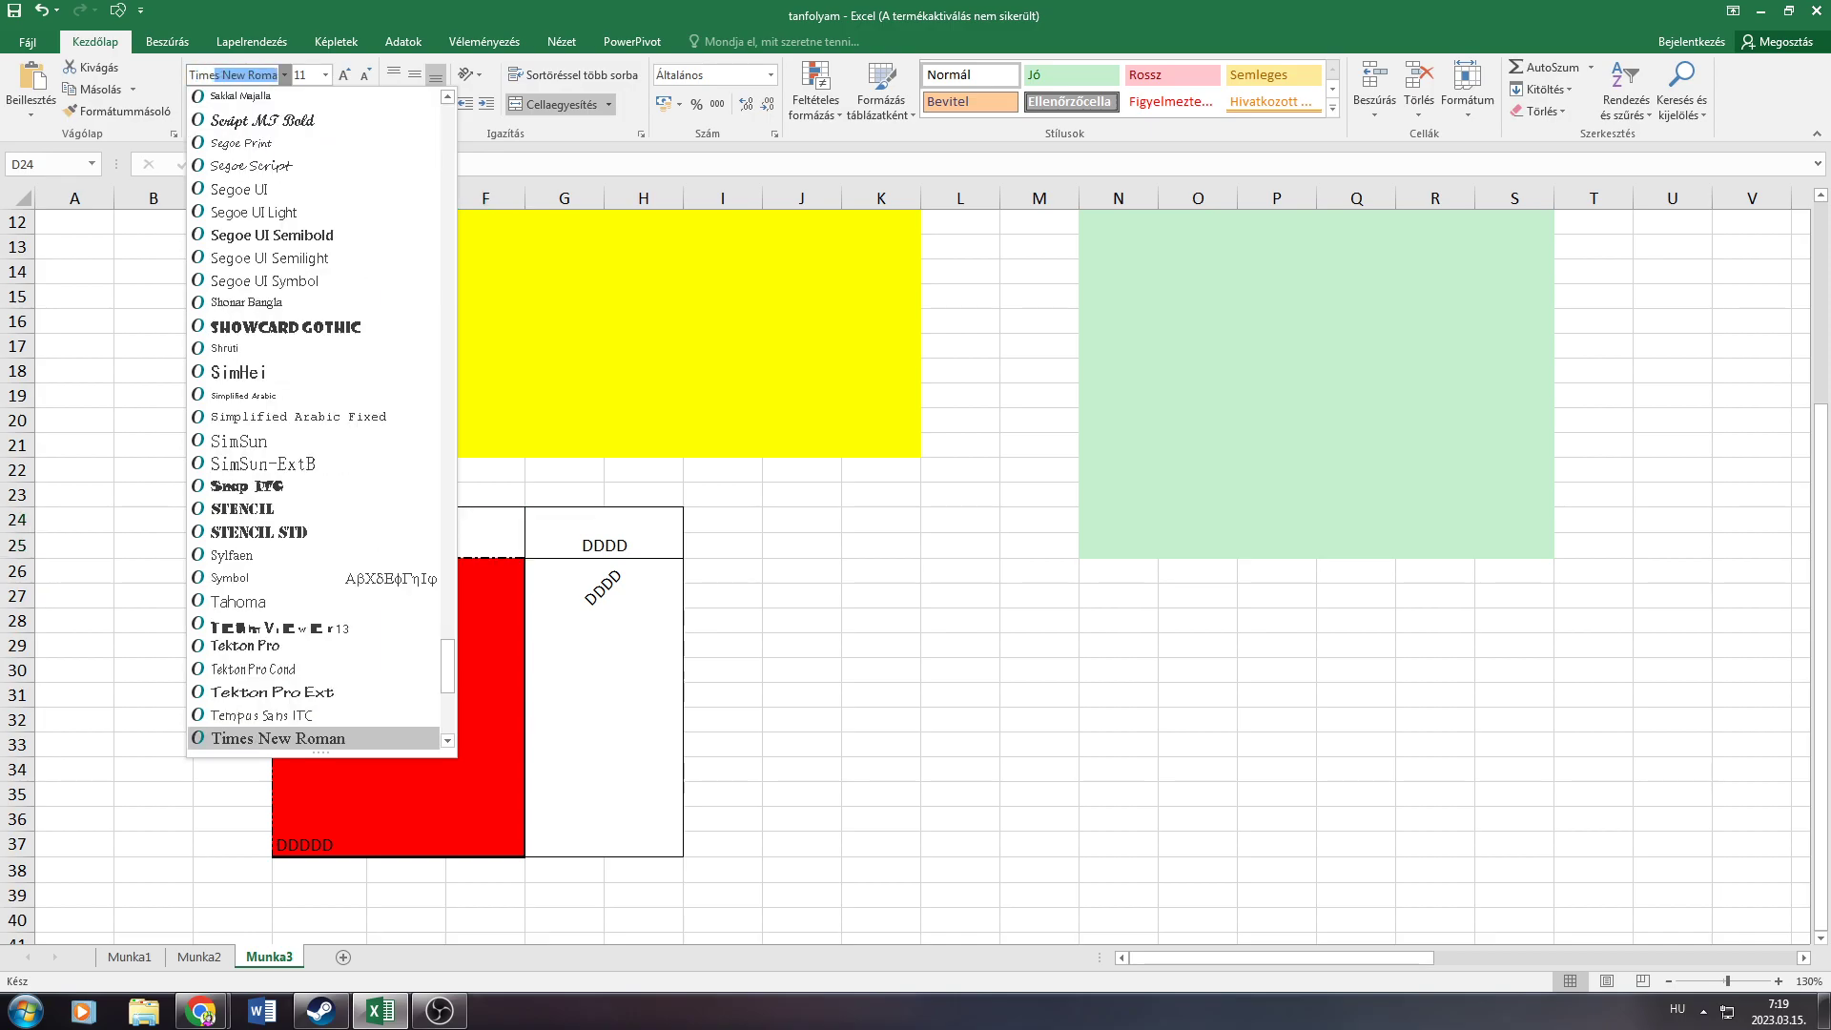
{"action": "key", "text": "Return"}
Make the DDD heading size 16, bold and italic
{"action": "left_click", "coordinate": [315, 78]}
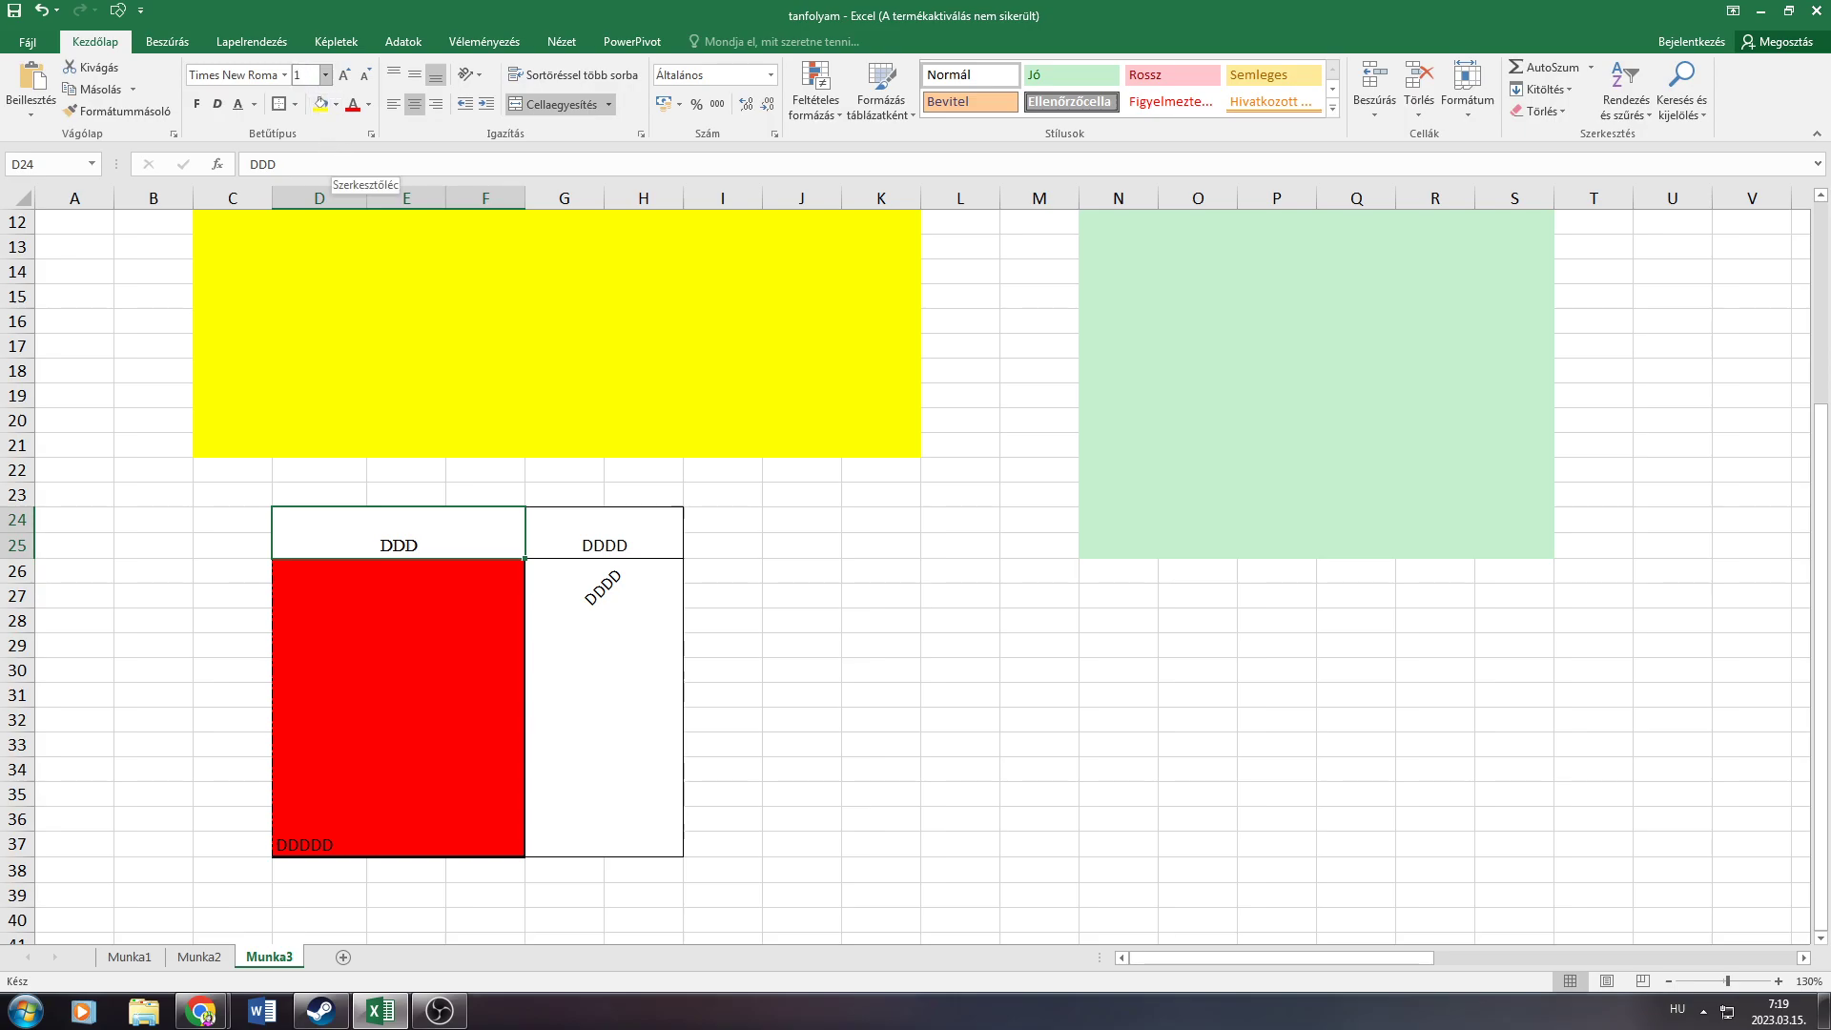
{"action": "type", "text": "6"}
{"action": "key", "text": "Return"}
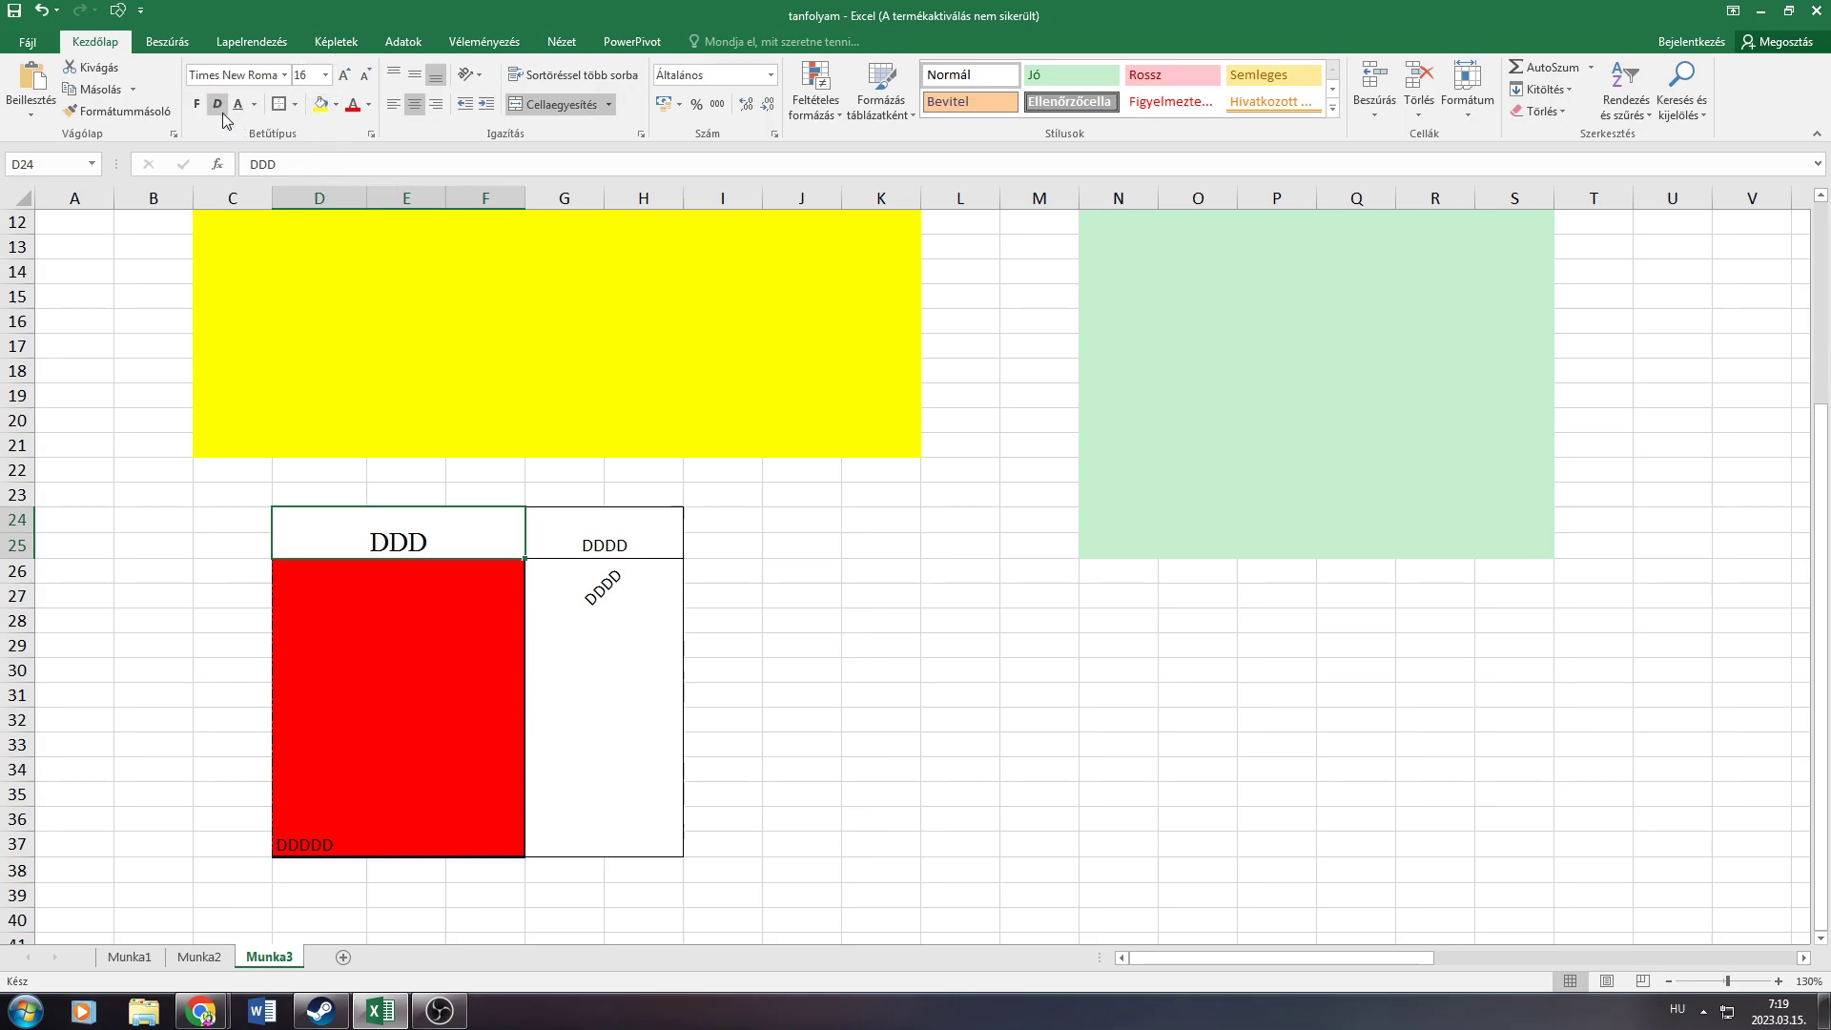
{"action": "left_click", "coordinate": [196, 104]}
{"action": "left_click", "coordinate": [218, 104]}
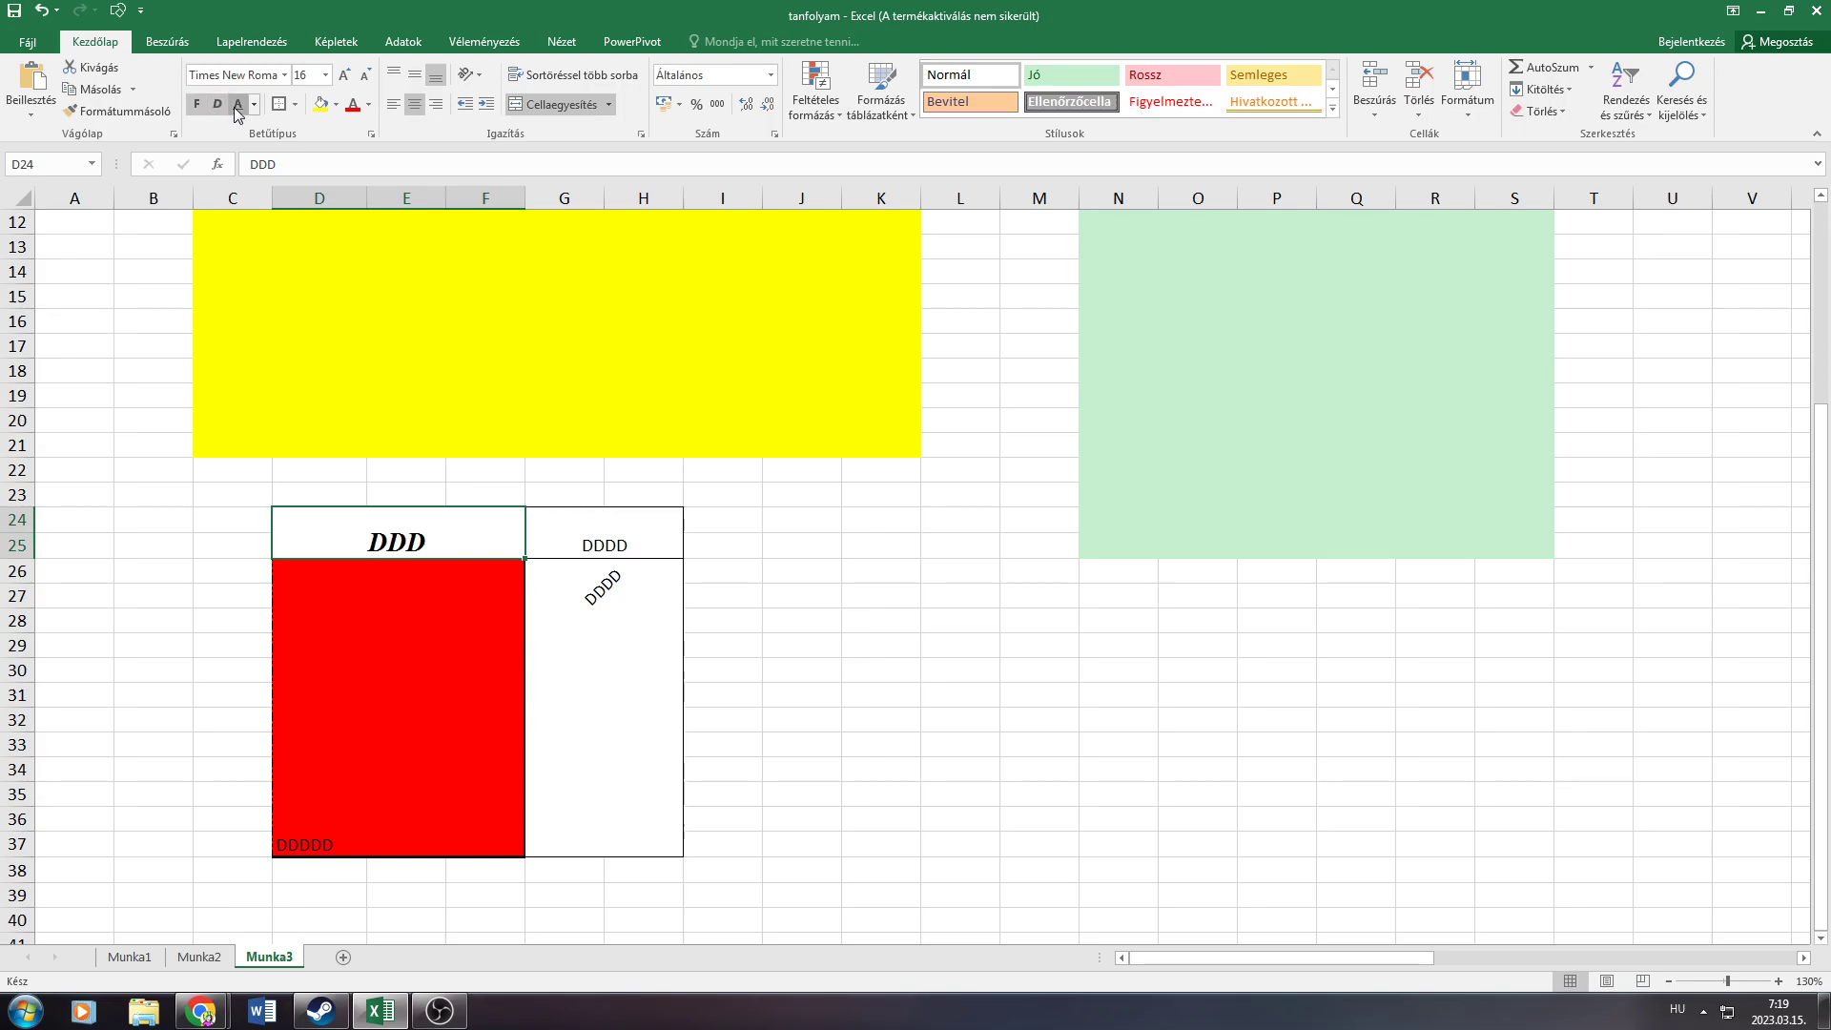
{"action": "left_click", "coordinate": [871, 501]}
{"action": "scroll", "coordinate": [868, 515], "scroll_direction": "up", "scroll_amount": 4}
{"action": "left_click", "coordinate": [711, 361]}
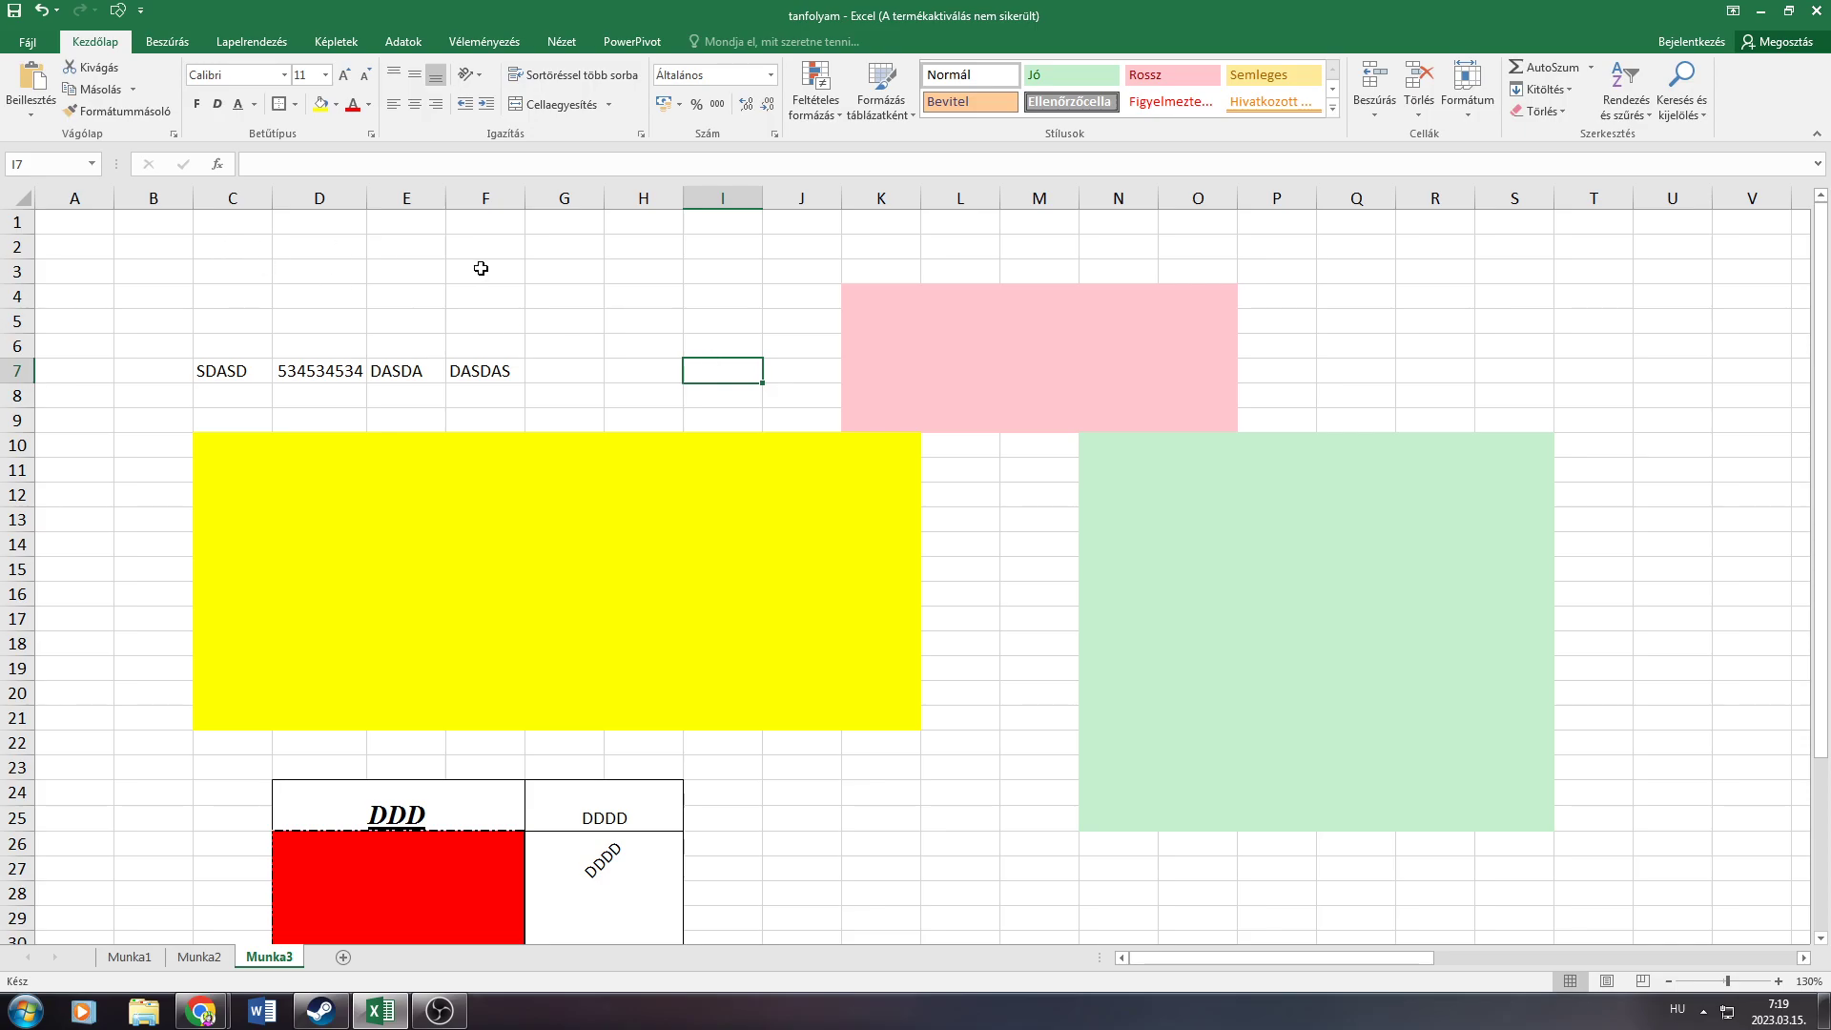
Select A1:K42 and remove all borders from the range
{"action": "scroll", "coordinate": [481, 268], "scroll_direction": "down", "scroll_amount": 2}
{"action": "scroll", "coordinate": [543, 282], "scroll_direction": "up", "scroll_amount": 2}
{"action": "left_click_drag", "start_coordinate": [88, 228], "coordinate": [875, 839]}
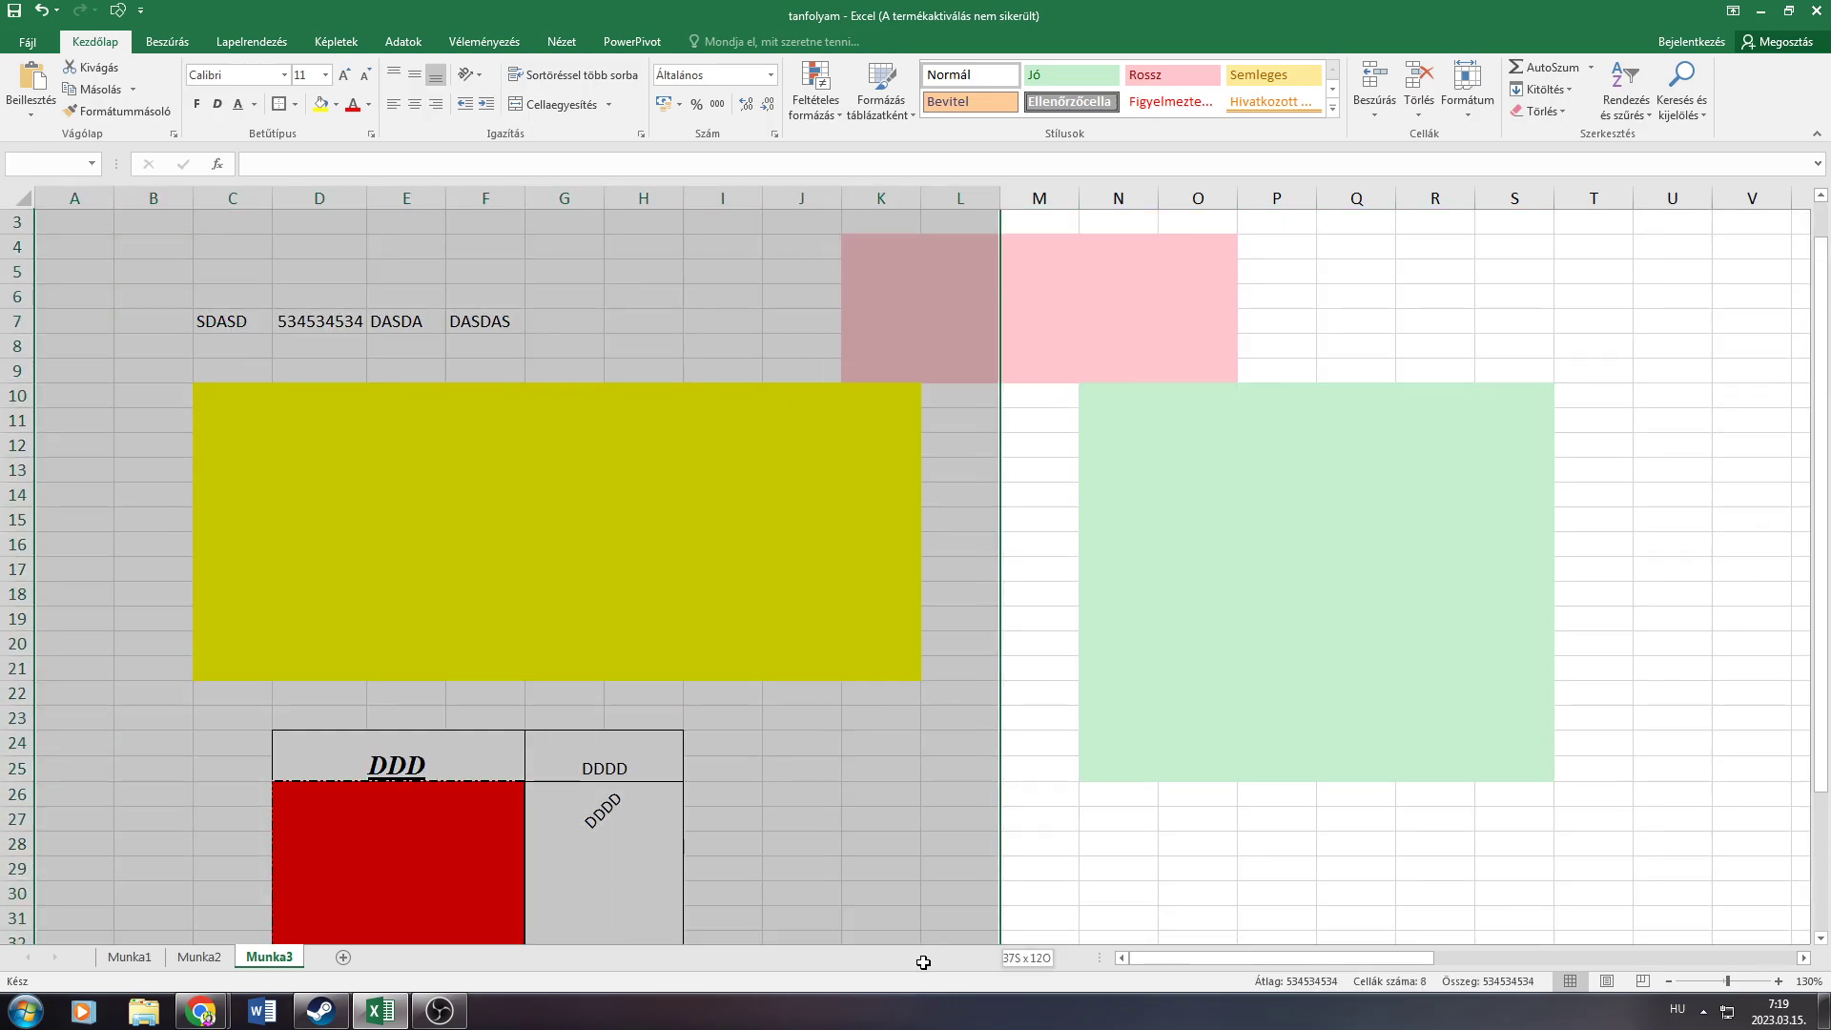
{"action": "scroll", "coordinate": [875, 839], "scroll_direction": "down", "scroll_amount": 4, "text": "ctrl"}
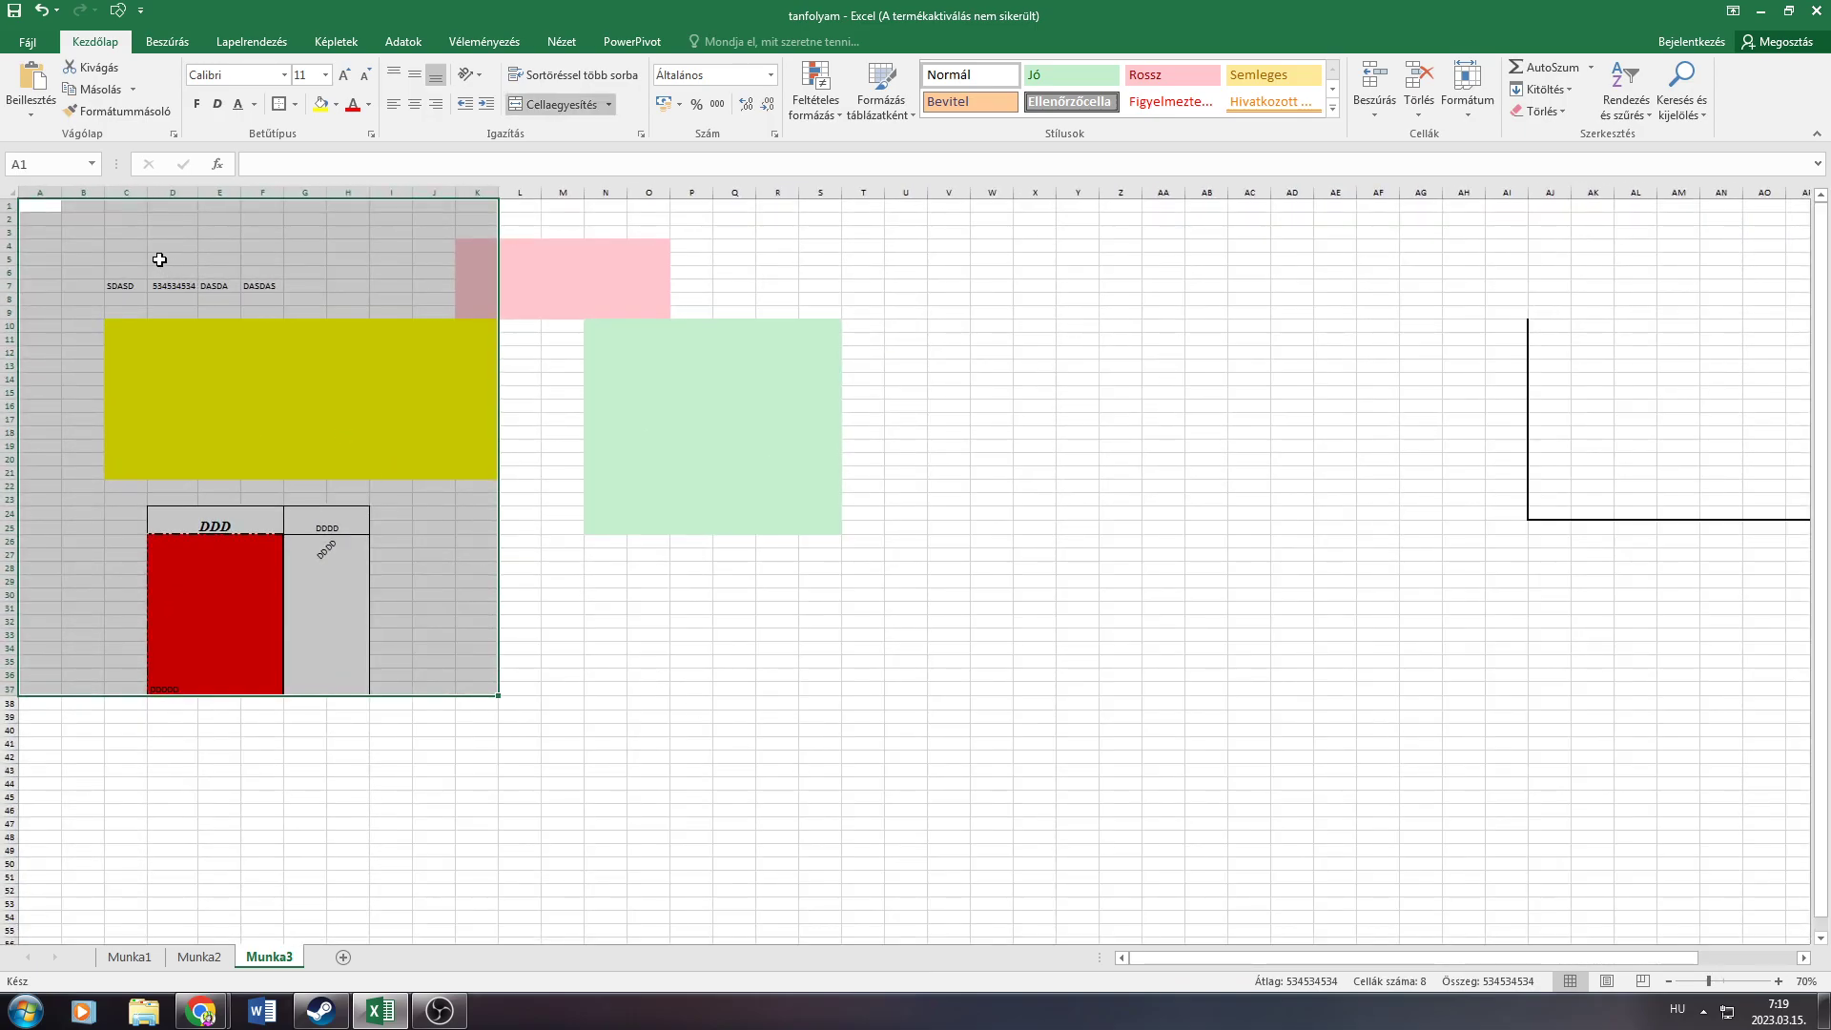
{"action": "left_click_drag", "start_coordinate": [38, 208], "coordinate": [488, 760]}
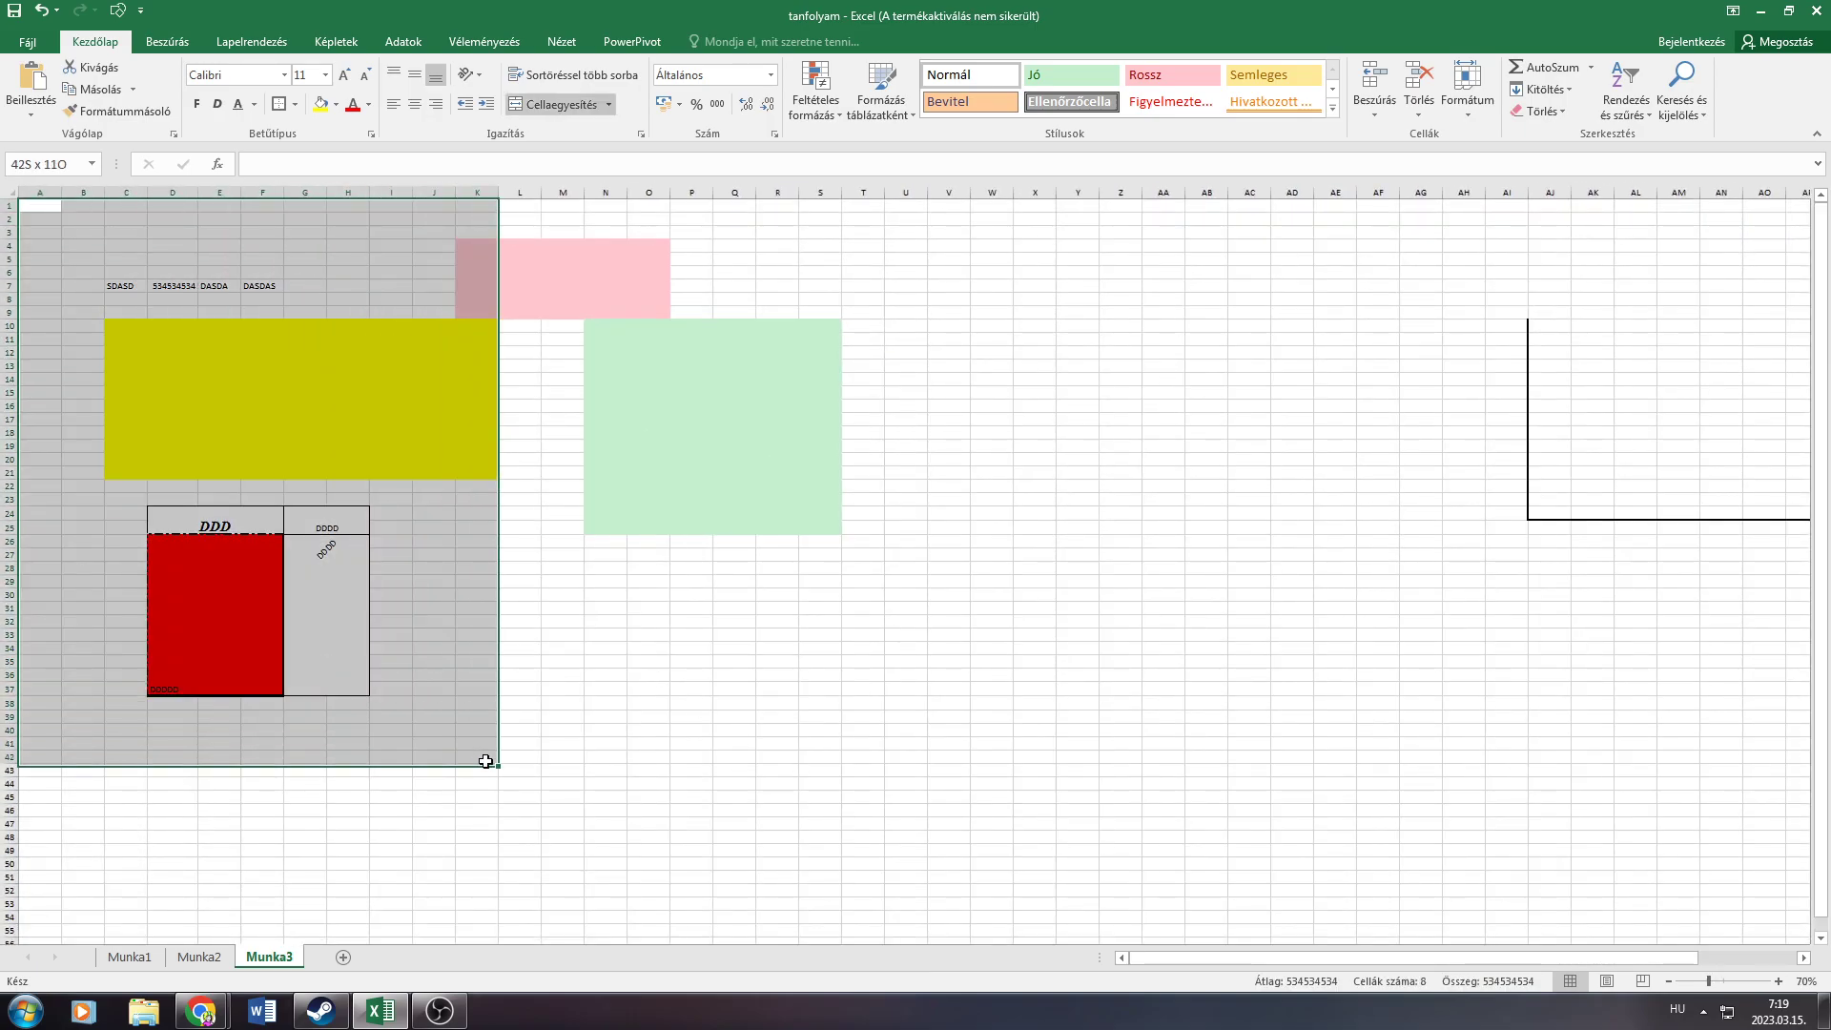
{"action": "left_click", "coordinate": [295, 104]}
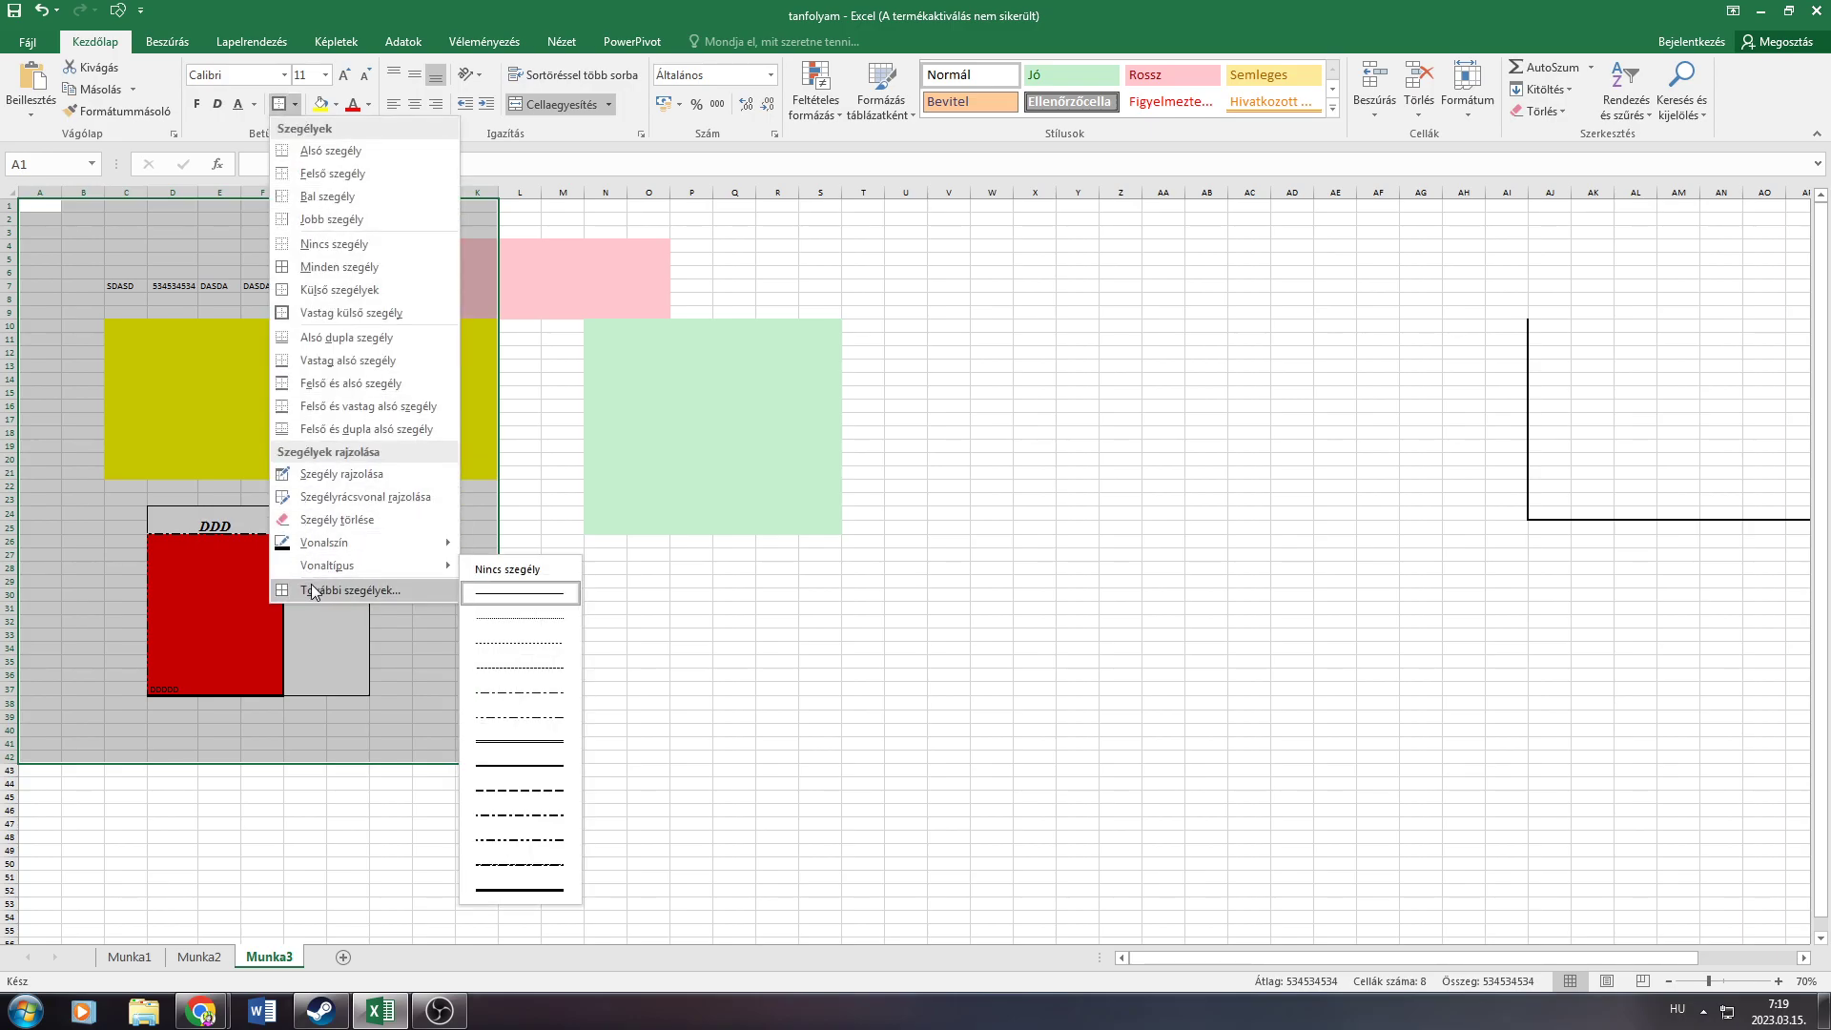
{"action": "left_click", "coordinate": [311, 244]}
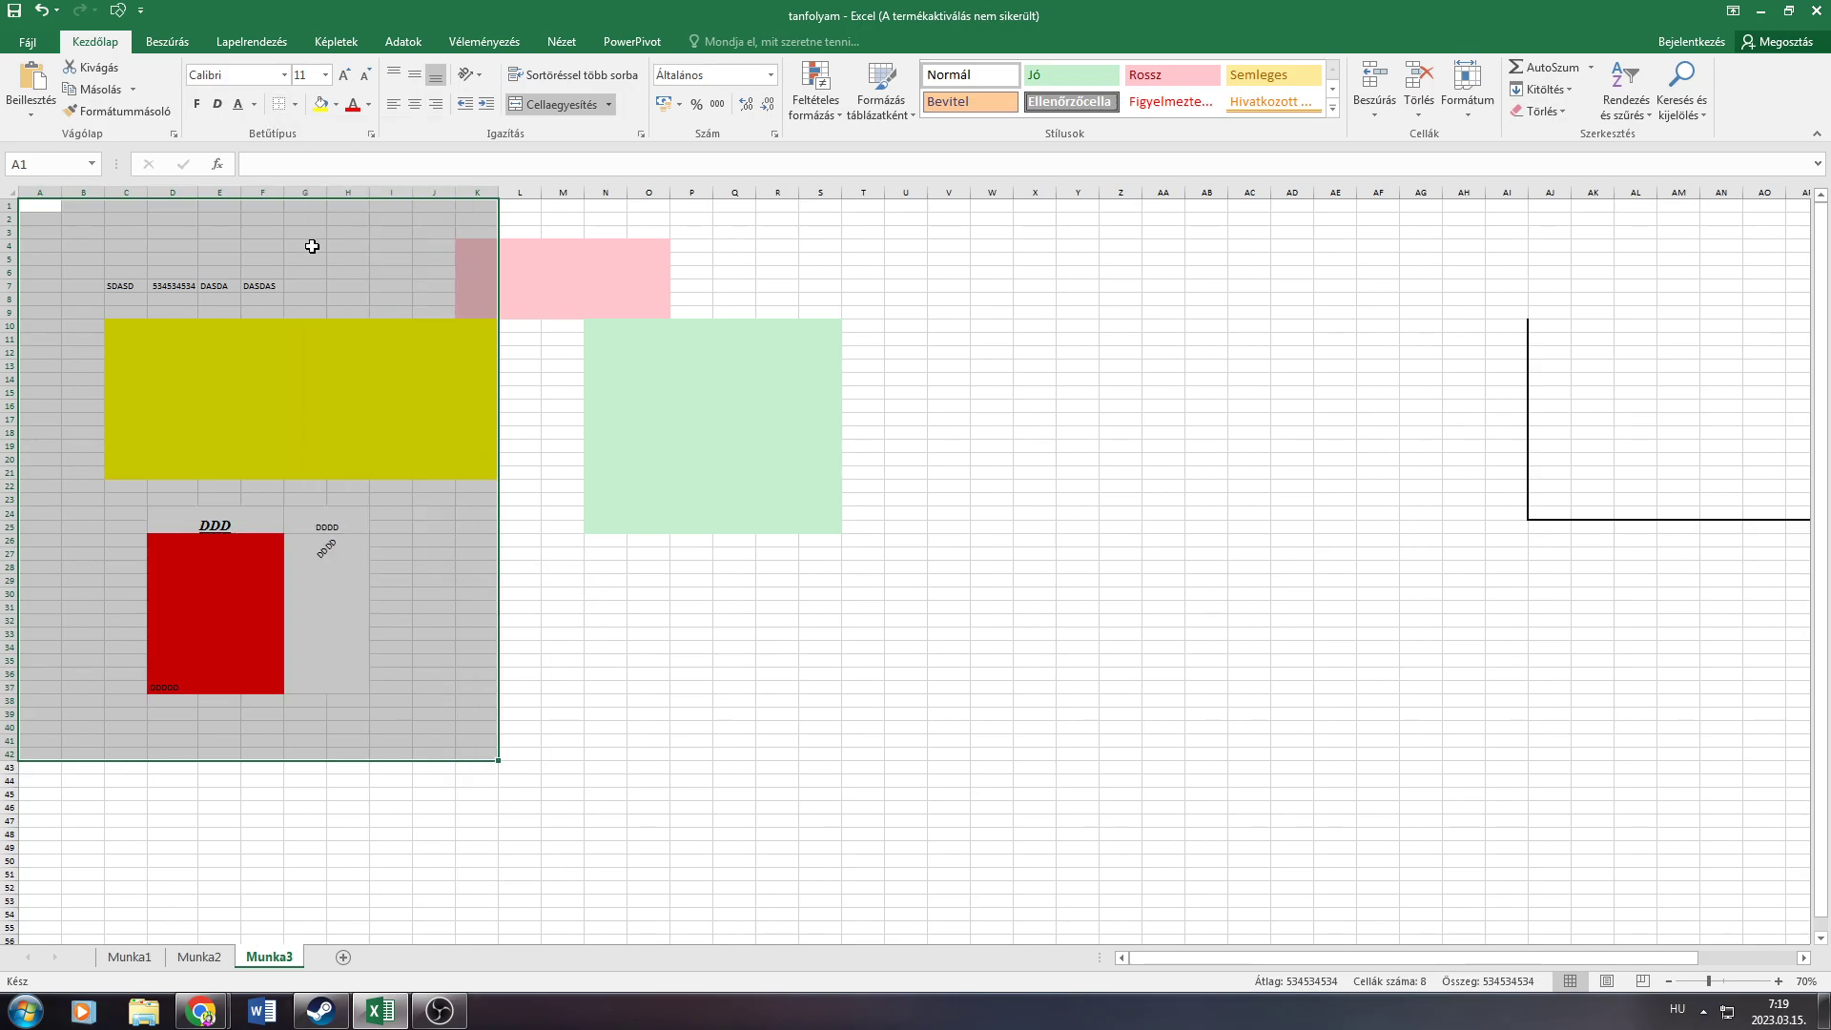
Clear the fill colour from A1:K42, removing the yellow, red and pink blocks
{"action": "left_click", "coordinate": [337, 104]}
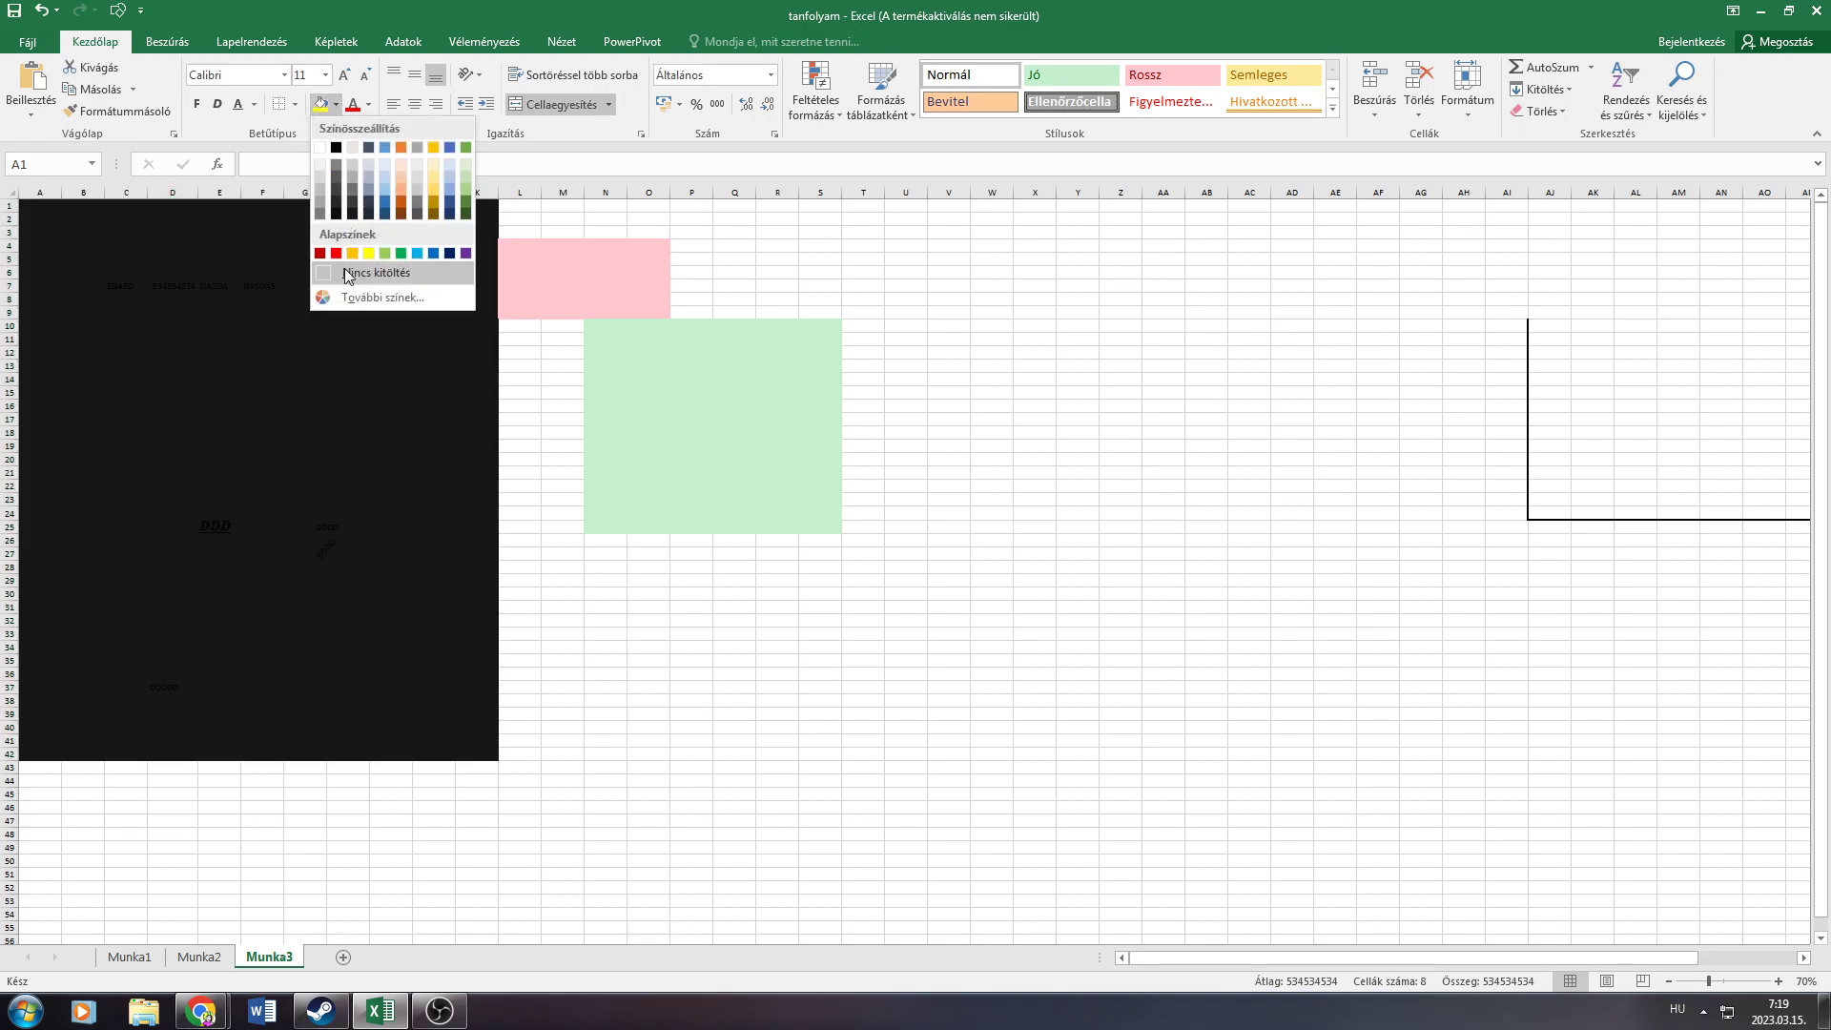
{"action": "left_click", "coordinate": [350, 274]}
{"action": "left_click_drag", "start_coordinate": [40, 207], "coordinate": [459, 287]}
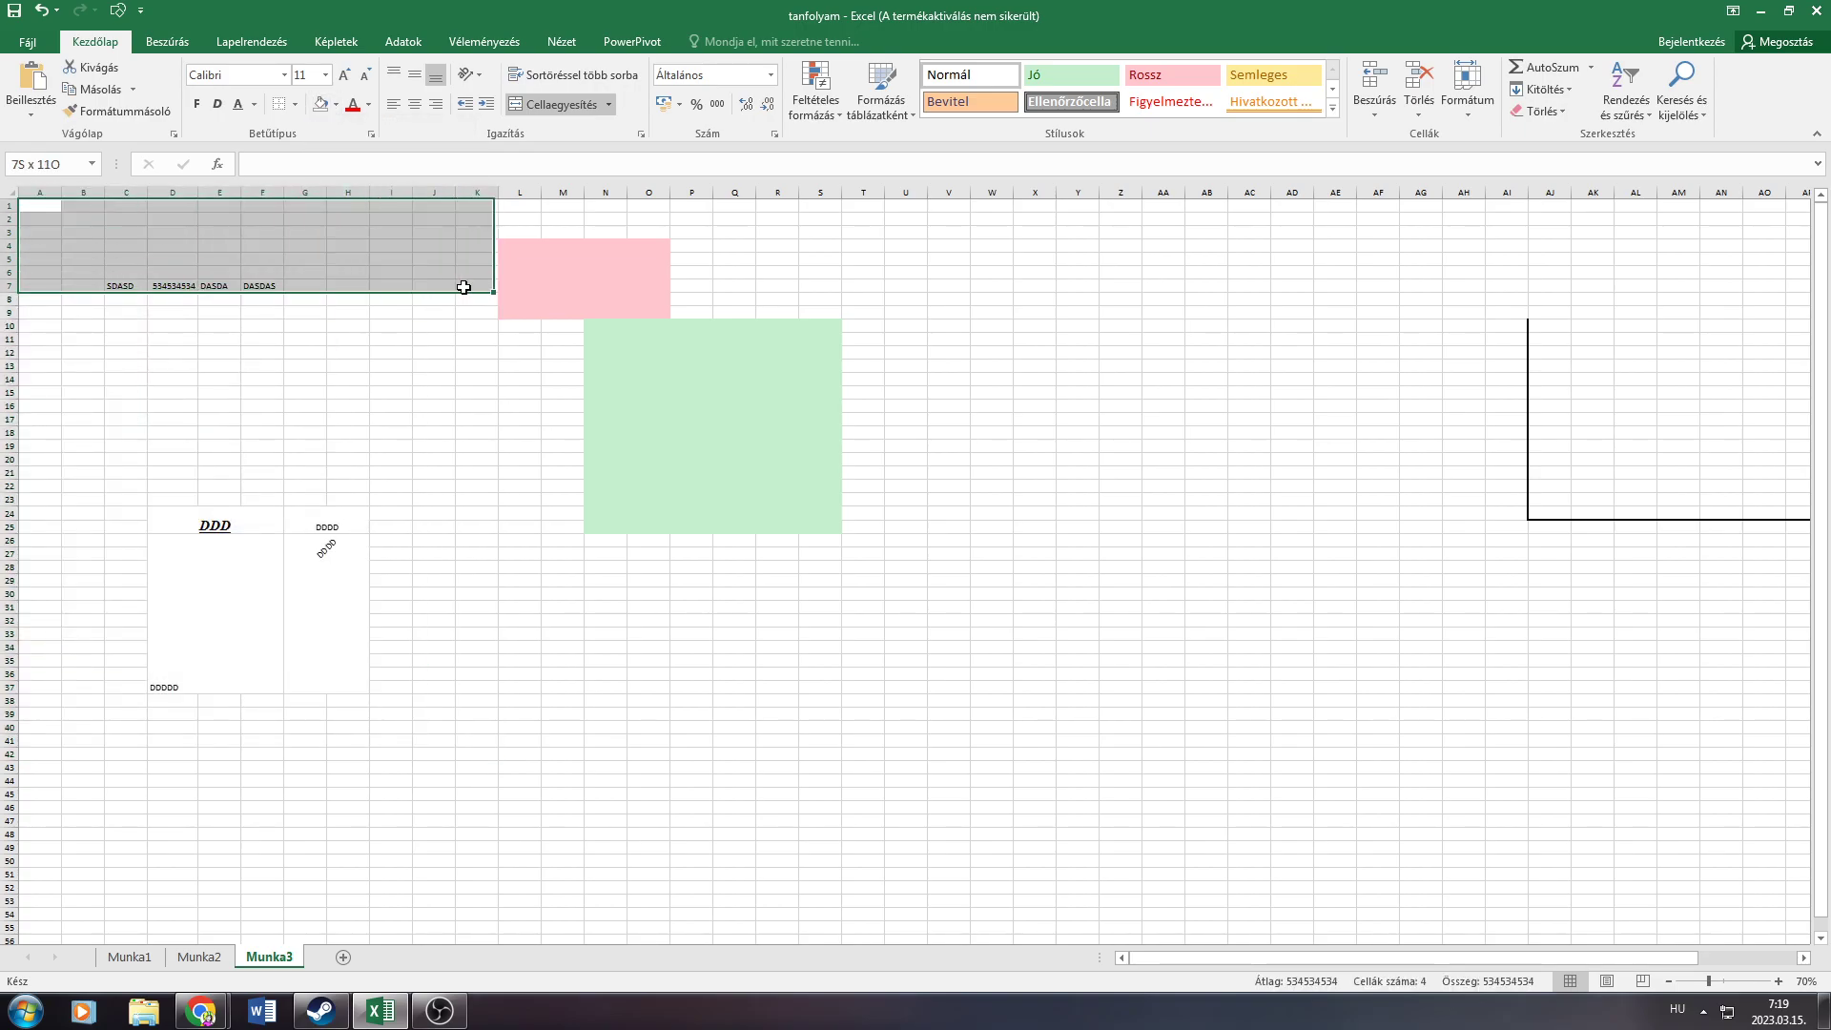
{"action": "left_click", "coordinate": [391, 361]}
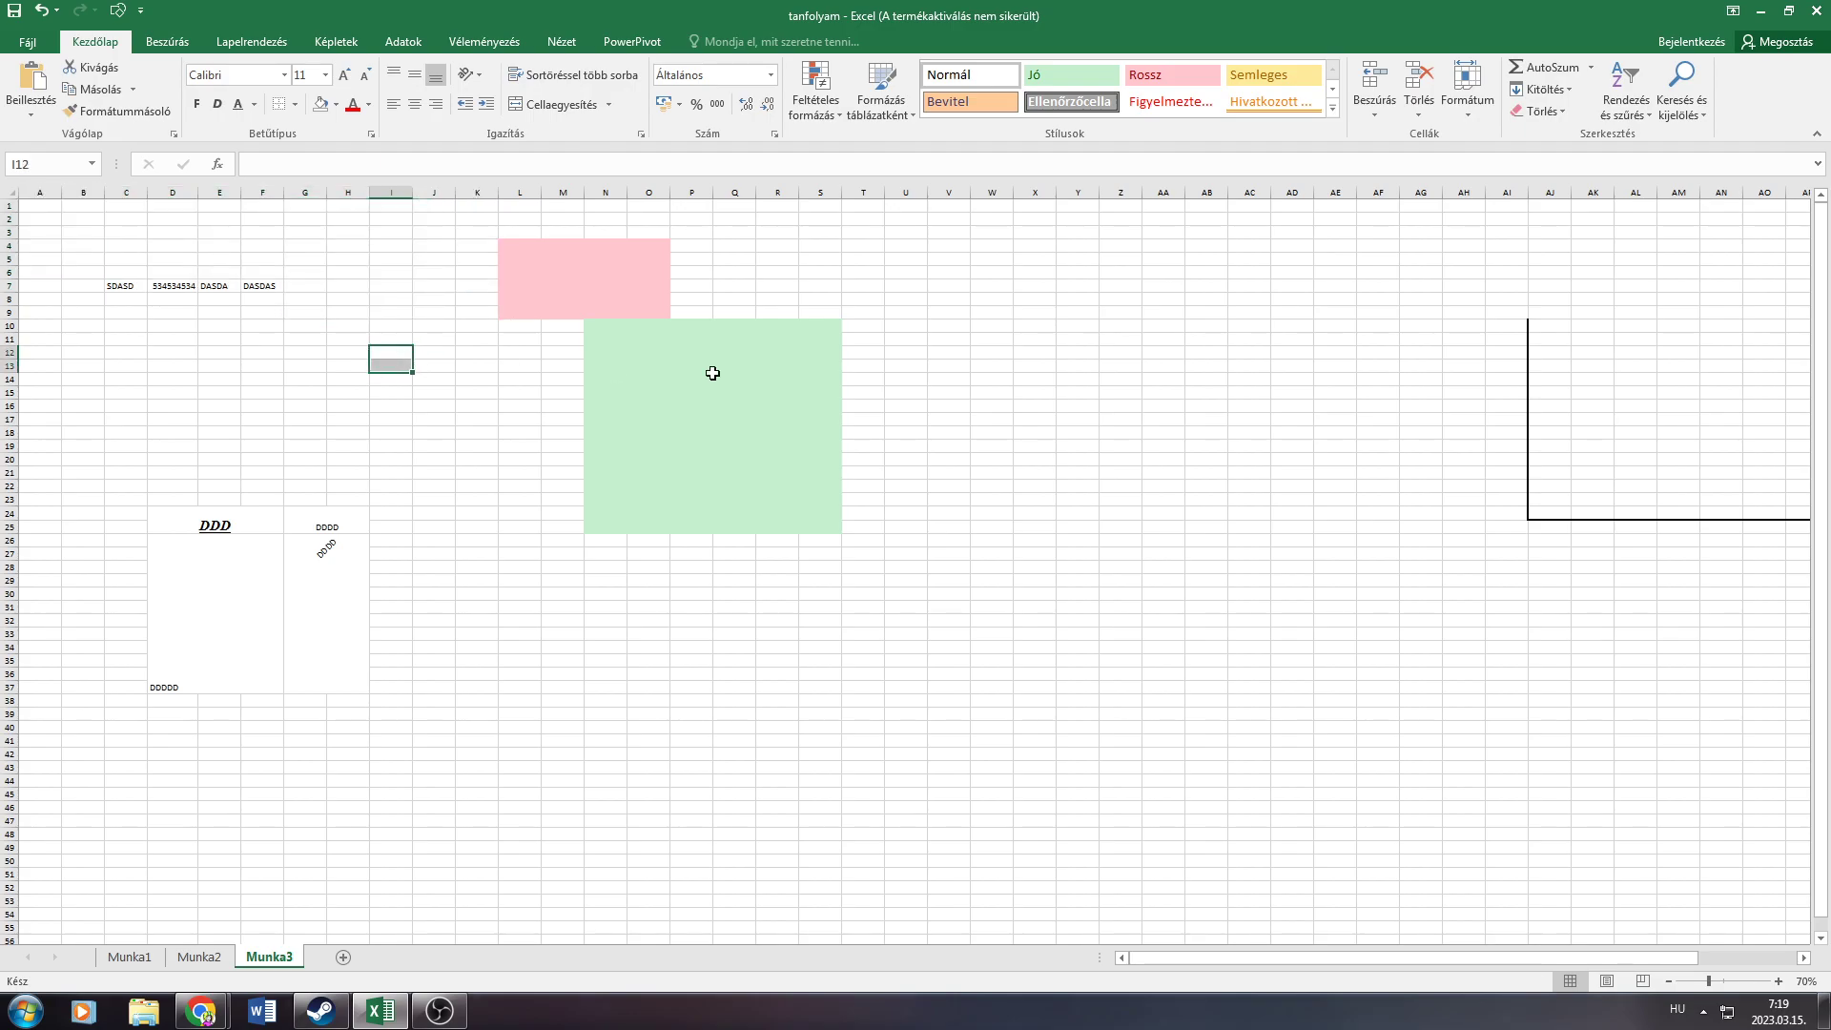
{"action": "mouse_move", "coordinate": [988, 286]}
{"action": "left_mouse_down"}
{"action": "mouse_move", "coordinate": [1034, 339]}
{"action": "mouse_move", "coordinate": [1061, 285]}
{"action": "mouse_move", "coordinate": [1066, 308]}
{"action": "left_mouse_up"}
Merge W7:Y7 and W8:Y9 into single cells
{"action": "left_click", "coordinate": [561, 104]}
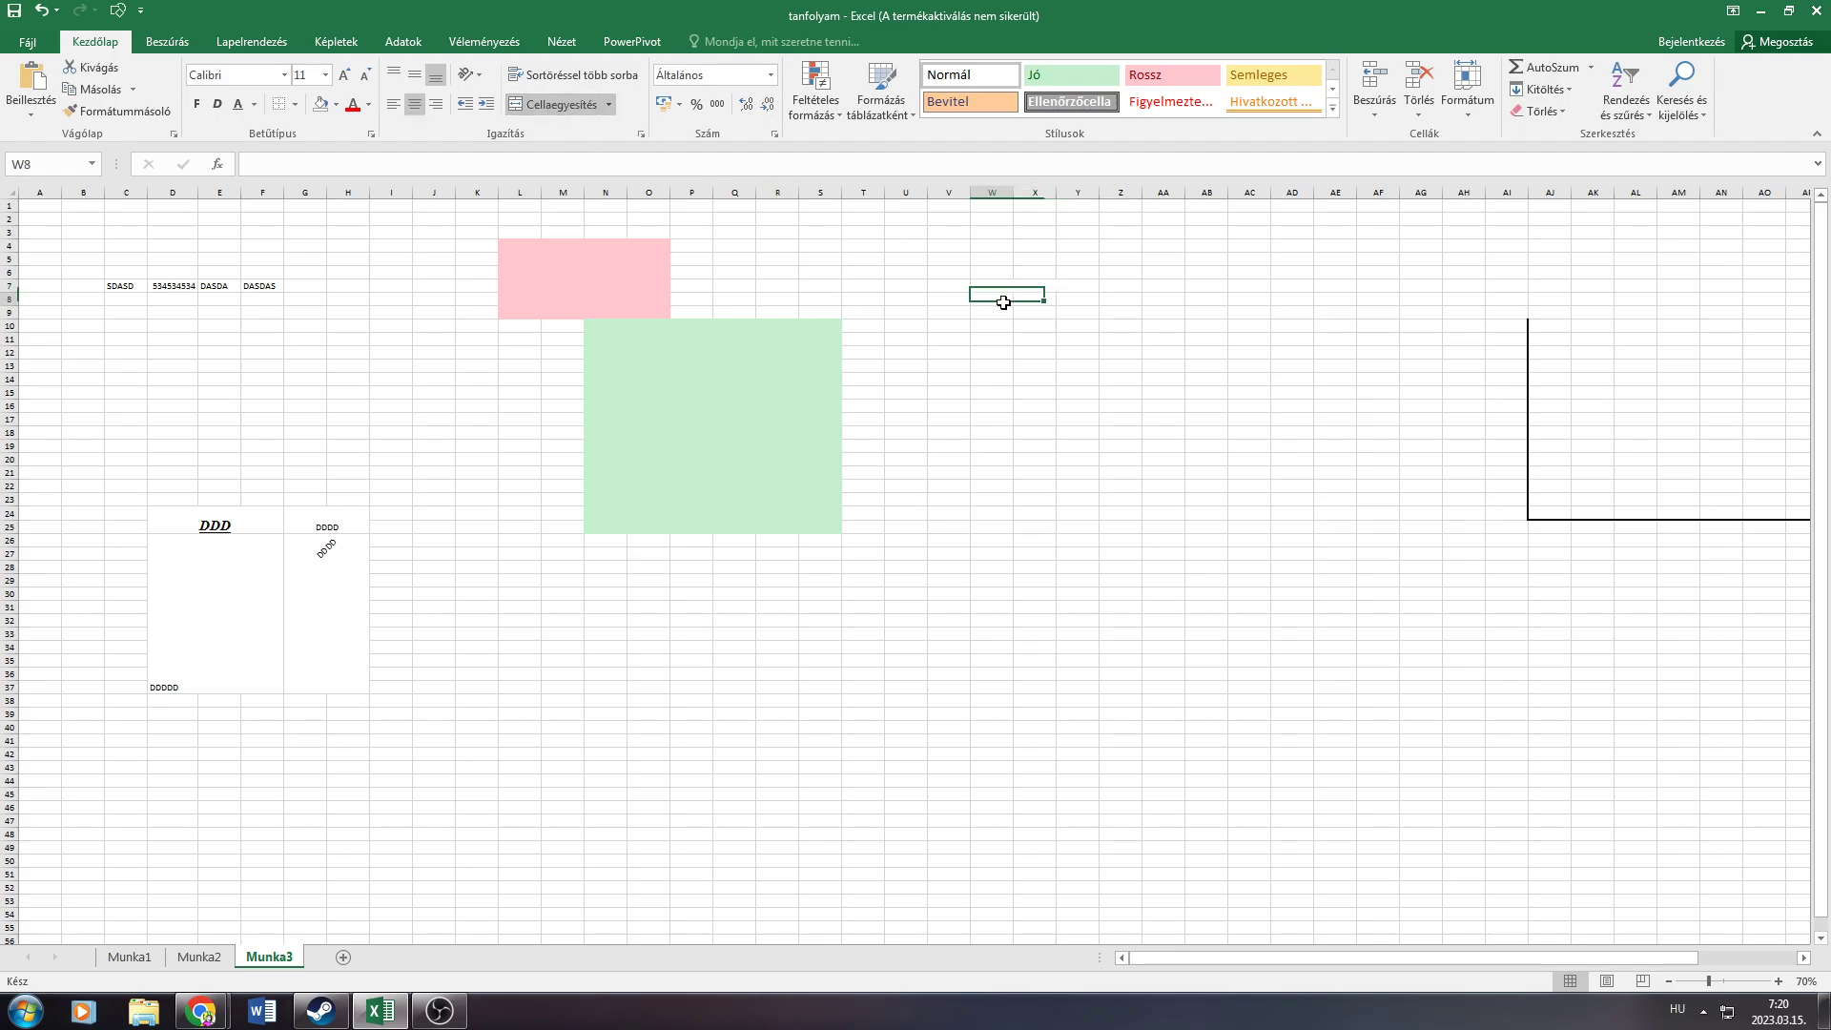
{"action": "left_click", "coordinate": [561, 104]}
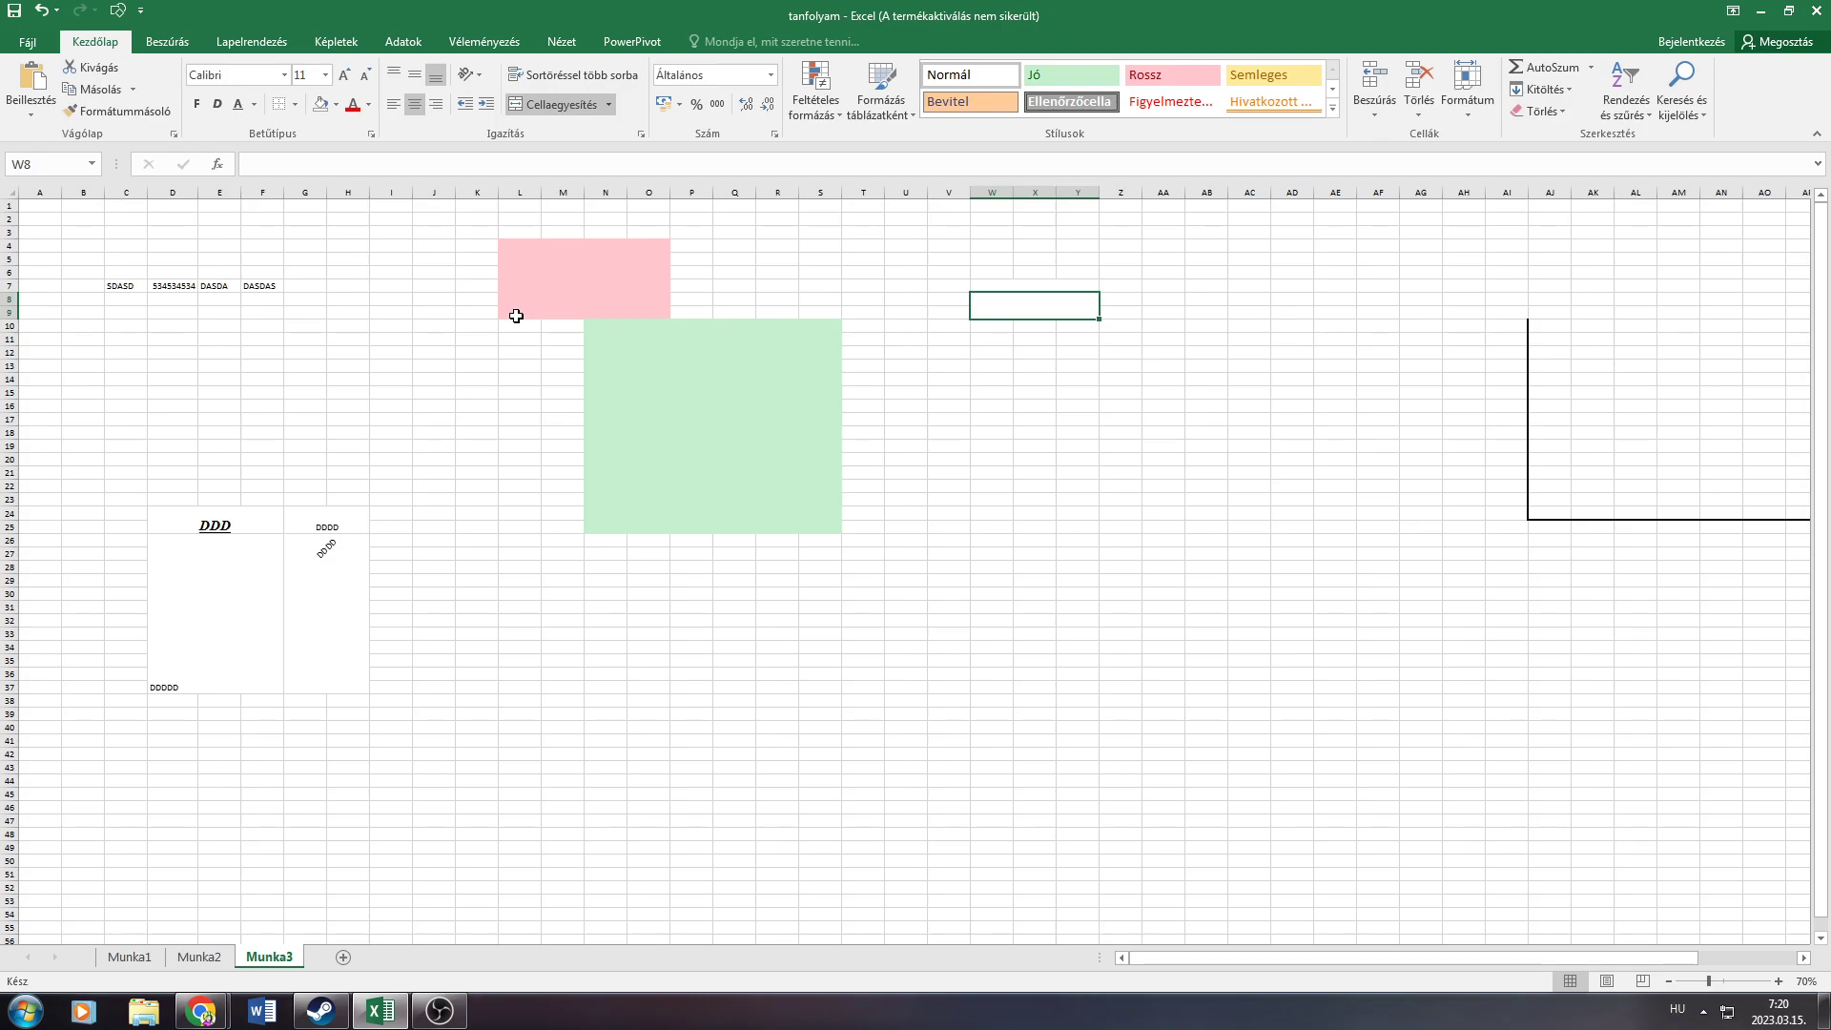
{"action": "scroll", "coordinate": [513, 316], "scroll_direction": "up", "scroll_amount": 1, "text": "ctrl"}
{"action": "scroll", "coordinate": [506, 323], "scroll_direction": "up", "scroll_amount": 2, "text": "ctrl"}
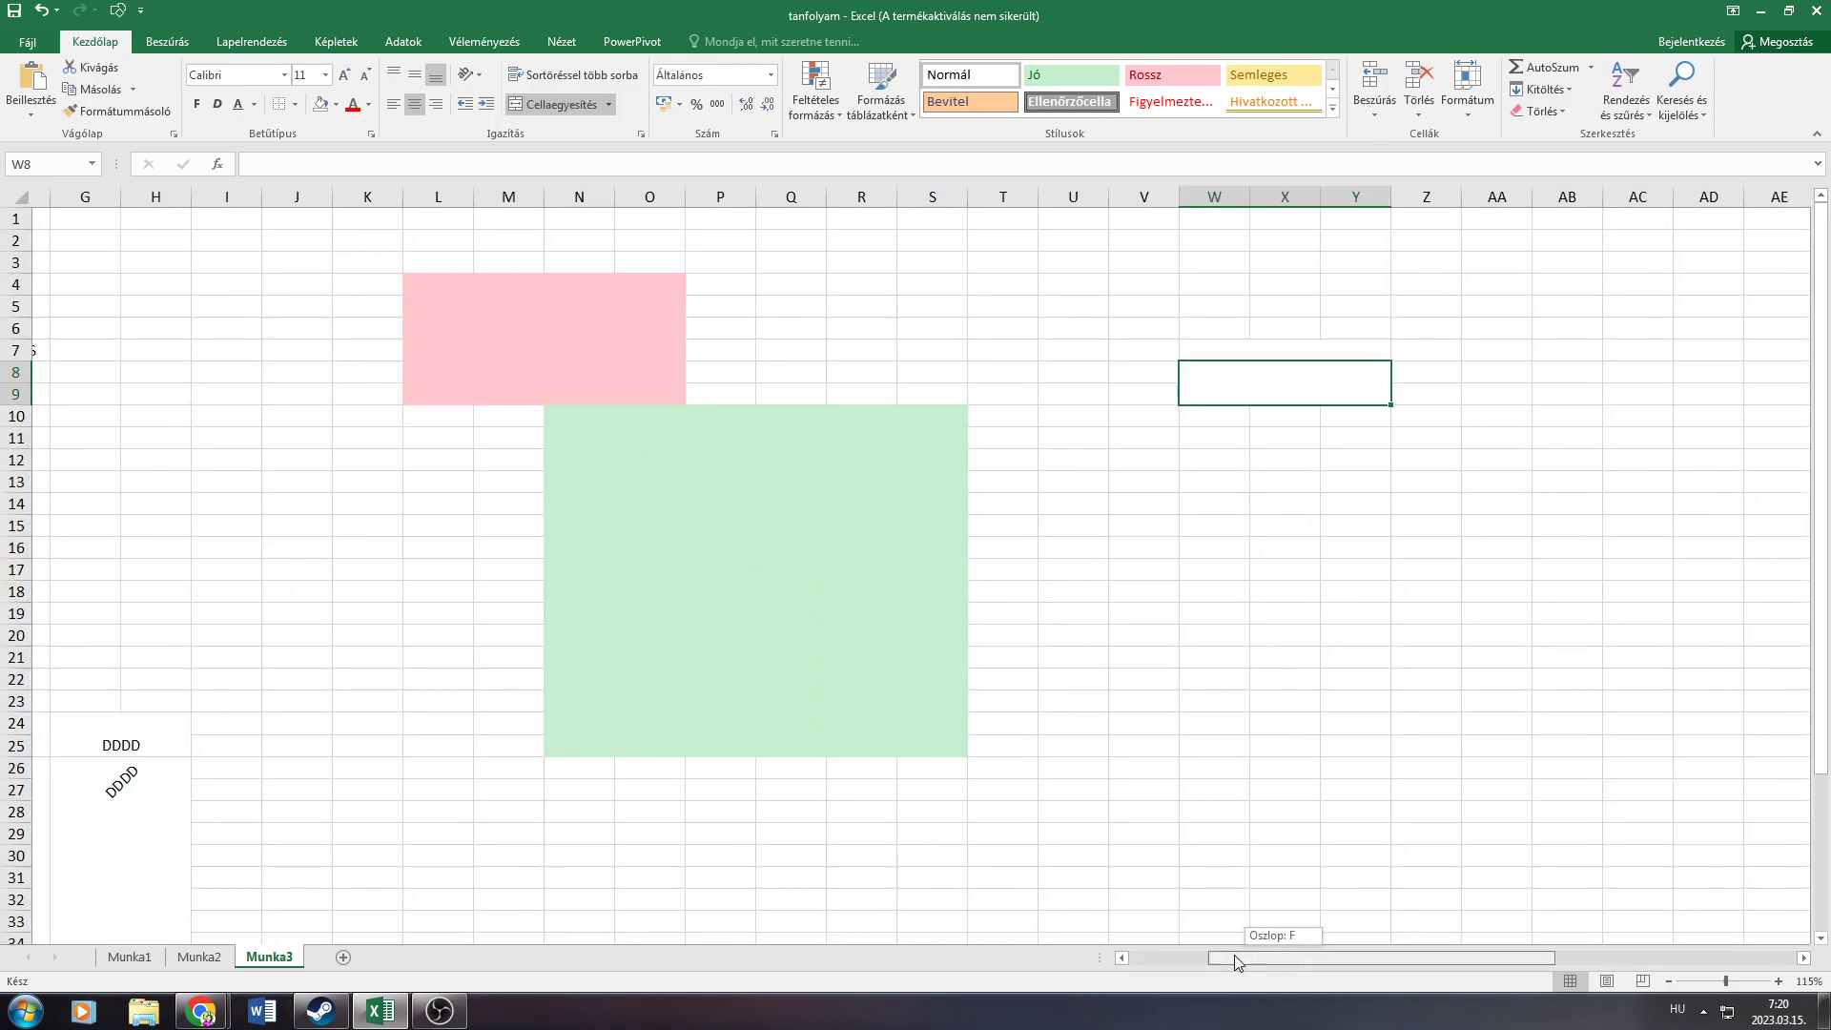
{"action": "left_click_drag", "start_coordinate": [1292, 941], "coordinate": [1096, 947]}
{"action": "left_click", "coordinate": [544, 346]}
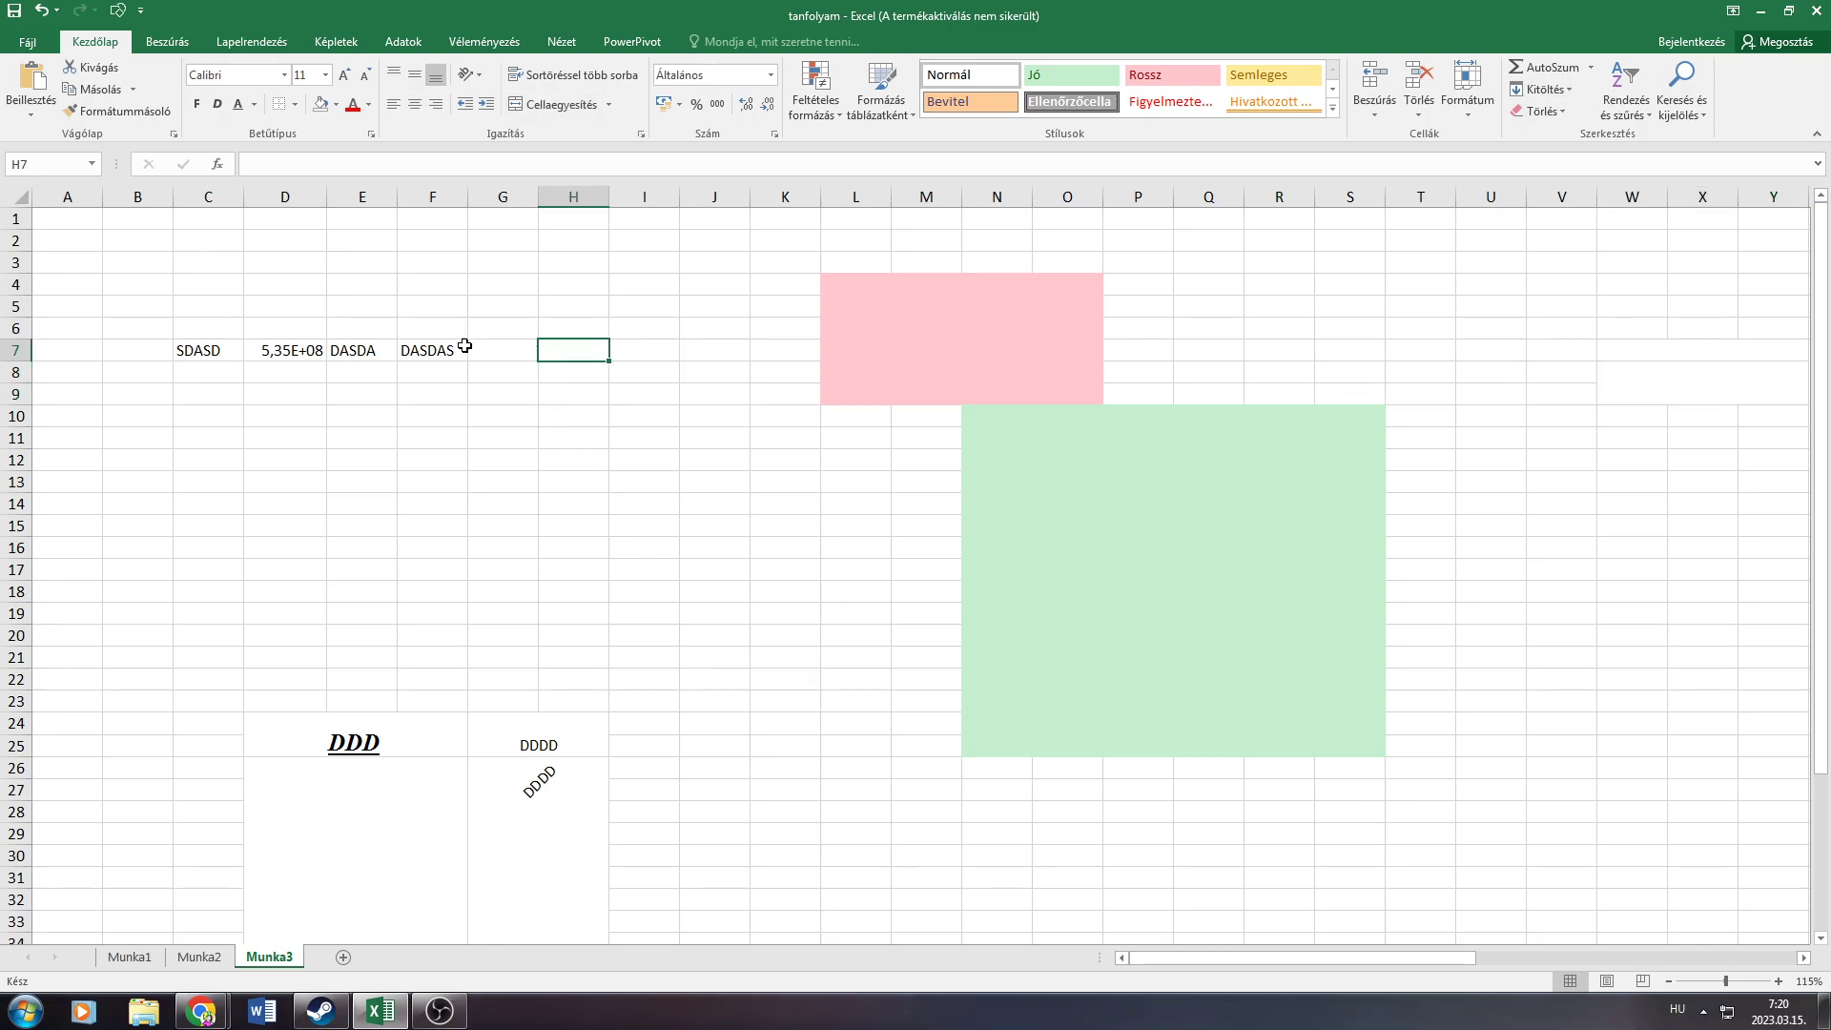
Copy the SDASD entry from C7 and paste it into C11
{"action": "left_click", "coordinate": [218, 347]}
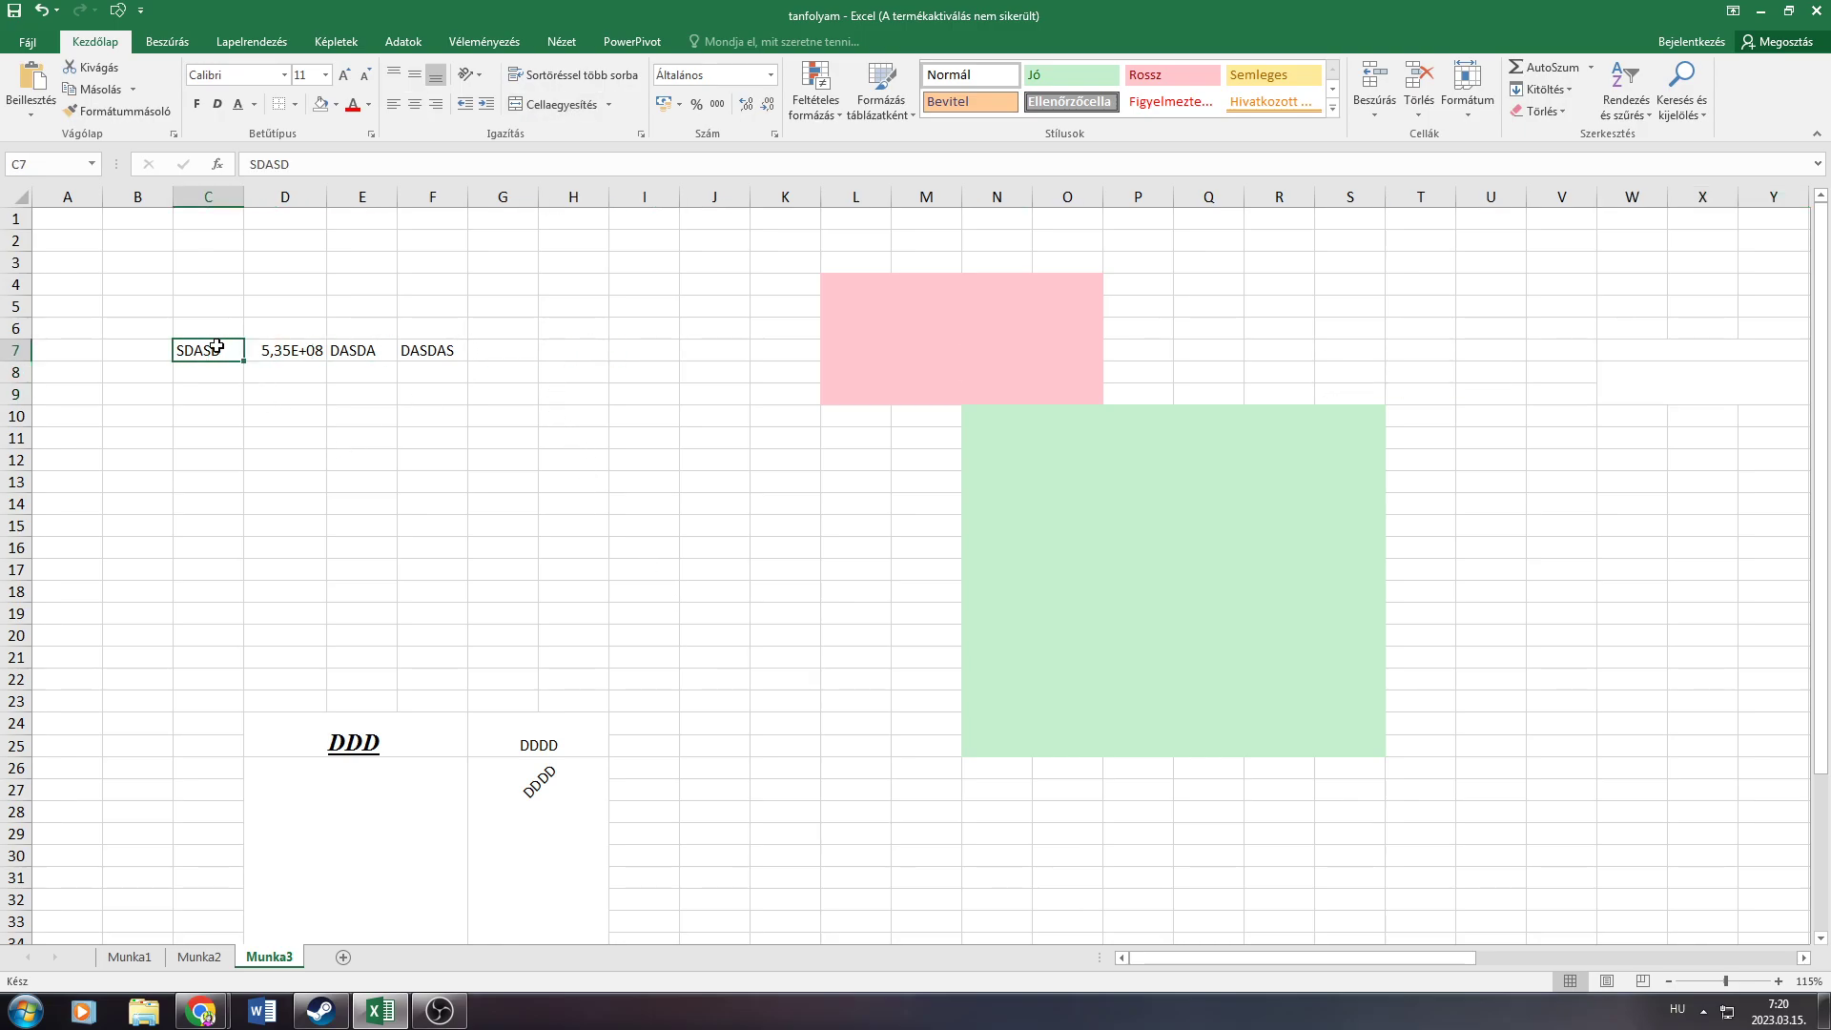
{"action": "right_click", "coordinate": [217, 347]}
{"action": "left_click", "coordinate": [254, 382]}
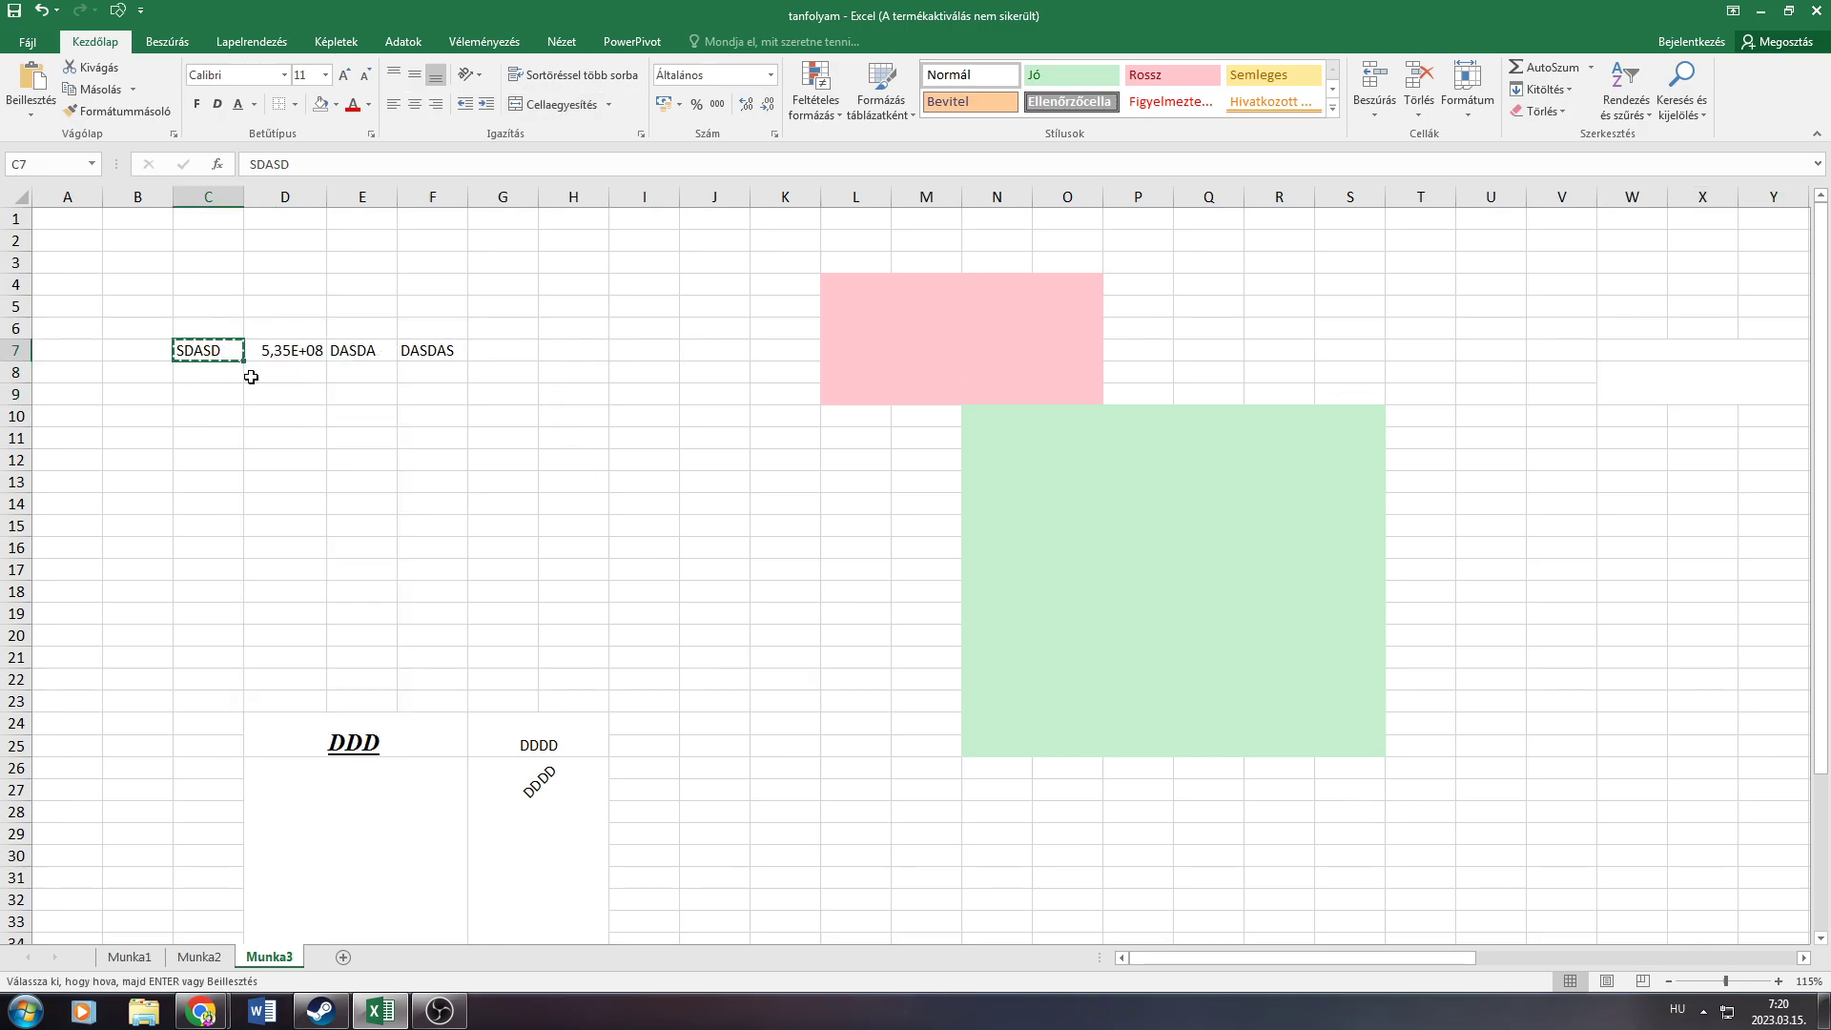
{"action": "right_click", "coordinate": [205, 441]}
{"action": "left_click", "coordinate": [246, 524]}
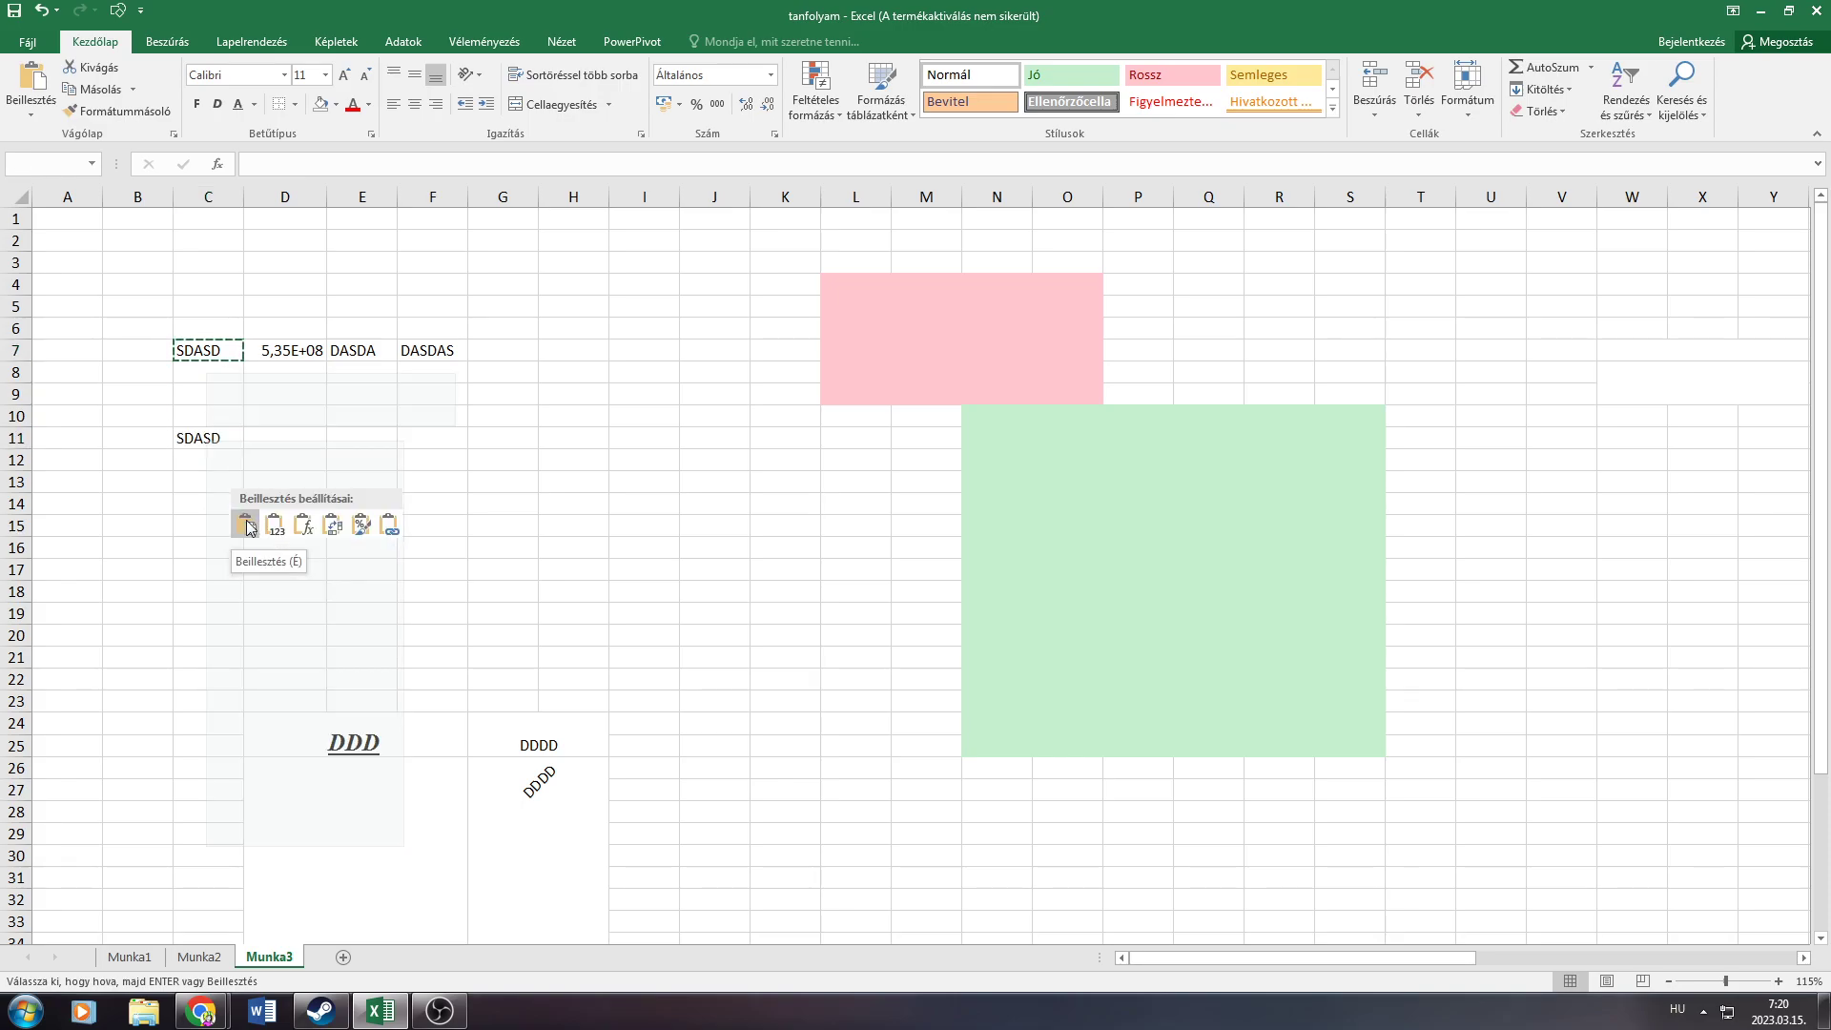
{"action": "left_click", "coordinate": [559, 443]}
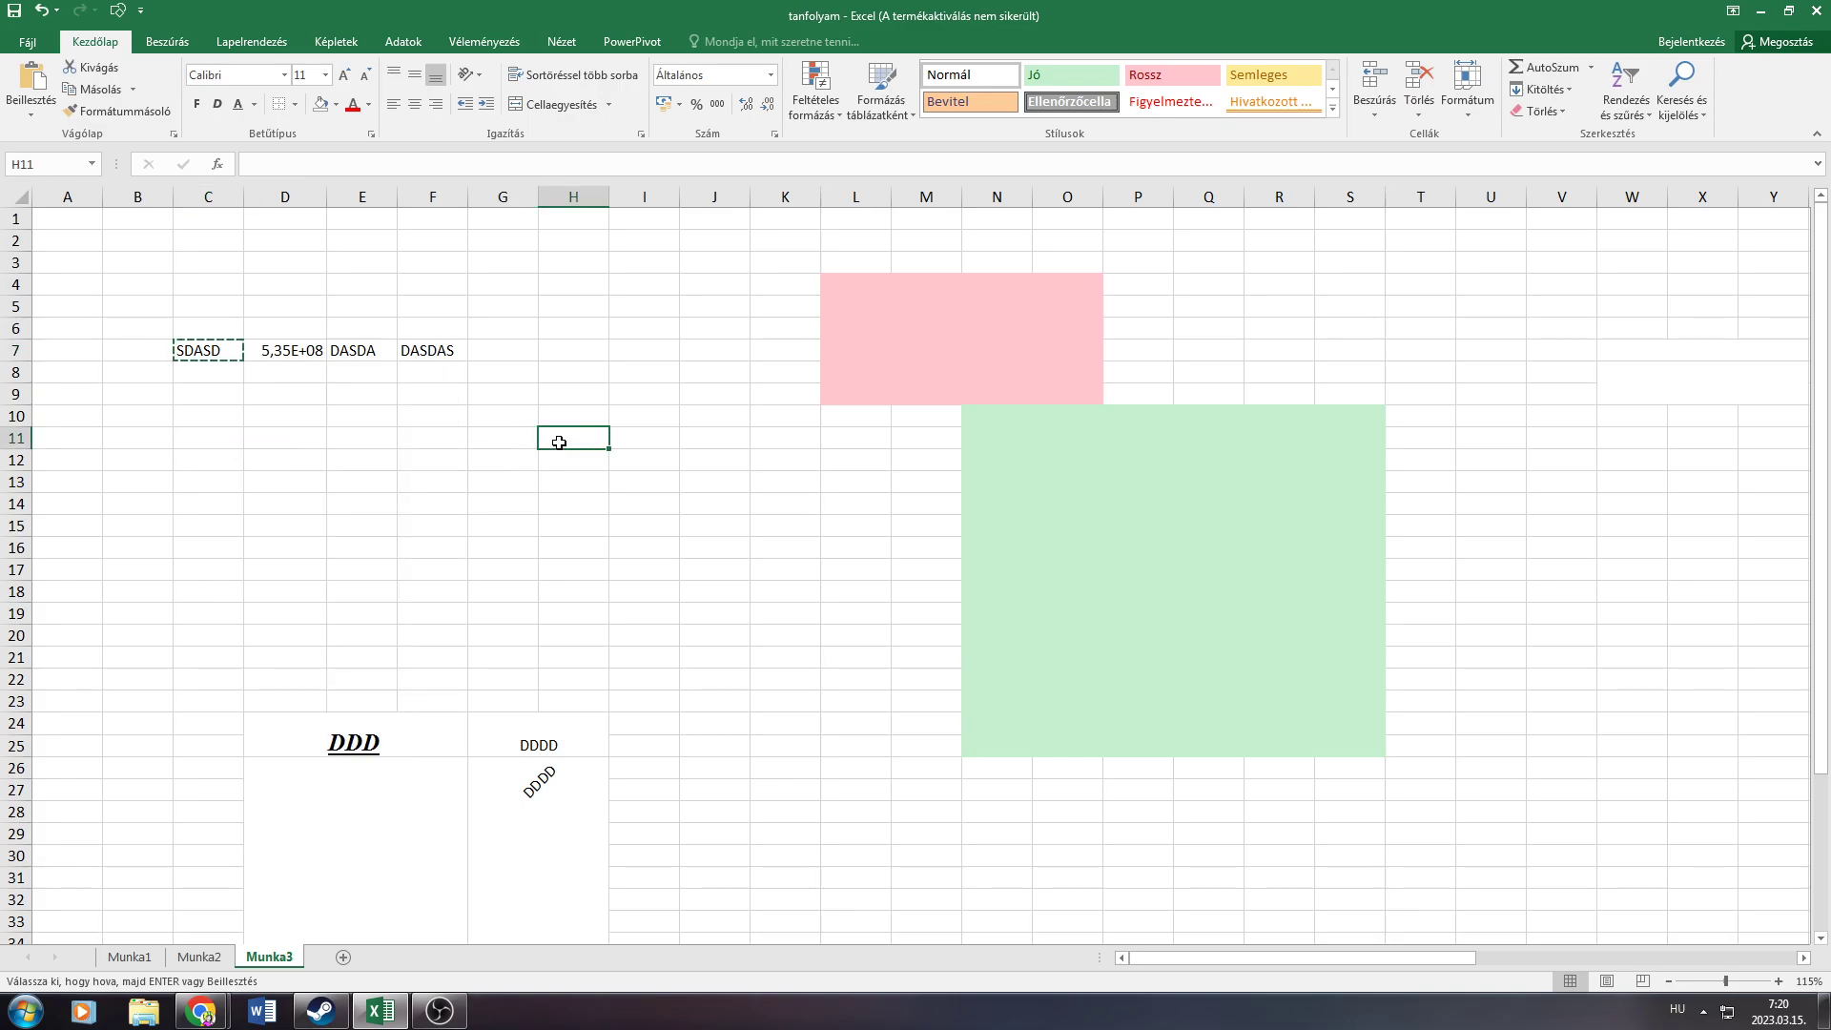
Enter 1 in H11 and I11, and =H11+I11 in J11 to show 2
{"action": "type", "text": "1"}
{"action": "key", "text": "Tab"}
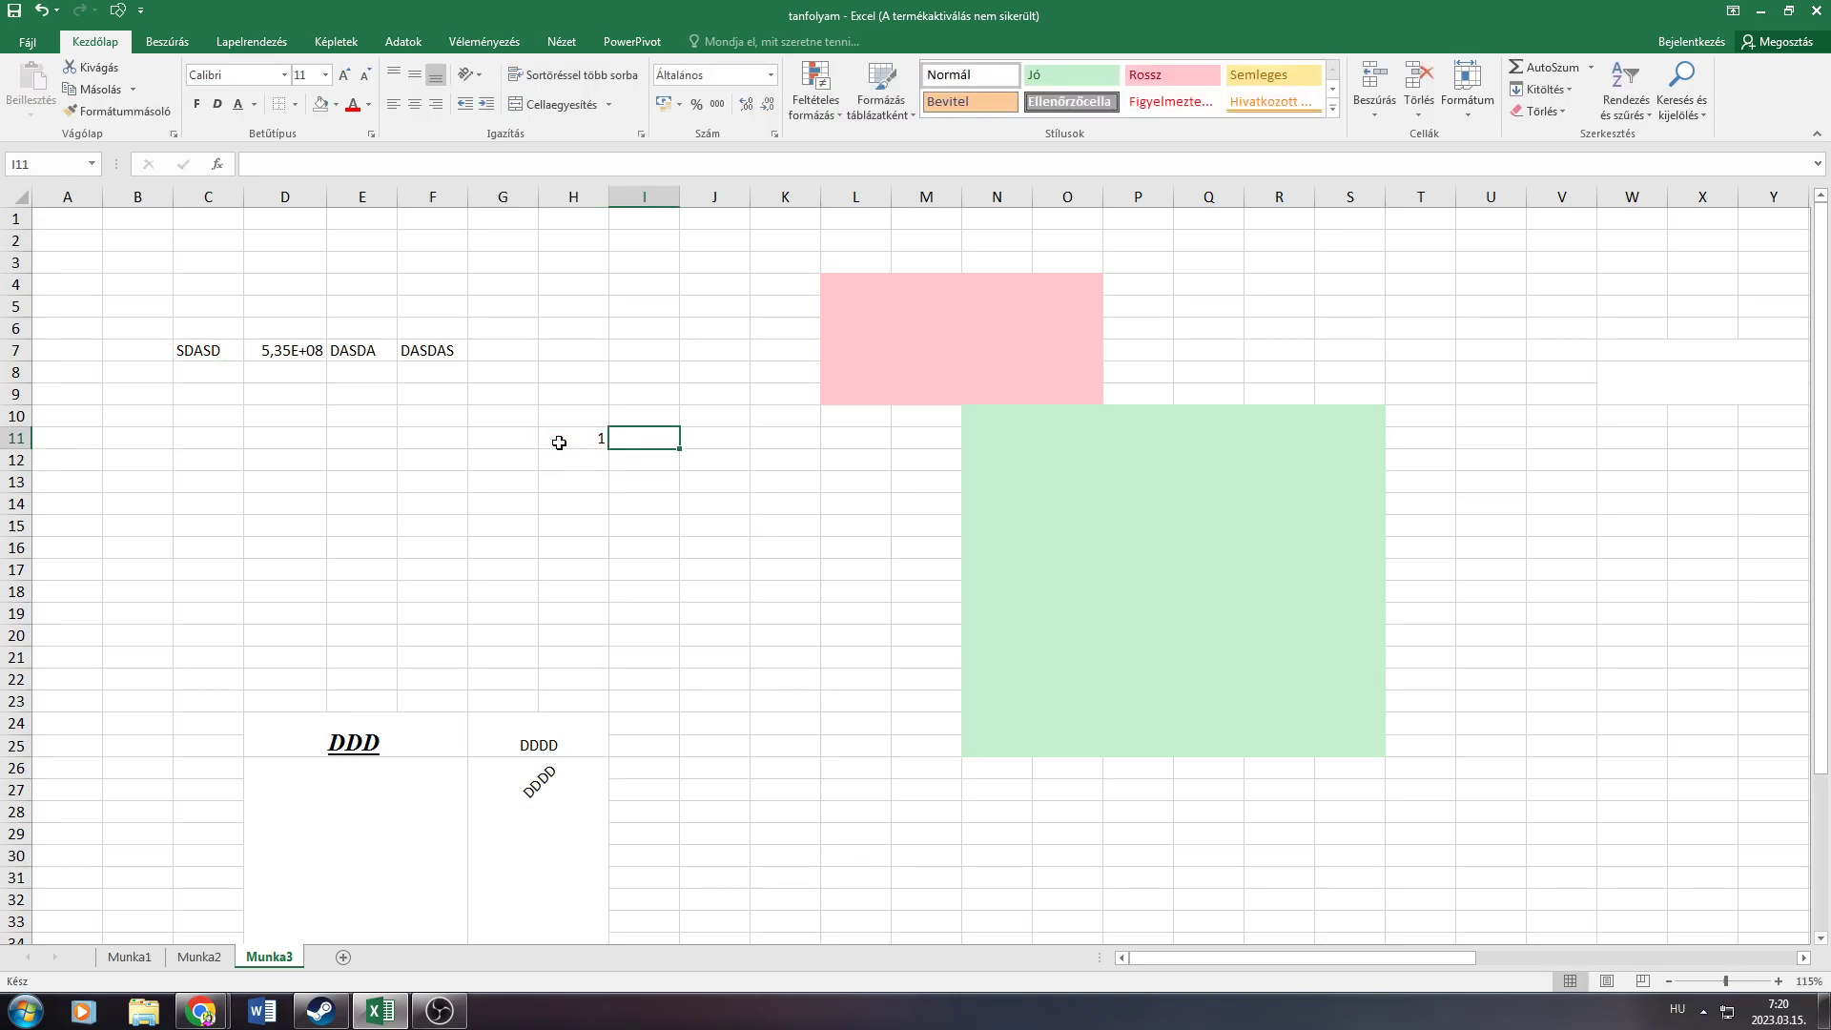
{"action": "type", "text": "1"}
{"action": "key", "text": "Tab"}
{"action": "type", "text": "="}
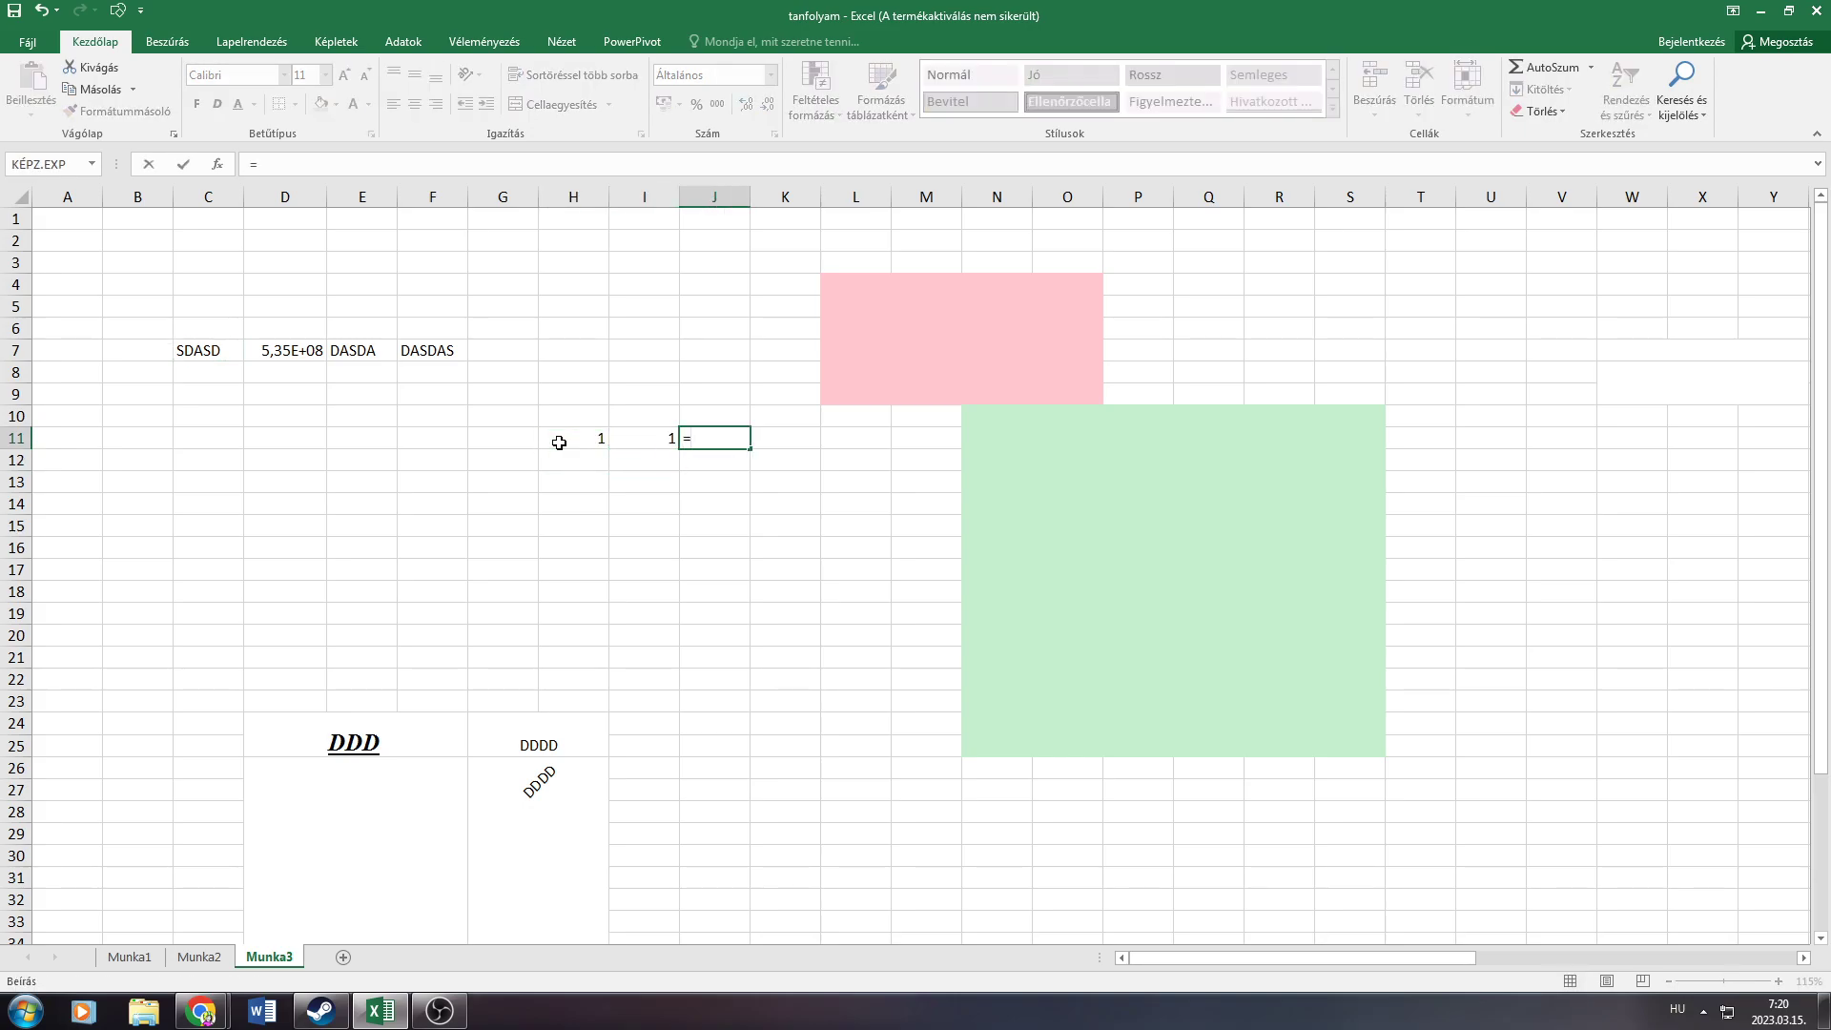
{"action": "left_click", "coordinate": [559, 442]}
{"action": "type", "text": "+"}
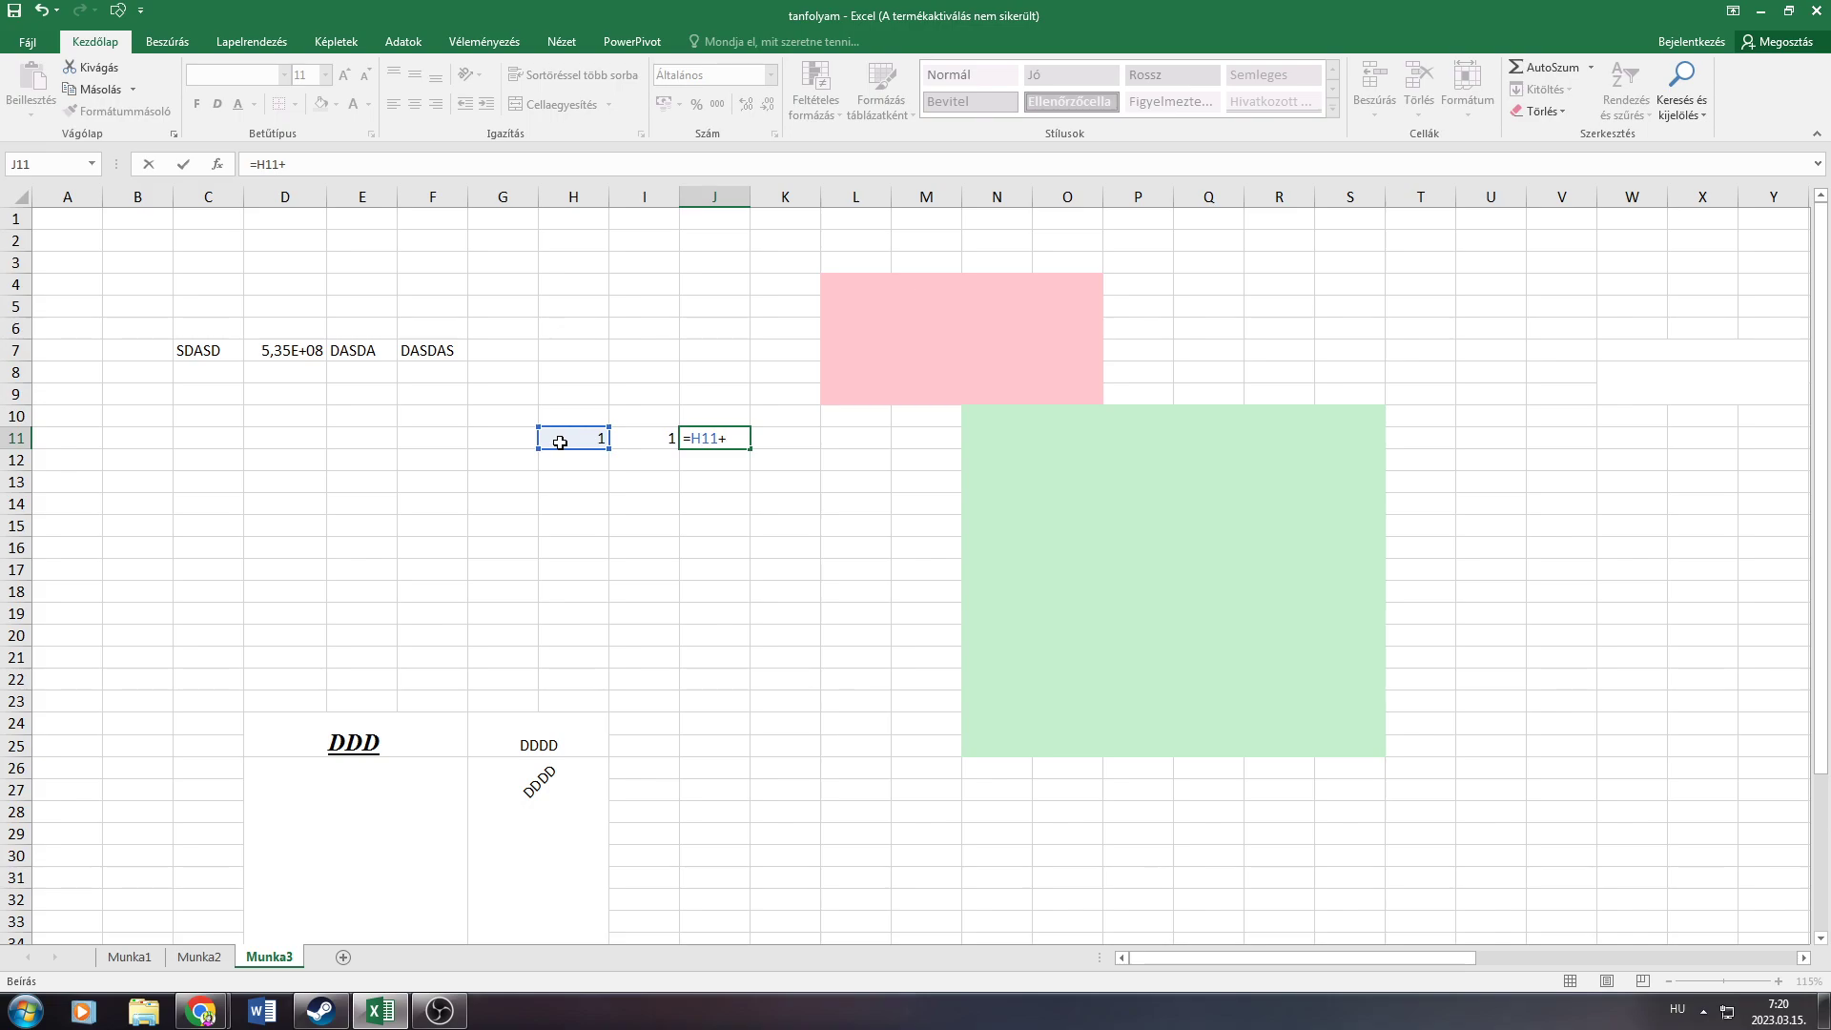
{"action": "left_click", "coordinate": [639, 435]}
{"action": "key", "text": "Return"}
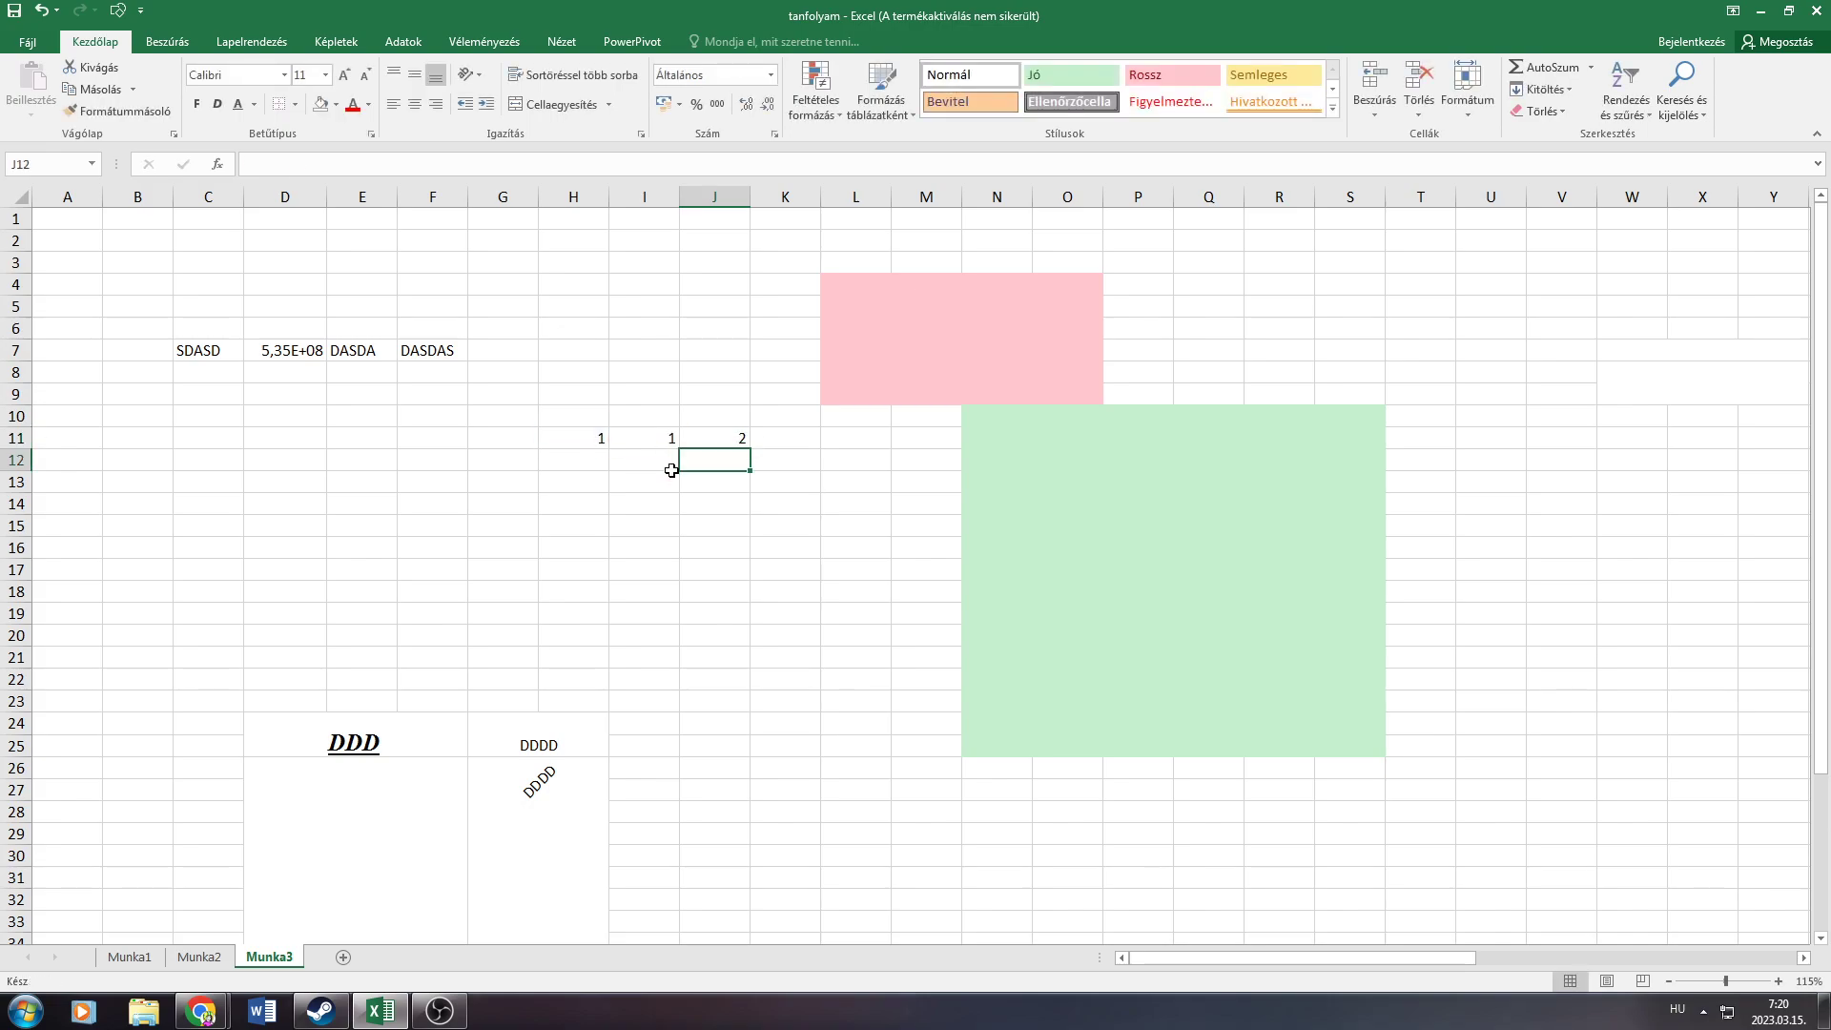
{"action": "left_click", "coordinate": [700, 445]}
{"action": "left_click_drag", "start_coordinate": [591, 439], "coordinate": [717, 440]}
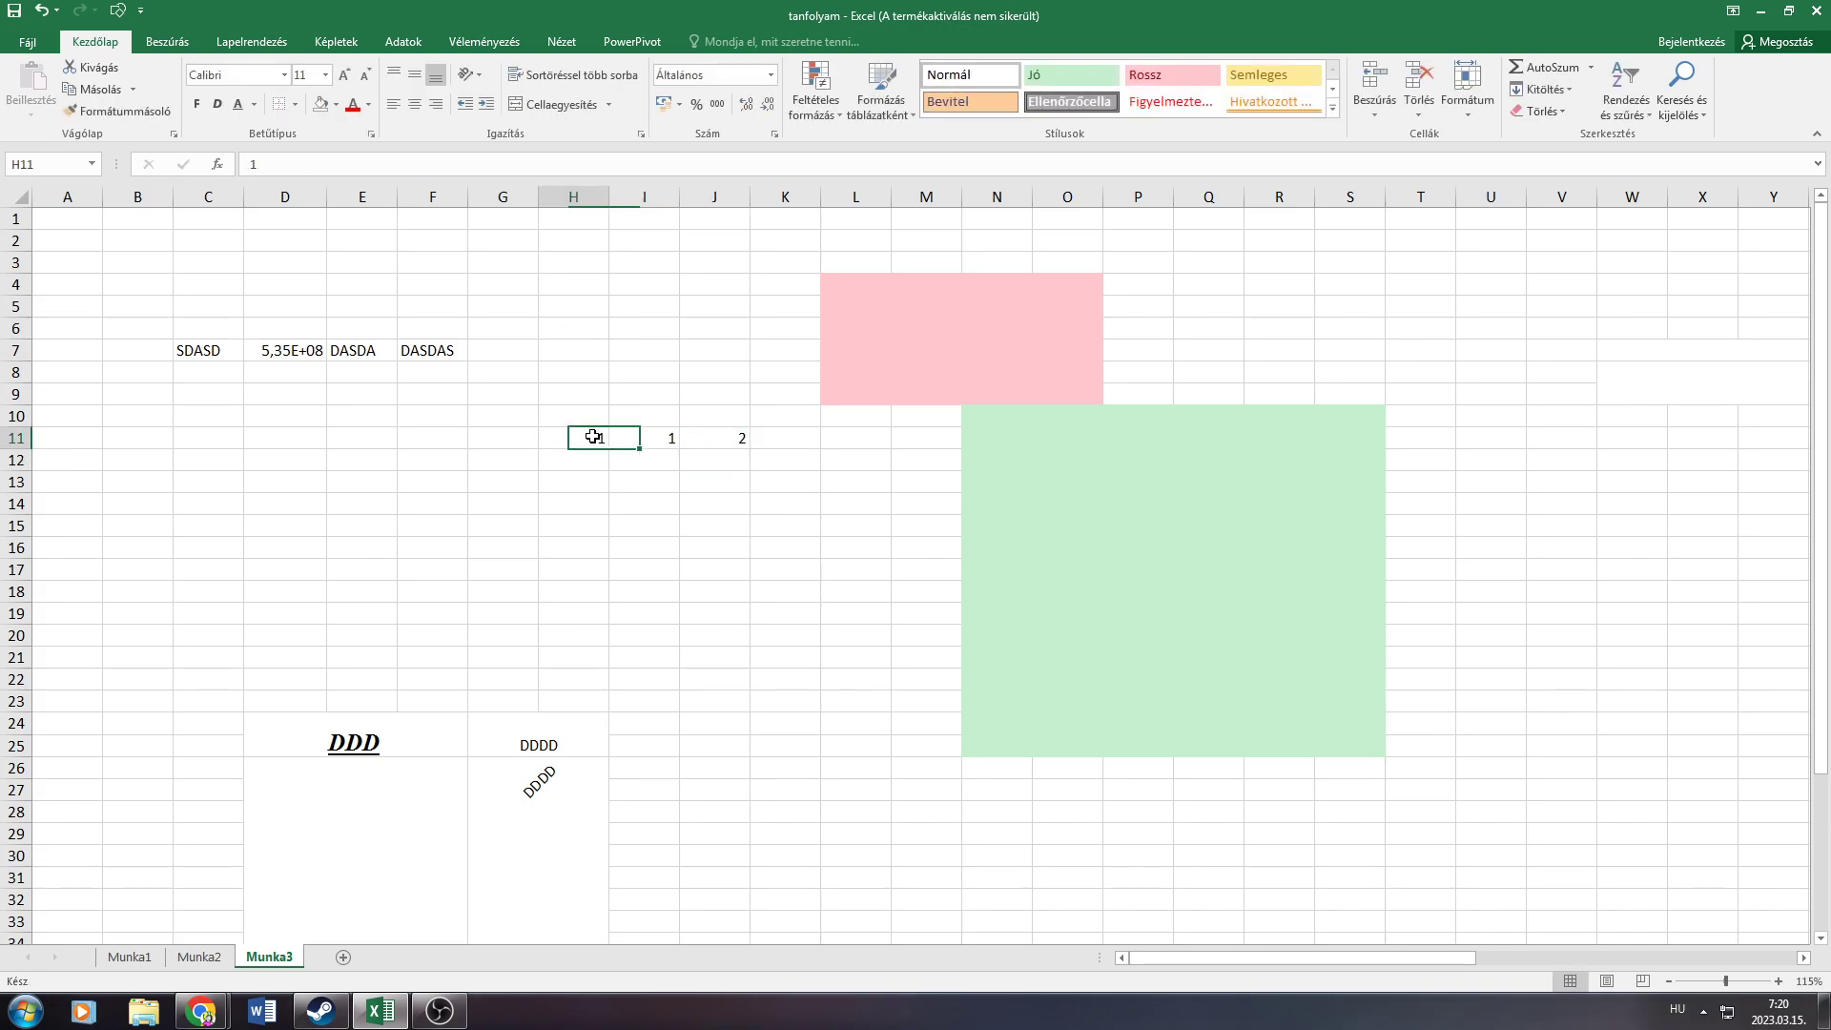
Paste the copied H11:J11 row into H14:J14
{"action": "right_click", "coordinate": [716, 440]}
{"action": "left_click", "coordinate": [749, 471]}
{"action": "right_click", "coordinate": [579, 506]}
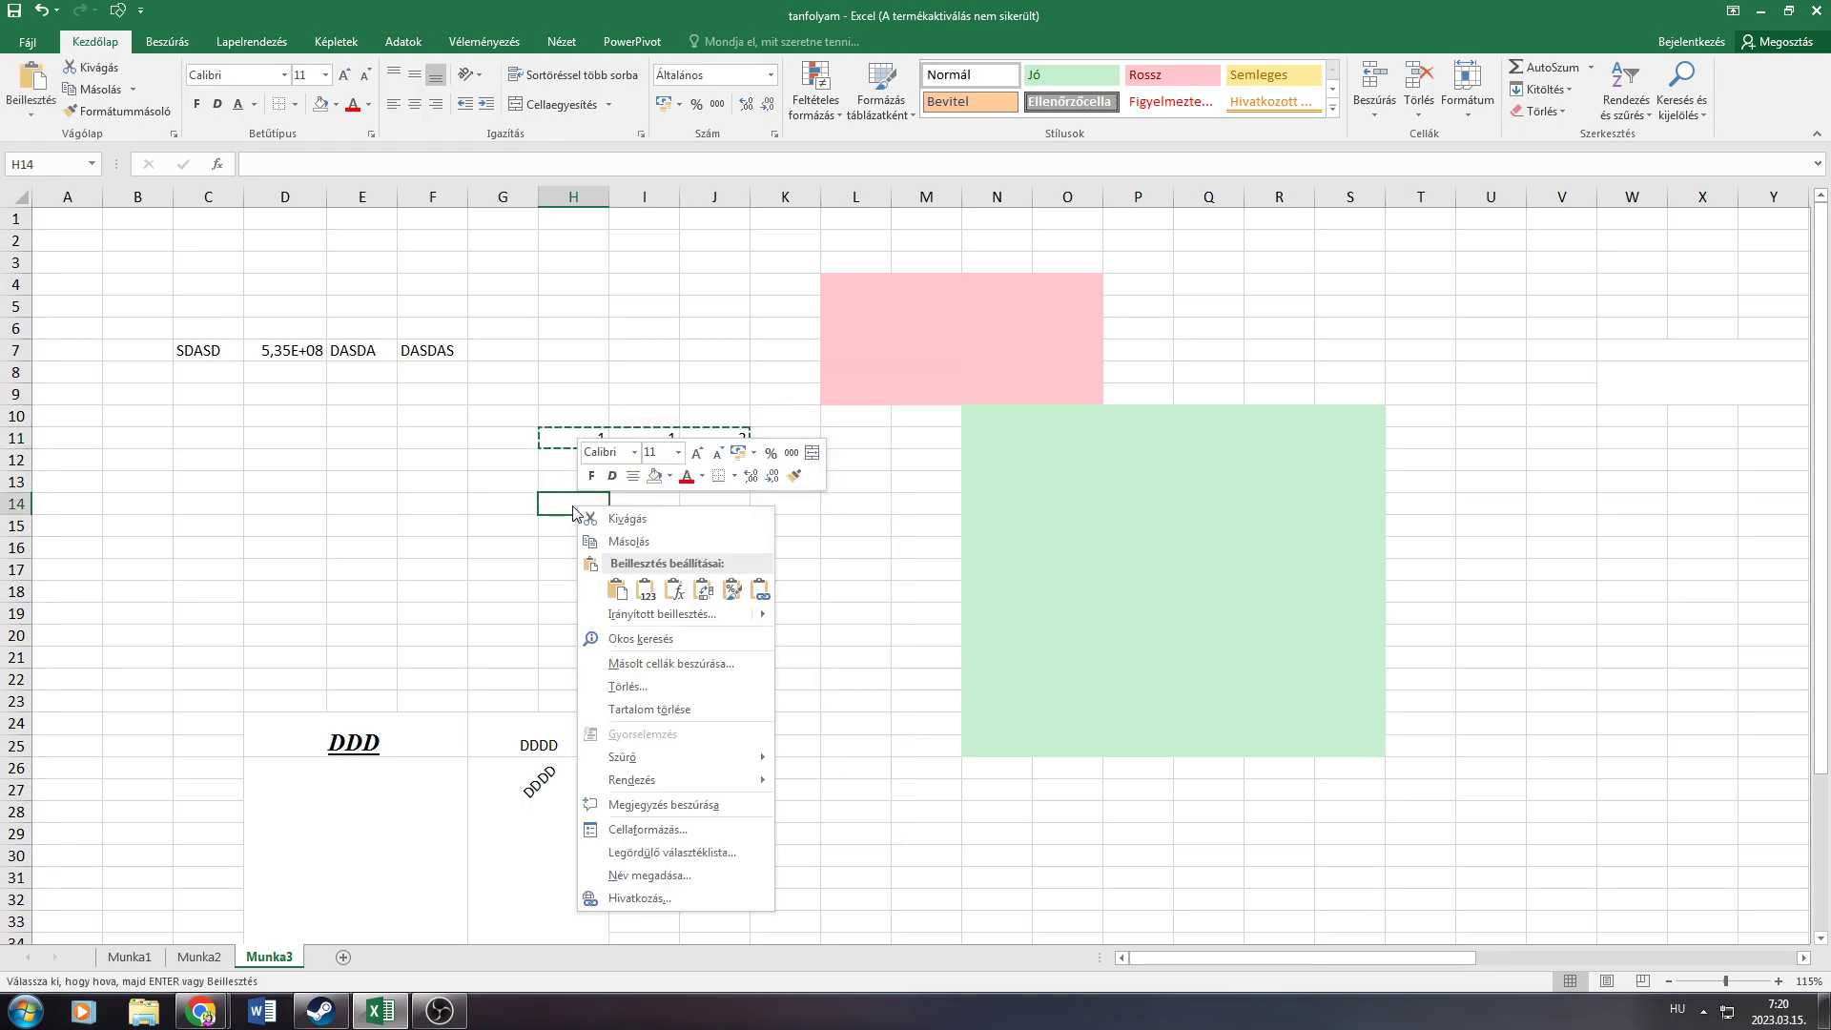
{"action": "left_click", "coordinate": [620, 591]}
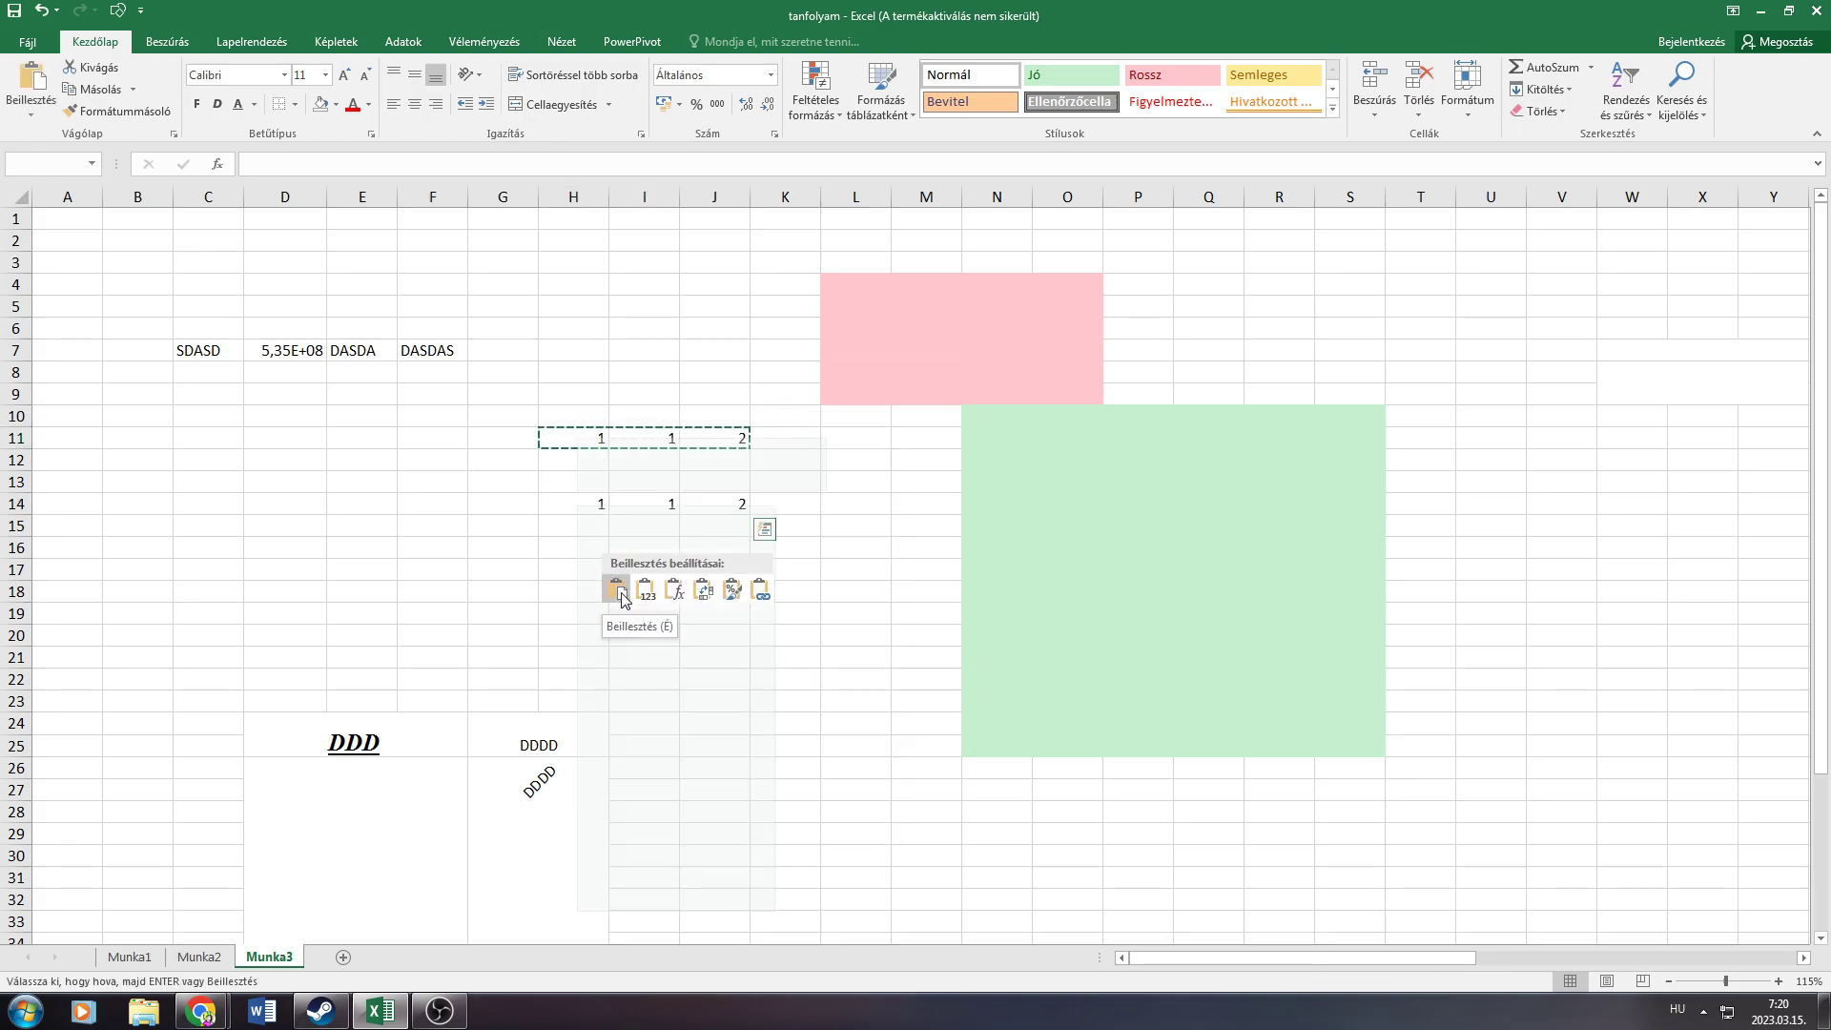
Inspect the pasted cells, confirming J14's formula adjusted to =H14+I14
{"action": "left_click", "coordinate": [601, 503]}
{"action": "left_click", "coordinate": [661, 503]}
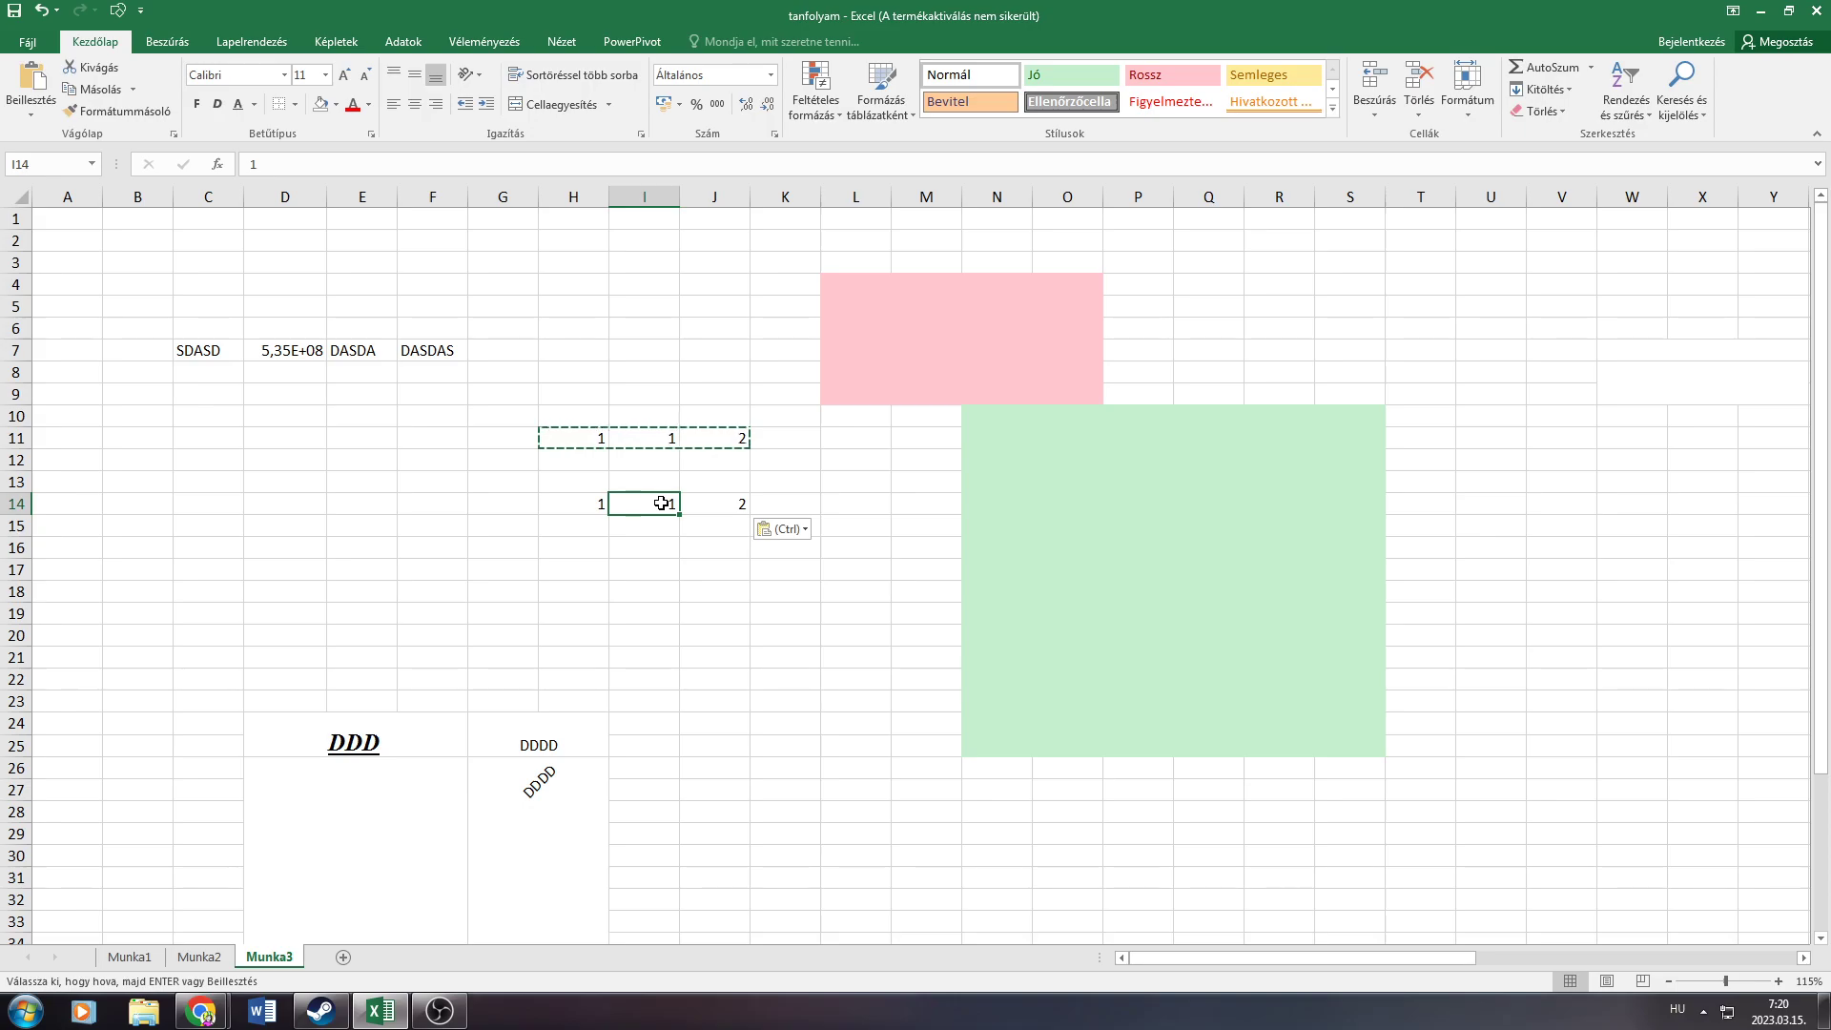
{"action": "key", "text": "Right"}
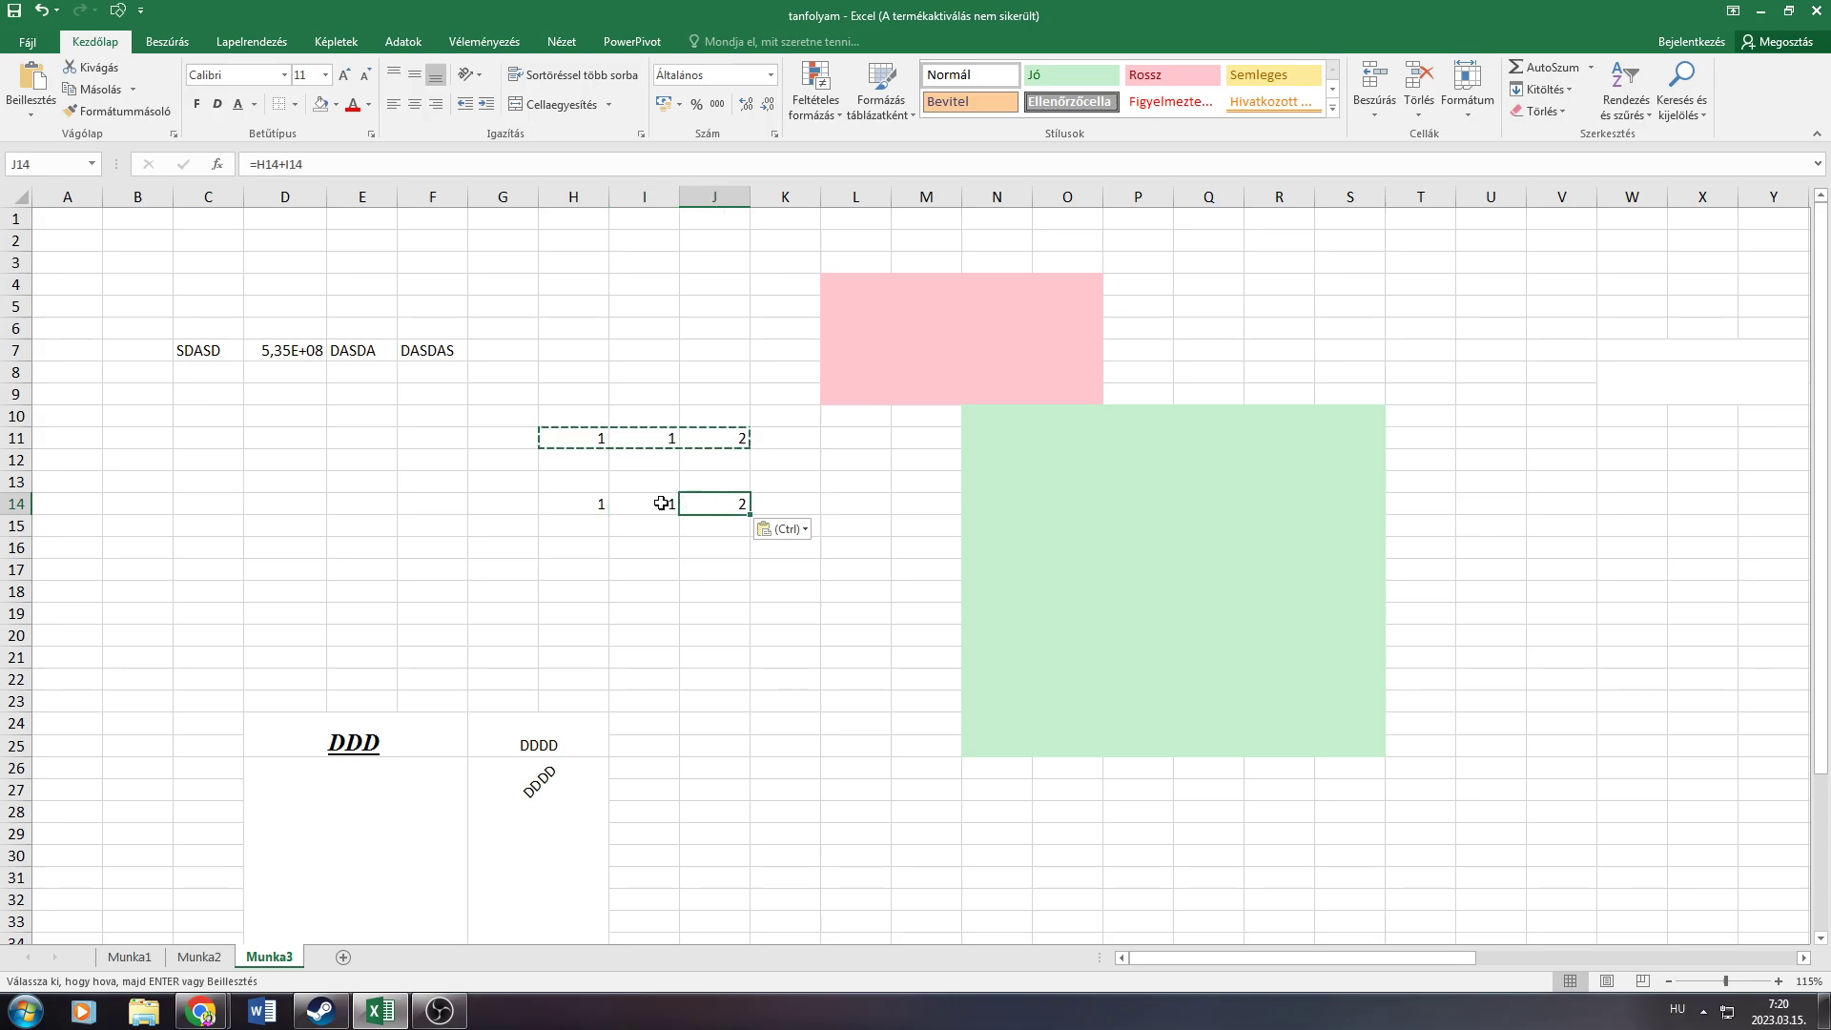
{"action": "left_click", "coordinate": [661, 502]}
{"action": "left_click", "coordinate": [600, 503]}
{"action": "left_click", "coordinate": [712, 503]}
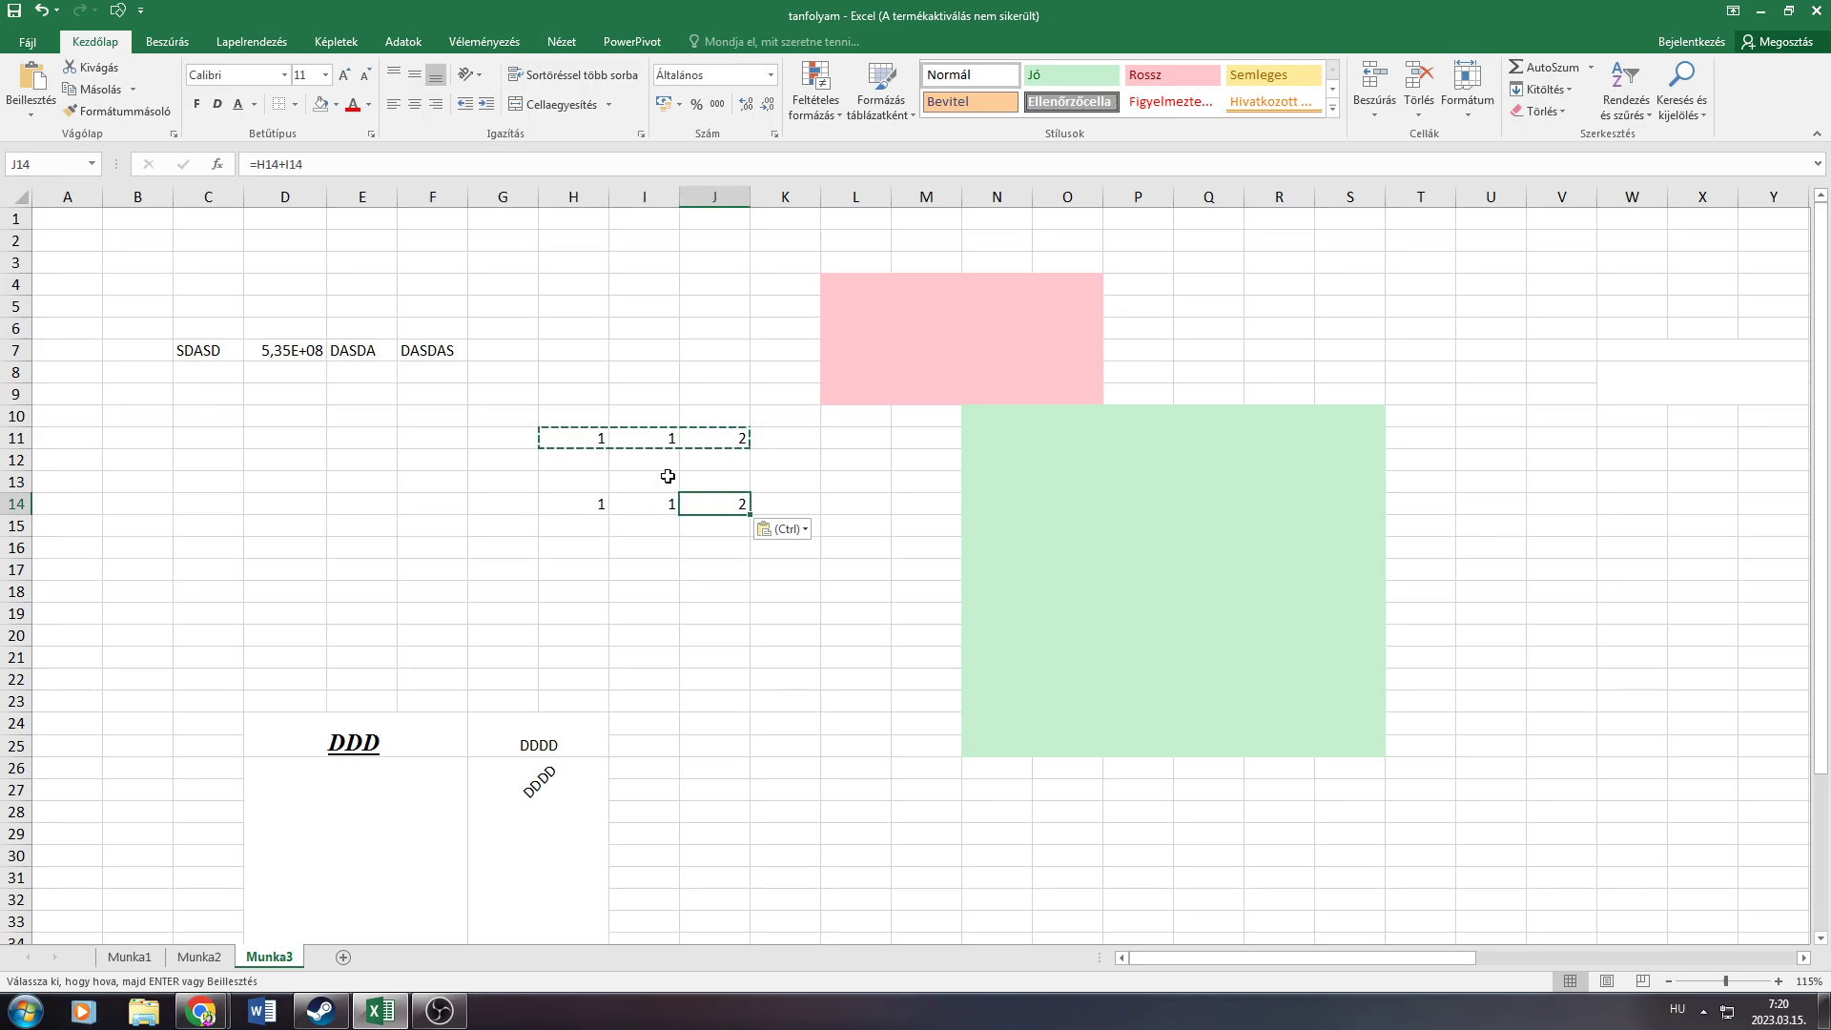
{"action": "left_click", "coordinate": [354, 164]}
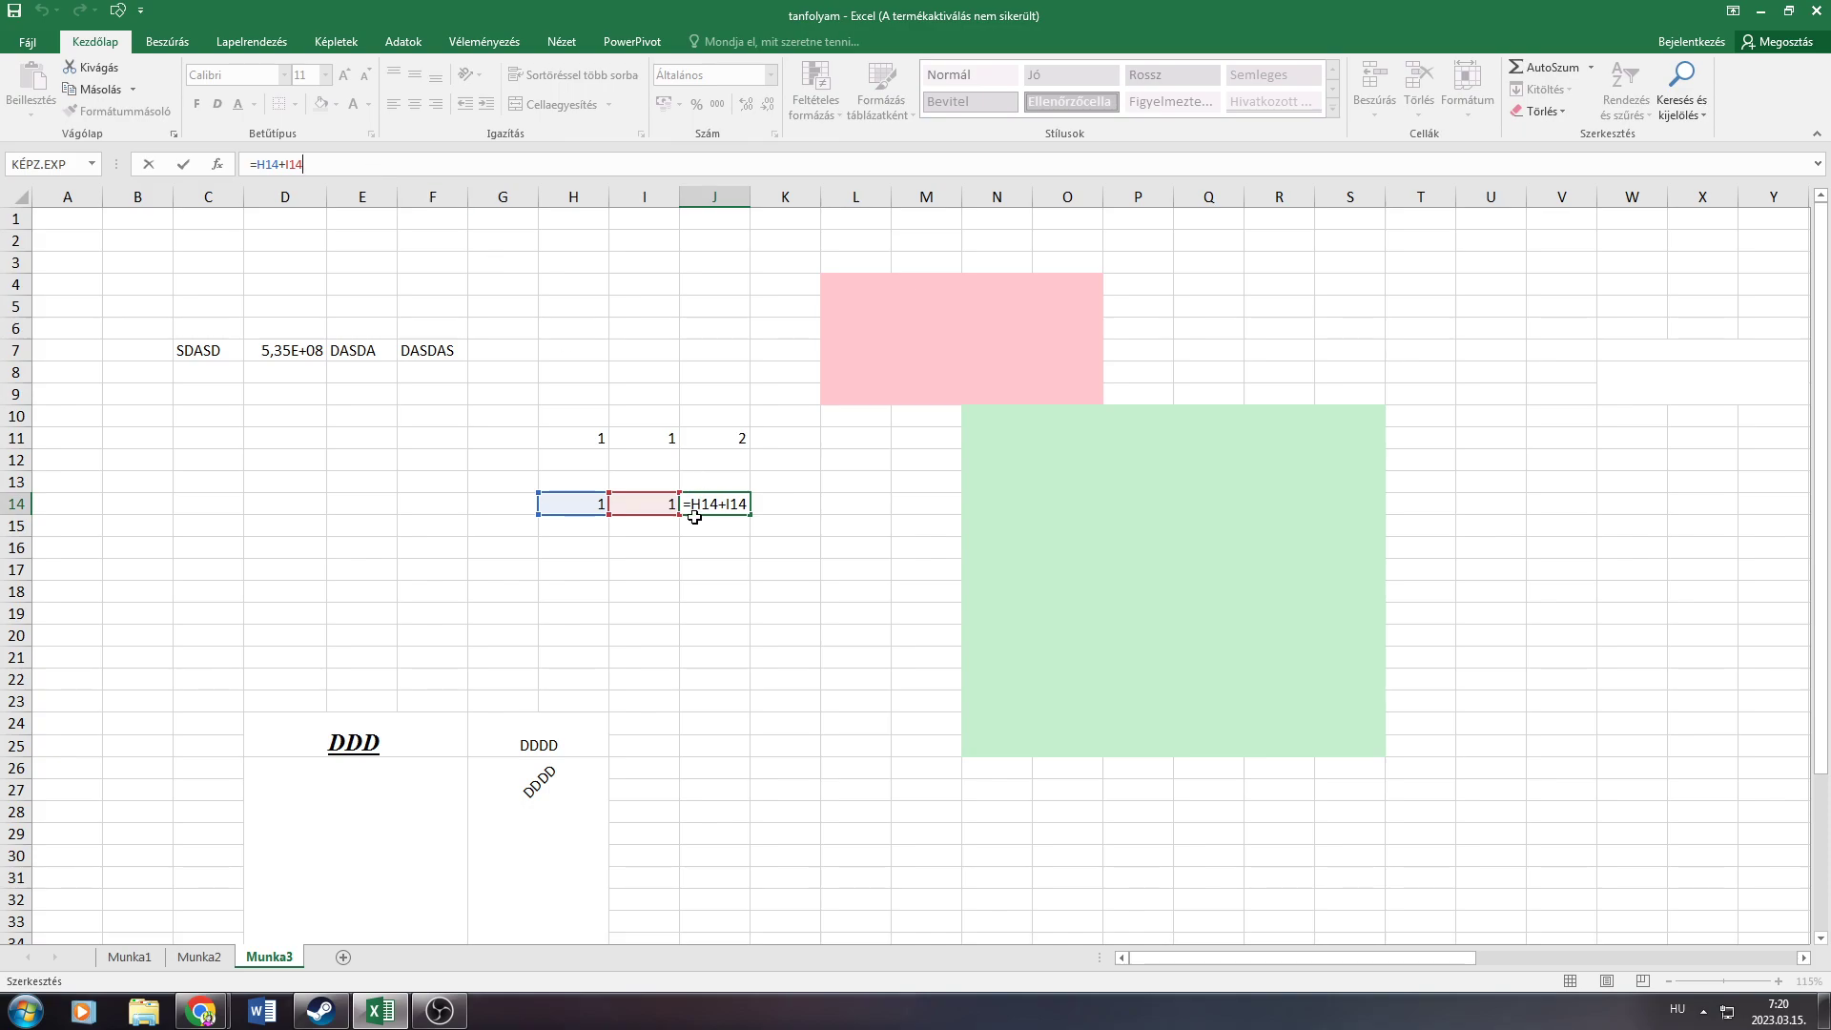
{"action": "key", "text": "Escape"}
{"action": "right_click", "coordinate": [589, 554]}
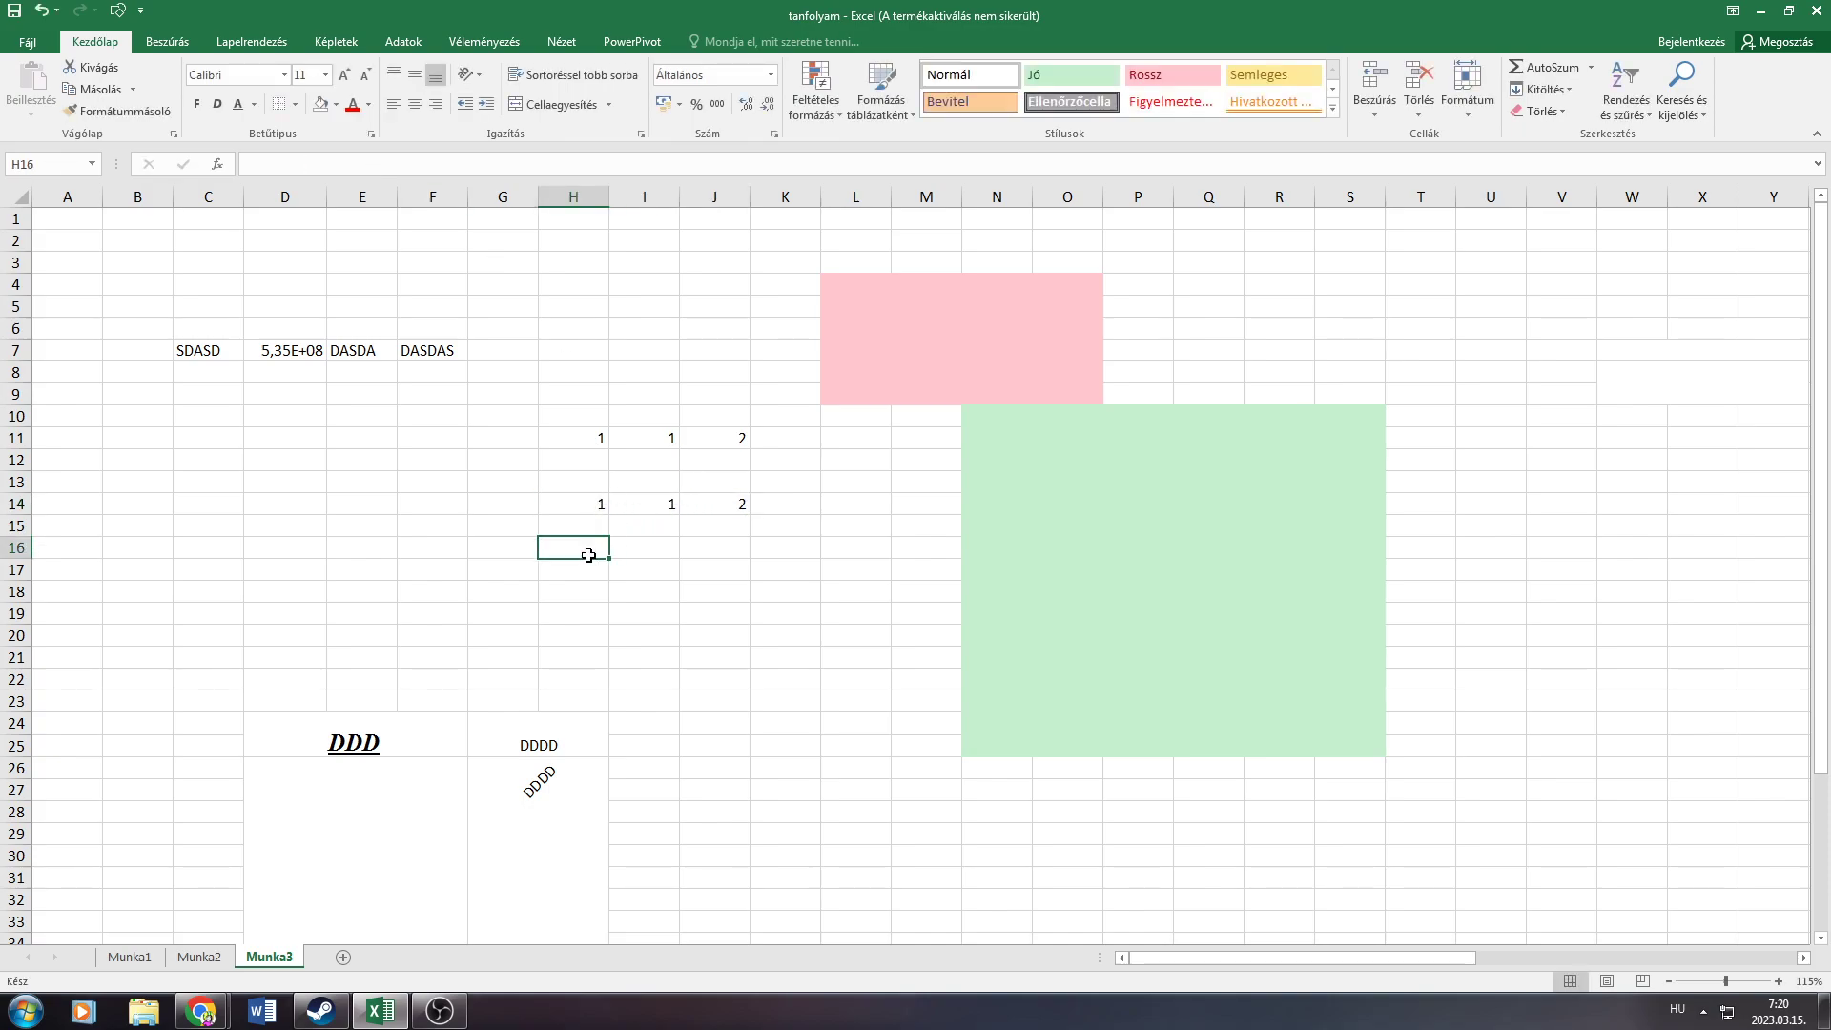
Copy the H14:J14 row, then cancel pasting it near H12
{"action": "key", "text": "Escape"}
{"action": "left_click_drag", "start_coordinate": [558, 501], "coordinate": [723, 502]}
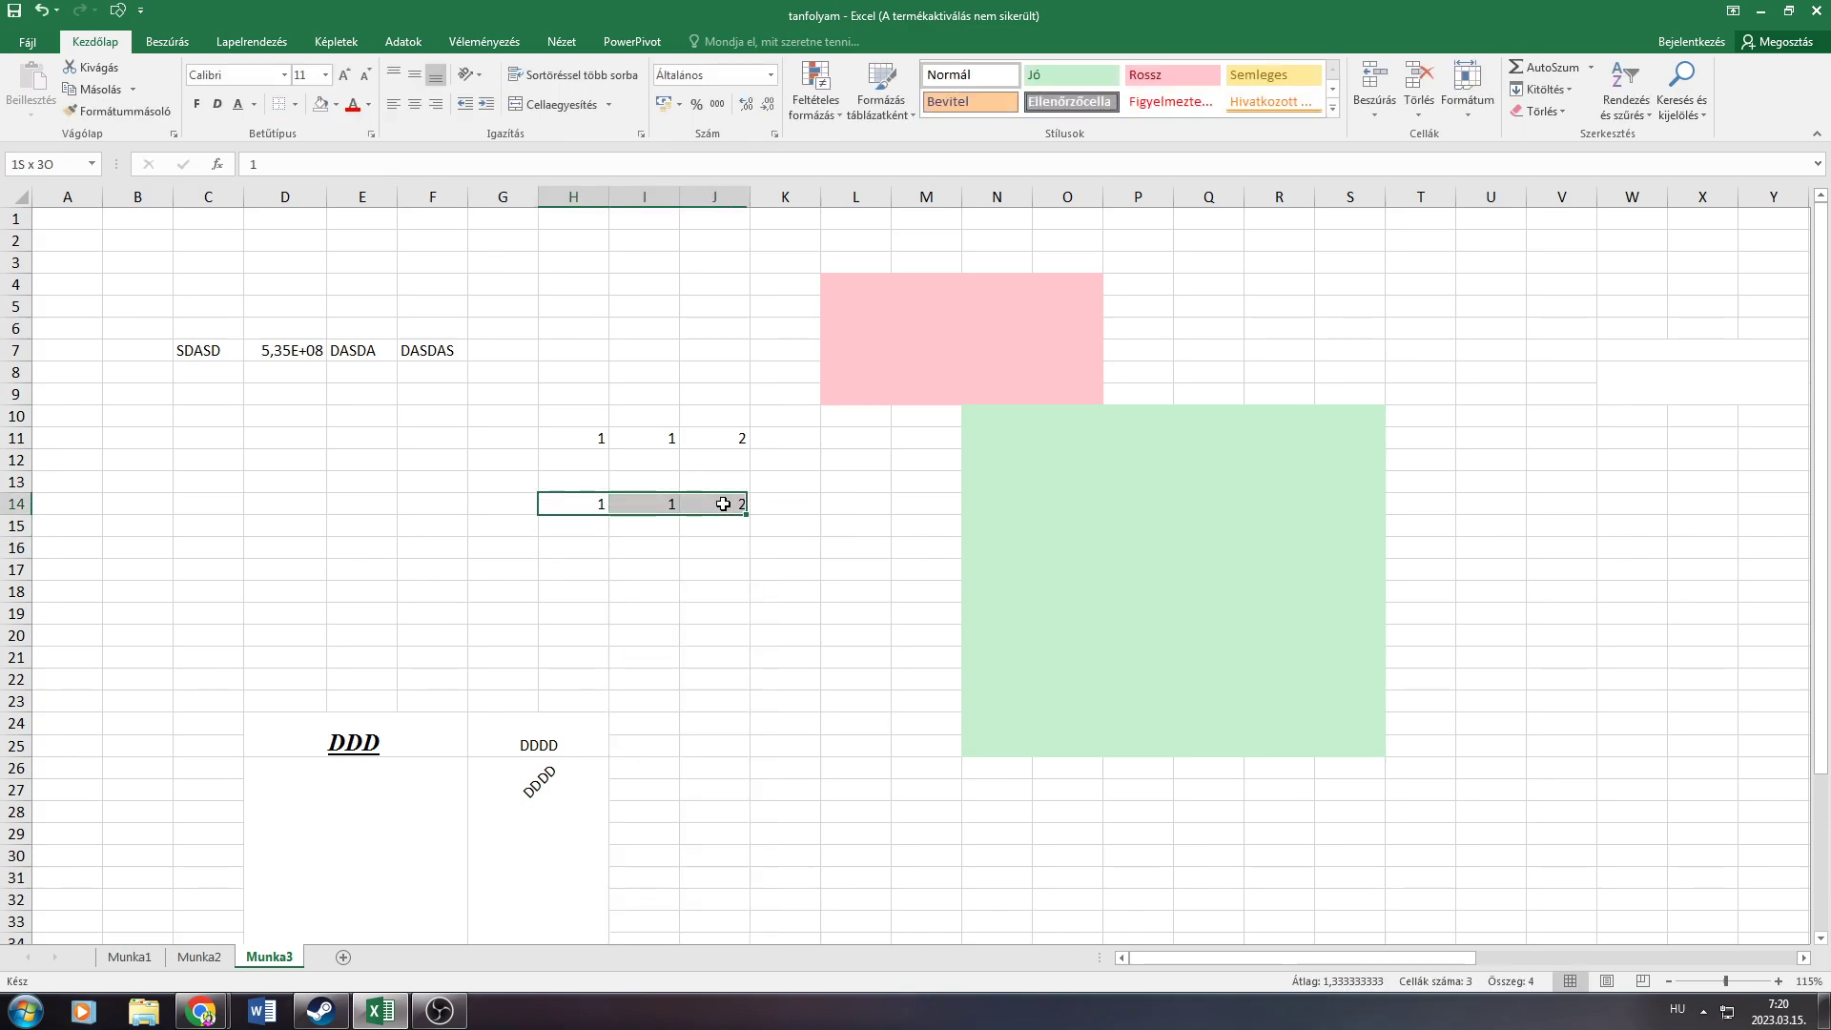
{"action": "key", "text": "ctrl+c"}
{"action": "right_click", "coordinate": [579, 464]}
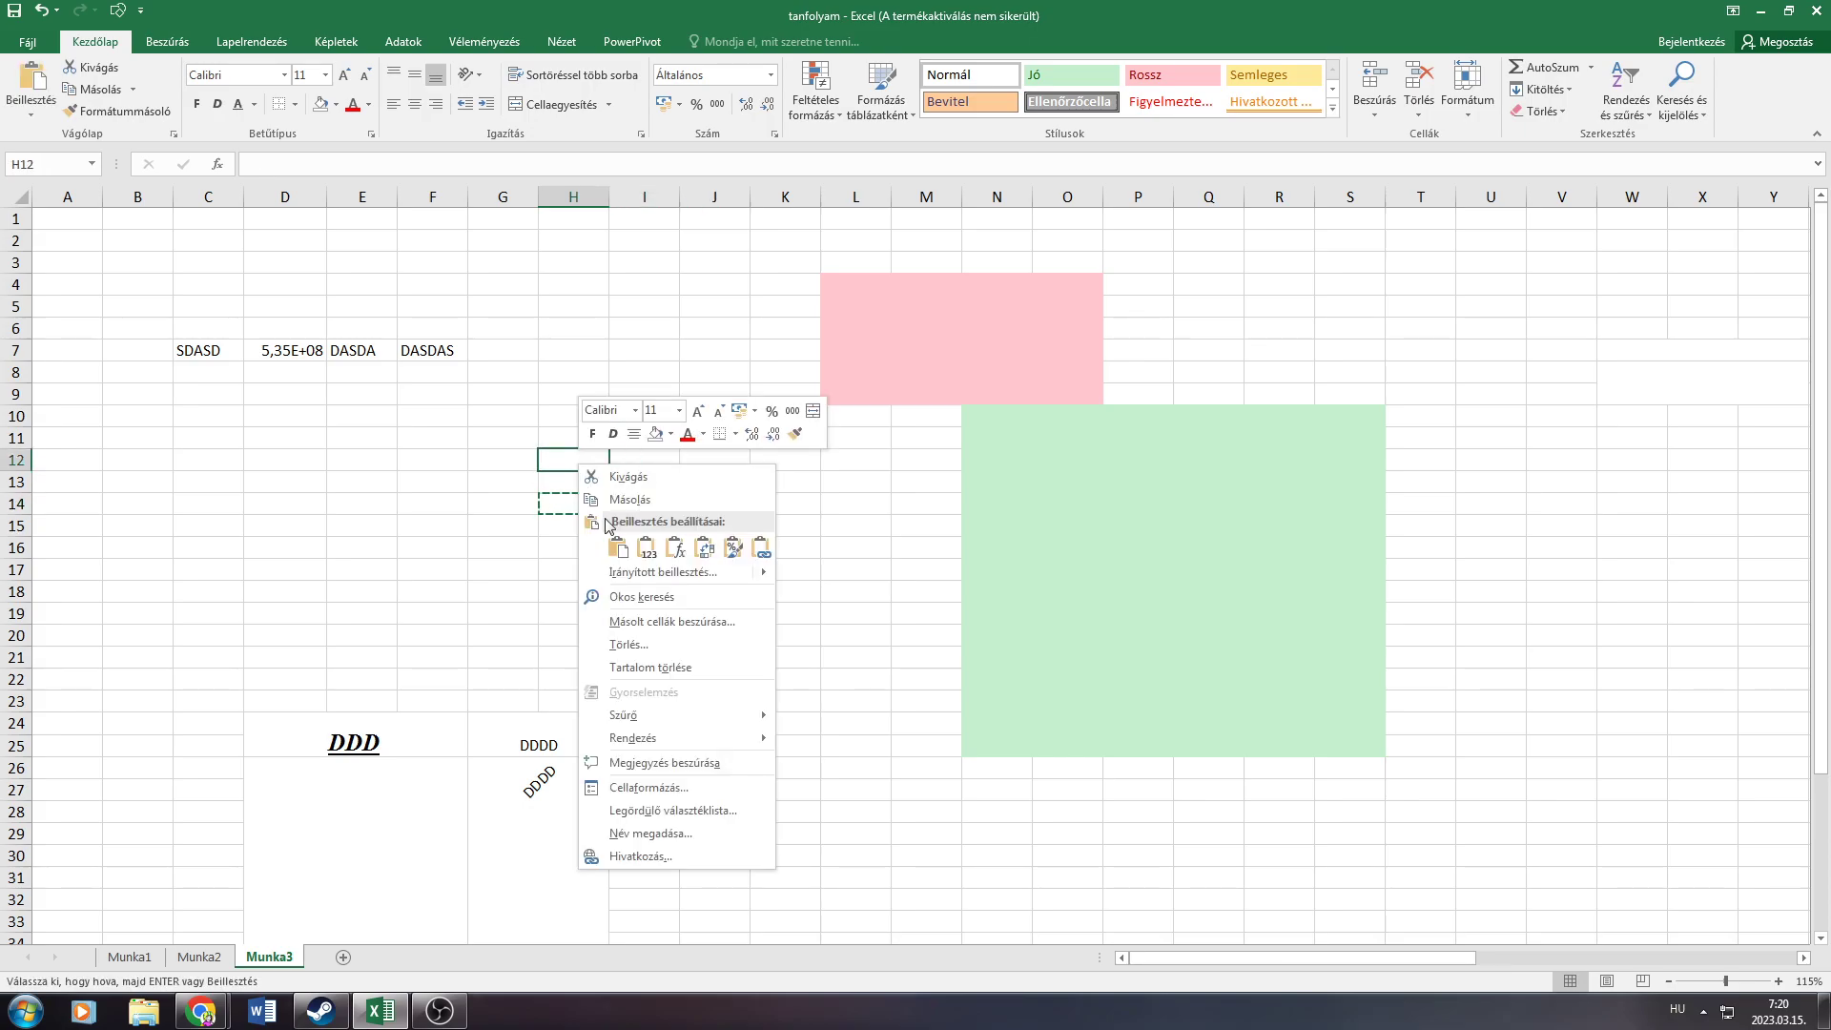
{"action": "key", "text": "Escape"}
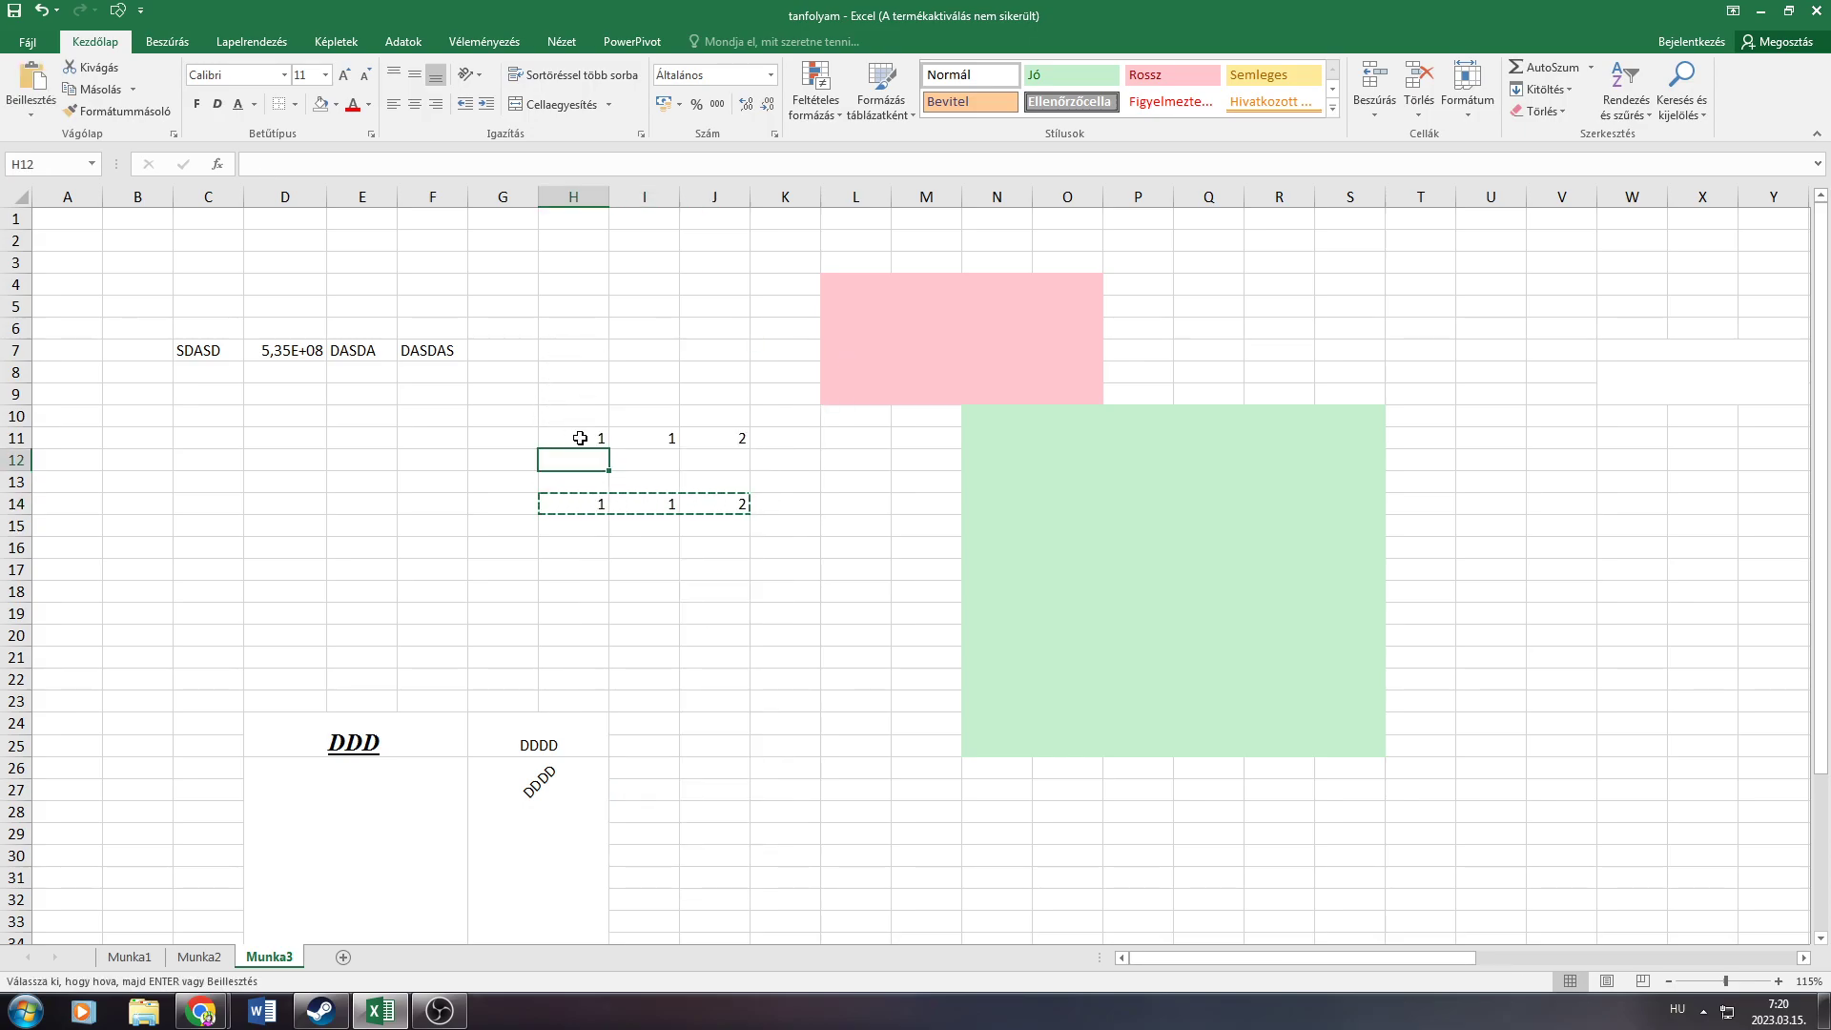
Apply the green Jó style to H11:J11 and paste its values only into H5:J5
{"action": "left_click_drag", "start_coordinate": [593, 438], "coordinate": [718, 437]}
{"action": "left_click", "coordinate": [1070, 74]}
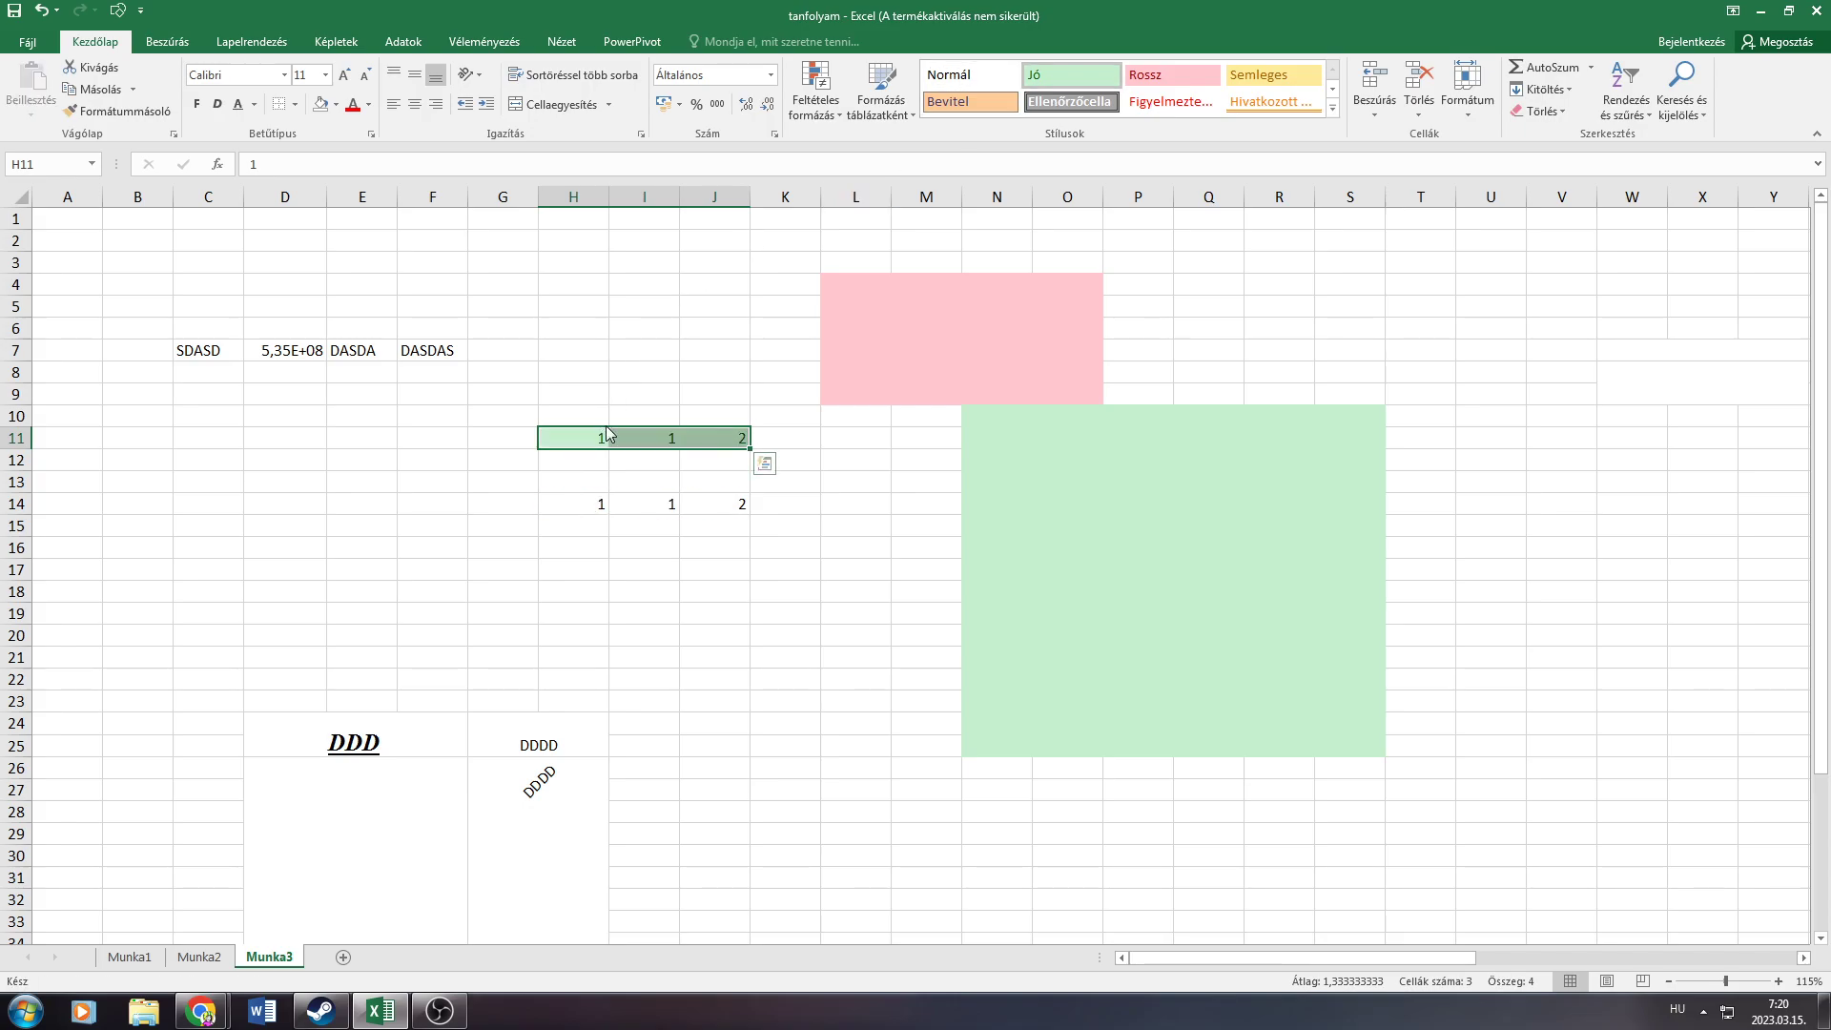
{"action": "right_click", "coordinate": [704, 436]}
{"action": "left_click", "coordinate": [725, 472]}
{"action": "left_click", "coordinate": [591, 303]}
{"action": "right_click", "coordinate": [593, 304]}
{"action": "left_click", "coordinate": [631, 387]}
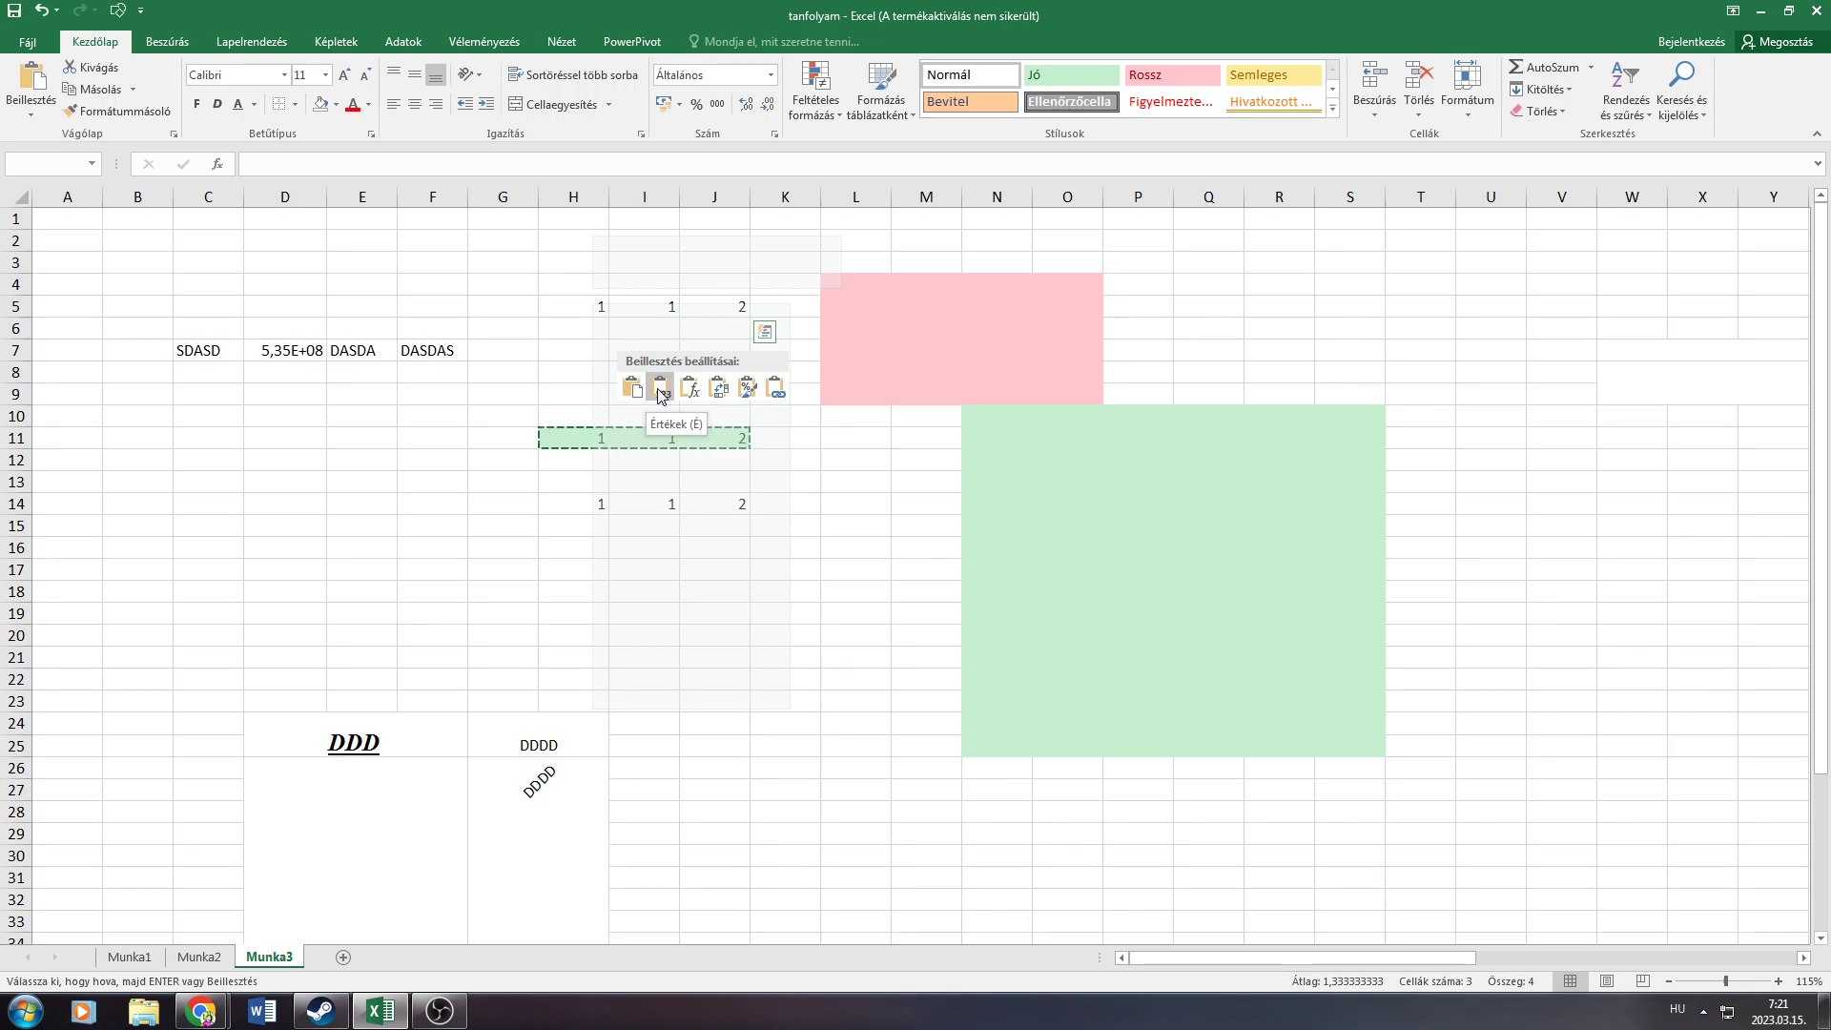
{"action": "left_click", "coordinate": [661, 391]}
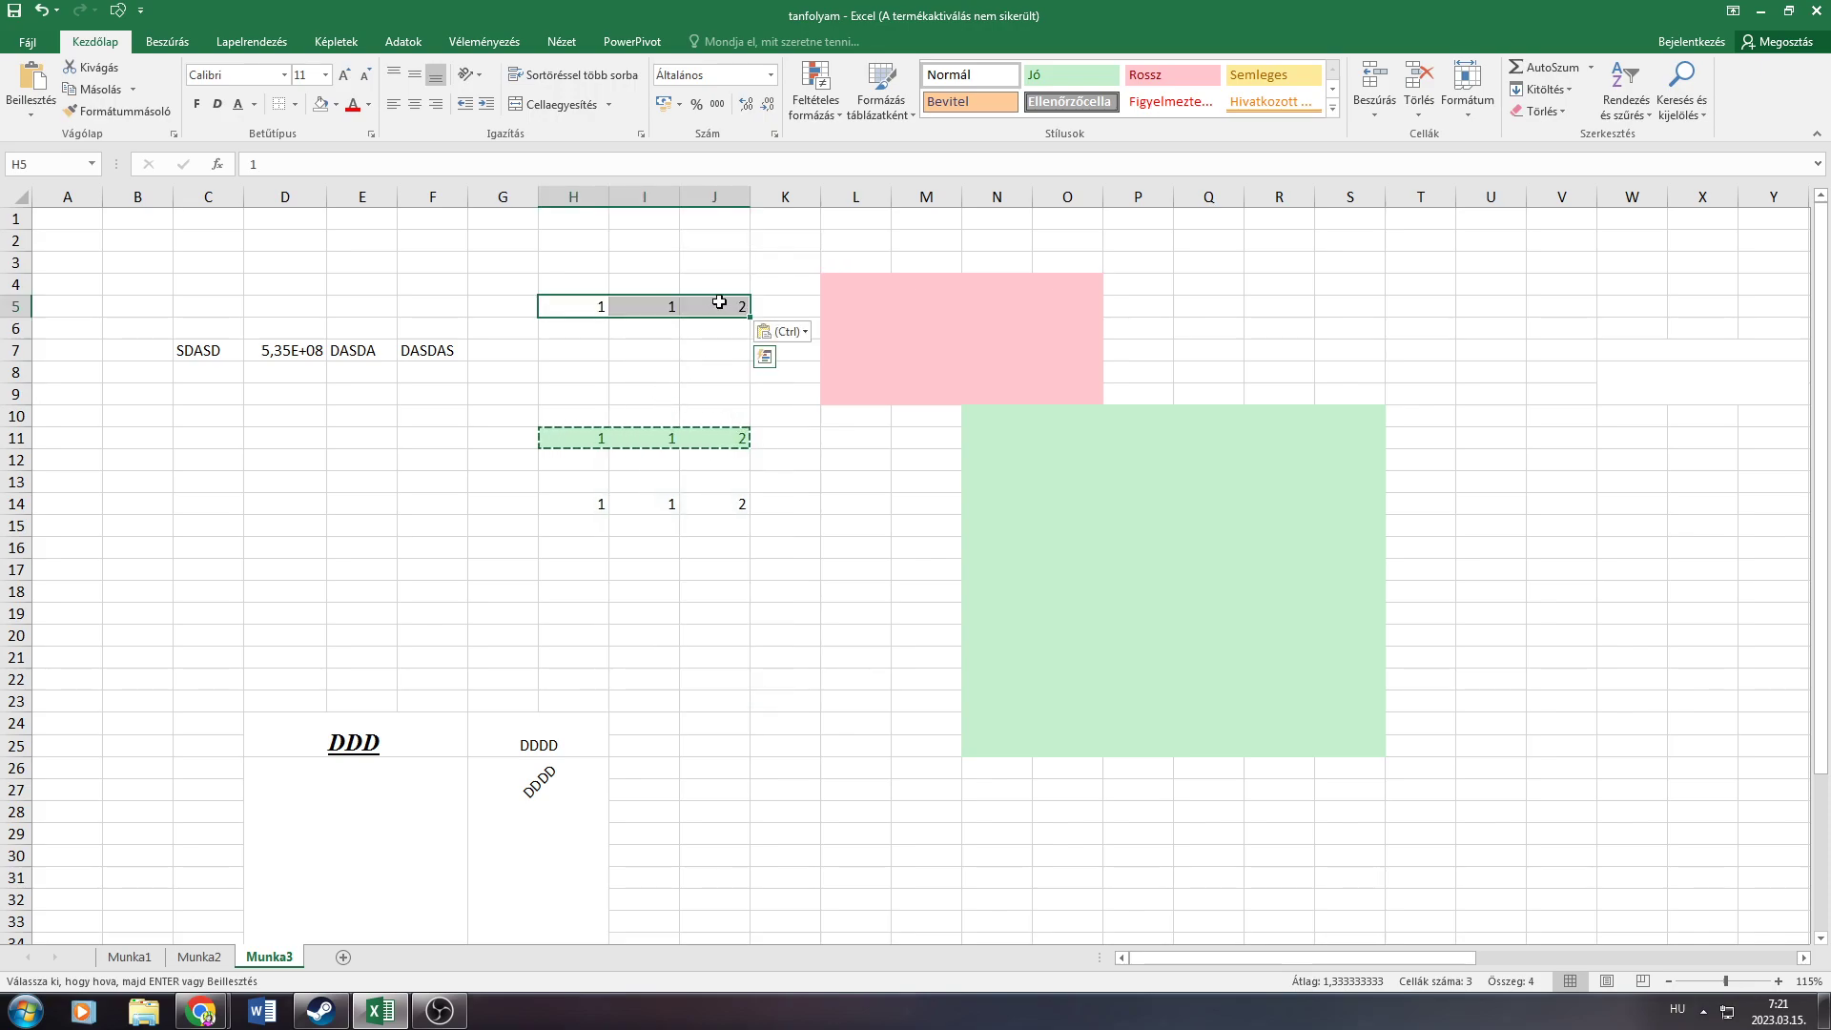
{"action": "left_click", "coordinate": [705, 300]}
{"action": "key", "text": "Escape"}
Check J11's formula, then change I11 and I5 to 2 so J11 shows 3
{"action": "left_click", "coordinate": [706, 434]}
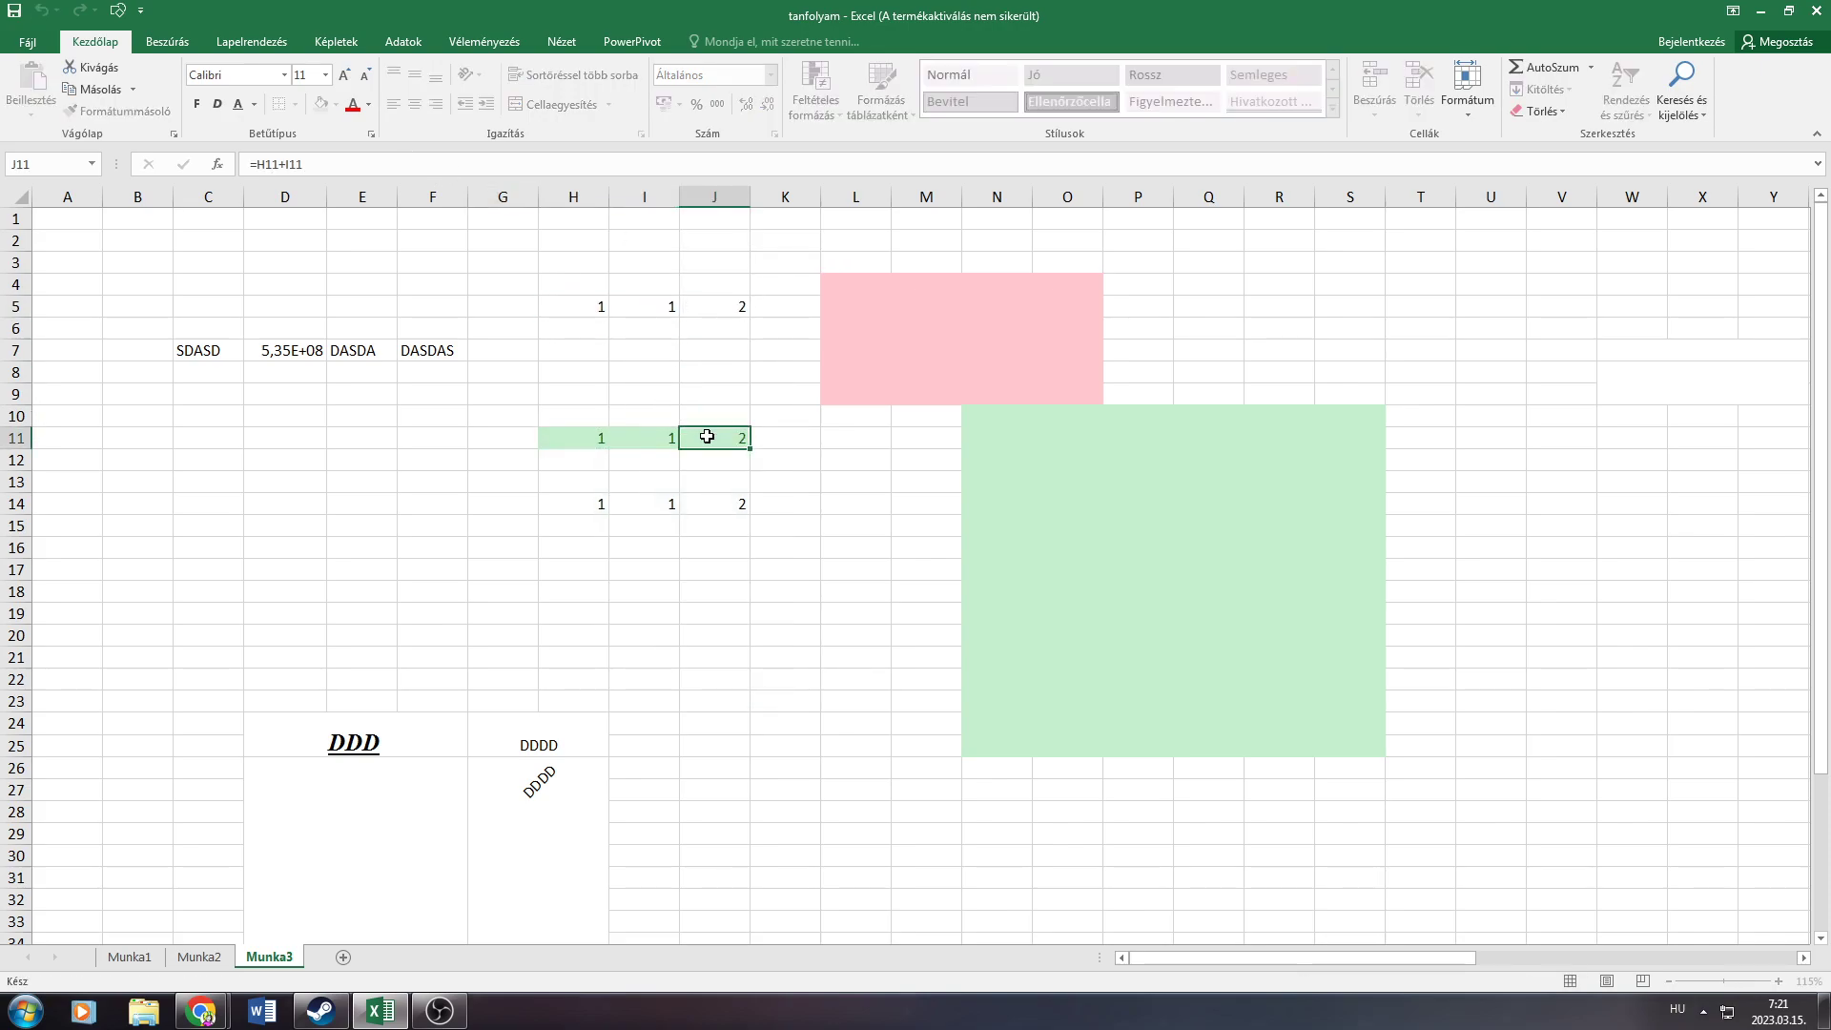
{"action": "left_click", "coordinate": [292, 160]}
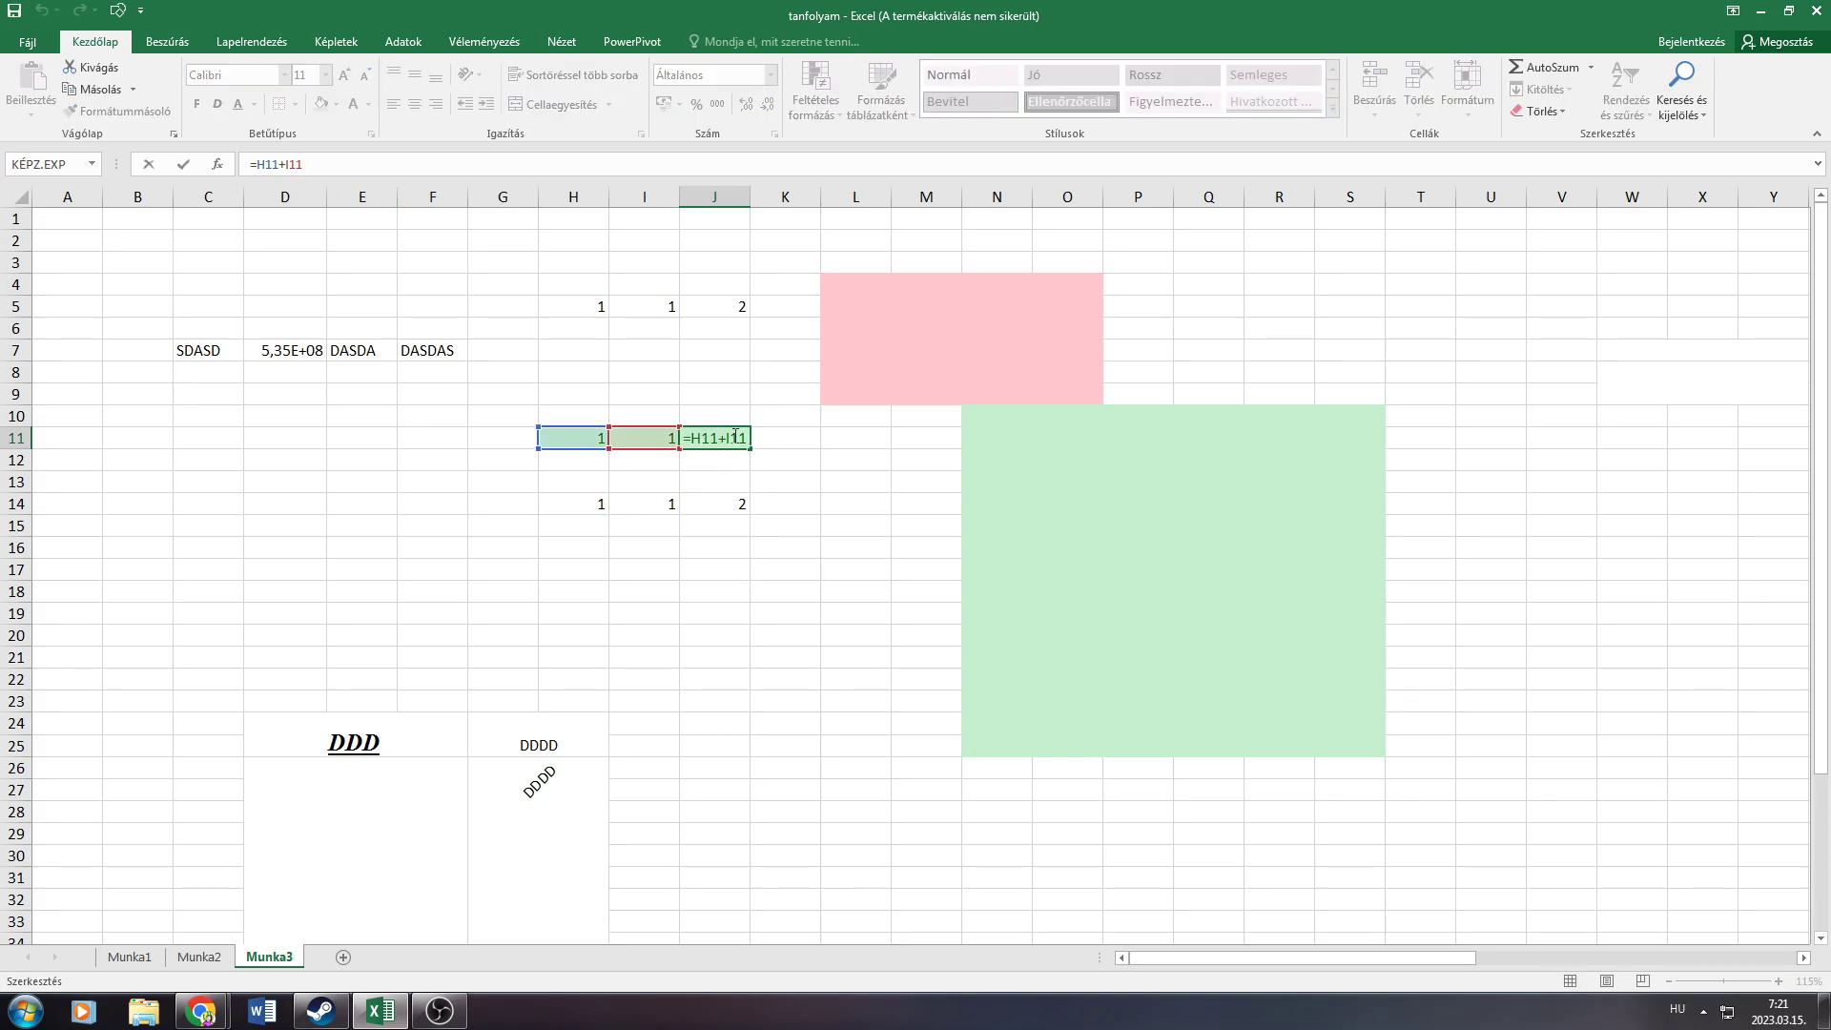
{"action": "key", "text": "Return"}
{"action": "left_click", "coordinate": [661, 436]}
{"action": "type", "text": "2"}
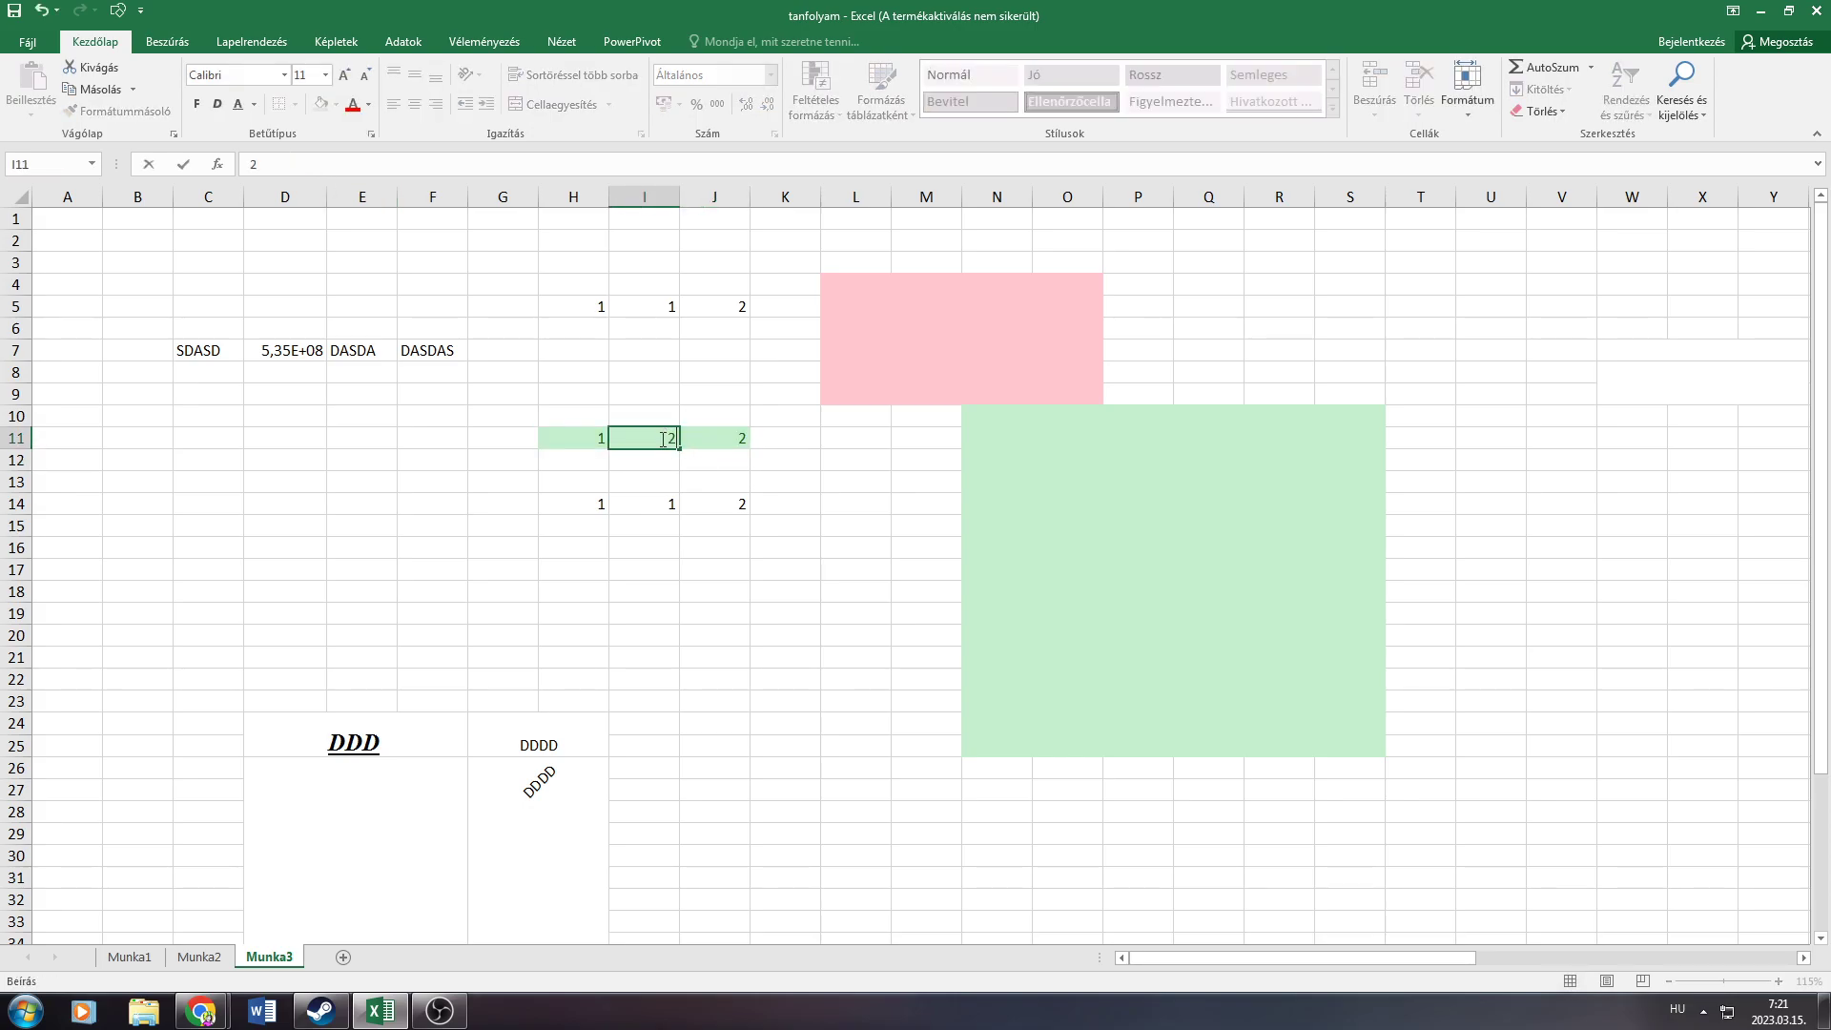
{"action": "key", "text": "Return"}
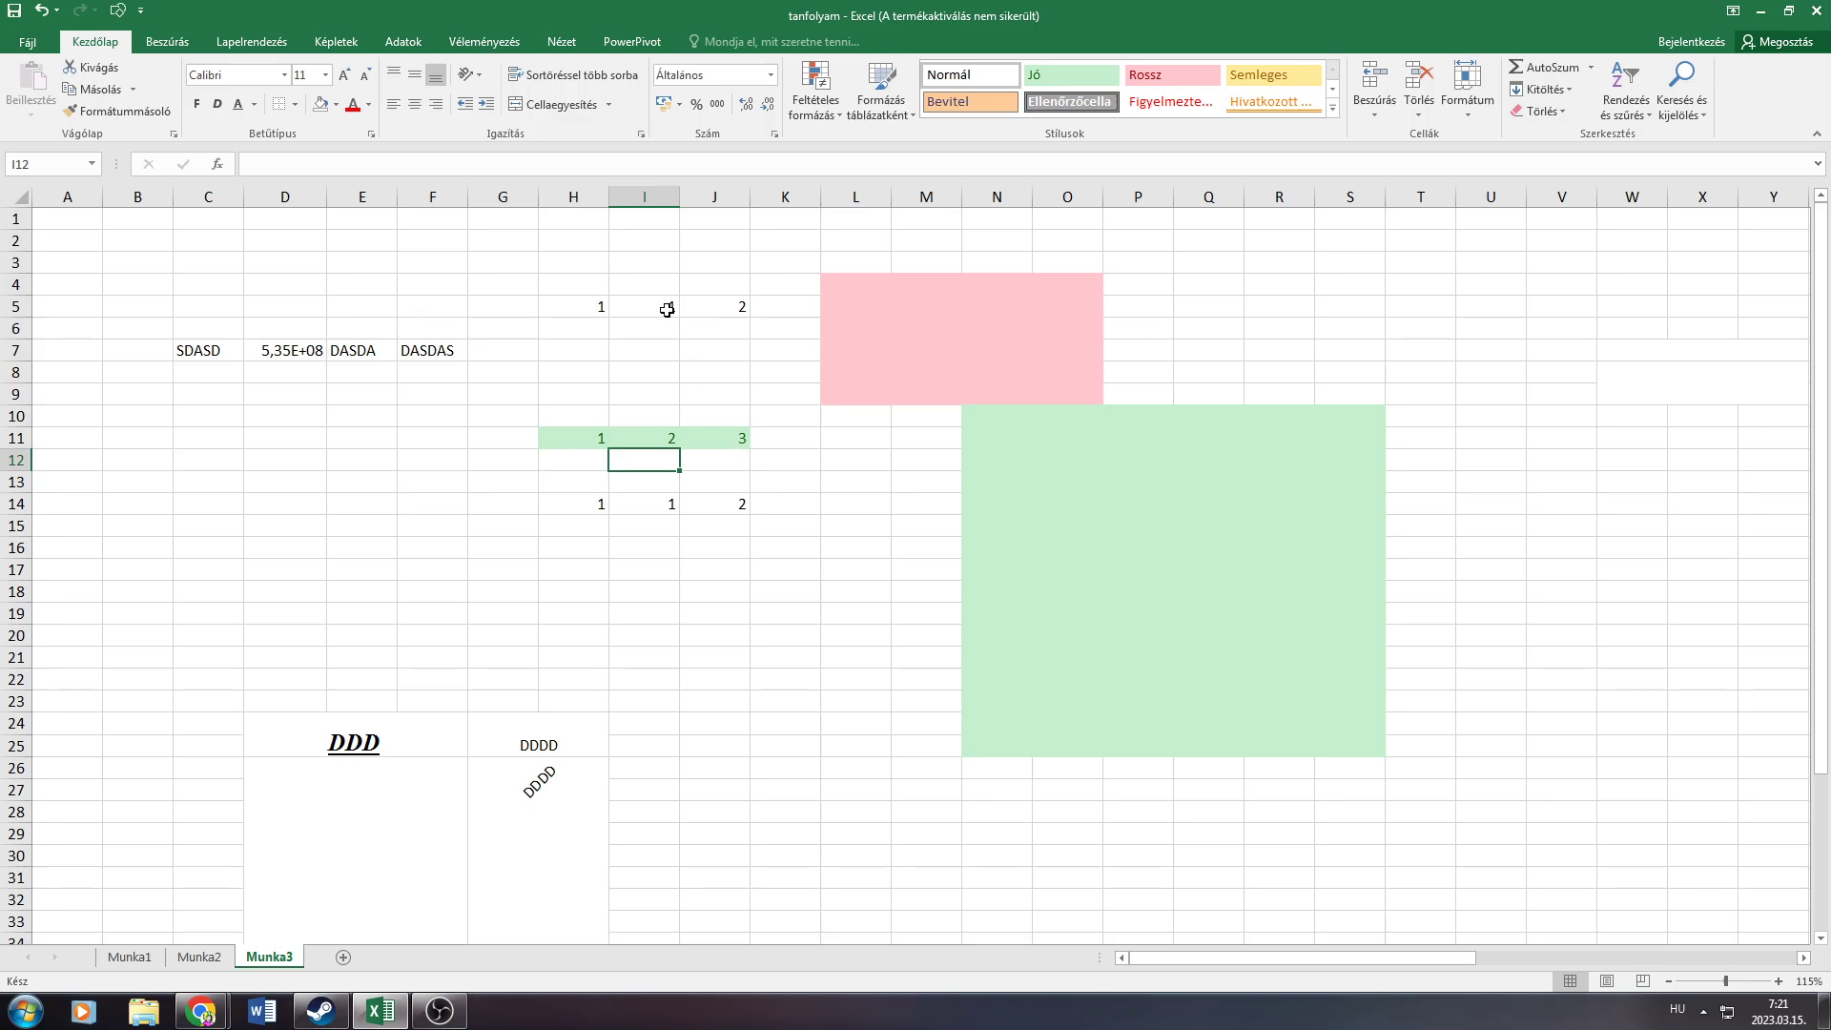
{"action": "left_click", "coordinate": [666, 310]}
{"action": "type", "text": "2"}
{"action": "key", "text": "Return"}
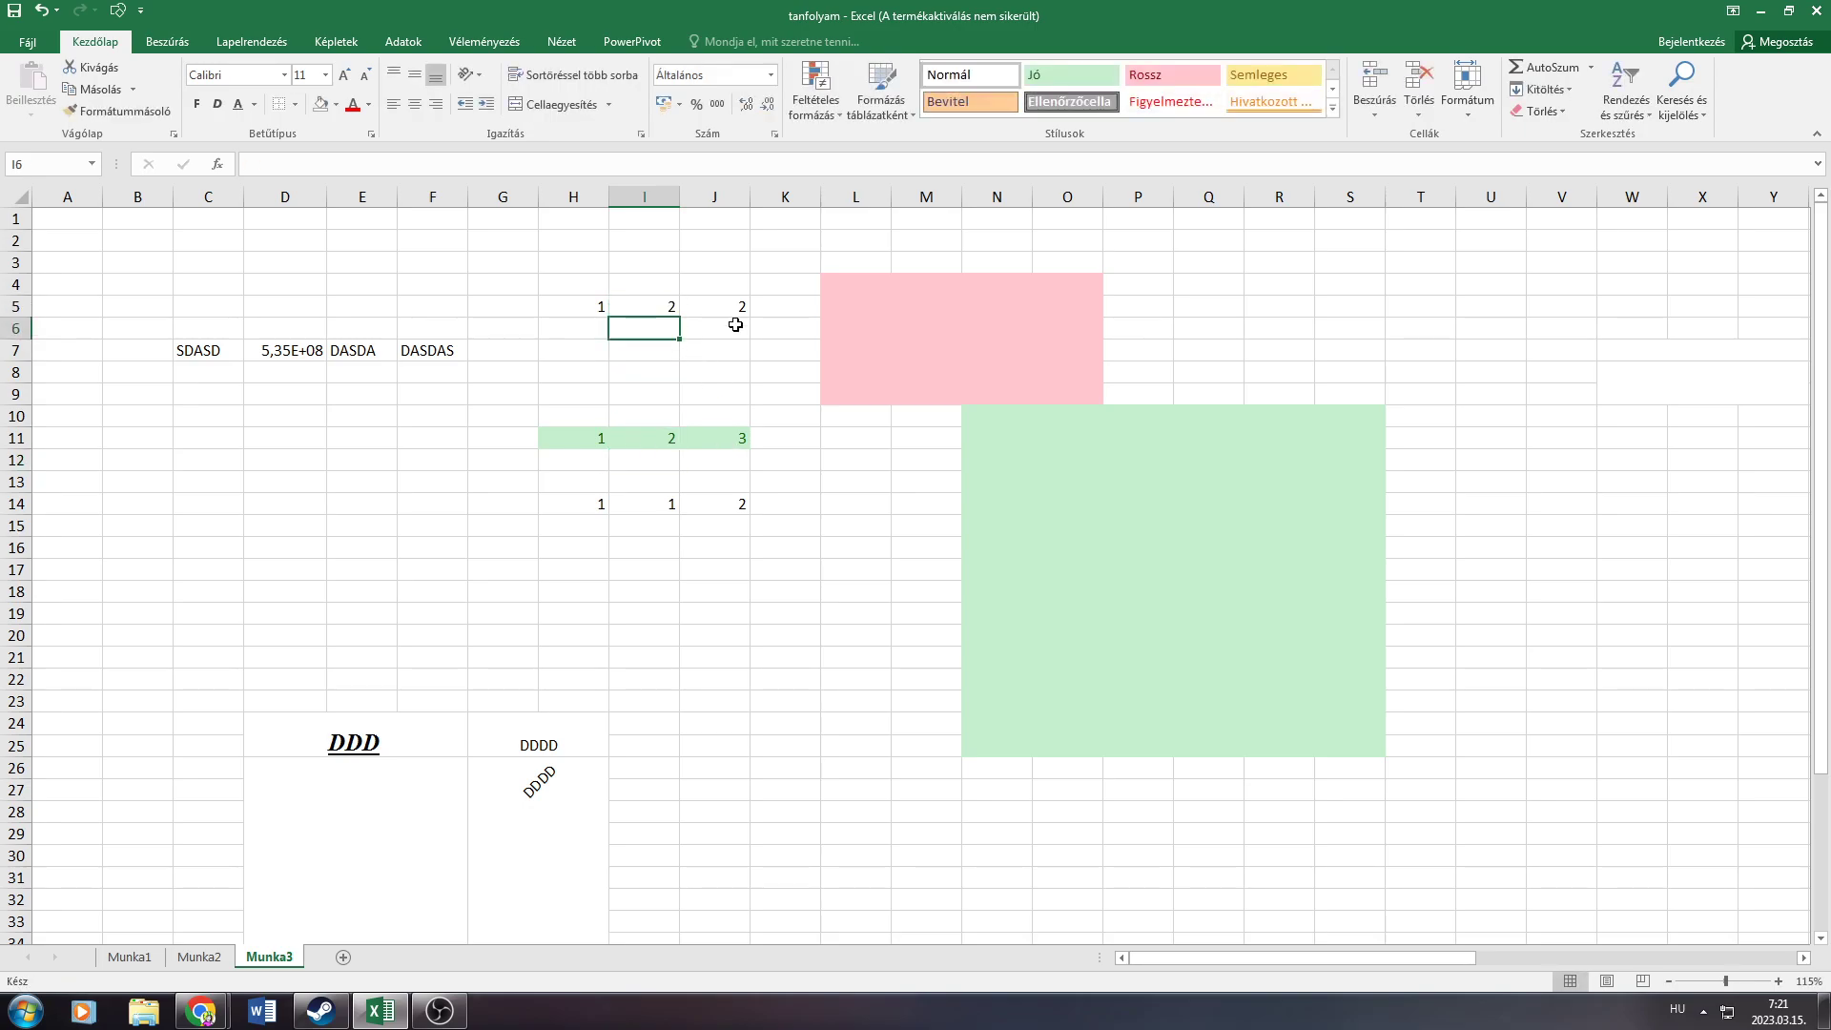
Copy the H11:J11 row into H7:J7 and check J7's adjusted formula
{"action": "left_click_drag", "start_coordinate": [599, 439], "coordinate": [728, 438]}
{"action": "right_click", "coordinate": [727, 438]}
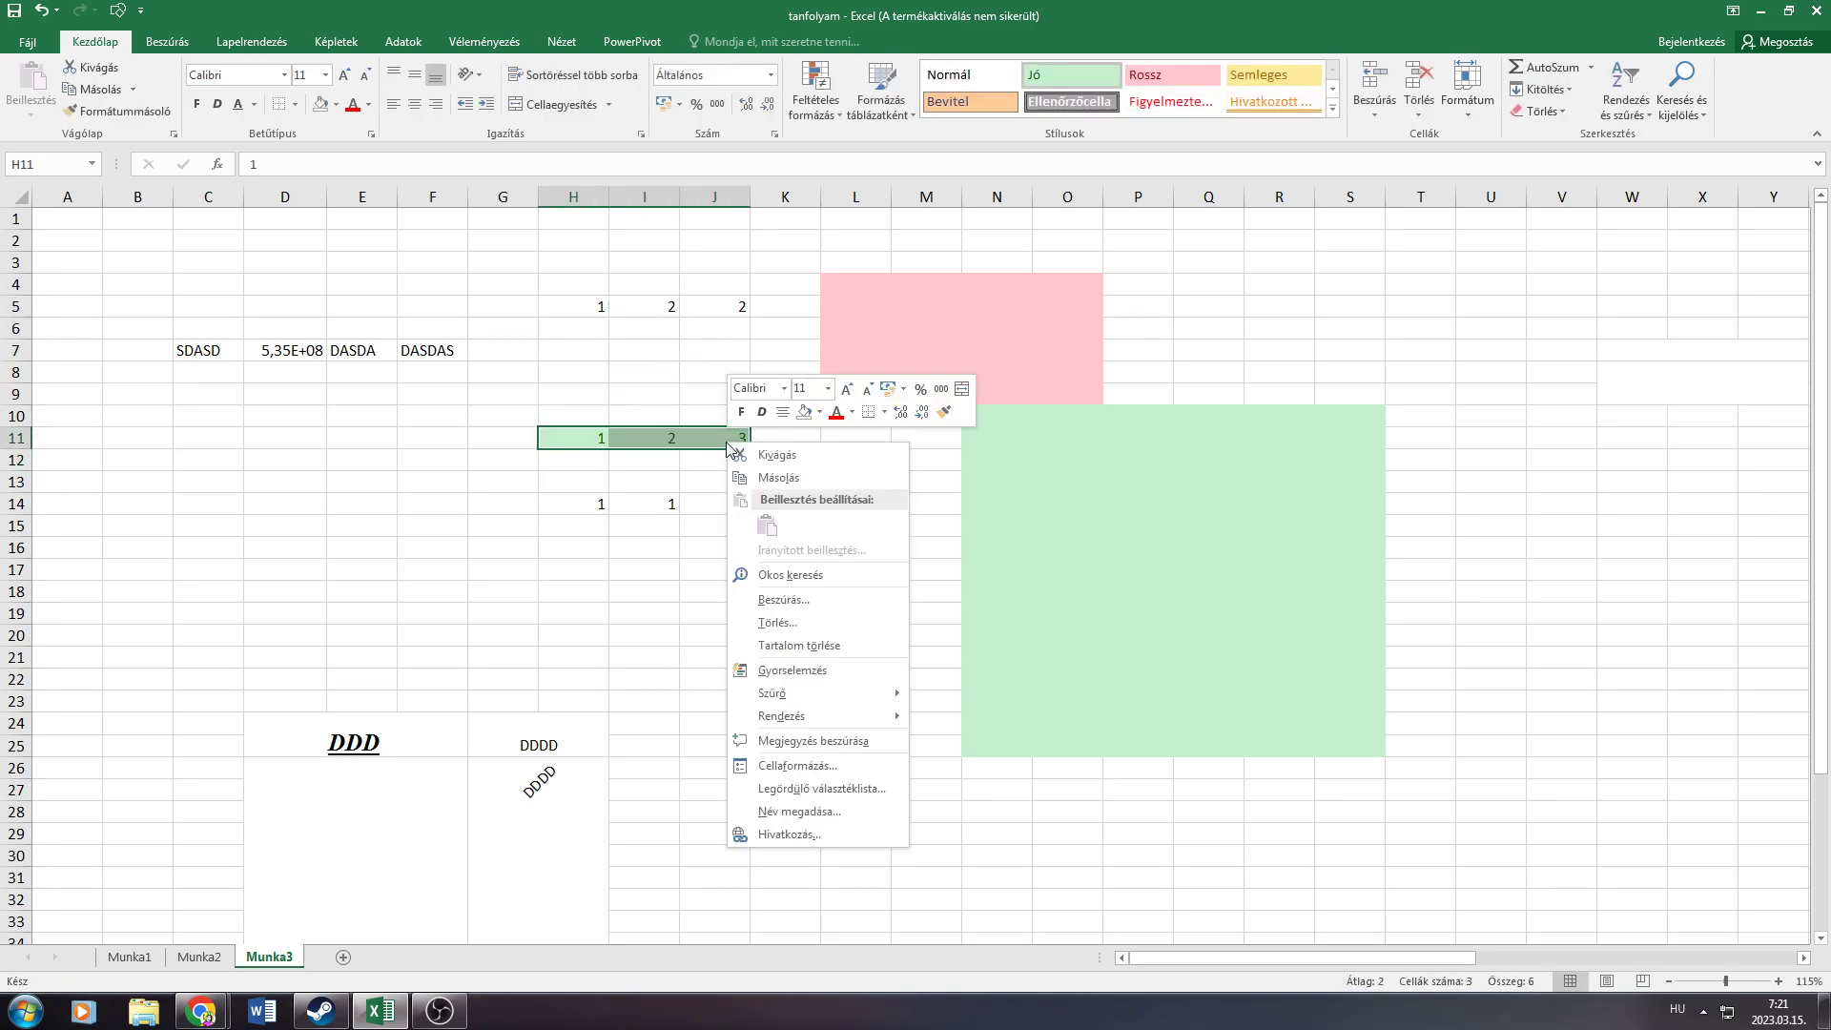
{"action": "left_click", "coordinate": [768, 480]}
{"action": "right_click", "coordinate": [597, 352]}
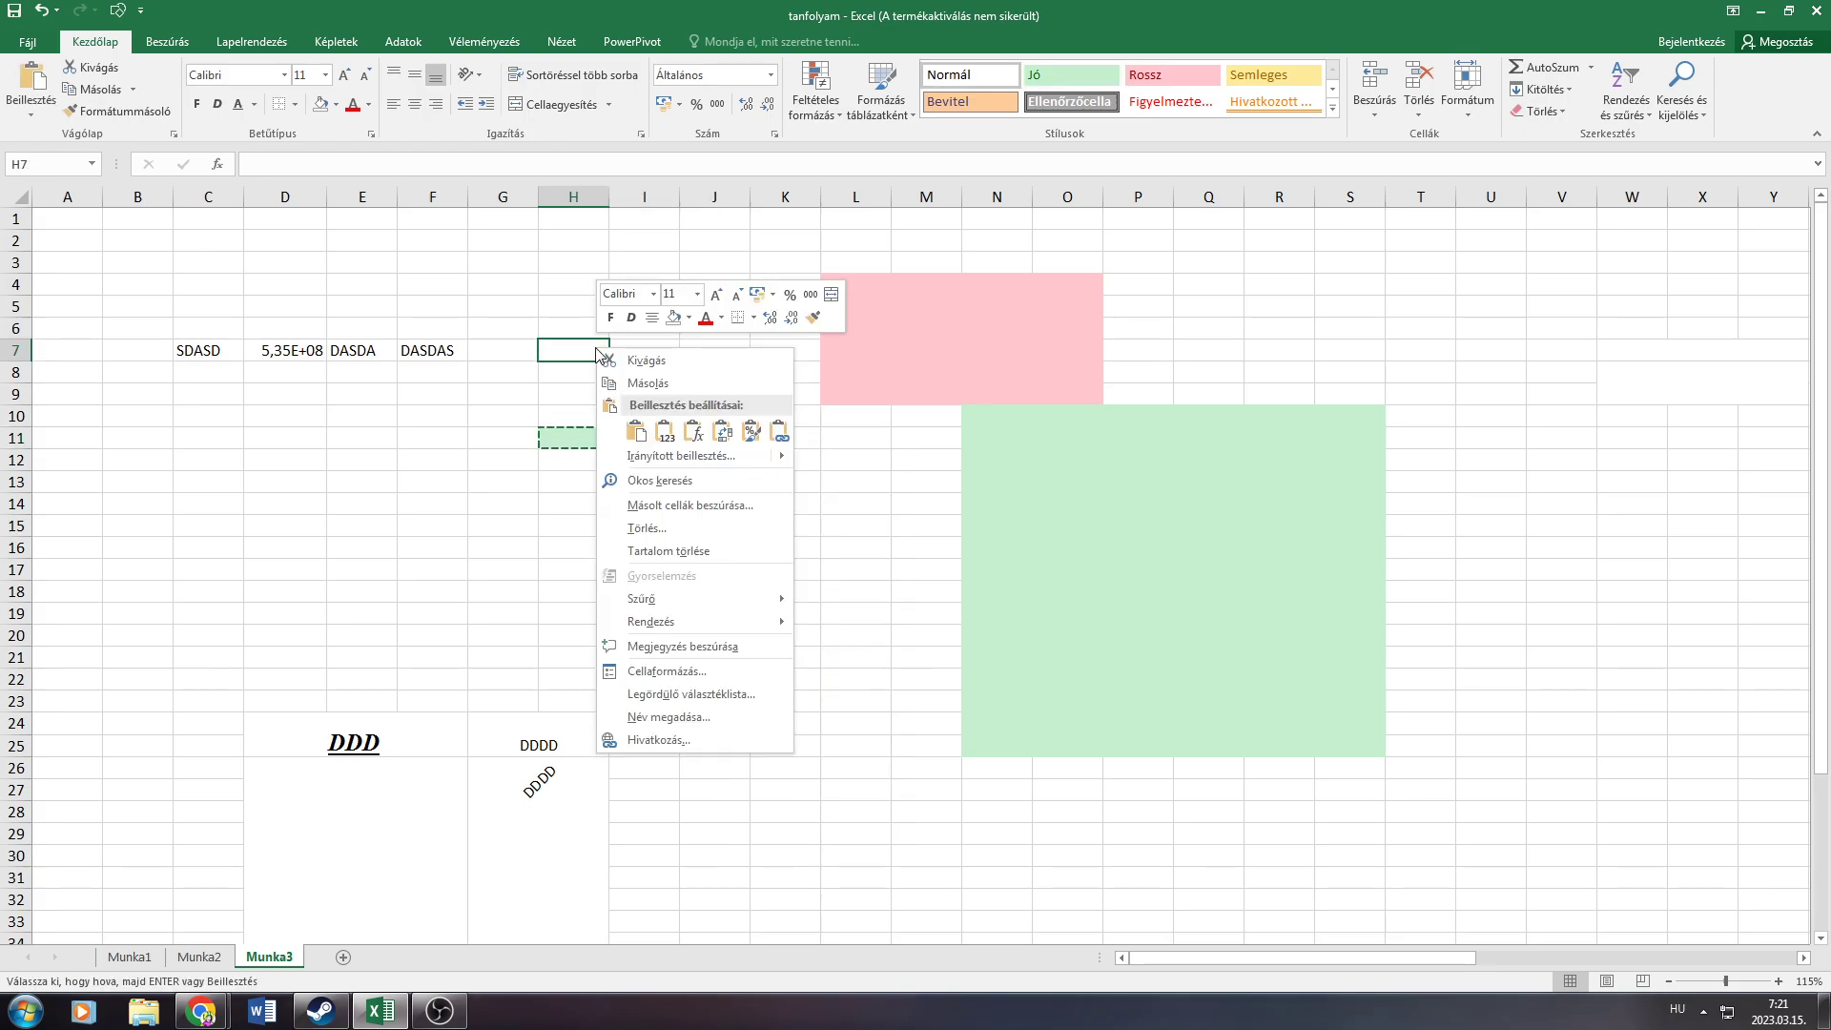
{"action": "left_click", "coordinate": [703, 434]}
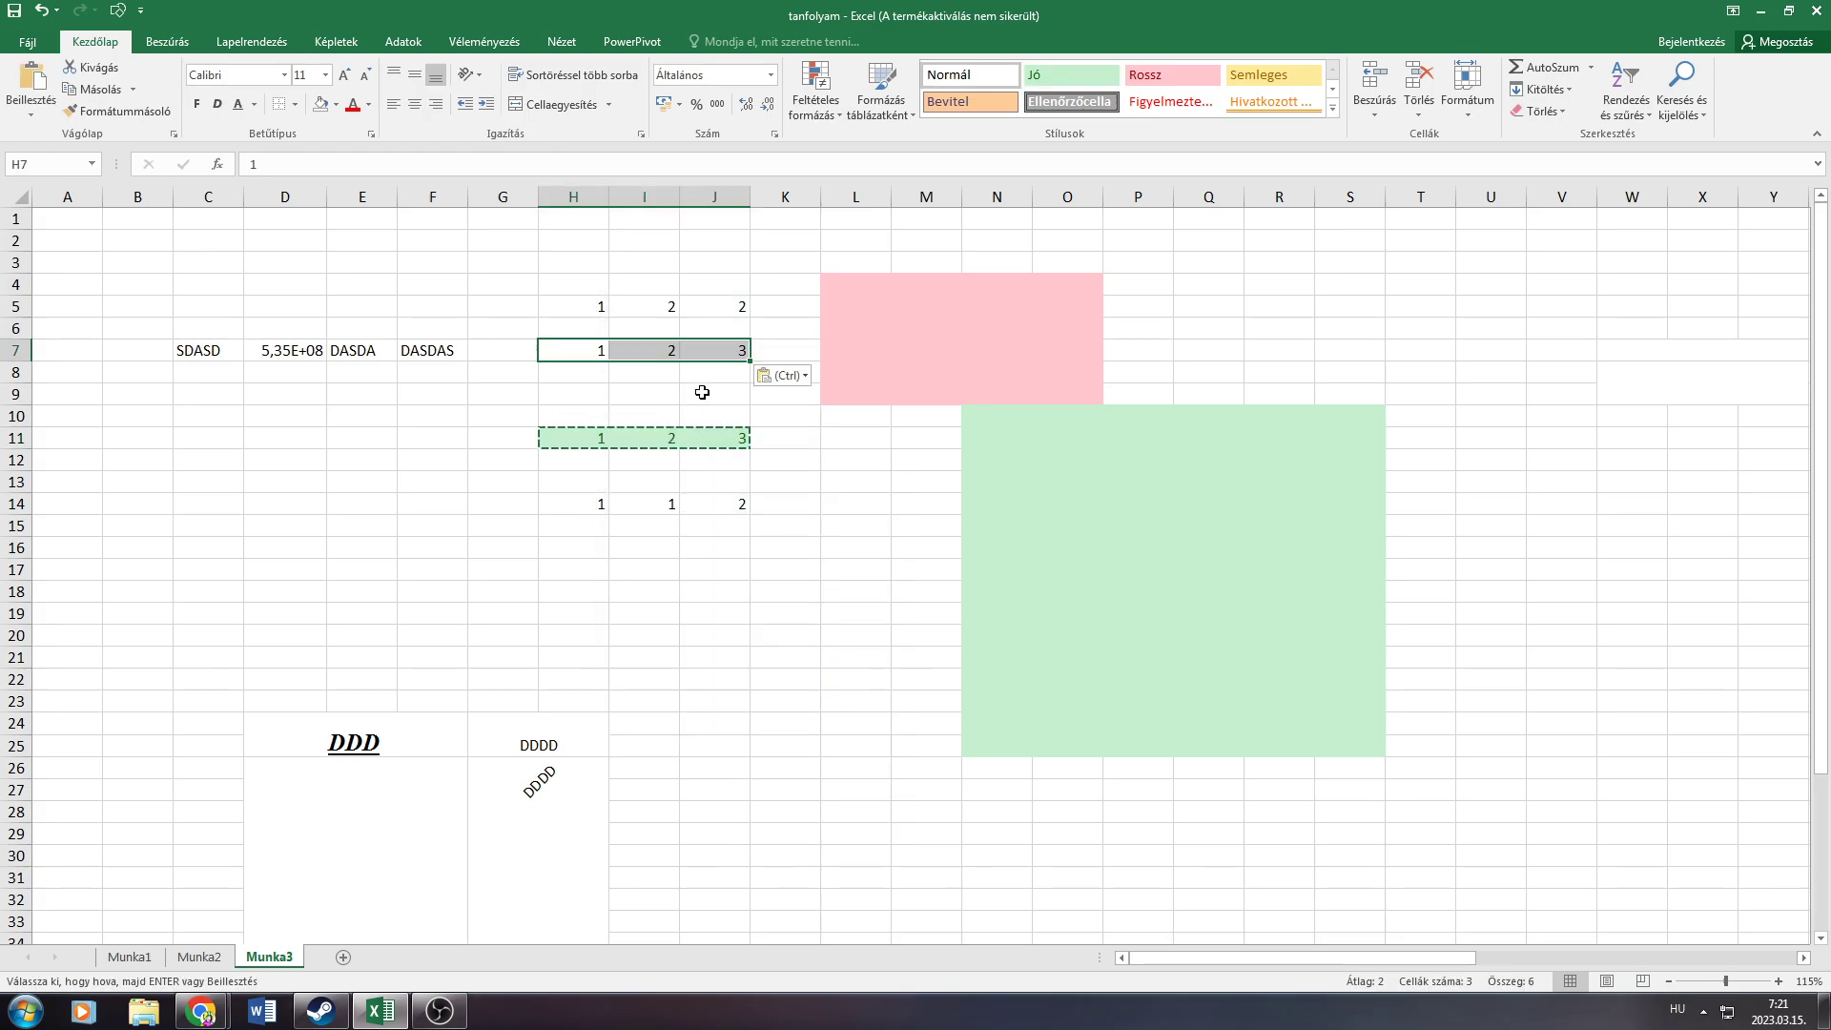
{"action": "left_click", "coordinate": [714, 355]}
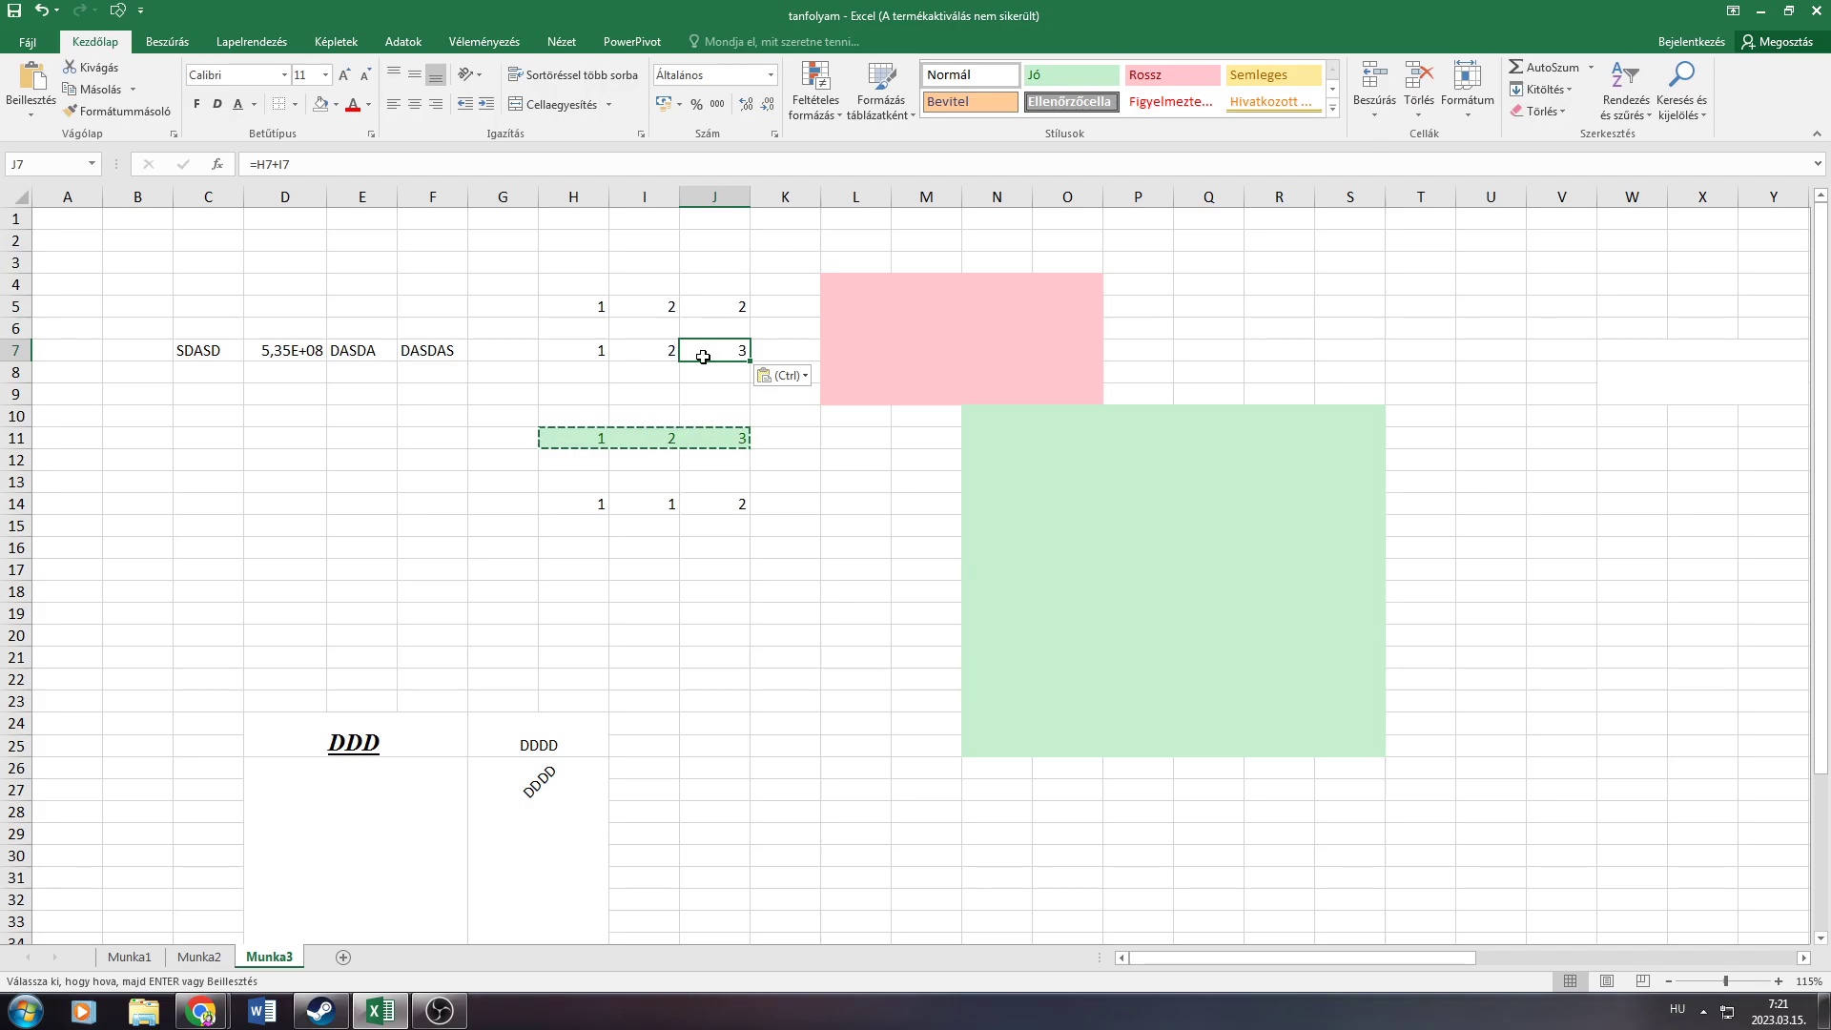
{"action": "left_click", "coordinate": [593, 441]}
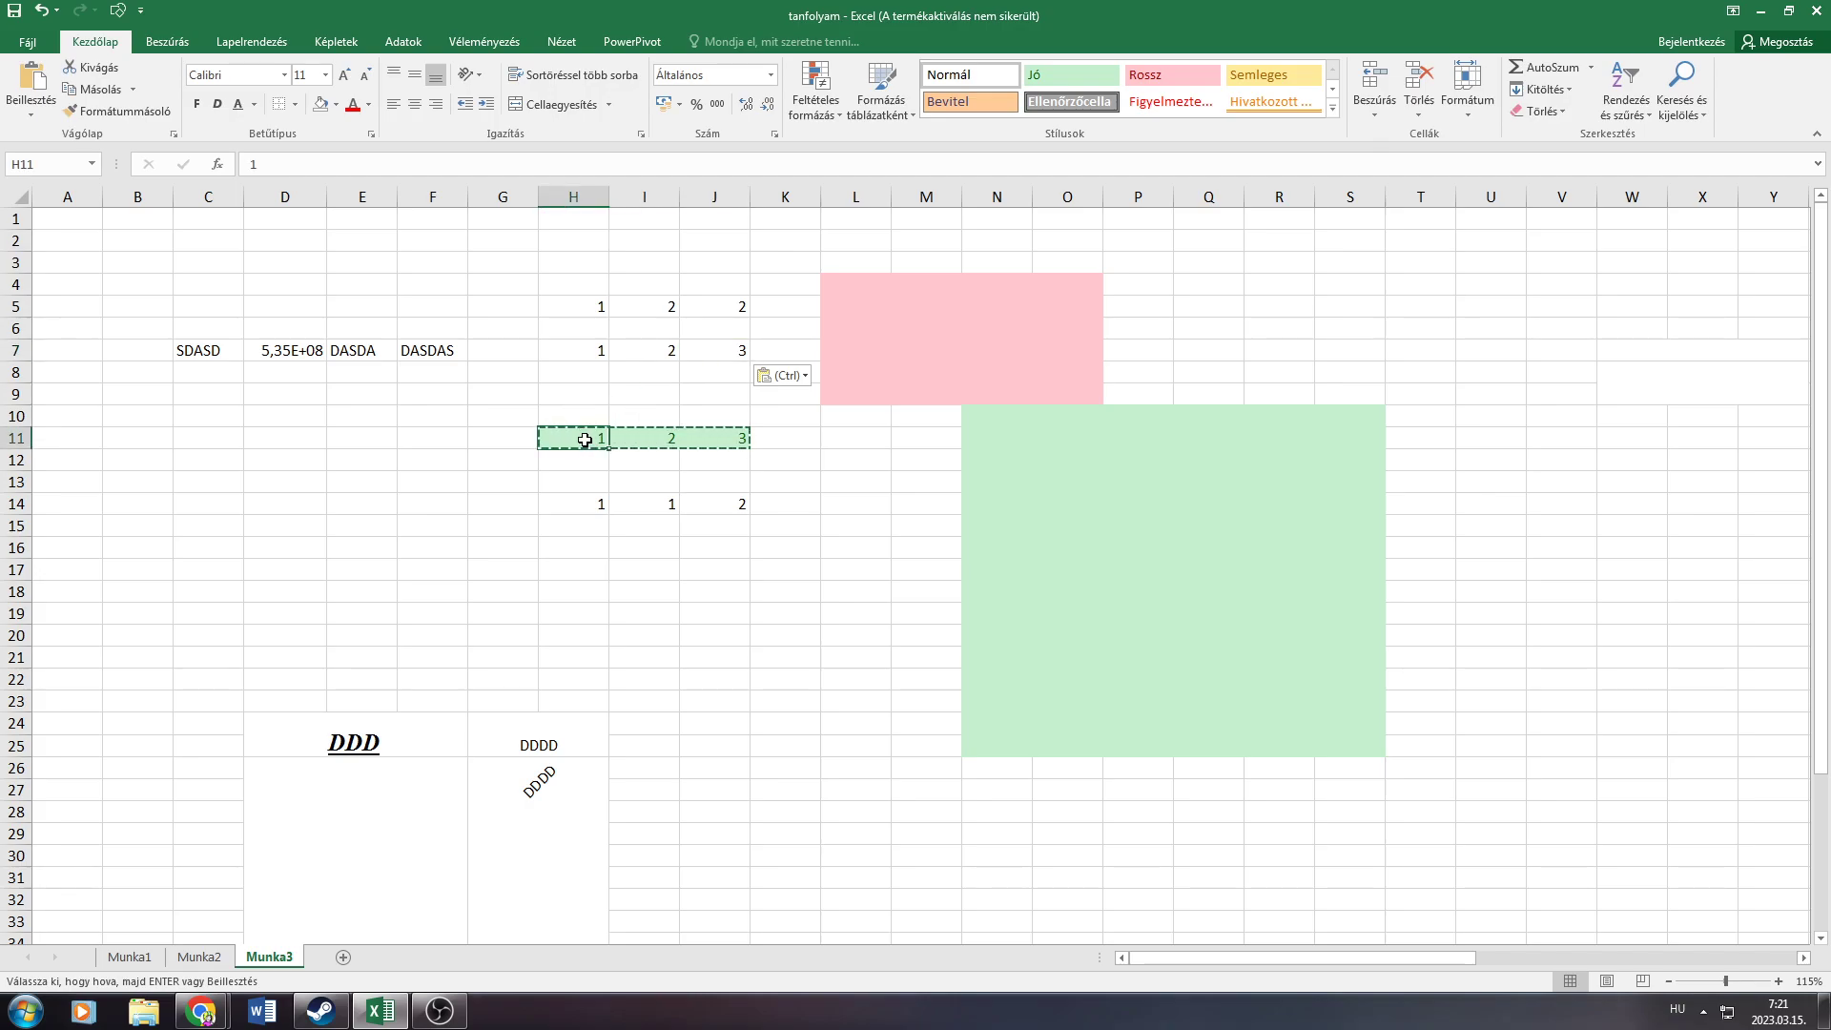
{"action": "left_click", "coordinate": [702, 358]}
Paste the H11:J11 row transposed into D11:D13 and inspect D12 and D13
{"action": "right_click", "coordinate": [577, 378]}
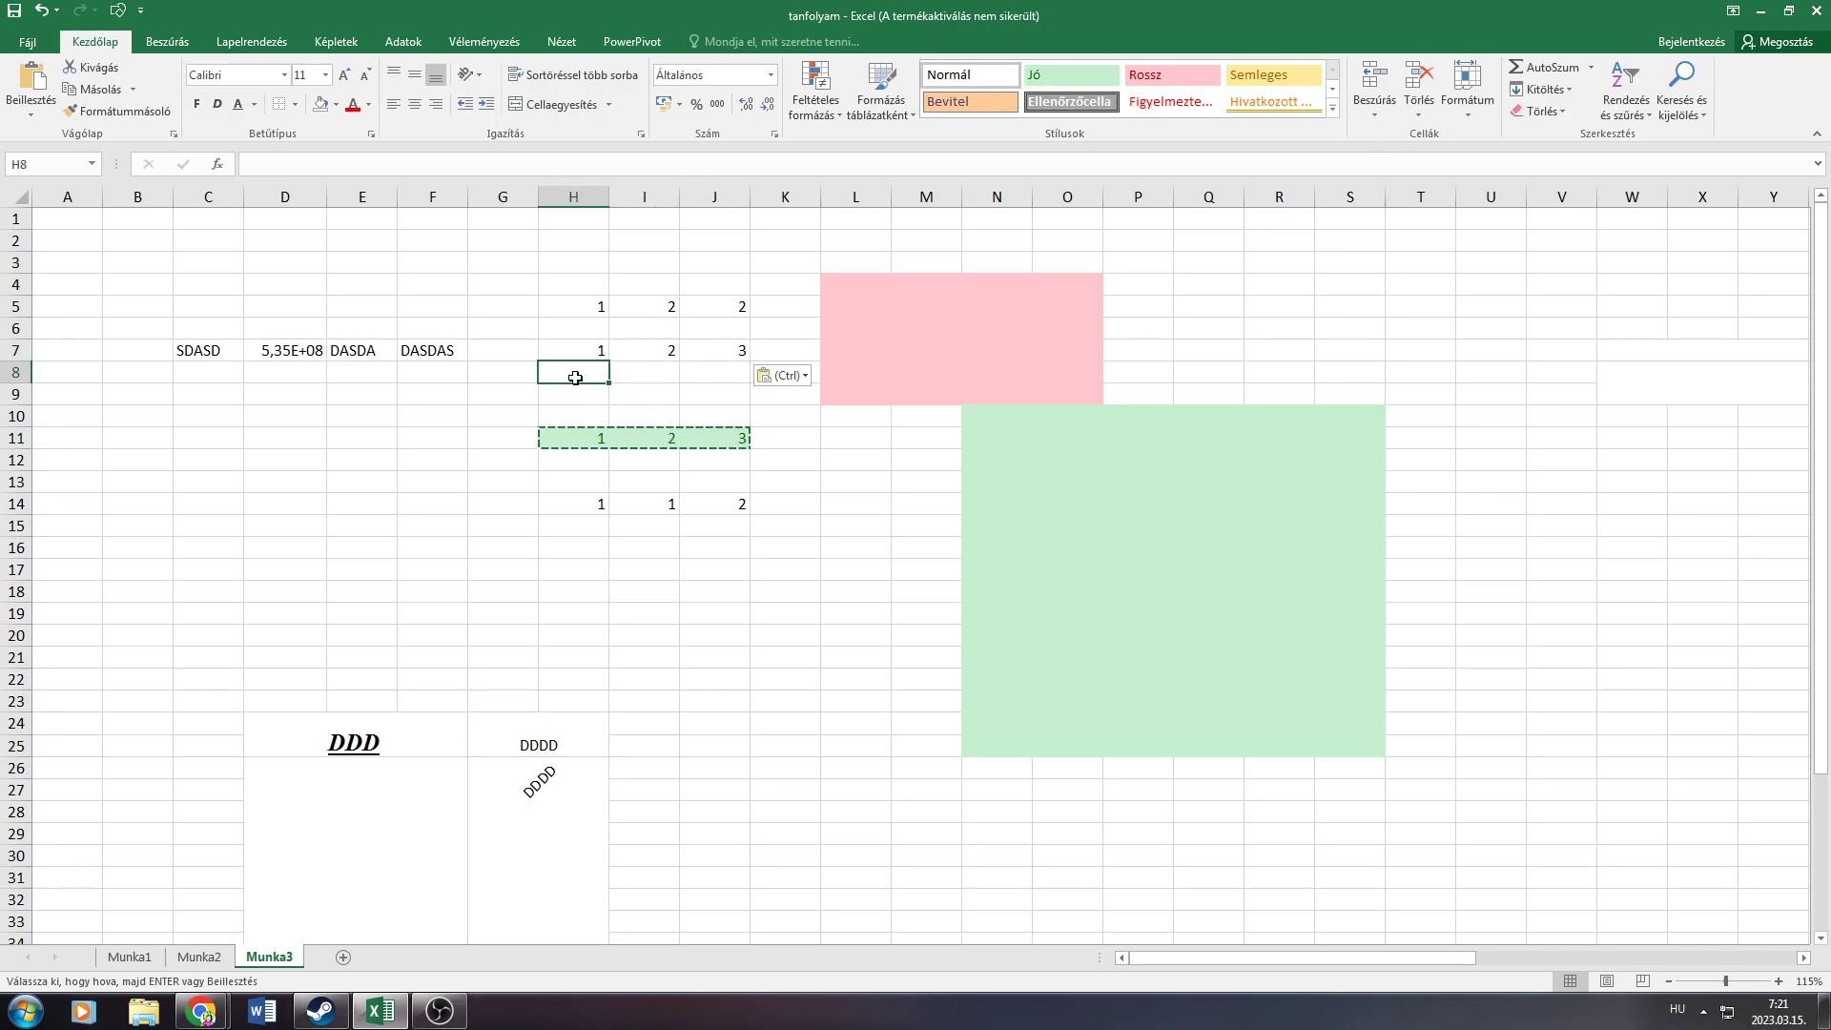
{"action": "left_click", "coordinate": [524, 462]}
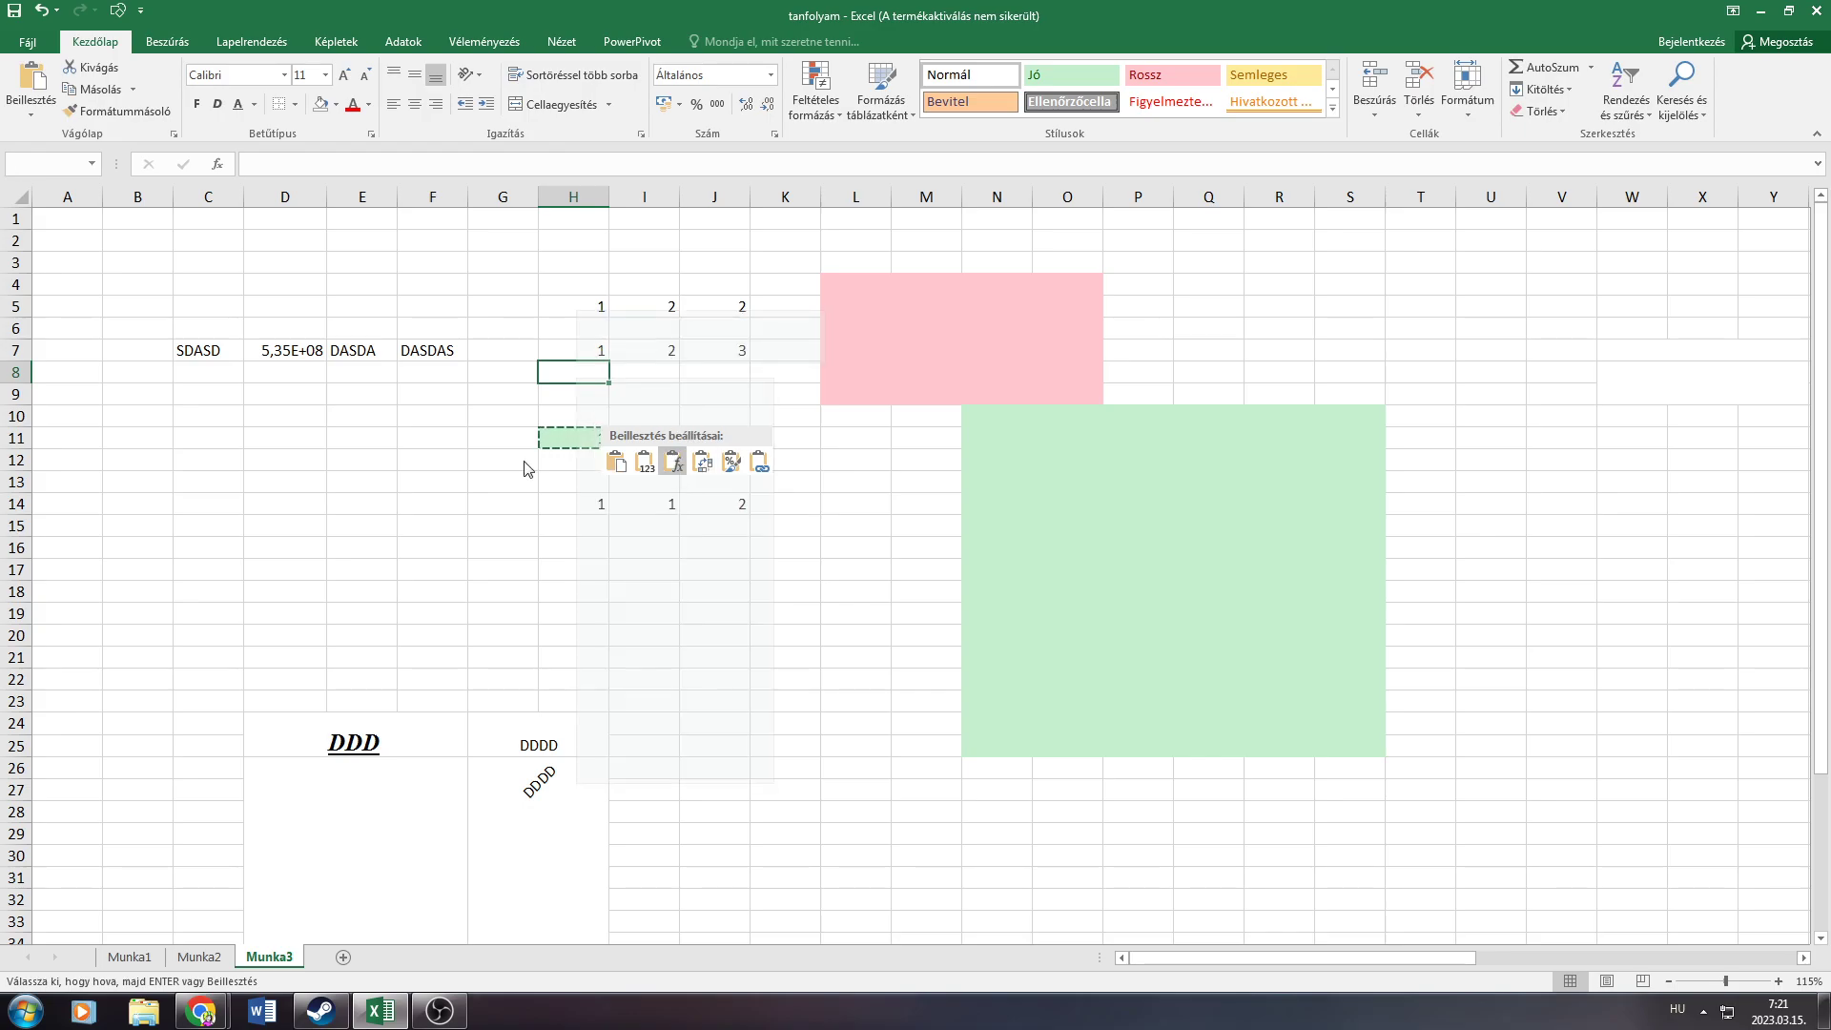
{"action": "right_click", "coordinate": [304, 438]}
{"action": "left_click", "coordinate": [400, 531]}
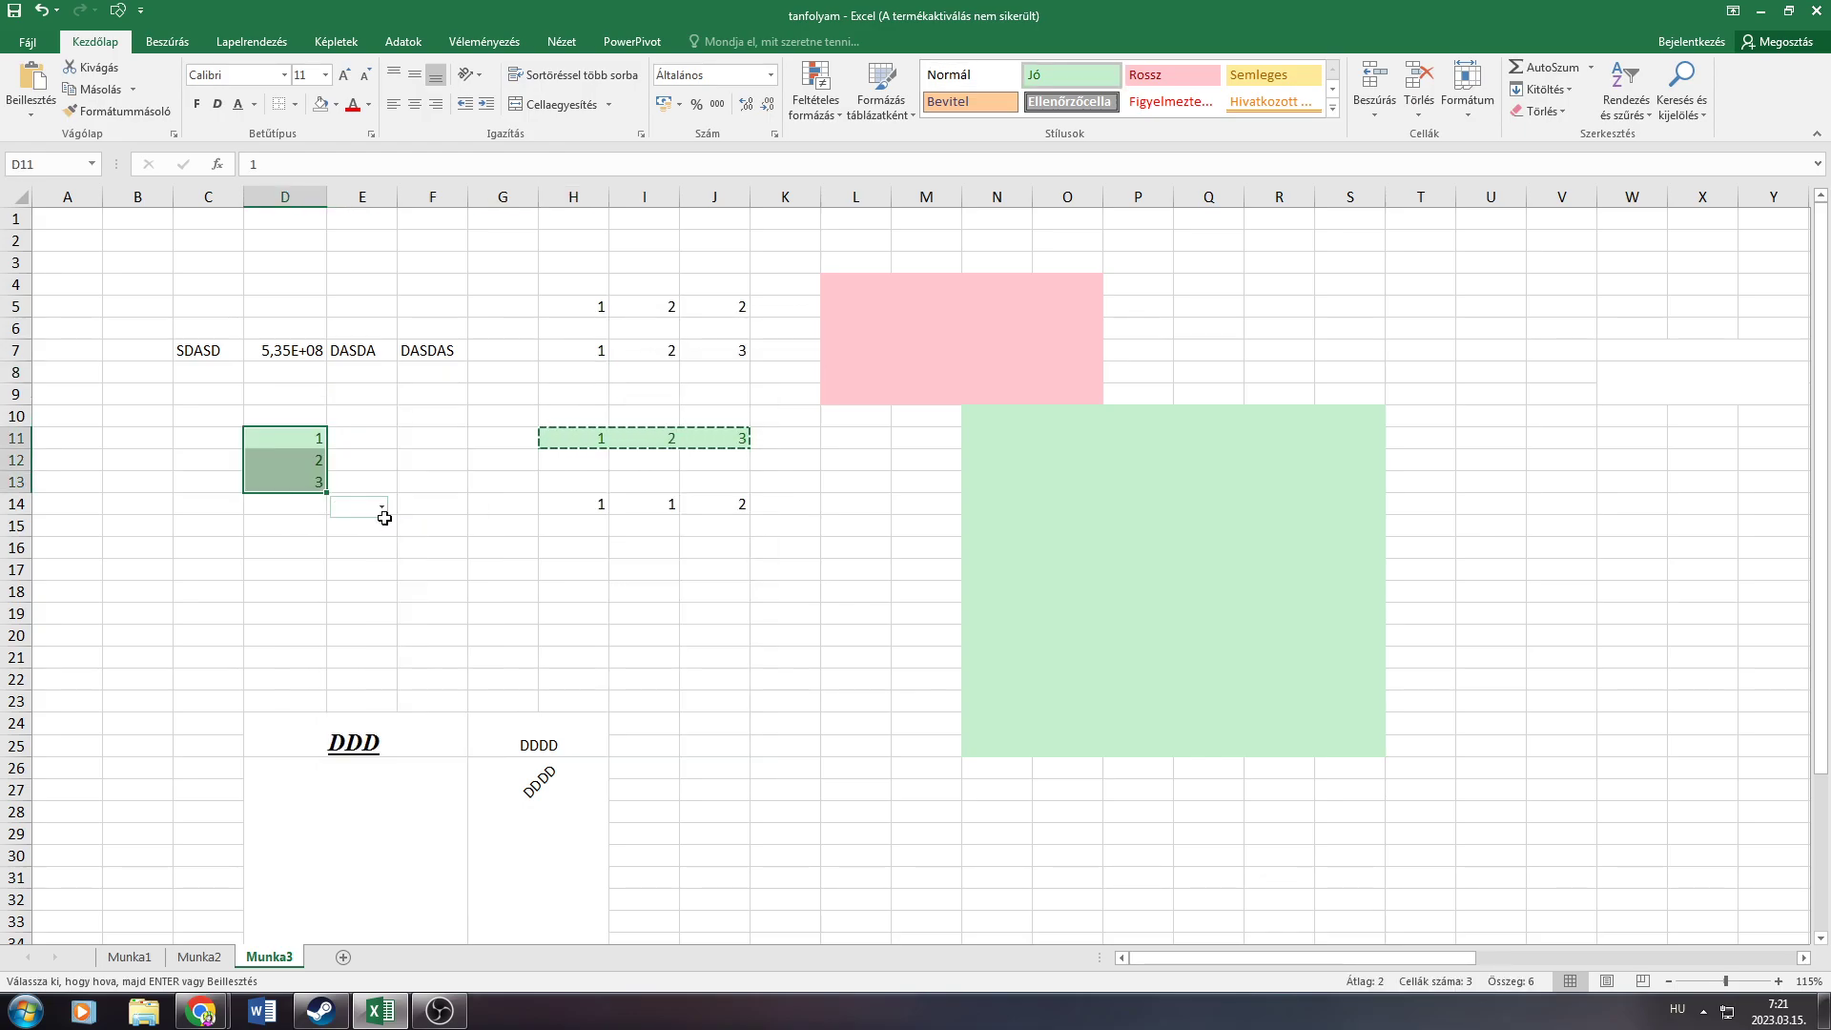
{"action": "left_click", "coordinate": [298, 488]}
{"action": "left_click", "coordinate": [301, 460]}
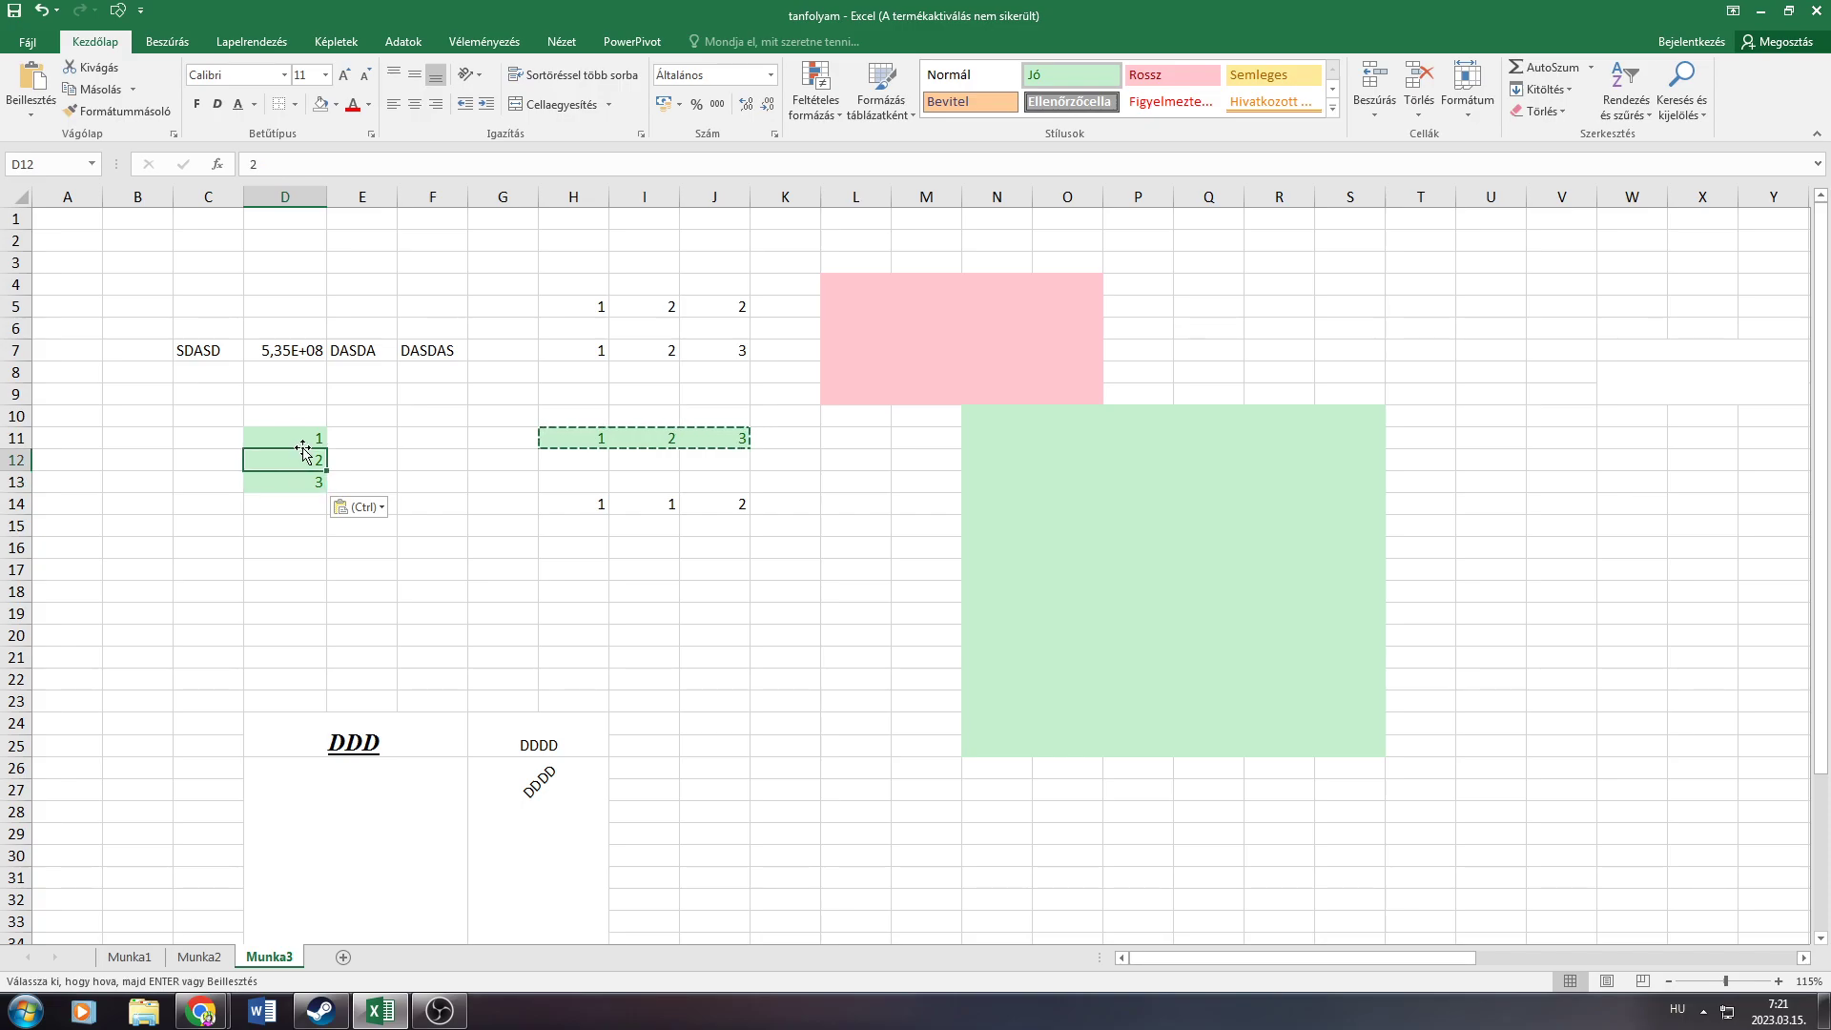
Change D11 to 2 so that D13 recalculates to 4
{"action": "left_click", "coordinate": [307, 437]}
{"action": "type", "text": "2"}
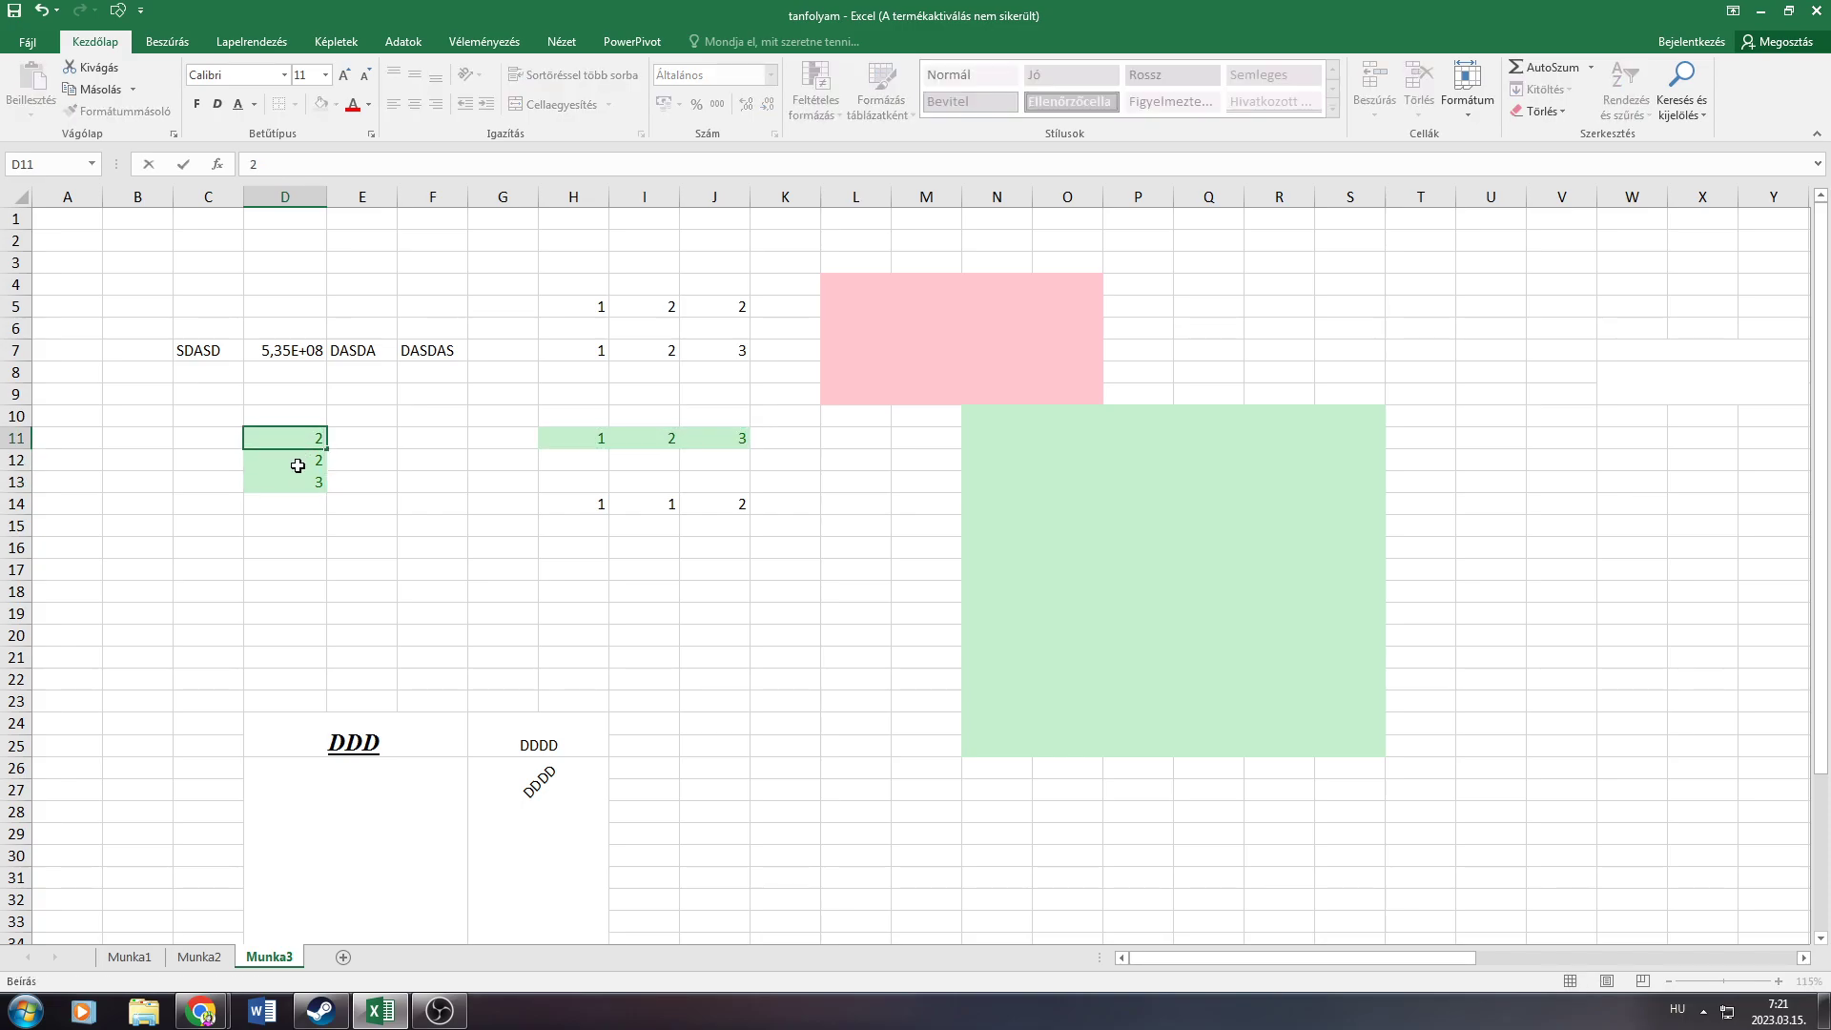
{"action": "key", "text": "Return"}
{"action": "left_click", "coordinate": [305, 530]}
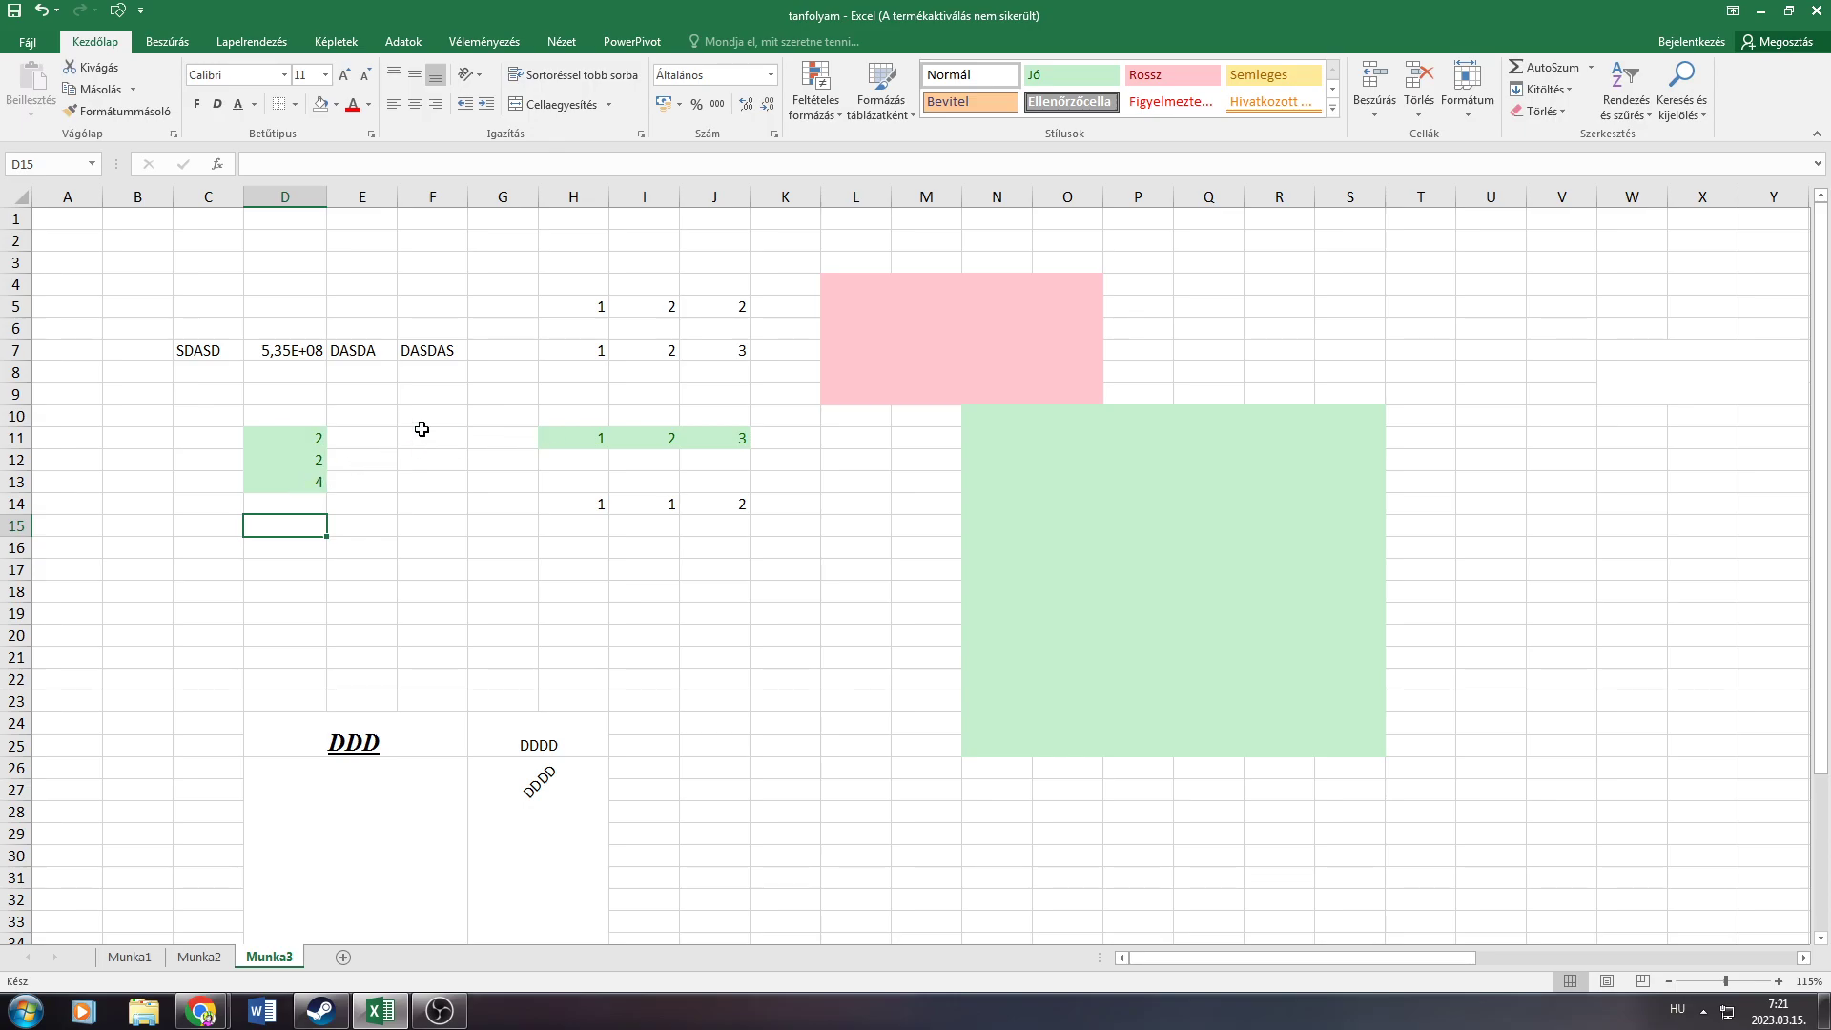
{"action": "right_click", "coordinate": [383, 435]}
{"action": "key", "text": "Escape"}
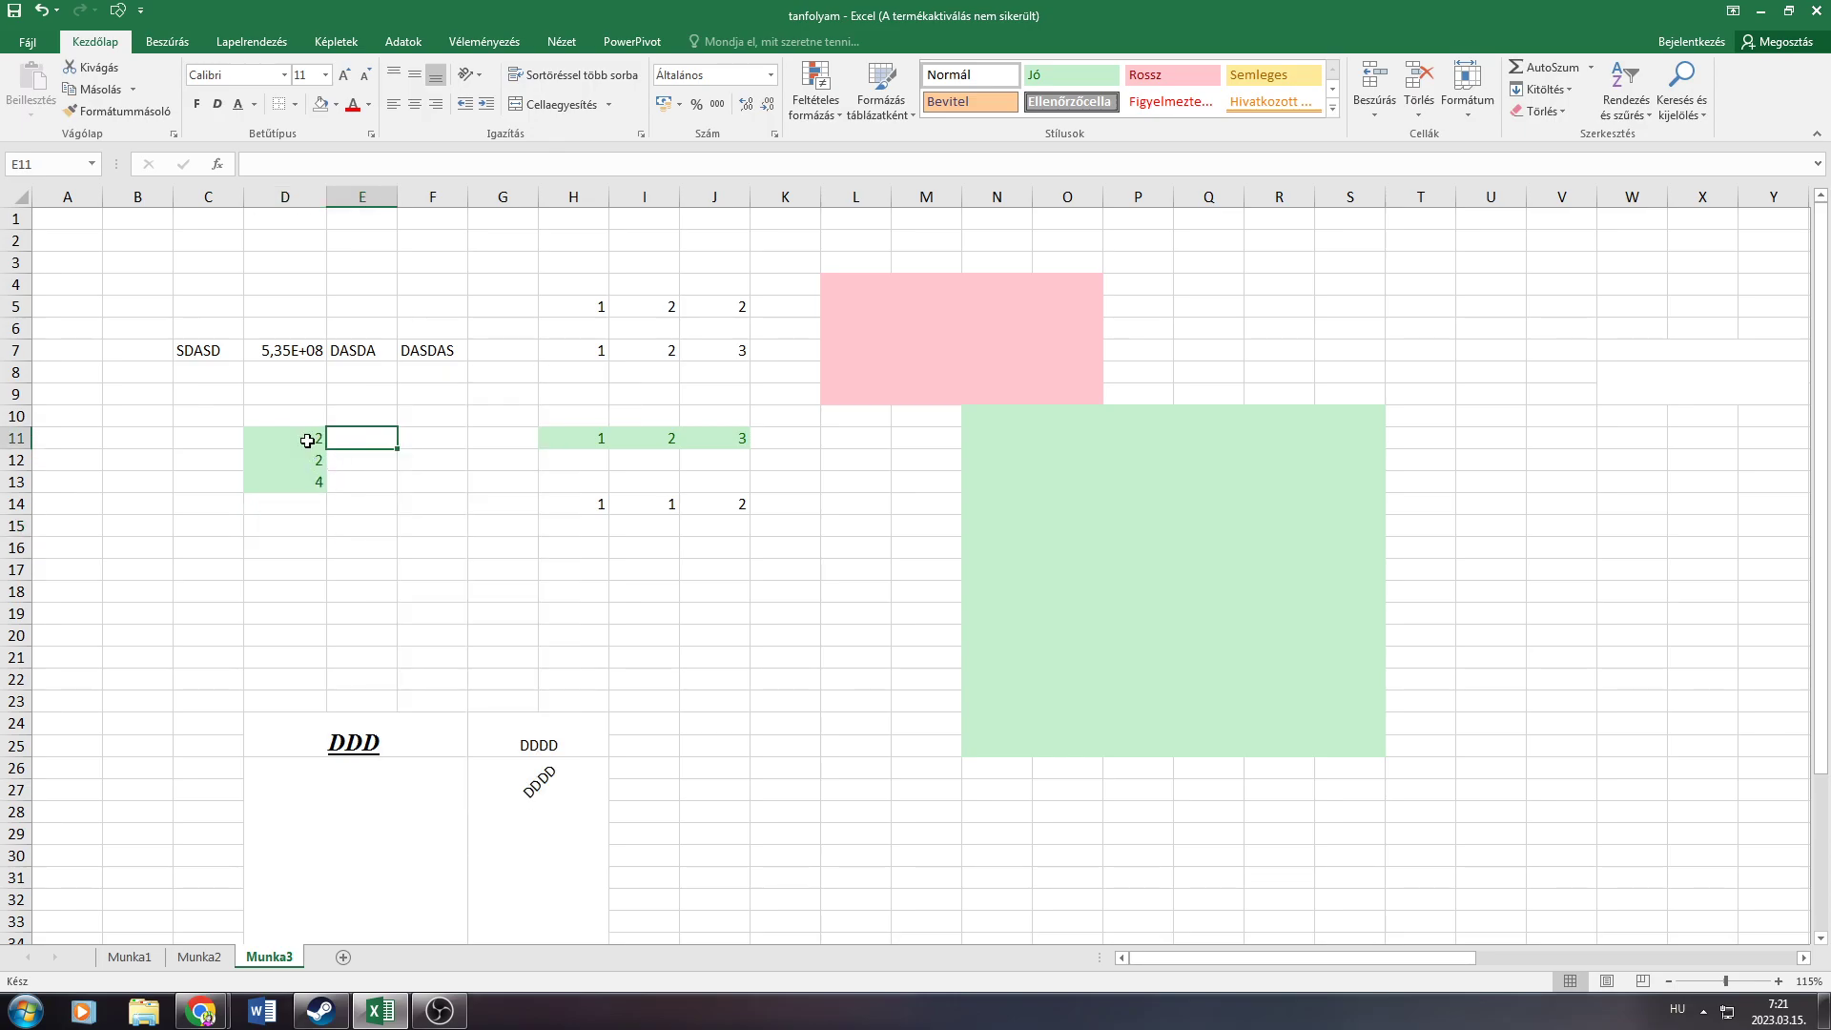
{"action": "left_click", "coordinate": [306, 438]}
{"action": "left_click", "coordinate": [603, 444]}
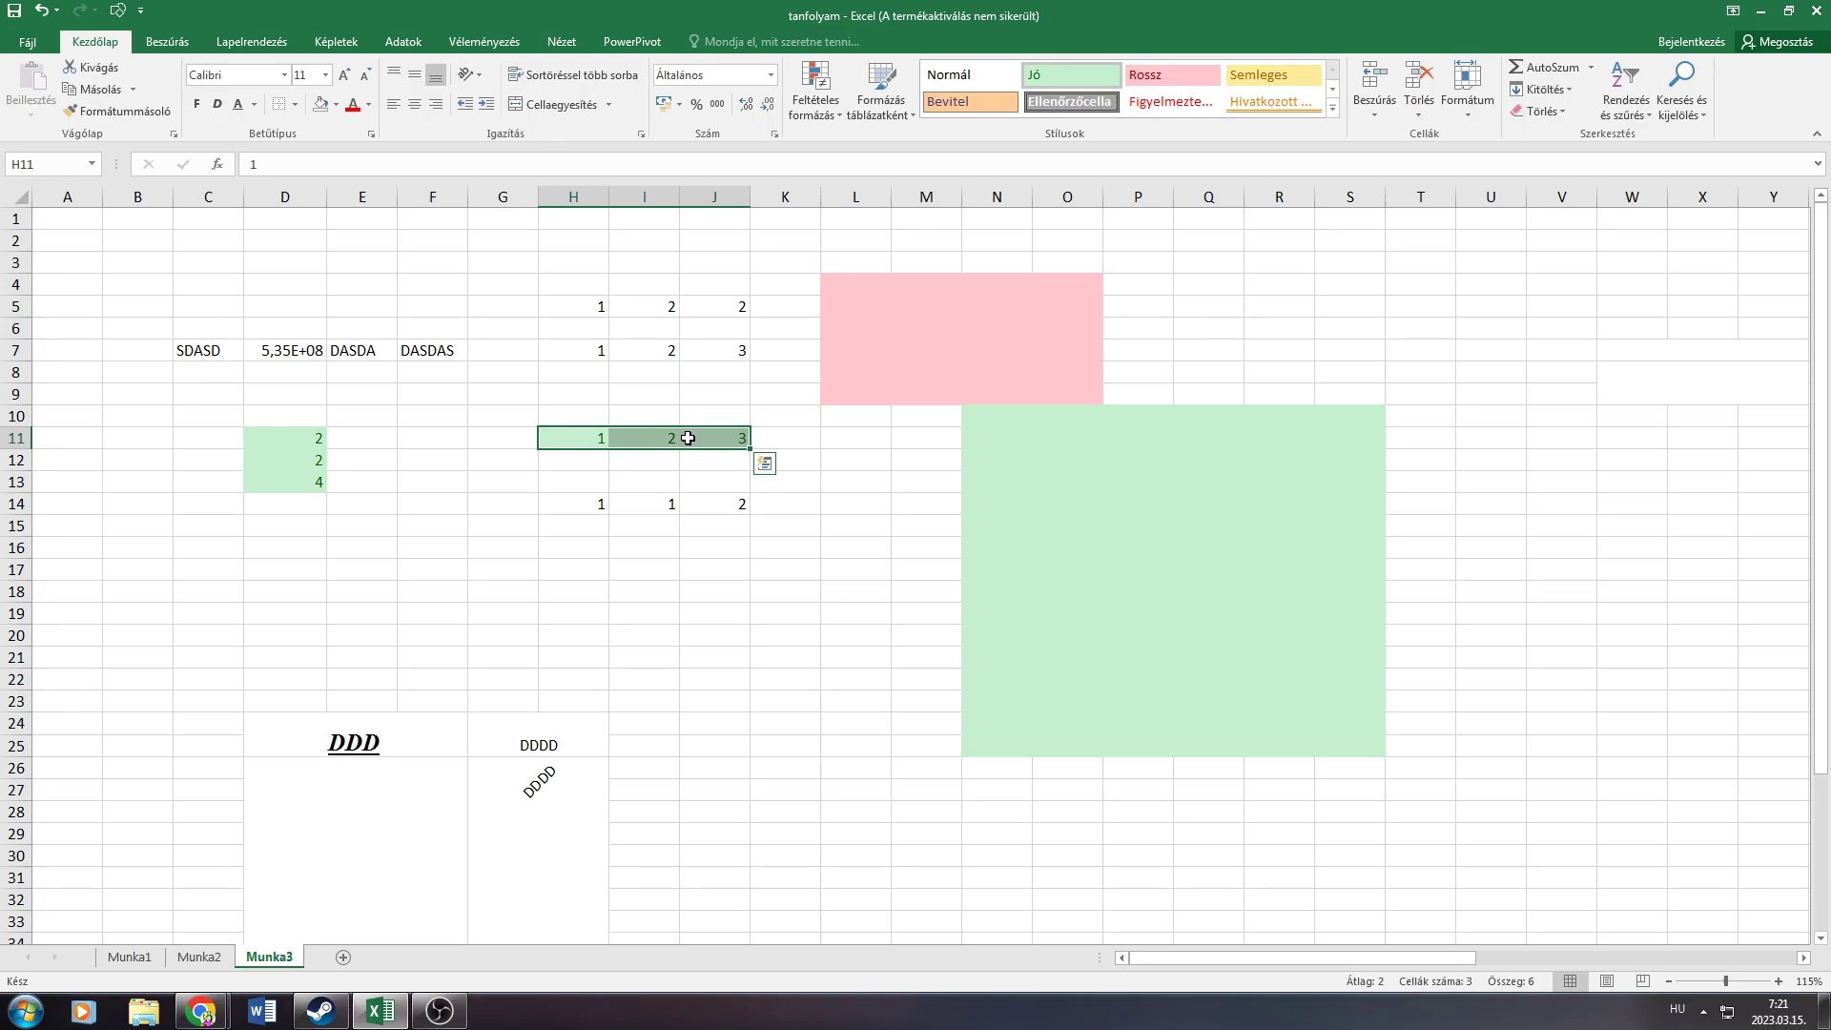
{"action": "key", "text": "ctrl+c"}
{"action": "right_click", "coordinate": [380, 442]}
{"action": "left_click", "coordinate": [504, 537]}
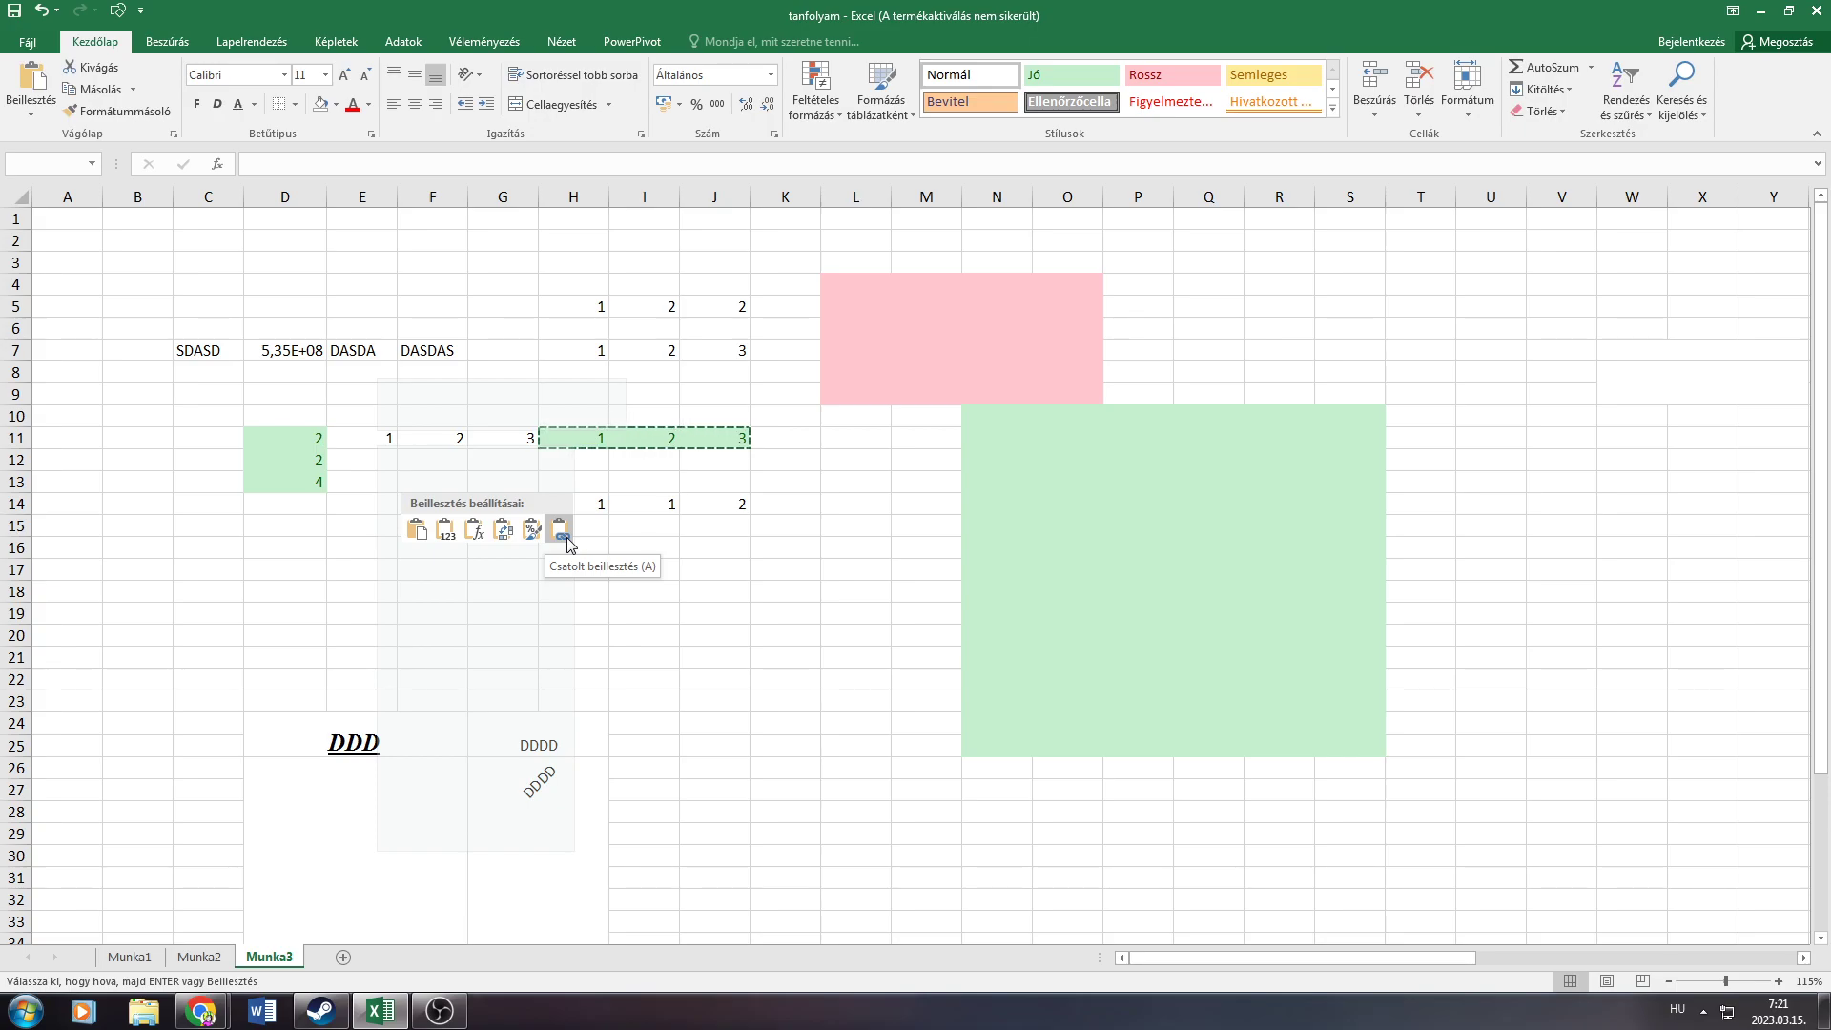
{"action": "key", "text": "Escape"}
Select SDASD in C7 and reduce its indent to flush left
{"action": "left_click", "coordinate": [259, 515]}
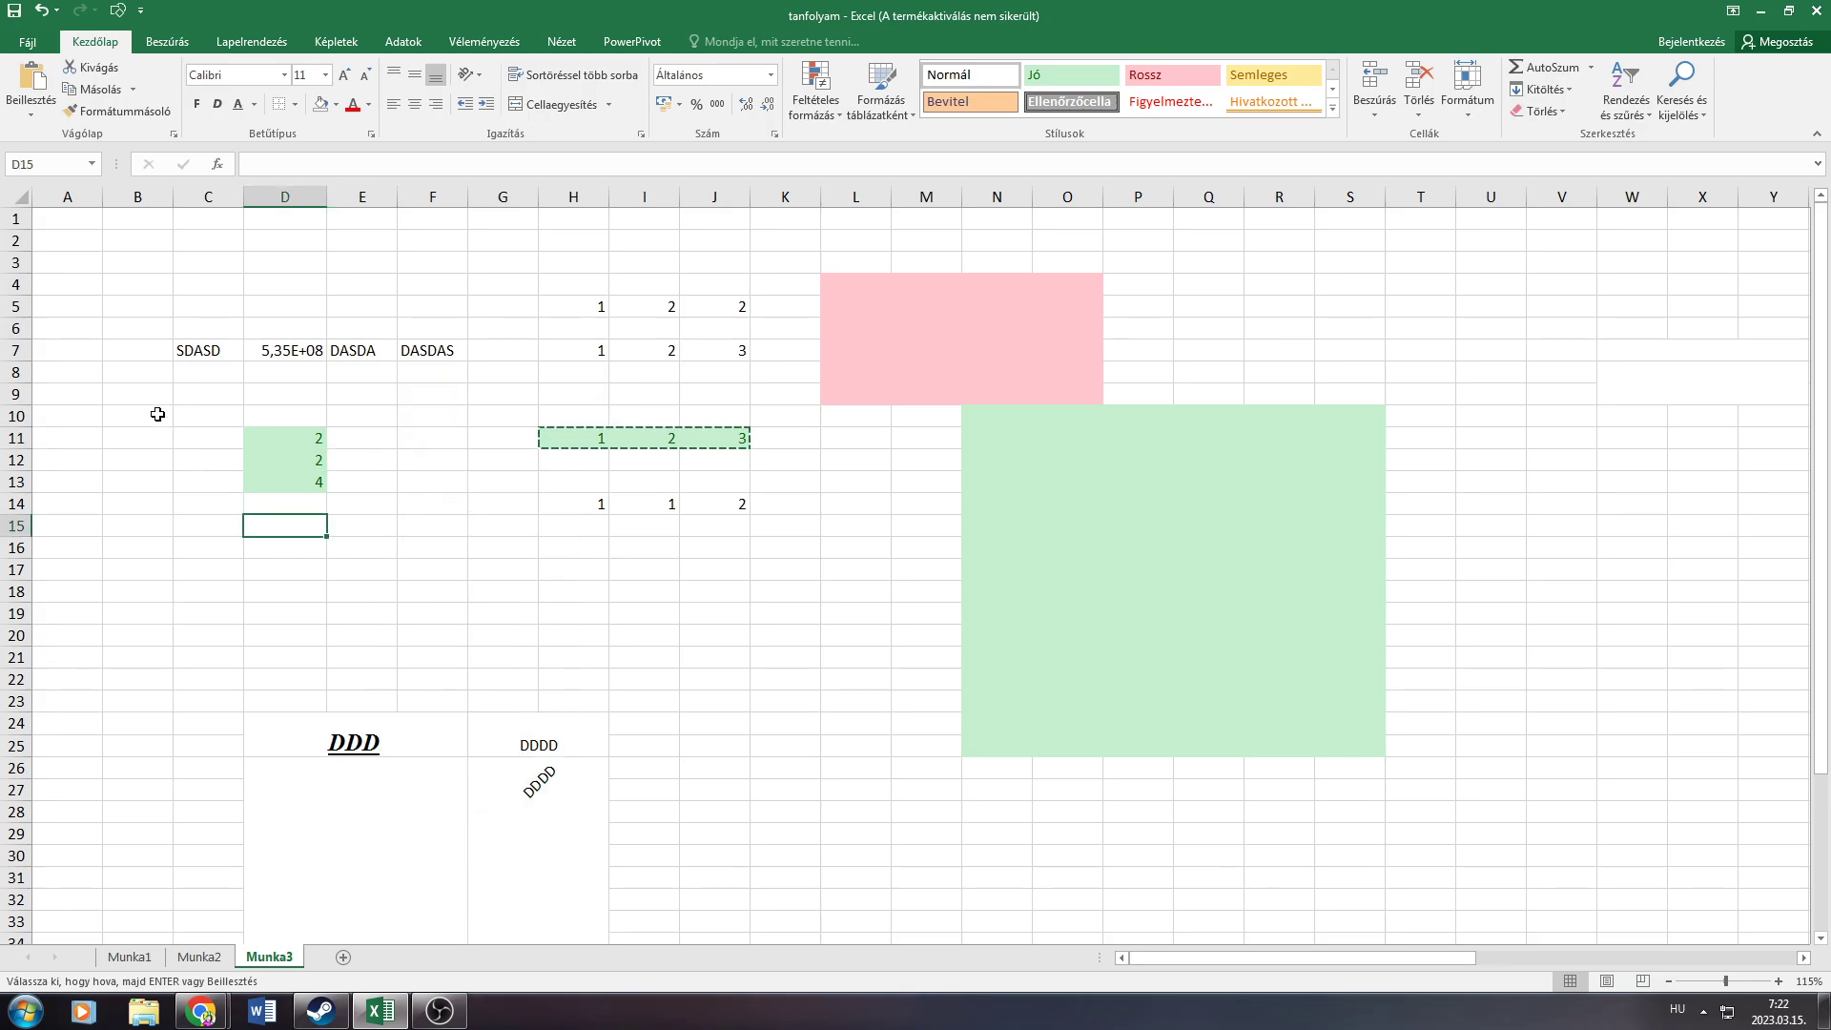
{"action": "left_click", "coordinate": [156, 414]}
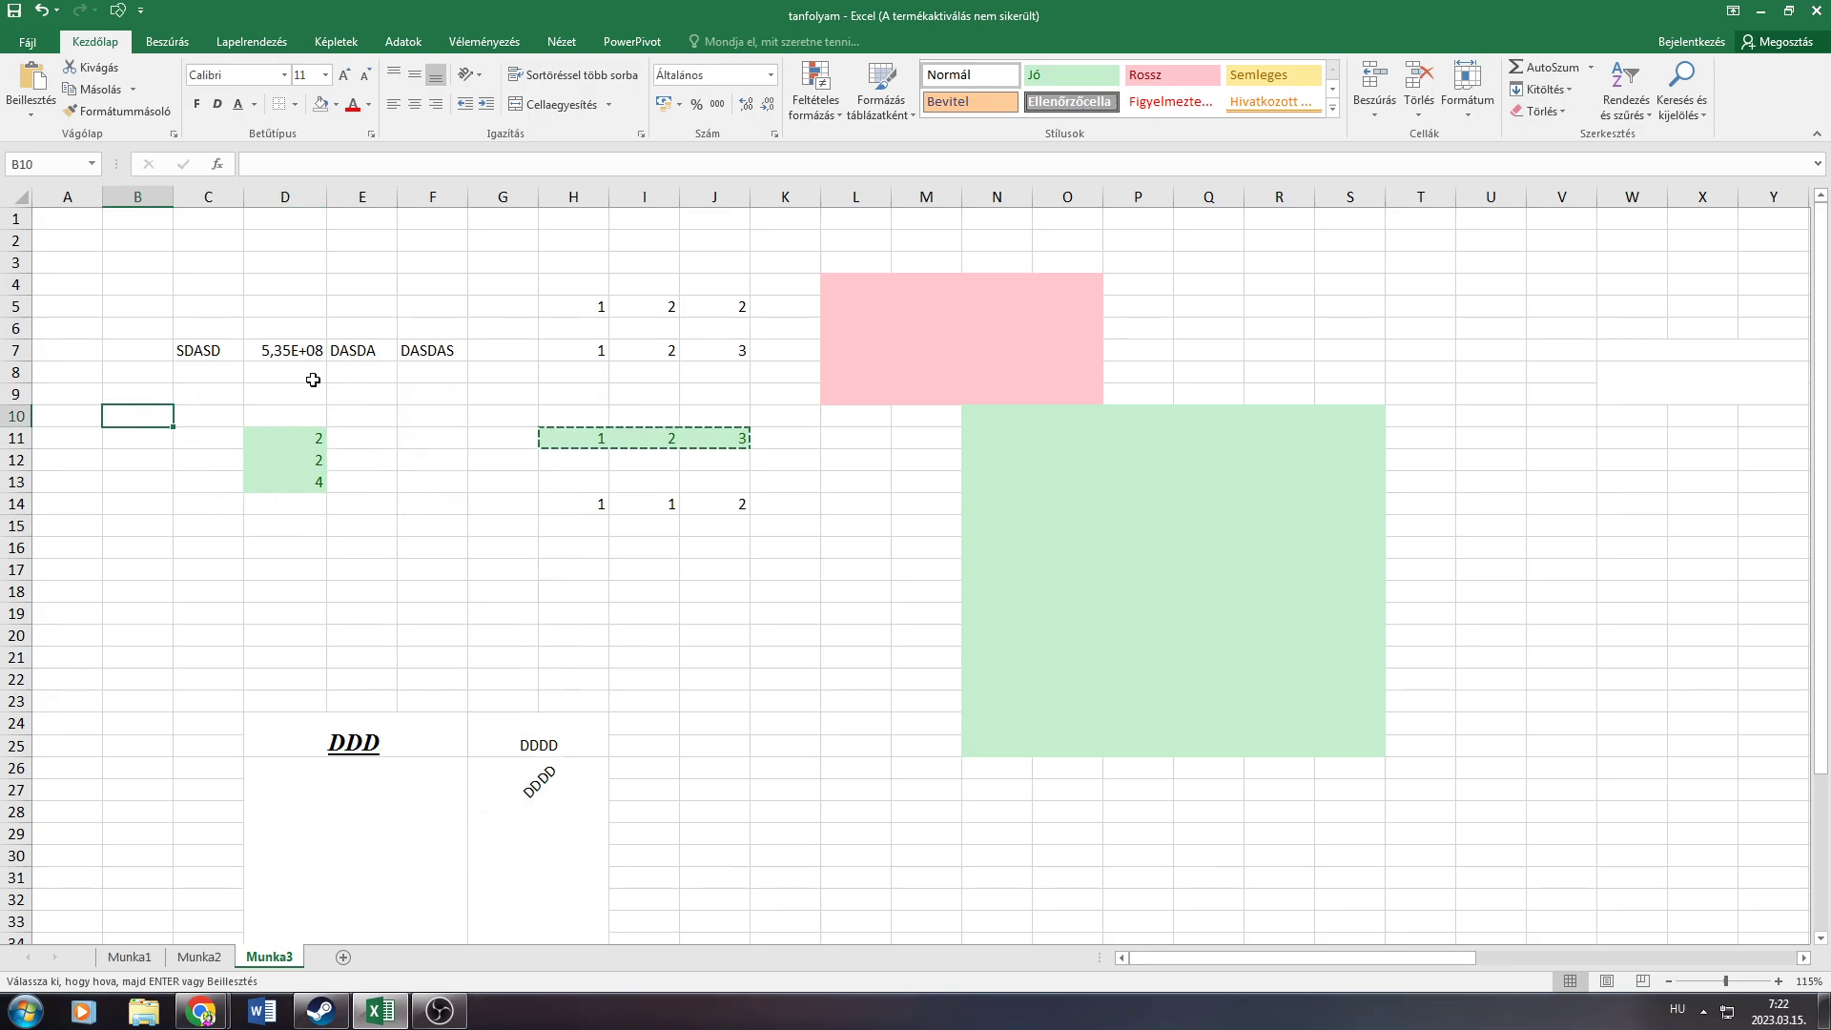
{"action": "left_click", "coordinate": [211, 354]}
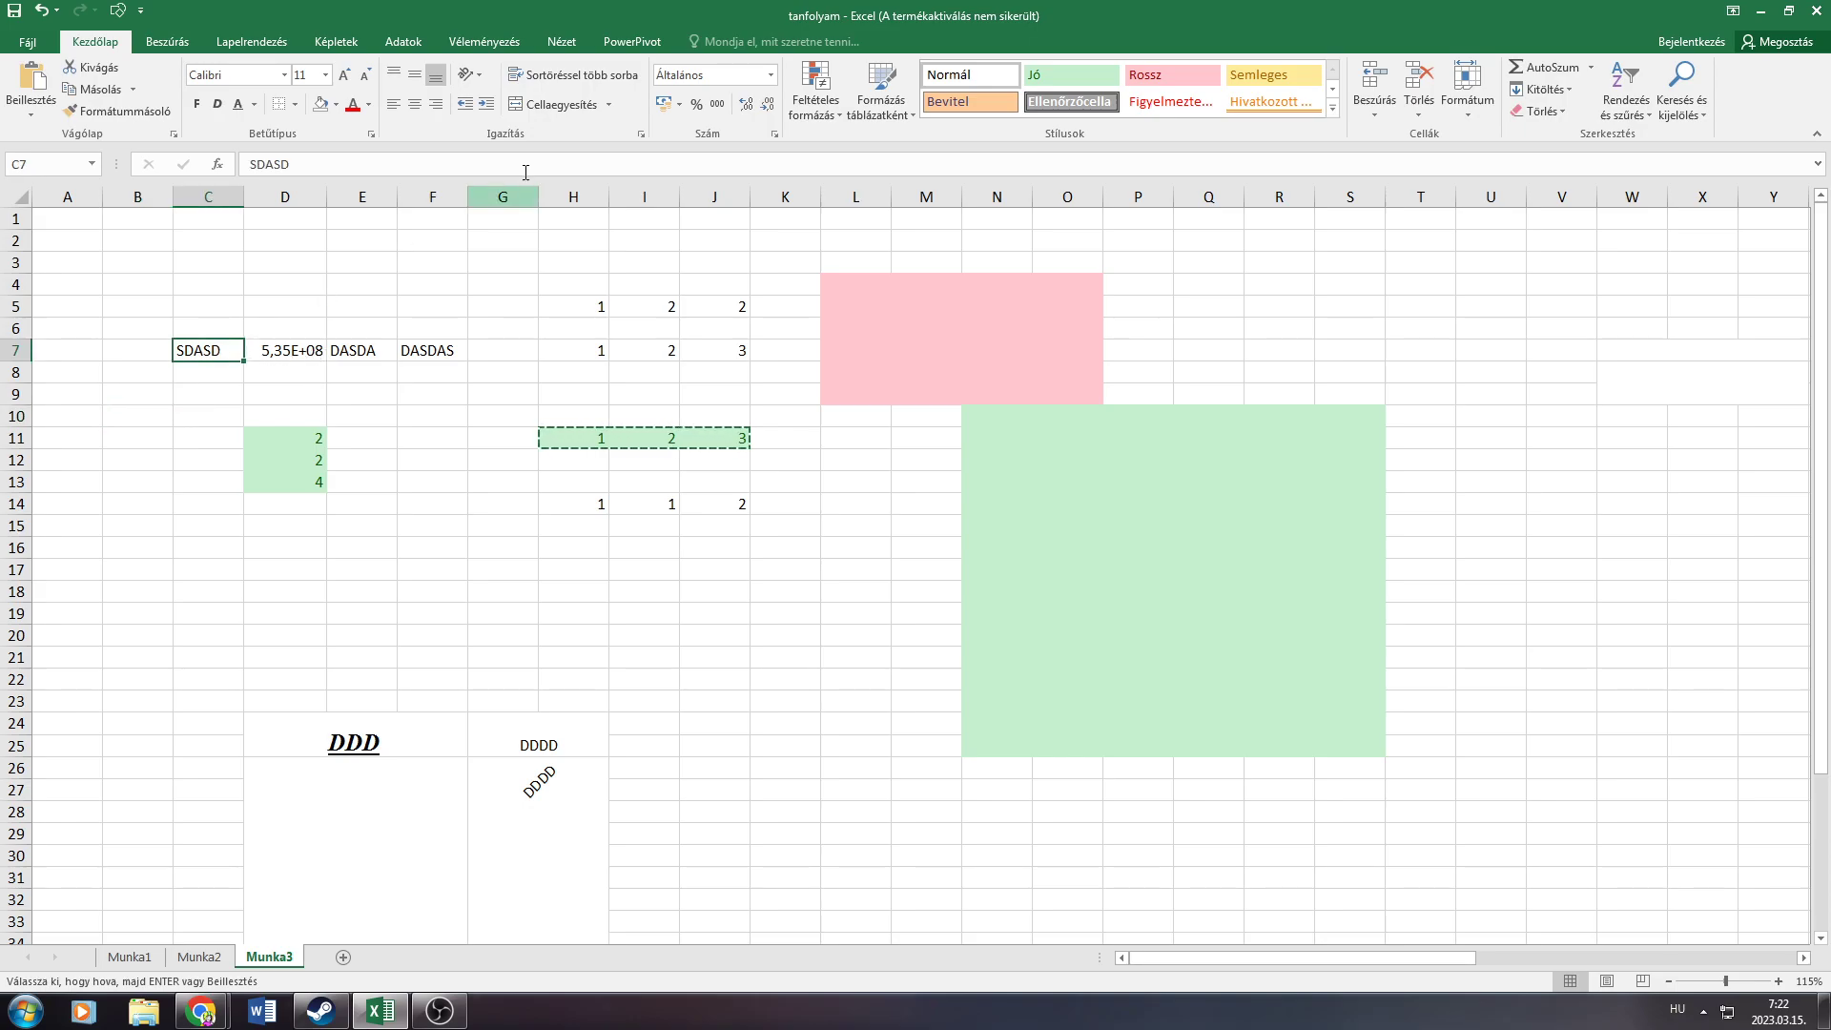
{"action": "left_click", "coordinate": [468, 107]}
{"action": "left_click", "coordinate": [467, 107]}
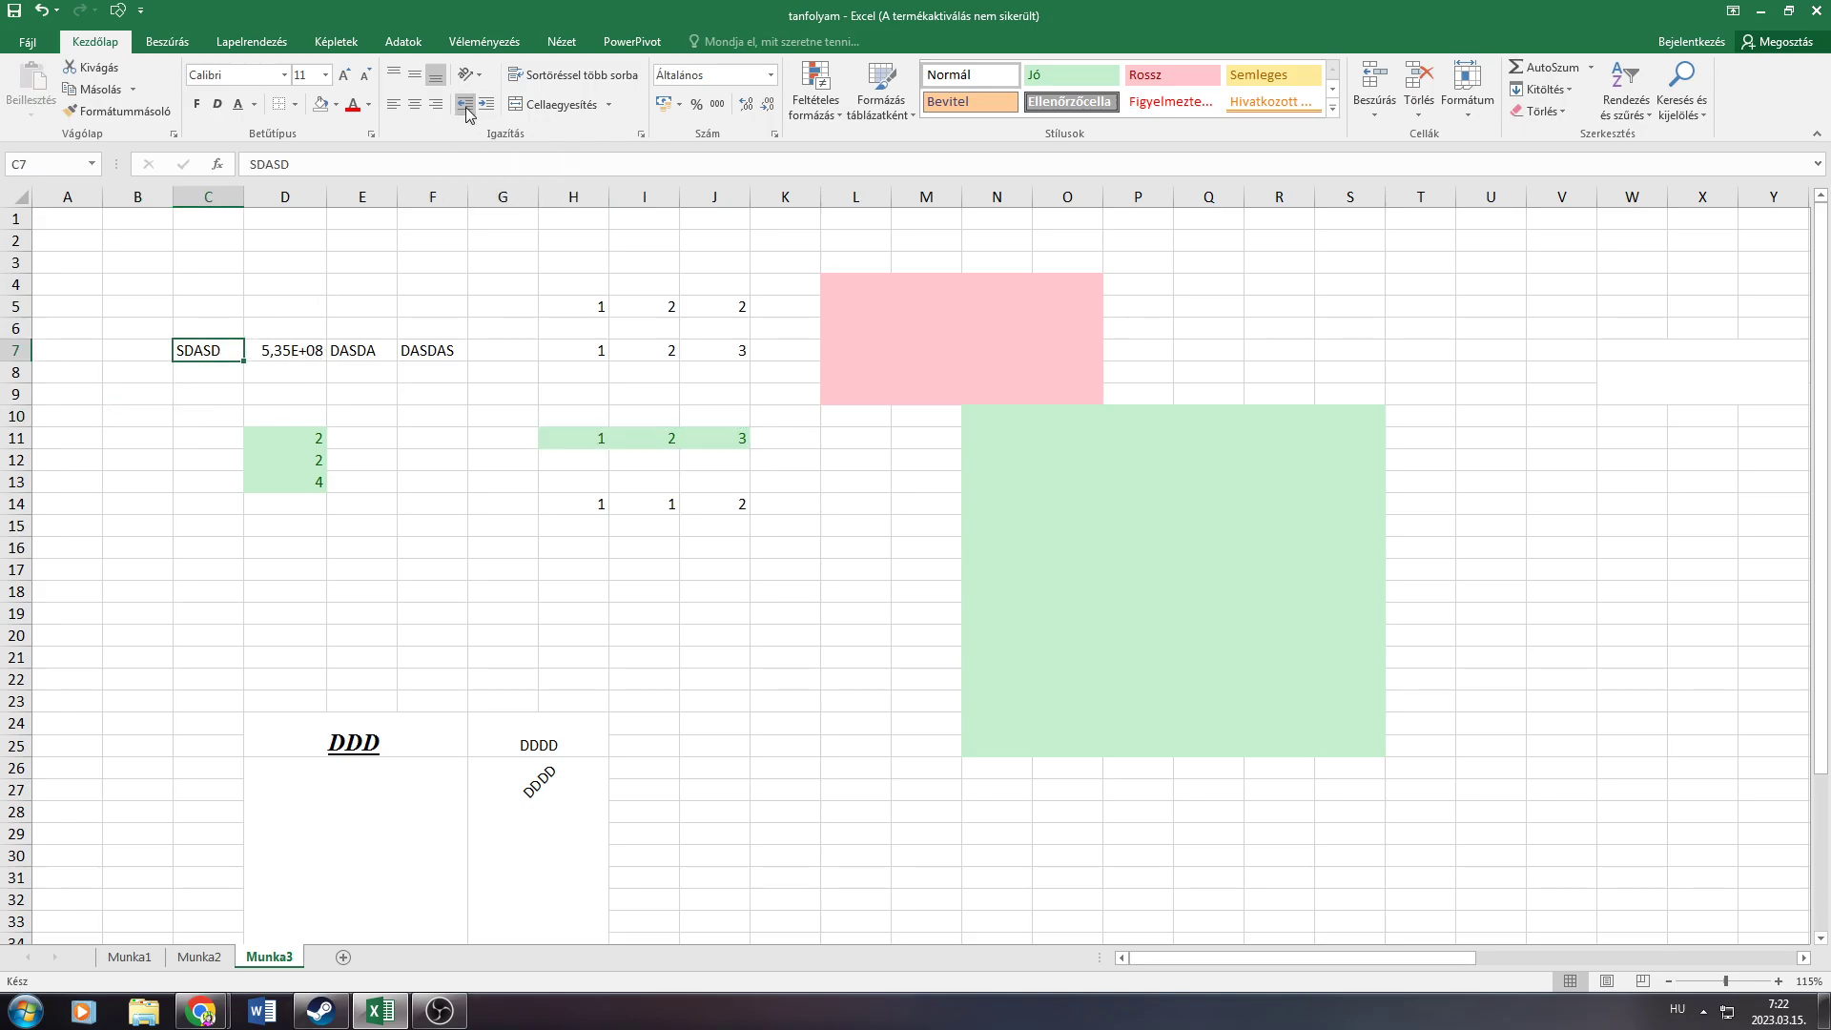
{"action": "left_click", "coordinate": [467, 106]}
Indent C7's SDASD several levels and back, leaving it at one indent level
{"action": "left_click", "coordinate": [488, 109]}
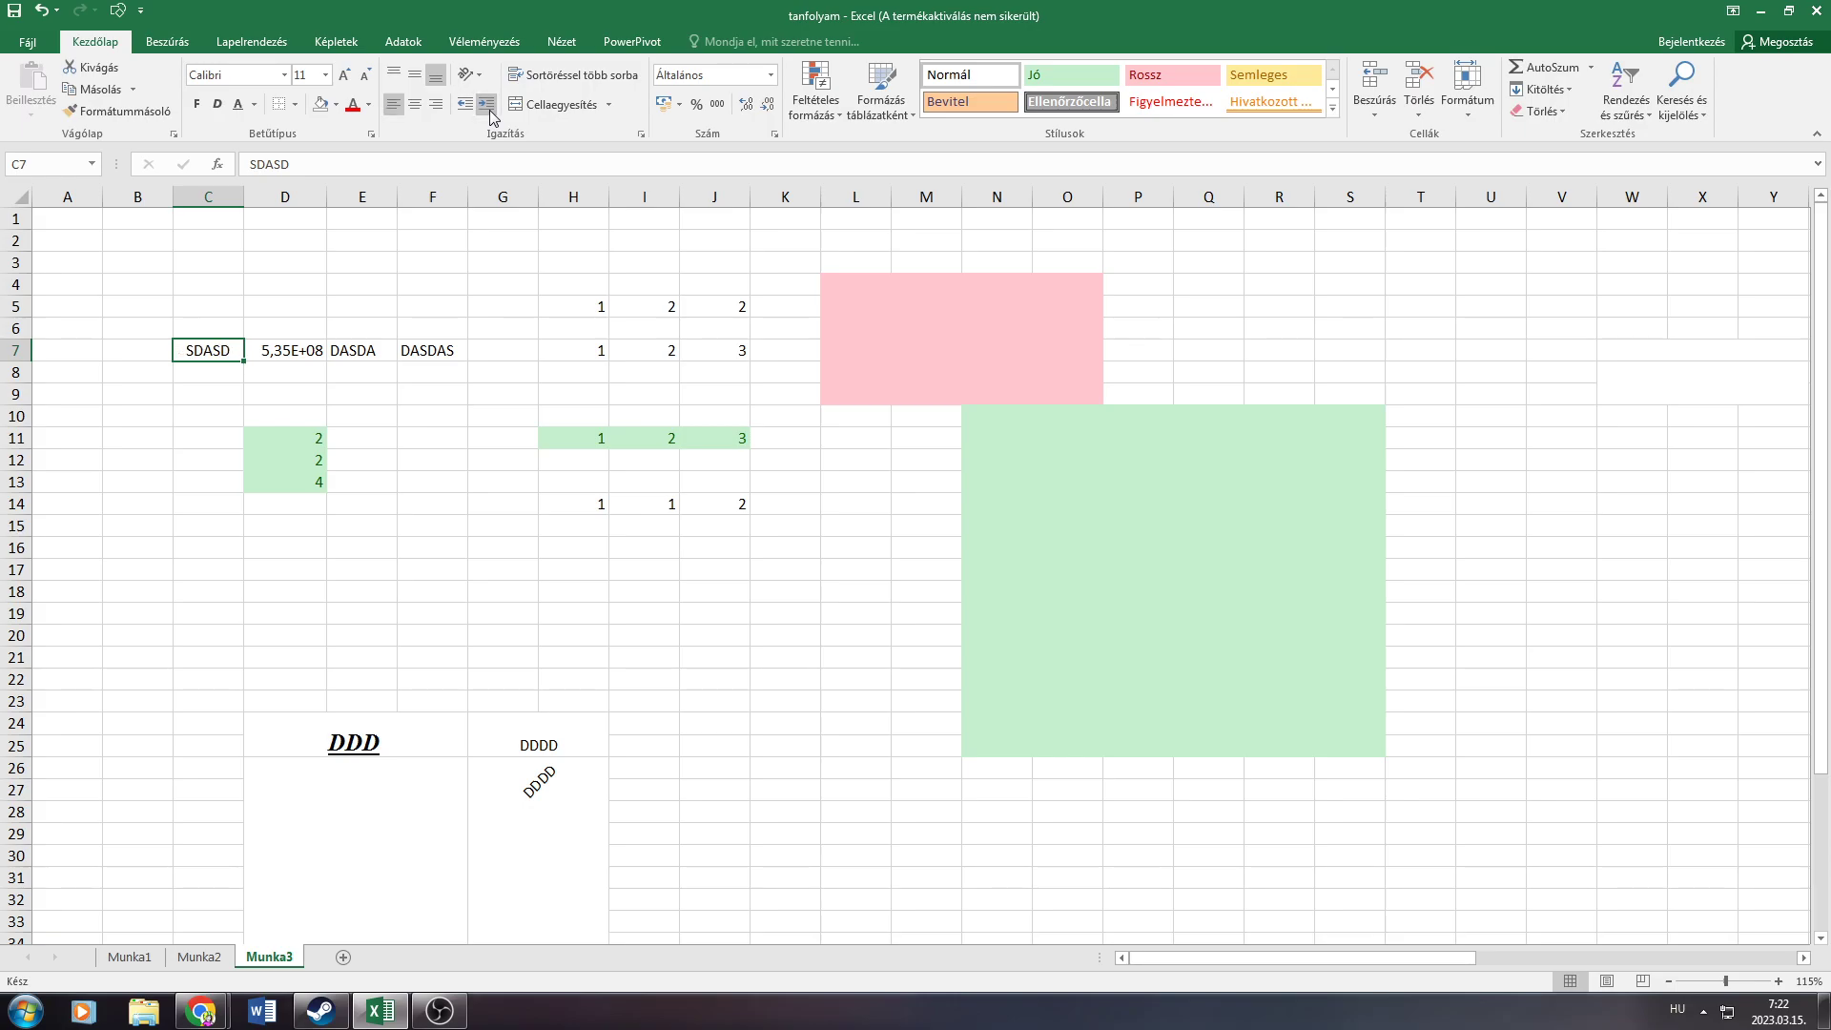
{"action": "left_click", "coordinate": [485, 106]}
{"action": "left_click", "coordinate": [486, 107]}
{"action": "left_click", "coordinate": [485, 107]}
{"action": "left_click", "coordinate": [486, 107]}
{"action": "left_click", "coordinate": [485, 107]}
{"action": "left_click", "coordinate": [464, 107]}
{"action": "left_click", "coordinate": [463, 107]}
{"action": "left_click", "coordinate": [463, 107]}
{"action": "left_click", "coordinate": [464, 106]}
{"action": "left_click", "coordinate": [463, 106]}
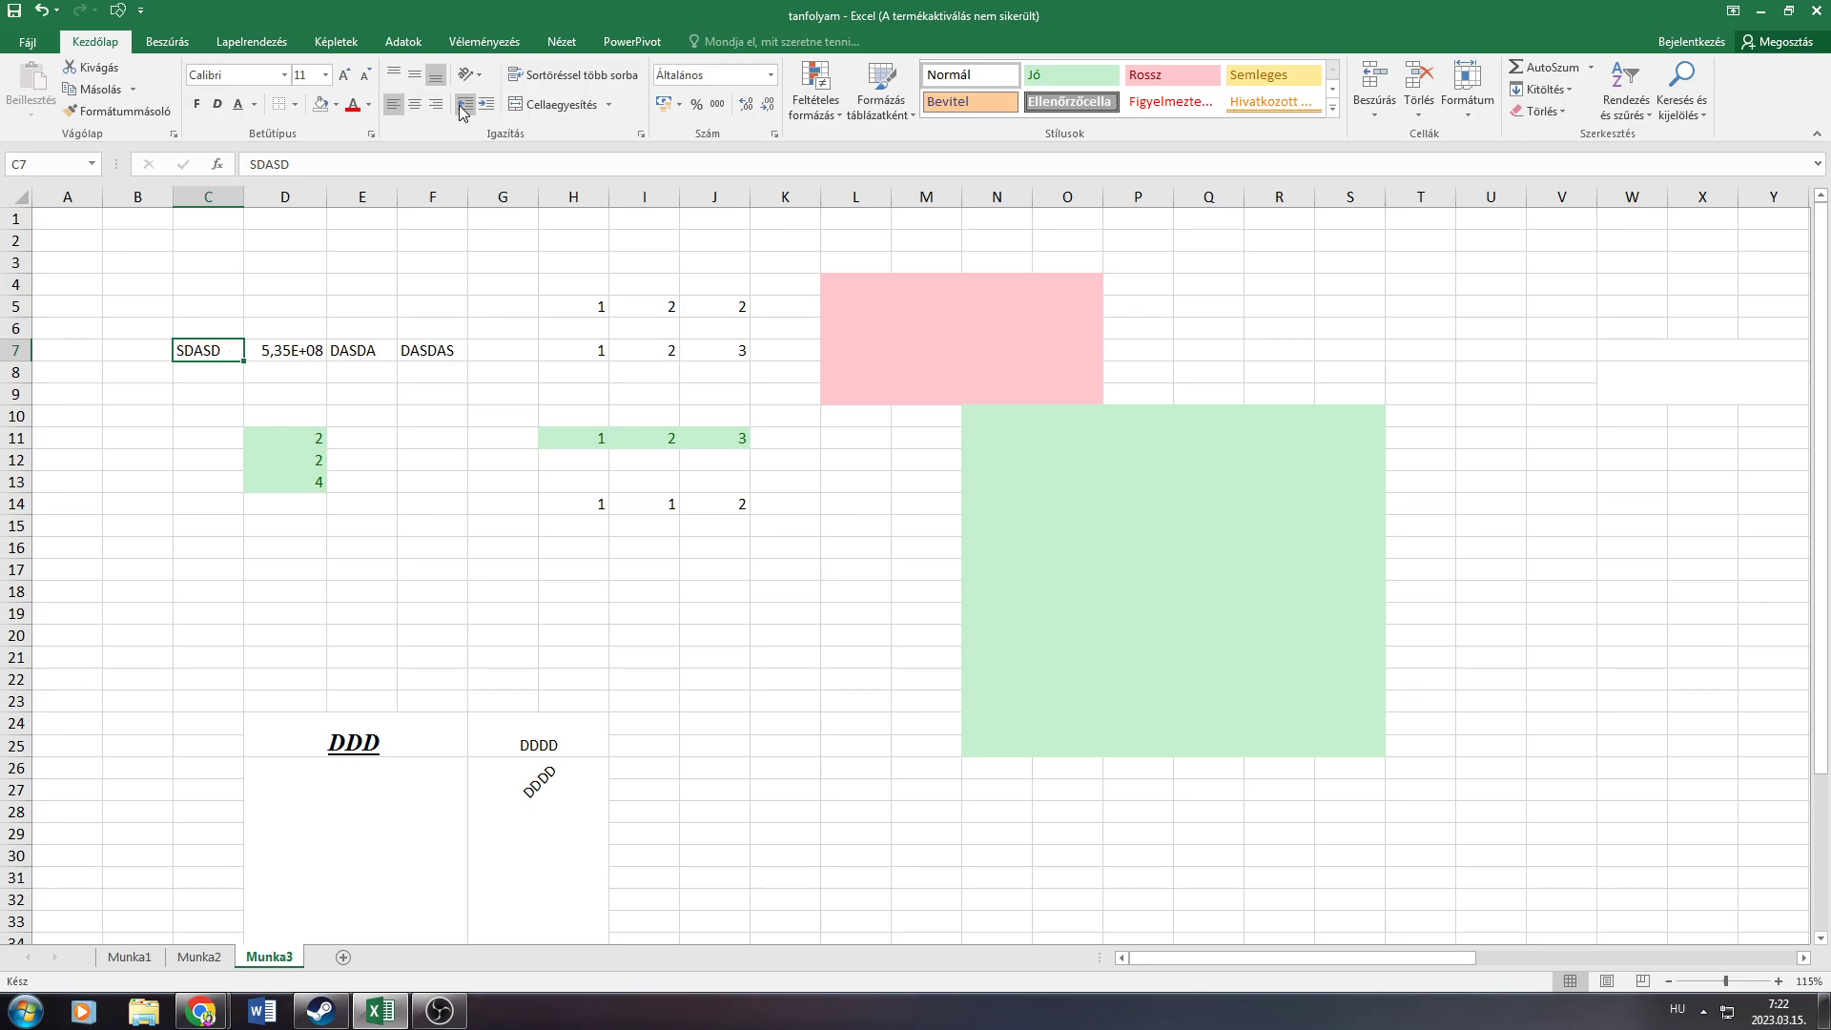
{"action": "left_click", "coordinate": [486, 107]}
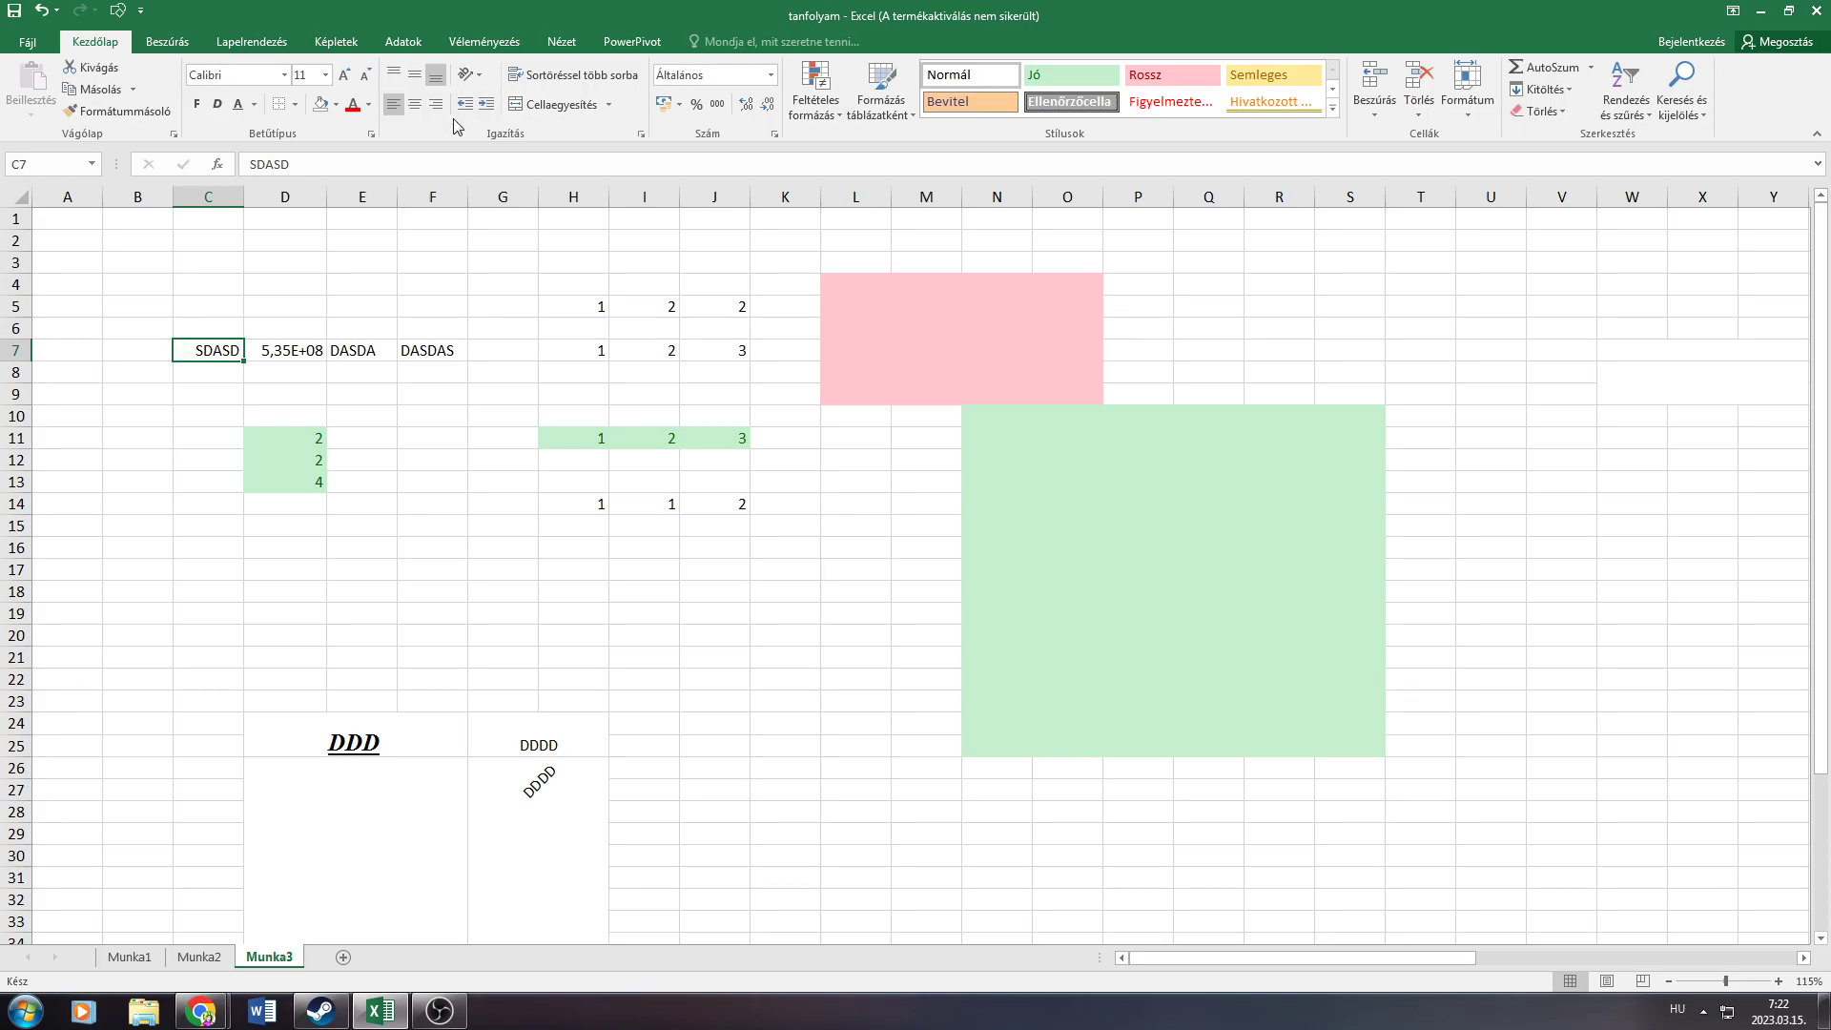
{"action": "double_click", "coordinate": [192, 349]}
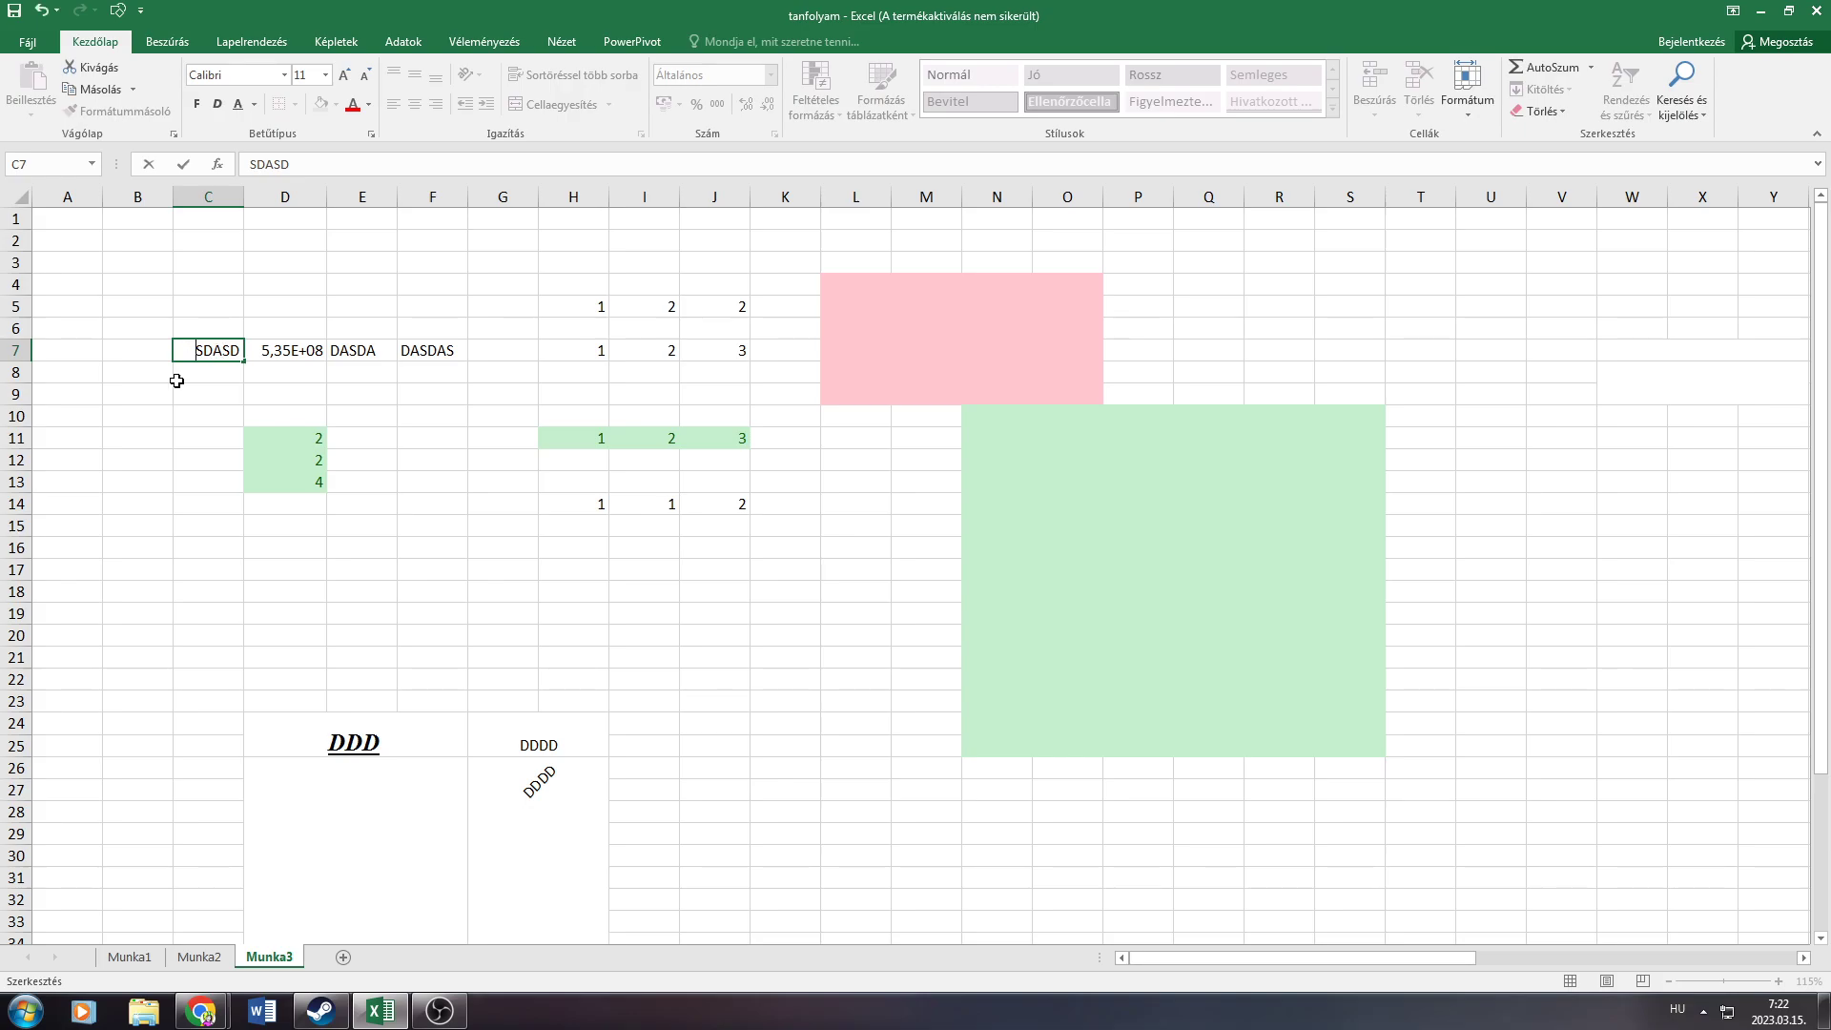
Widen column C and enter DSADASD in cell C6
{"action": "left_click", "coordinate": [177, 381]}
{"action": "left_click_drag", "start_coordinate": [244, 196], "coordinate": [400, 195]}
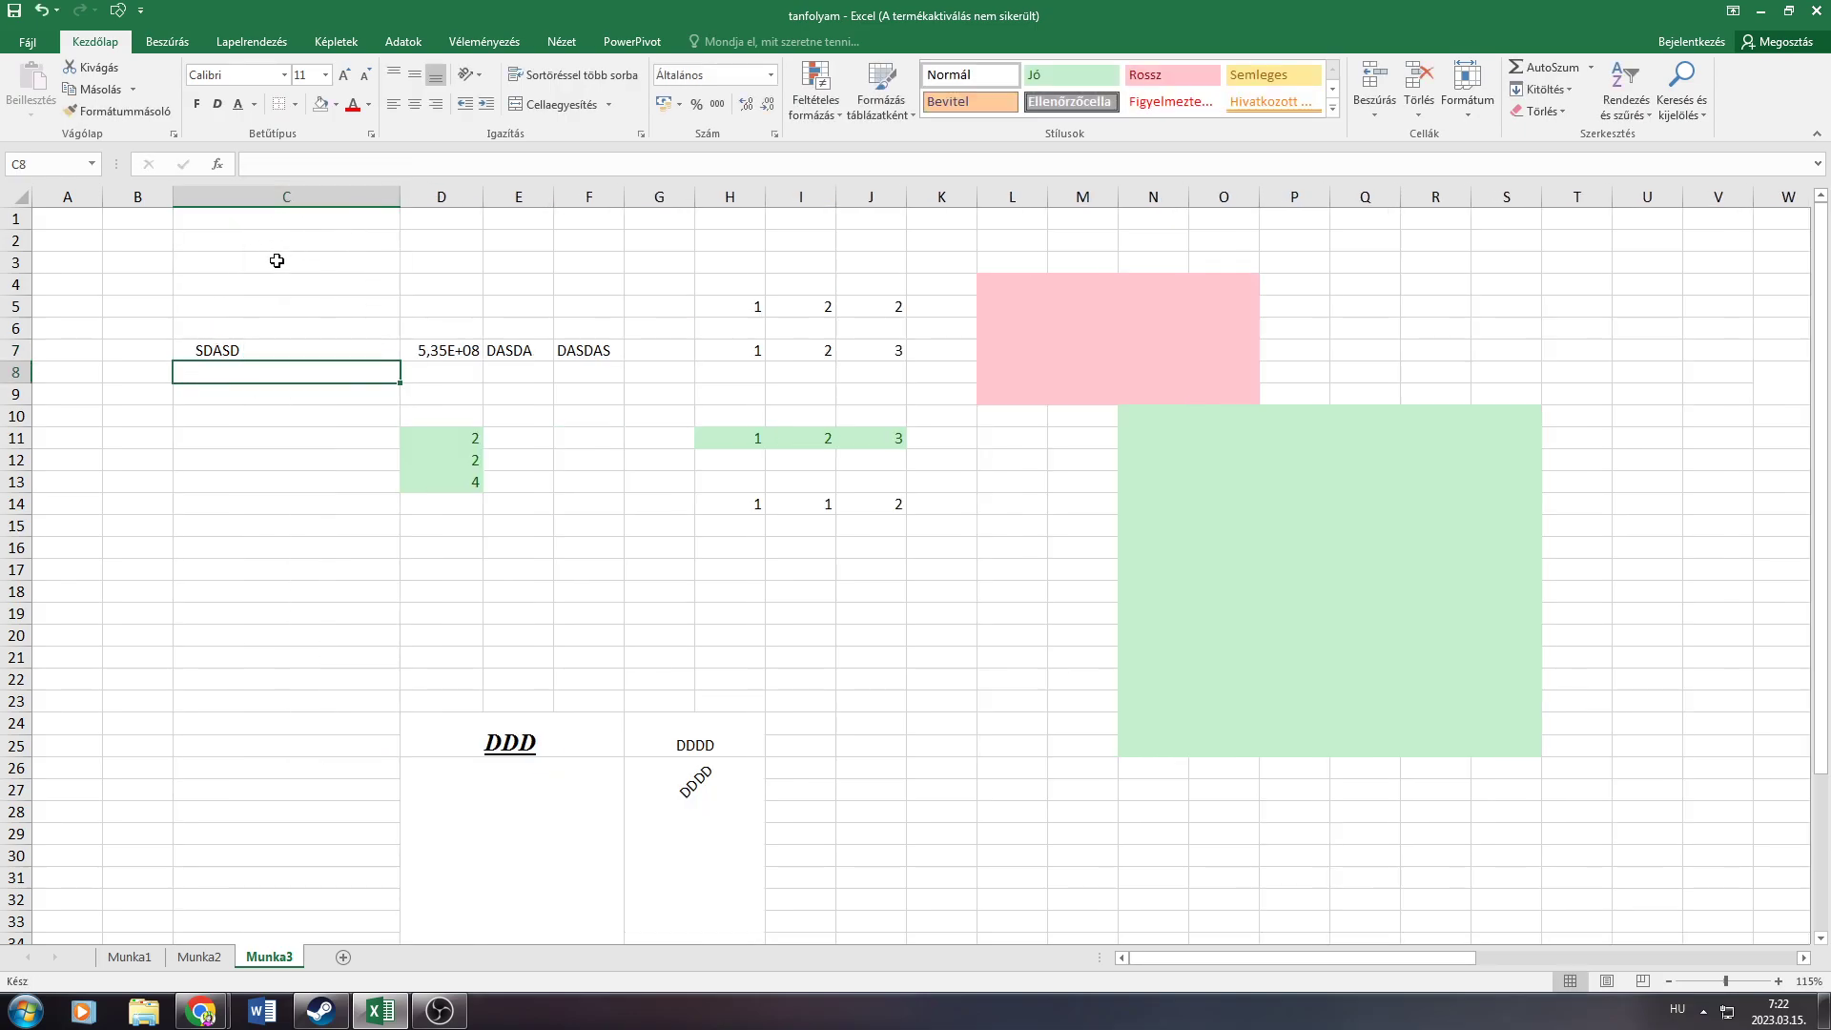
{"action": "key", "text": "Up"}
{"action": "key", "text": "Up"}
{"action": "type", "text": "DSADASD"}
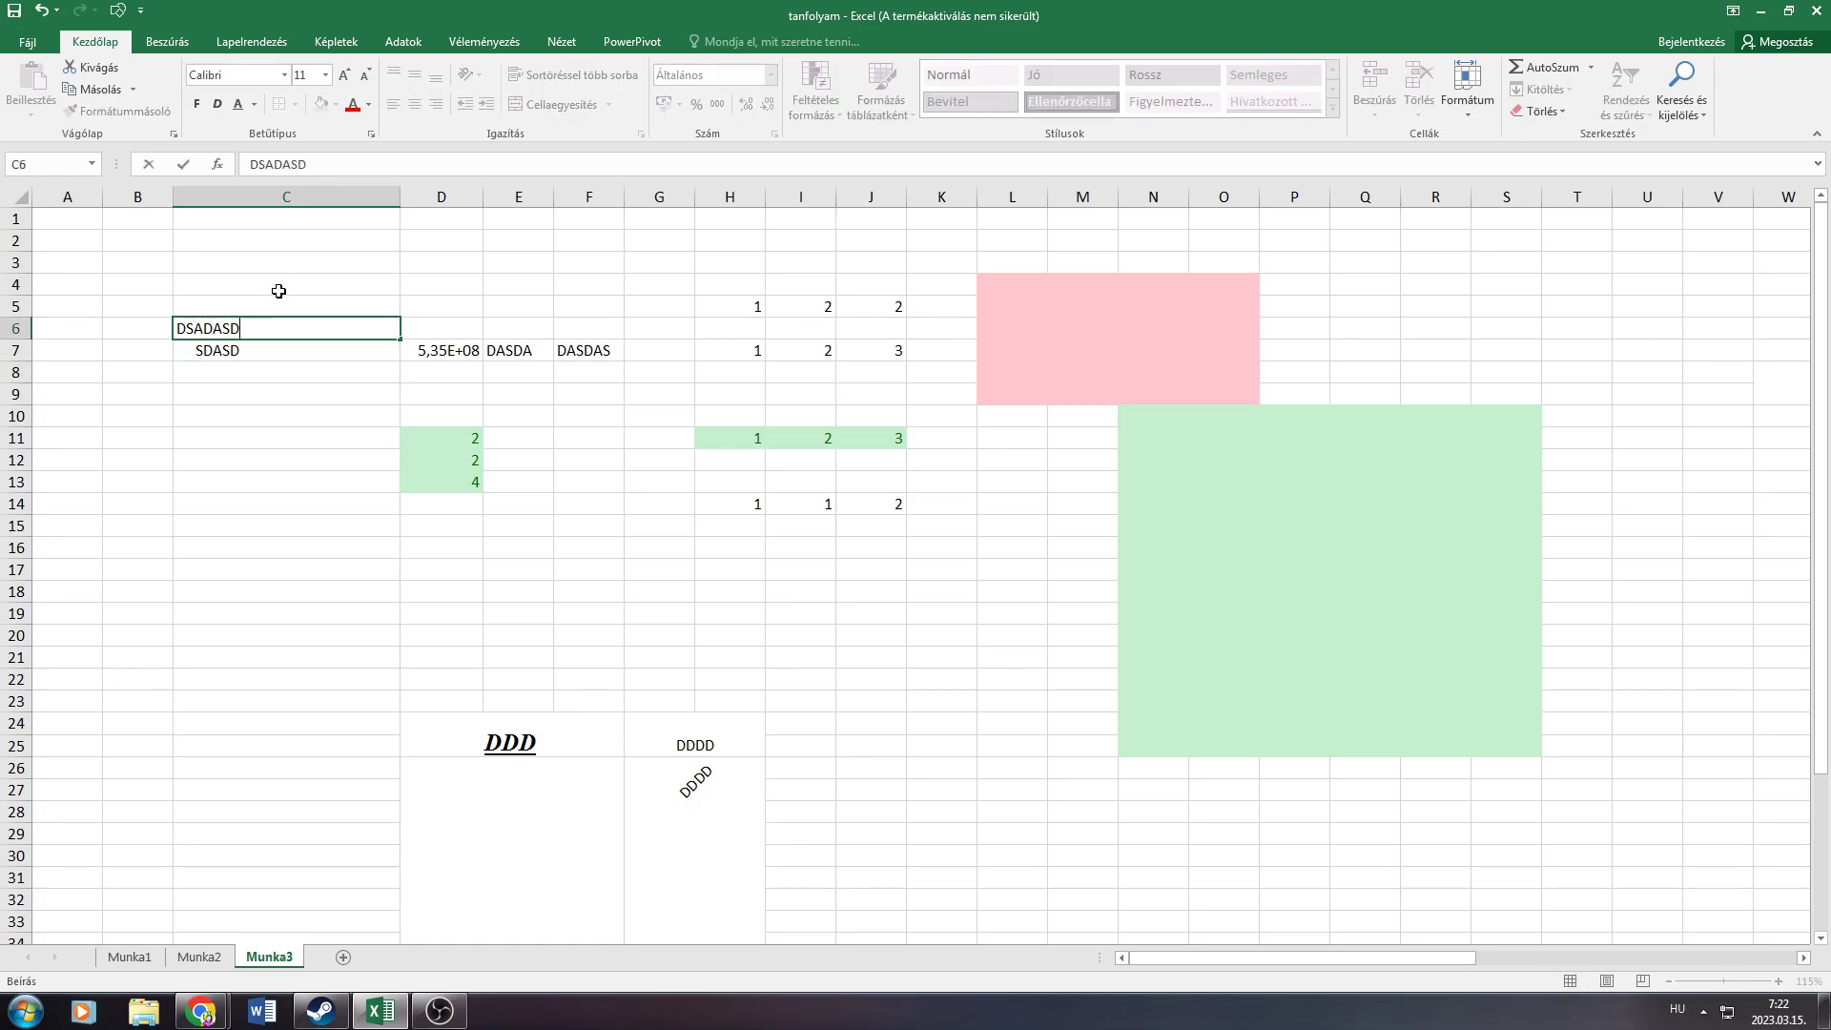
{"action": "left_click", "coordinate": [248, 312]}
Try indenting DSADASD in C6, then return it to flush left
{"action": "left_click", "coordinate": [262, 321]}
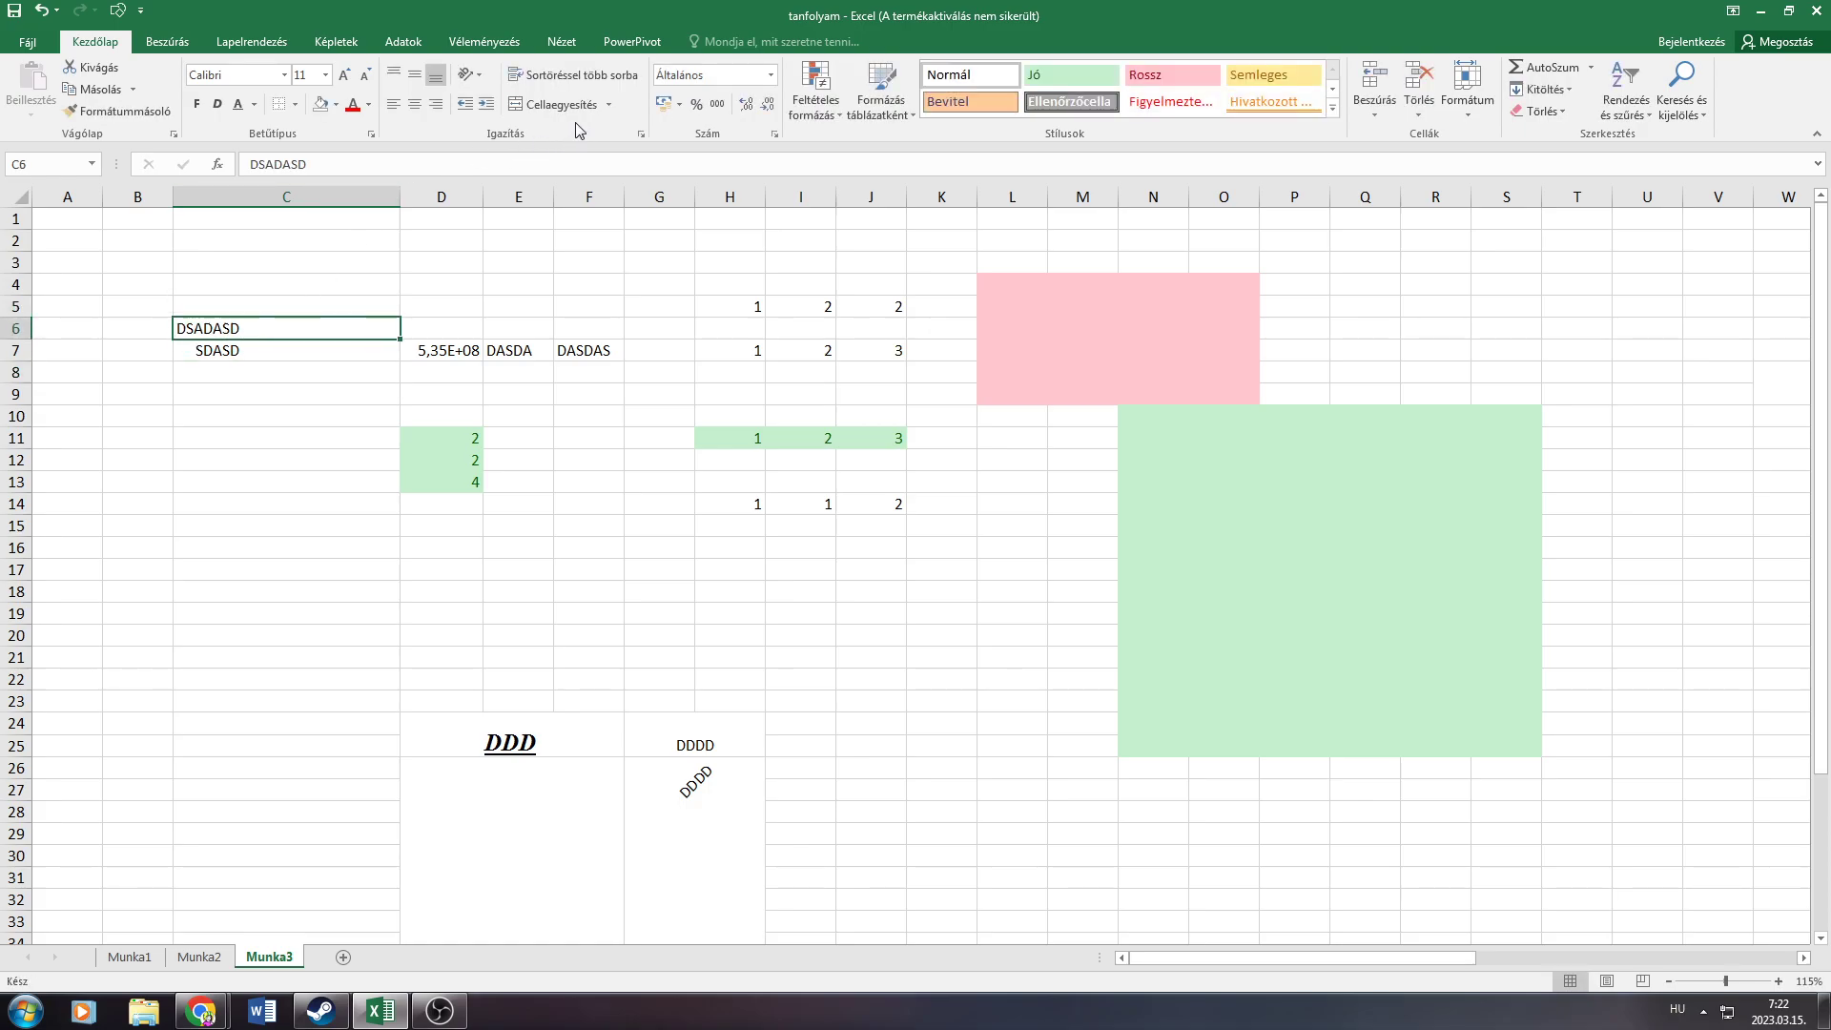
{"action": "left_click", "coordinate": [485, 103]}
{"action": "left_click", "coordinate": [485, 103]}
{"action": "left_click", "coordinate": [486, 103]}
{"action": "left_click", "coordinate": [486, 103]}
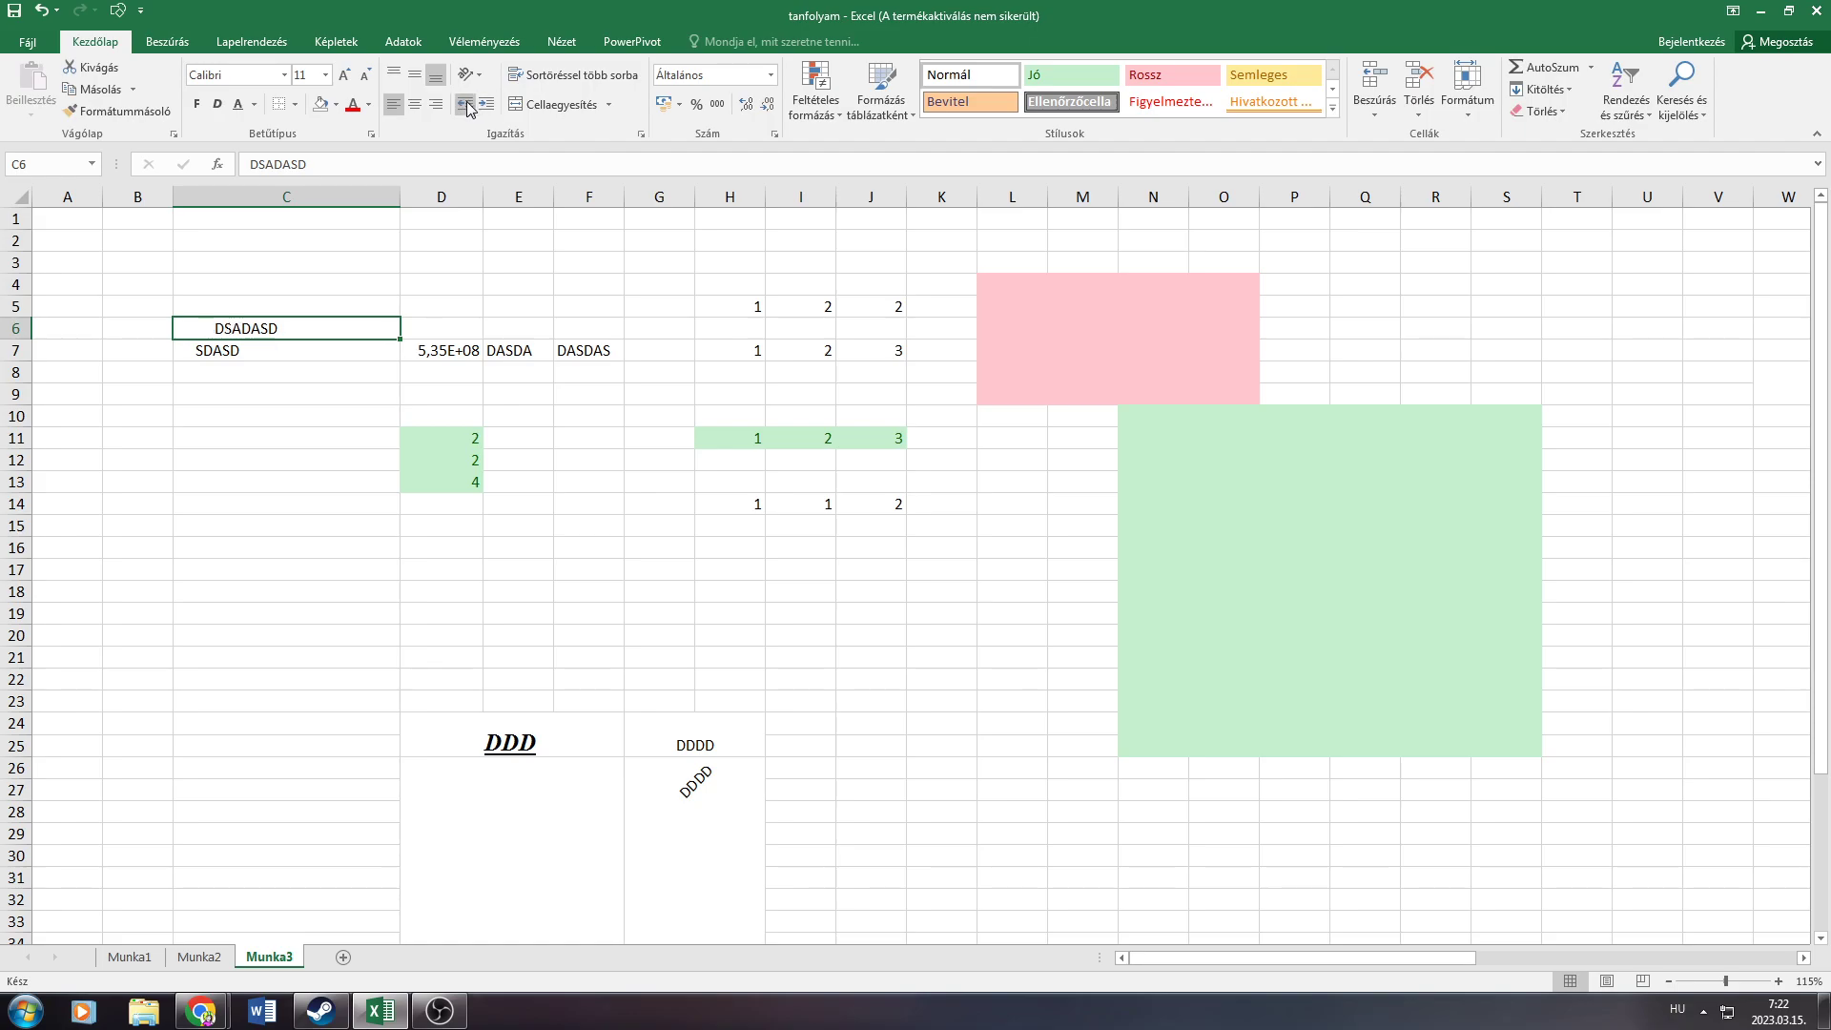
{"action": "left_click", "coordinate": [466, 103]}
{"action": "left_click", "coordinate": [465, 103]}
{"action": "left_click", "coordinate": [465, 103]}
{"action": "left_click", "coordinate": [465, 103]}
{"action": "left_click", "coordinate": [351, 294]}
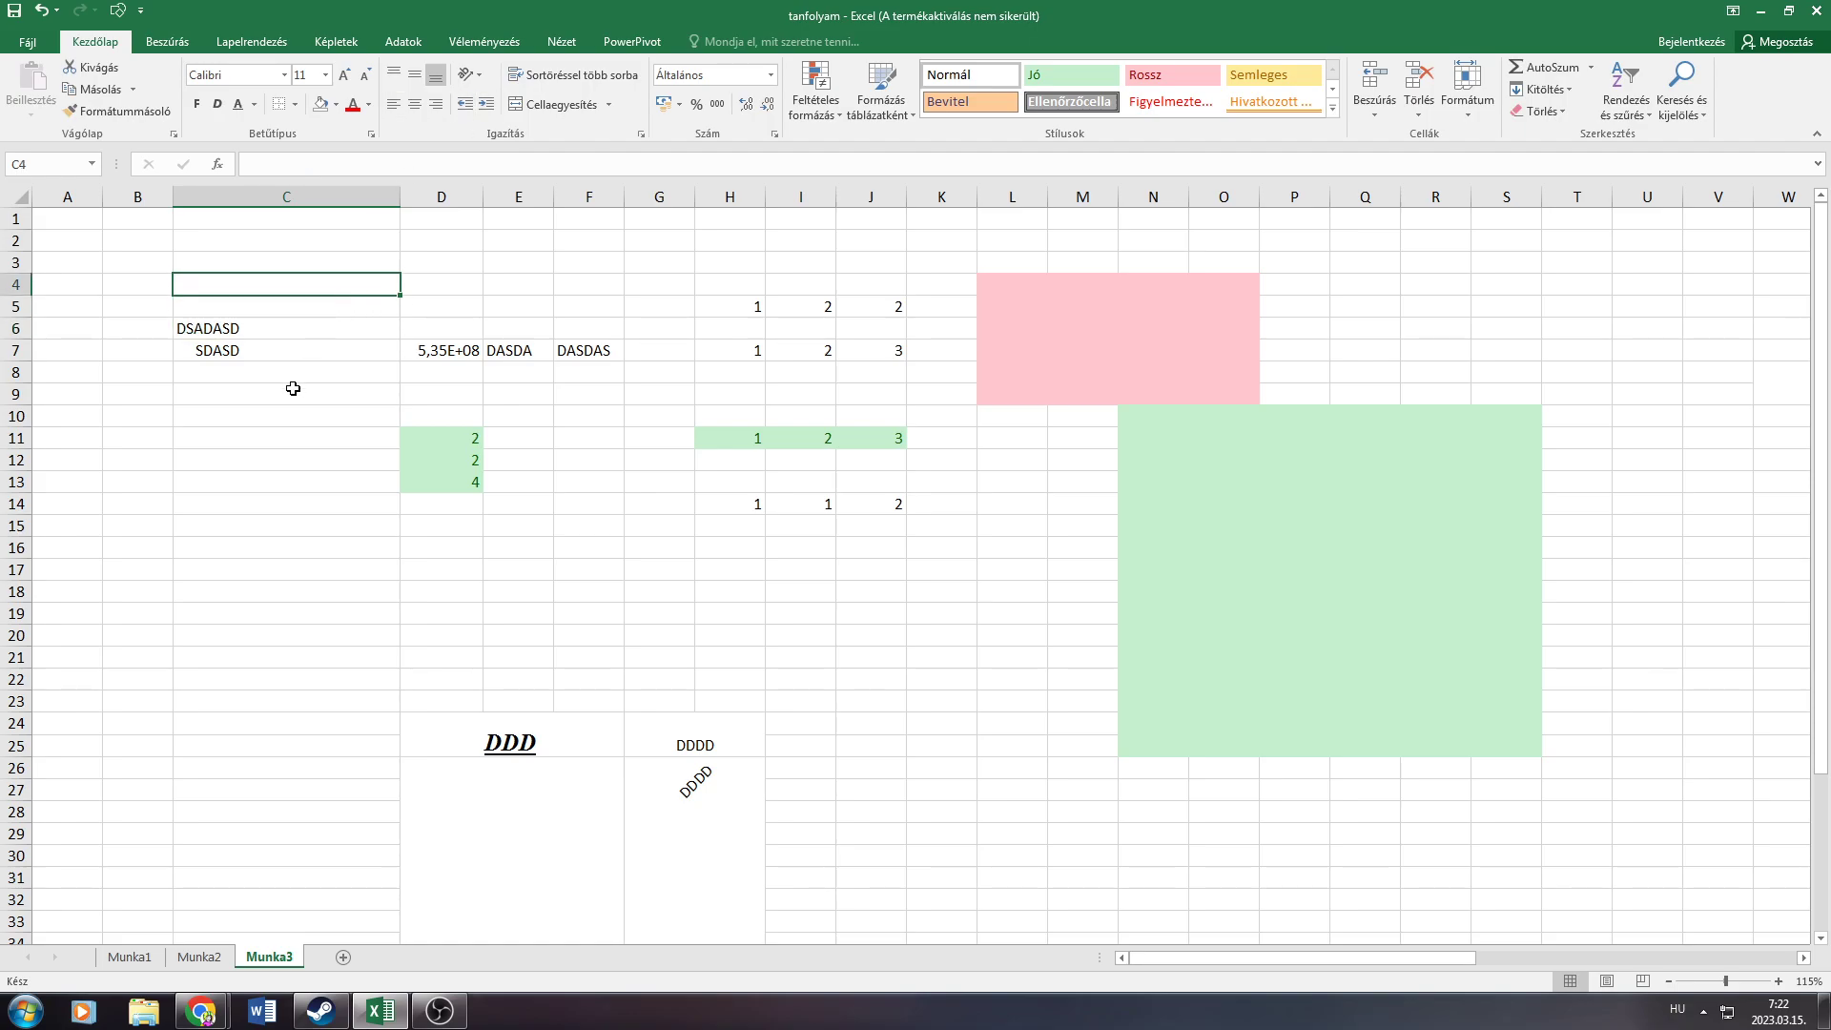
Add a Greater Than highlight rule on C4 against =$E$4 with red fill
{"action": "left_click", "coordinate": [813, 91]}
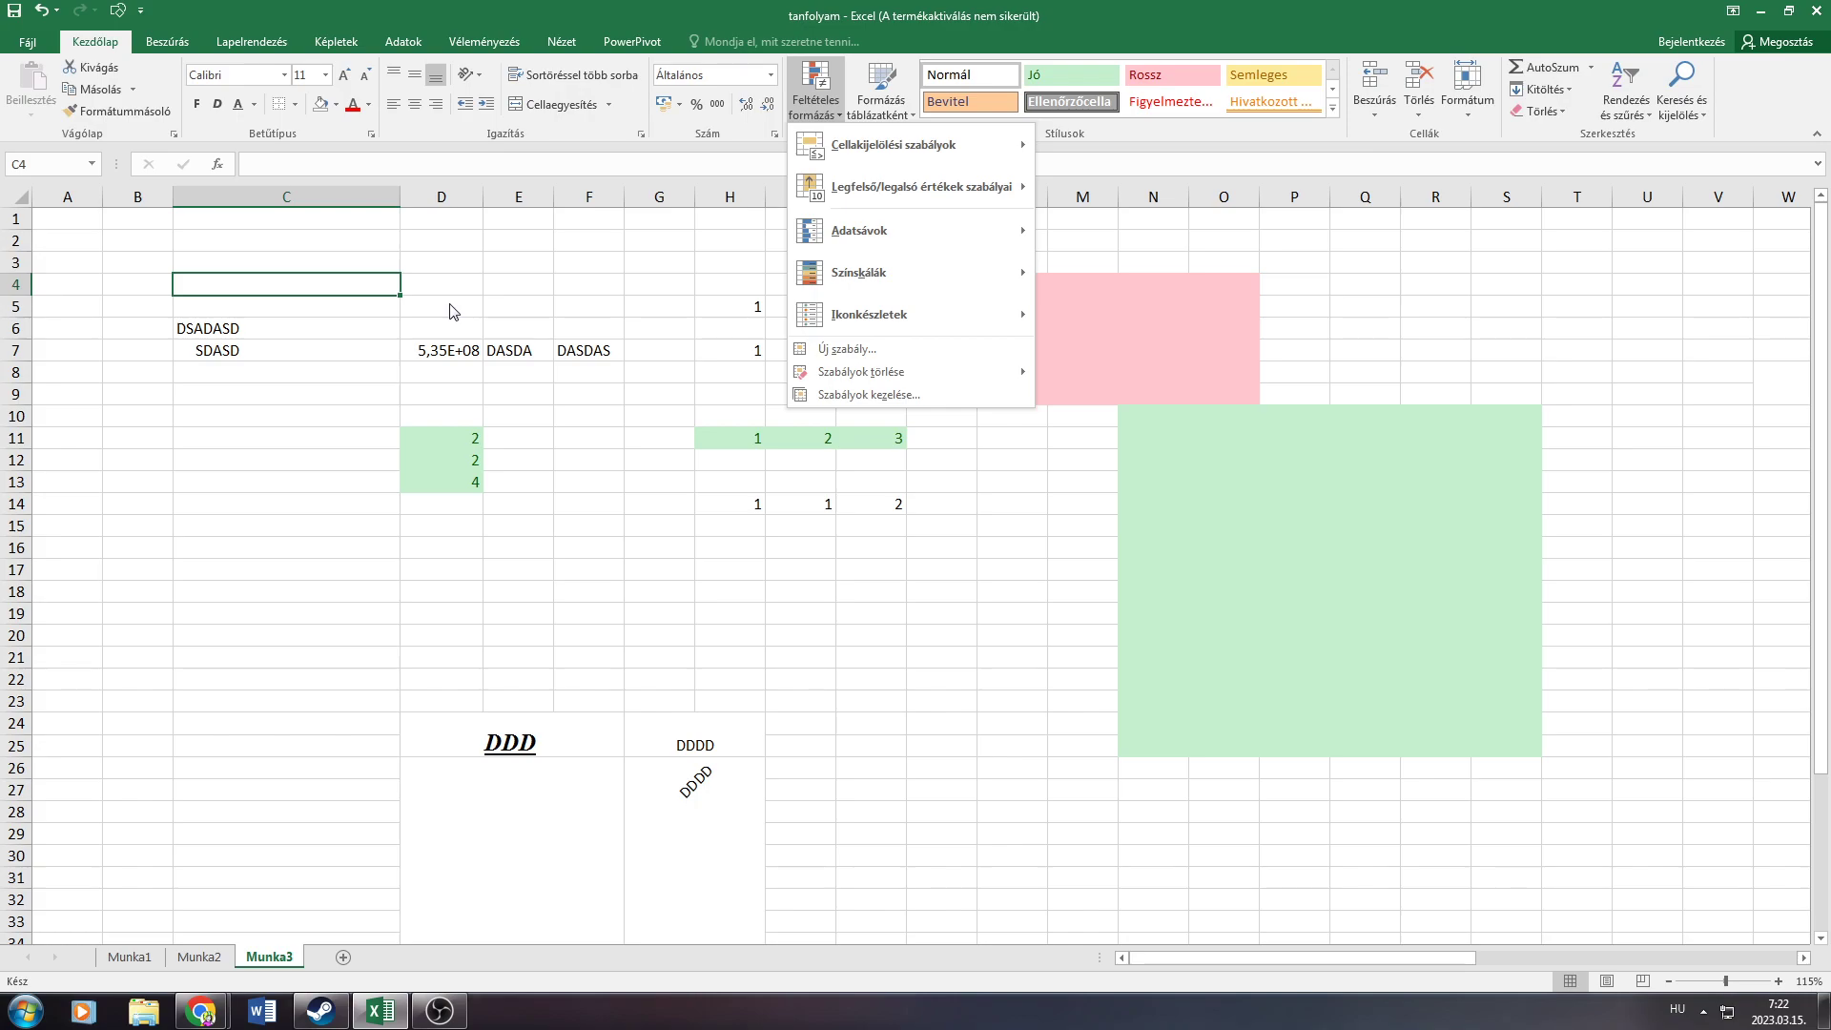
{"action": "mouse_move", "coordinate": [908, 145]}
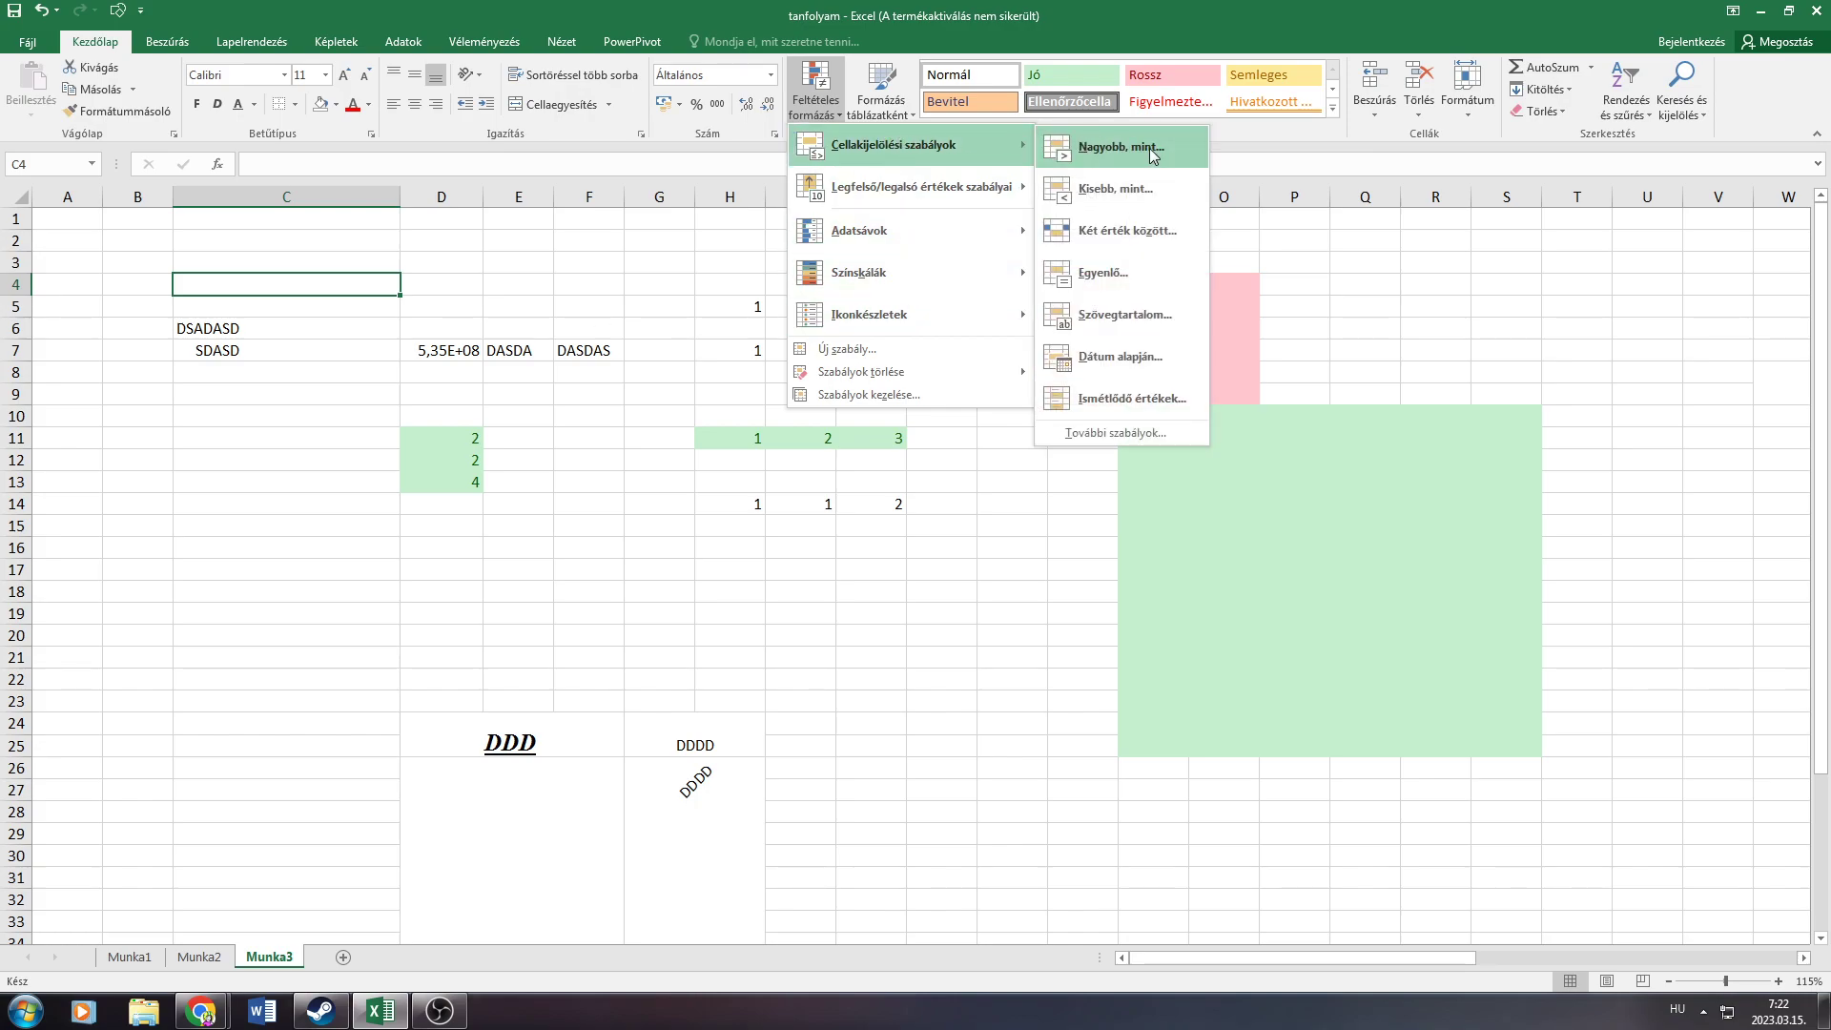
{"action": "left_click", "coordinate": [1102, 151]}
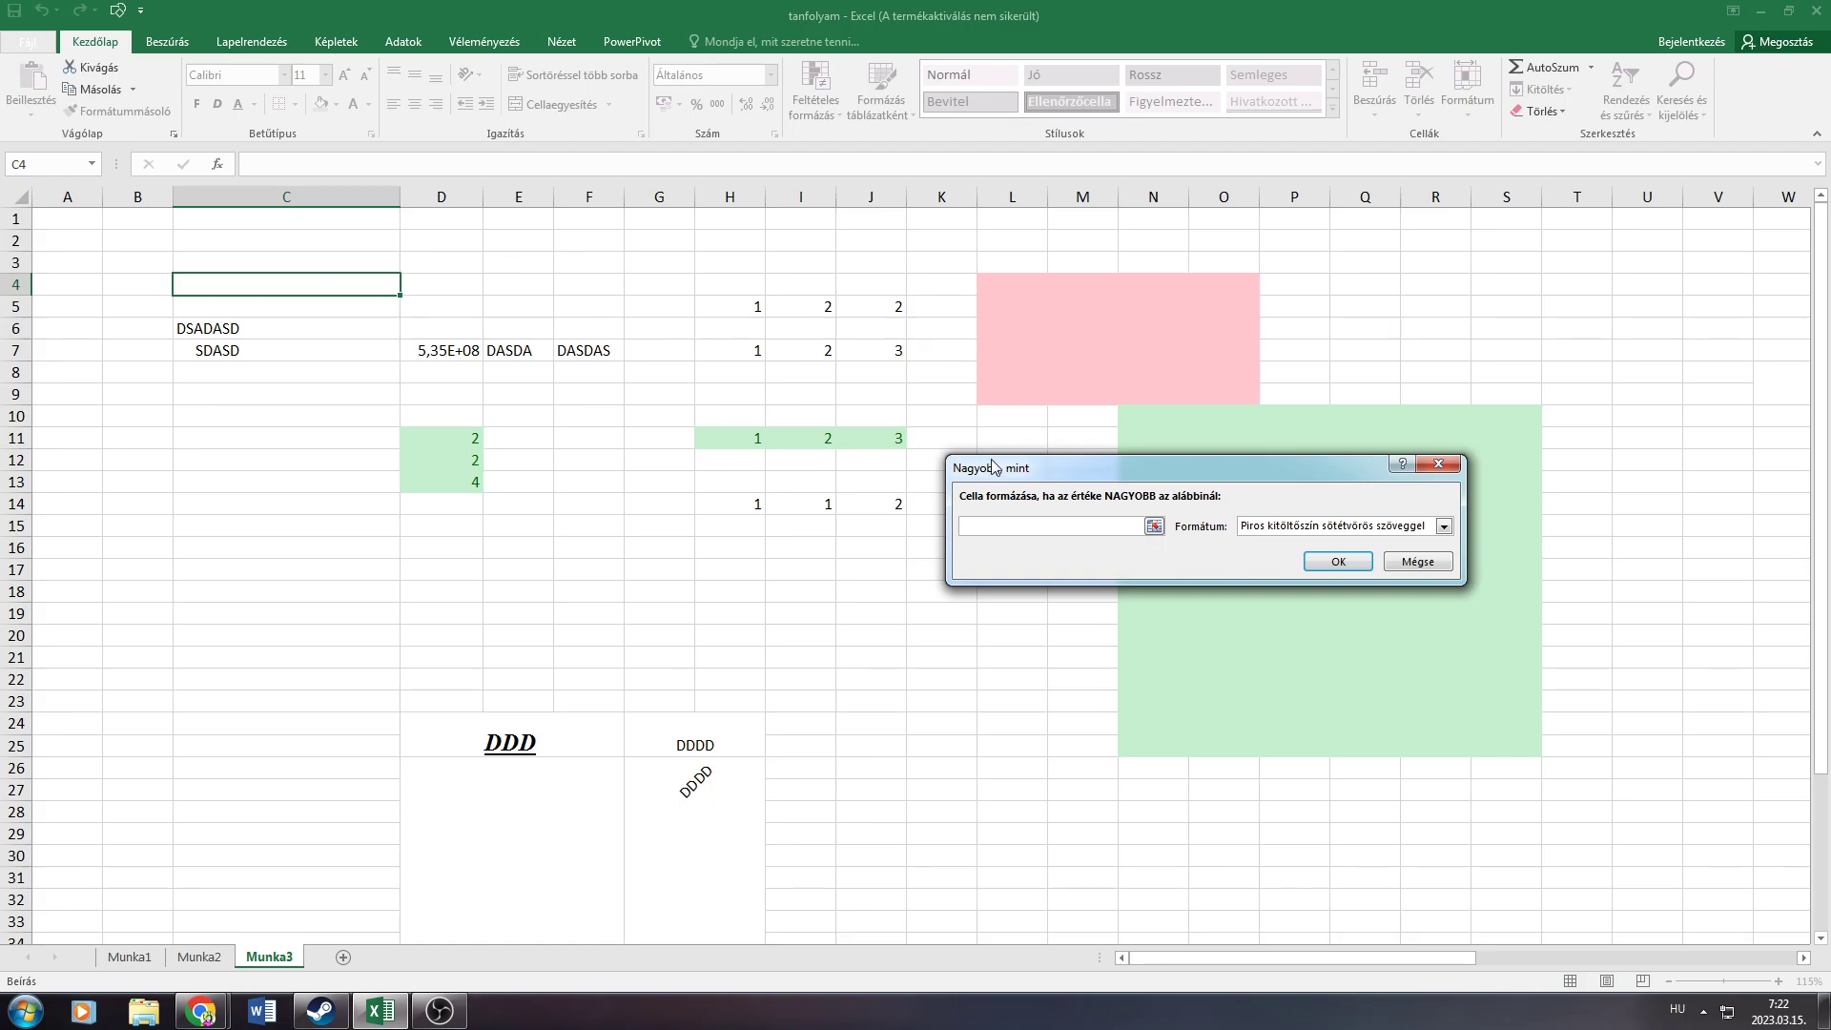
{"action": "left_click", "coordinate": [1153, 526]}
{"action": "left_click", "coordinate": [495, 278]}
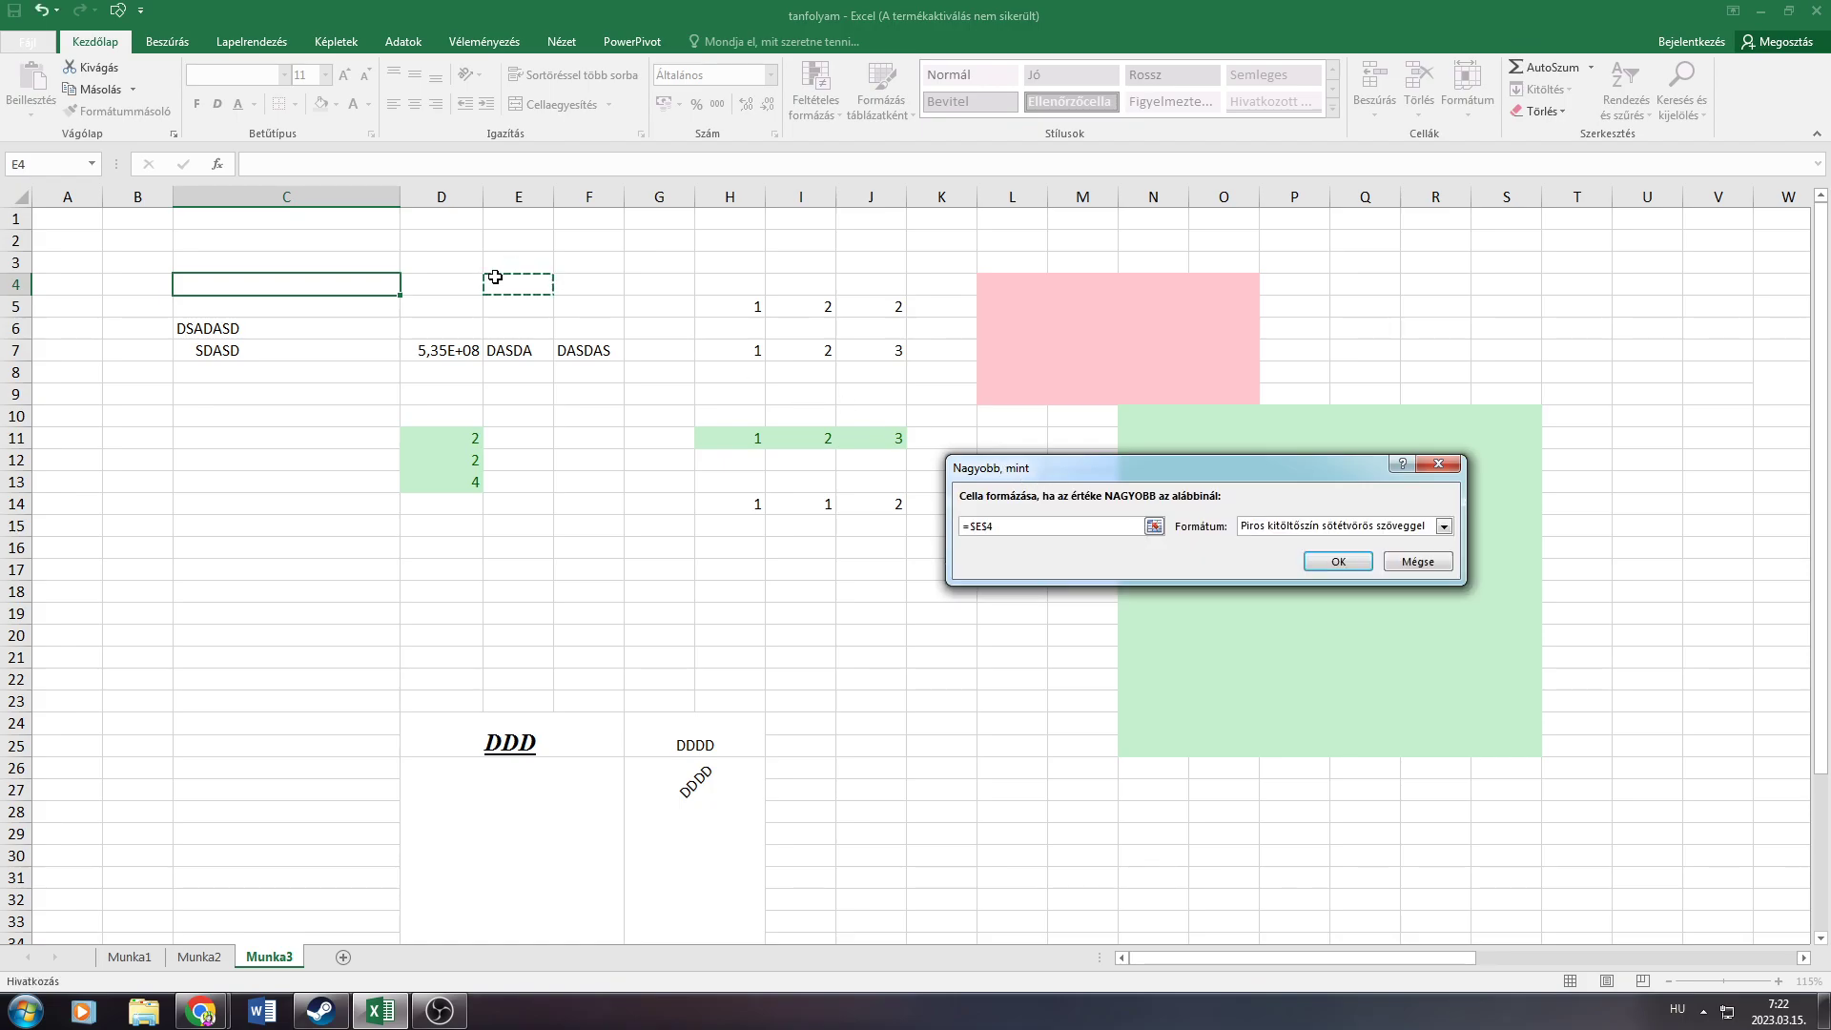
{"action": "left_click", "coordinate": [1330, 527]}
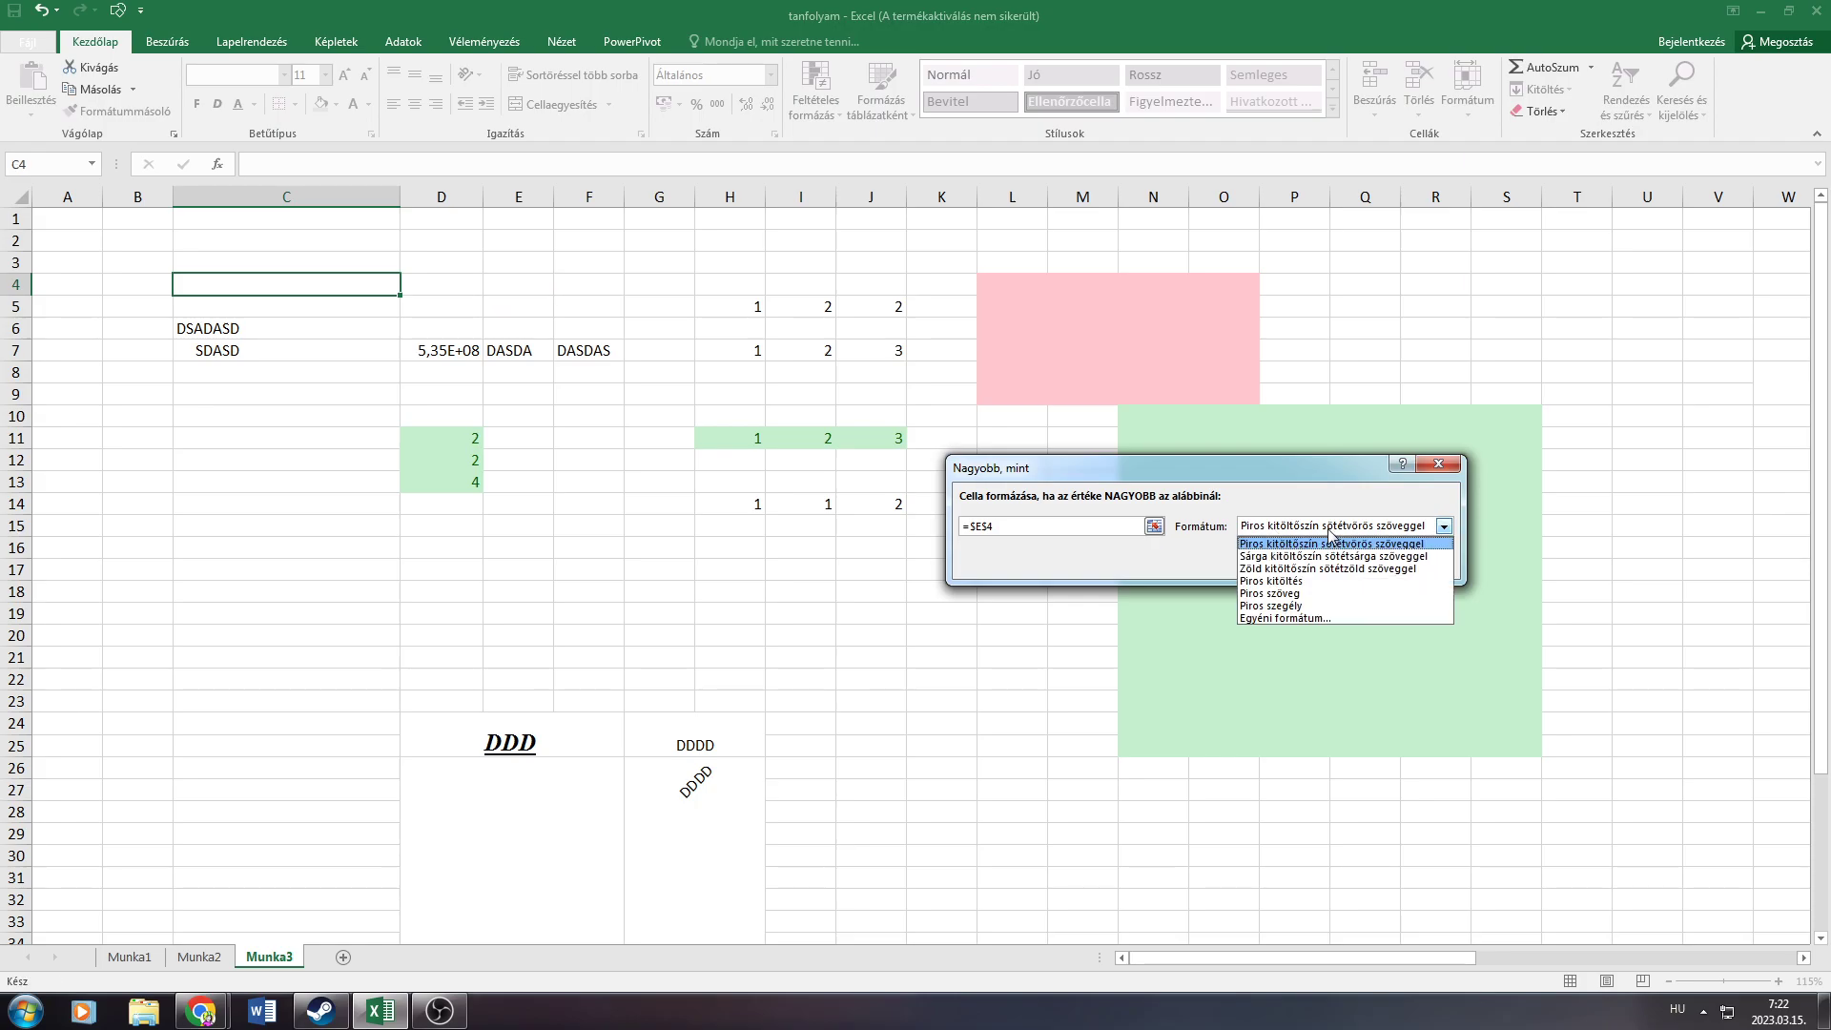
{"action": "left_click", "coordinate": [1329, 572]}
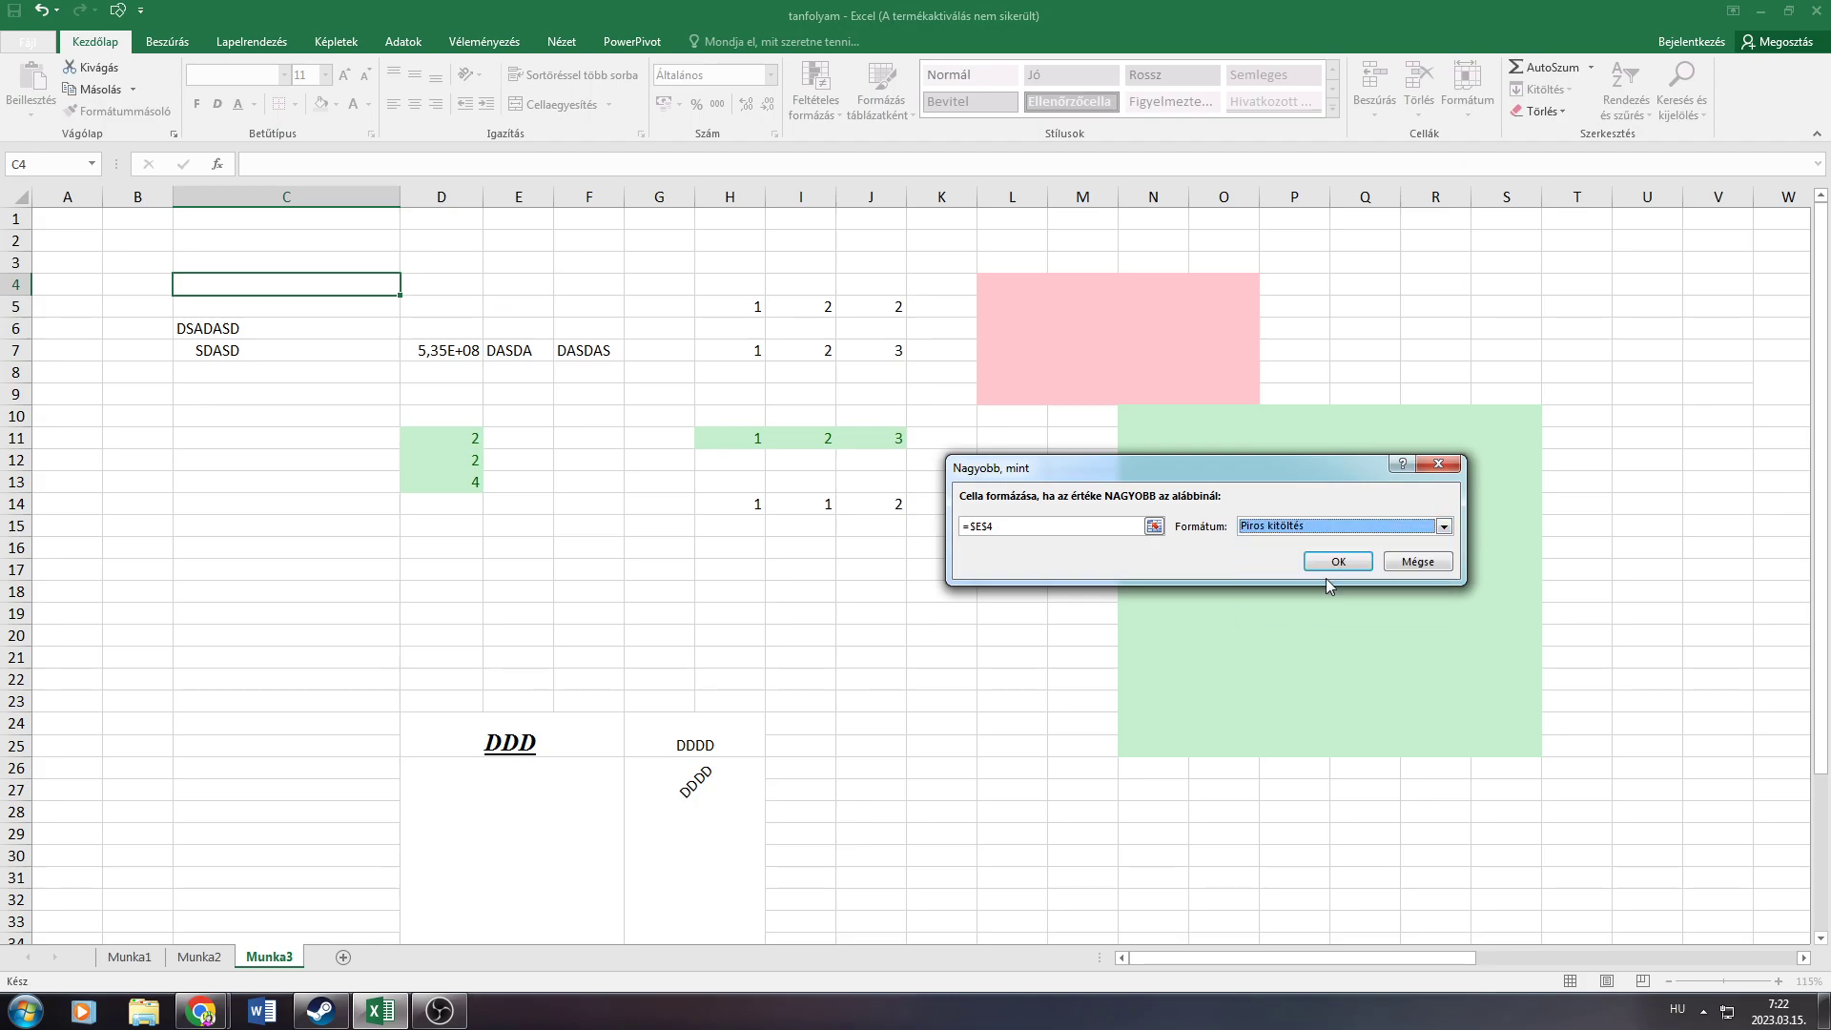
{"action": "left_click", "coordinate": [1330, 564]}
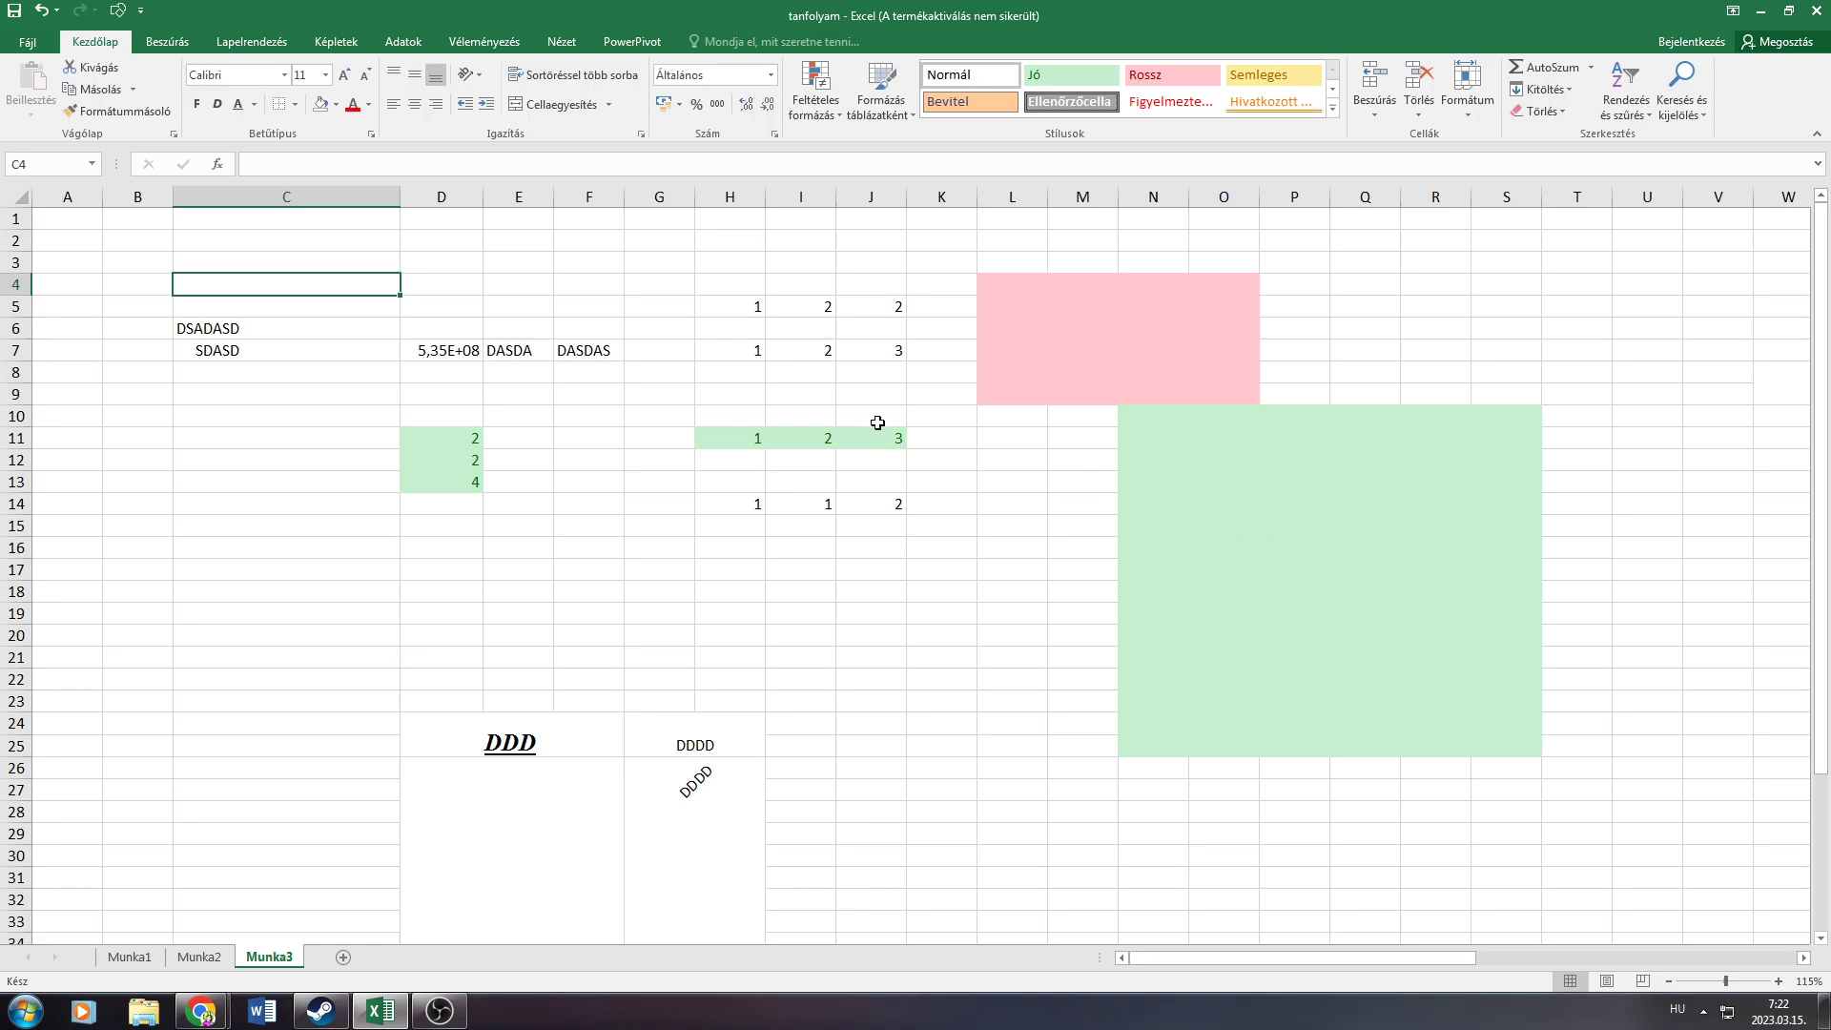
Select cells around C4, D2–D5, E4, H11 and C18 in turn
{"action": "left_click", "coordinate": [514, 350]}
{"action": "left_click", "coordinate": [428, 307]}
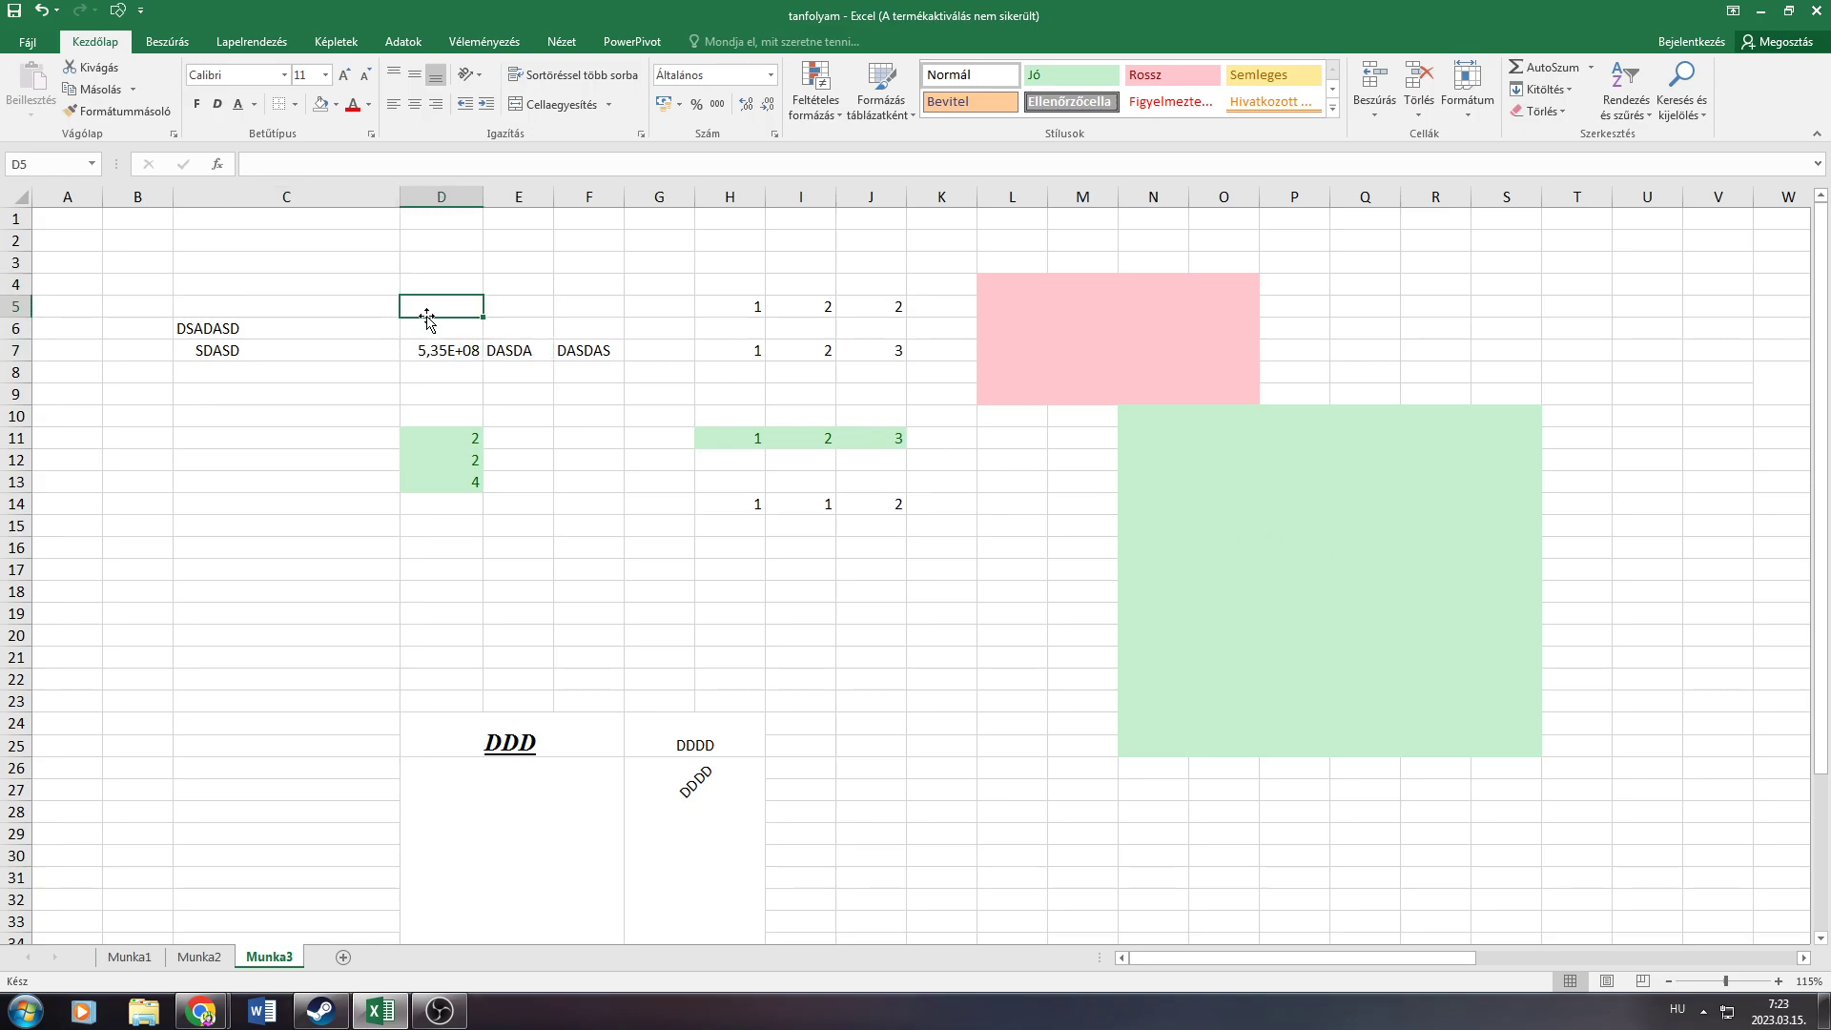
{"action": "left_click", "coordinate": [431, 262]}
{"action": "left_click", "coordinate": [431, 240]}
{"action": "left_click", "coordinate": [429, 284]}
{"action": "left_click", "coordinate": [371, 284]}
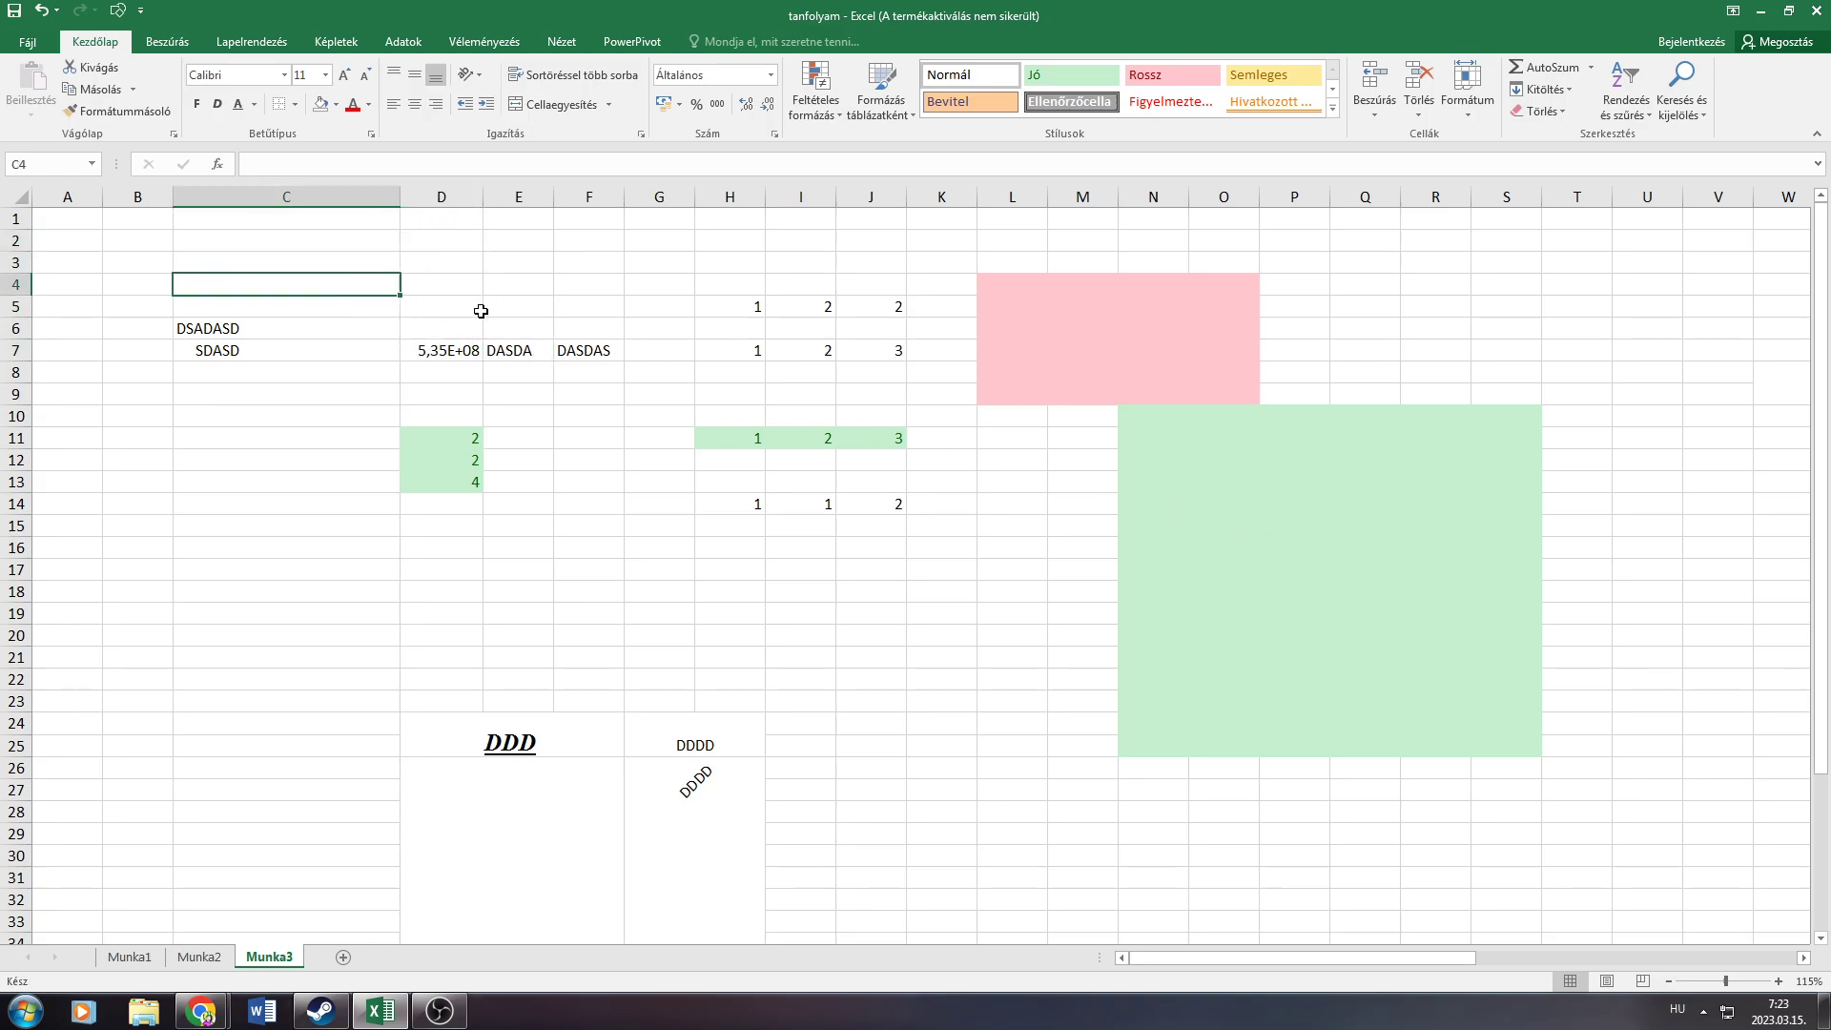
{"action": "left_click", "coordinate": [534, 286]}
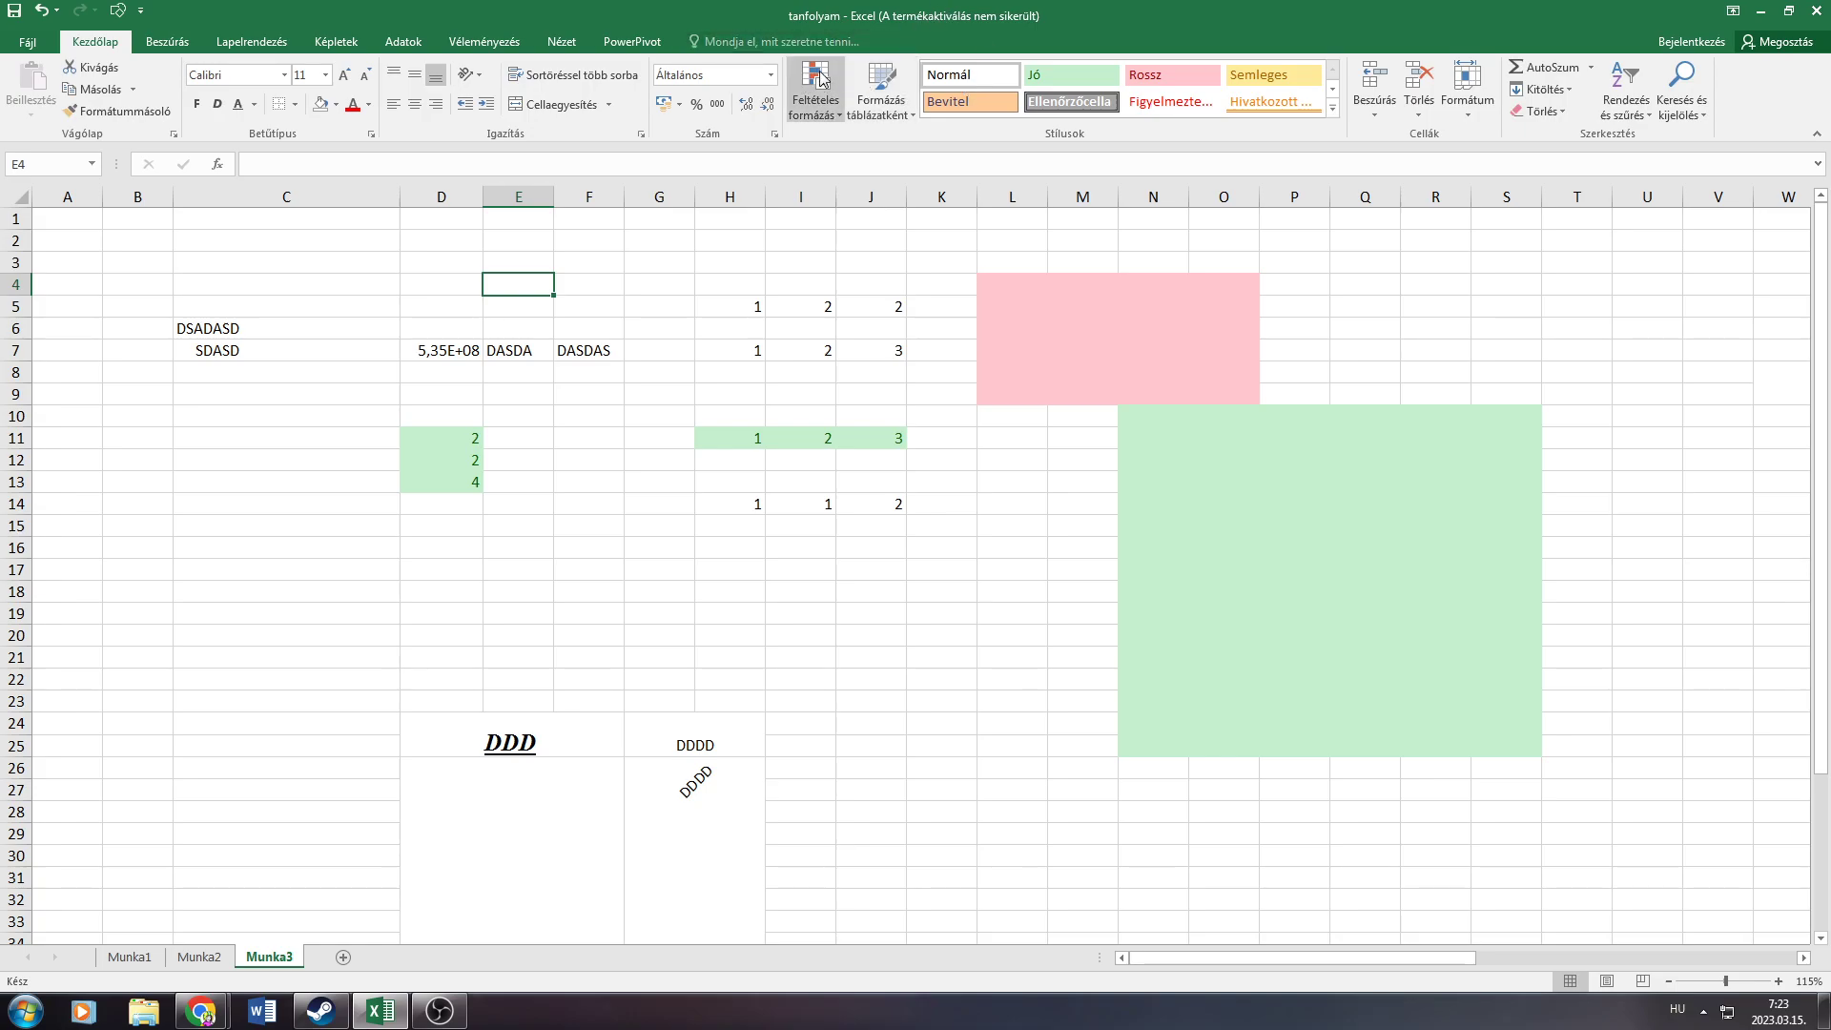
{"action": "left_click", "coordinate": [730, 431]}
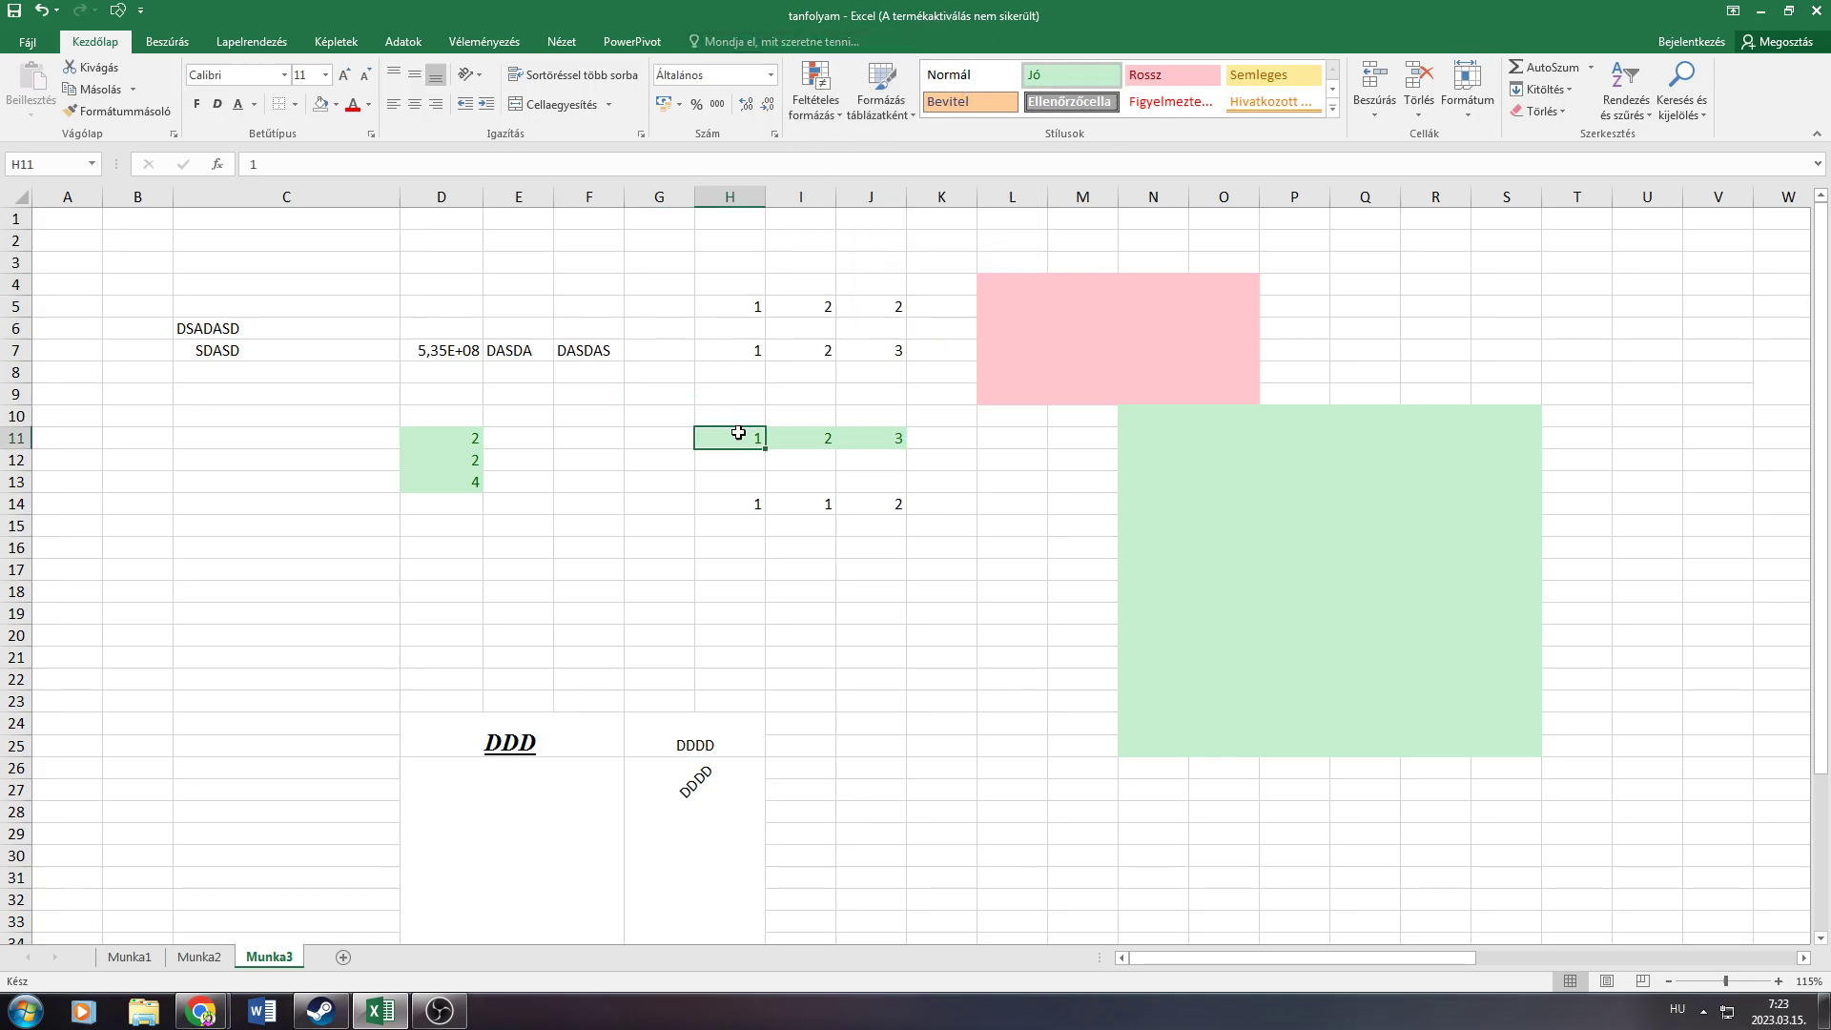
{"action": "left_click", "coordinate": [212, 581]}
Drag the DSADASD/SDASD cell pair from column C into E3:E4
{"action": "mouse_move", "coordinate": [219, 332]}
{"action": "left_mouse_down"}
{"action": "mouse_move", "coordinate": [217, 360]}
{"action": "mouse_move", "coordinate": [219, 253]}
{"action": "left_mouse_up"}
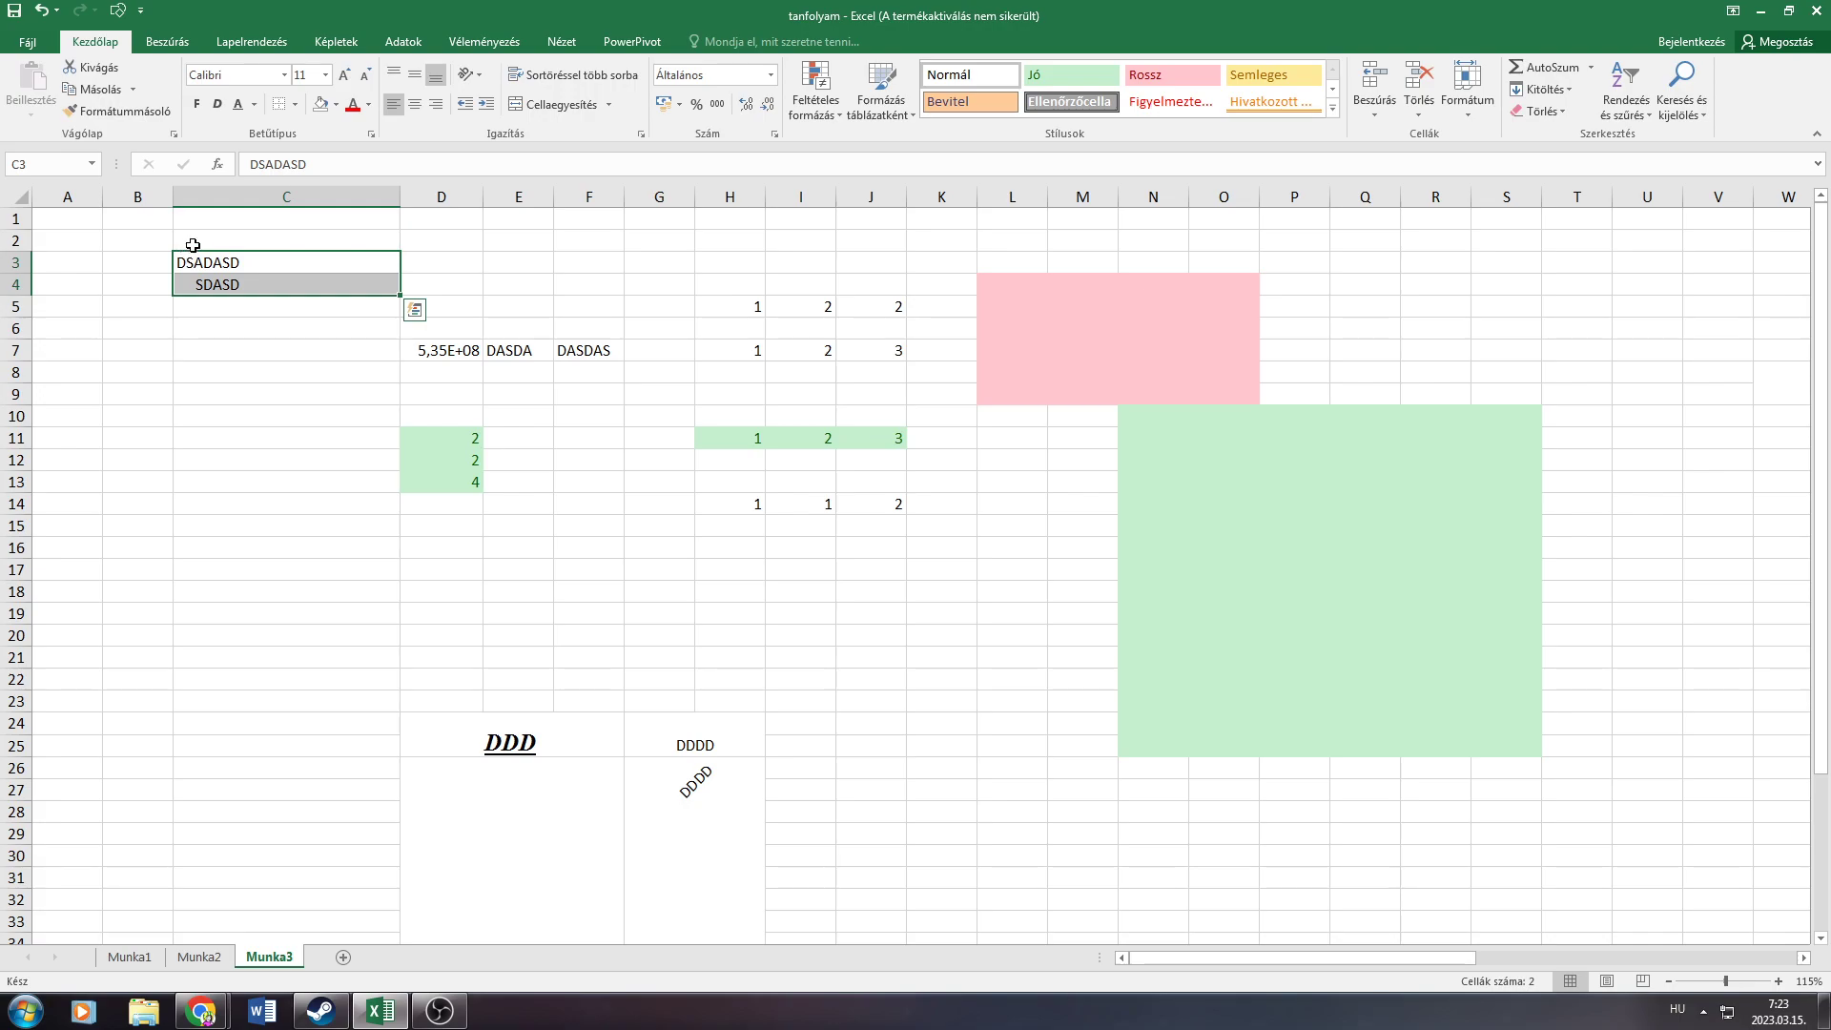
{"action": "left_click_drag", "start_coordinate": [195, 253], "coordinate": [523, 260]}
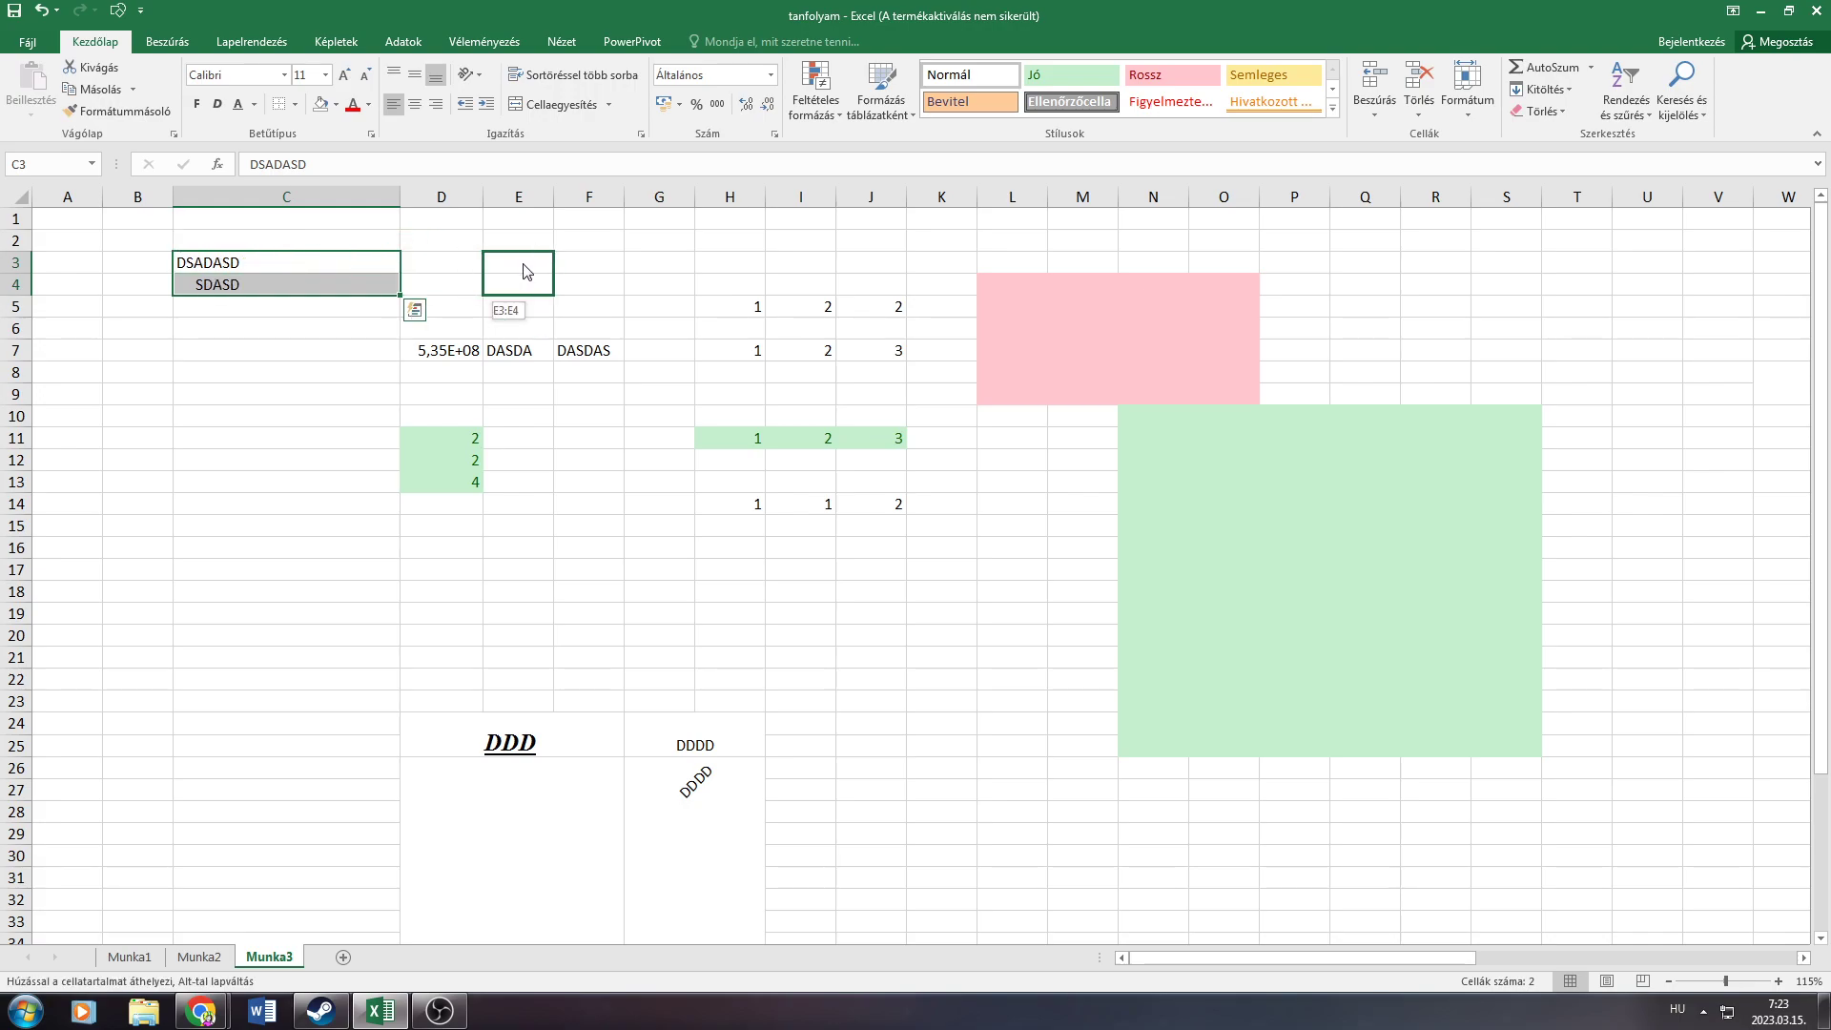
{"action": "left_click", "coordinate": [546, 792]}
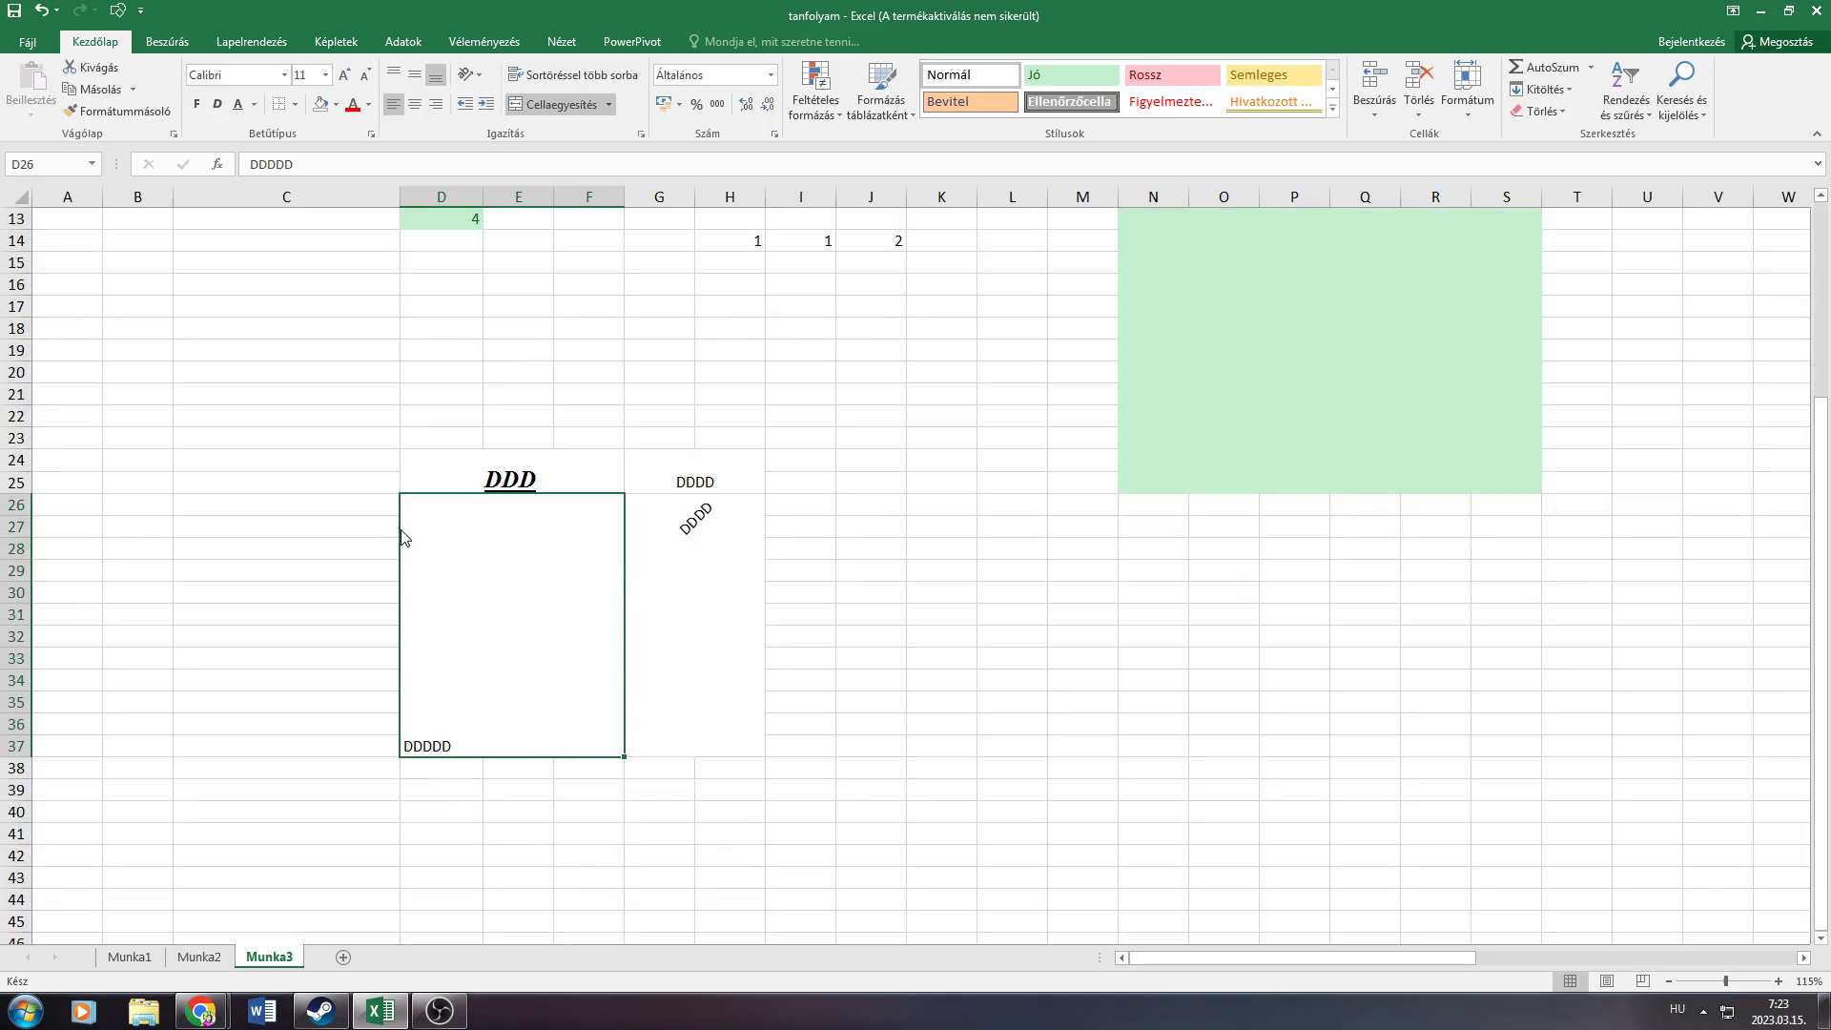
Unmerge the DDDDD block at D26:F37, move it to A26:C37, and remerge it
{"action": "left_click_drag", "start_coordinate": [401, 537], "coordinate": [290, 537]}
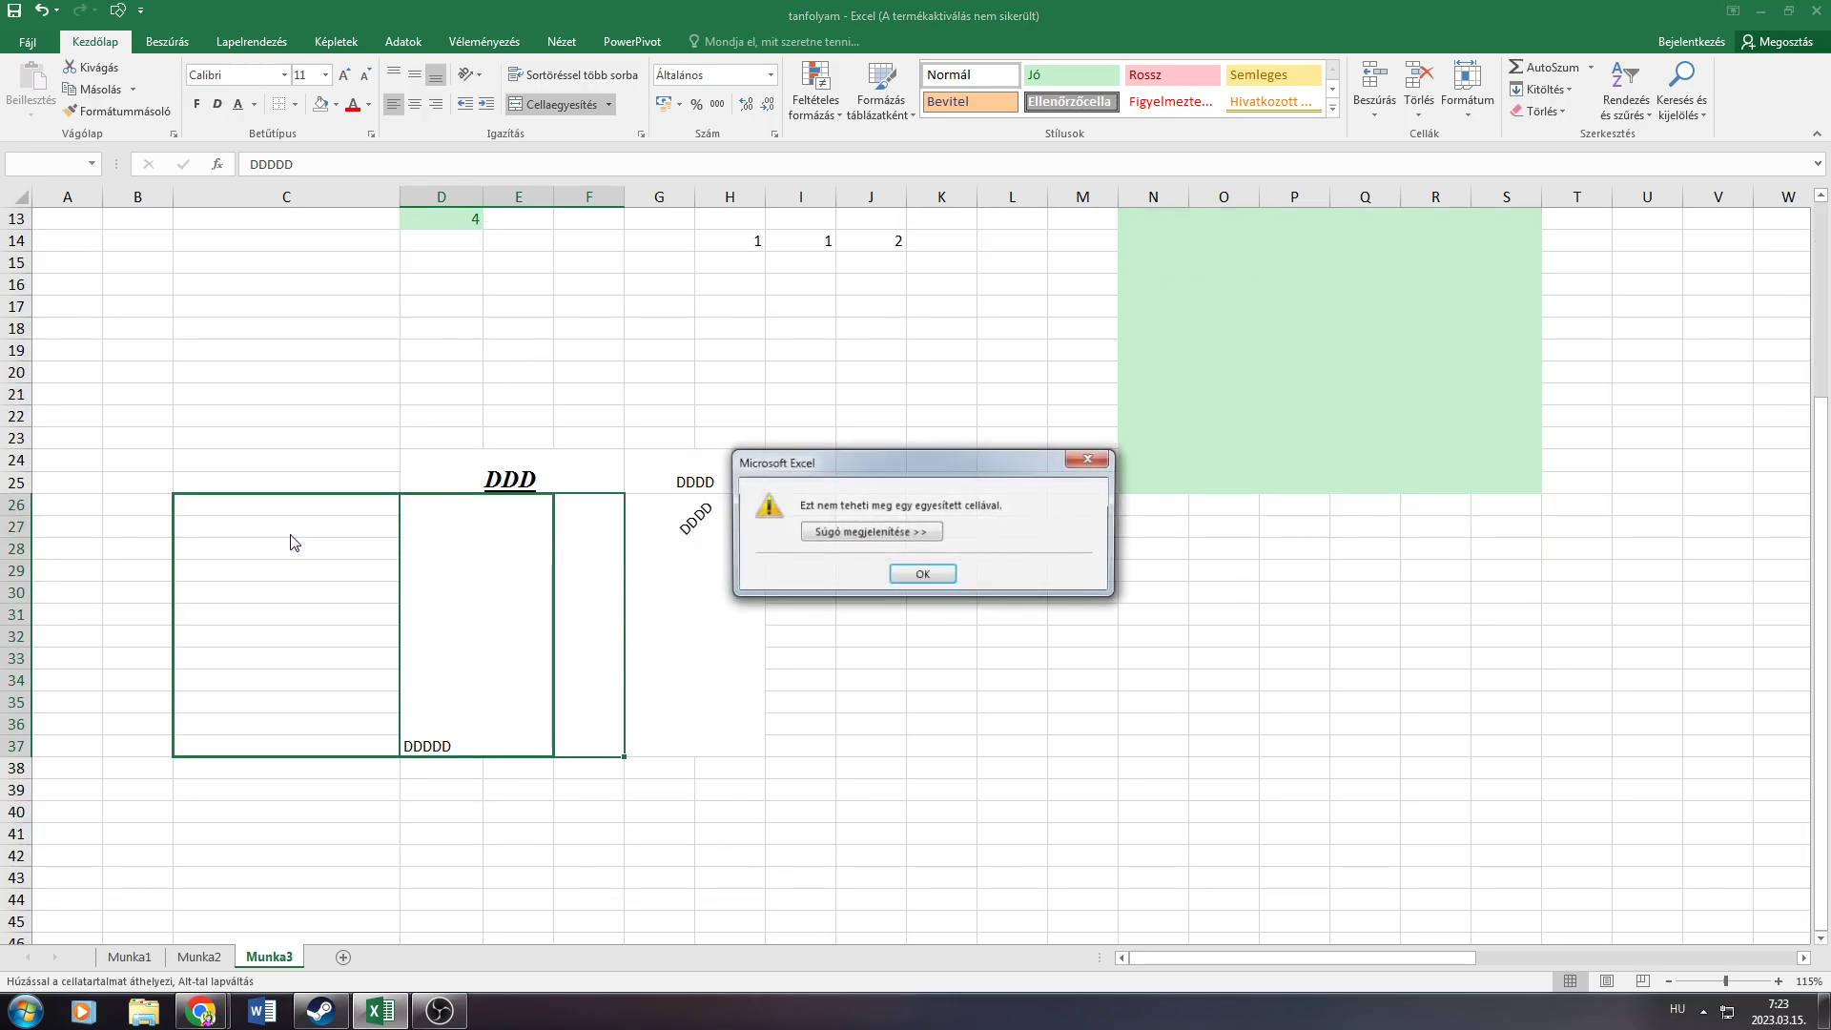
{"action": "left_click", "coordinate": [922, 574]}
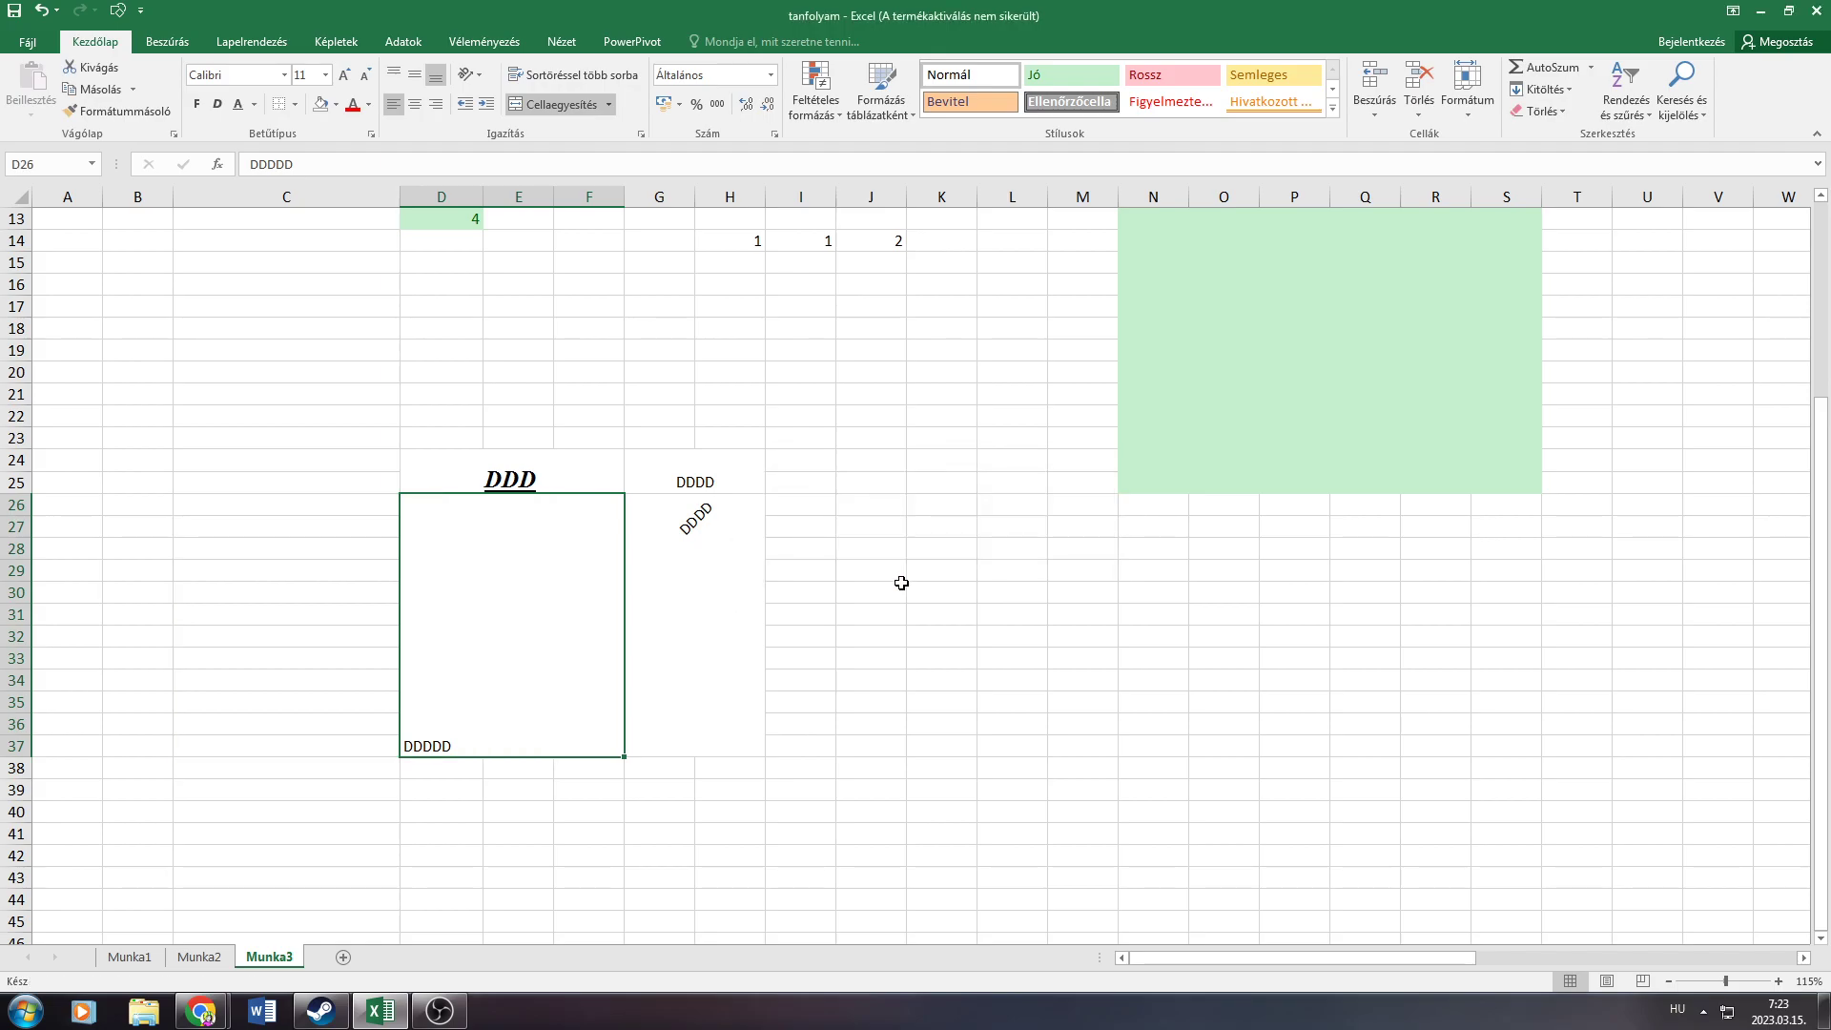
{"action": "left_click", "coordinate": [561, 104]}
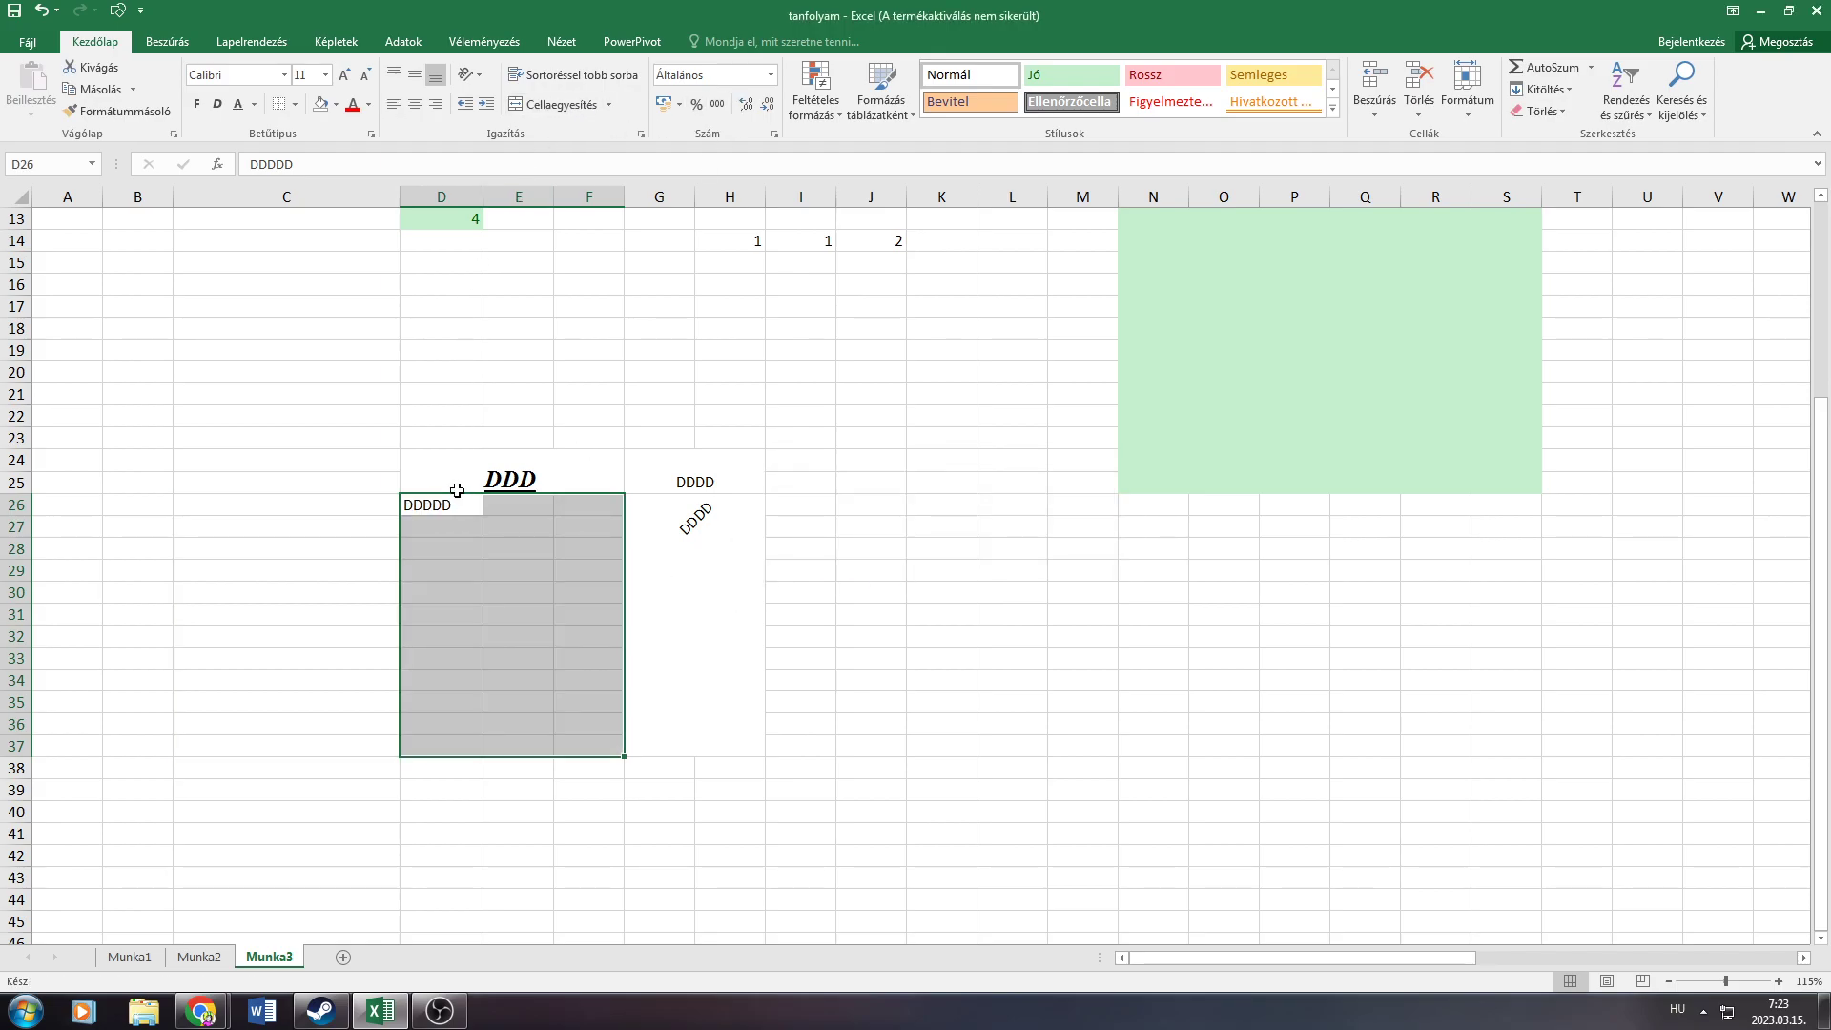
{"action": "mouse_move", "coordinate": [457, 495]}
{"action": "left_mouse_down"}
{"action": "mouse_move", "coordinate": [82, 511]}
{"action": "mouse_move", "coordinate": [114, 490]}
{"action": "left_mouse_up"}
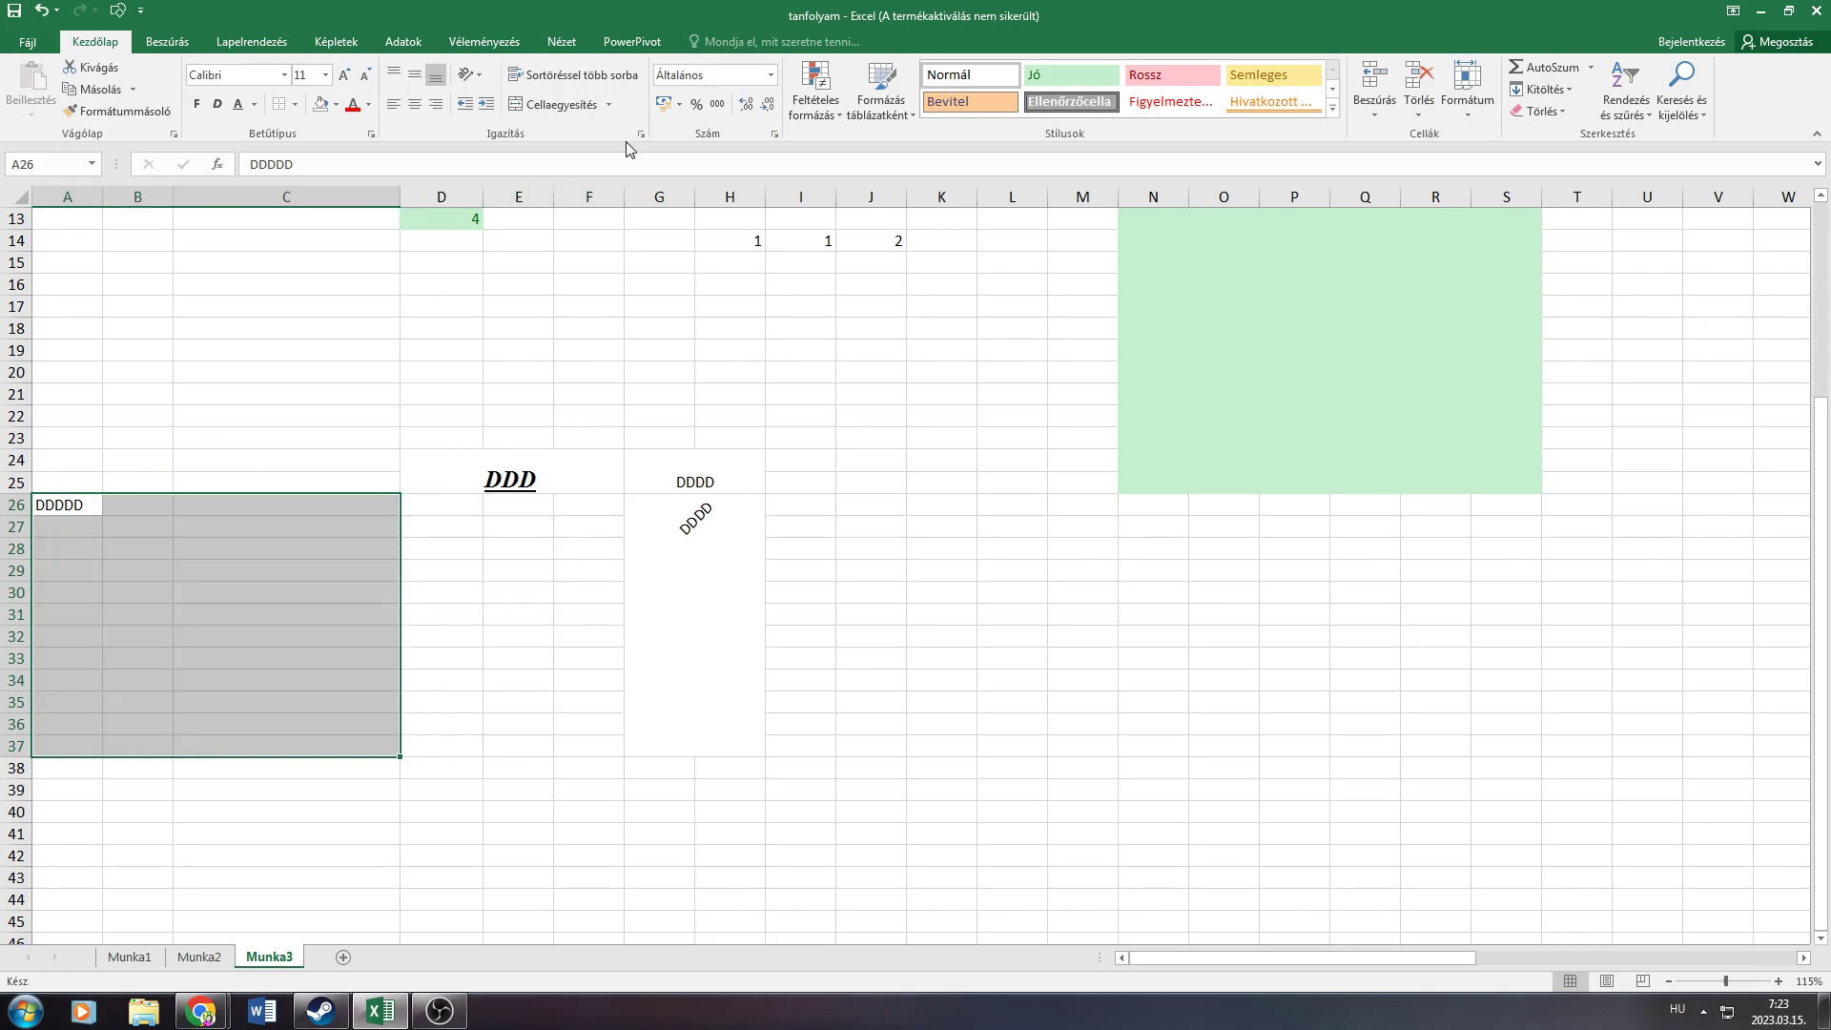
{"action": "left_click", "coordinate": [561, 104]}
Move the merged DDD heading to A24:C25
{"action": "left_click", "coordinate": [298, 334]}
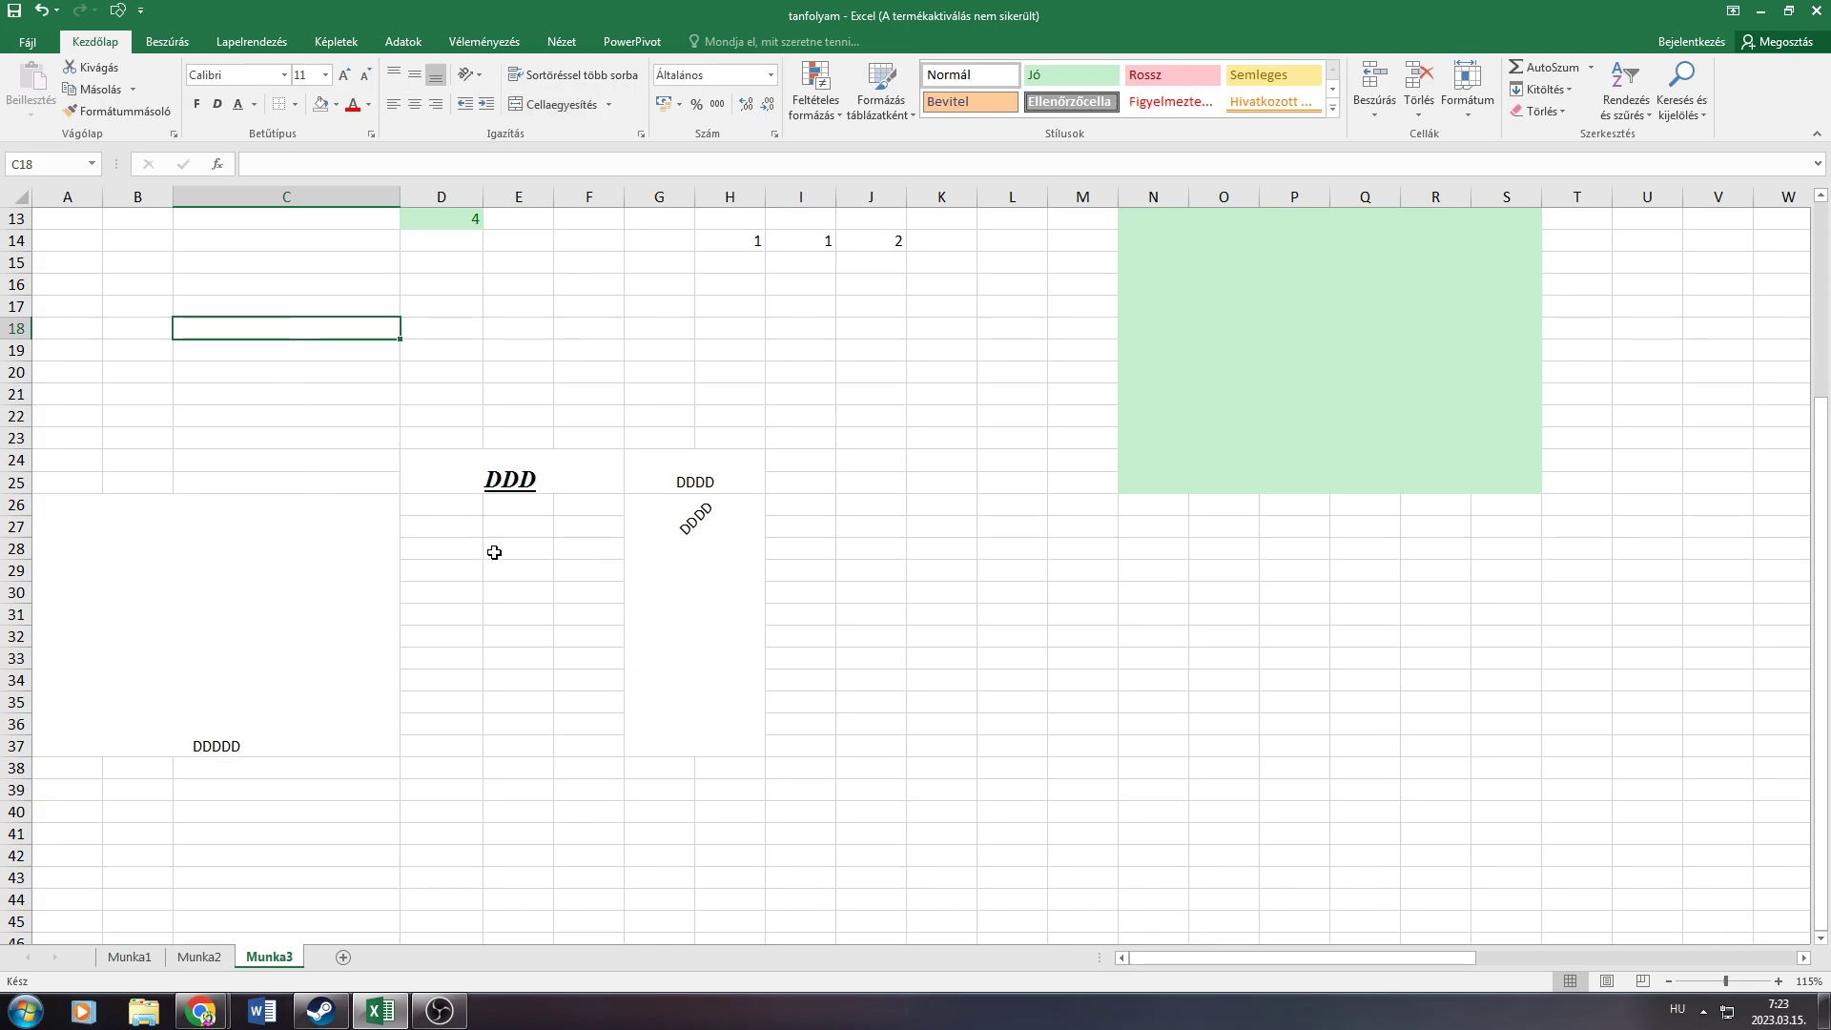
{"action": "left_click", "coordinate": [541, 474]}
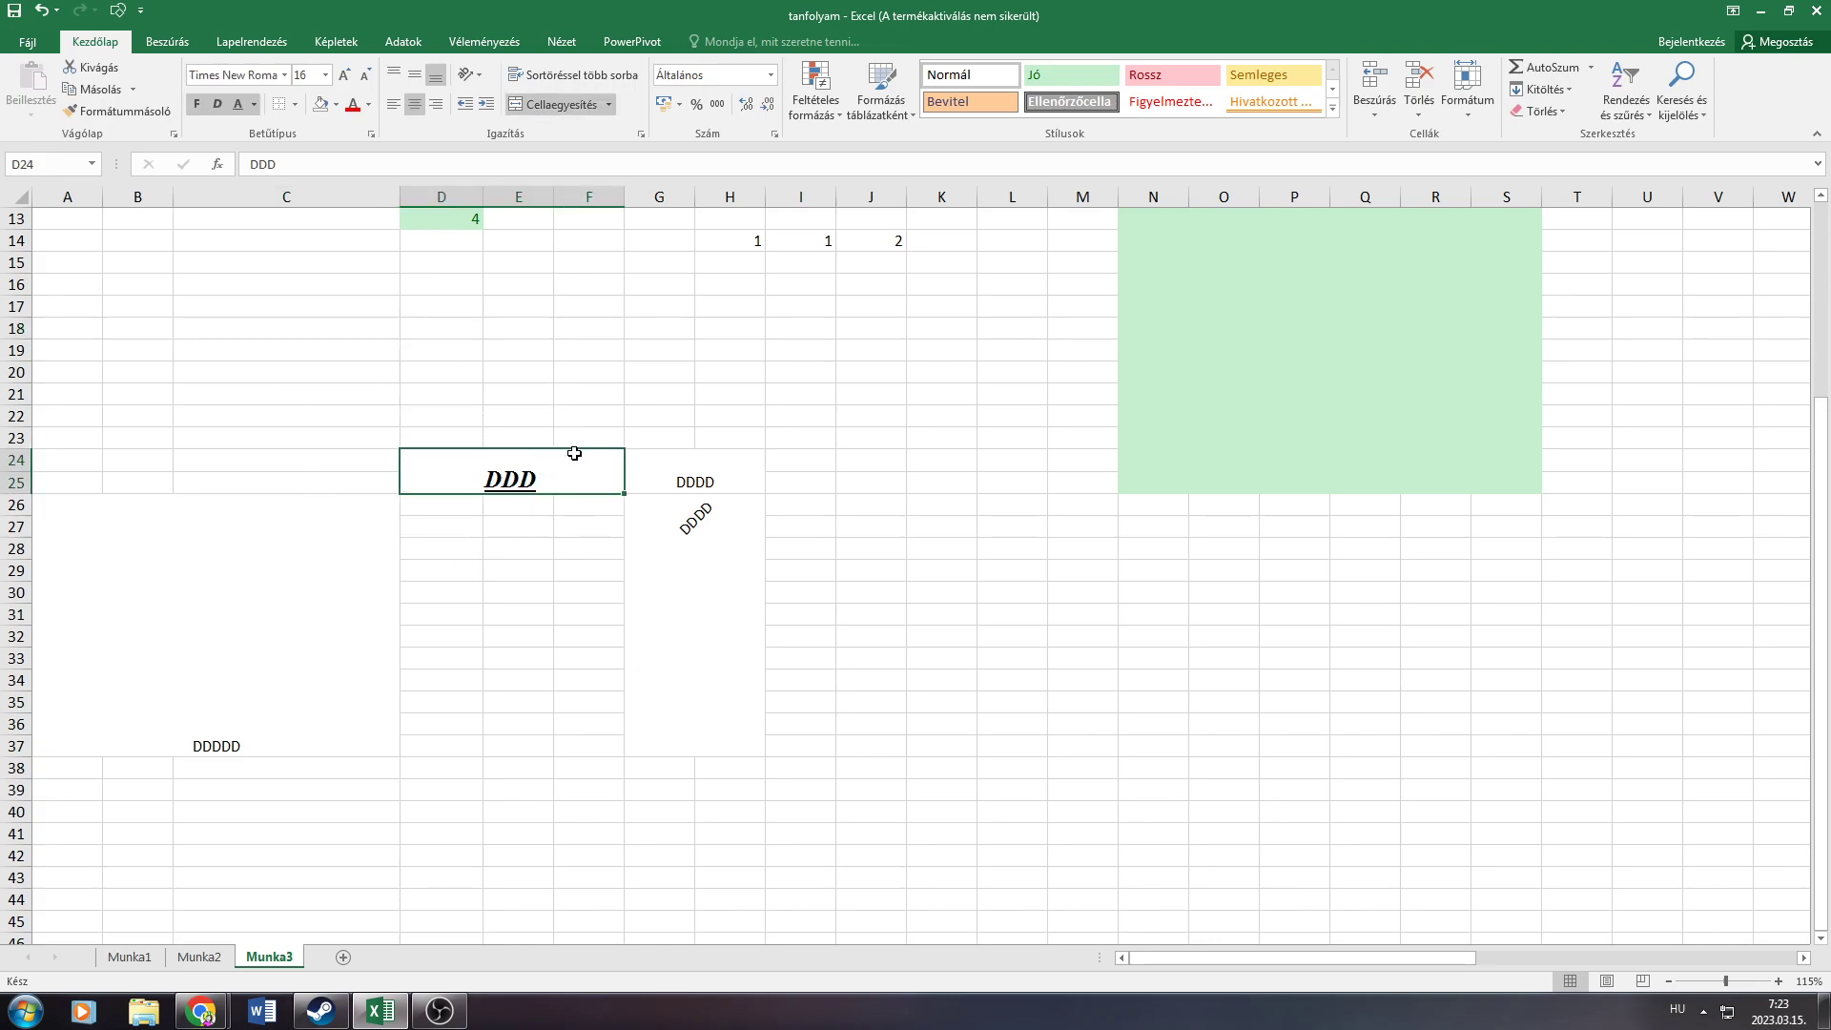
{"action": "mouse_move", "coordinate": [572, 448]}
{"action": "left_mouse_down"}
{"action": "mouse_move", "coordinate": [586, 348]}
{"action": "mouse_move", "coordinate": [438, 440]}
{"action": "mouse_move", "coordinate": [282, 478]}
{"action": "left_mouse_up"}
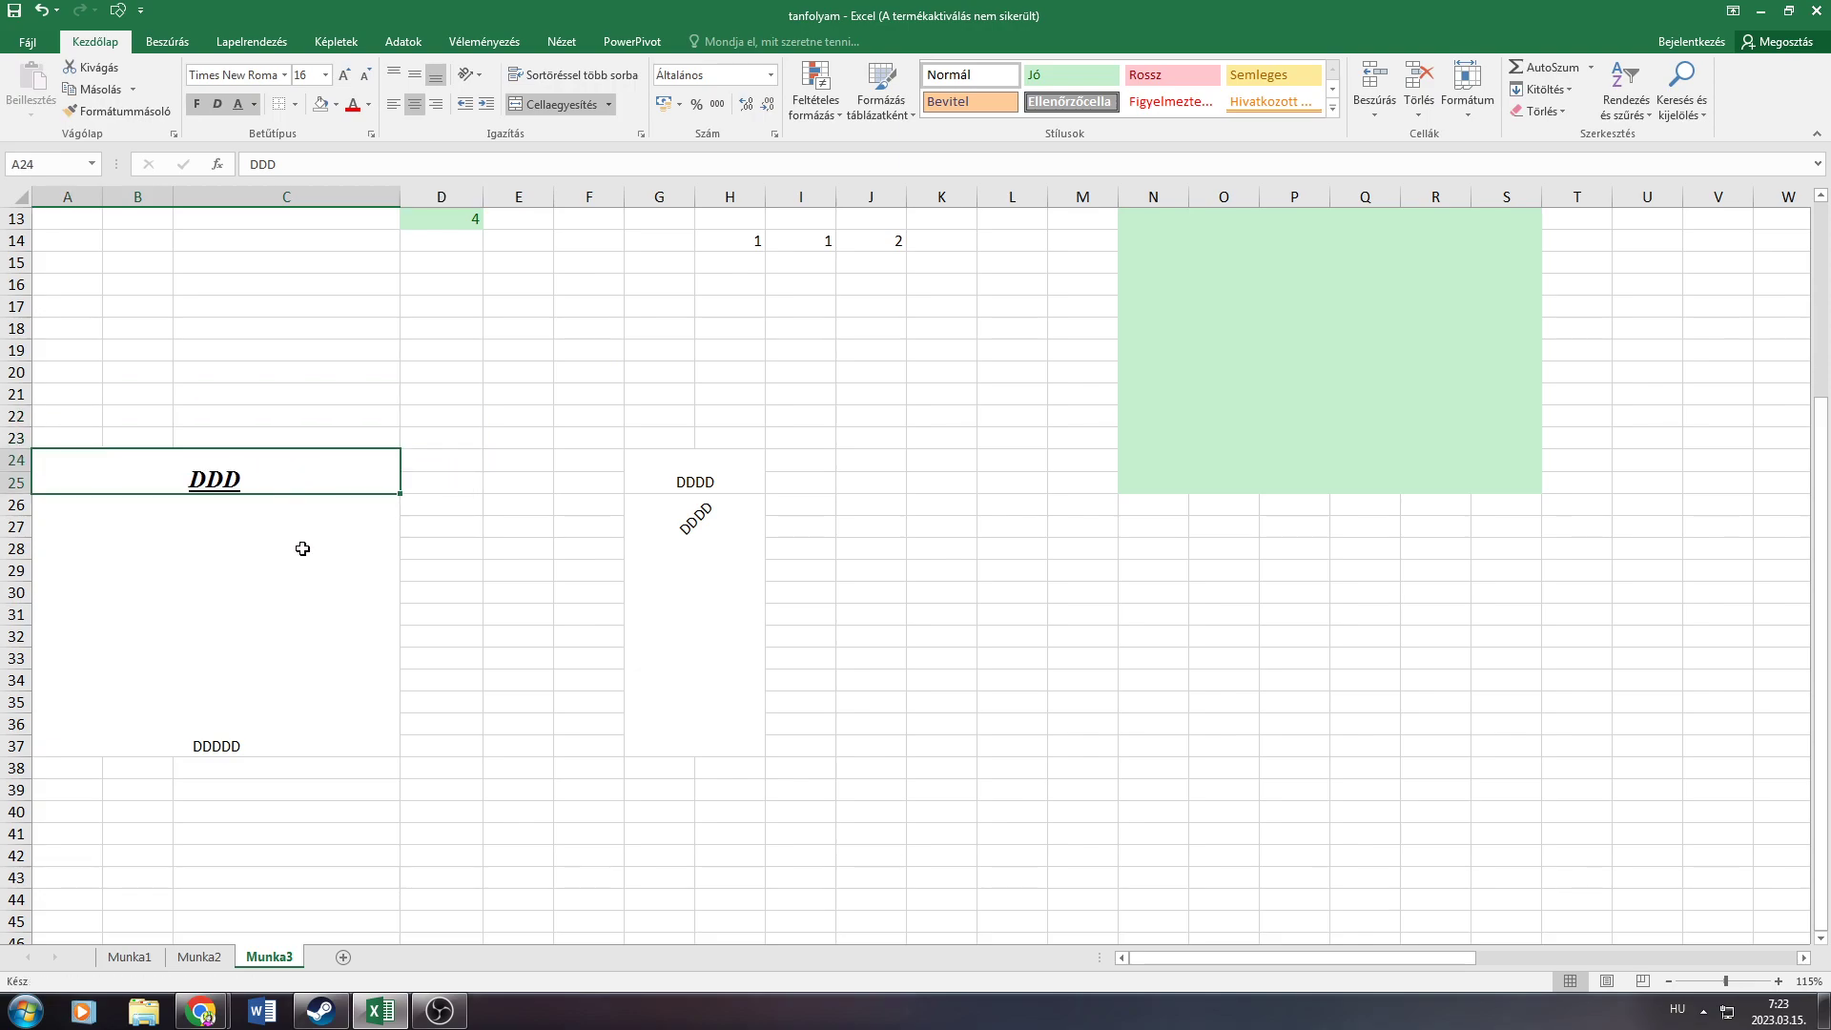
Drag the merged DDDDD block from A26:C37 over to K26:M37
{"action": "left_click", "coordinate": [303, 548]}
{"action": "left_click_drag", "start_coordinate": [397, 549], "coordinate": [494, 591]}
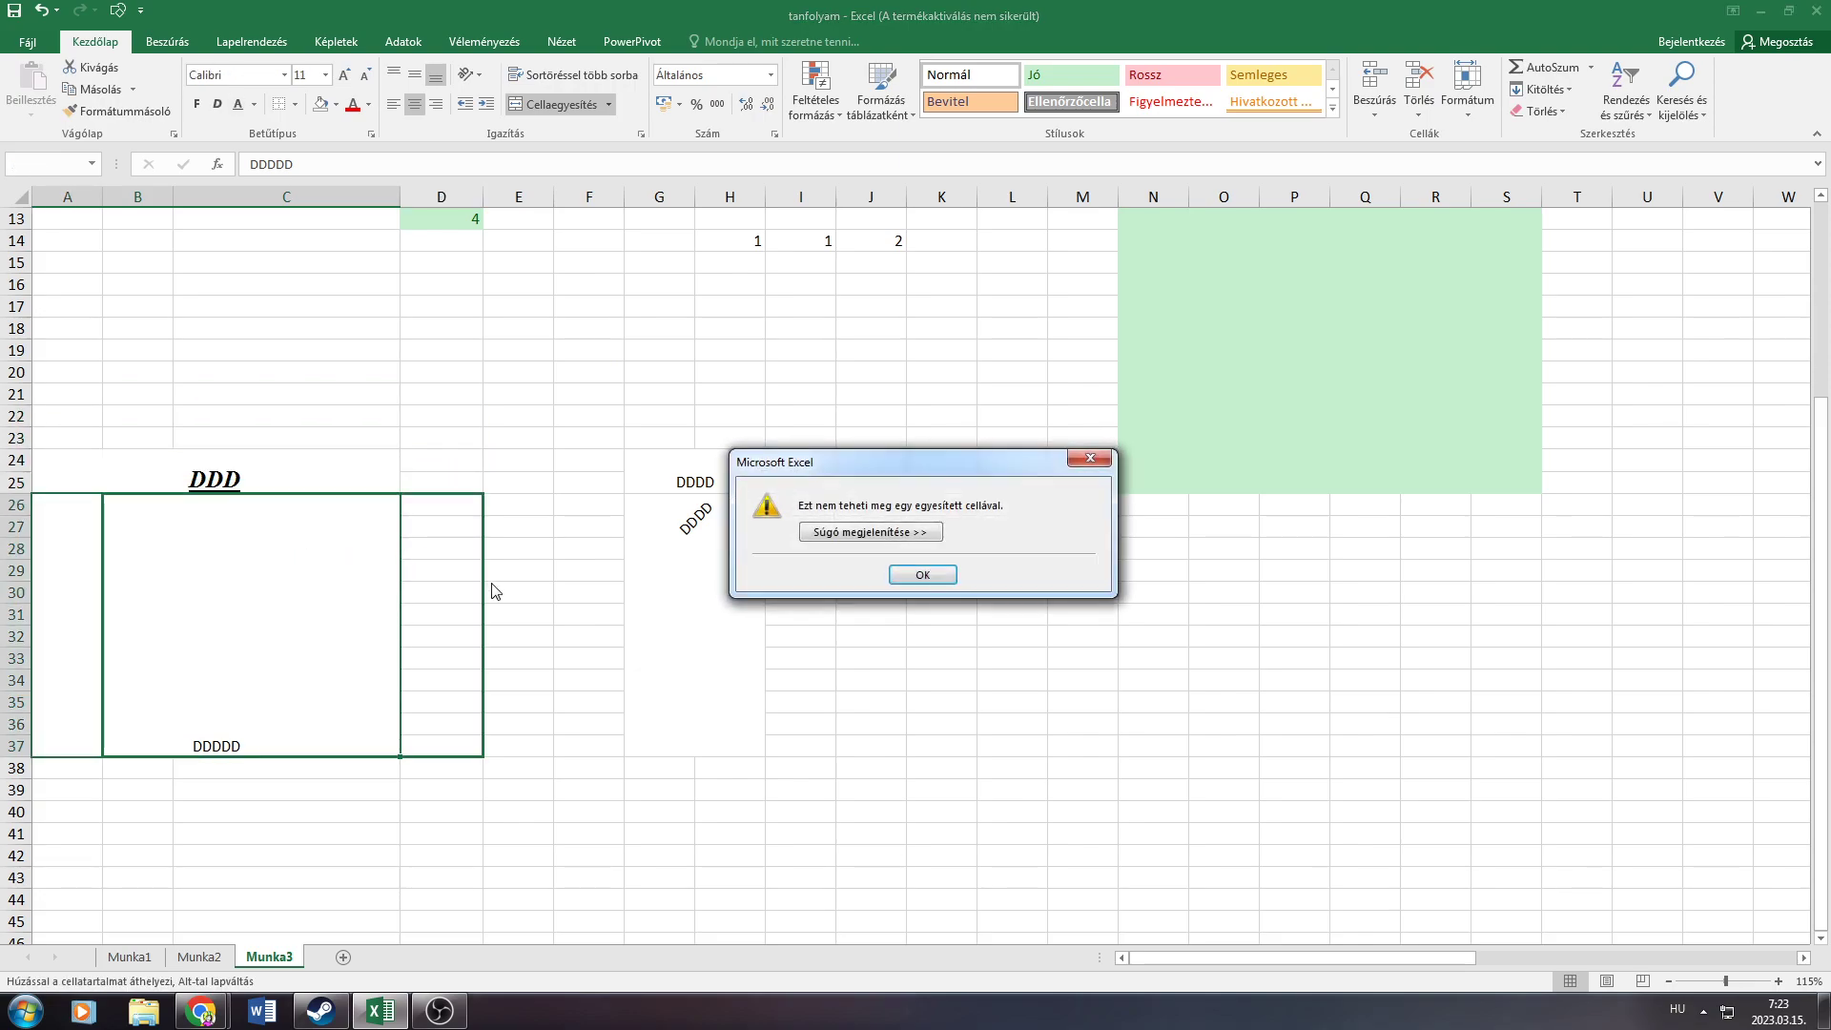
{"action": "left_click", "coordinate": [916, 576]}
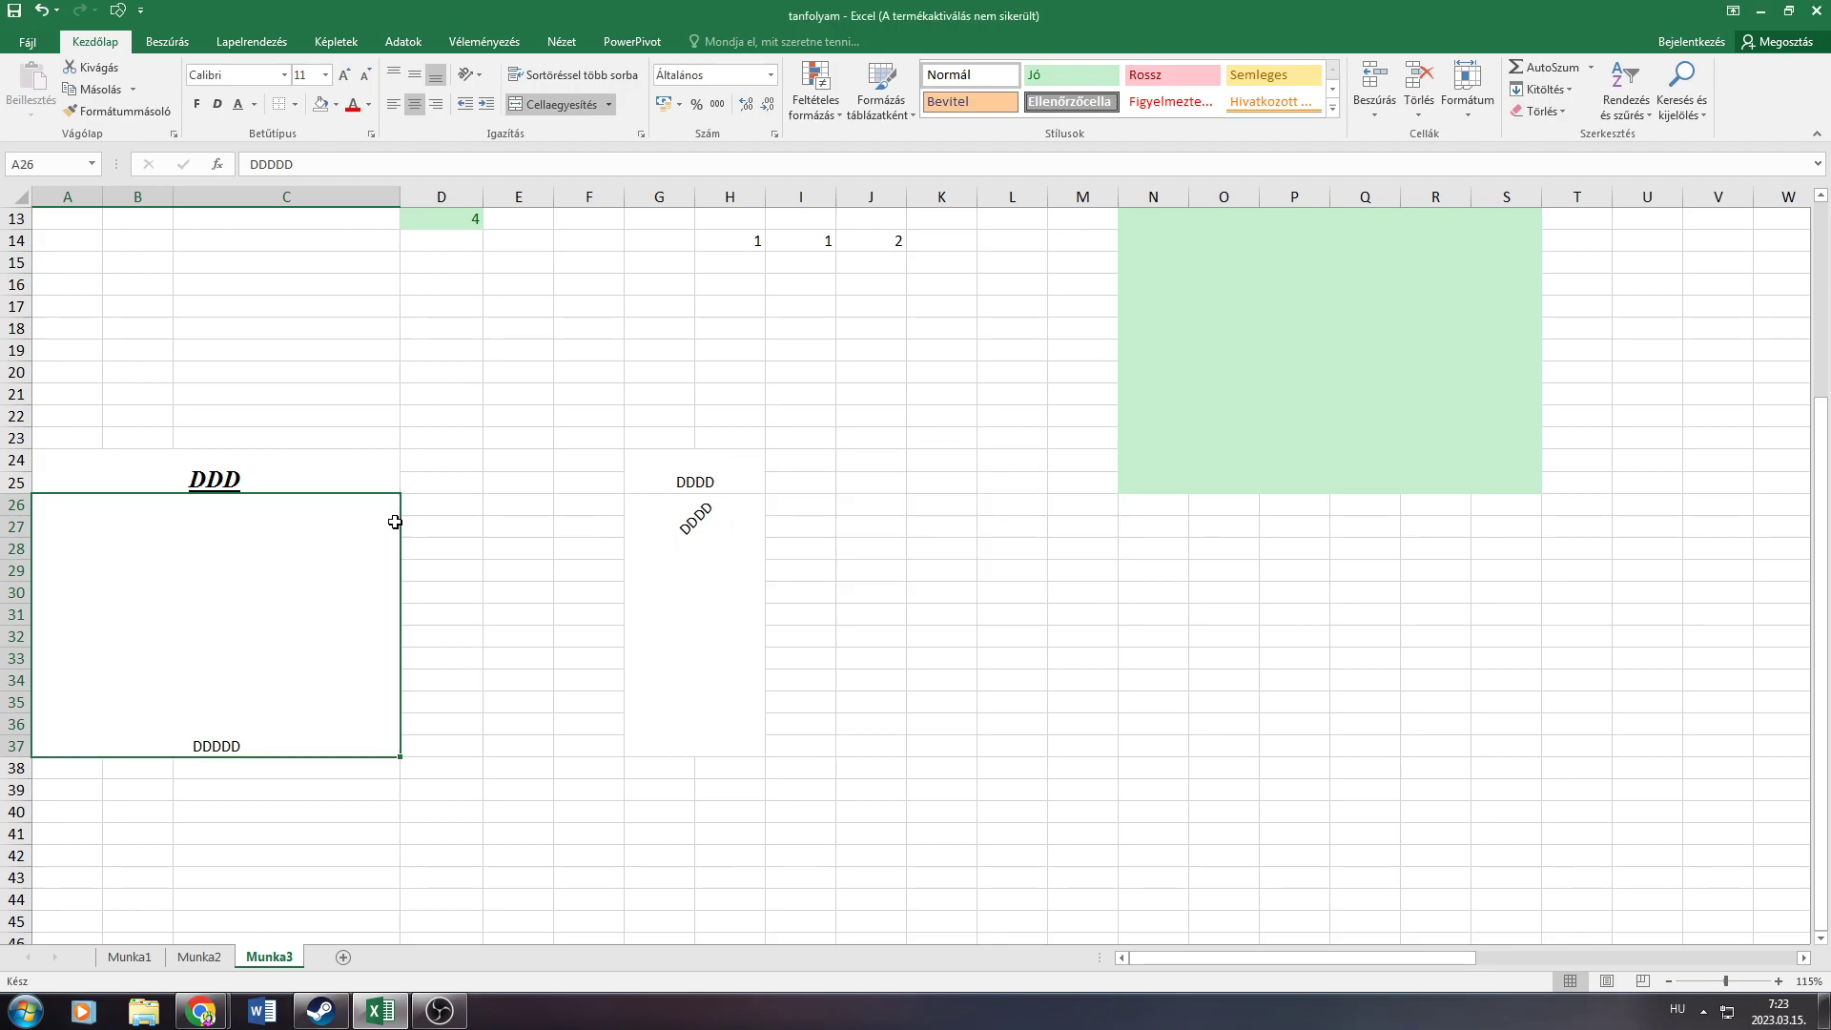
{"action": "left_click_drag", "start_coordinate": [406, 531], "coordinate": [1056, 541]}
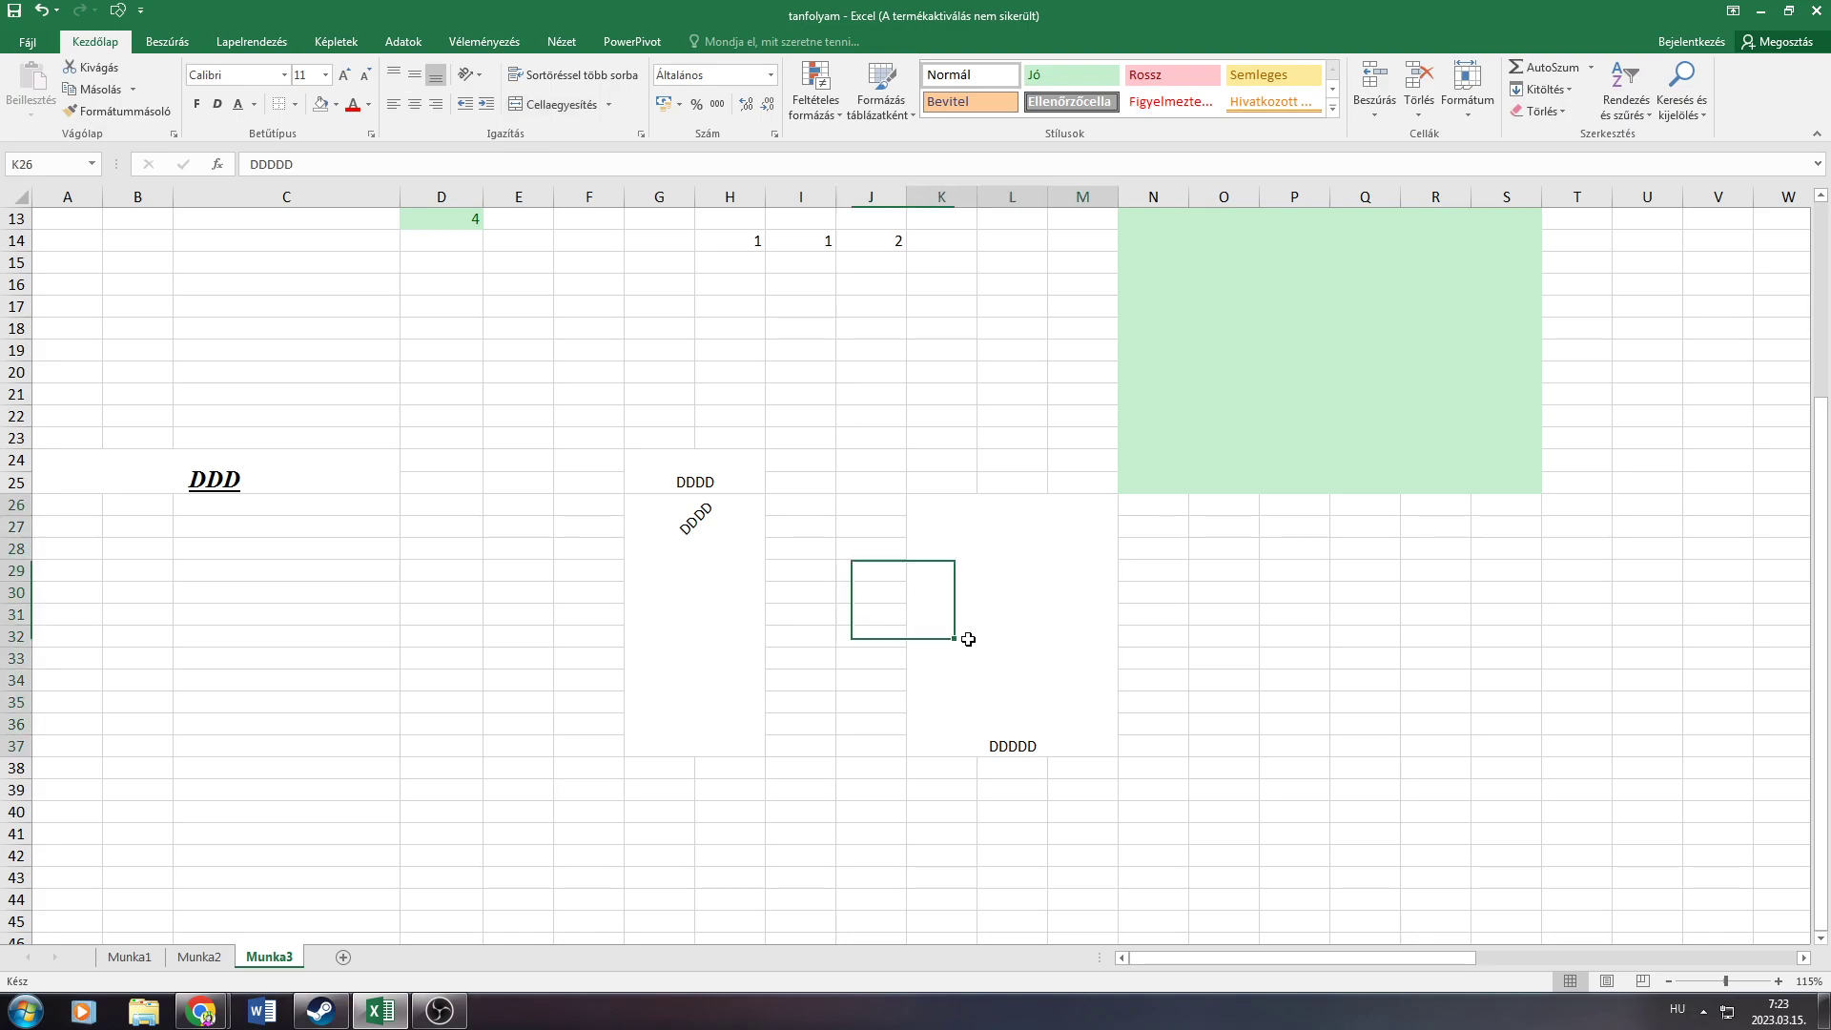
{"action": "left_click_drag", "start_coordinate": [520, 570], "coordinate": [475, 543]}
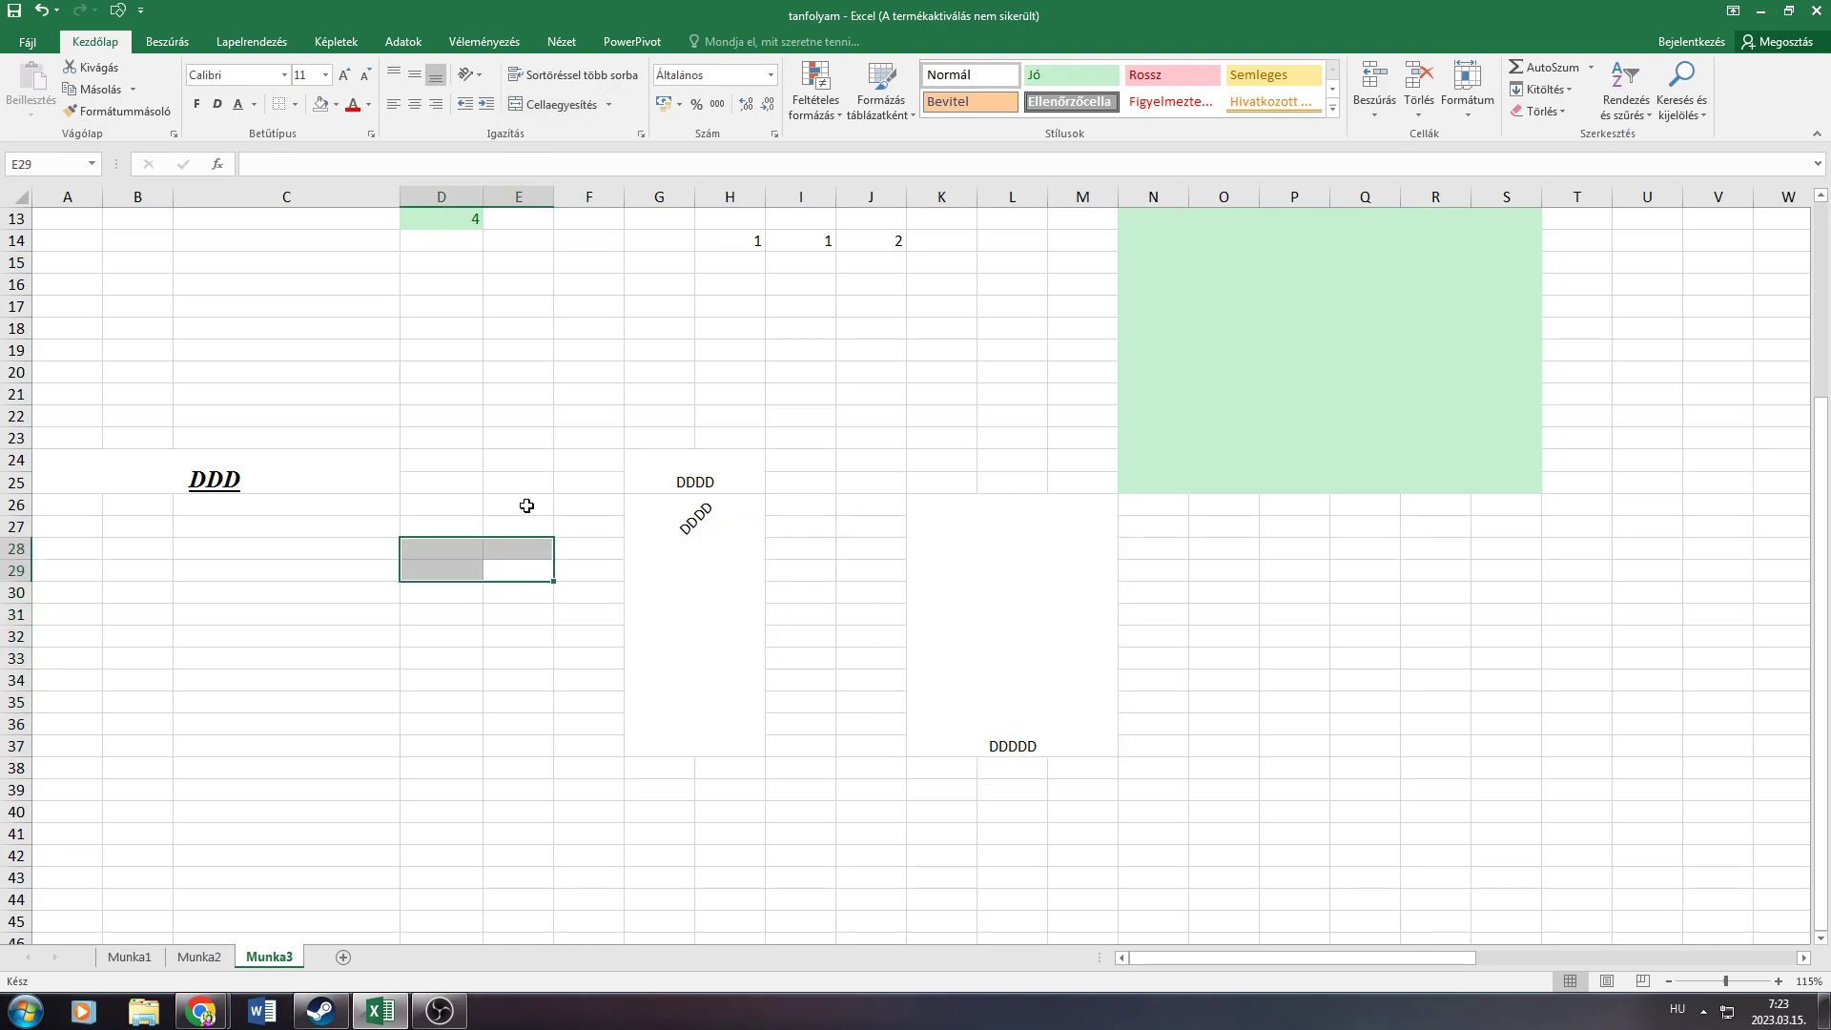
{"action": "scroll", "coordinate": [576, 442], "scroll_direction": "up", "scroll_amount": 1}
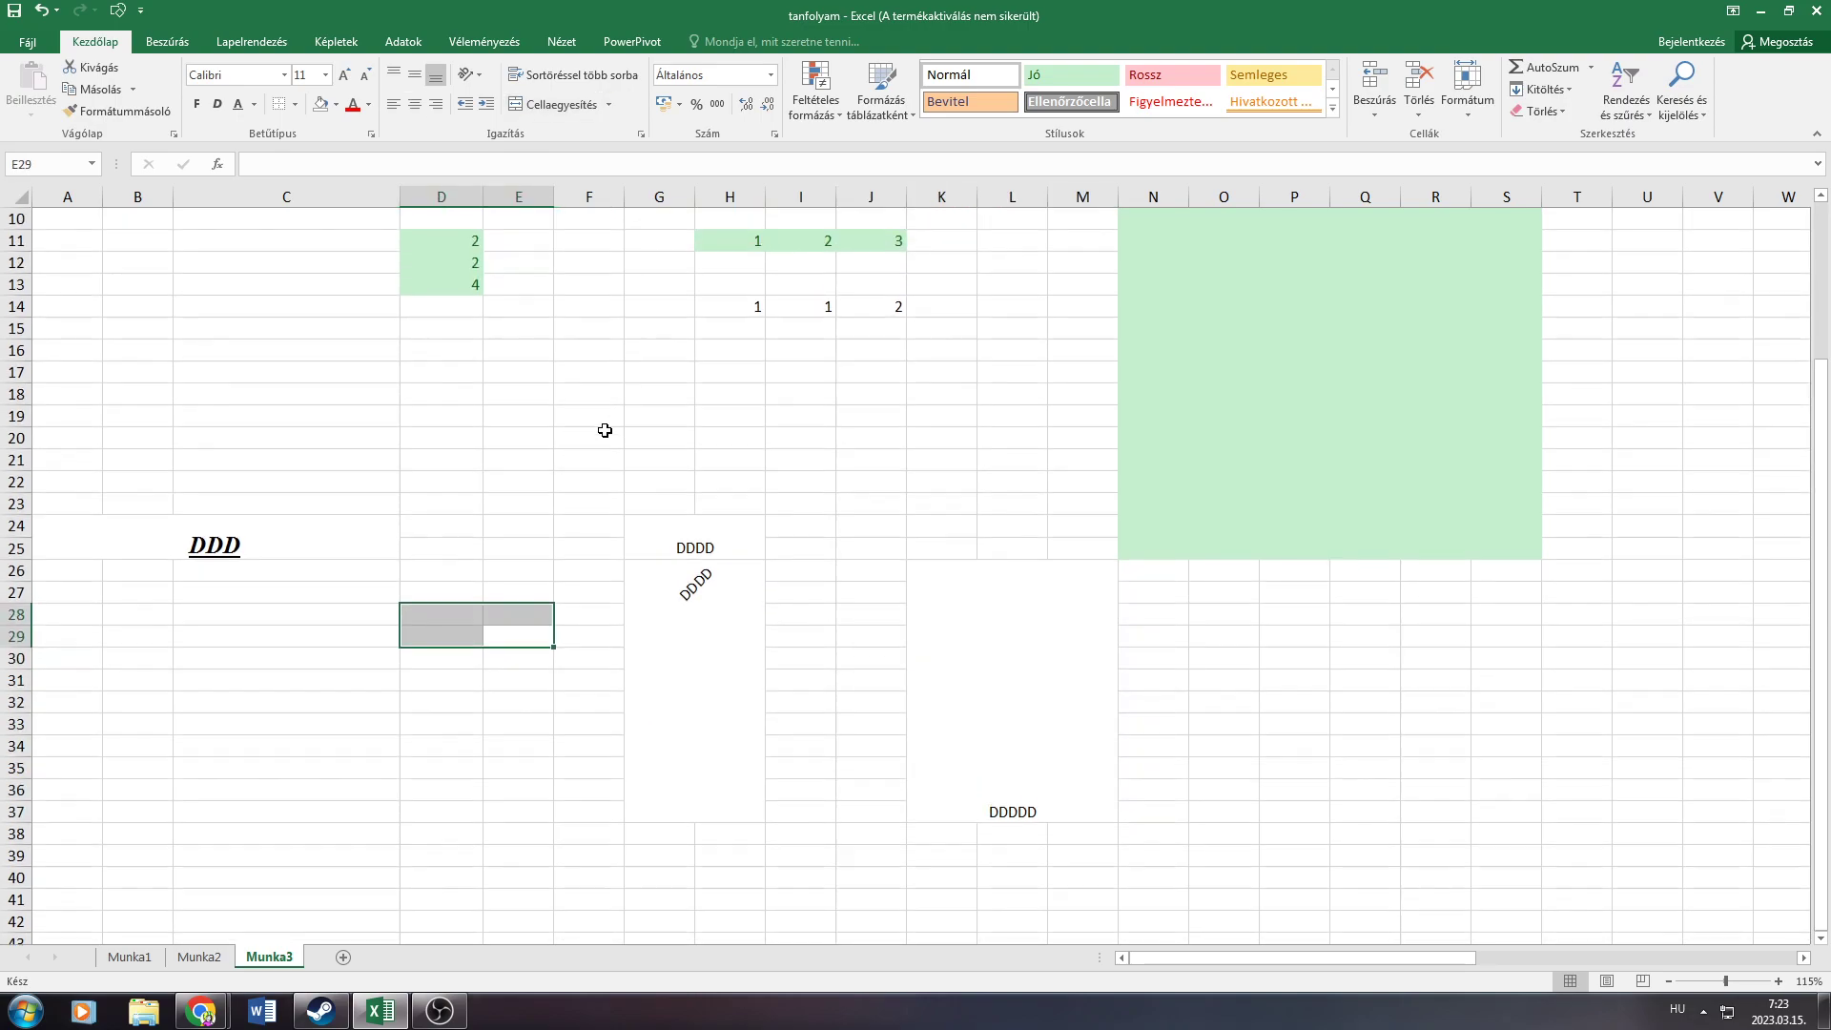
{"action": "scroll", "coordinate": [582, 420], "scroll_direction": "up", "scroll_amount": 3}
{"action": "left_click", "coordinate": [296, 335]}
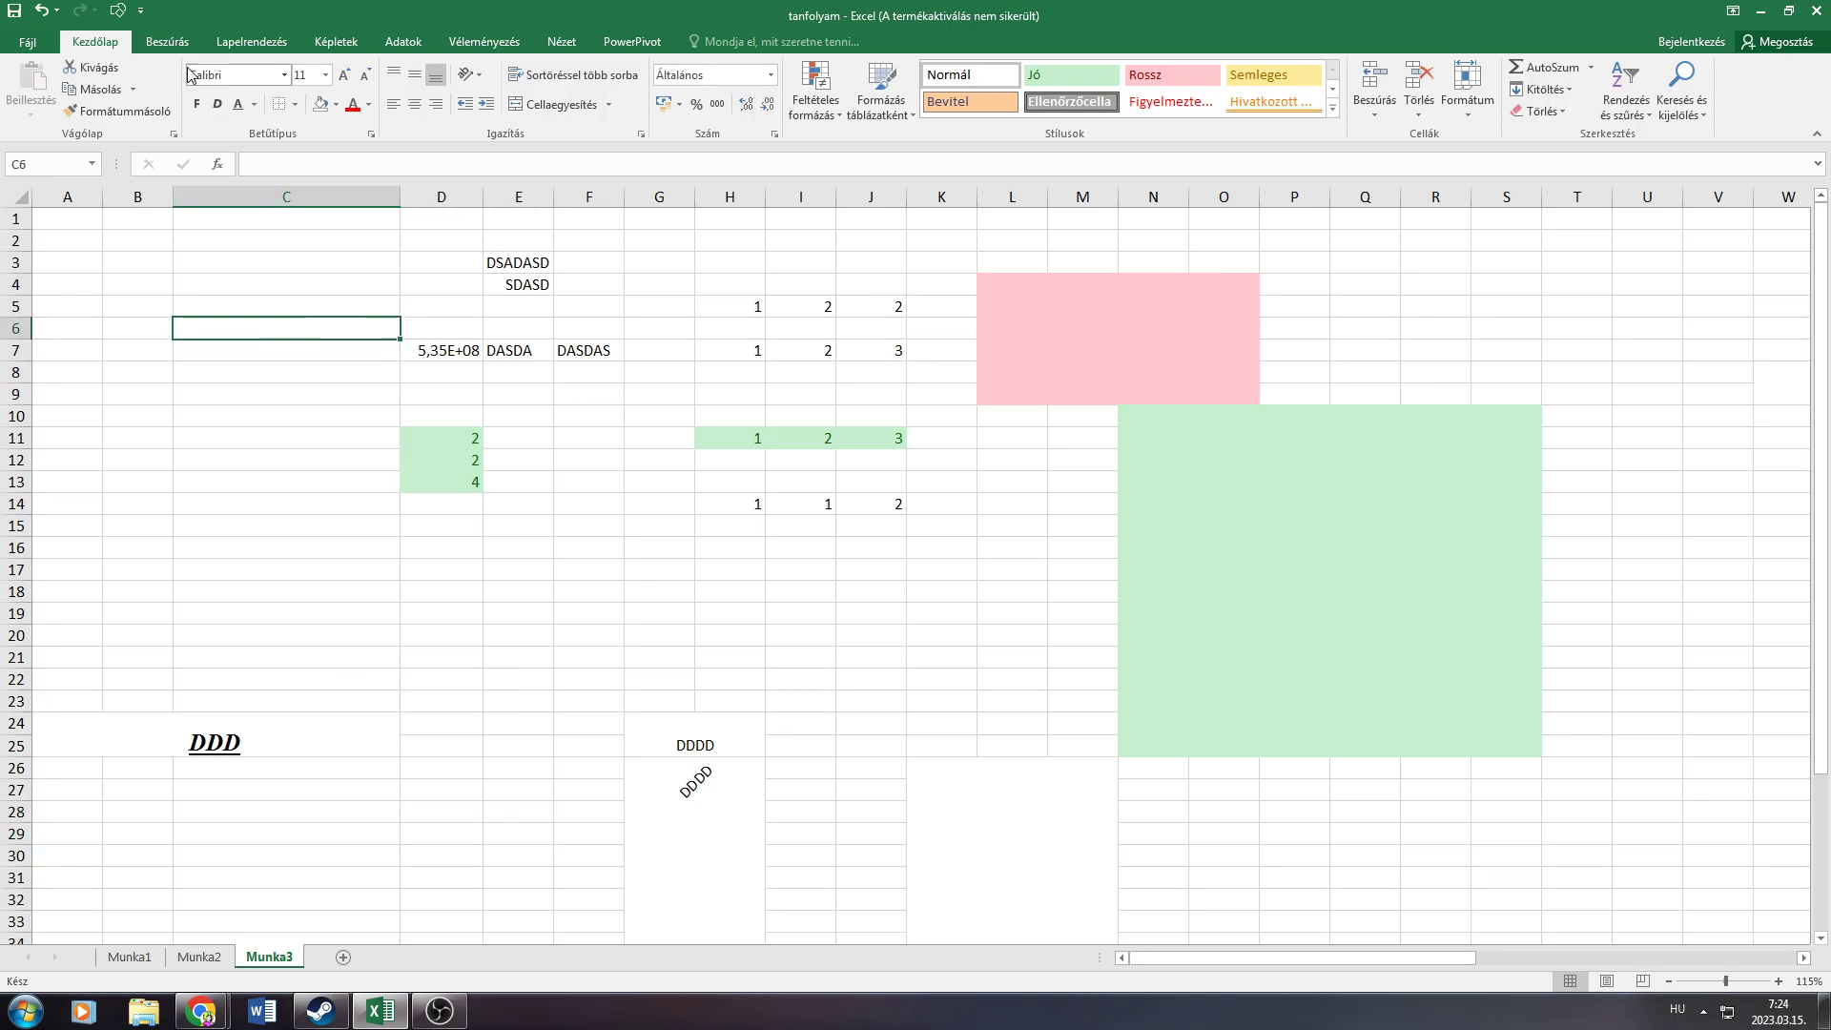
{"action": "left_click", "coordinate": [167, 41]}
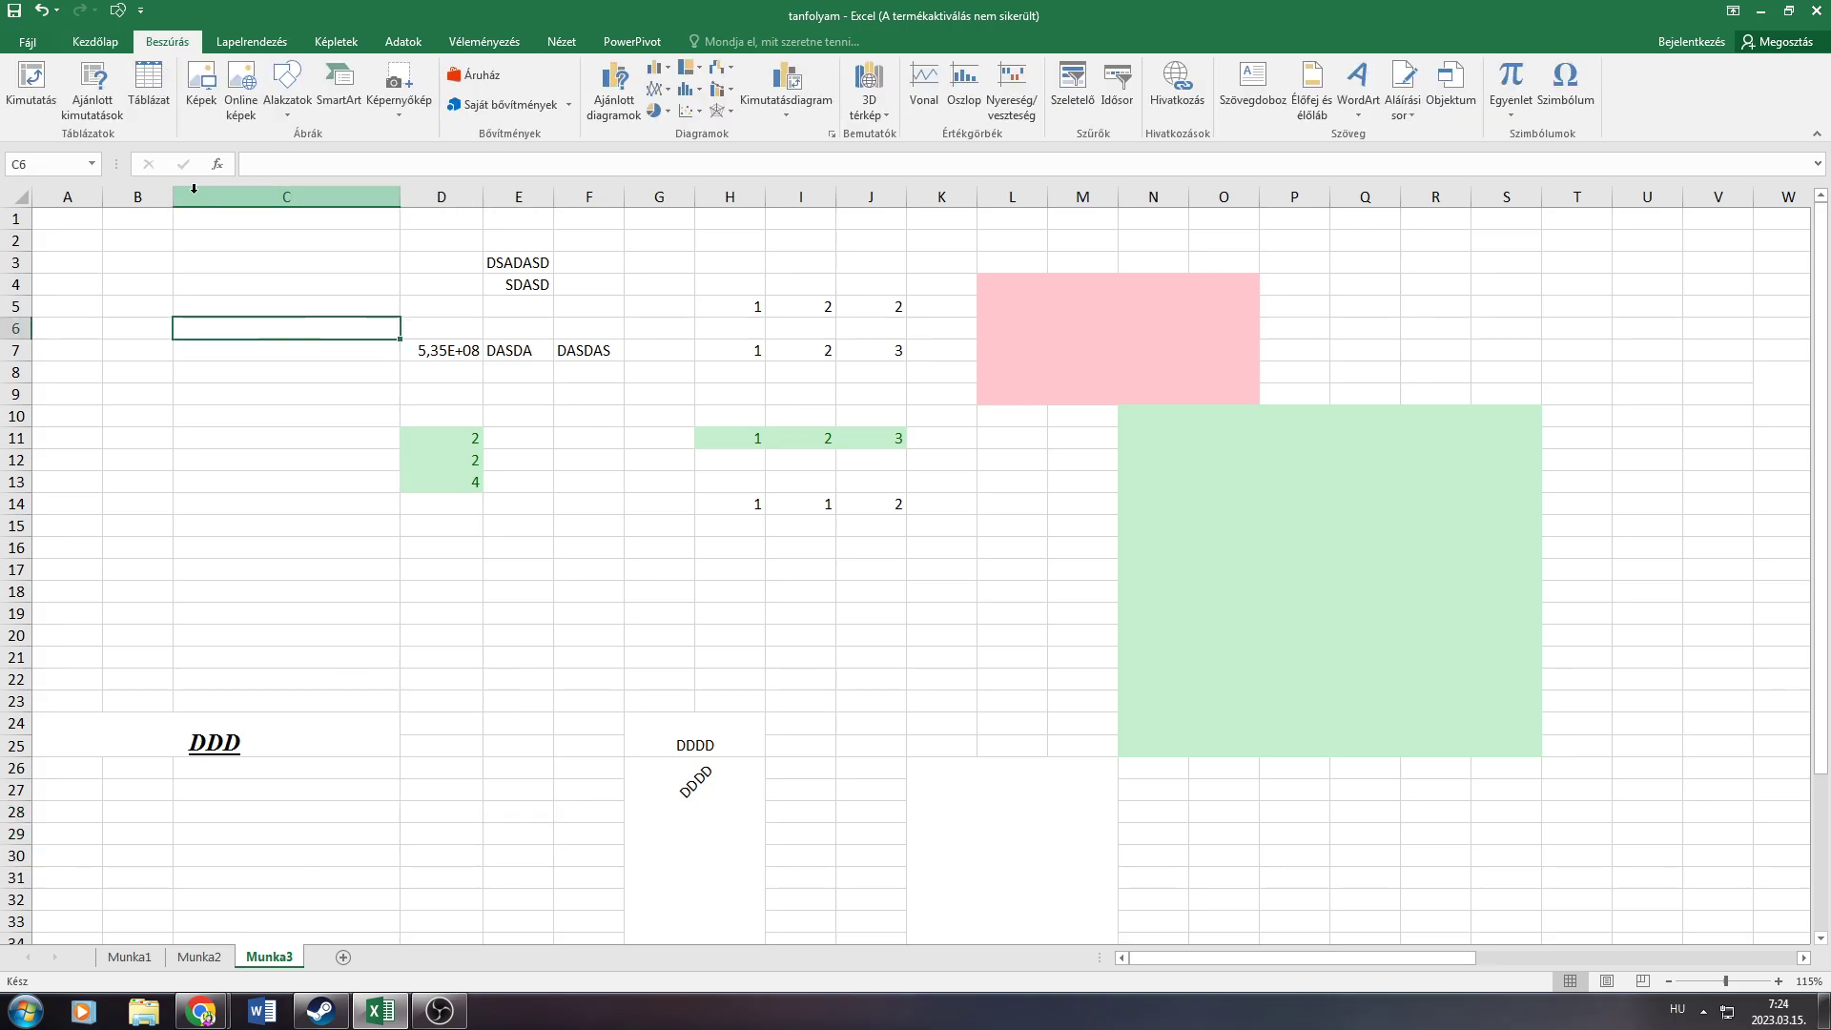
{"action": "scroll", "coordinate": [476, 532], "scroll_direction": "down", "scroll_amount": 2}
{"action": "left_click", "coordinate": [467, 523]}
{"action": "scroll", "coordinate": [286, 429], "scroll_direction": "up", "scroll_amount": 2}
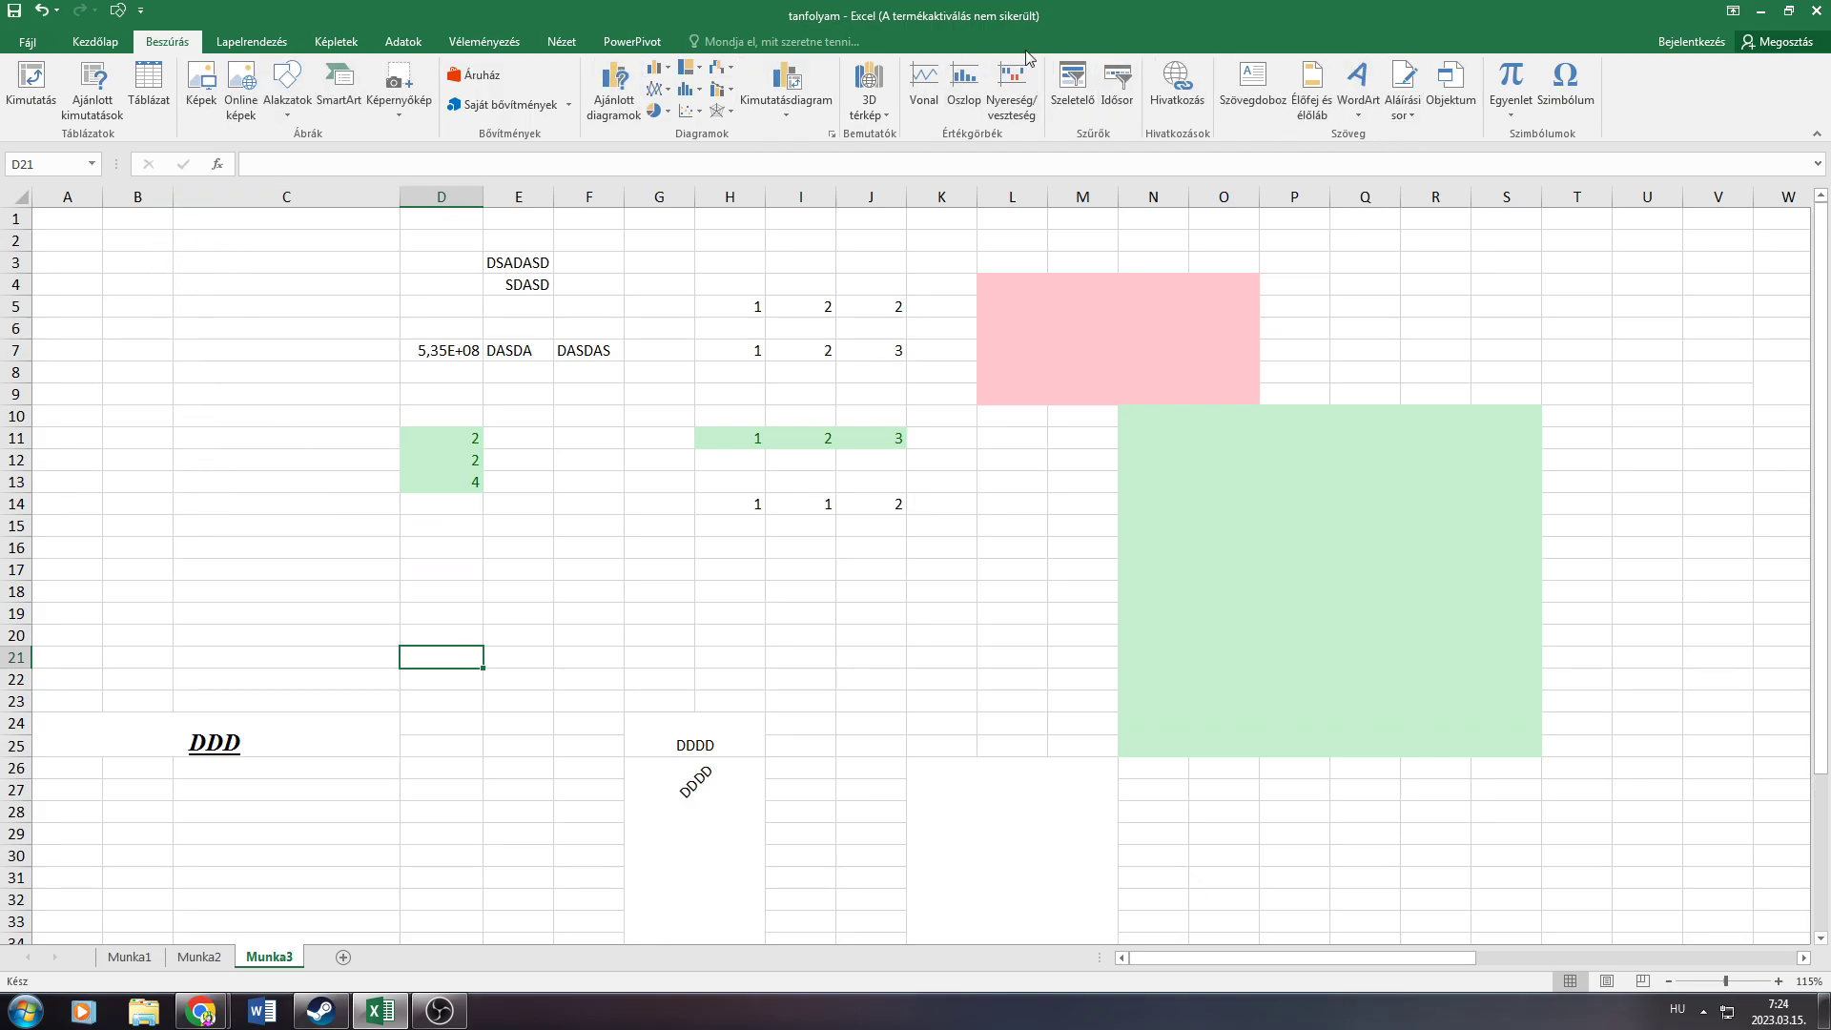
{"action": "left_click", "coordinate": [96, 41]}
{"action": "scroll", "coordinate": [352, 462], "scroll_direction": "down", "scroll_amount": 4}
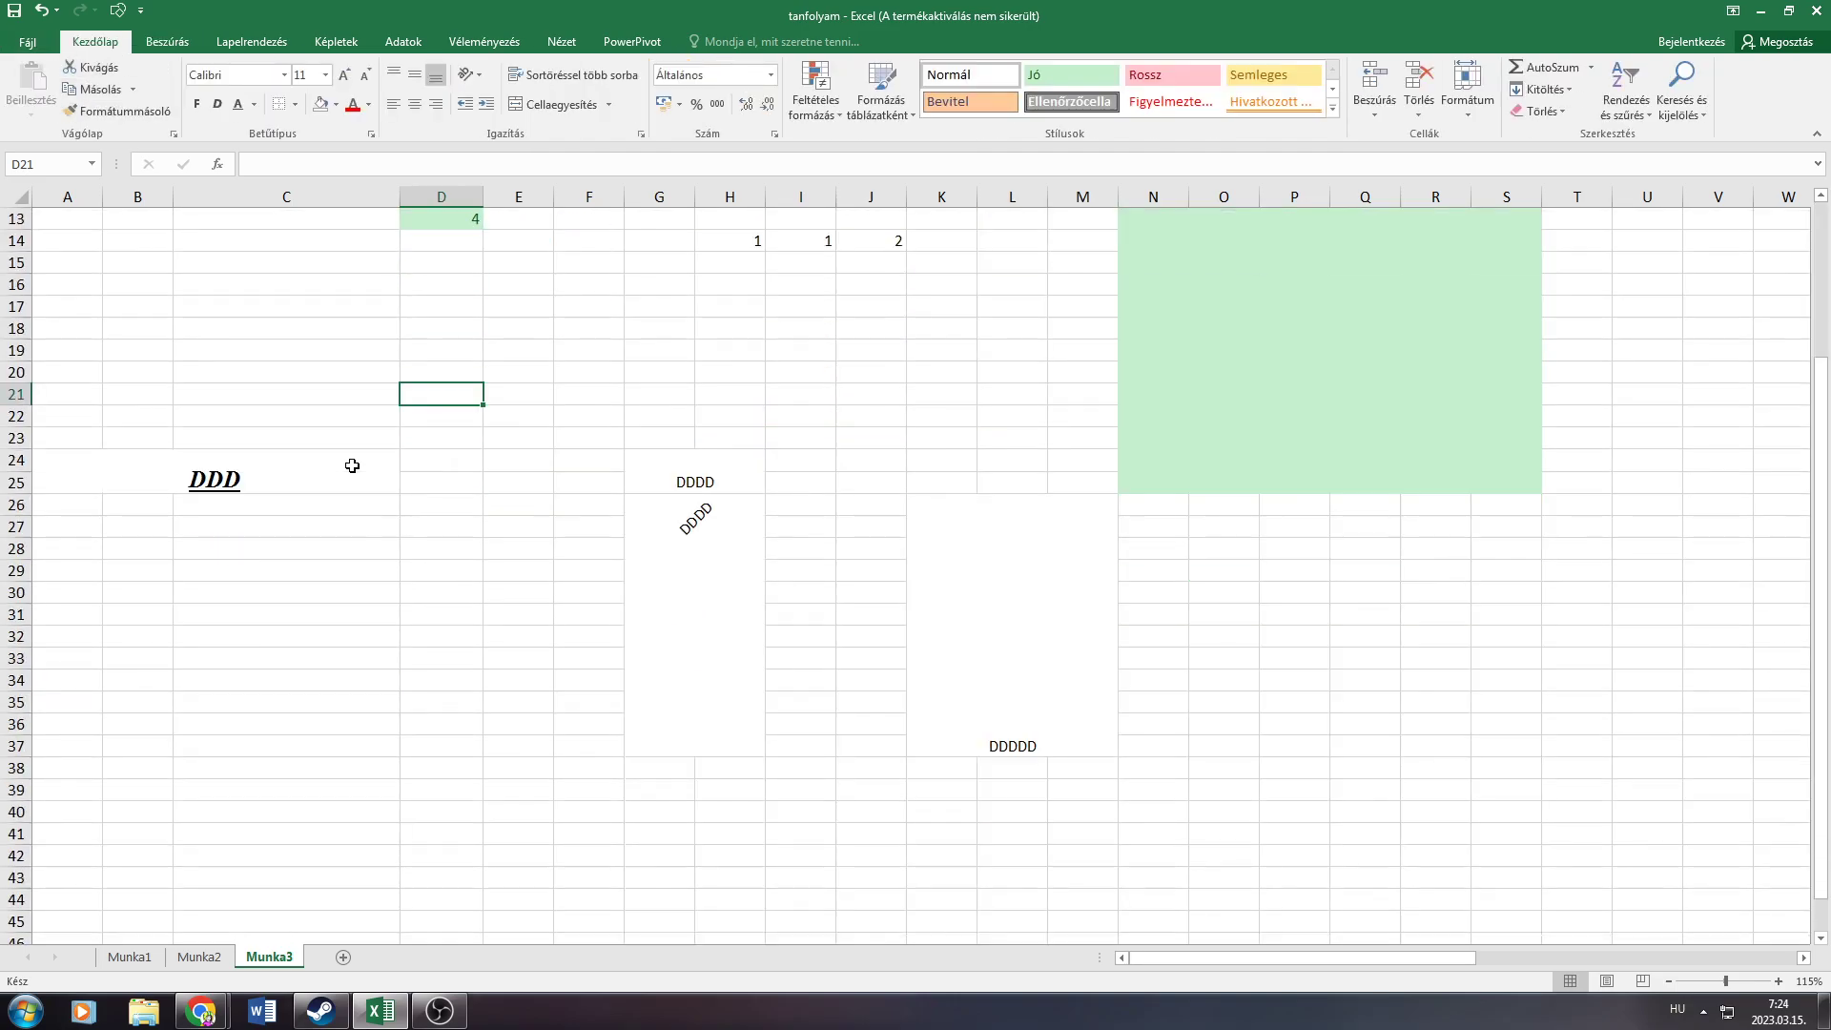
{"action": "scroll", "coordinate": [339, 448], "scroll_direction": "up", "scroll_amount": 4}
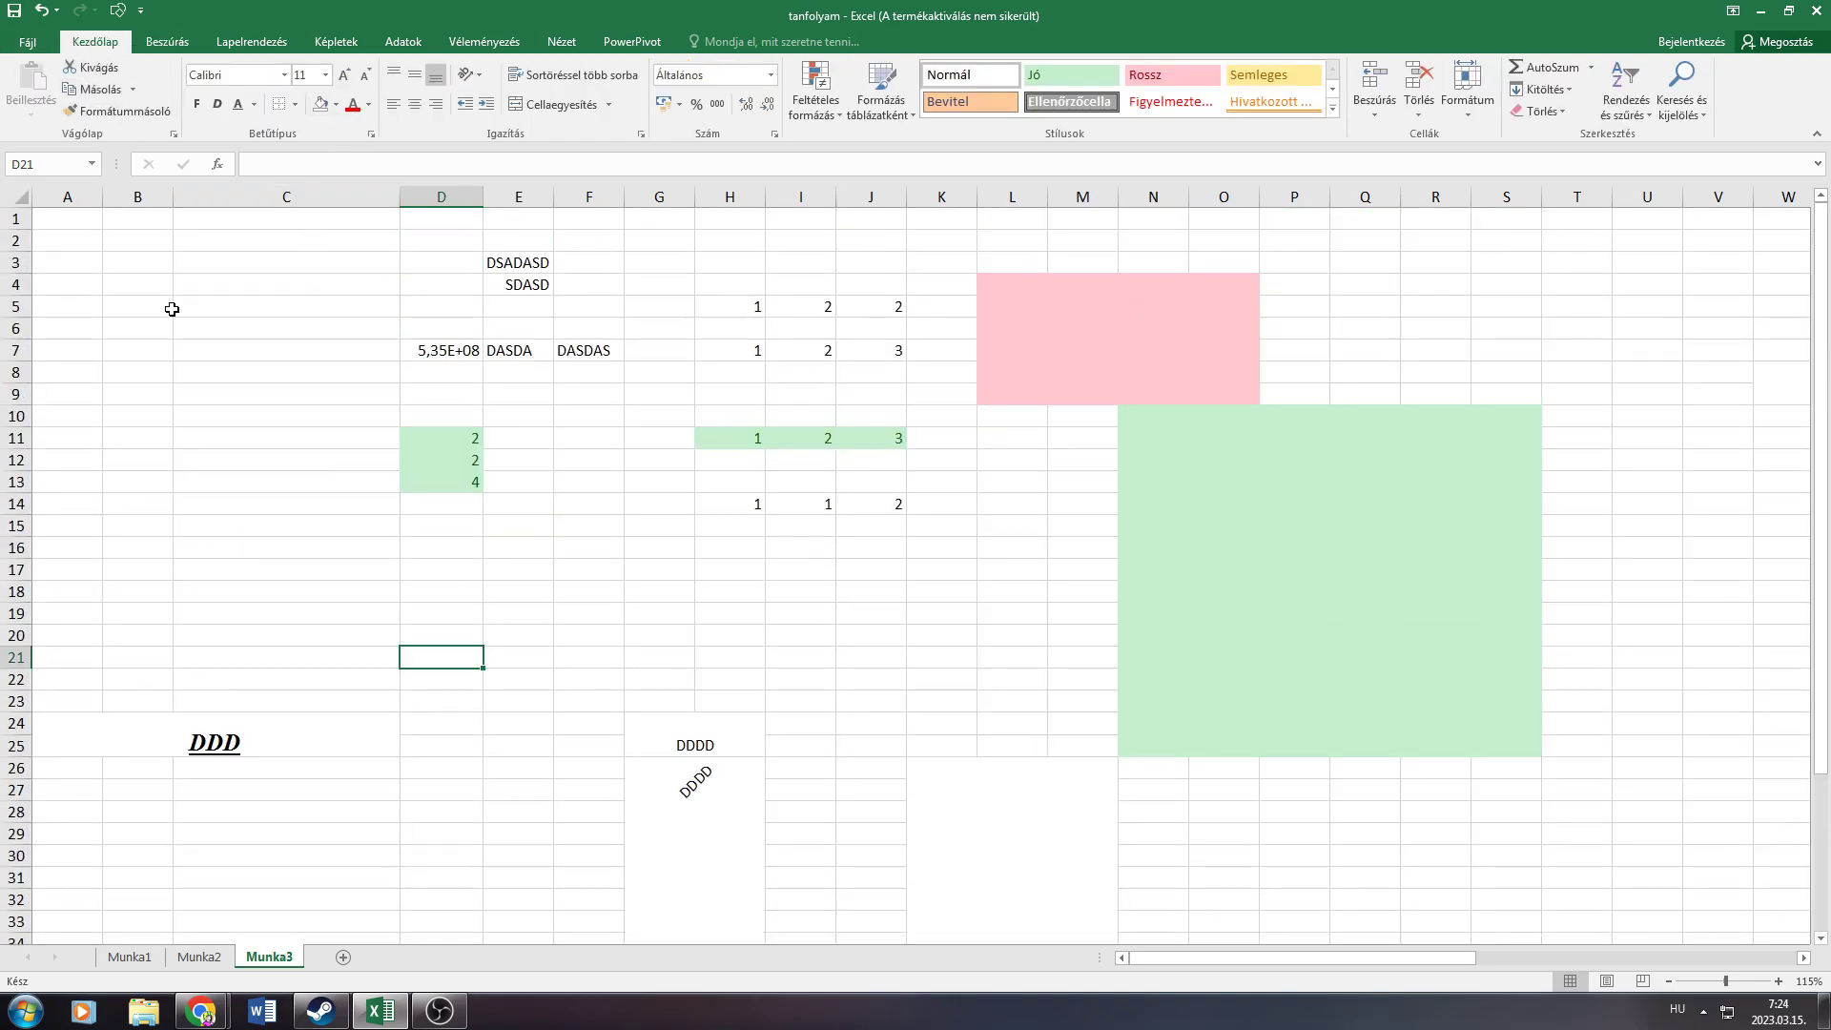
{"action": "left_click", "coordinate": [202, 251]}
Fill C2:C17 with a custom olive green (RGB 130, 152, 20)
{"action": "left_click_drag", "start_coordinate": [202, 251], "coordinate": [203, 570]}
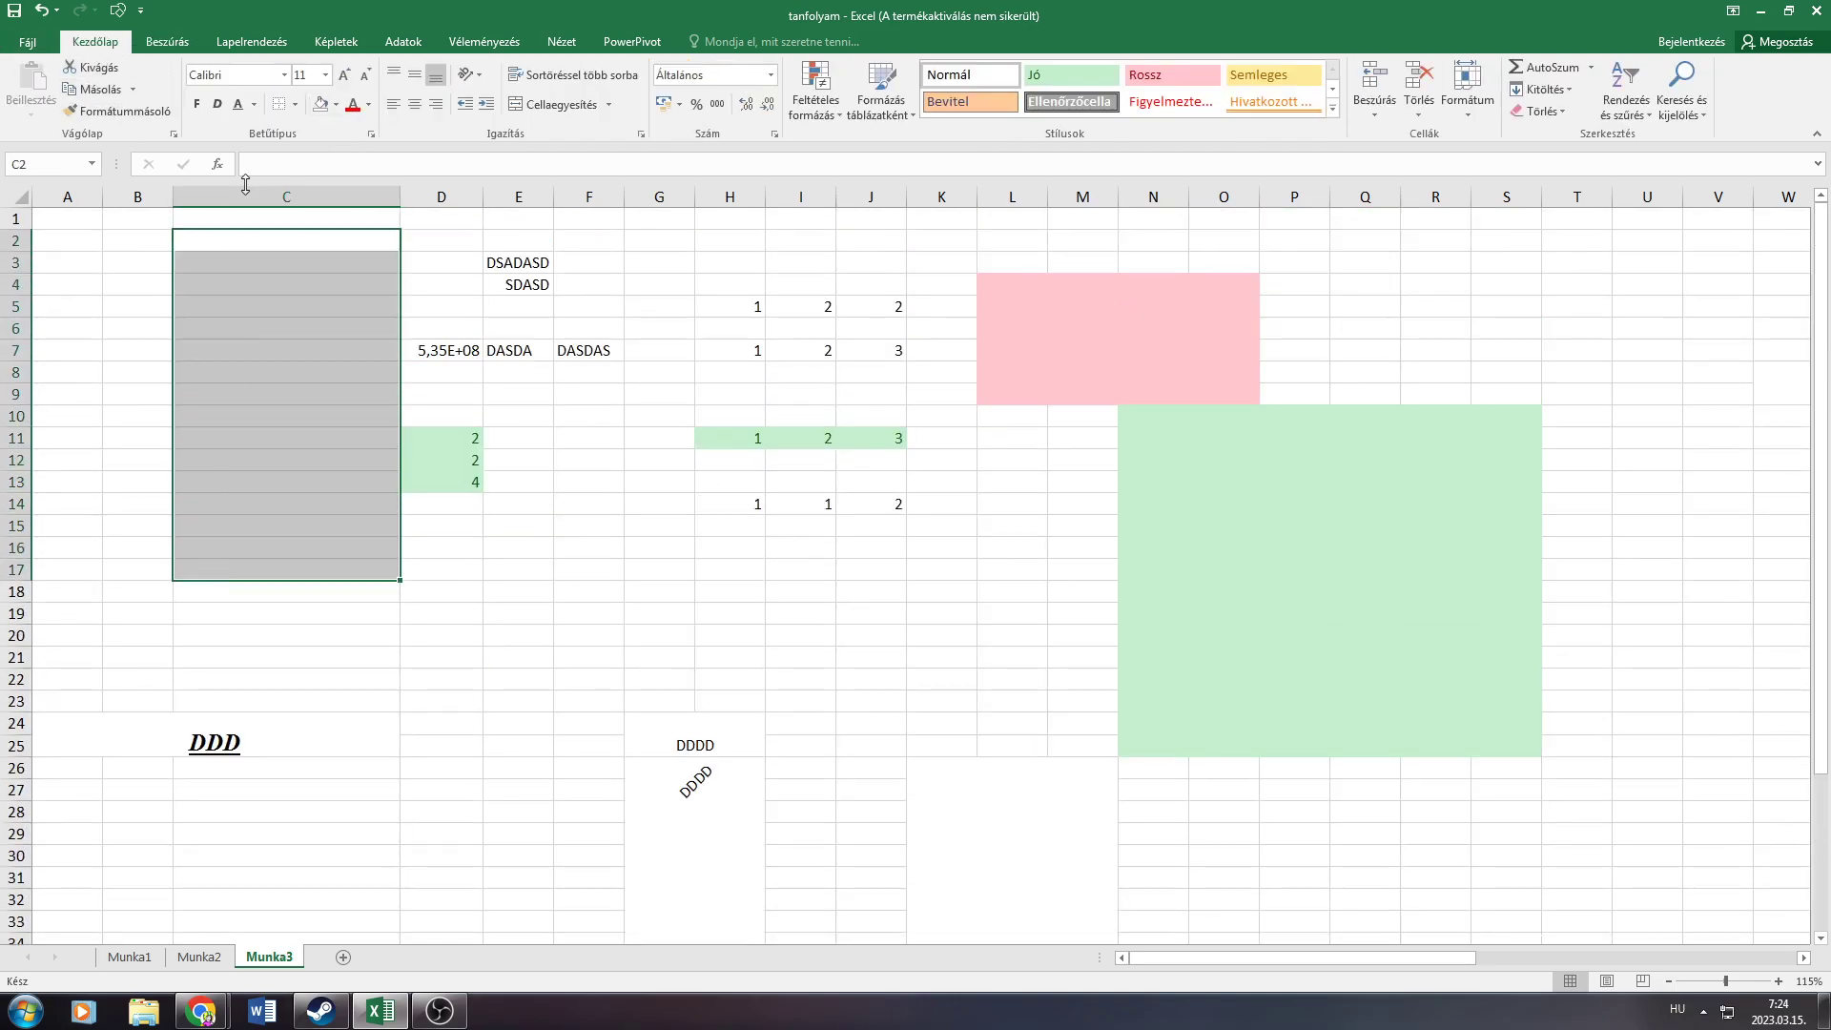
{"action": "left_click", "coordinate": [336, 105]}
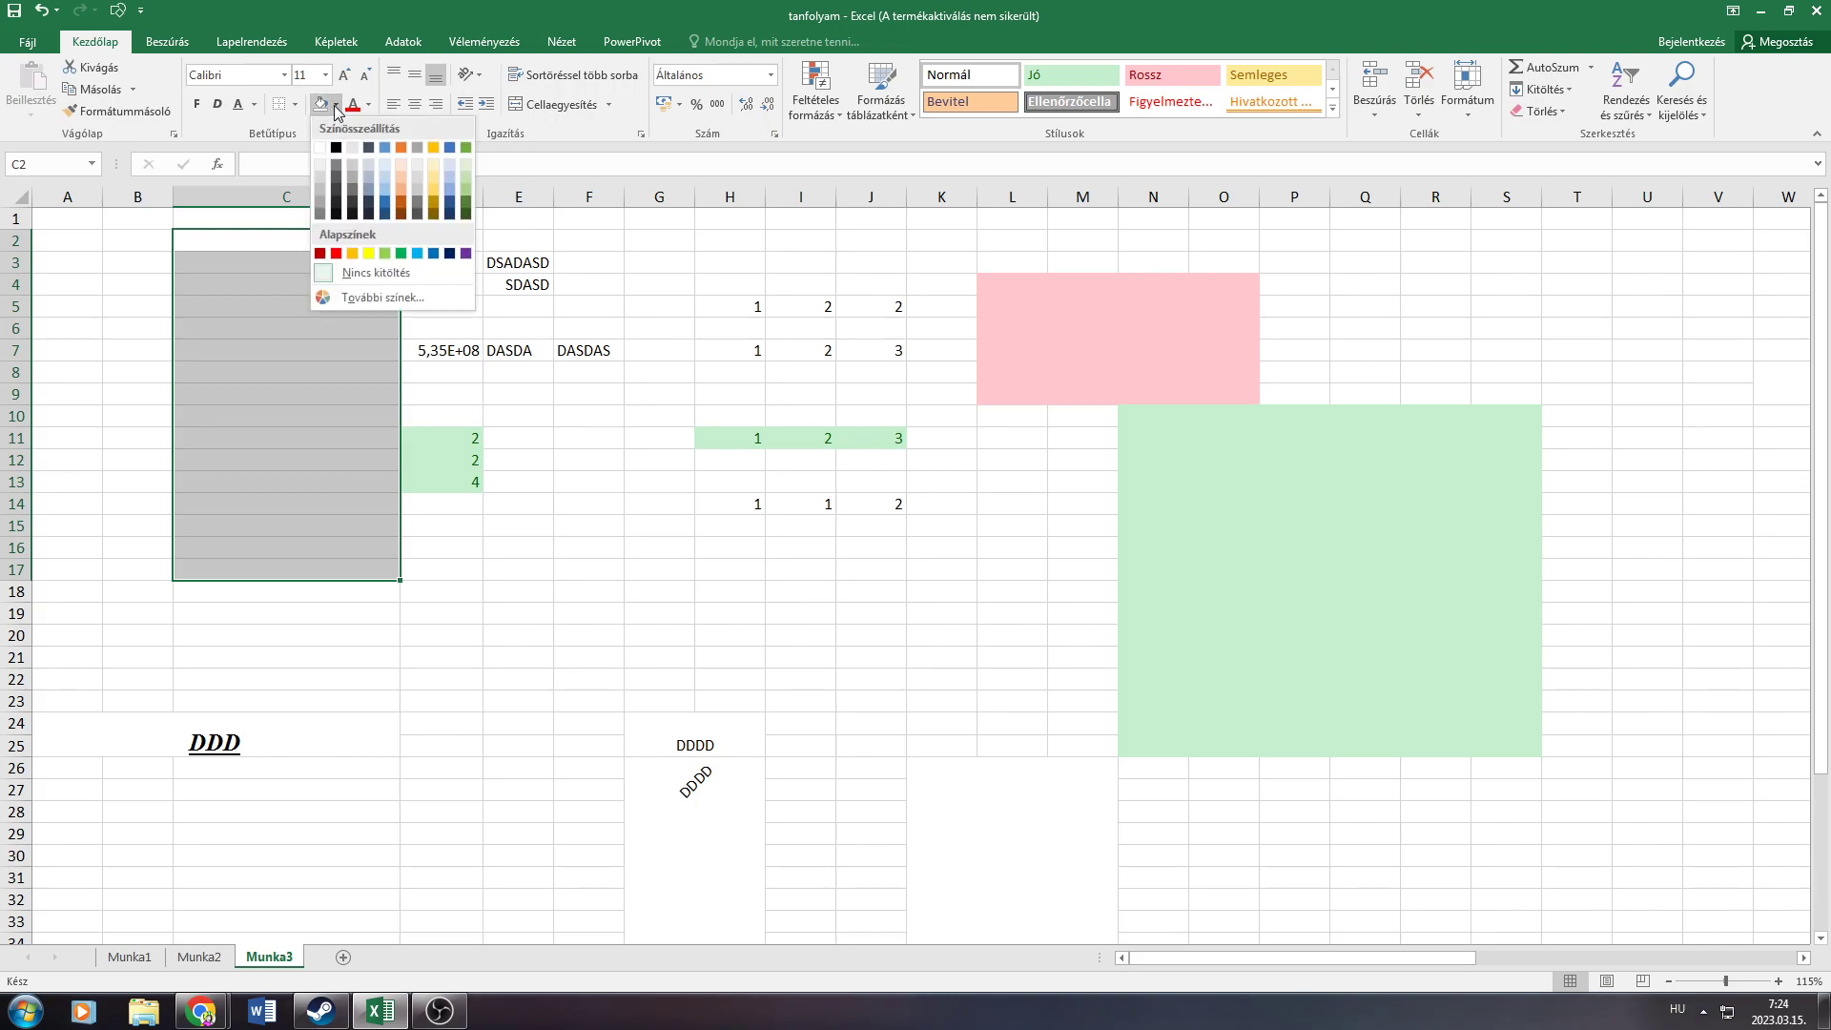
{"action": "left_click", "coordinate": [370, 297]}
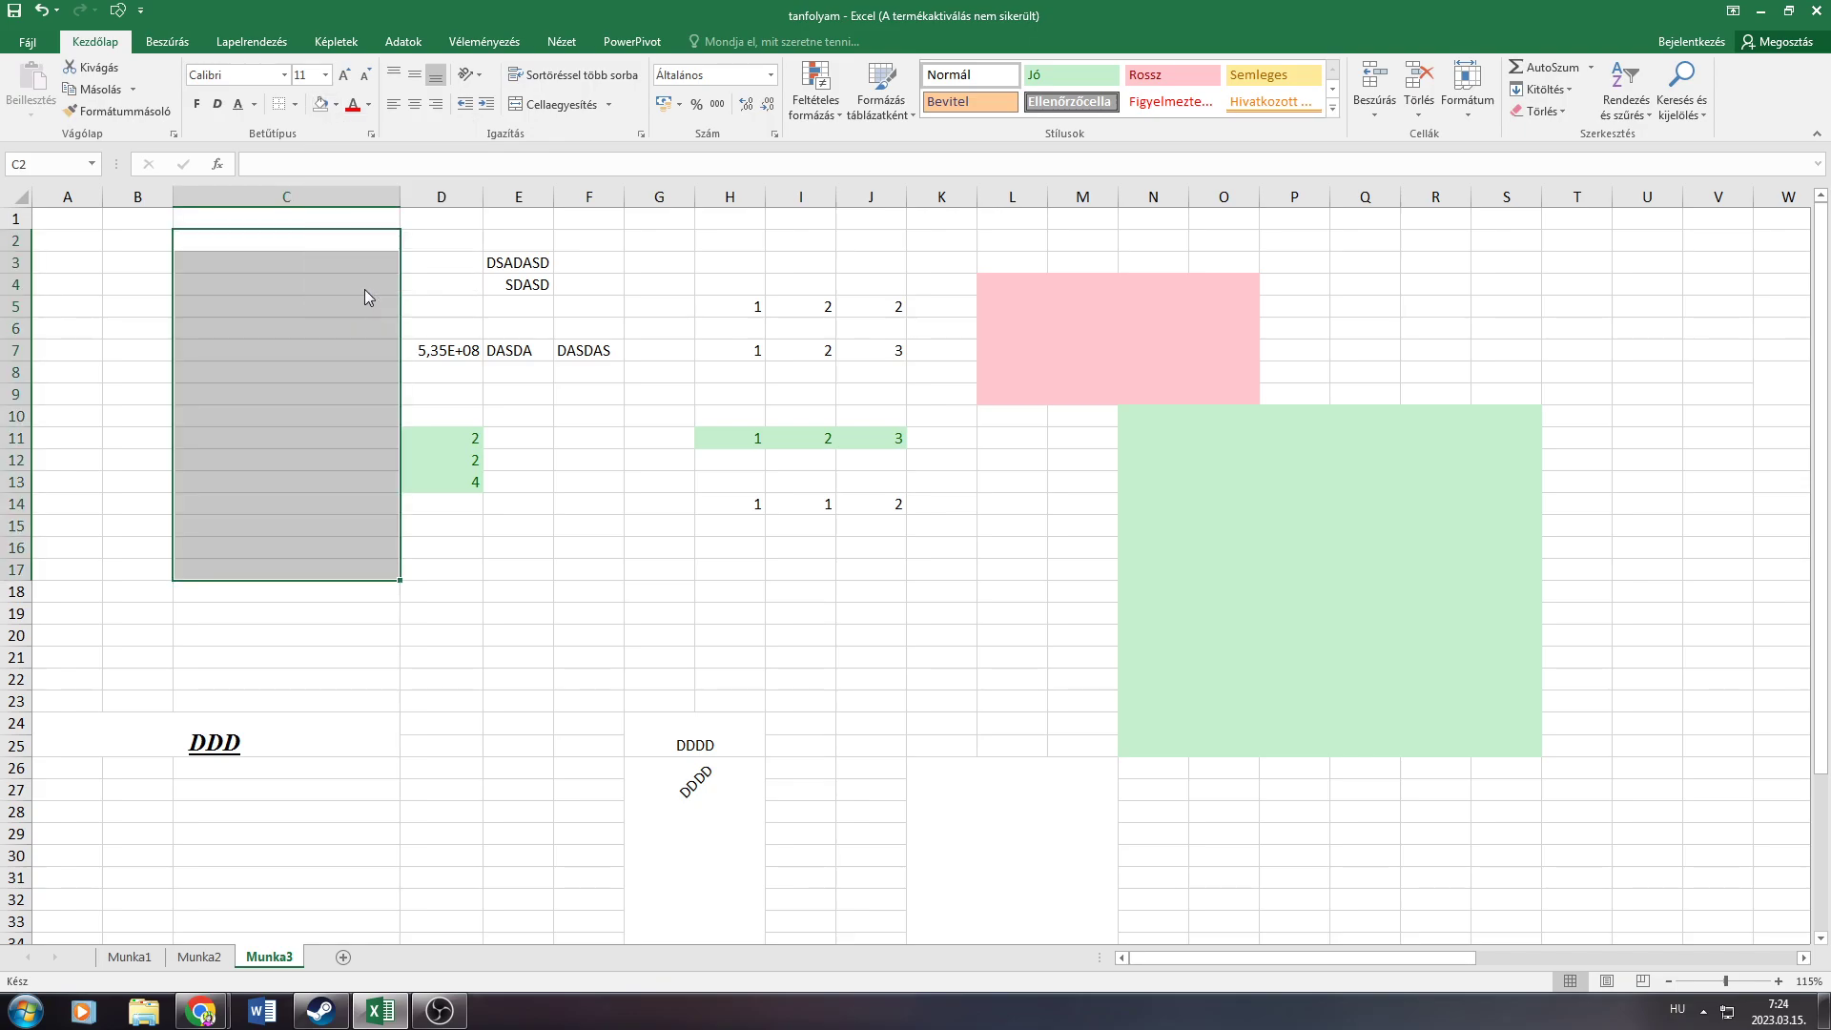
{"action": "left_click", "coordinate": [1162, 448]}
{"action": "left_click", "coordinate": [1129, 478]}
{"action": "left_click", "coordinate": [1152, 357]}
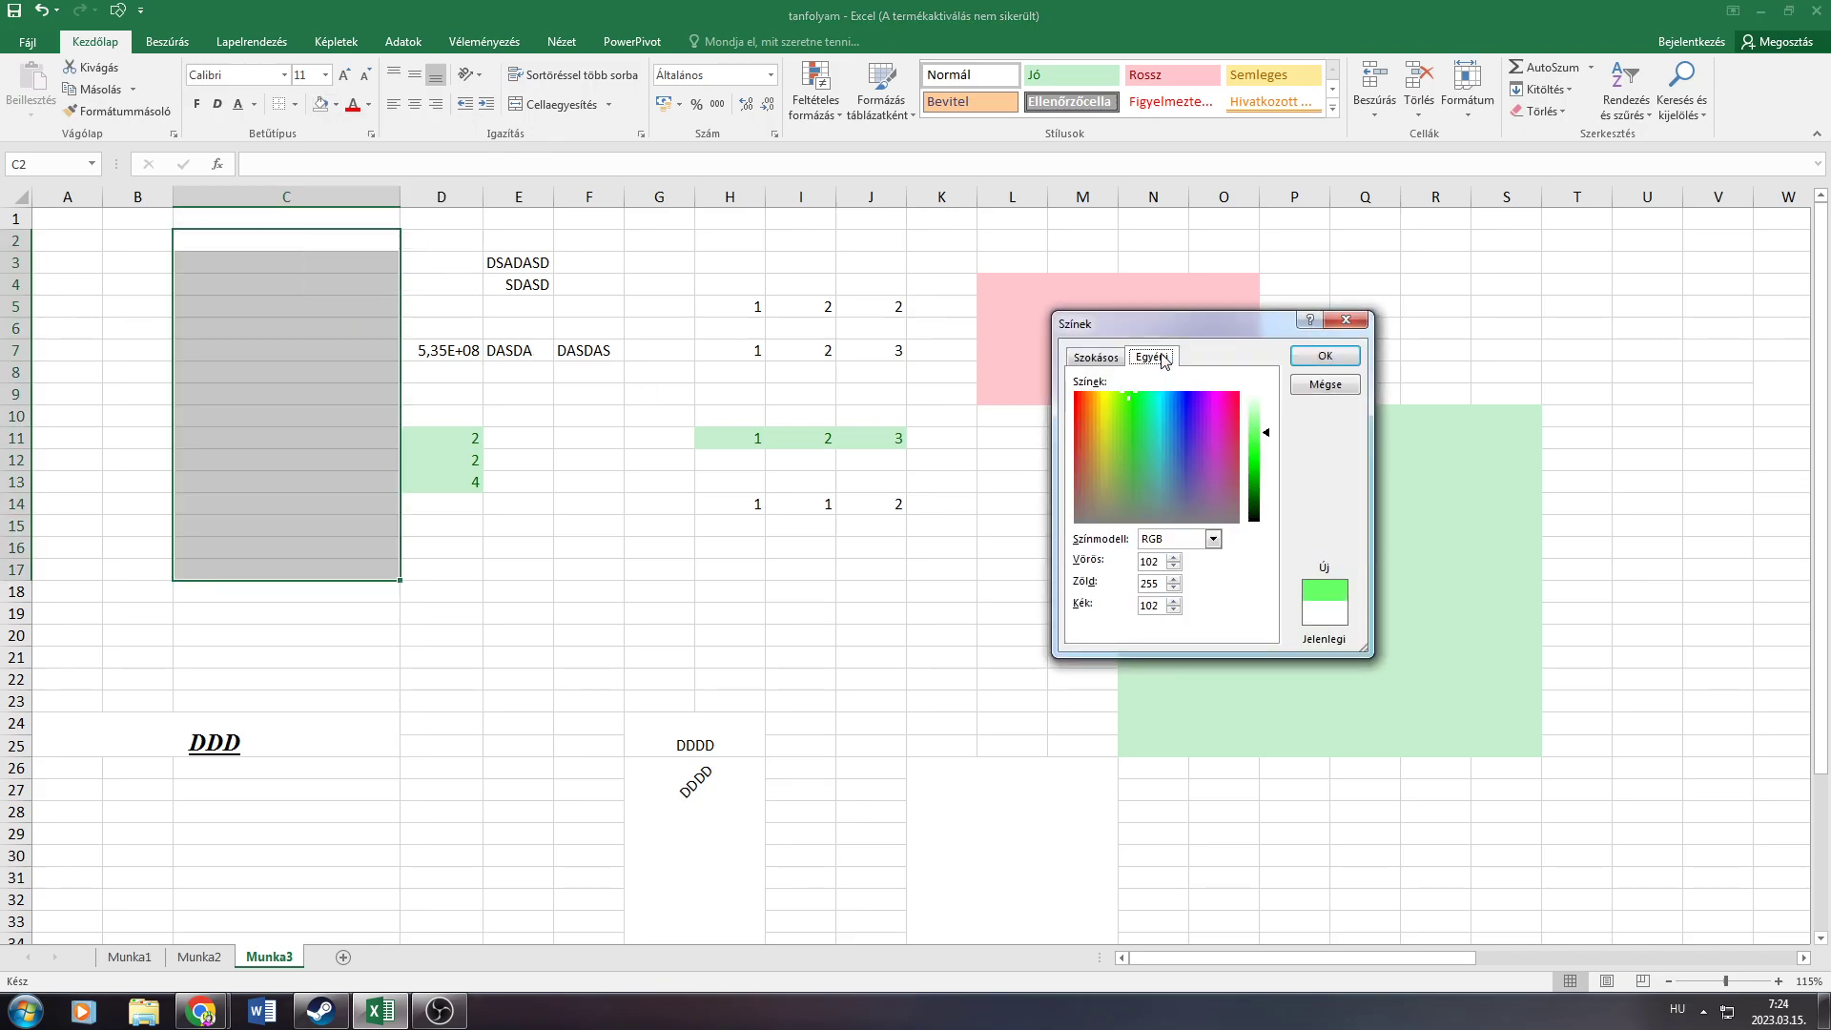
{"action": "left_click", "coordinate": [1164, 432]}
{"action": "left_click", "coordinate": [1106, 421]}
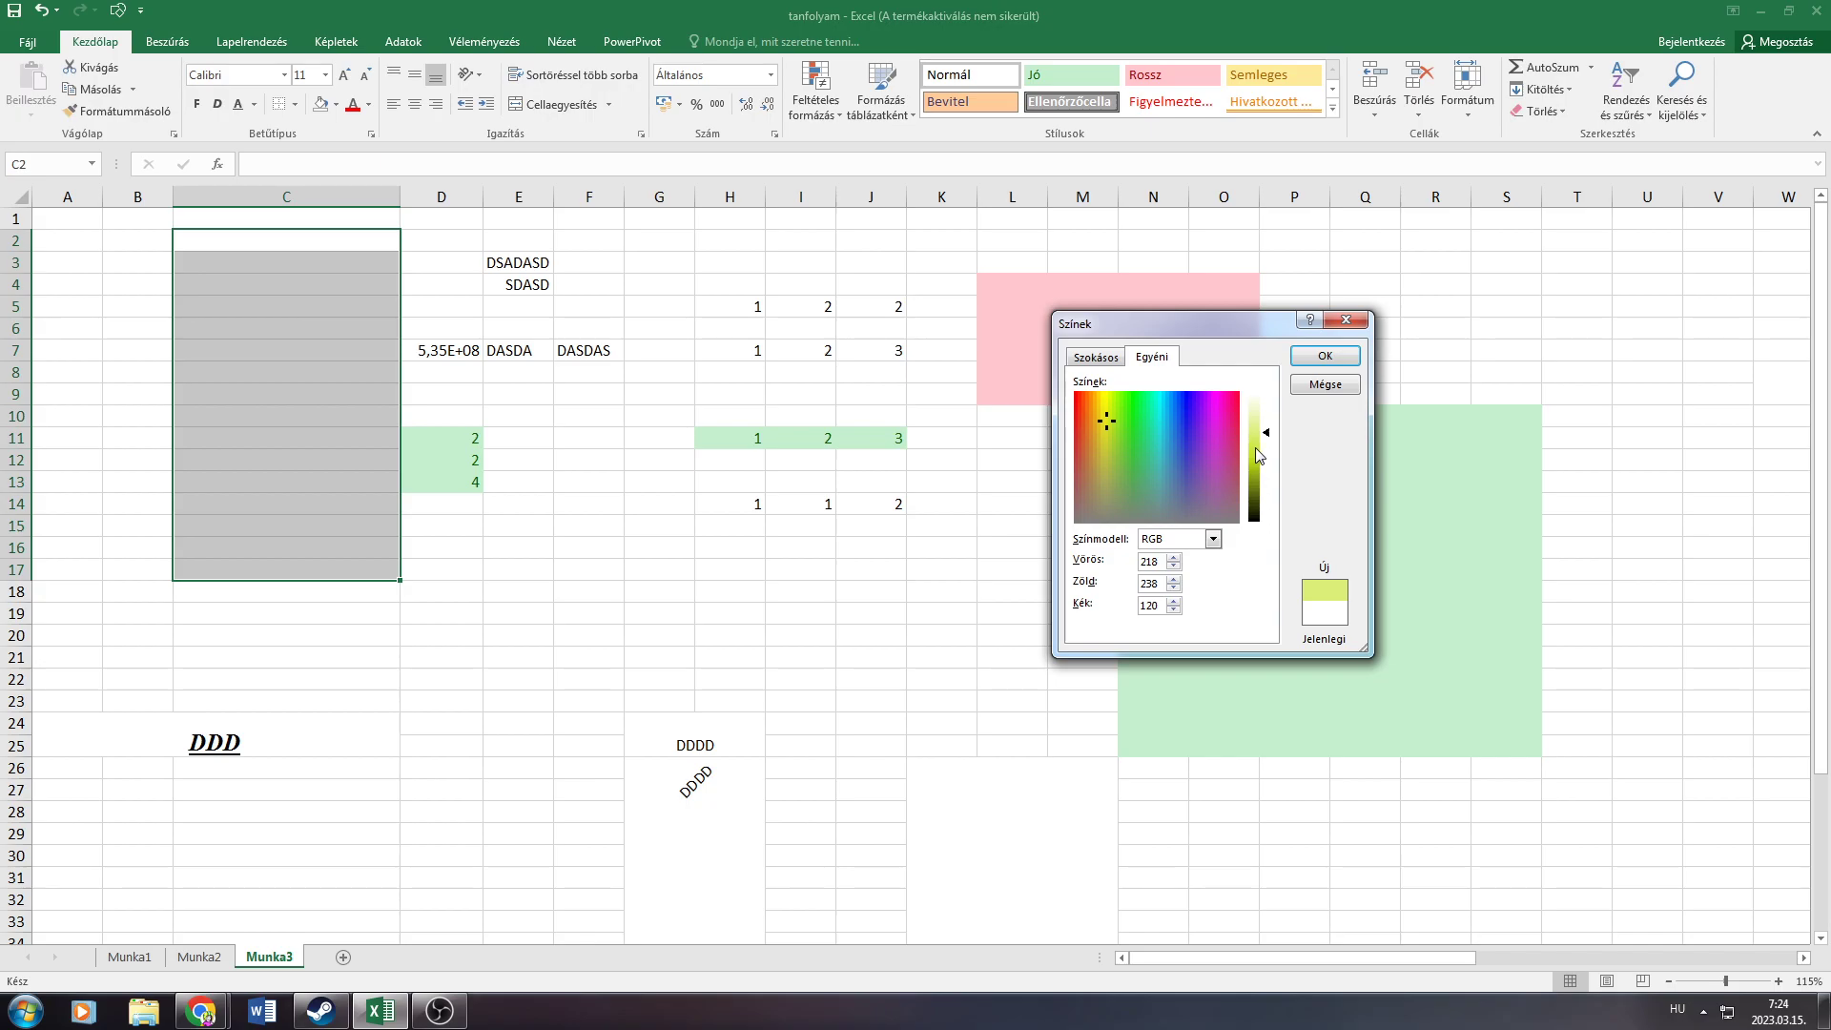
{"action": "left_click_drag", "start_coordinate": [1257, 455], "coordinate": [1263, 483]}
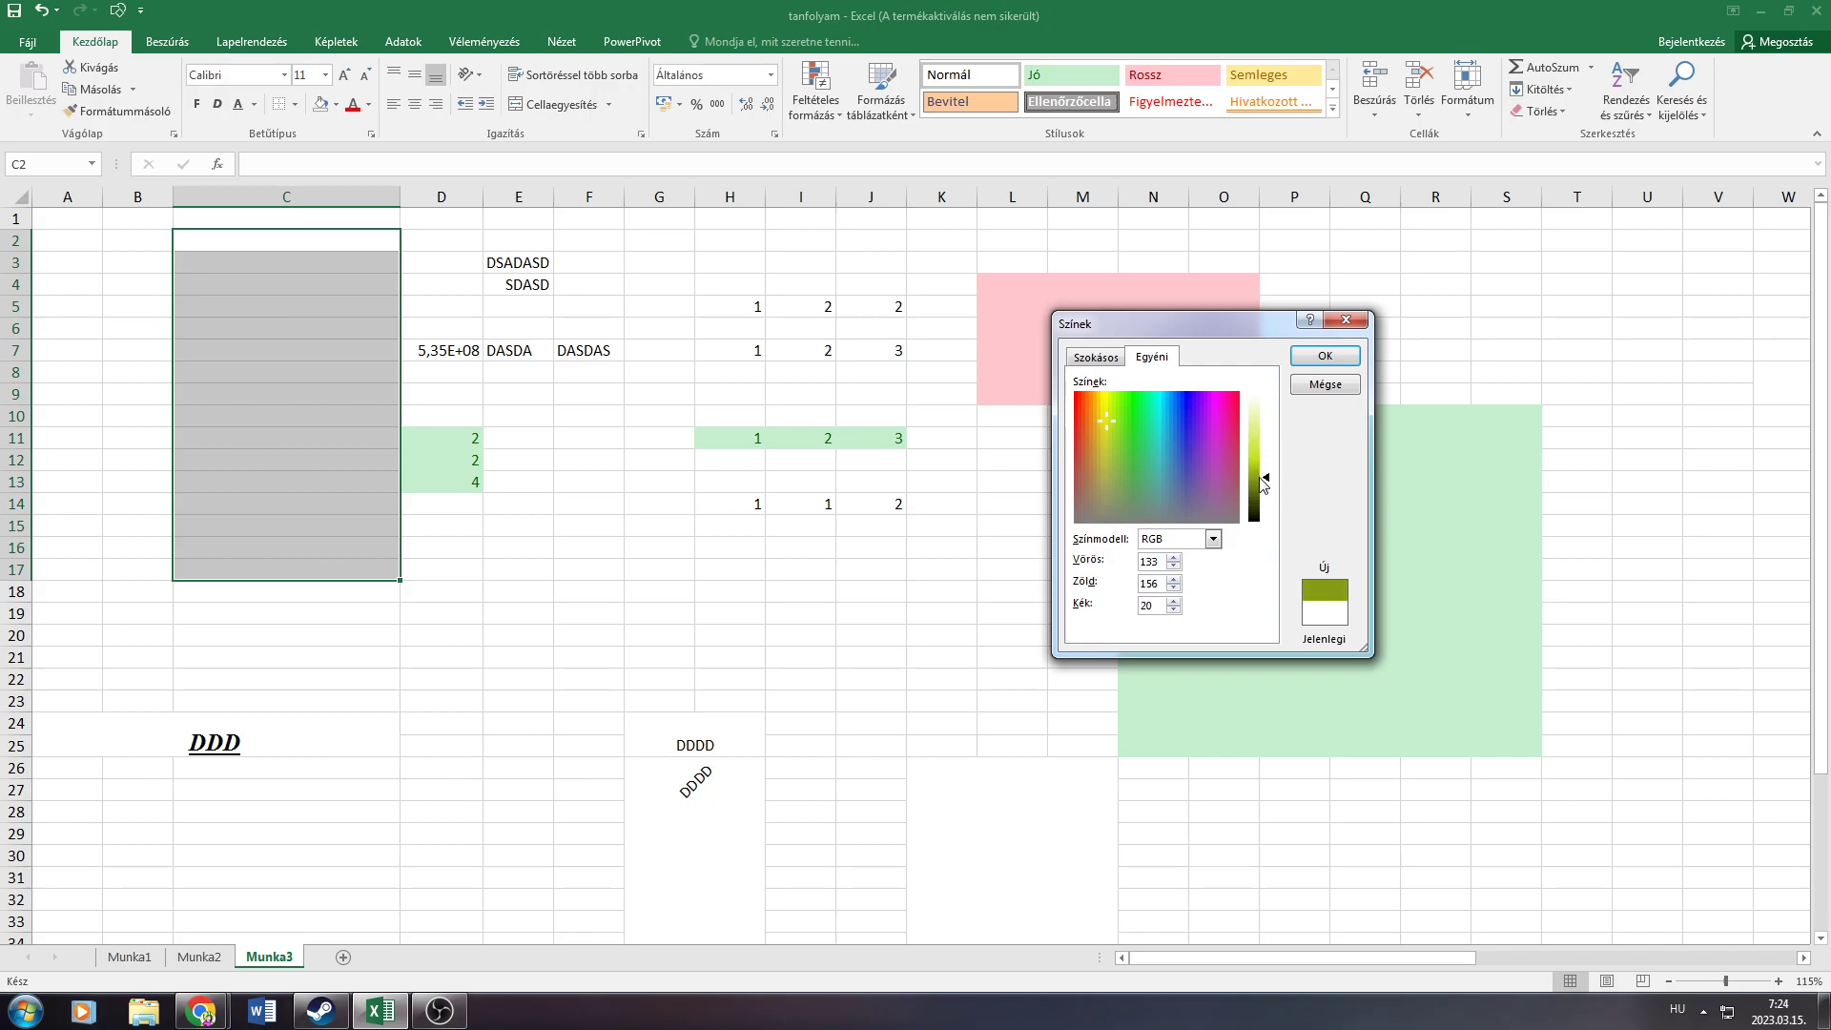
{"action": "left_click", "coordinate": [1311, 354]}
{"action": "left_click_drag", "start_coordinate": [429, 543], "coordinate": [734, 748]}
Set cell C4's font colour to orange
{"action": "left_click", "coordinate": [286, 284]}
{"action": "left_click", "coordinate": [370, 105]}
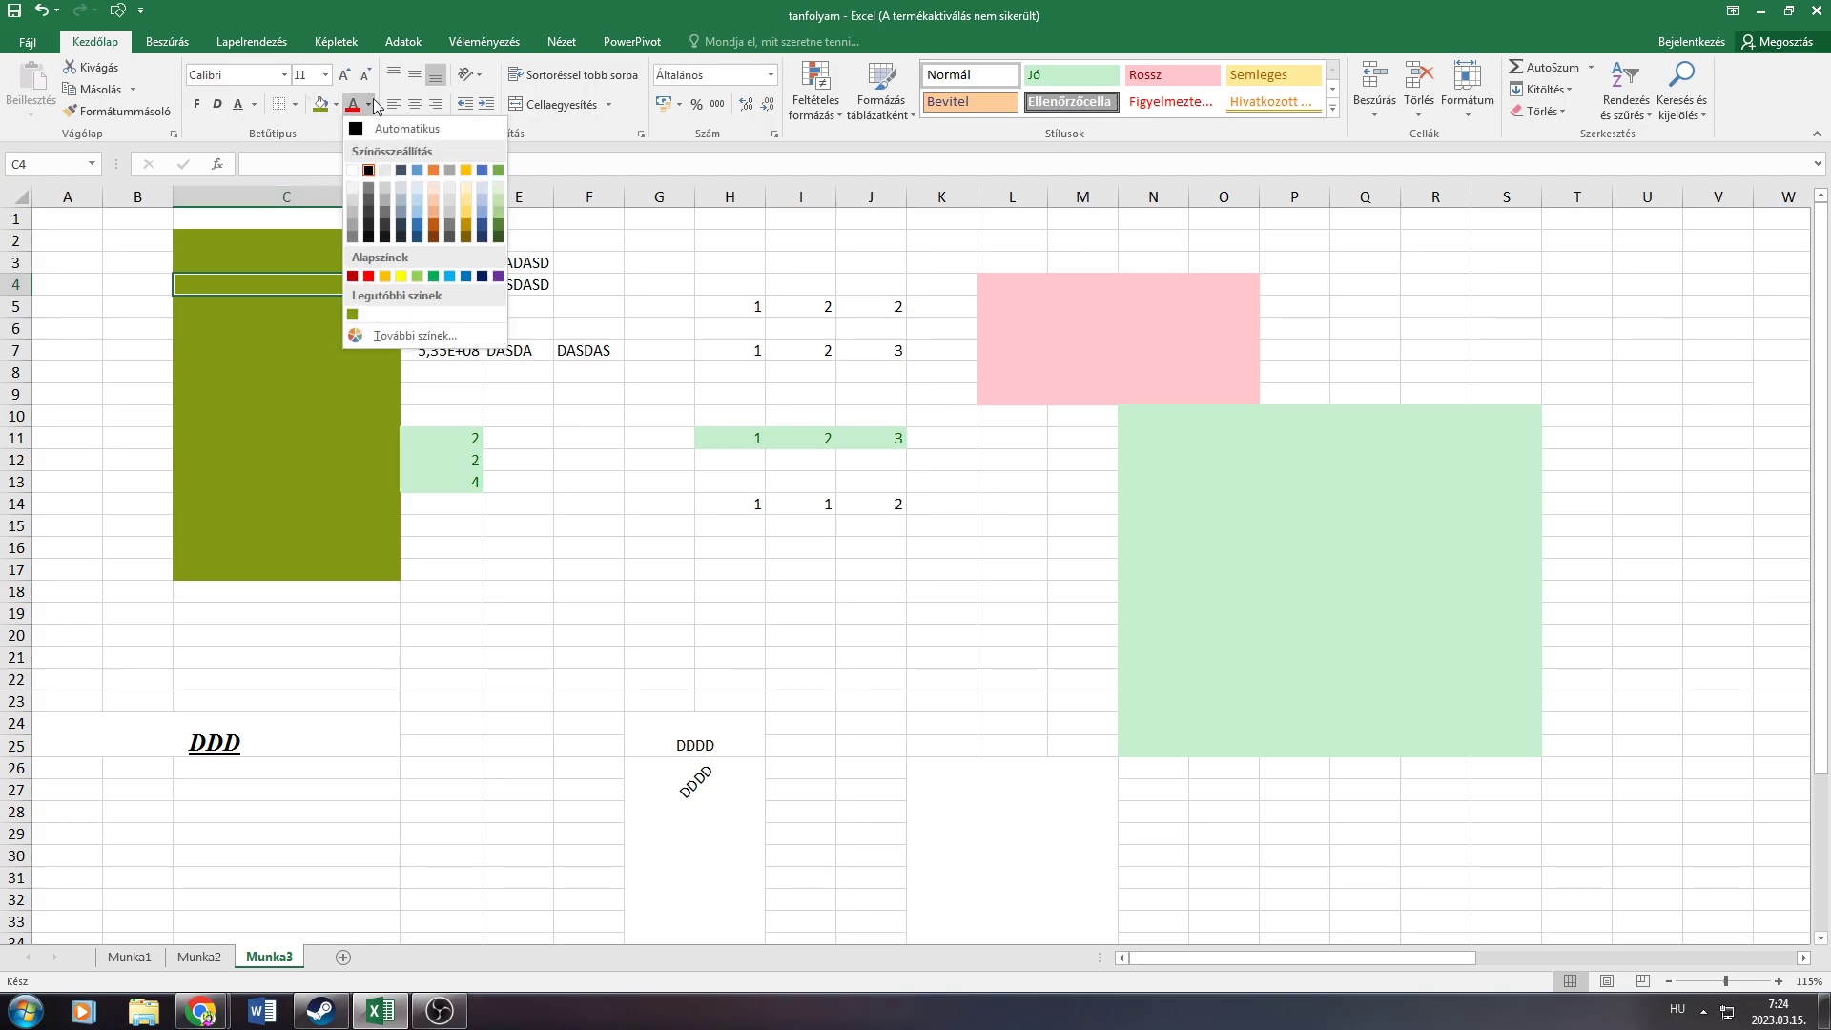
{"action": "left_click", "coordinate": [293, 342]}
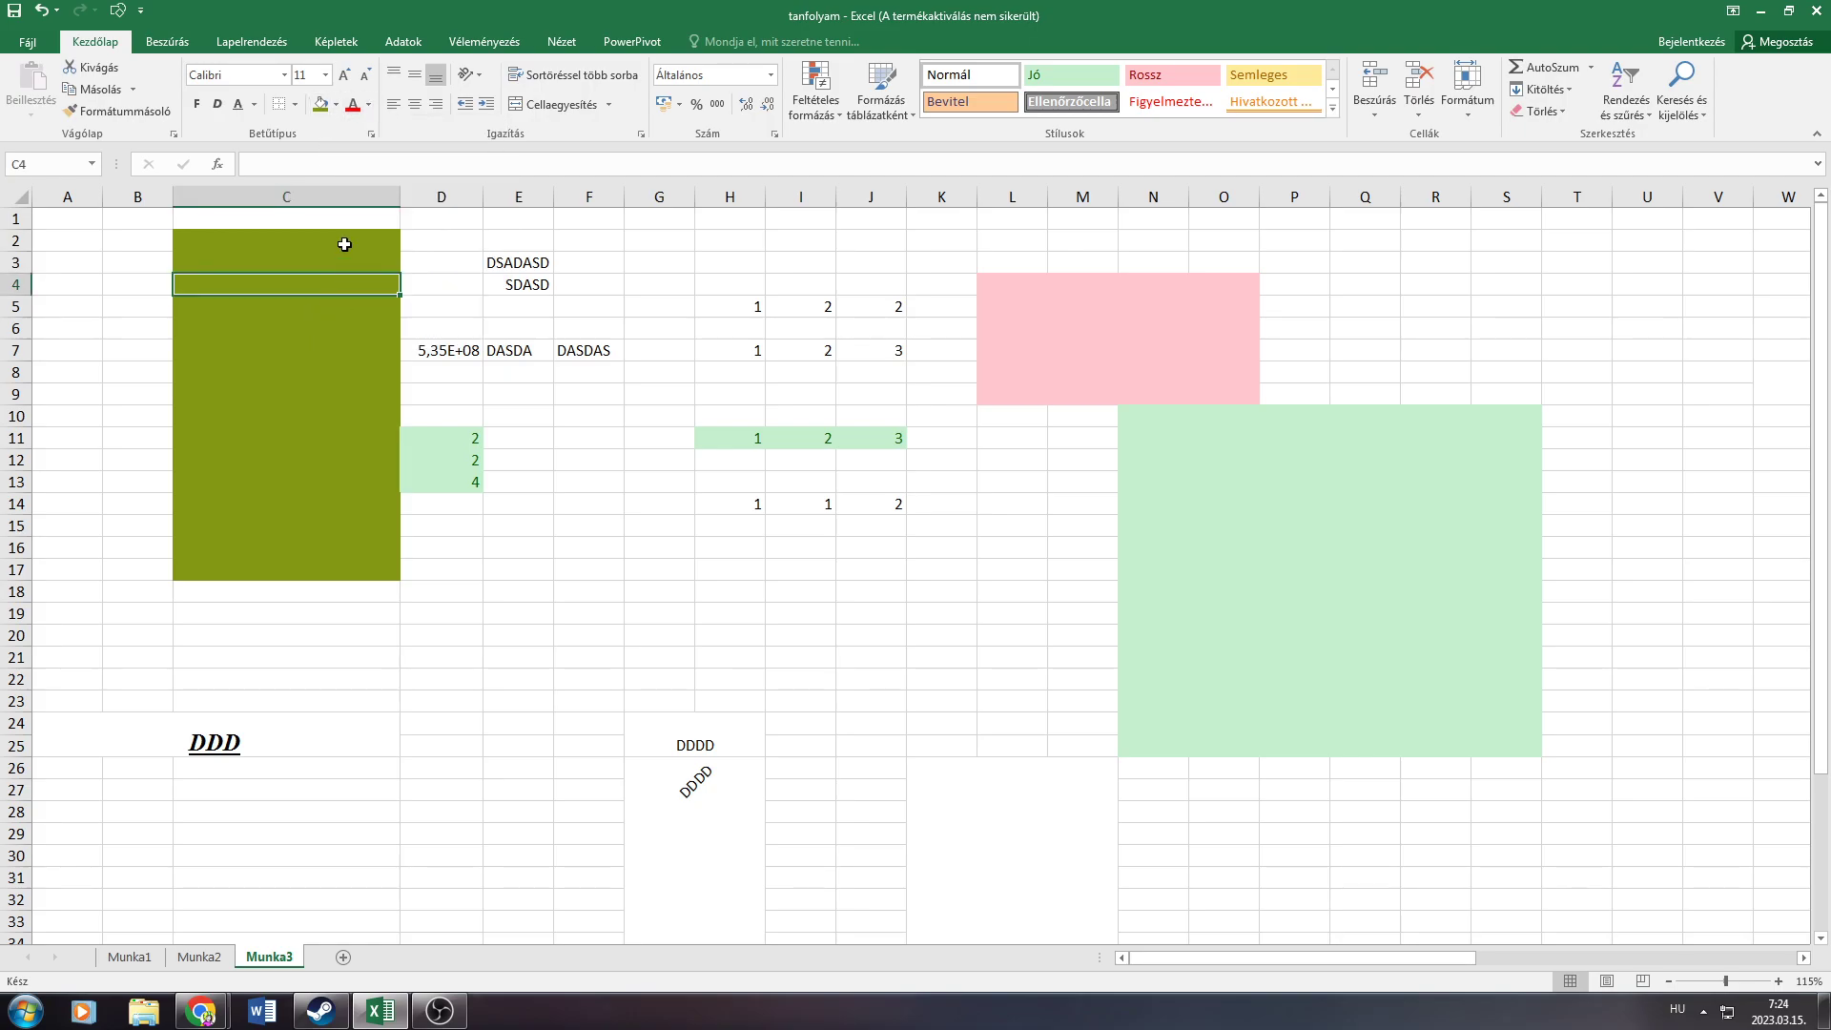
{"action": "left_click", "coordinate": [369, 105]}
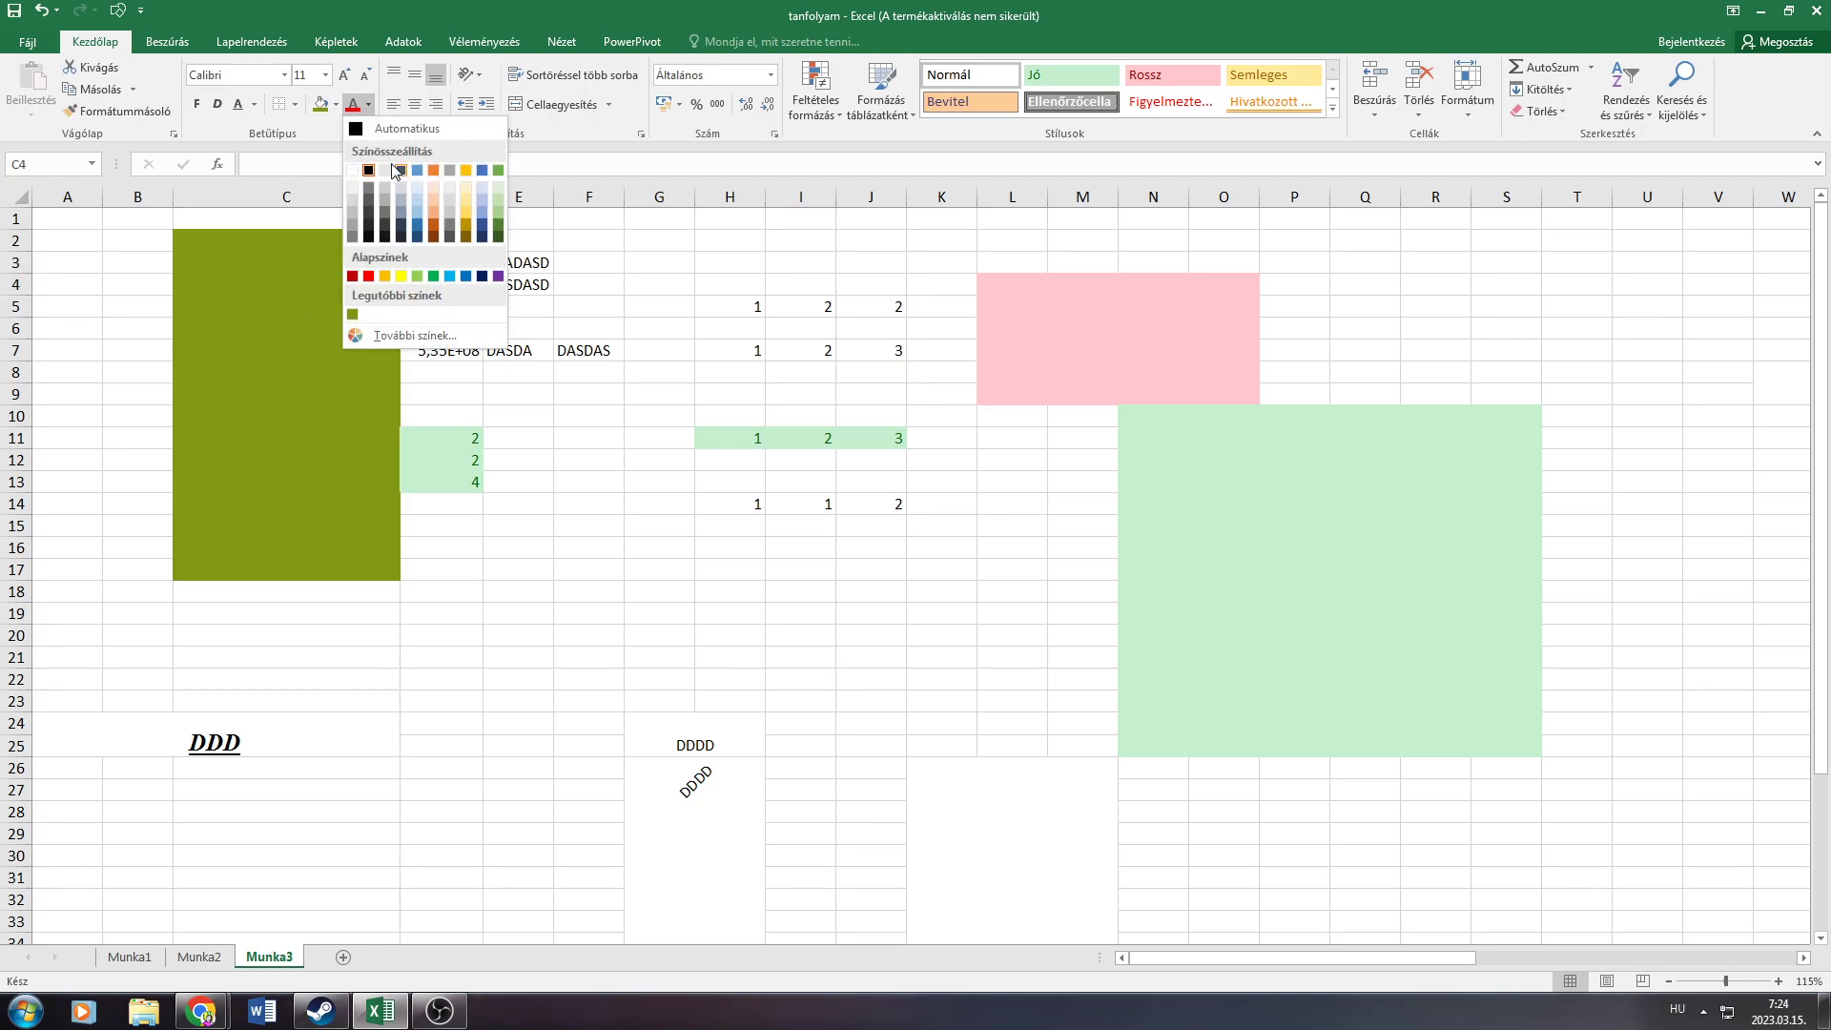
{"action": "left_click", "coordinate": [433, 209]}
Enter DFSDFSDFSDFSDF in C4 and make it bold
{"action": "type", "text": "DFSDFSDFSDFSDF"}
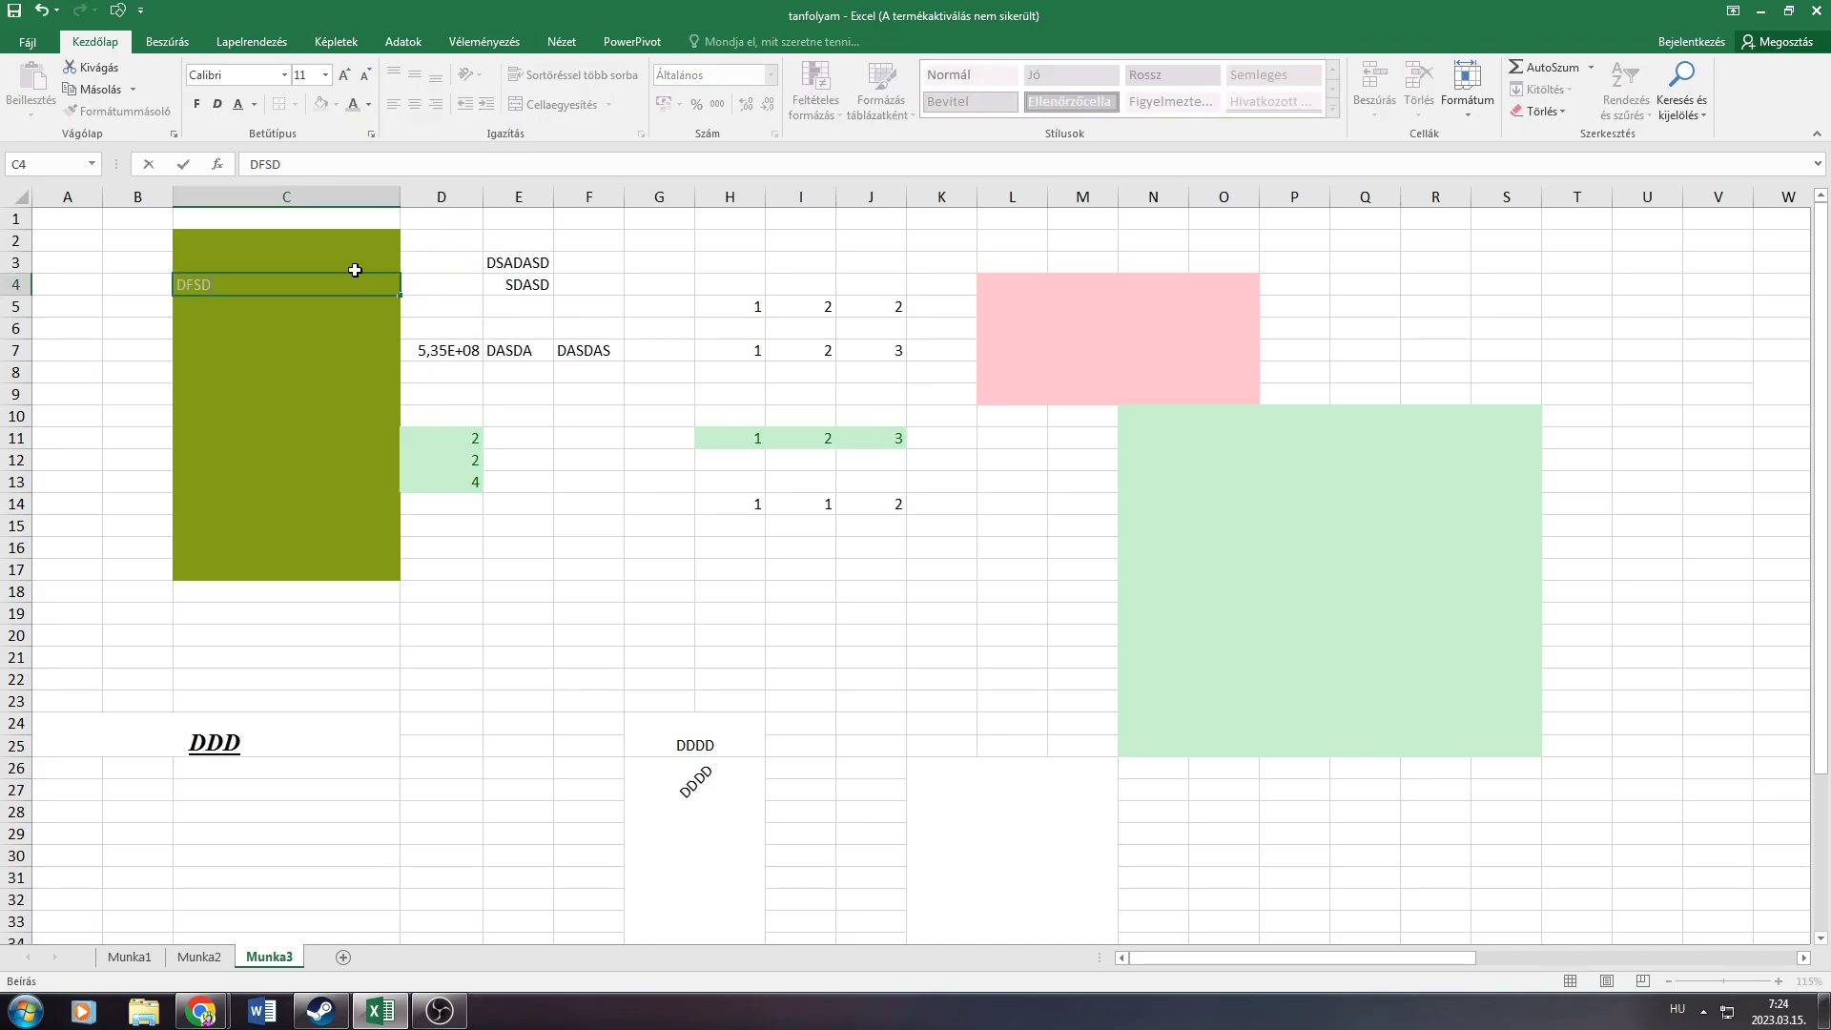
{"action": "left_click", "coordinate": [302, 346]}
{"action": "left_click", "coordinate": [278, 285]}
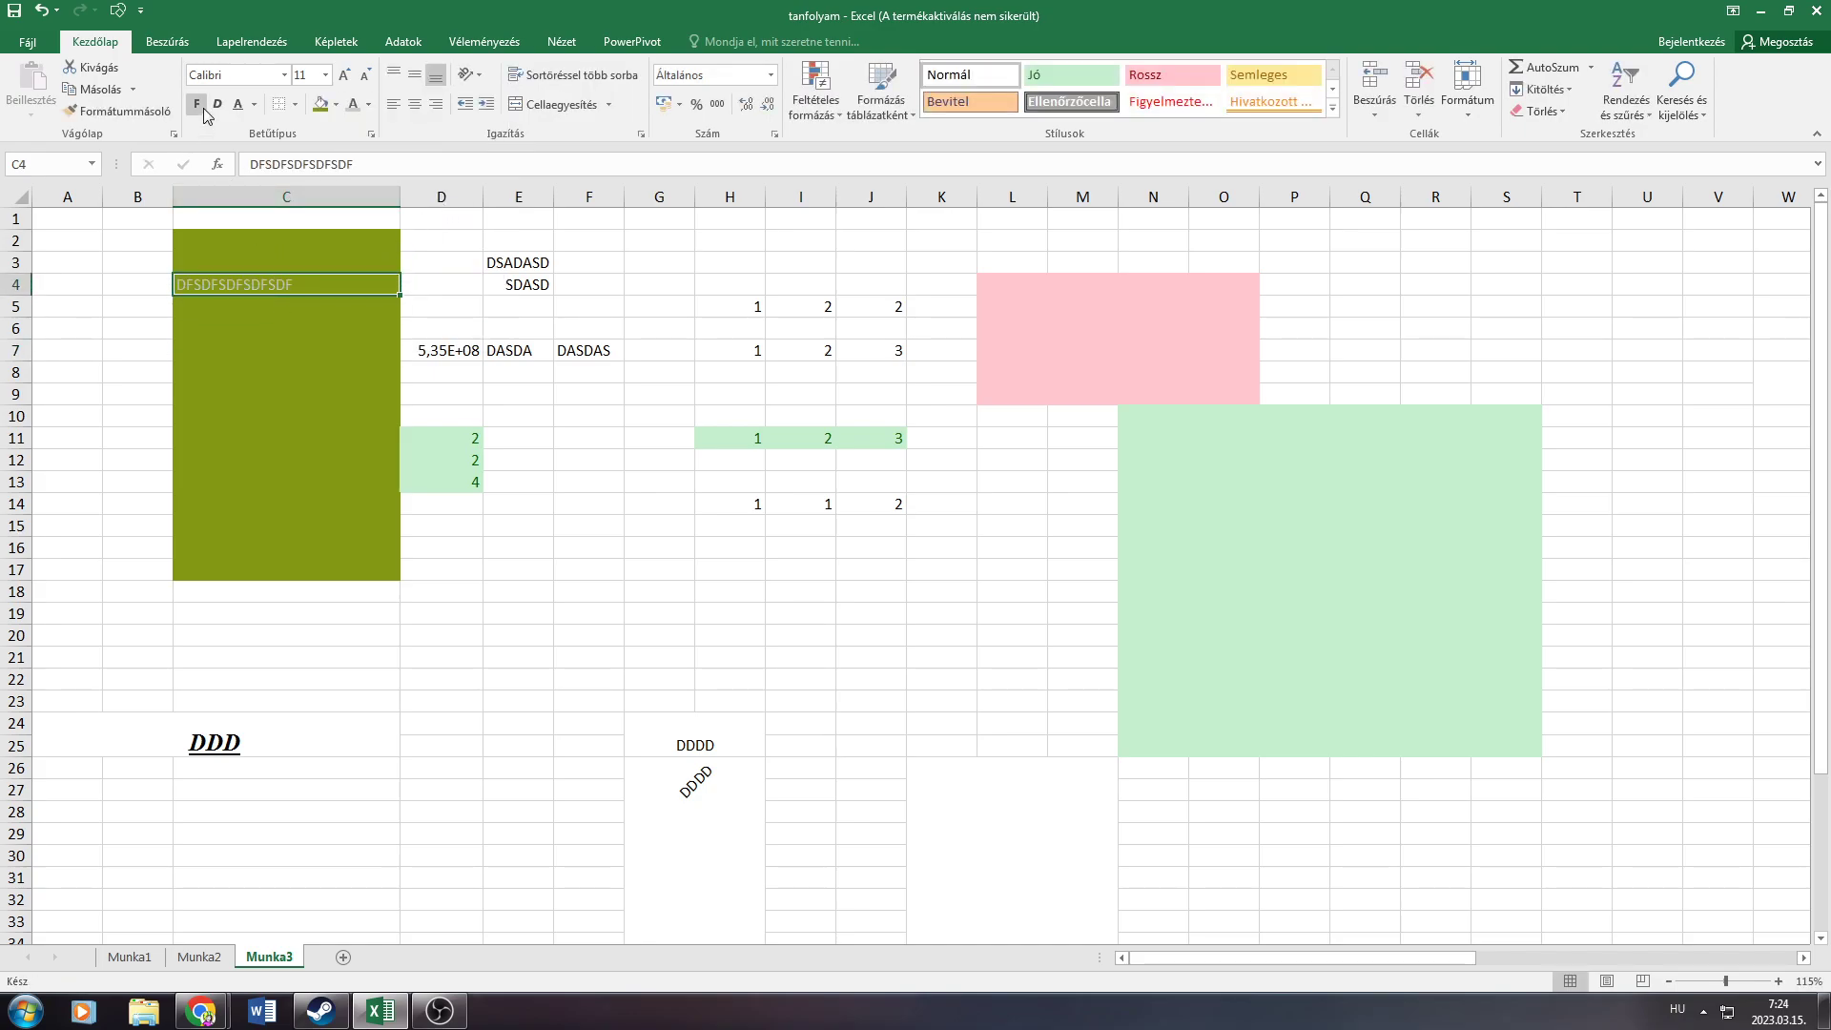
Give C2:C17 a thick outside border and C8:C10 all borders
{"action": "left_click_drag", "start_coordinate": [217, 238], "coordinate": [245, 571]}
{"action": "left_click", "coordinate": [297, 105]}
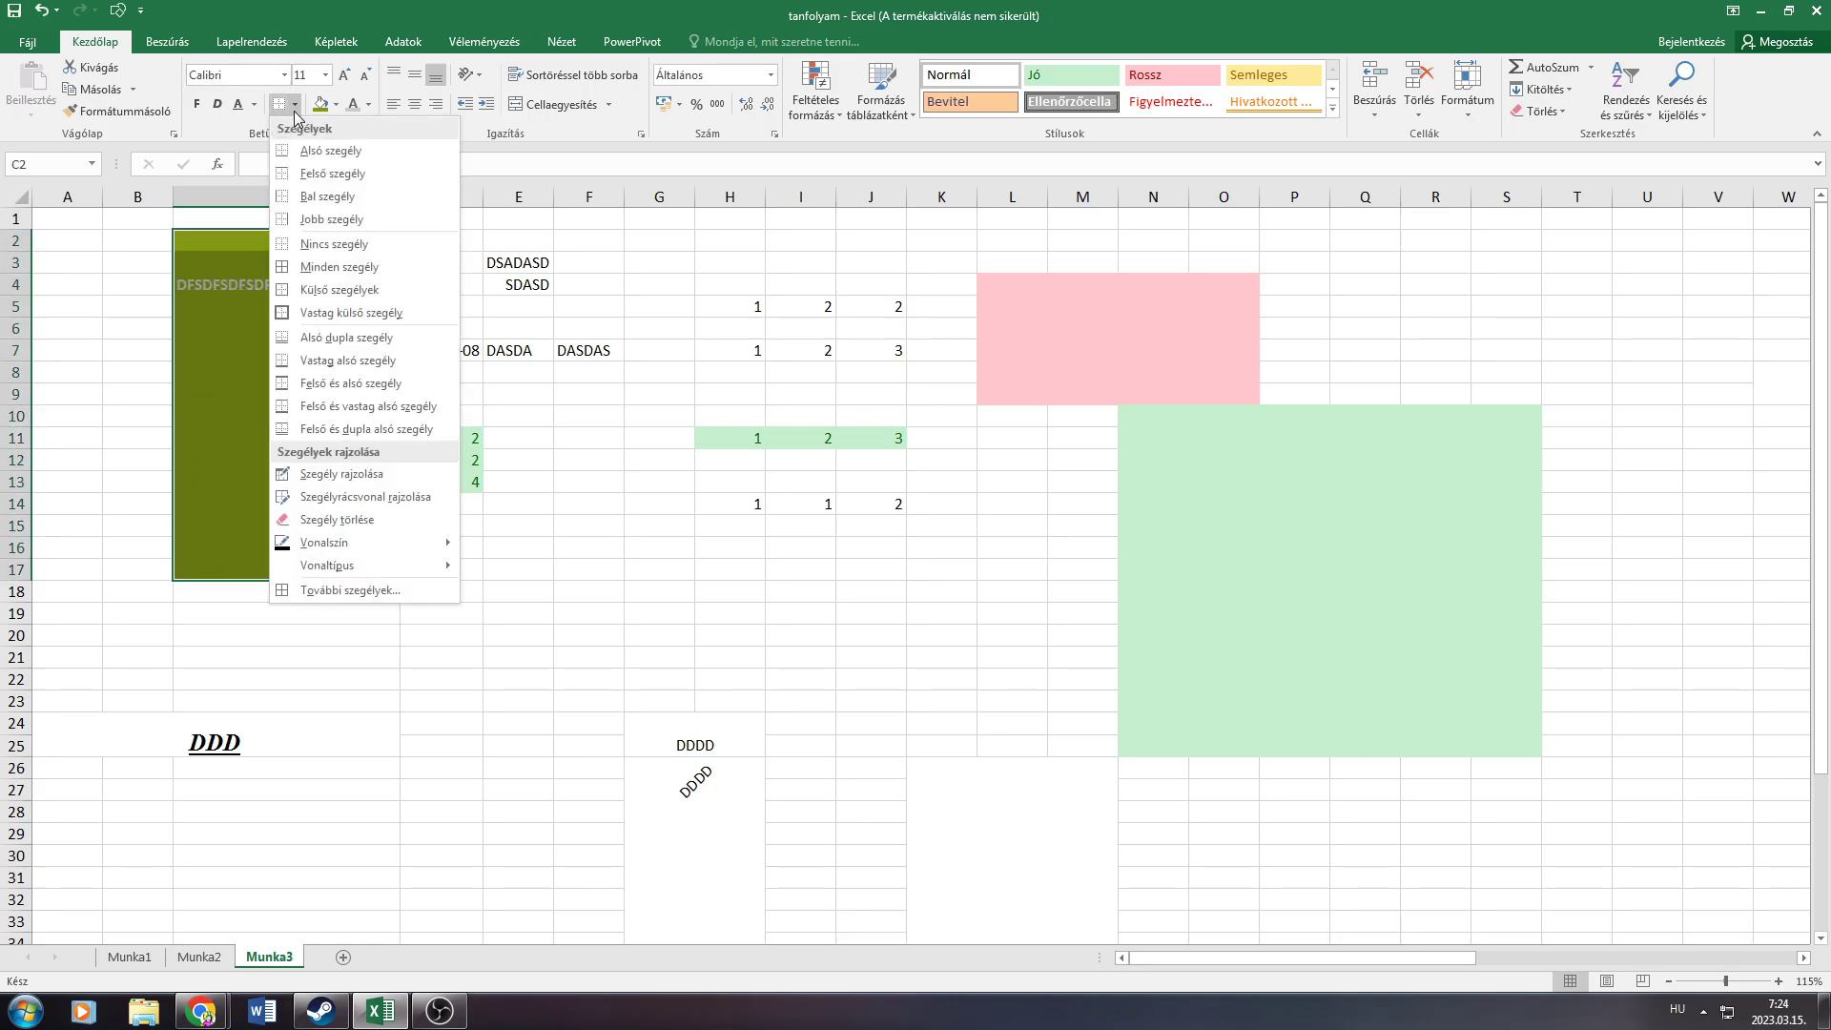
{"action": "left_click", "coordinate": [345, 317]}
{"action": "left_click_drag", "start_coordinate": [266, 372], "coordinate": [306, 415]}
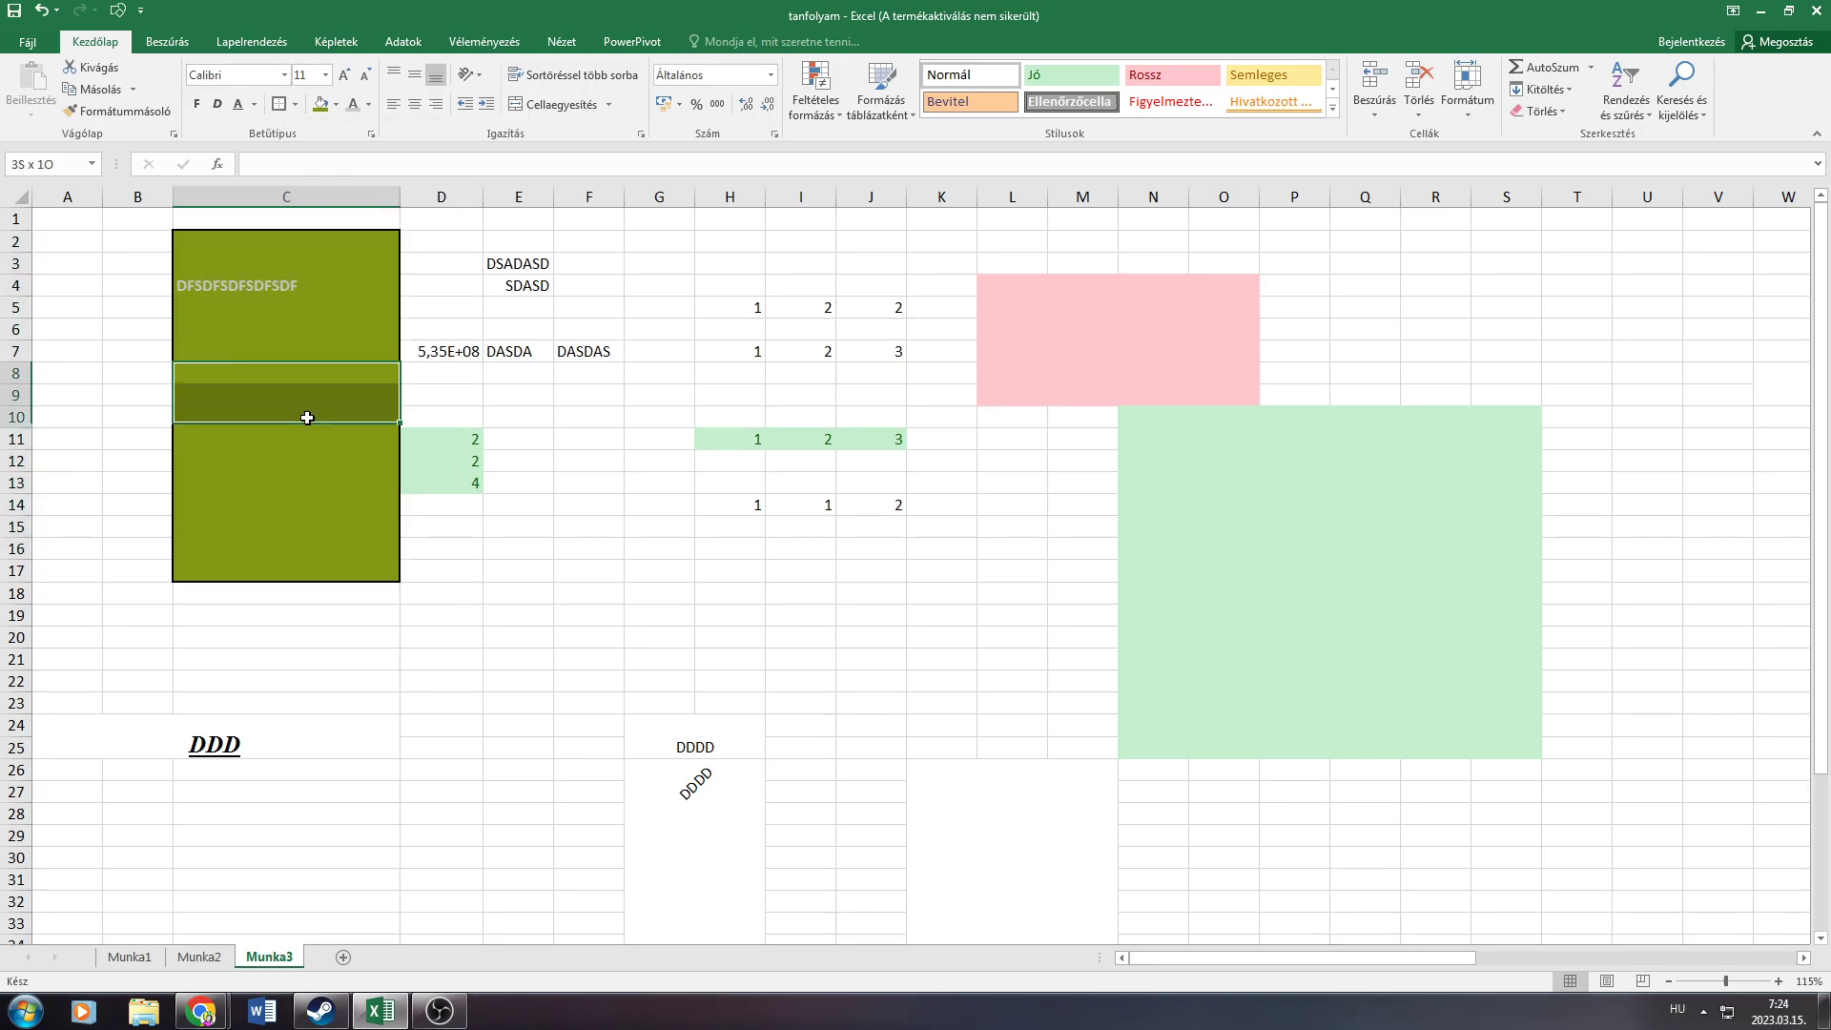
{"action": "left_click", "coordinate": [296, 105]}
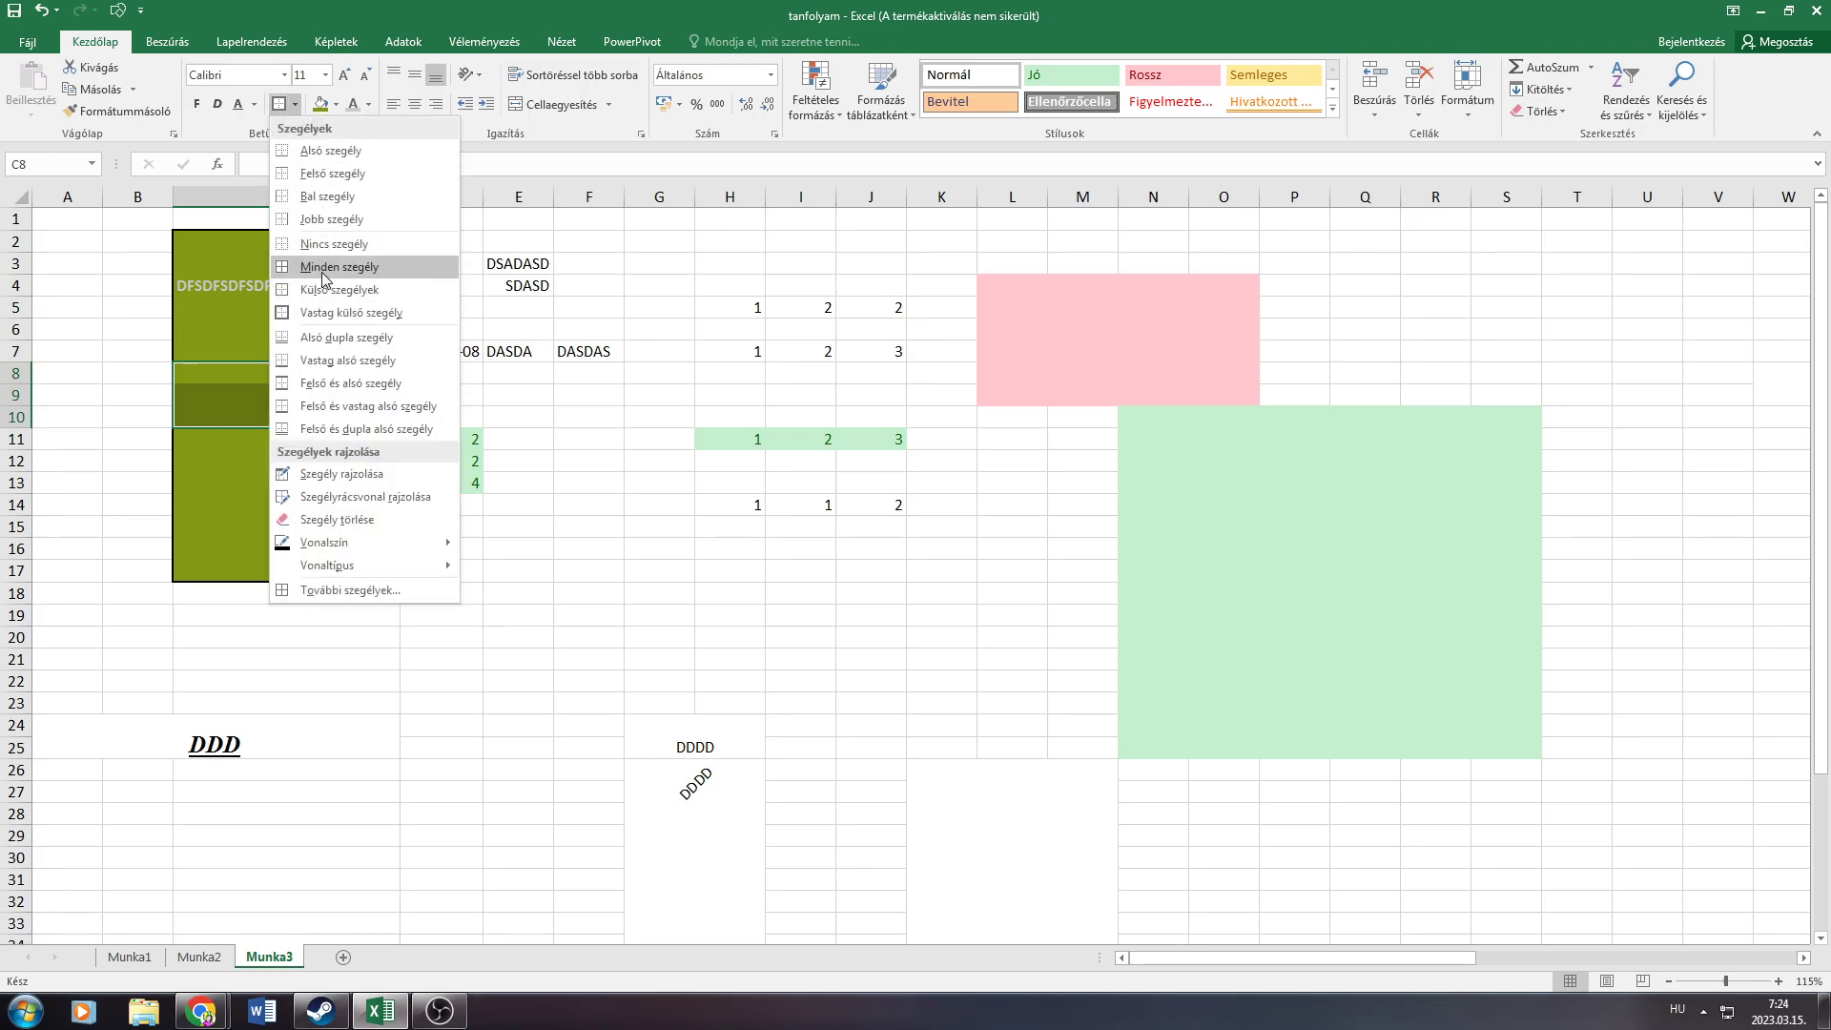
{"action": "left_click", "coordinate": [342, 270]}
Reselect parts of the olive block and review border options without further changes
{"action": "left_click", "coordinate": [291, 504]}
{"action": "left_click", "coordinate": [258, 483]}
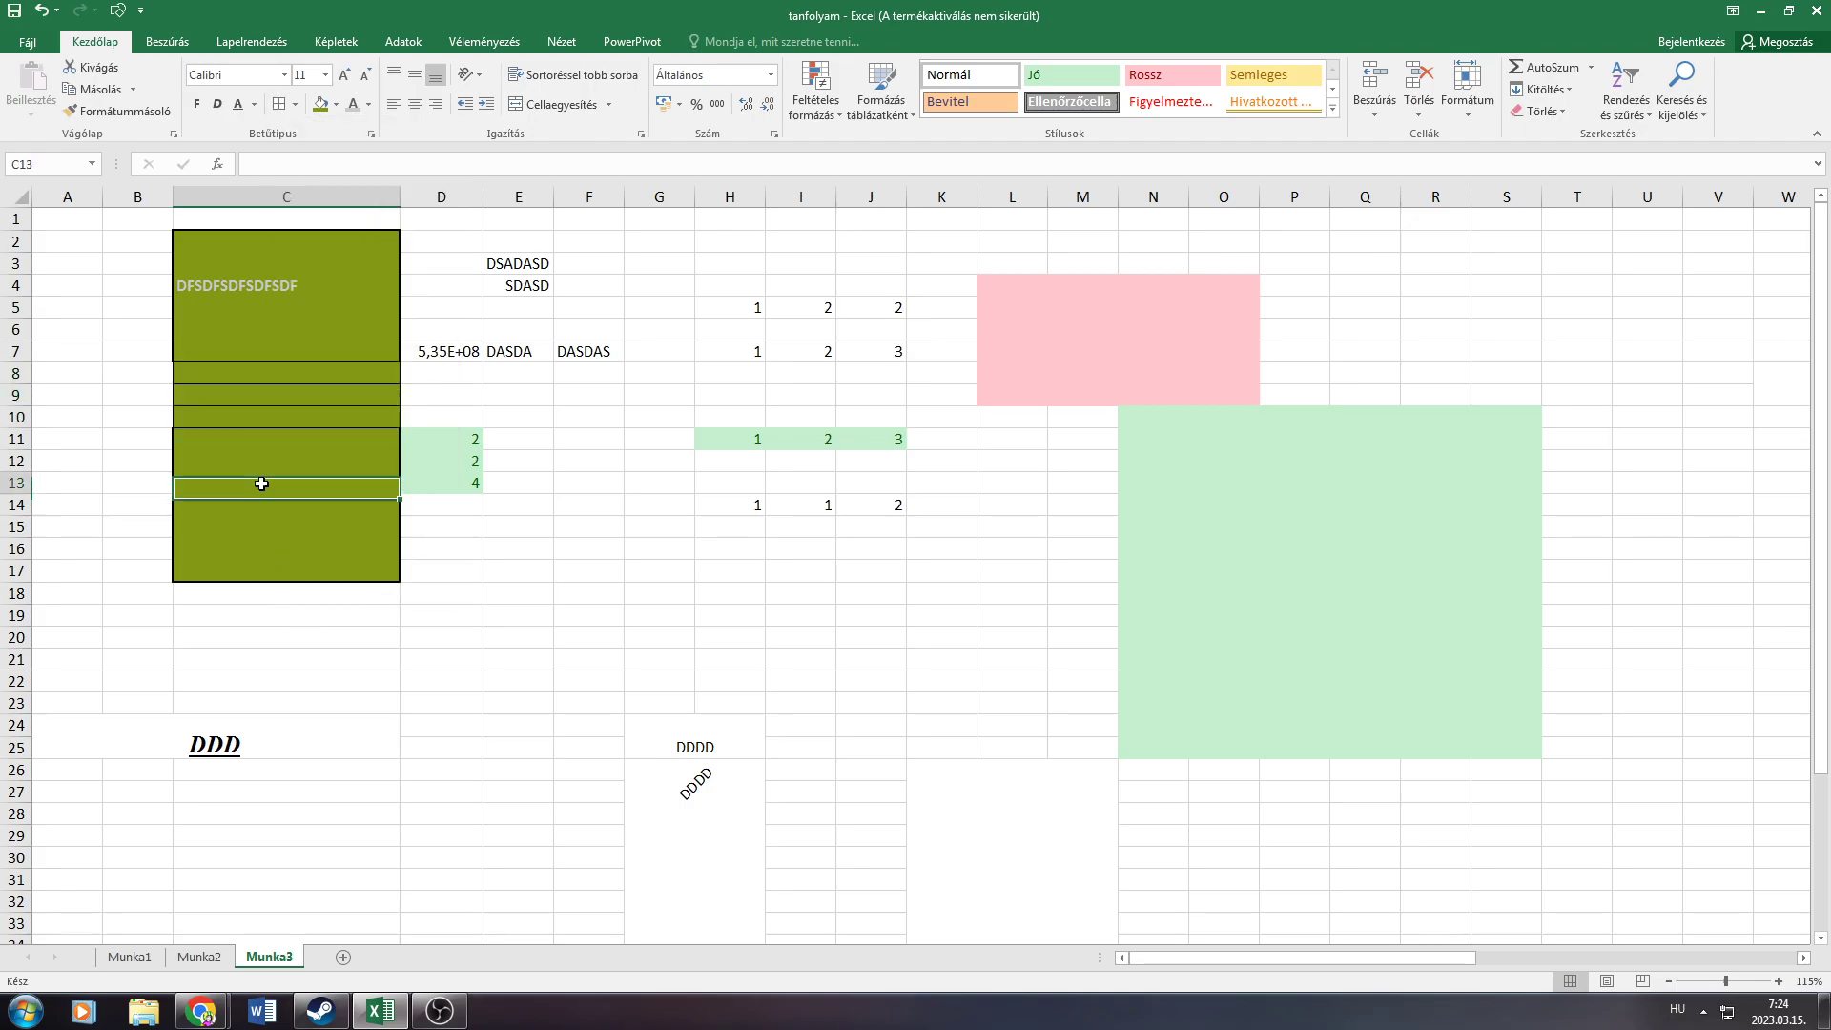
{"action": "mouse_move", "coordinate": [191, 368]}
{"action": "left_mouse_down"}
{"action": "mouse_move", "coordinate": [206, 417]}
{"action": "mouse_move", "coordinate": [199, 380]}
{"action": "left_mouse_up"}
{"action": "left_click_drag", "start_coordinate": [194, 241], "coordinate": [315, 570]}
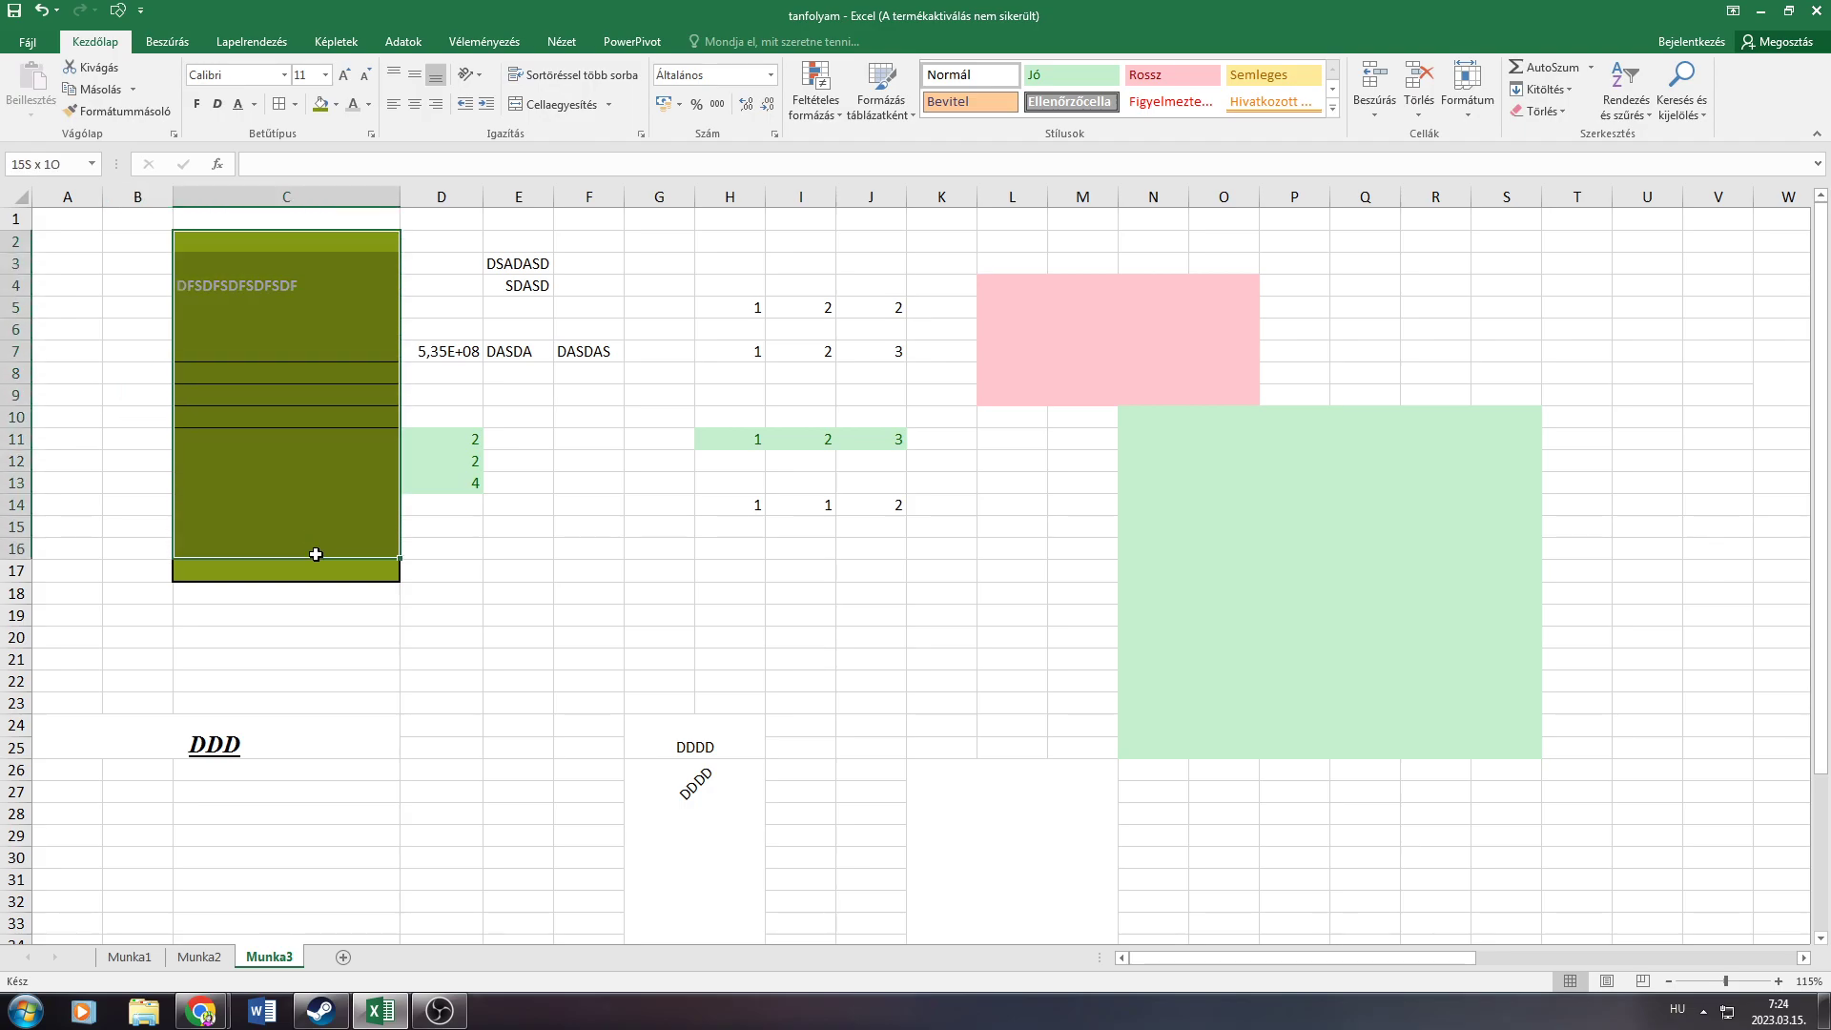
{"action": "left_click", "coordinate": [296, 104]}
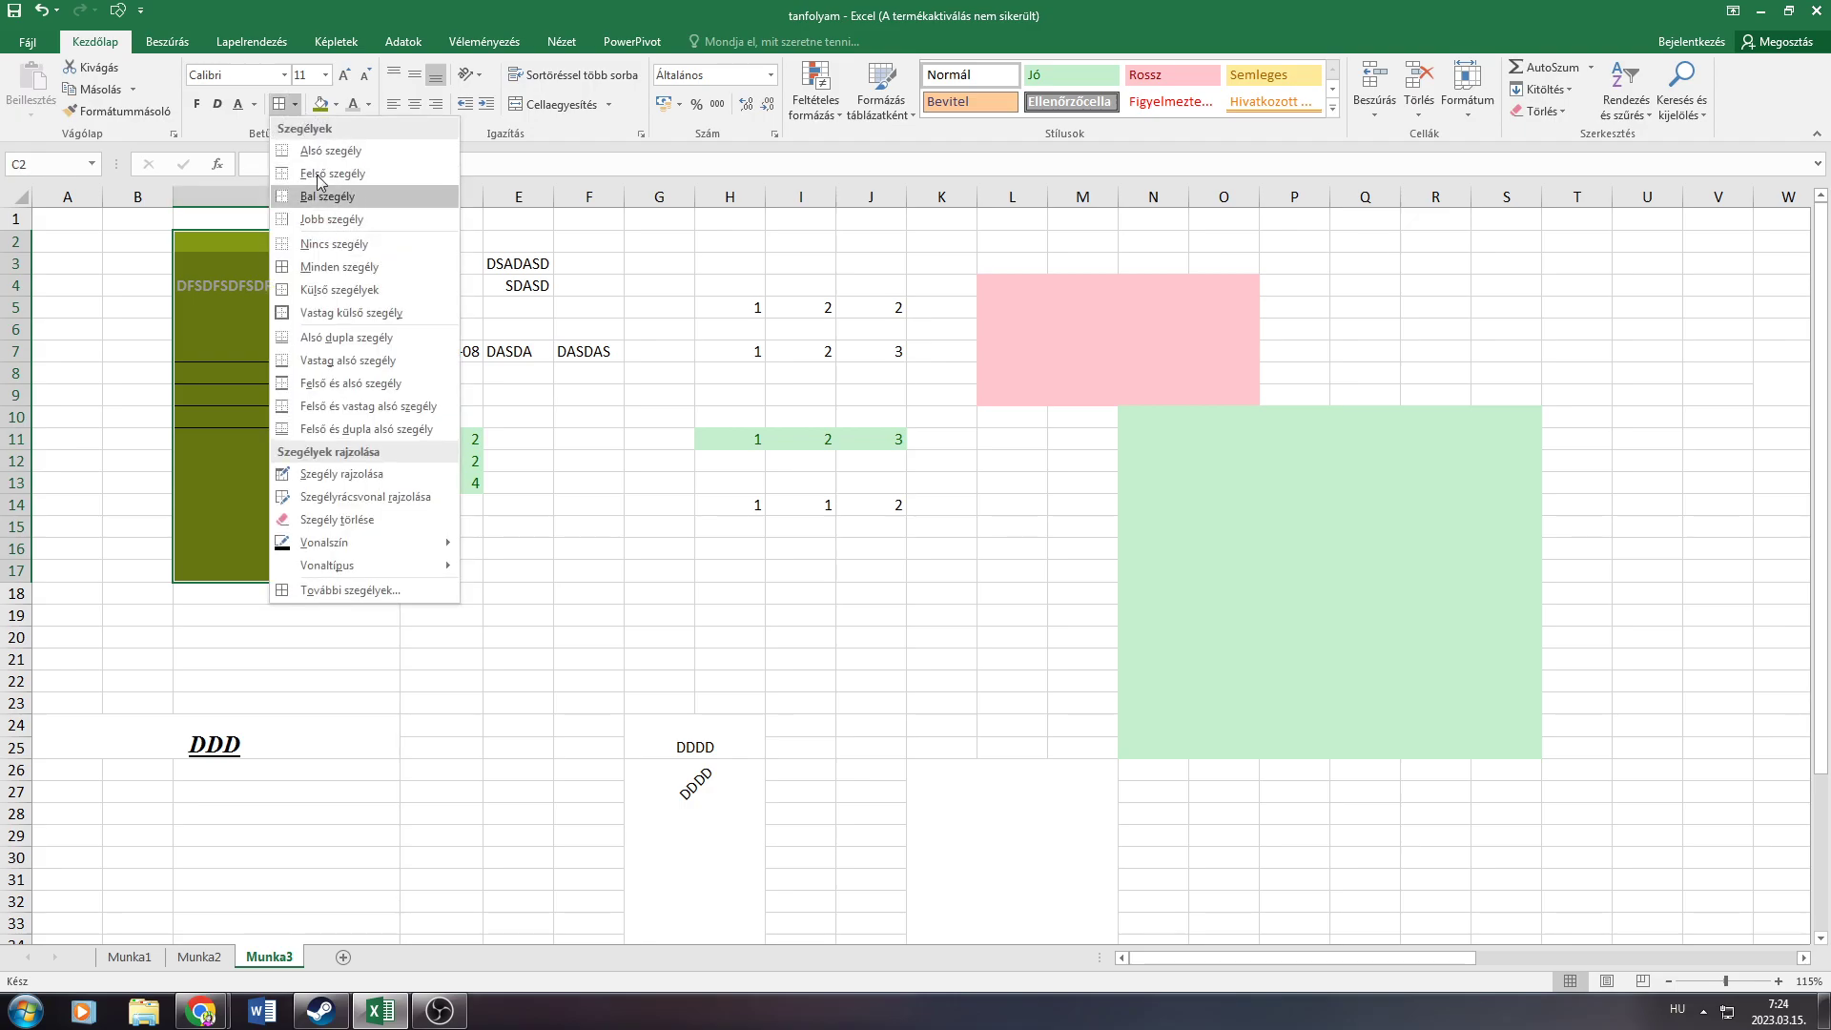
{"action": "left_click", "coordinate": [315, 195]}
{"action": "left_click", "coordinate": [217, 485]}
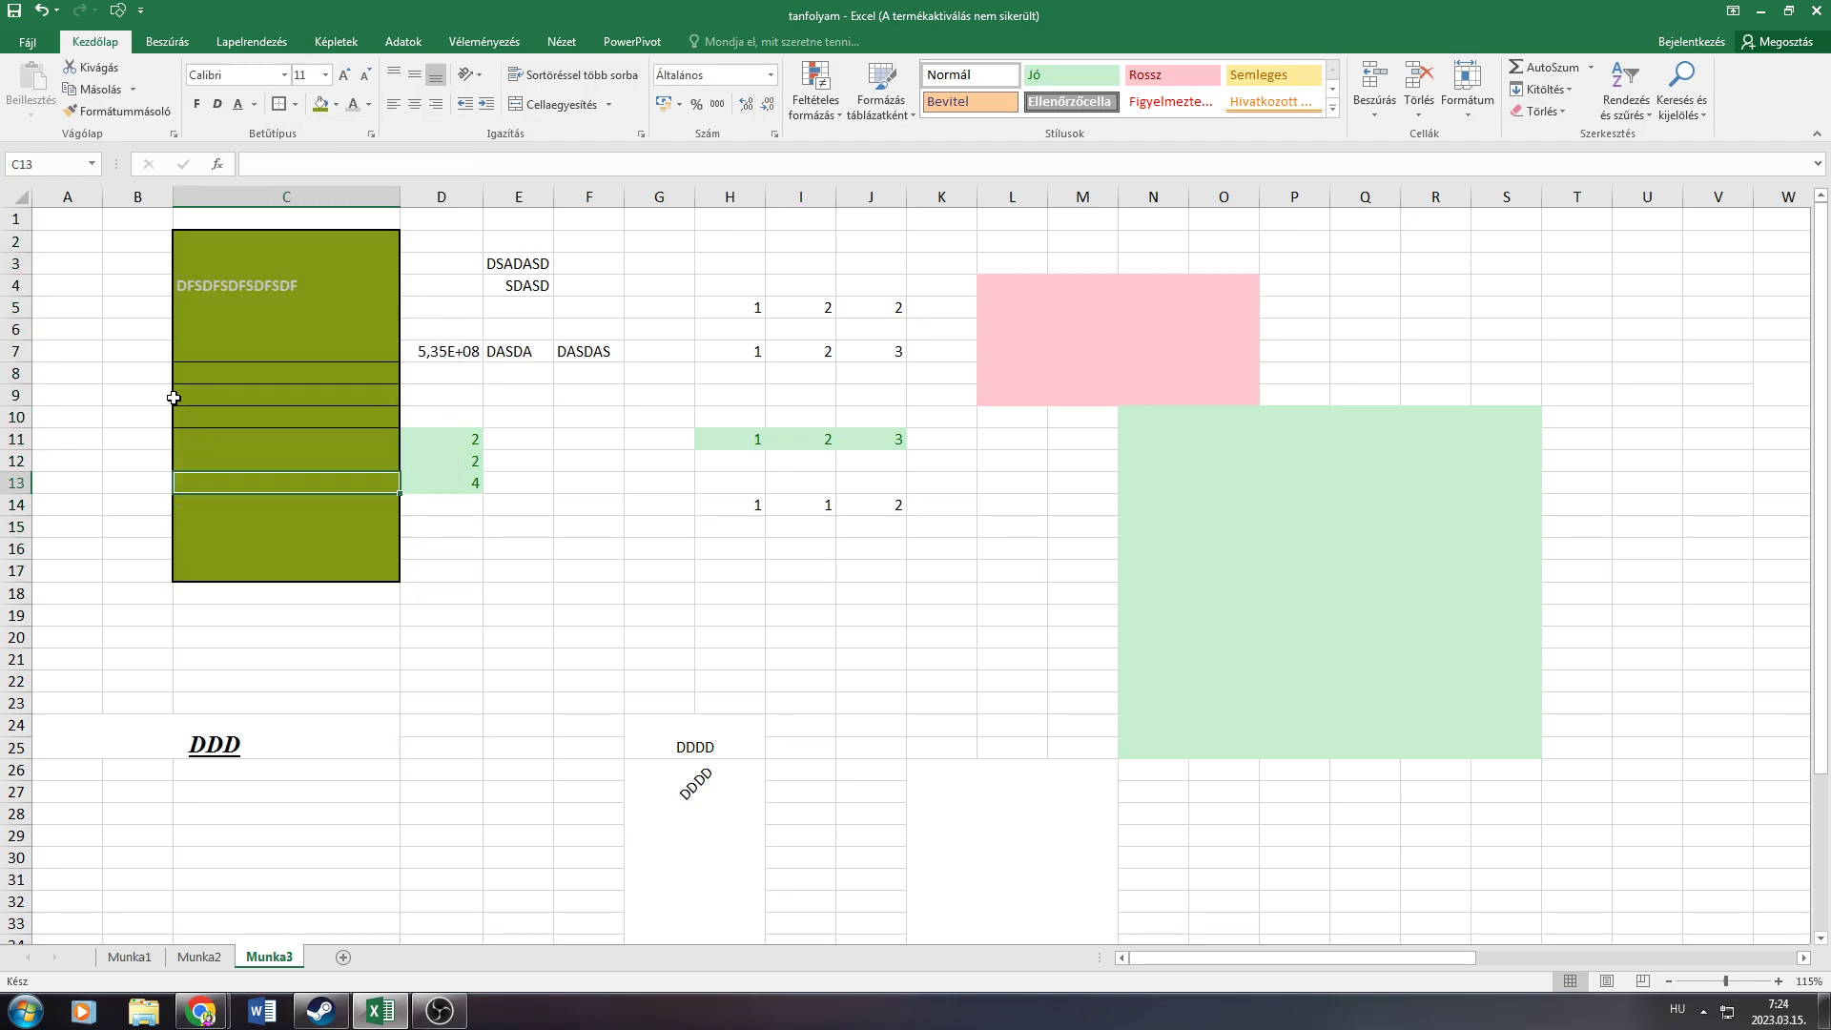
{"action": "left_click", "coordinate": [221, 458]}
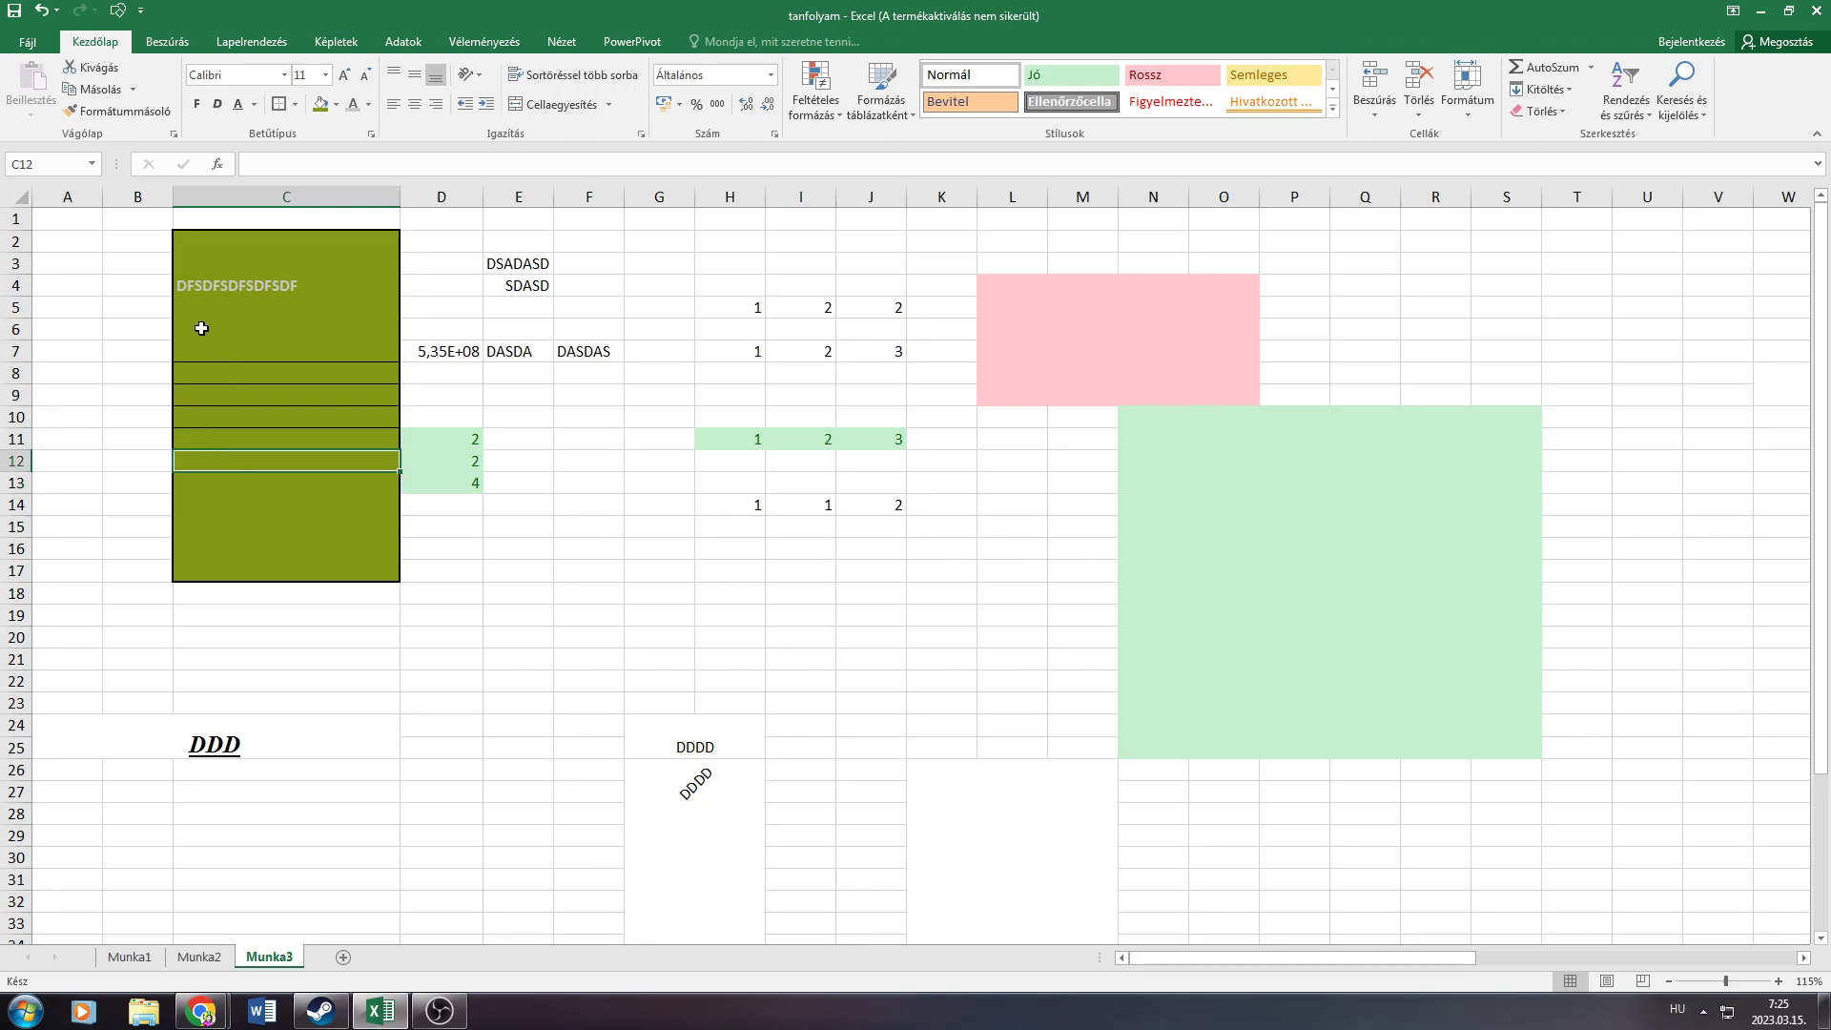
{"action": "left_click_drag", "start_coordinate": [178, 243], "coordinate": [322, 561]}
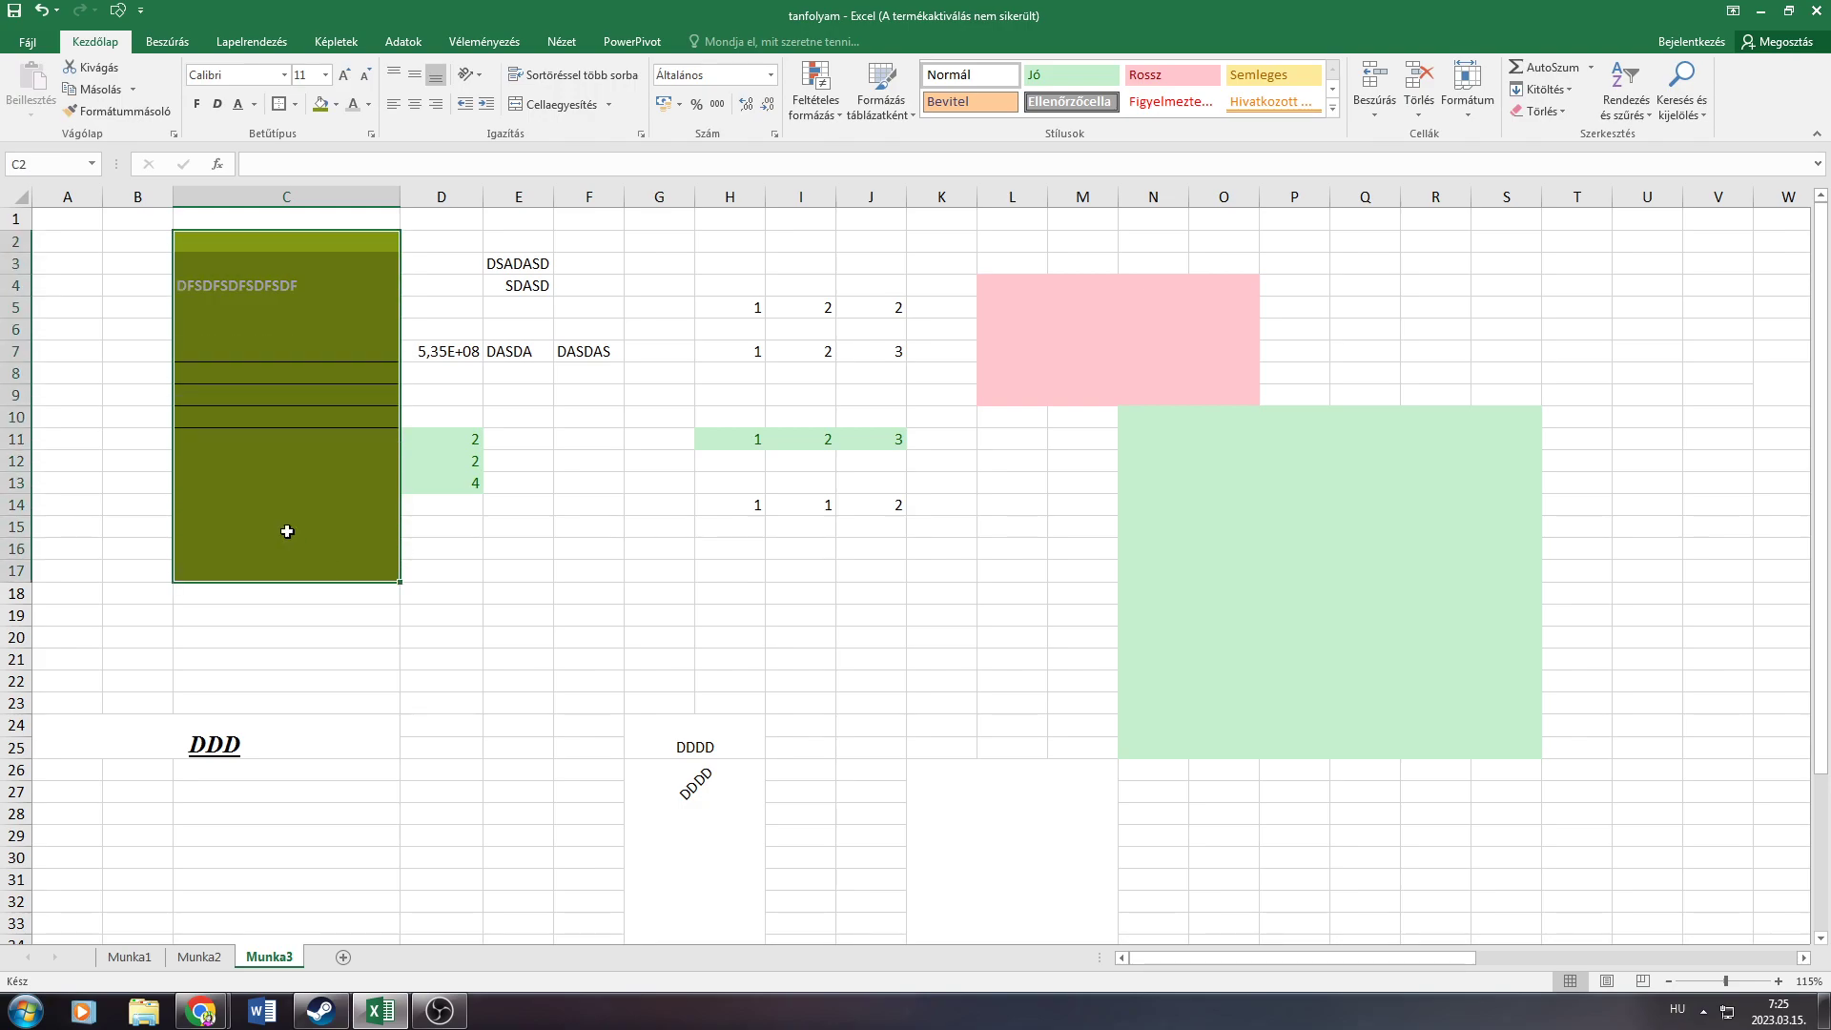
{"action": "left_click", "coordinate": [220, 460]}
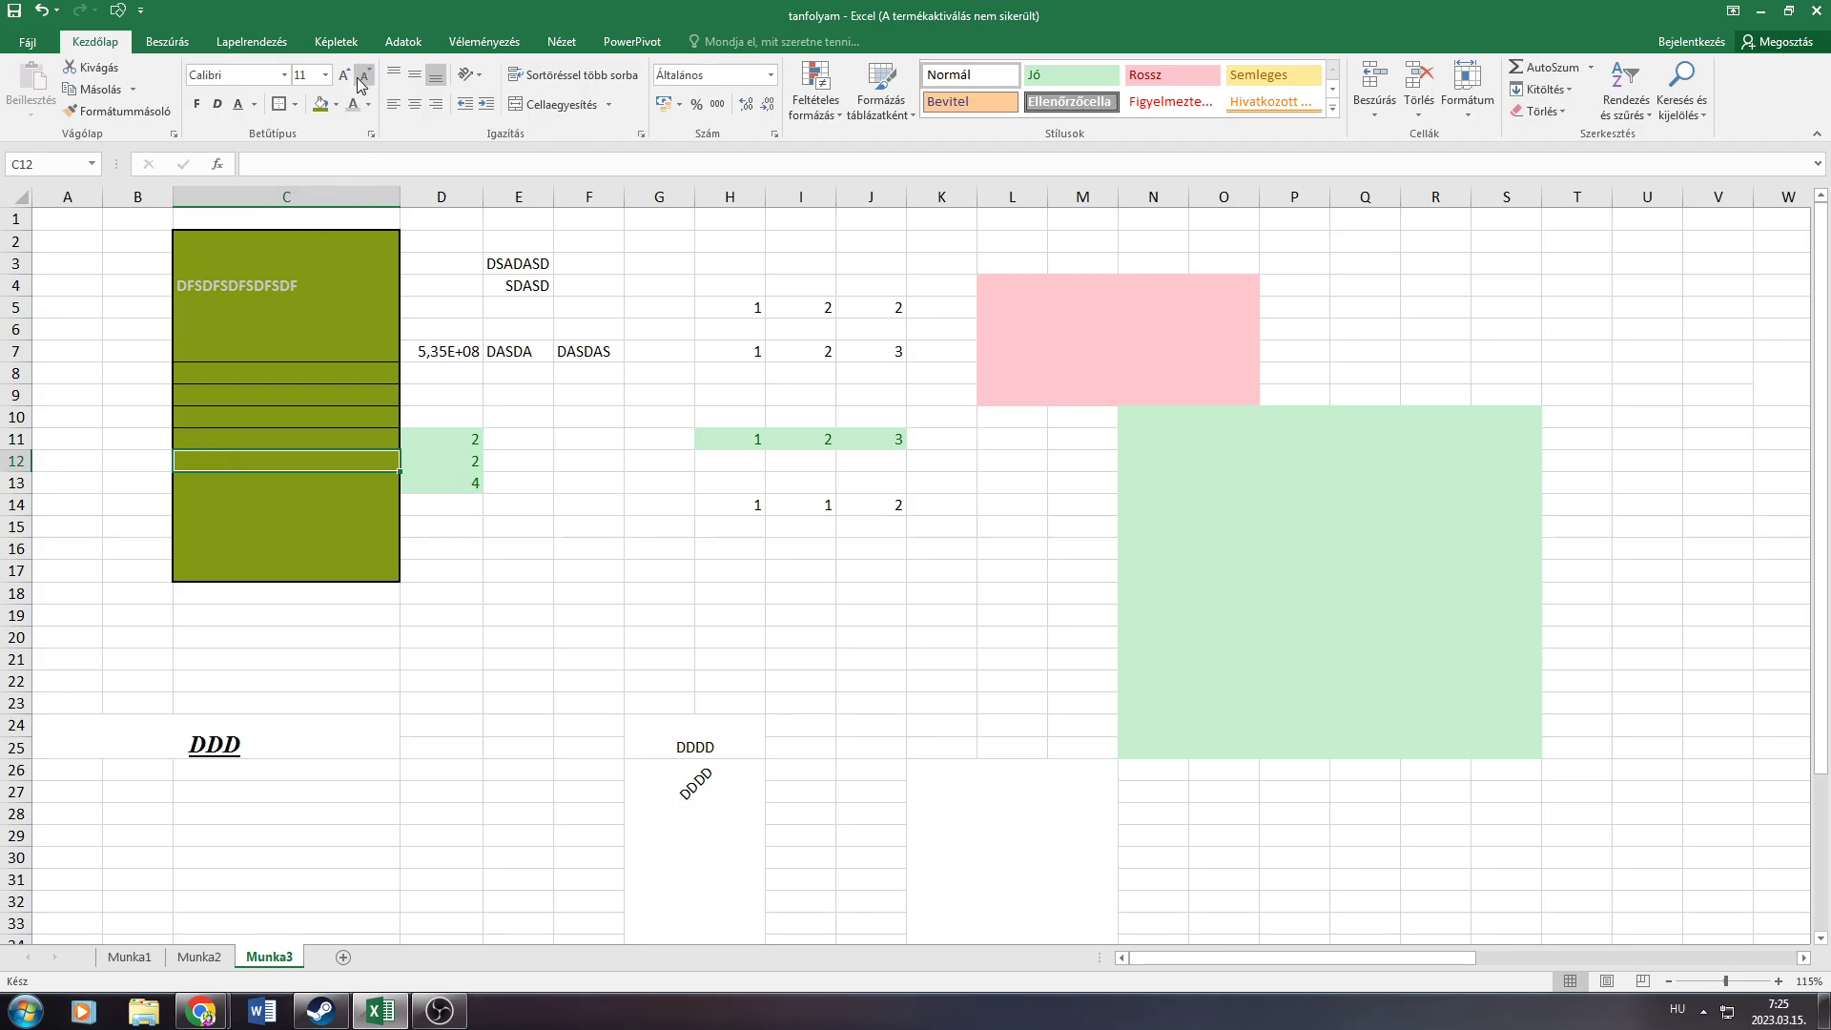
Enlarge C4's DFSDFSDFSDFSDF text, then step it back down to 14 point
{"action": "left_click", "coordinate": [277, 288]}
{"action": "left_click", "coordinate": [345, 80]}
{"action": "left_click", "coordinate": [344, 80]}
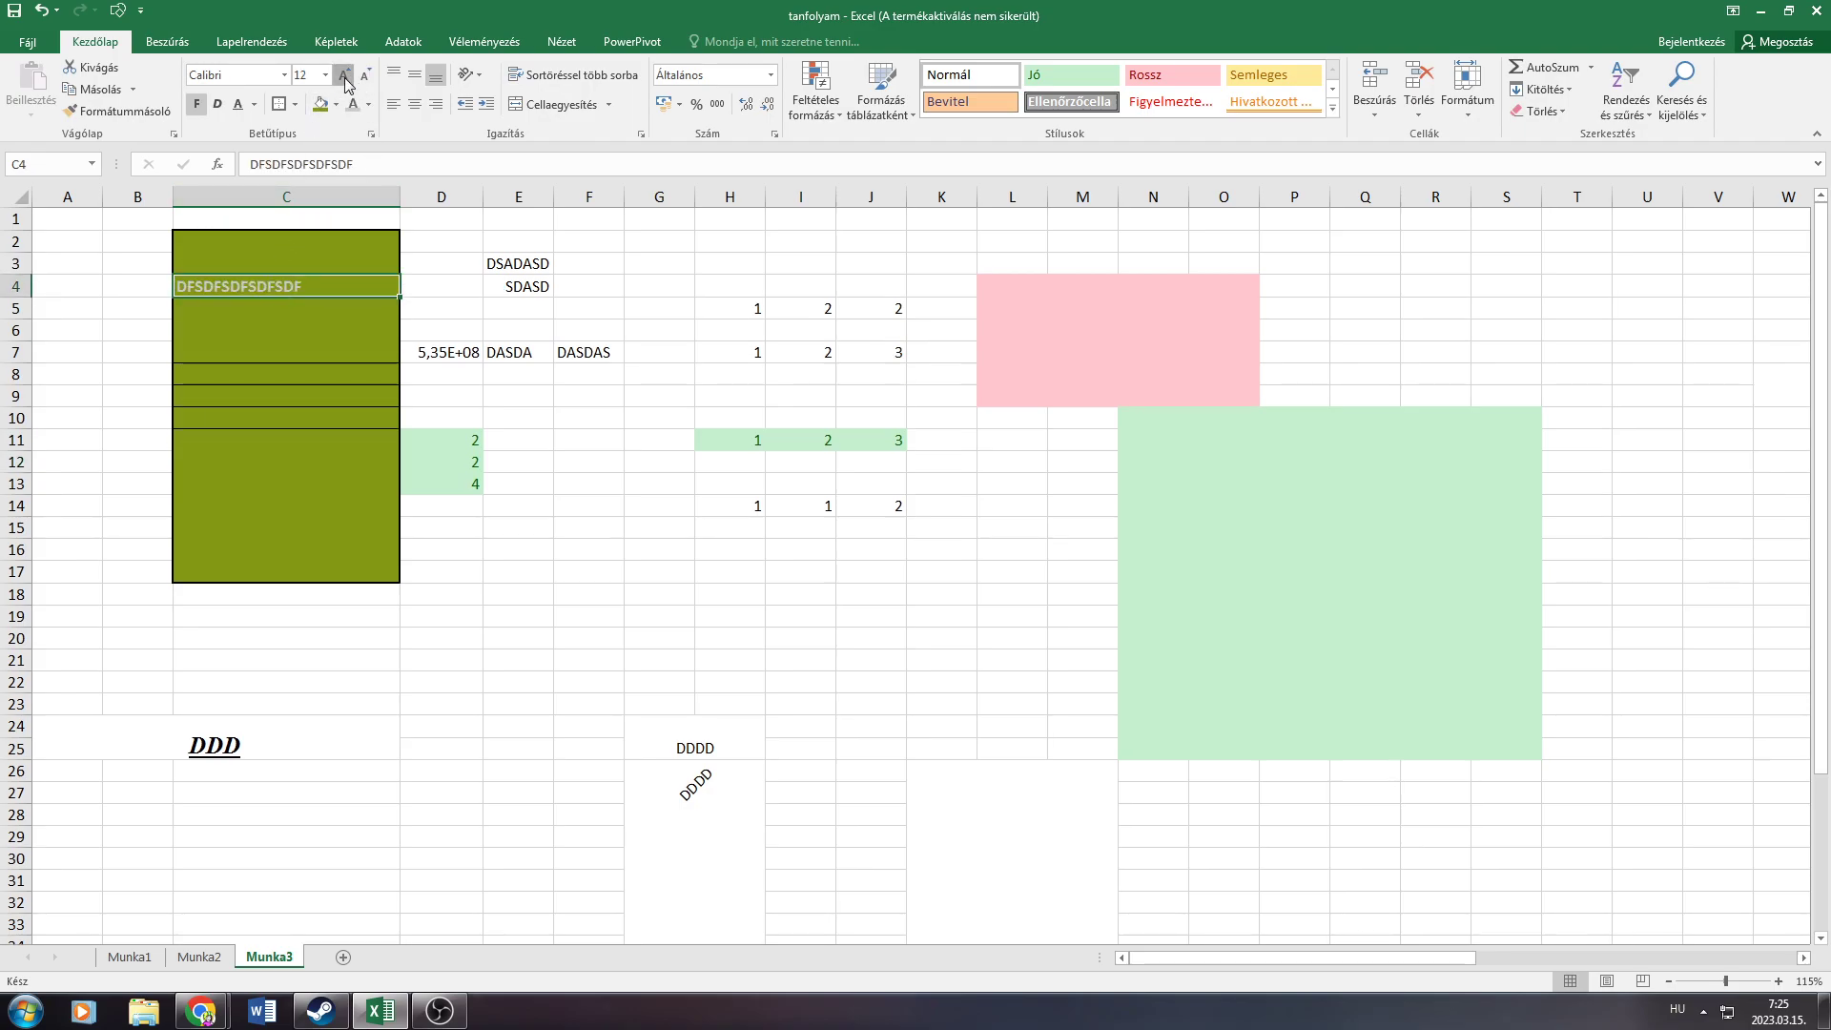
{"action": "left_click", "coordinate": [344, 80]}
{"action": "left_click", "coordinate": [344, 80]}
{"action": "left_click", "coordinate": [344, 80]}
{"action": "left_click", "coordinate": [367, 80]}
{"action": "left_click", "coordinate": [367, 81]}
{"action": "left_click", "coordinate": [367, 80]}
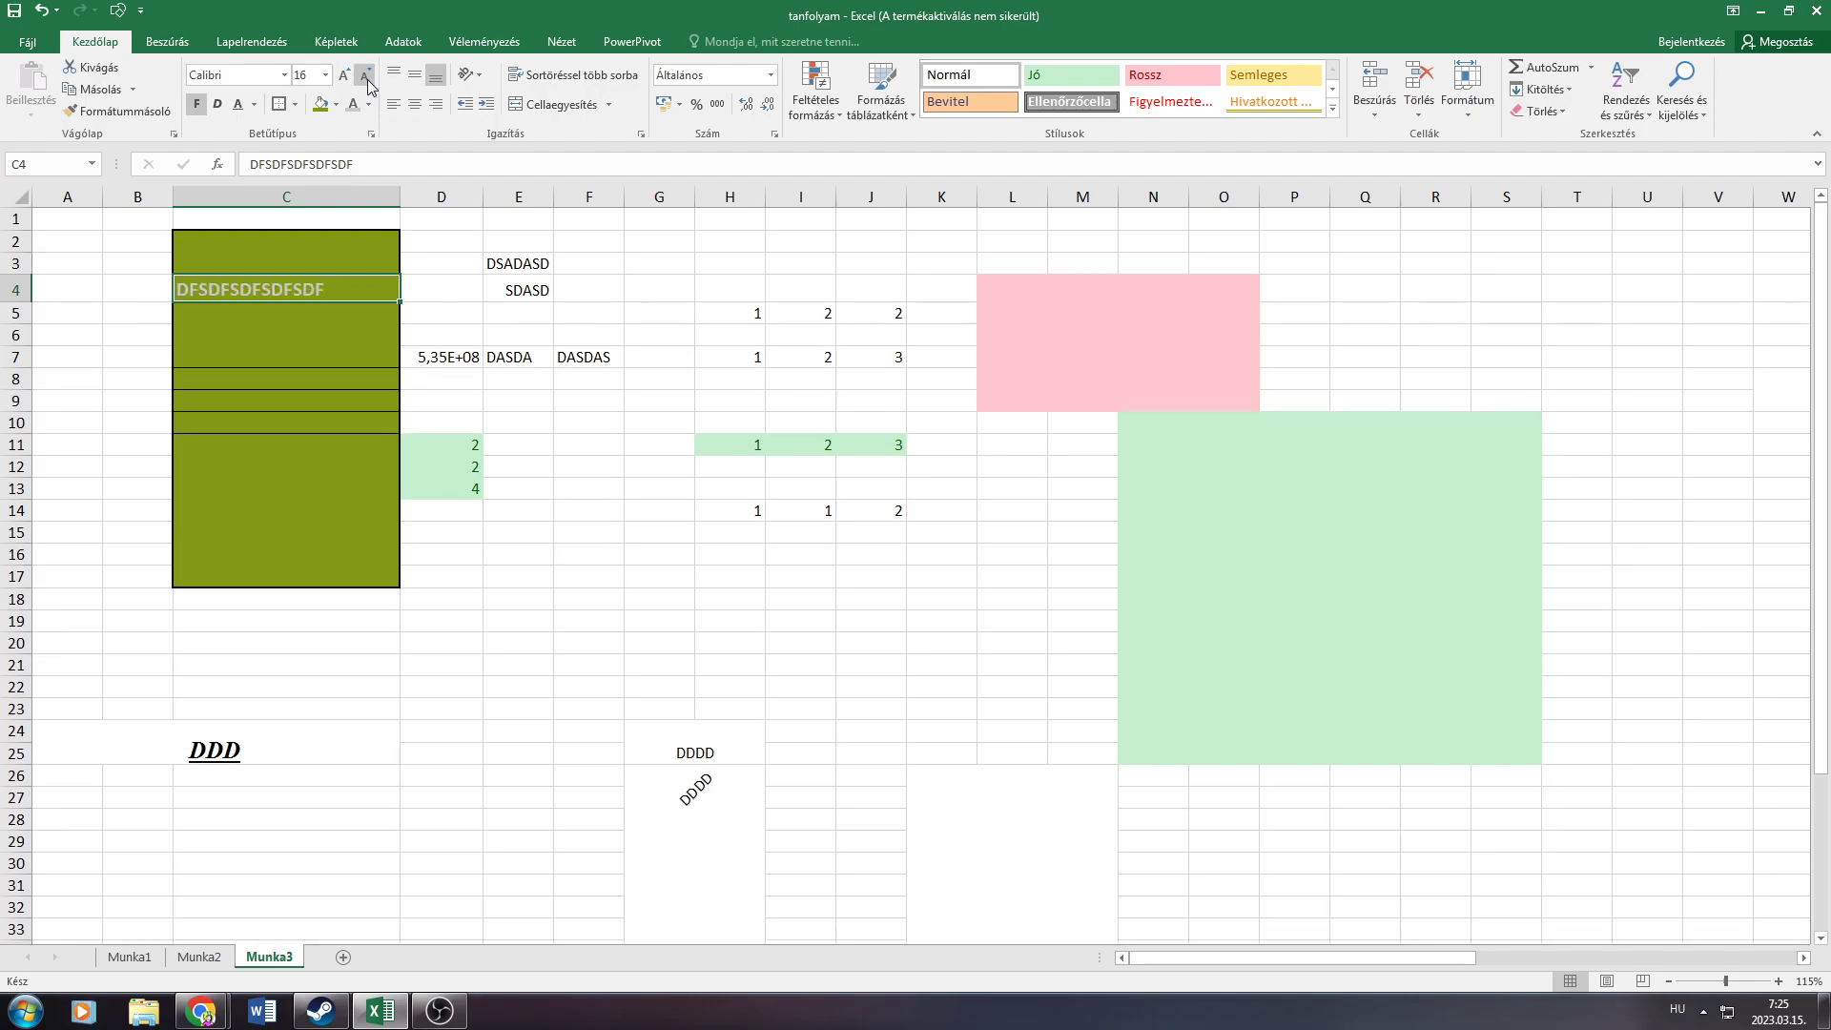
{"action": "left_click", "coordinate": [263, 312]}
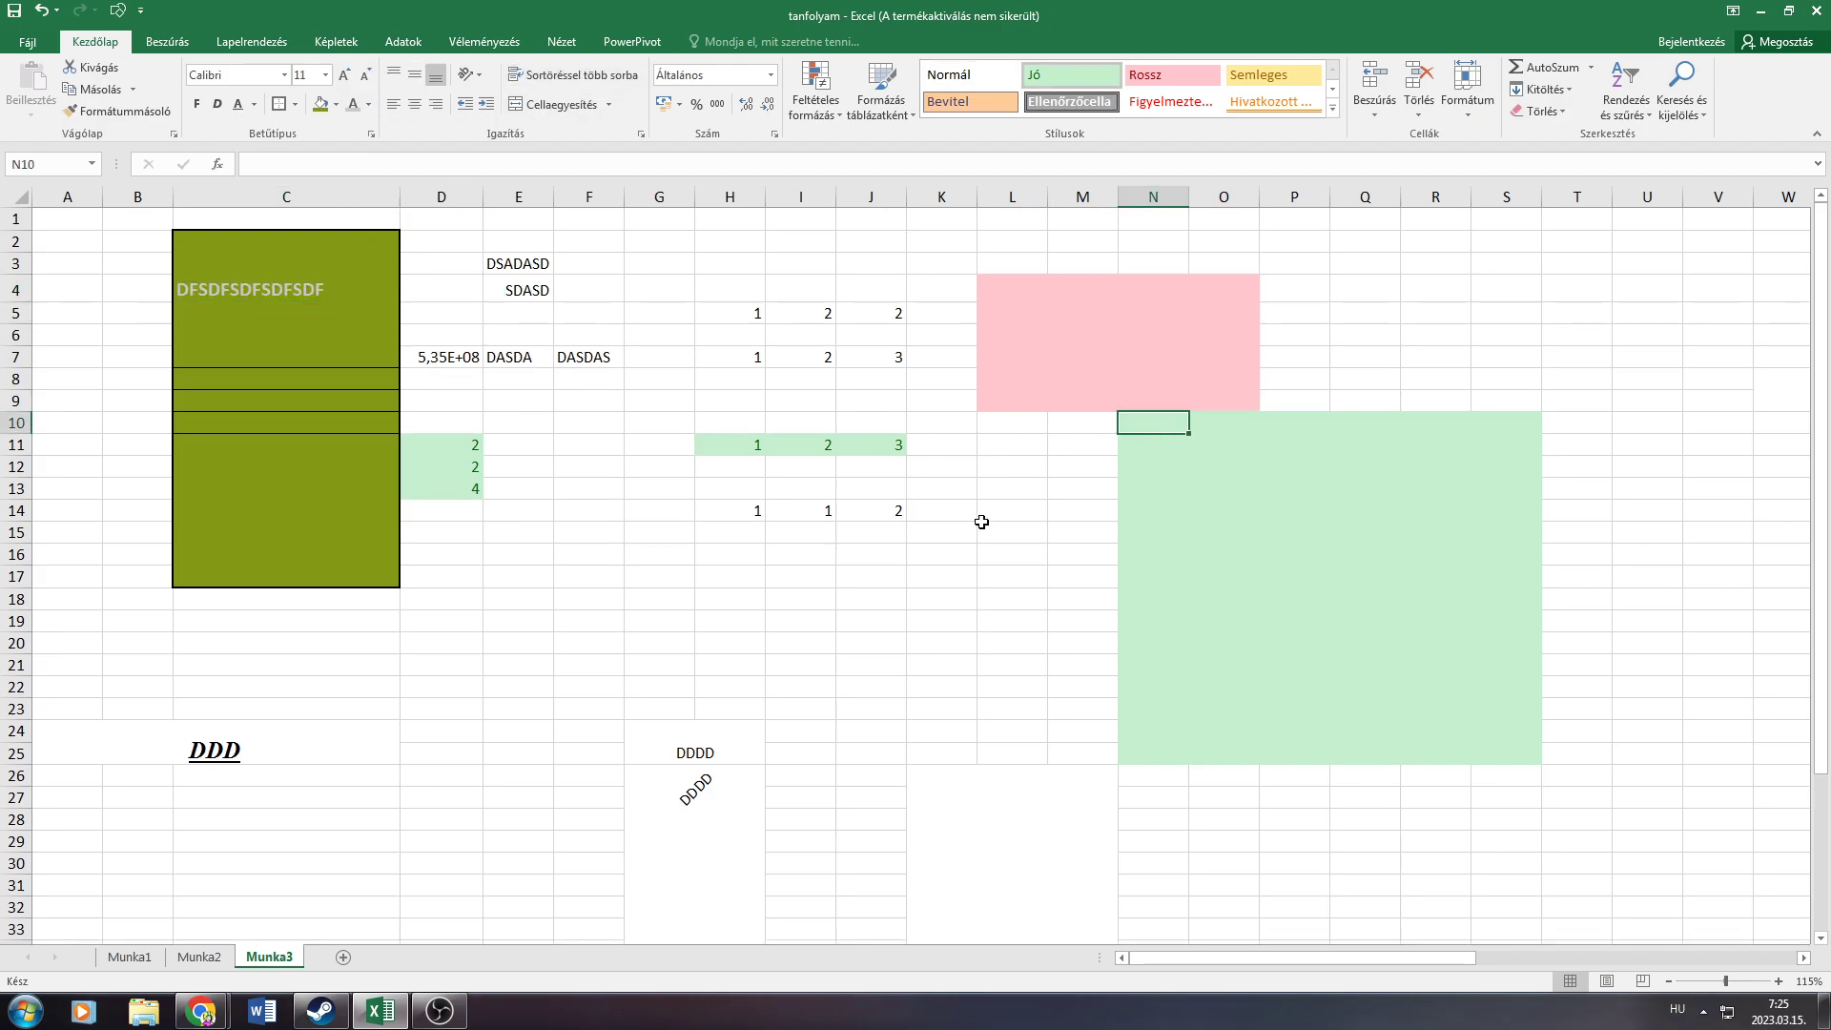
{"action": "scroll", "coordinate": [982, 519], "scroll_direction": "down", "scroll_amount": 4}
Enter the long text starting DFDSFSDFSDFSDFSD into the merged K26 block
{"action": "left_click", "coordinate": [973, 604]}
{"action": "type", "text": "DFDSFSDF"}
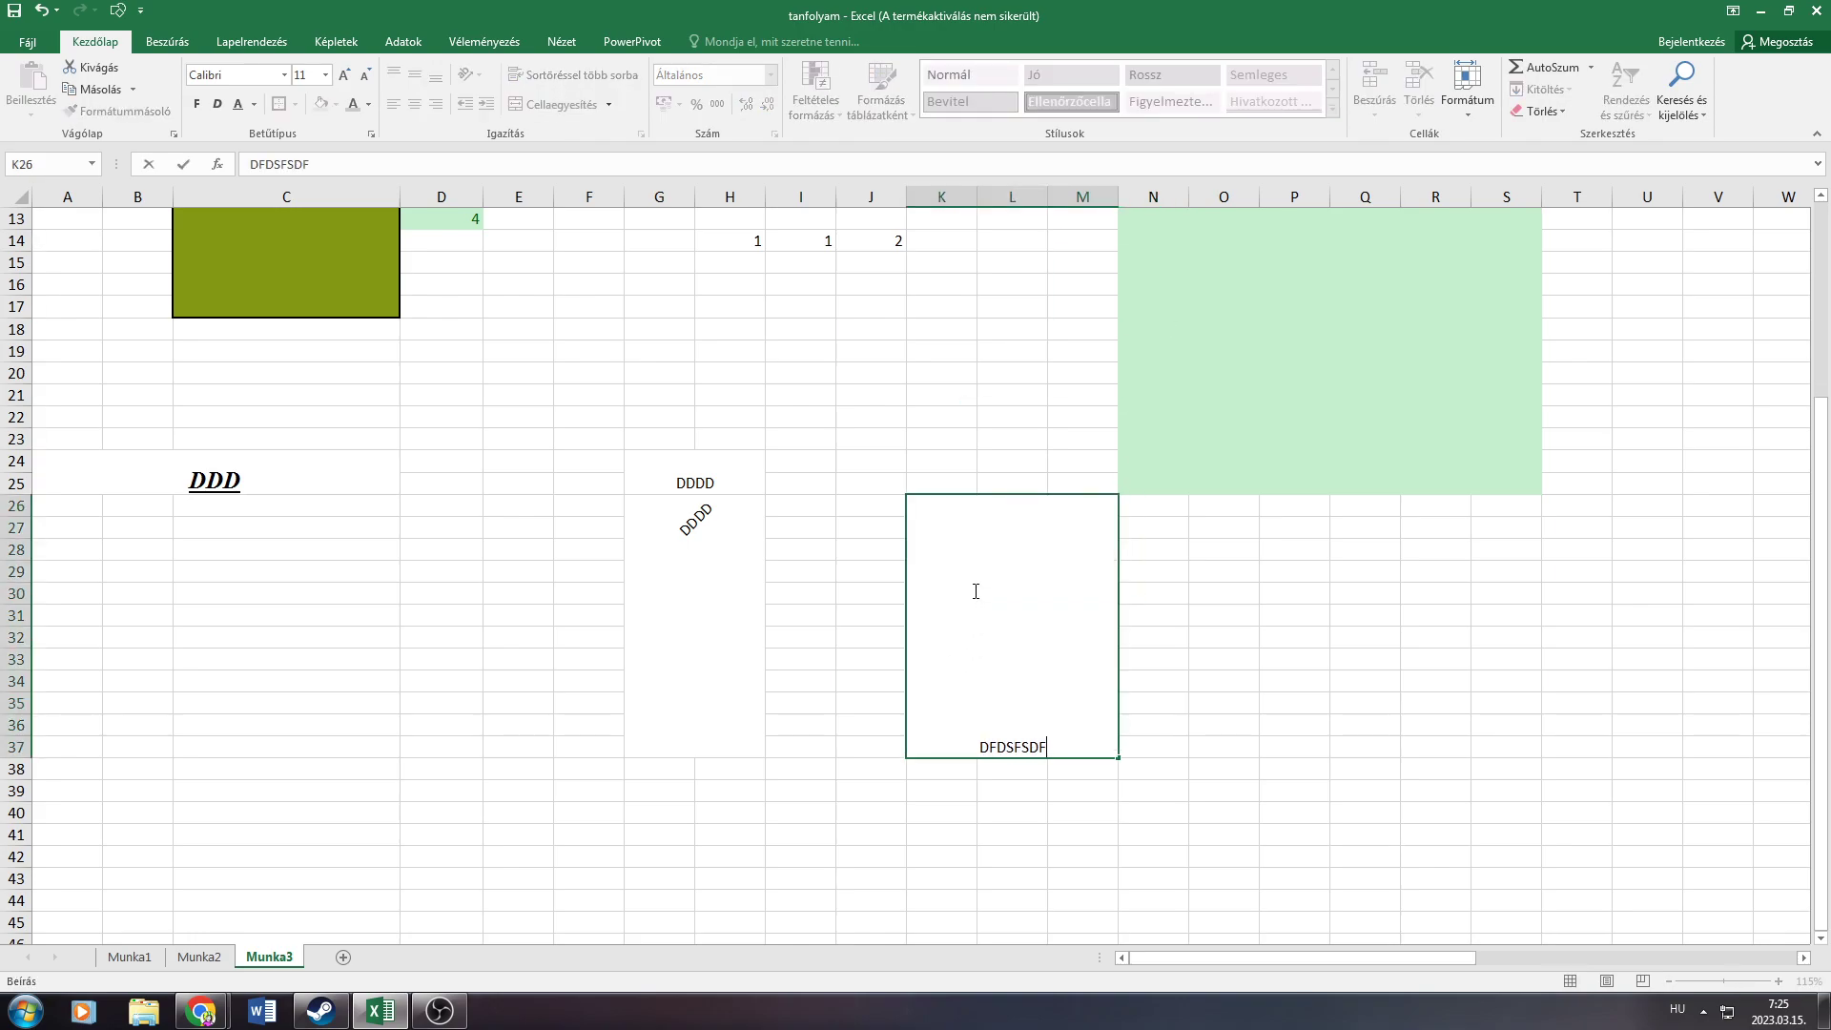
{"action": "type", "text": "SDFSDFSDFSDFSDIFJAÉFPJ CŐRFAJSDFÁÉDJFÁADS"}
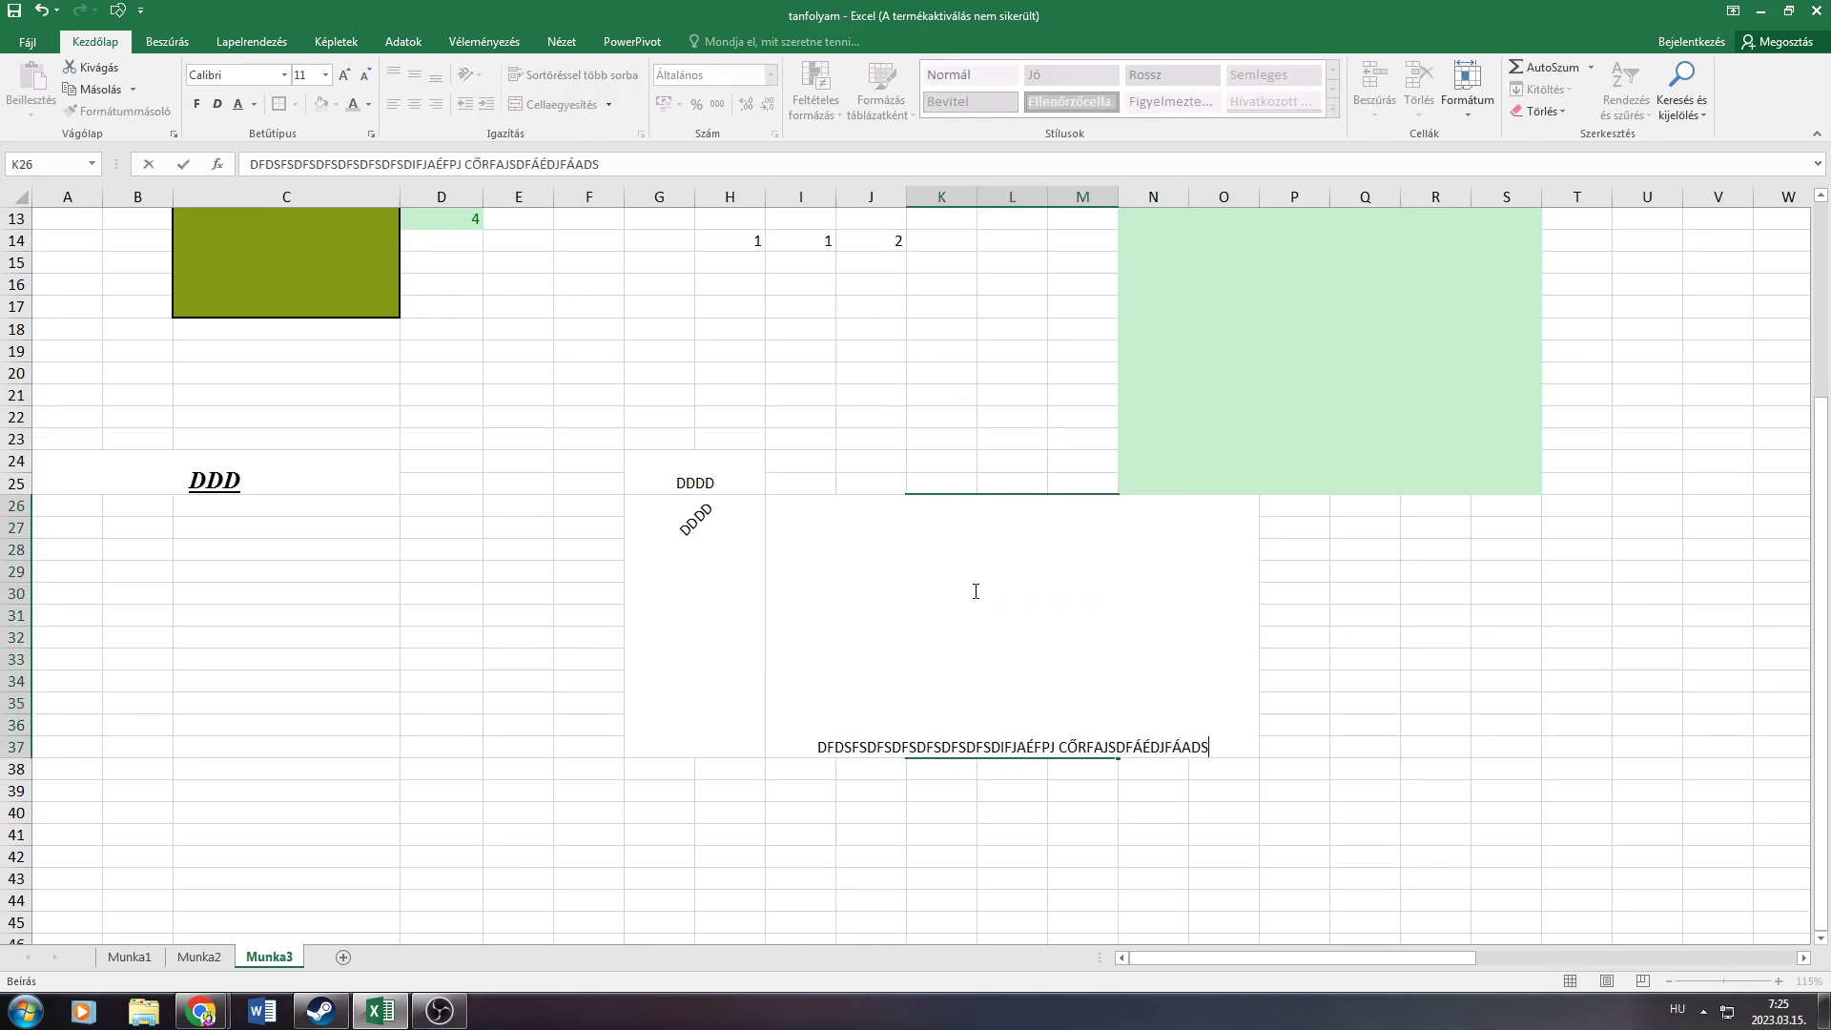
{"action": "type", "text": "JFÁDSCFJASÁDFJCASDÁFJCASDÁÉFLKCSDJFÉÁLDKJFÉLADCSKJFAÉDSLFJ"}
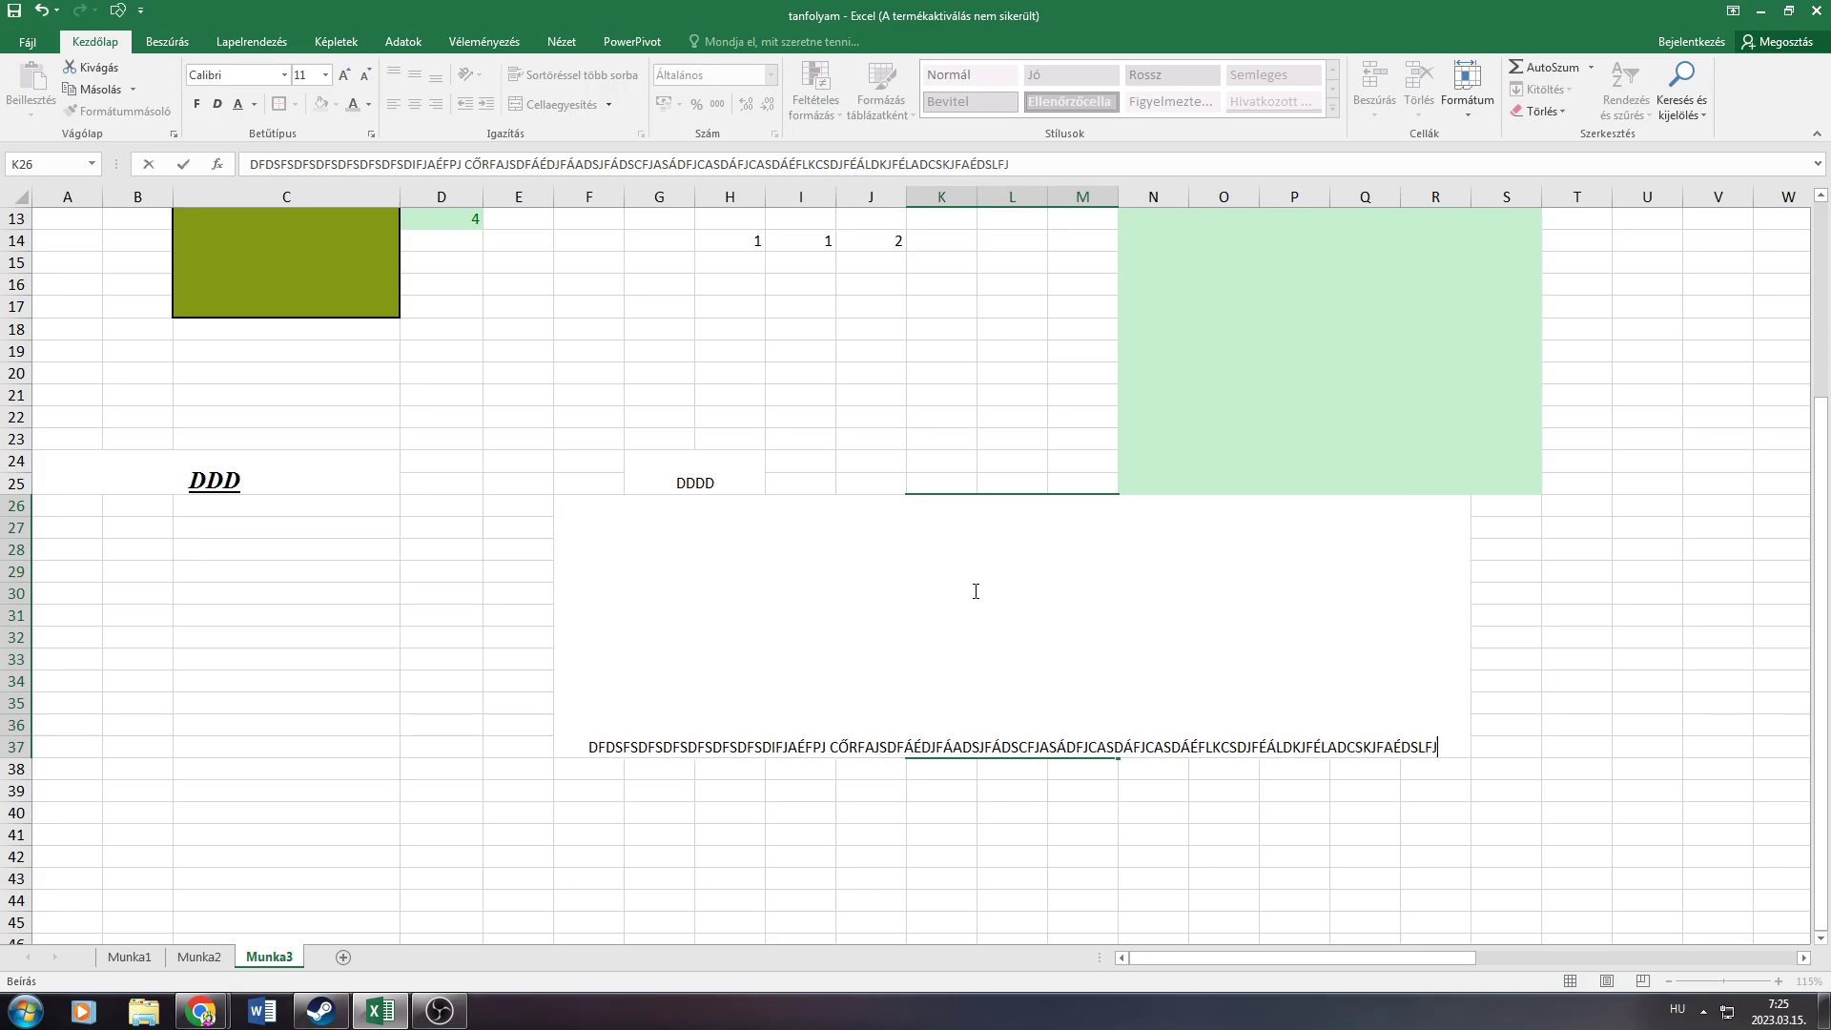
{"action": "type", "text": "ACDSÉLFJAÉLFJADÉLFJ"}
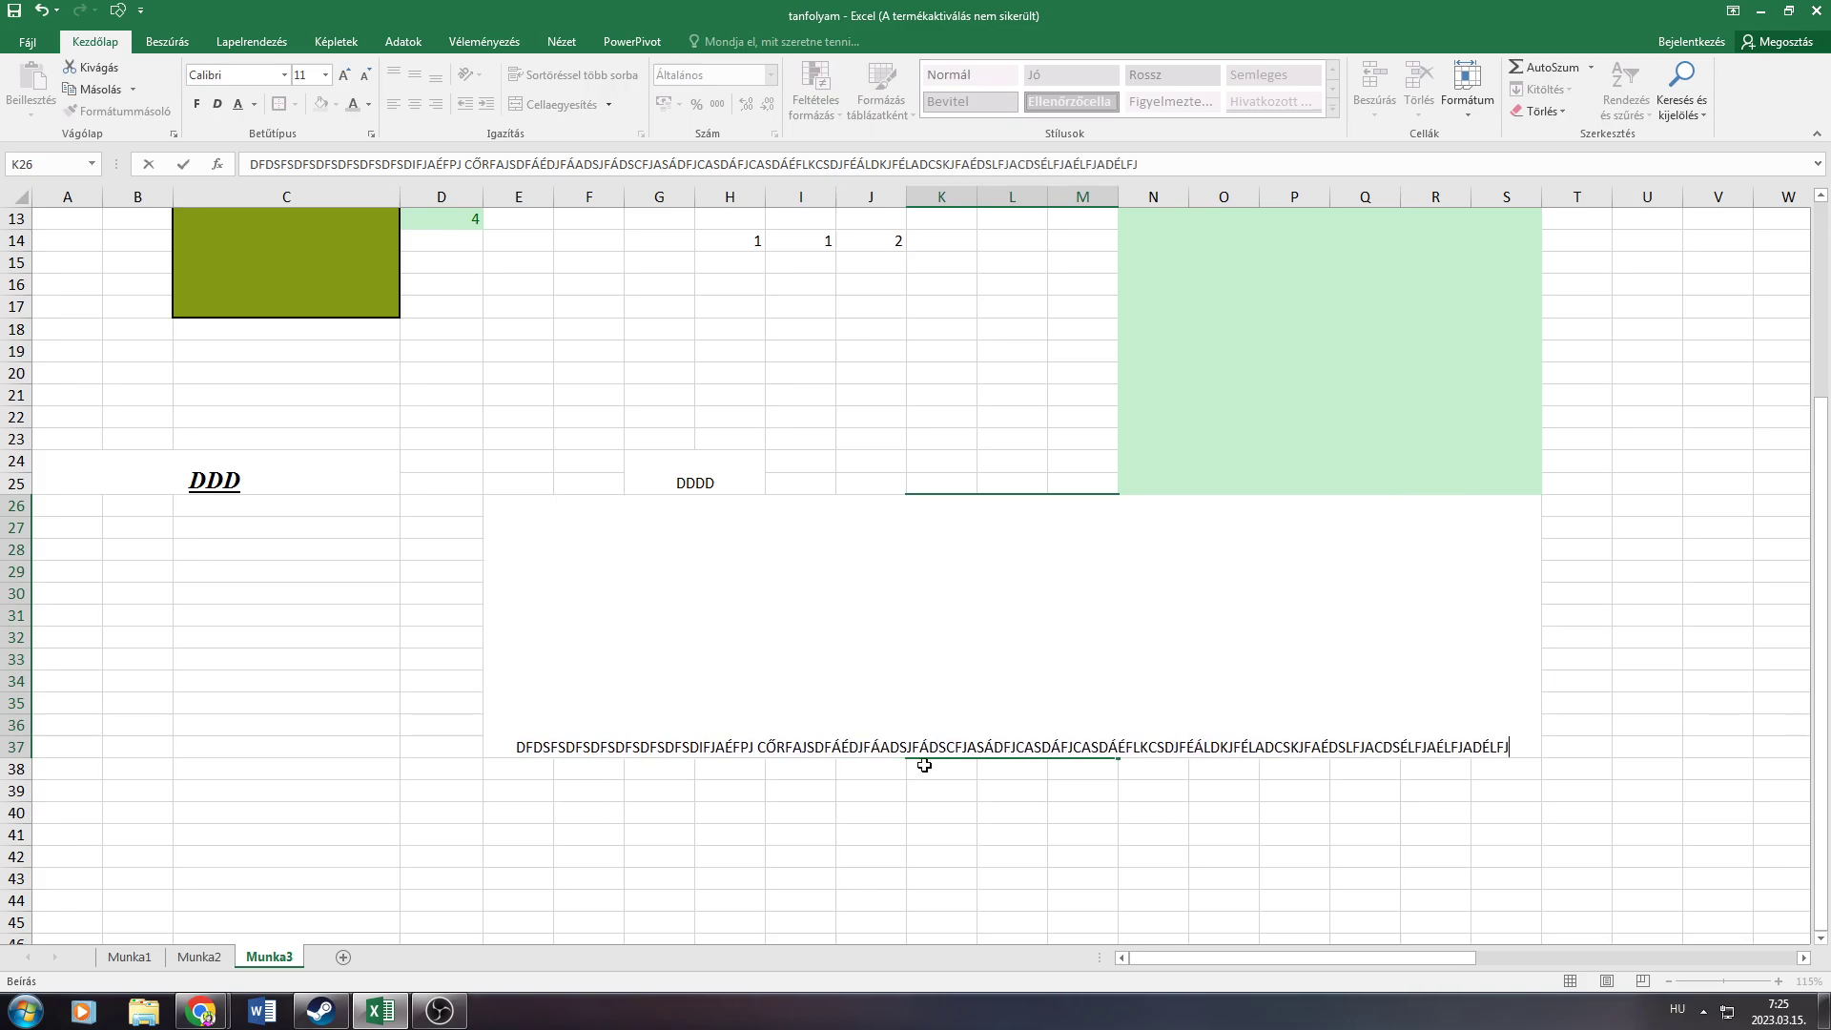
{"action": "key", "text": "ctrl+Return"}
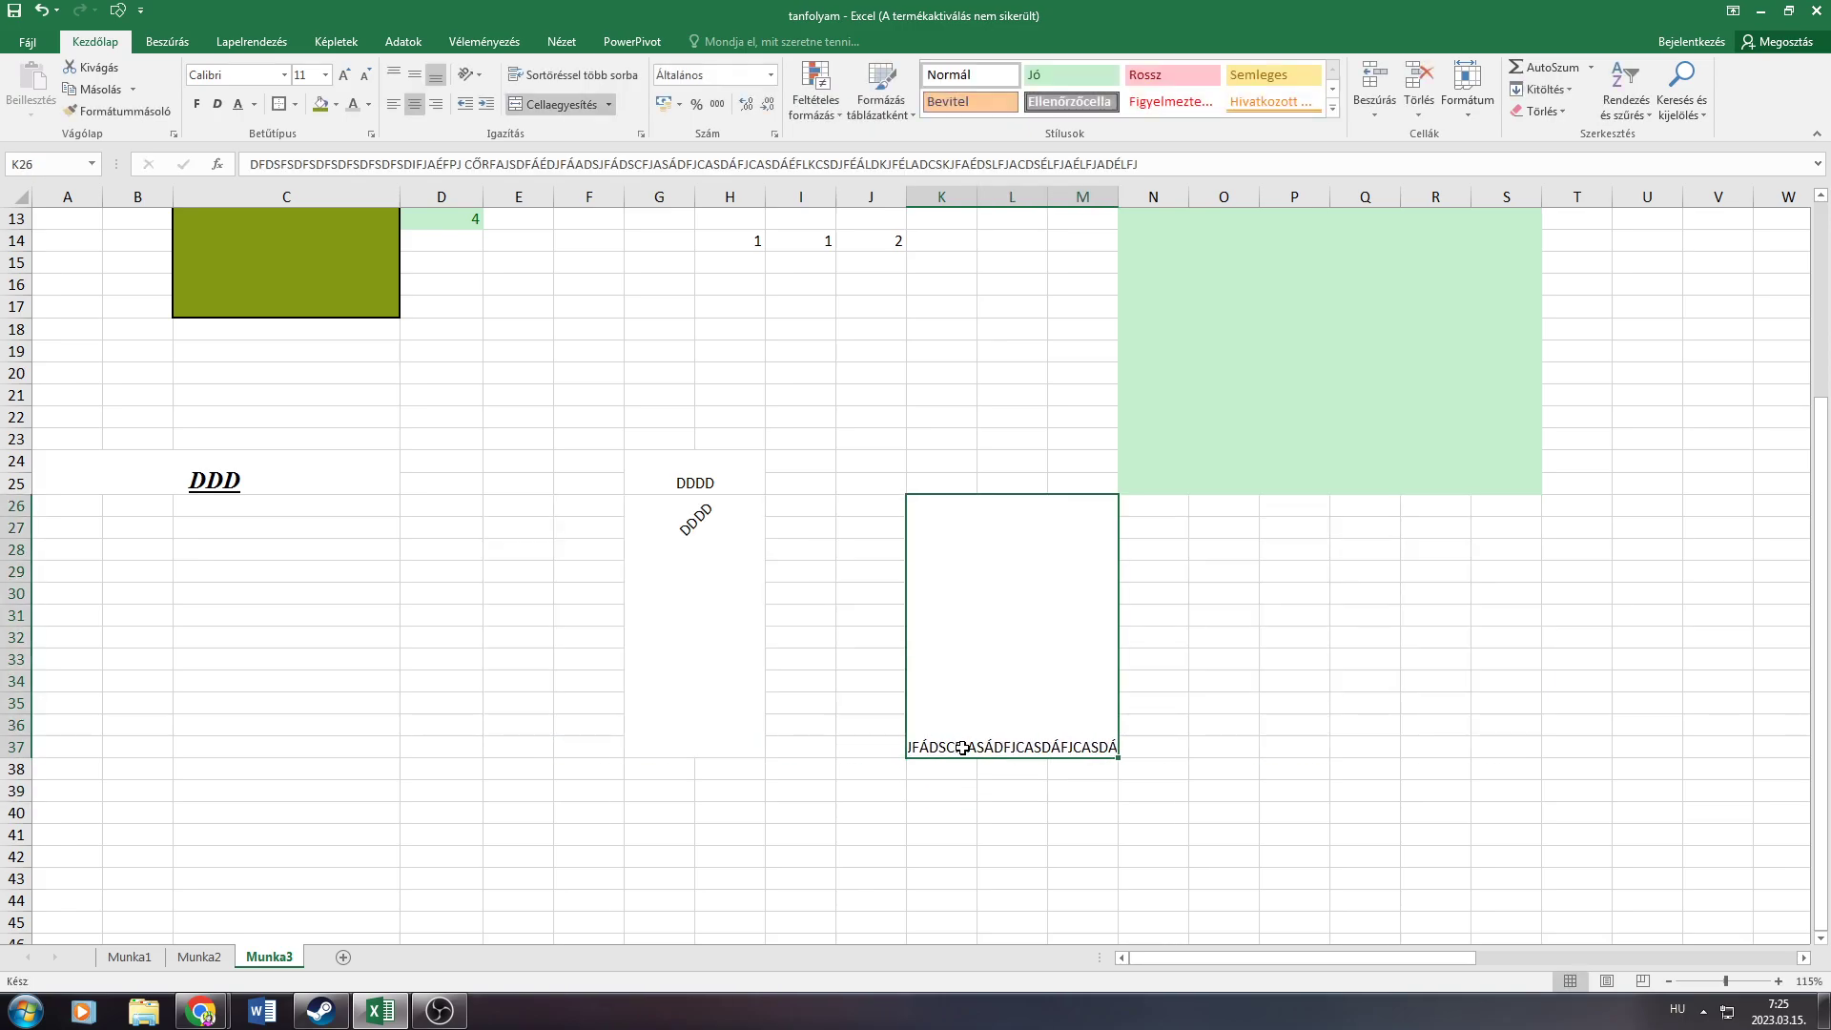
Break the K26 text into six lines with Alt+Enter and centre it in the block
{"action": "double_click", "coordinate": [963, 748]}
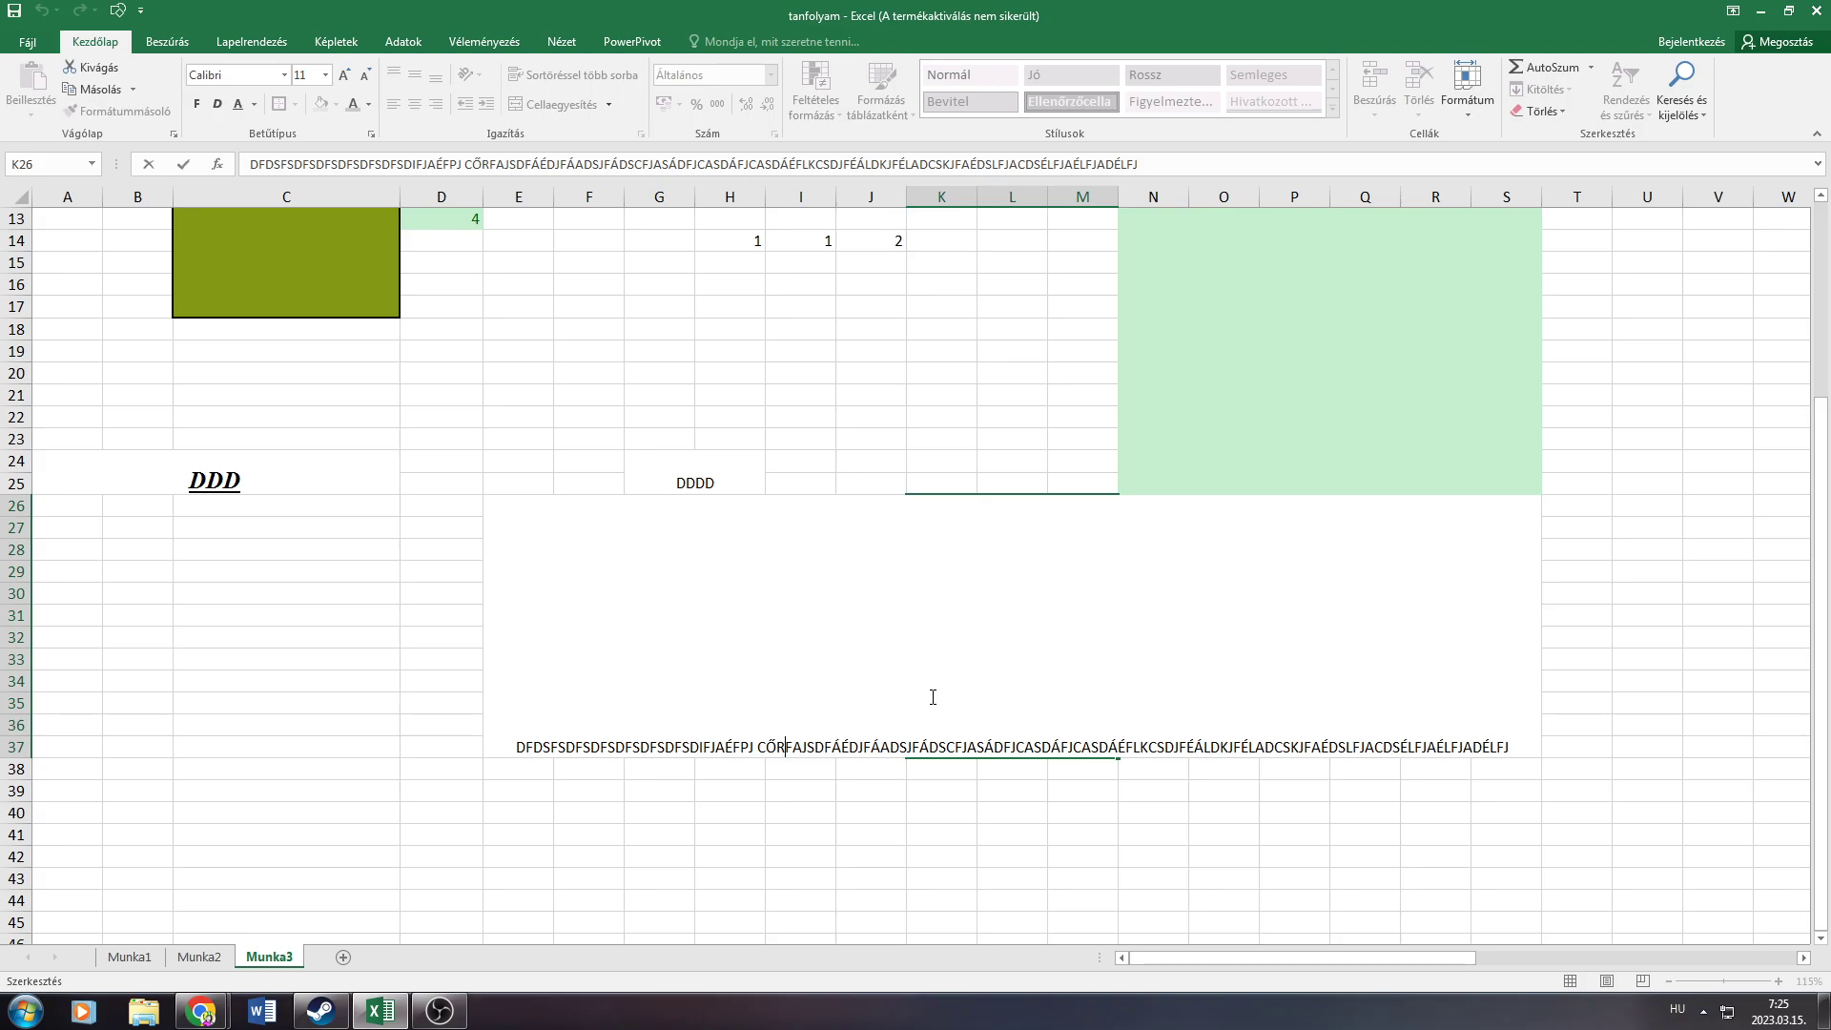
{"action": "key", "text": "alt+Return"}
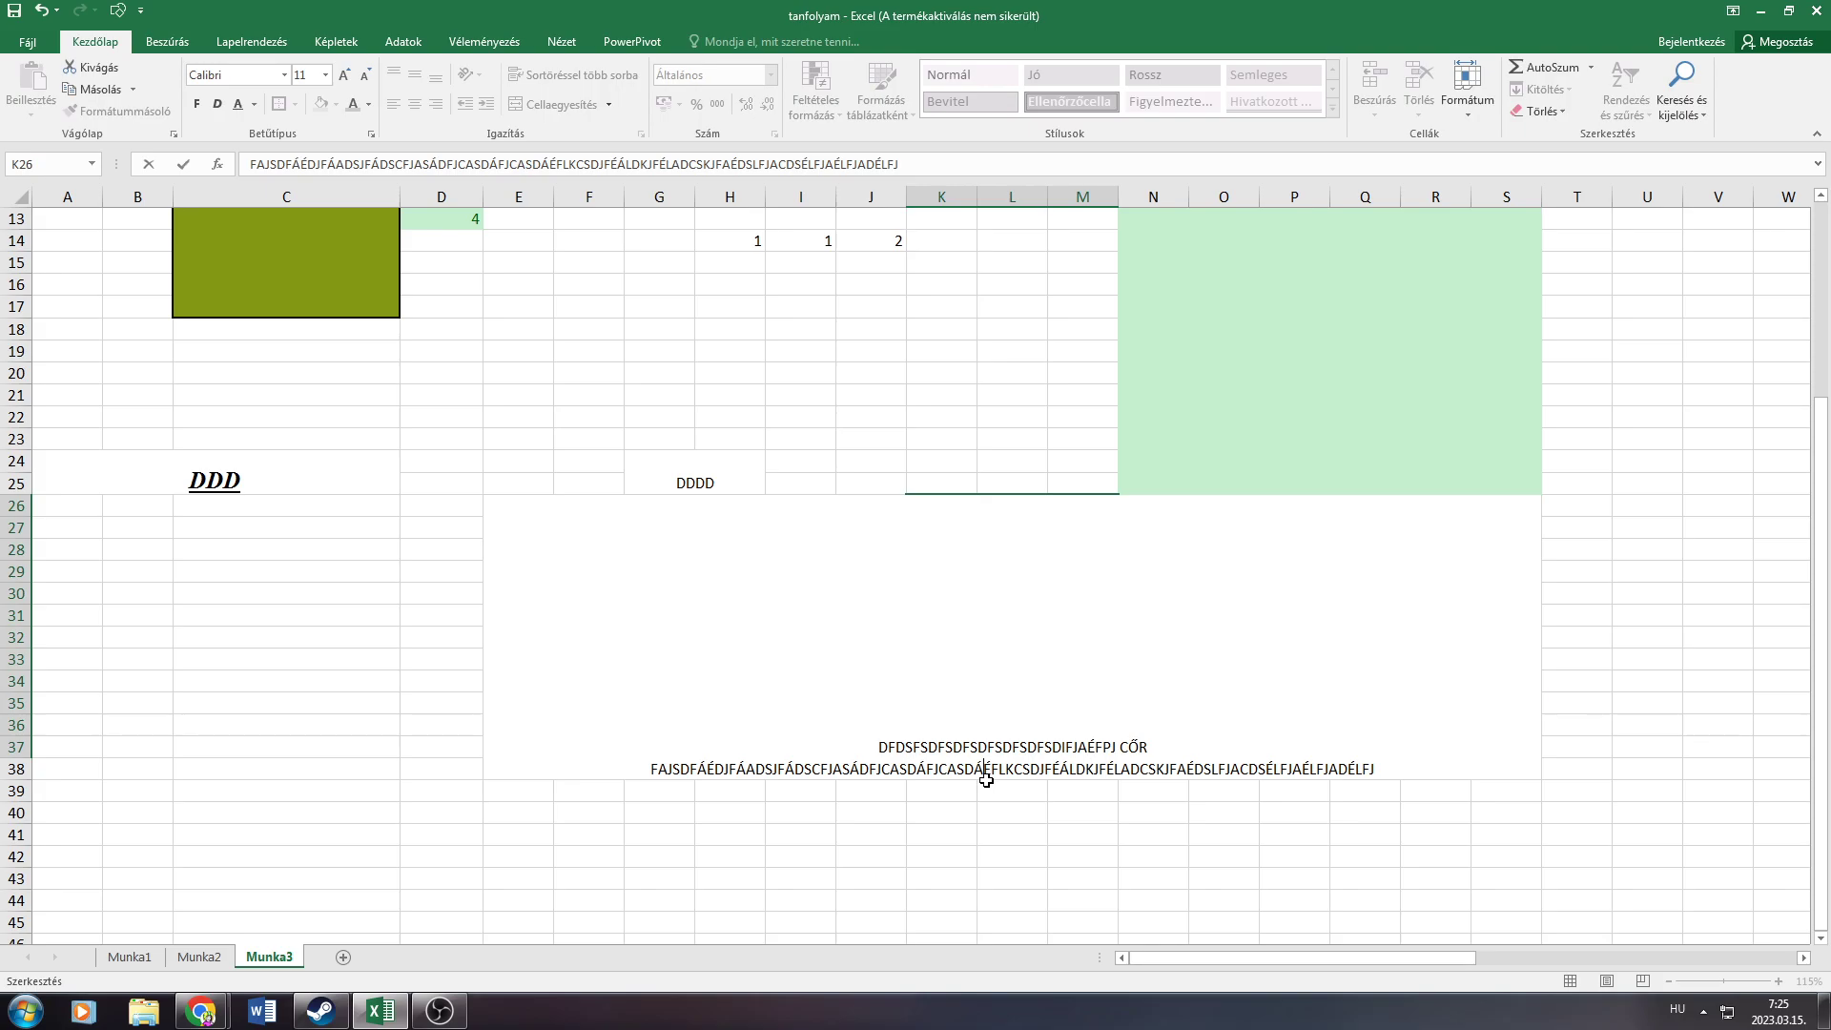
{"action": "key", "text": "alt"}
{"action": "key", "text": "alt+Return"}
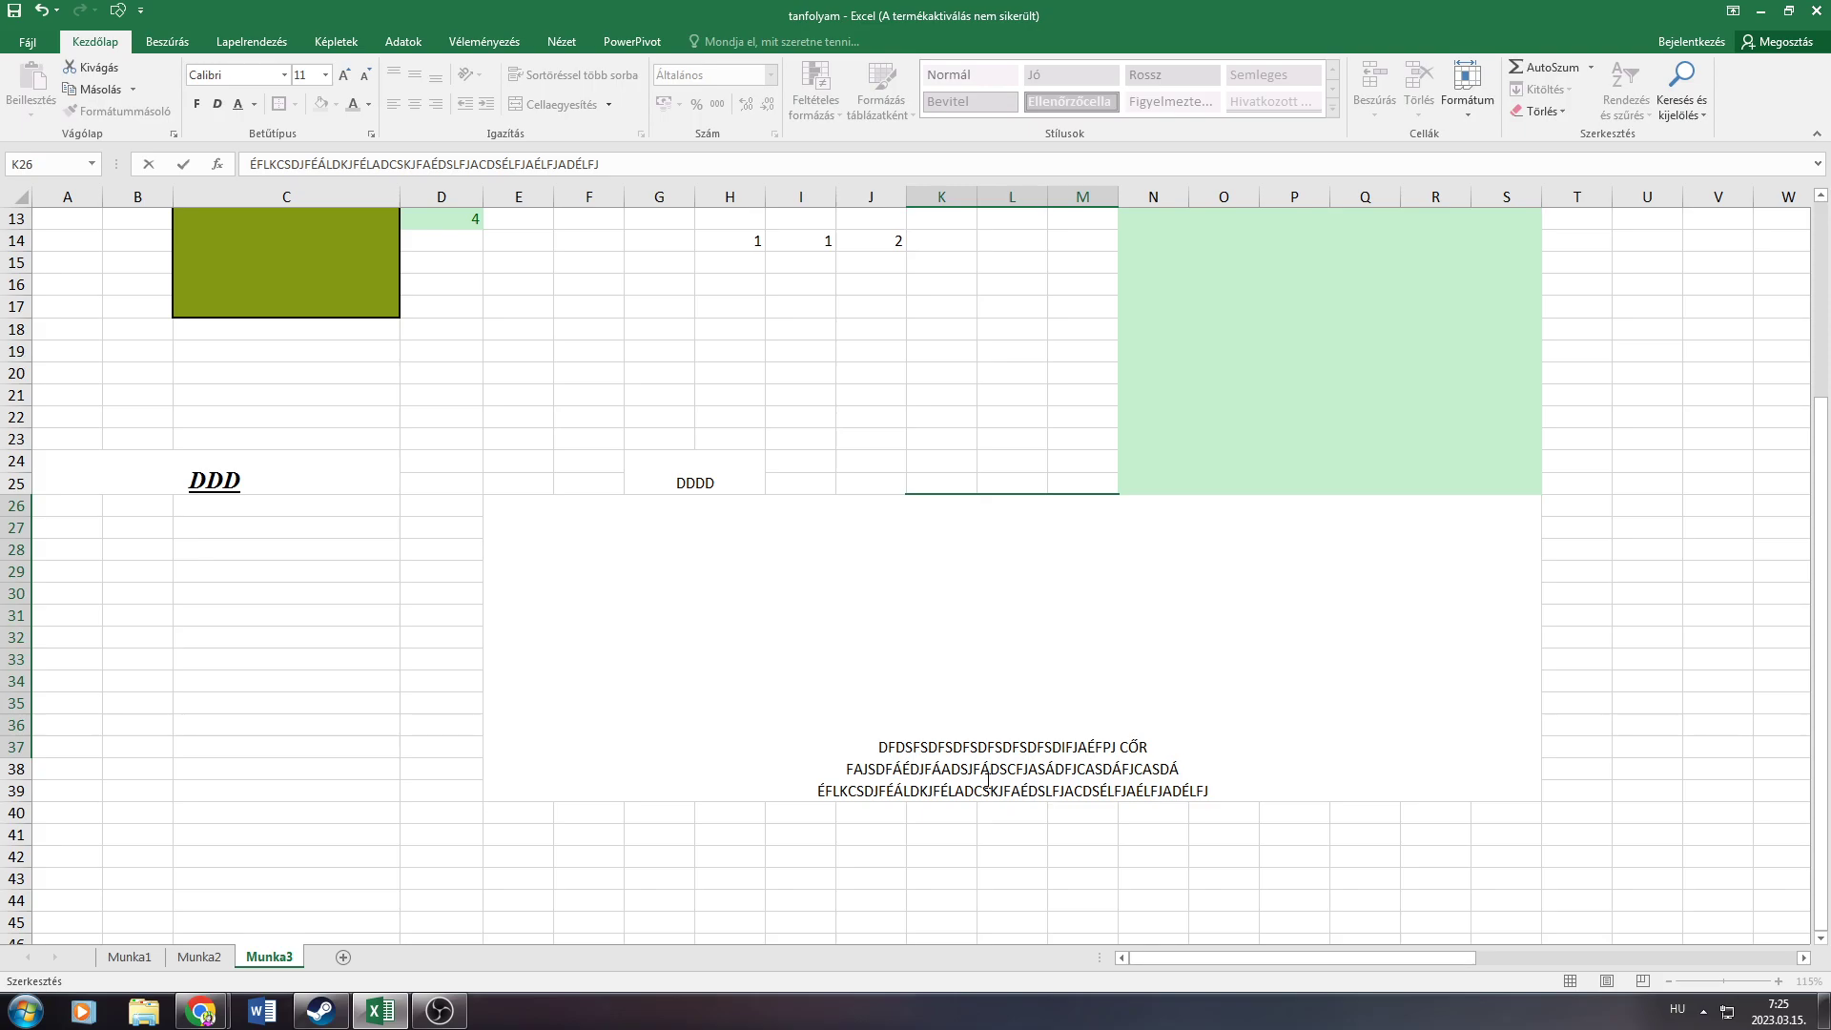
{"action": "key", "text": "alt+Return"}
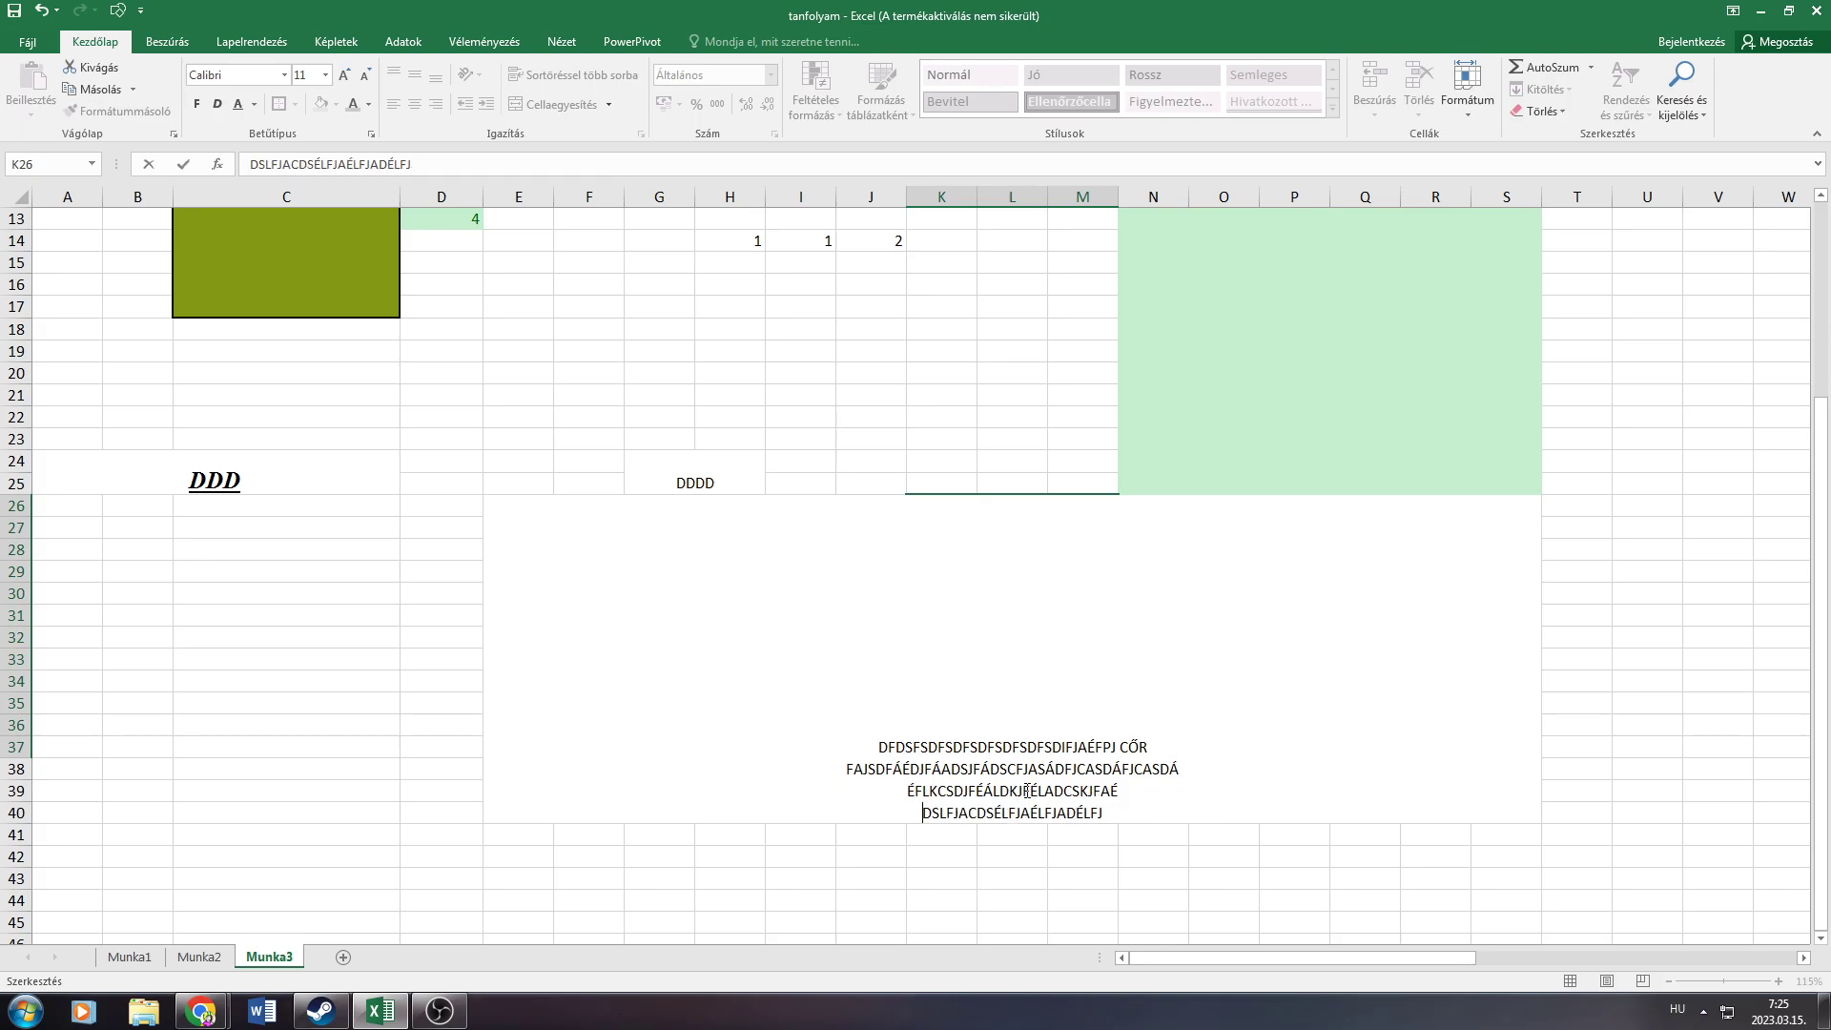
{"action": "left_click", "coordinate": [1013, 746]}
{"action": "key", "text": "alt+Return"}
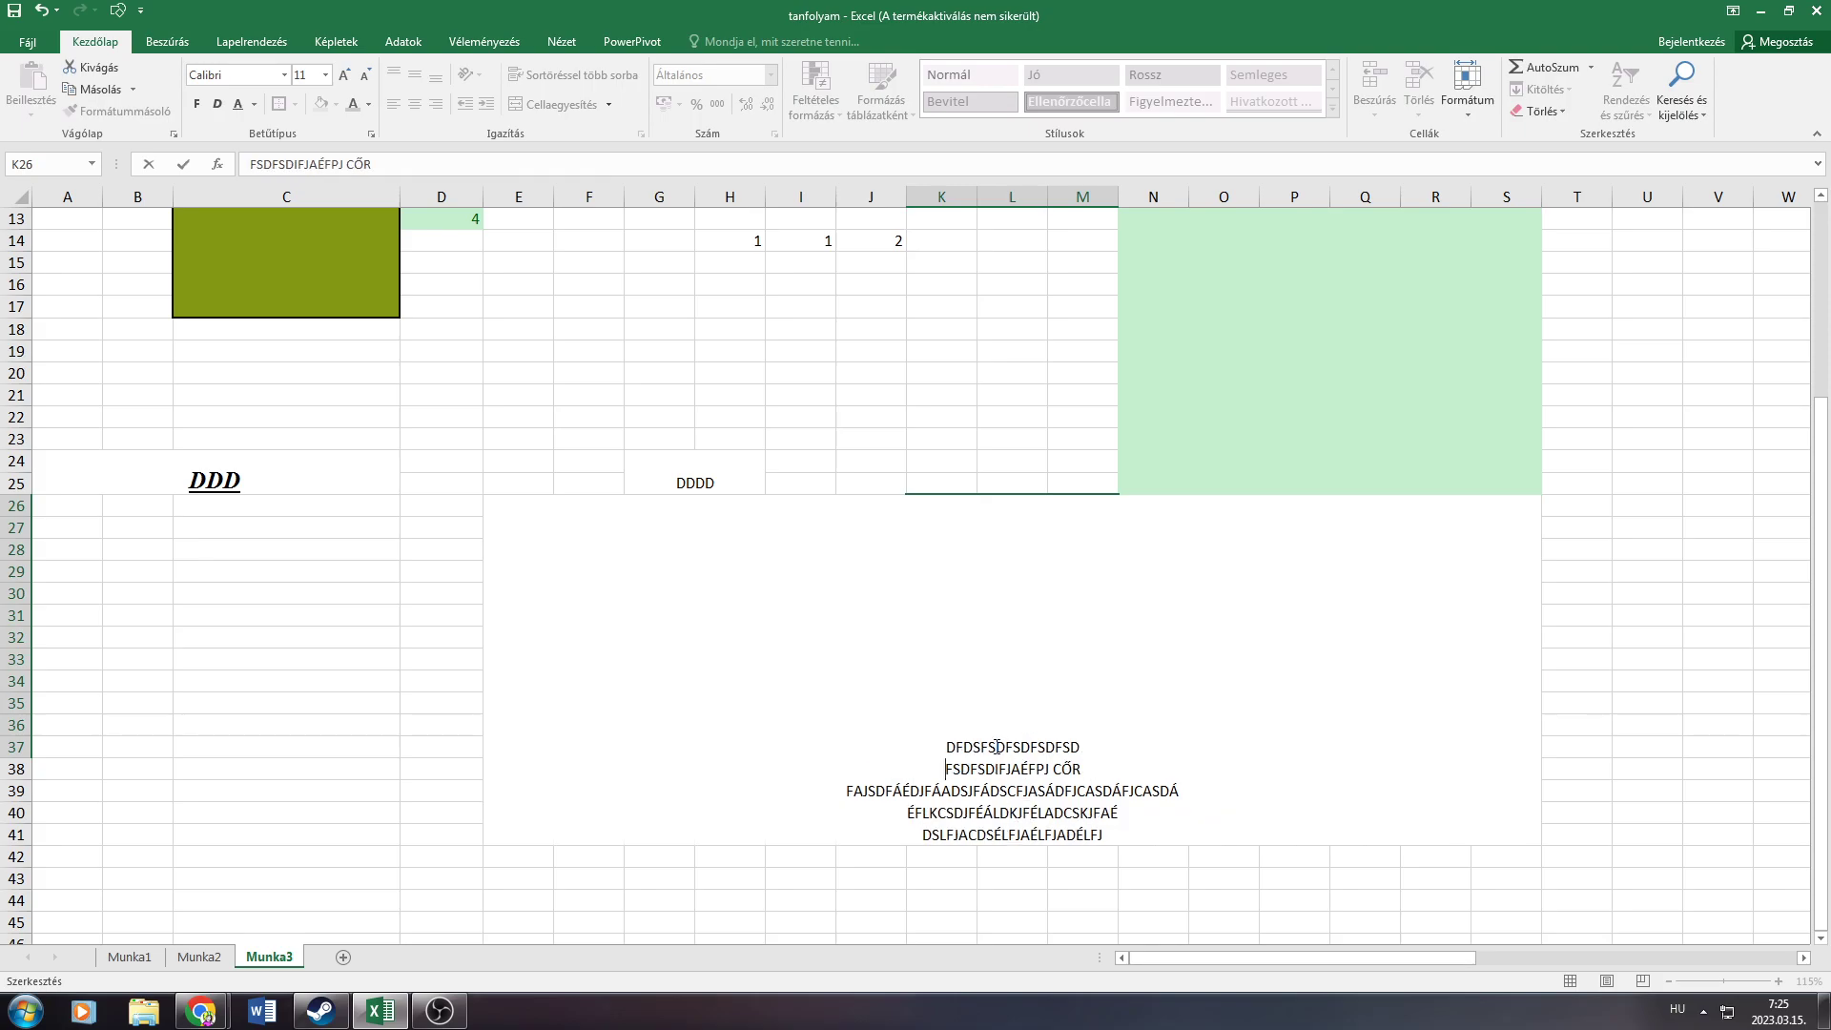
{"action": "left_click", "coordinate": [999, 792]}
{"action": "key", "text": "alt+Return"}
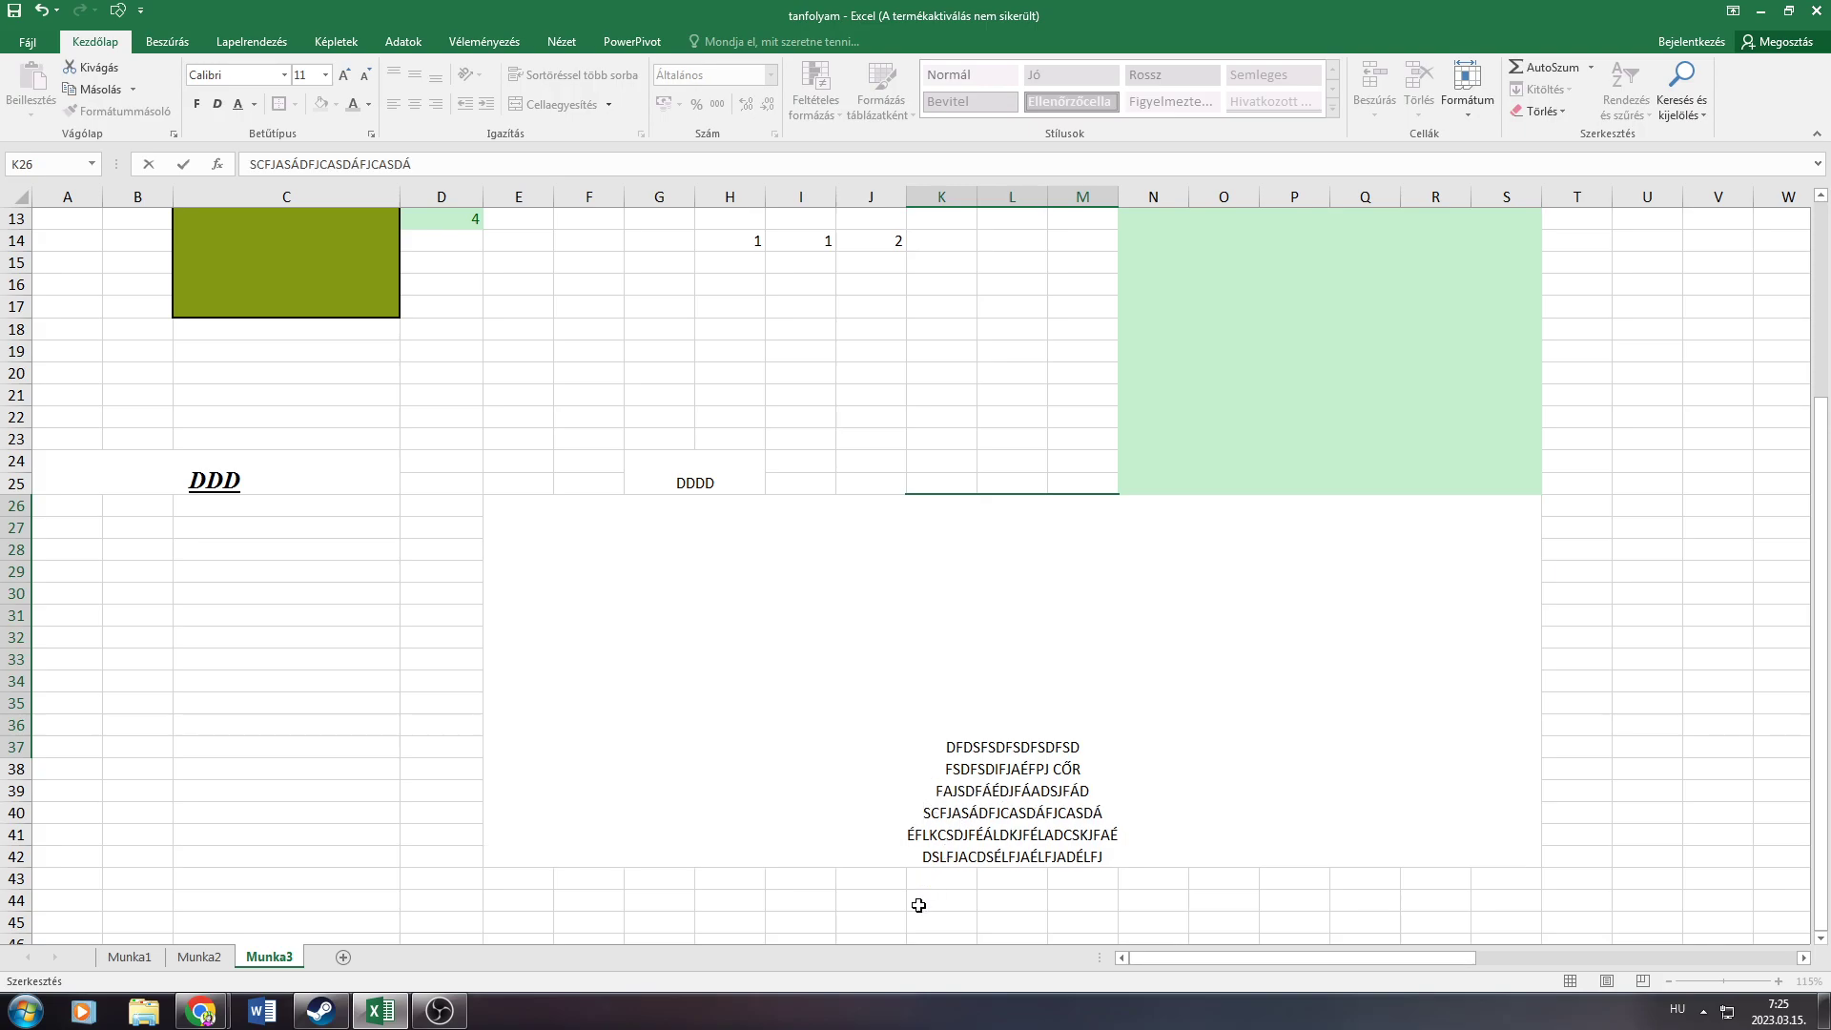
{"action": "left_click", "coordinate": [918, 905]}
{"action": "left_click", "coordinate": [1011, 687]}
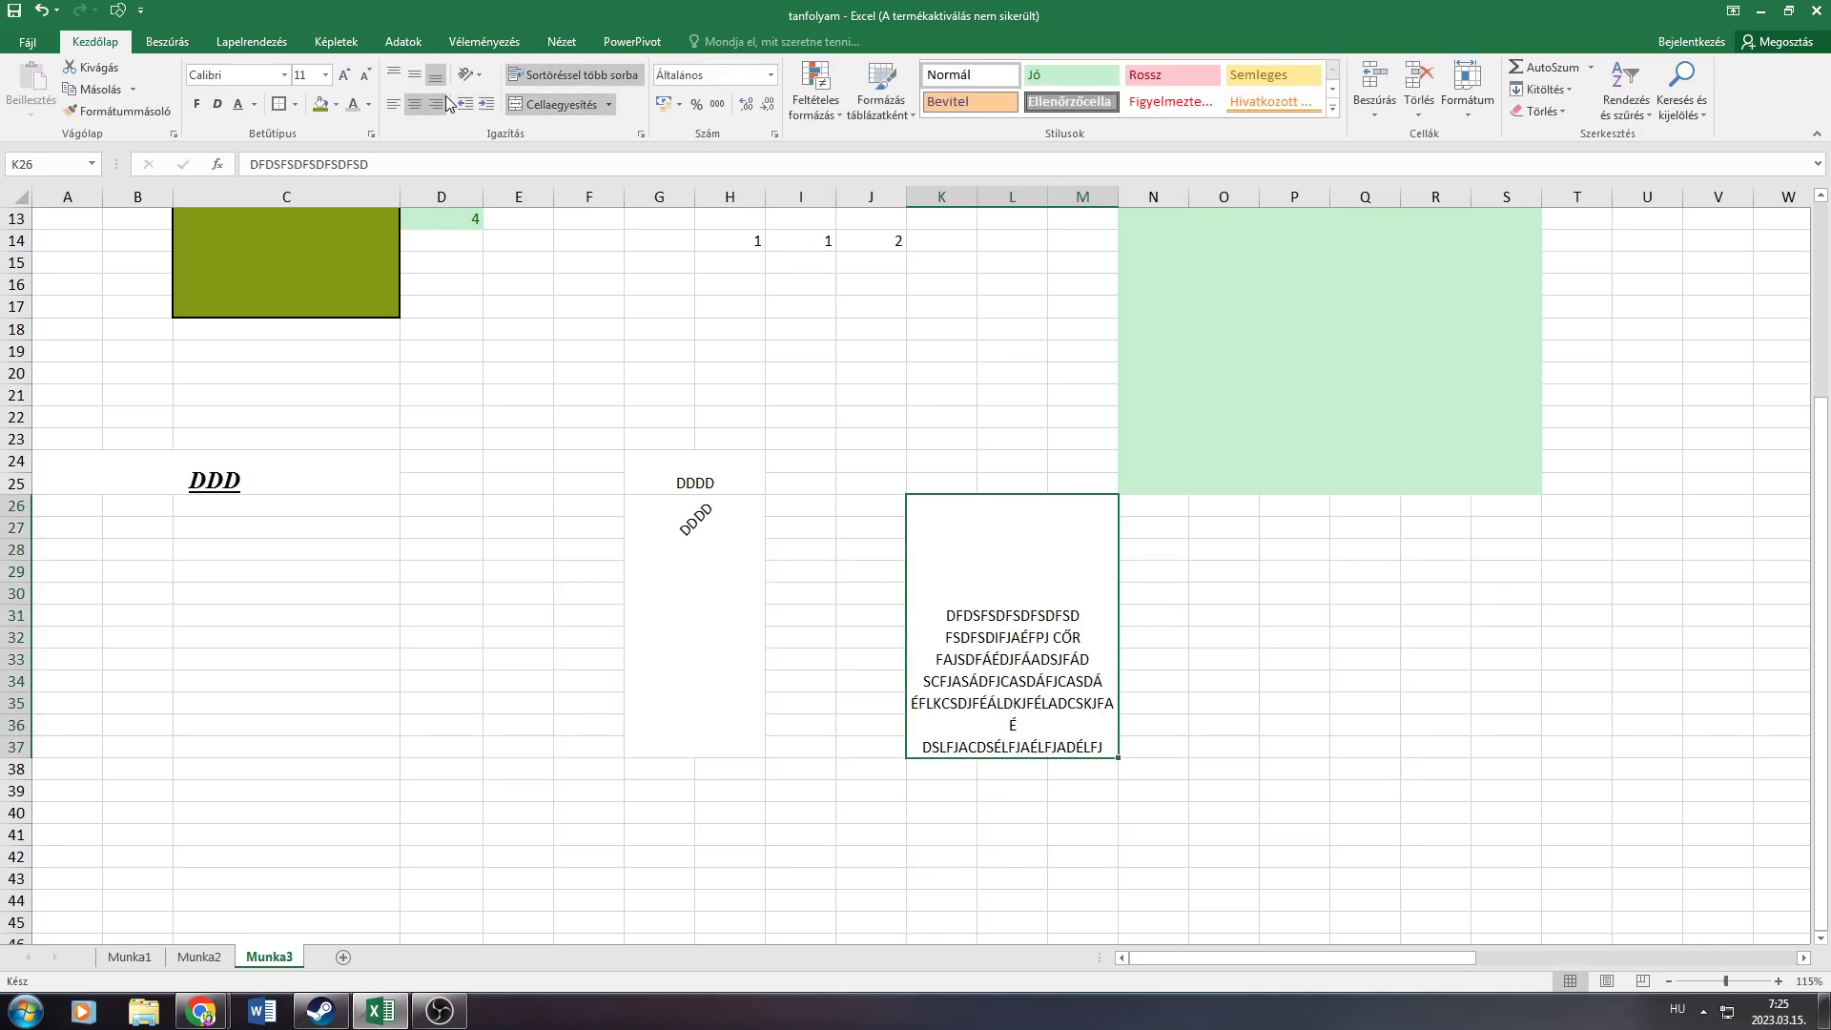
{"action": "left_click", "coordinate": [515, 393]}
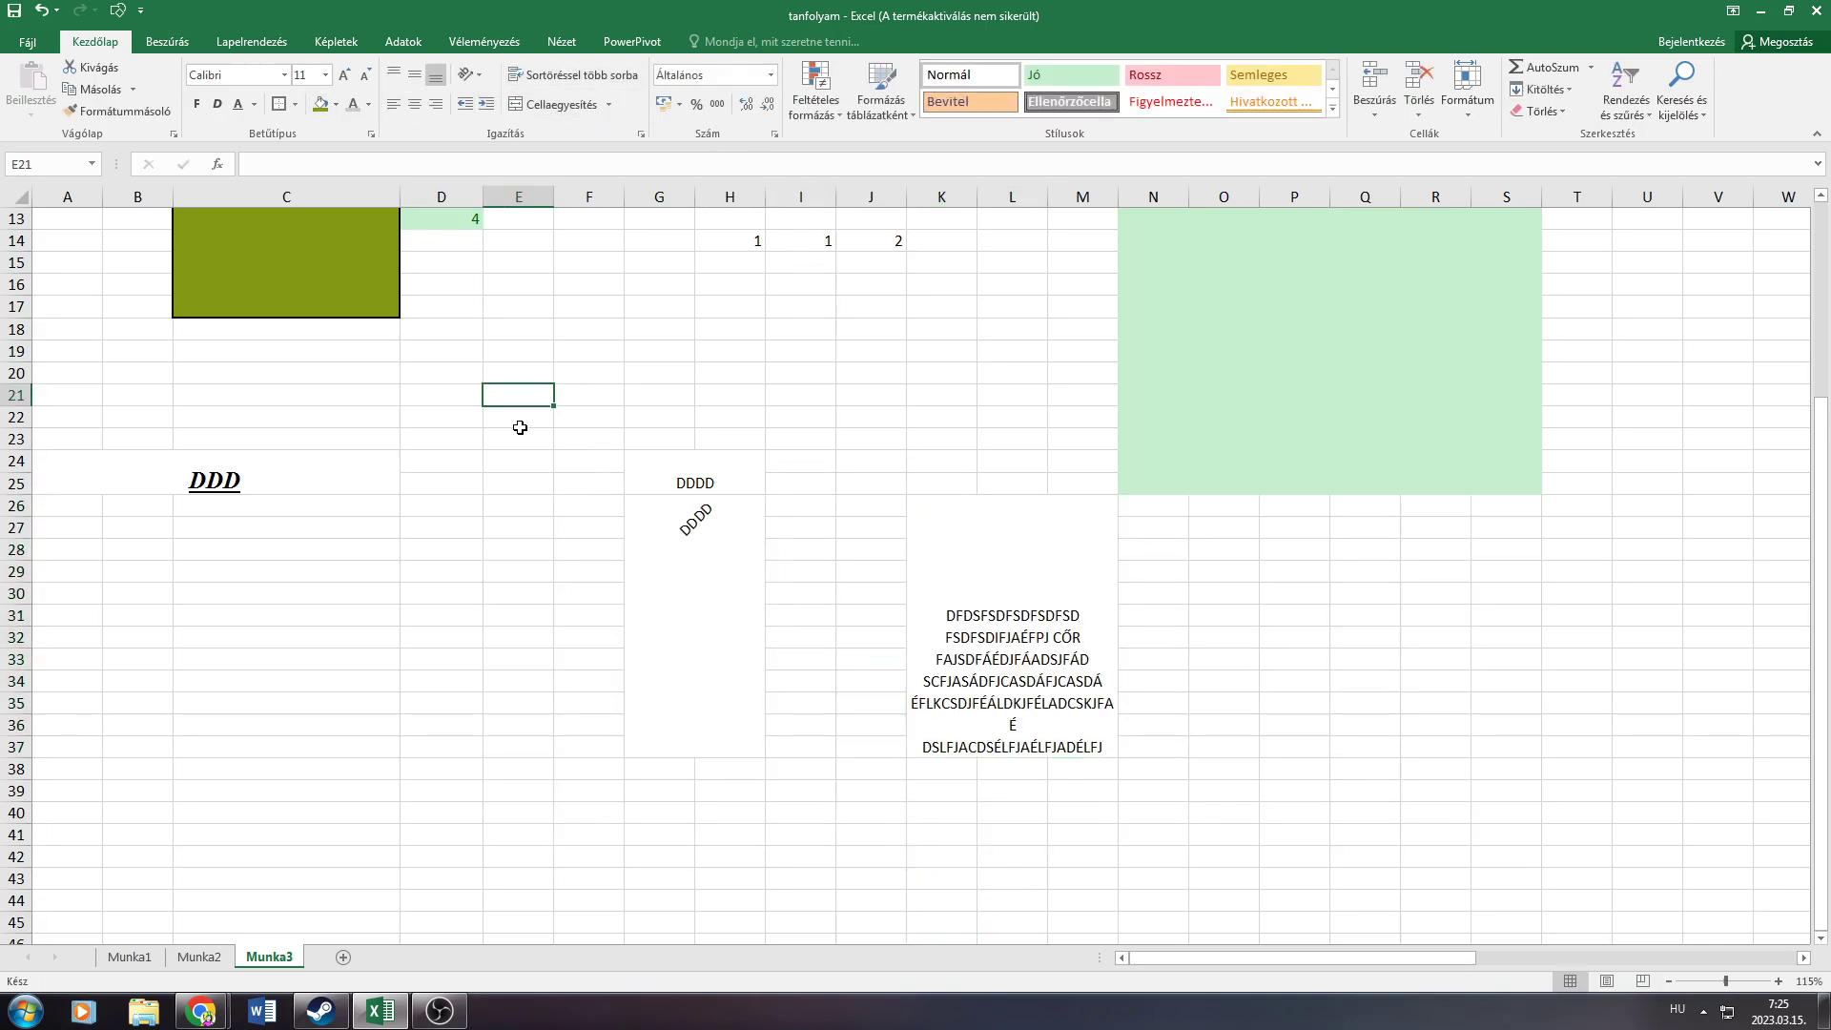
Select D17:E27 and open Cellaformázás (Format Cells) from its shortcut menu
{"action": "left_click", "coordinate": [736, 333]}
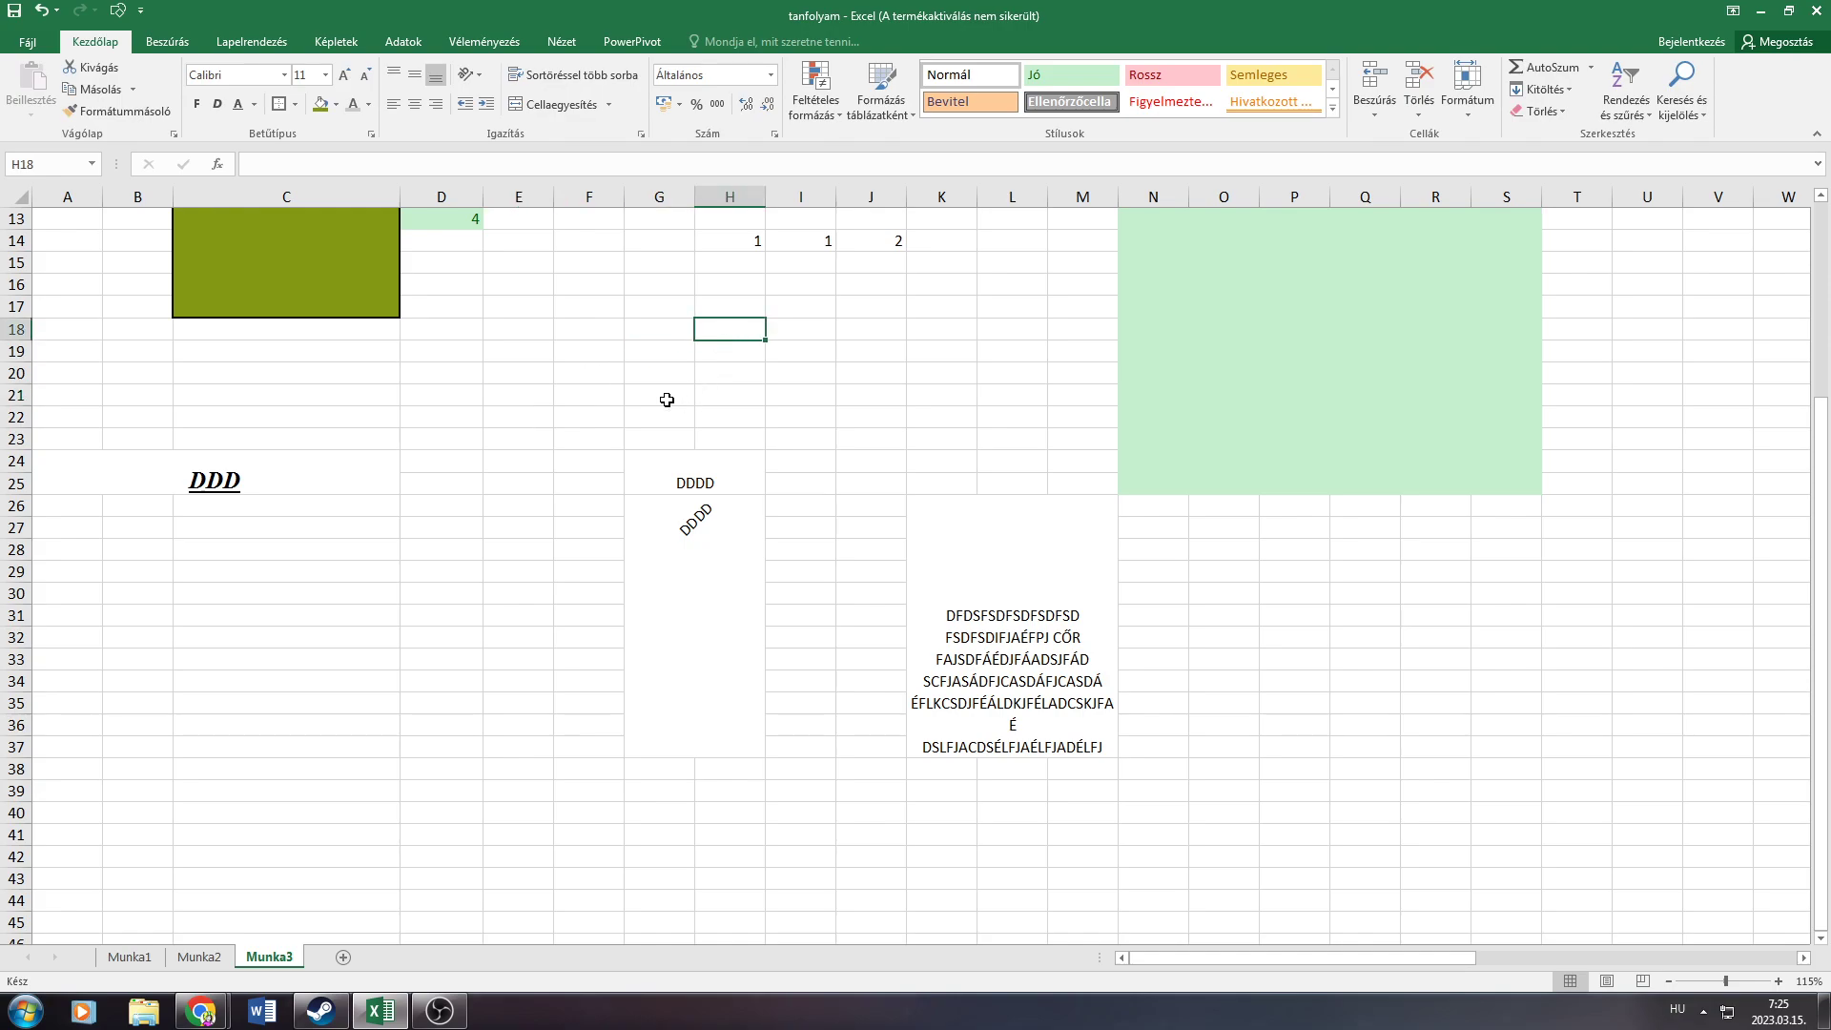
{"action": "left_click", "coordinate": [923, 557]}
{"action": "mouse_move", "coordinate": [472, 303]}
{"action": "left_mouse_down"}
{"action": "mouse_move", "coordinate": [462, 335]}
{"action": "mouse_move", "coordinate": [512, 519]}
{"action": "left_mouse_up"}
{"action": "right_click", "coordinate": [512, 519]}
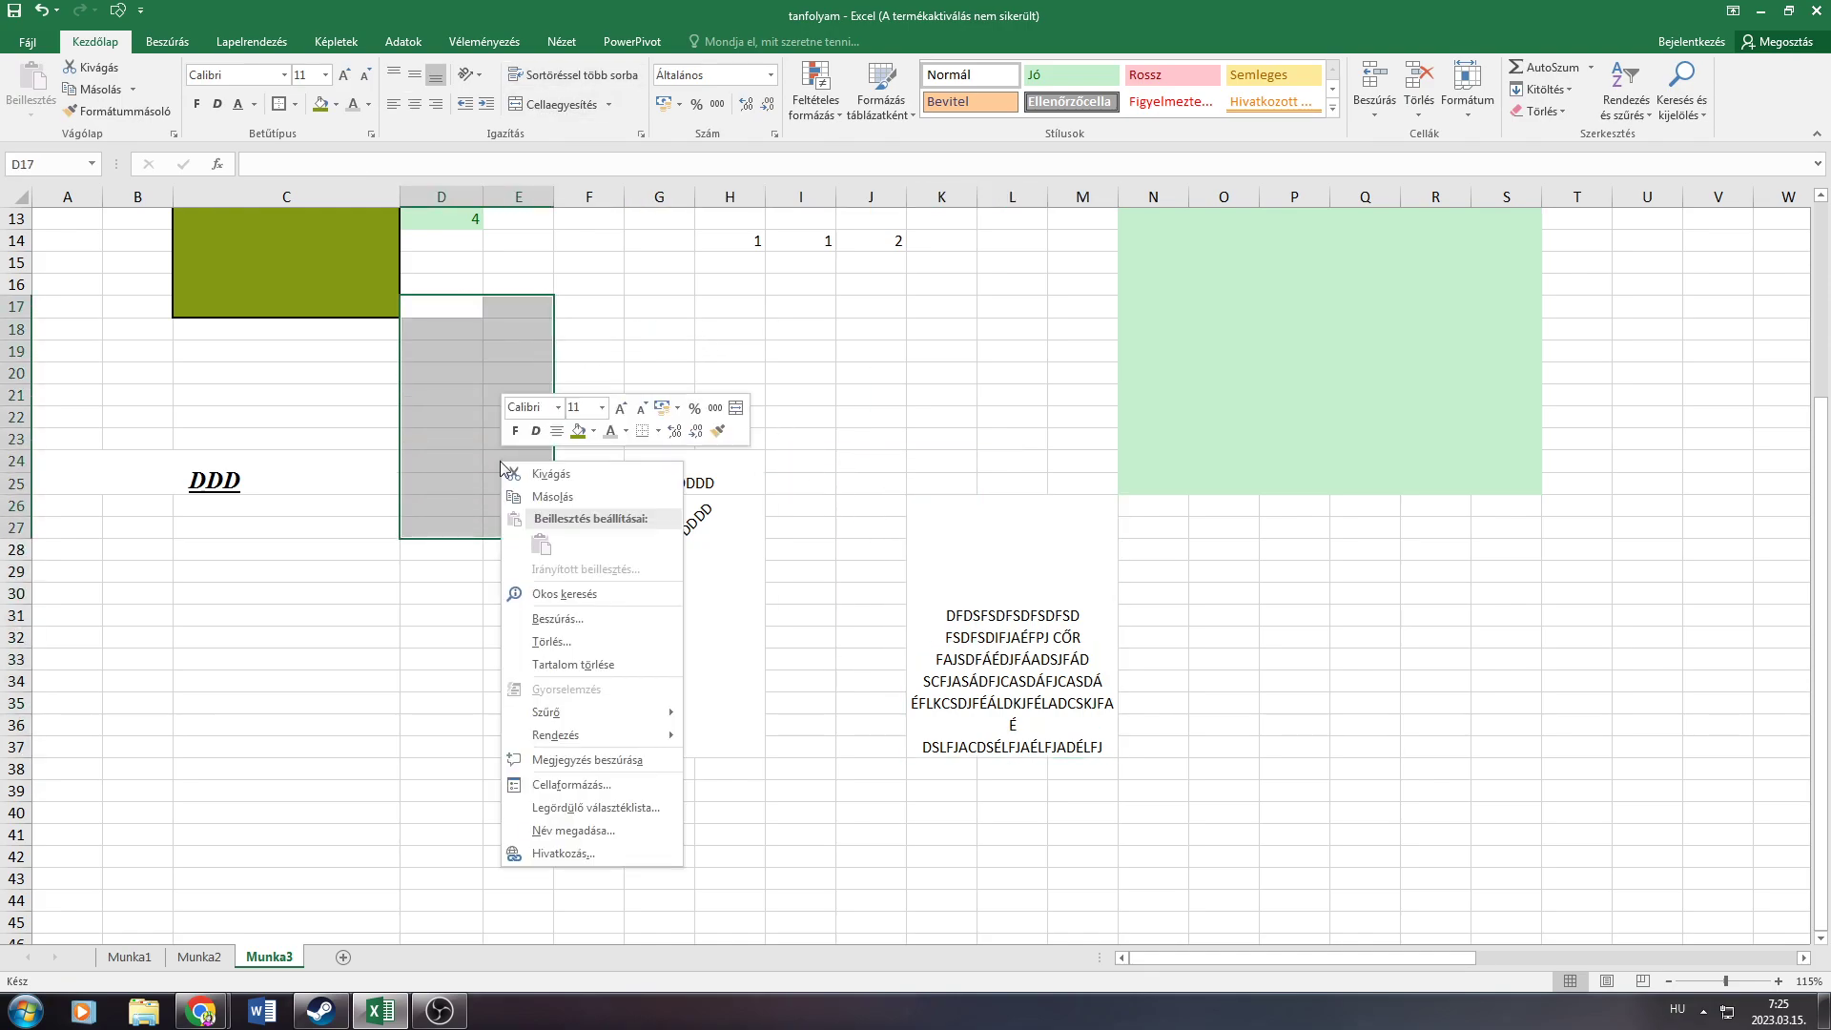
{"action": "left_click", "coordinate": [546, 790]}
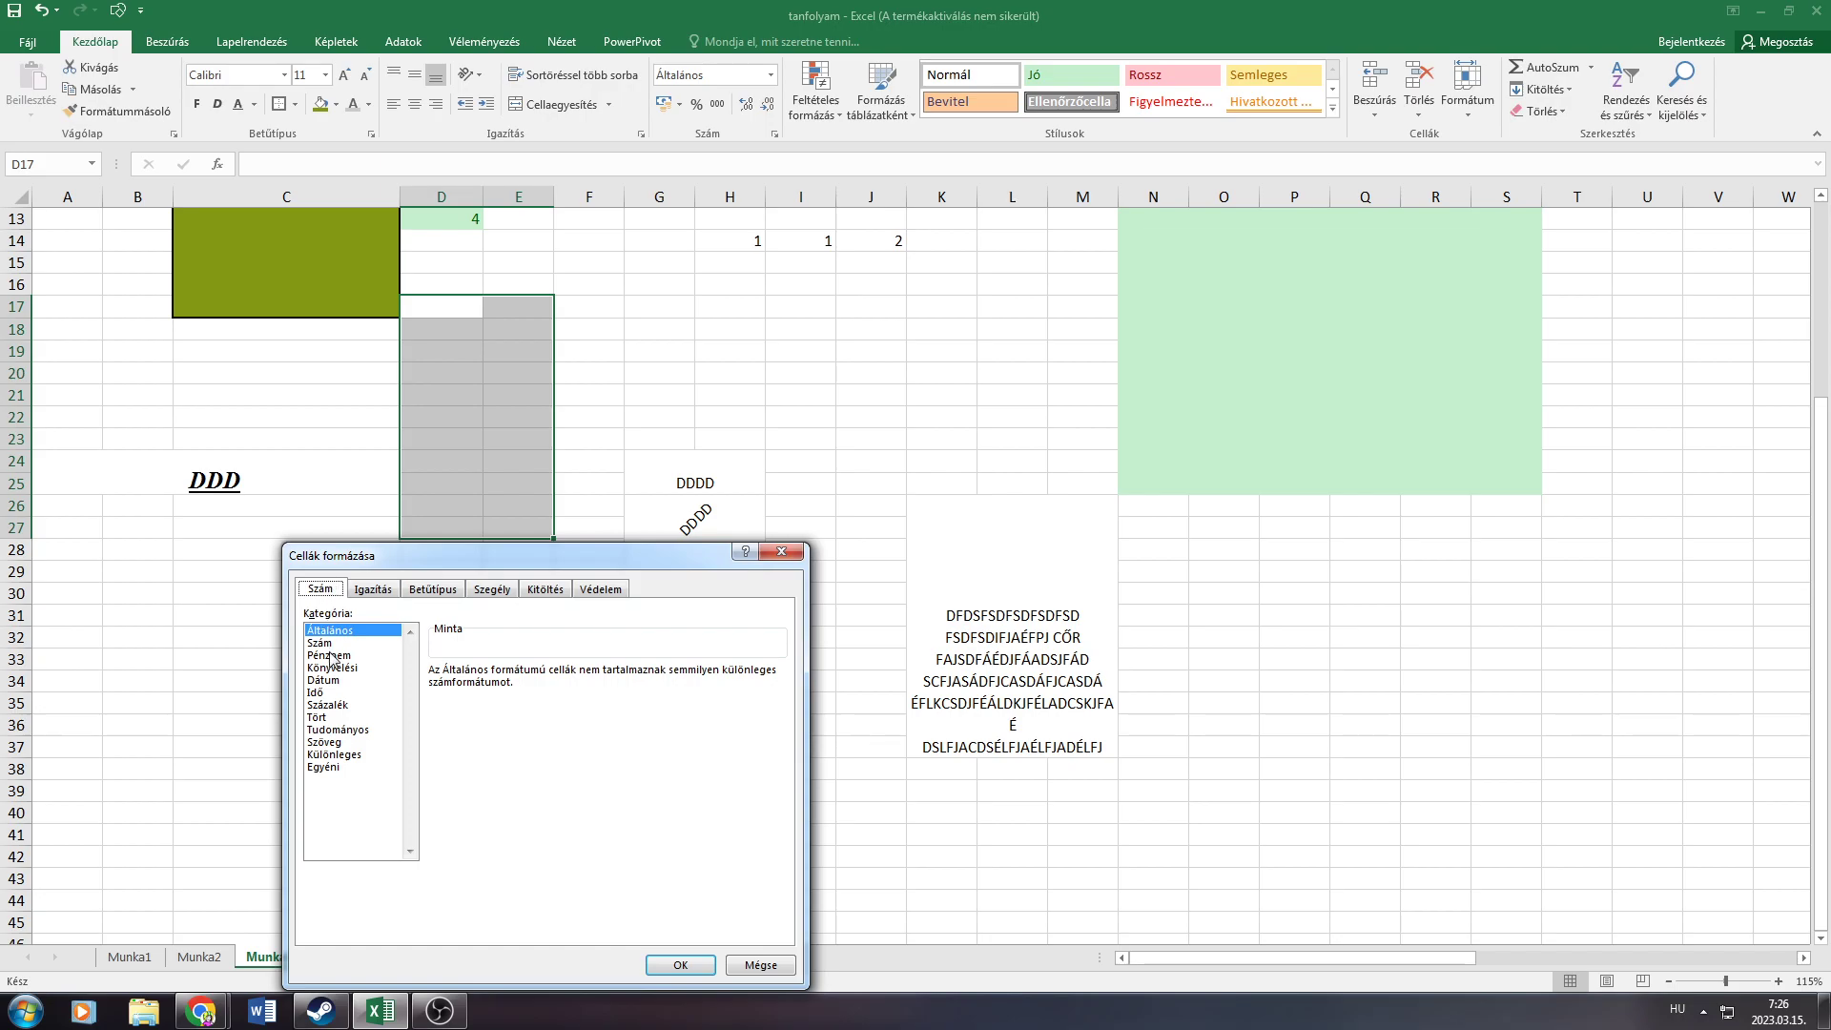
Preview Szám with 1 decimal place, then Pénznem, Könyvelési, Dátum, Idő and Százalék formats
{"action": "left_click", "coordinate": [343, 643]}
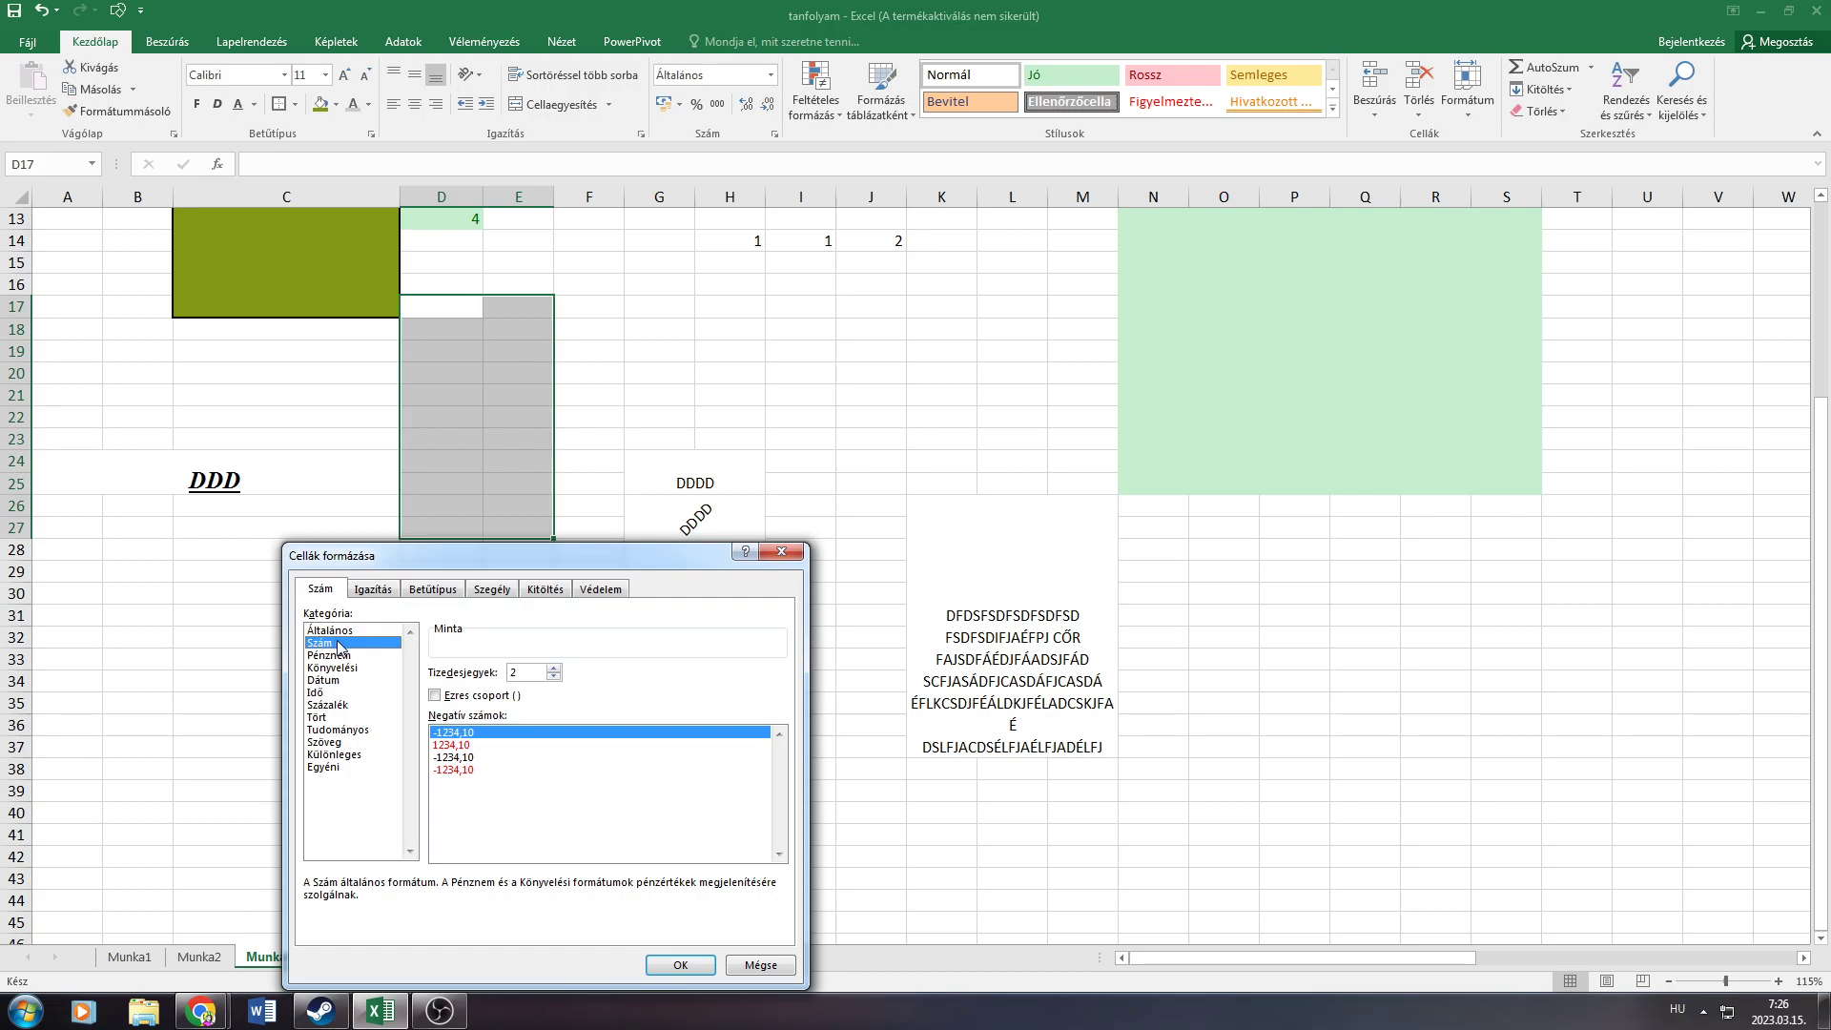
{"action": "left_click", "coordinate": [553, 677]}
{"action": "left_click", "coordinate": [360, 657]}
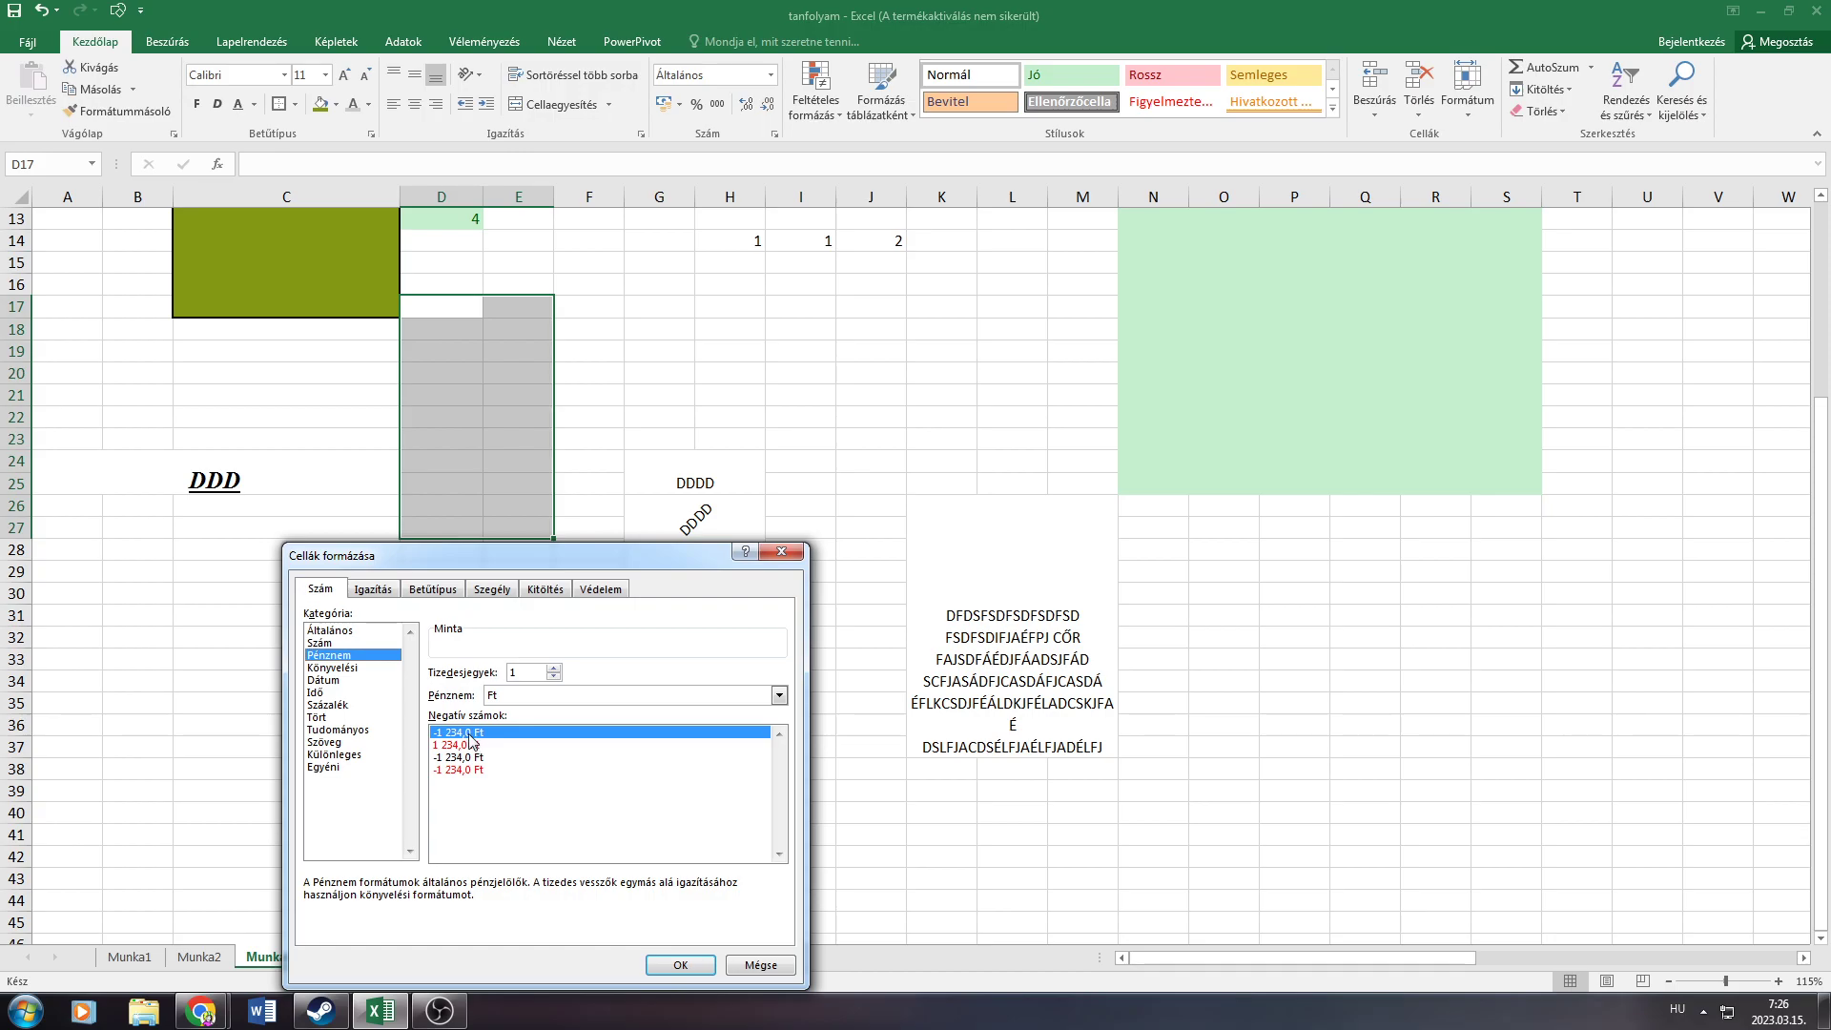
{"action": "left_click", "coordinate": [323, 669]}
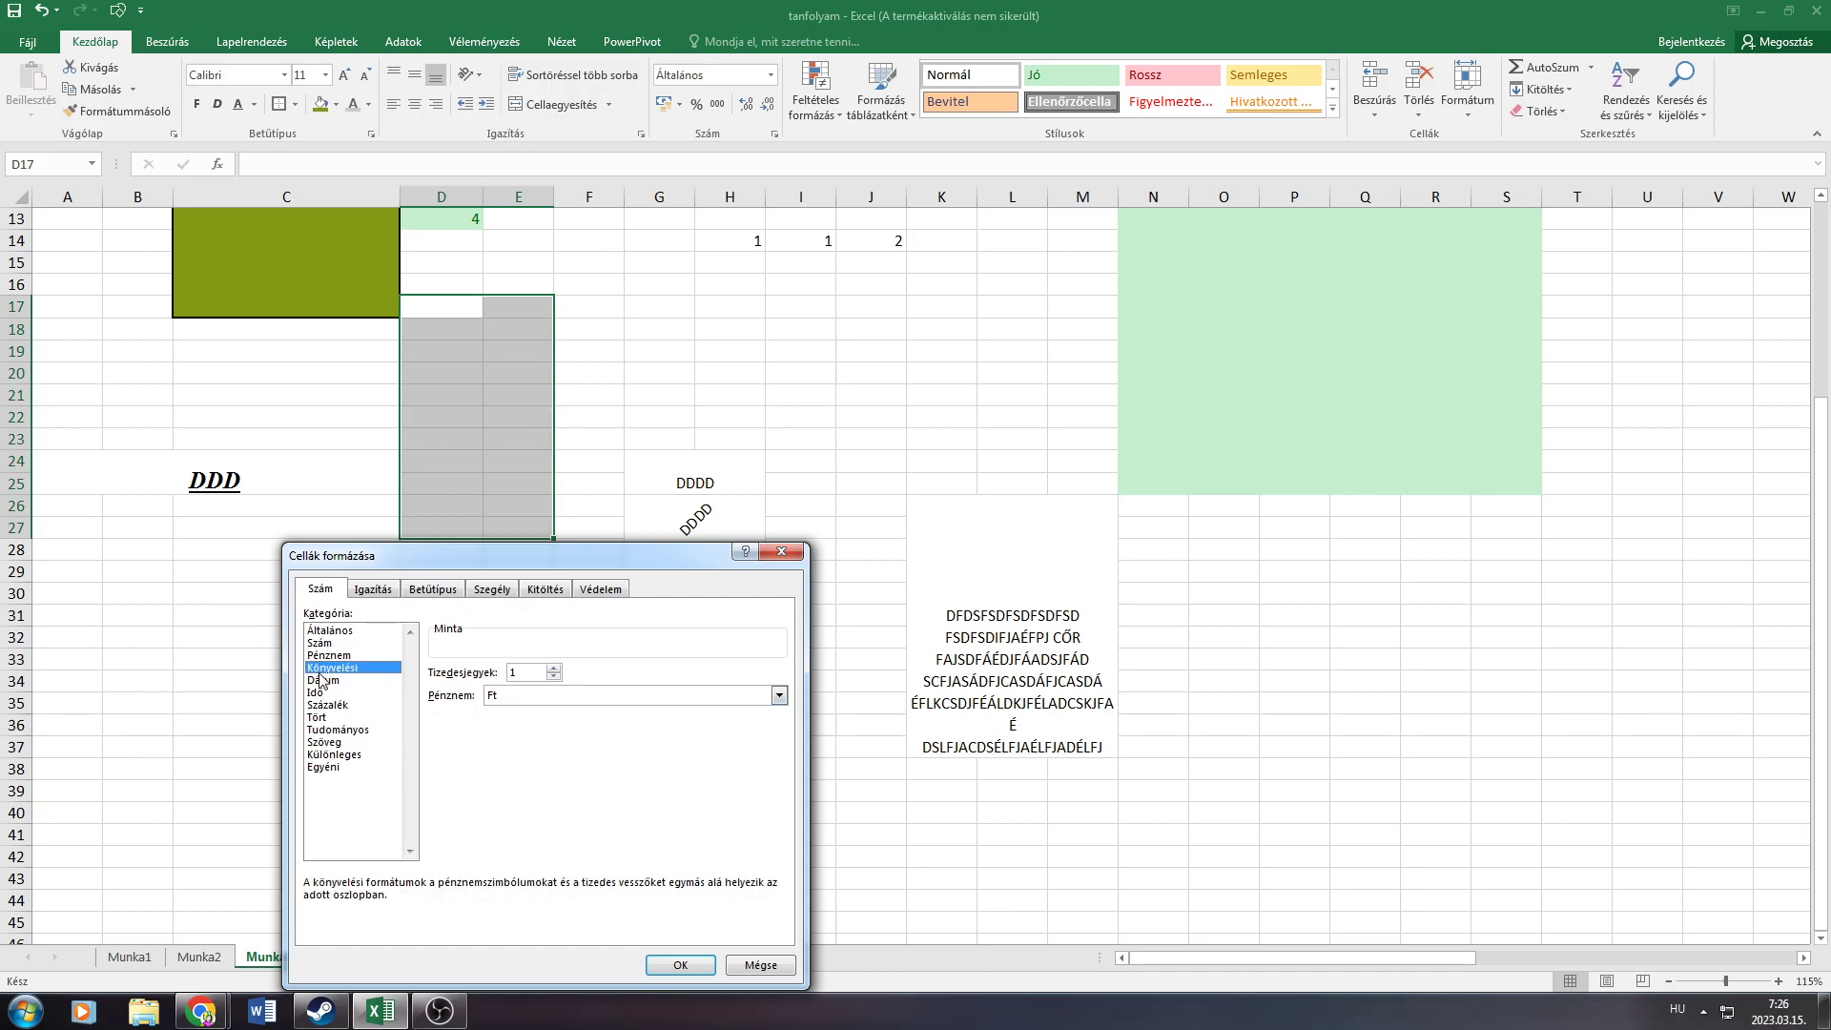
{"action": "left_click", "coordinate": [322, 680]}
{"action": "left_click", "coordinate": [321, 692]}
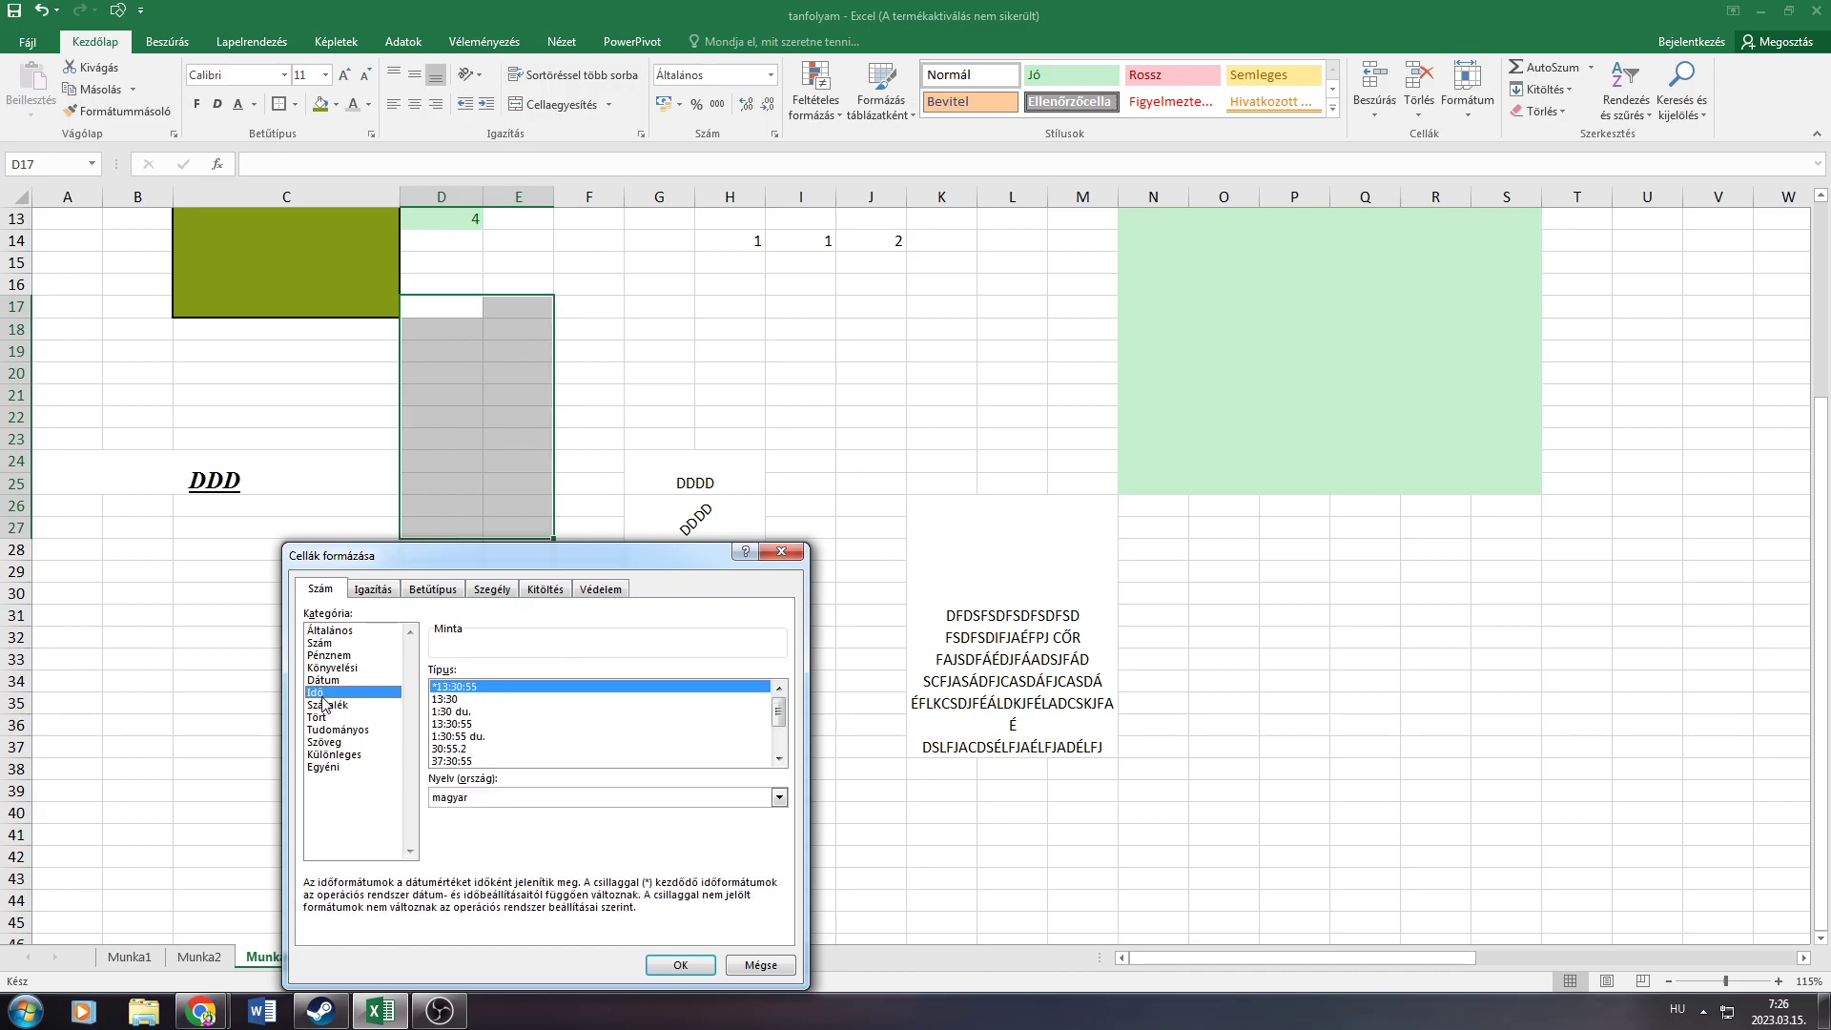
{"action": "left_click", "coordinate": [324, 705]}
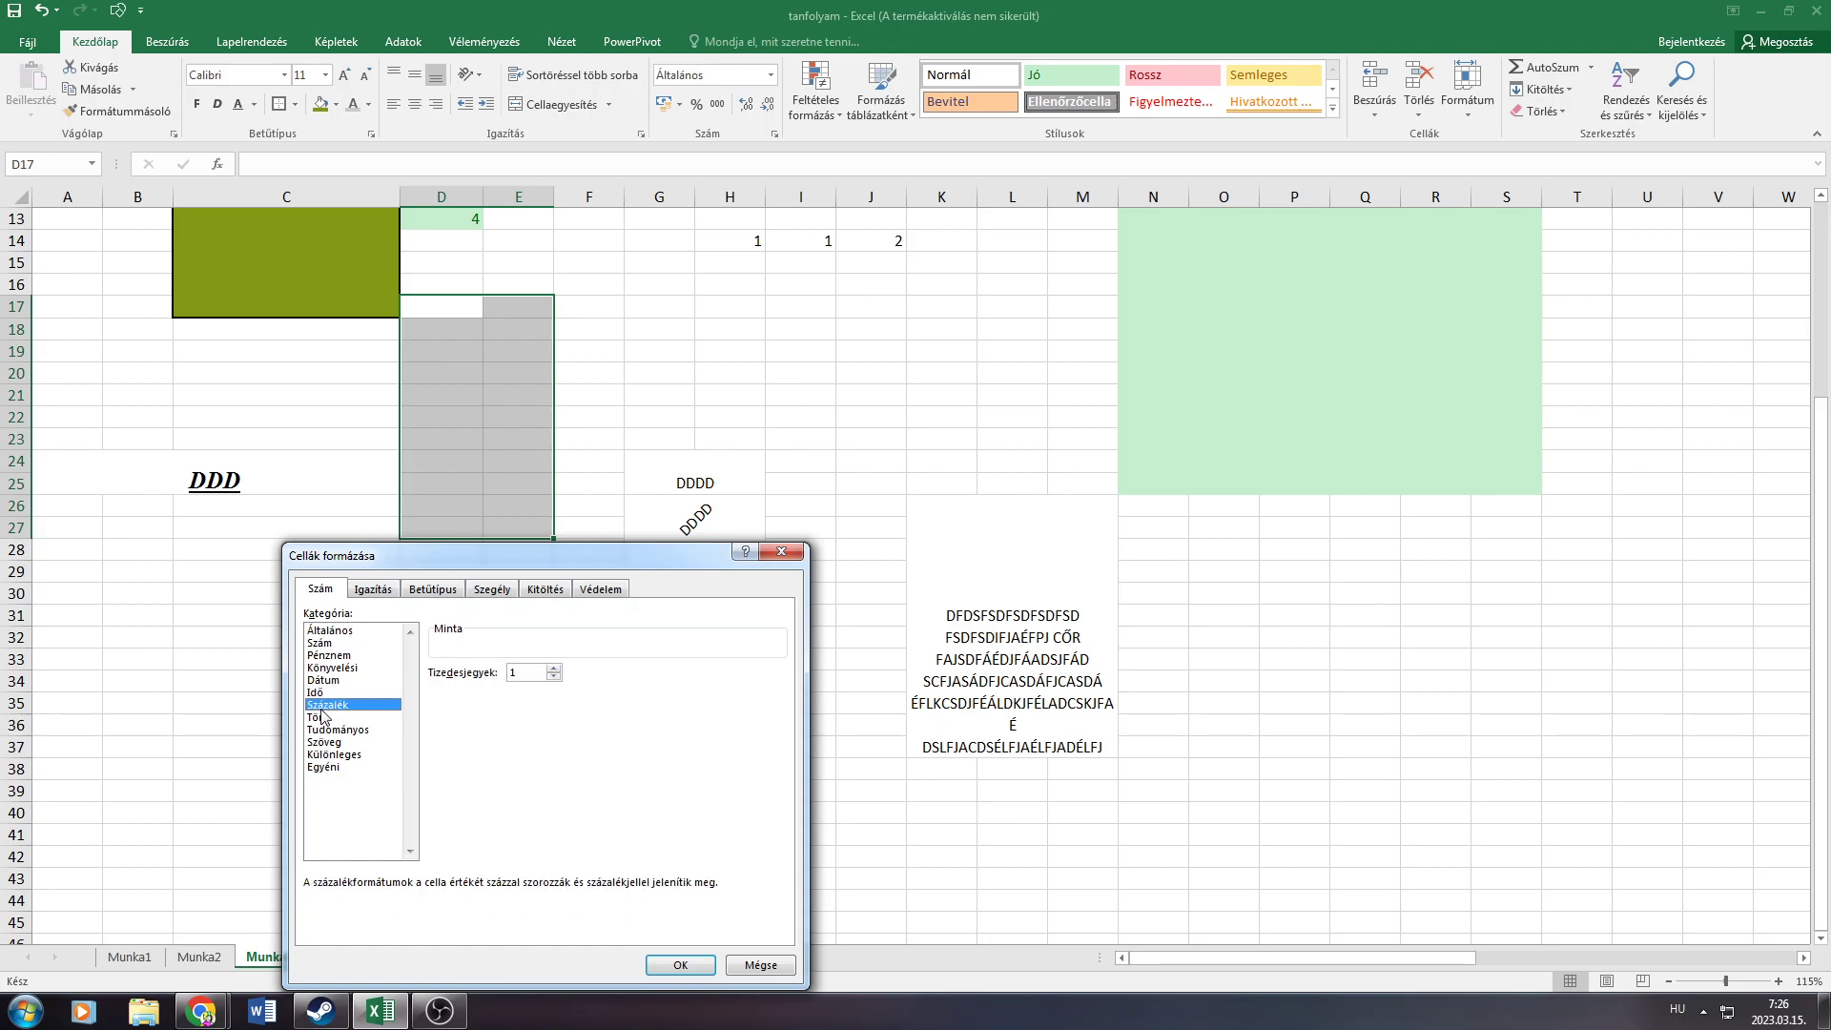
Preview Tört, Szöveg, Tudományos and Különleges, finishing on the Egyéni custom format codes
{"action": "left_click", "coordinate": [318, 717]}
{"action": "left_click", "coordinate": [325, 742]}
{"action": "left_click", "coordinate": [325, 730]}
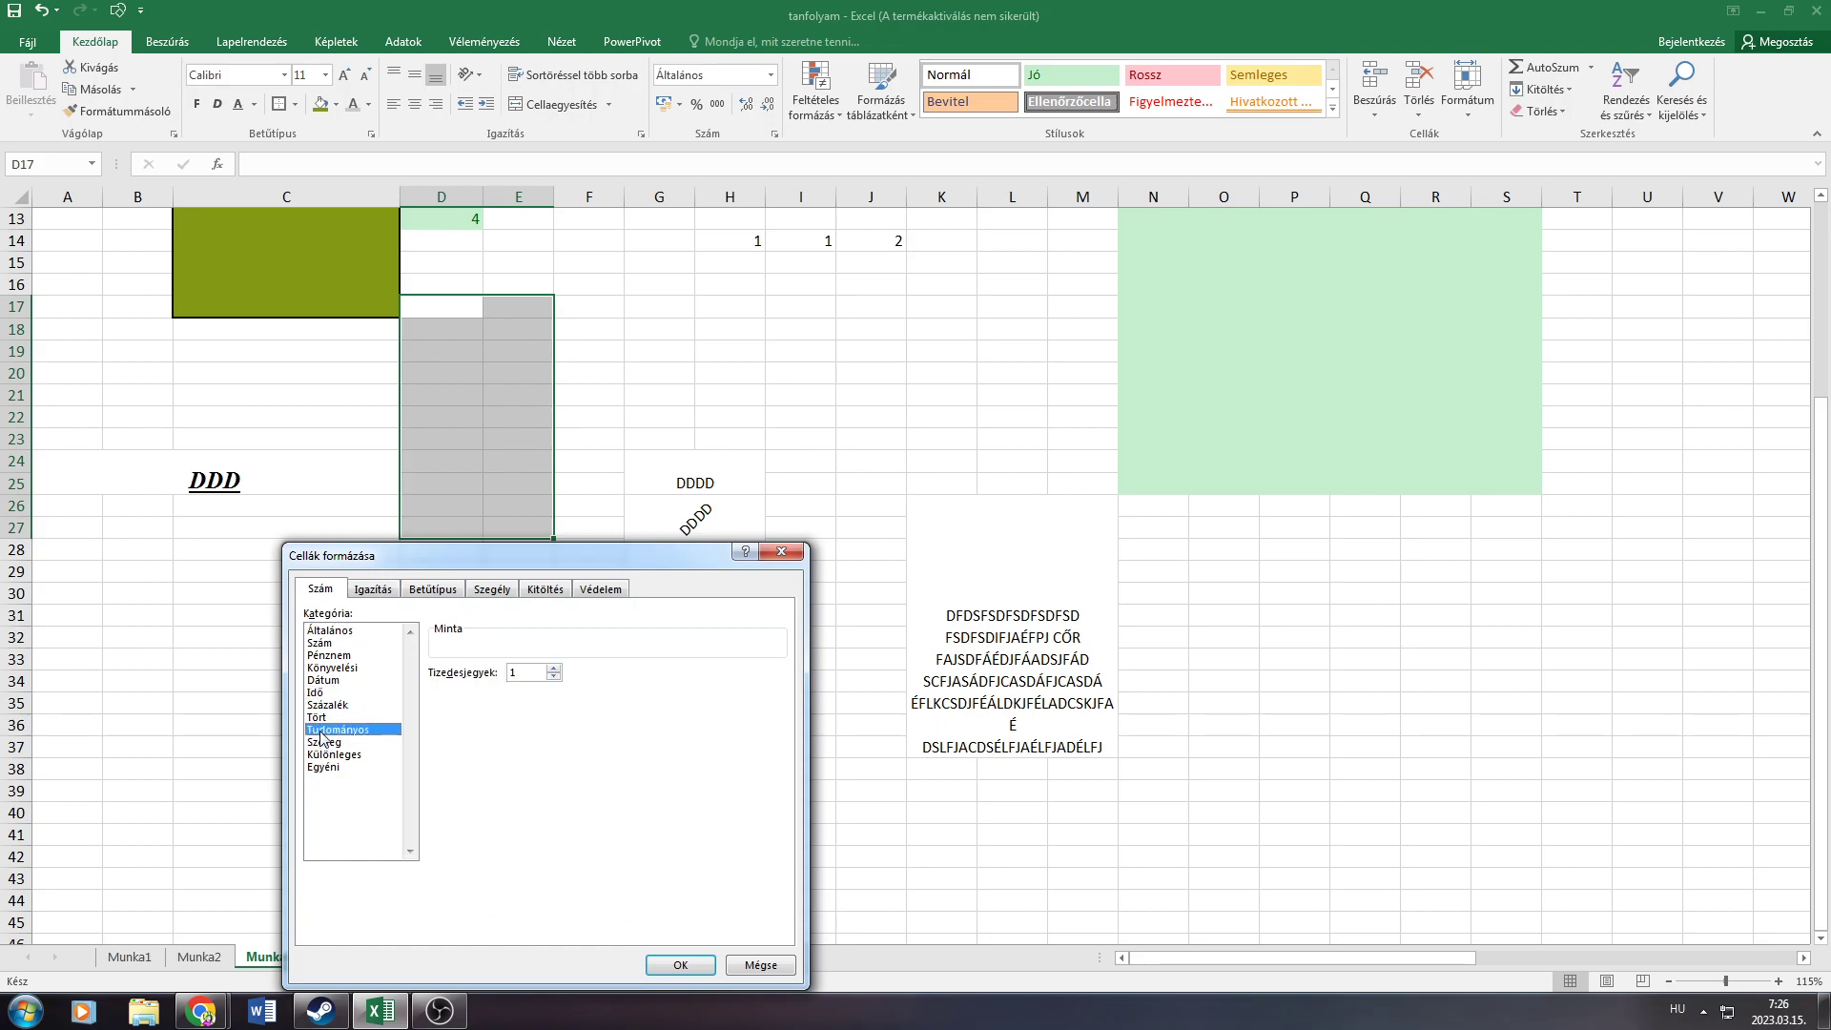
{"action": "left_click", "coordinate": [343, 754]}
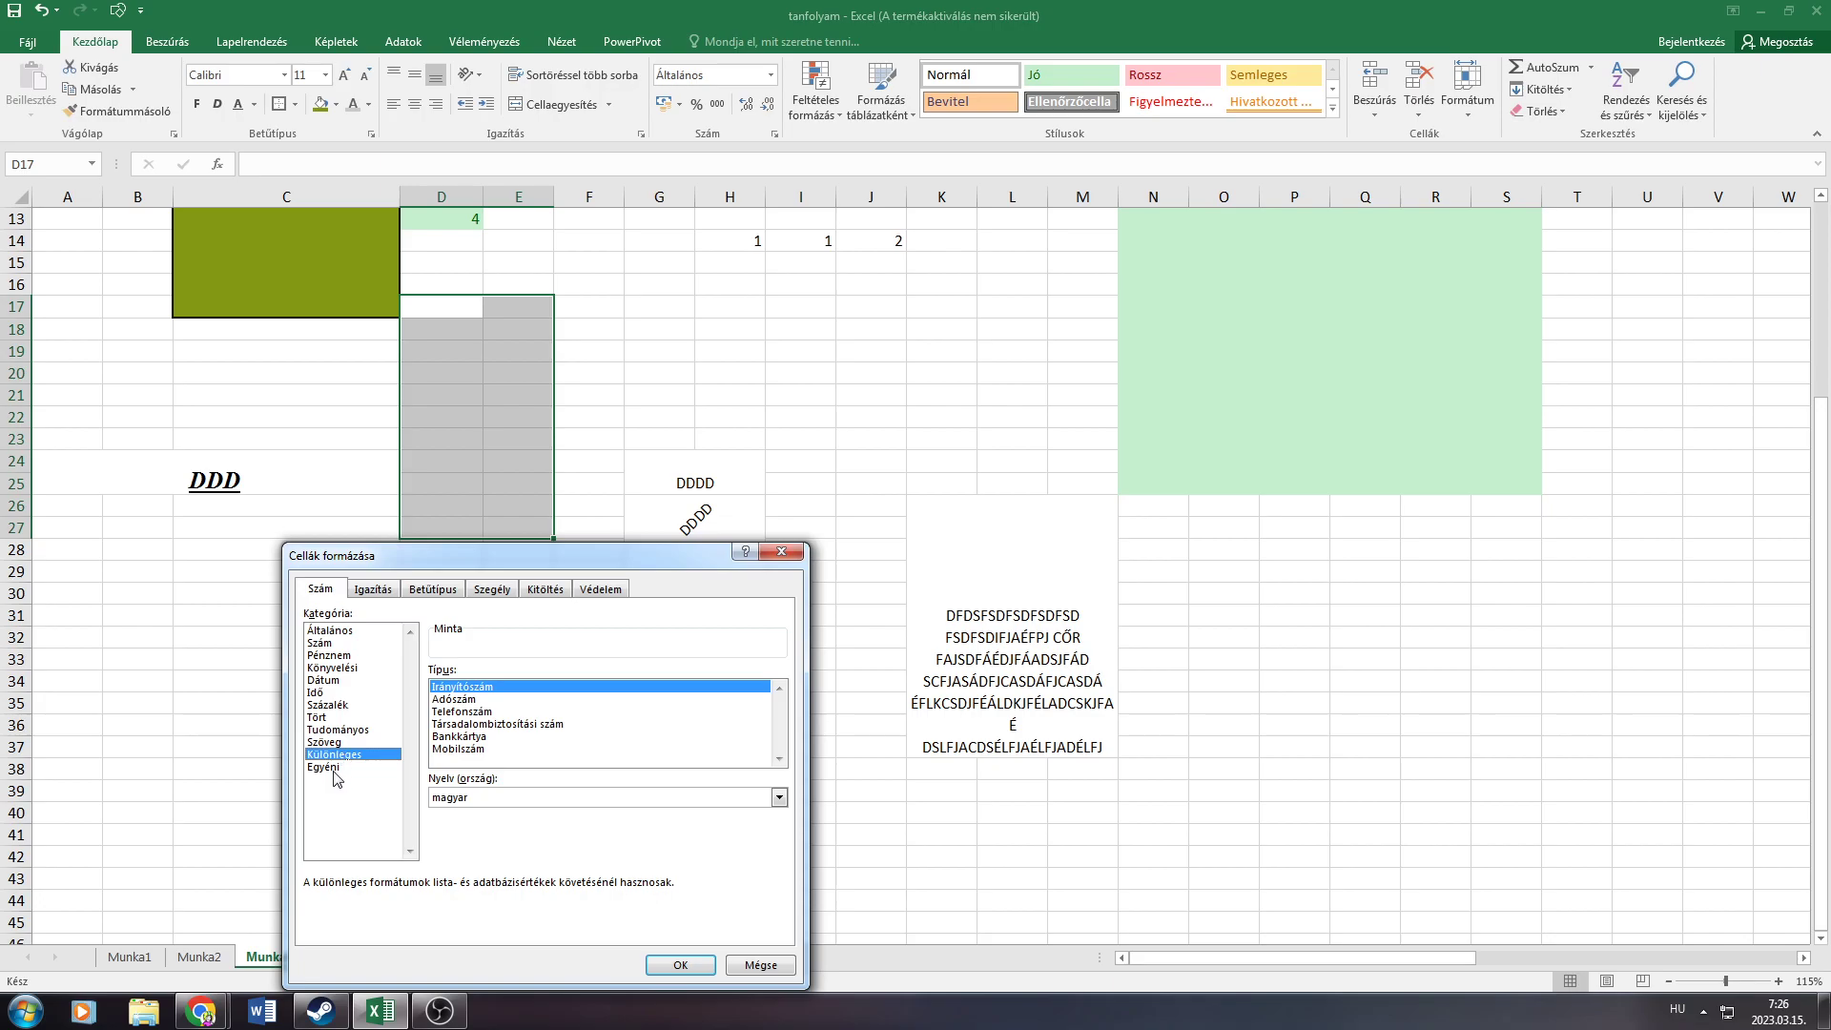
{"action": "left_click", "coordinate": [333, 768]}
{"action": "left_click", "coordinate": [331, 669]}
{"action": "left_click", "coordinate": [329, 769]}
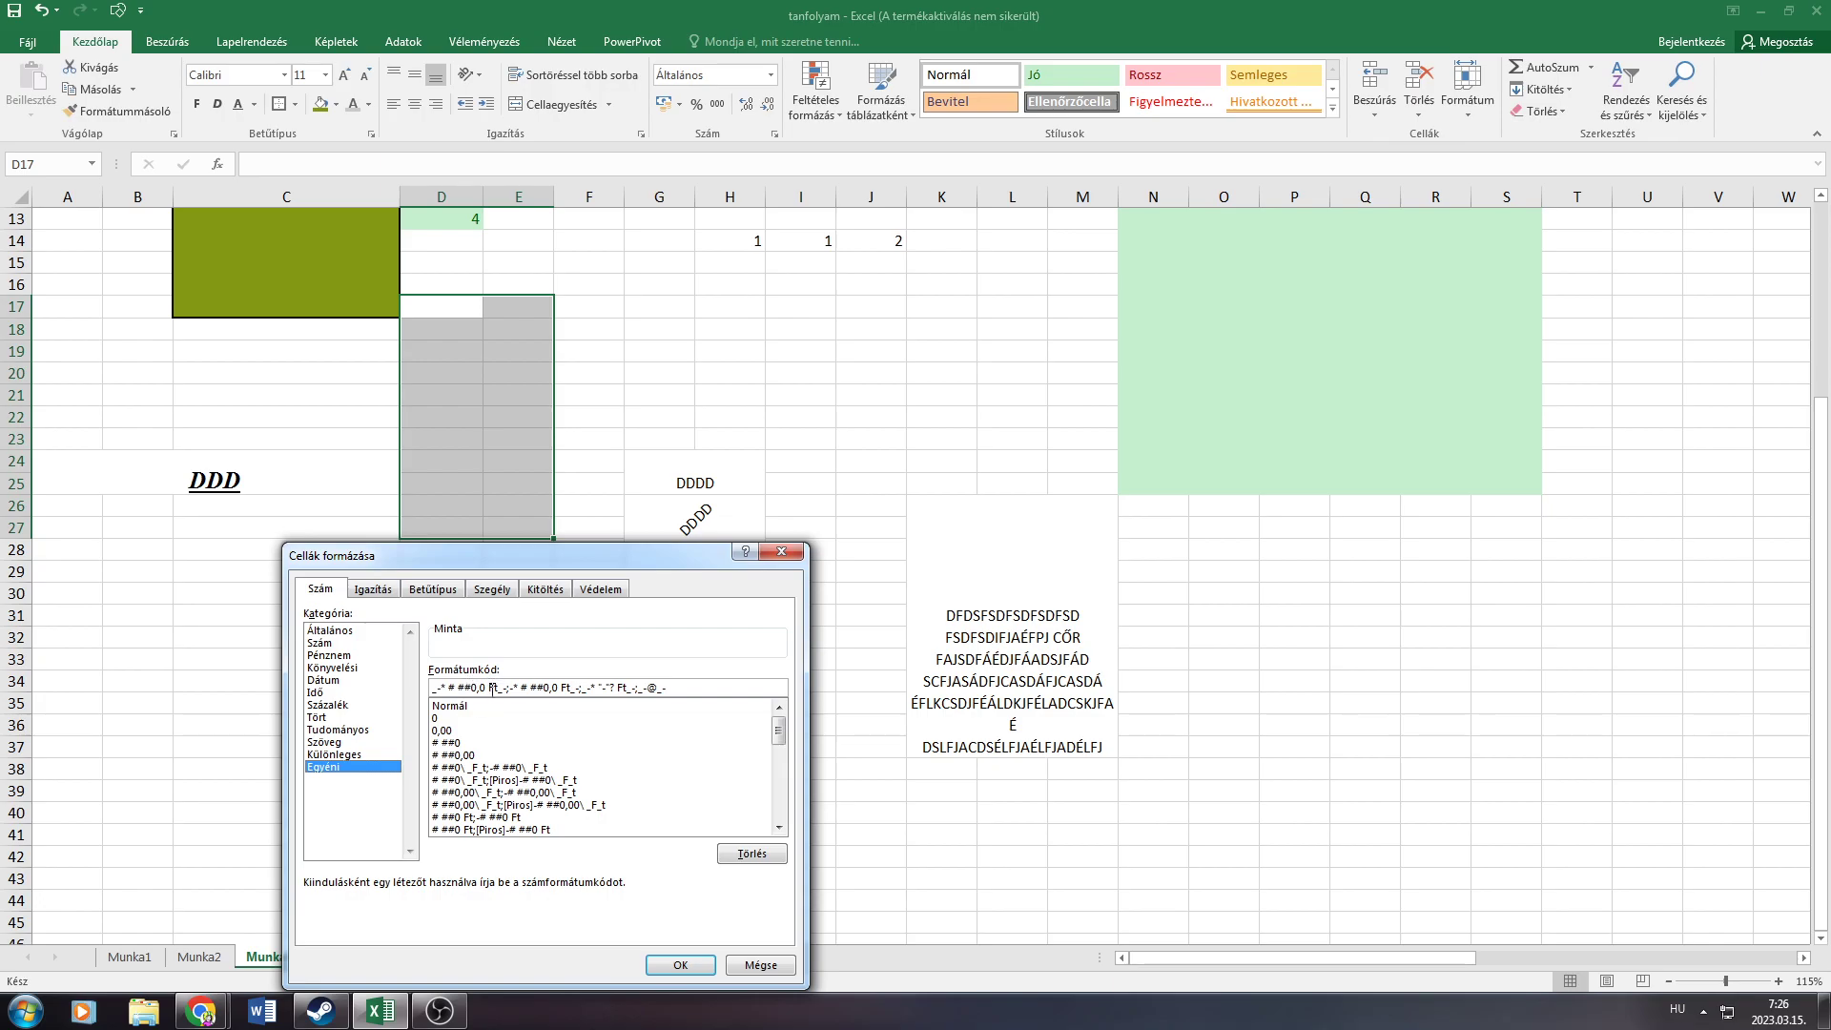
Apply the Number category with 2 decimal places to D17:E27, then select D24
{"action": "left_click", "coordinate": [324, 741]}
{"action": "left_click", "coordinate": [333, 643]}
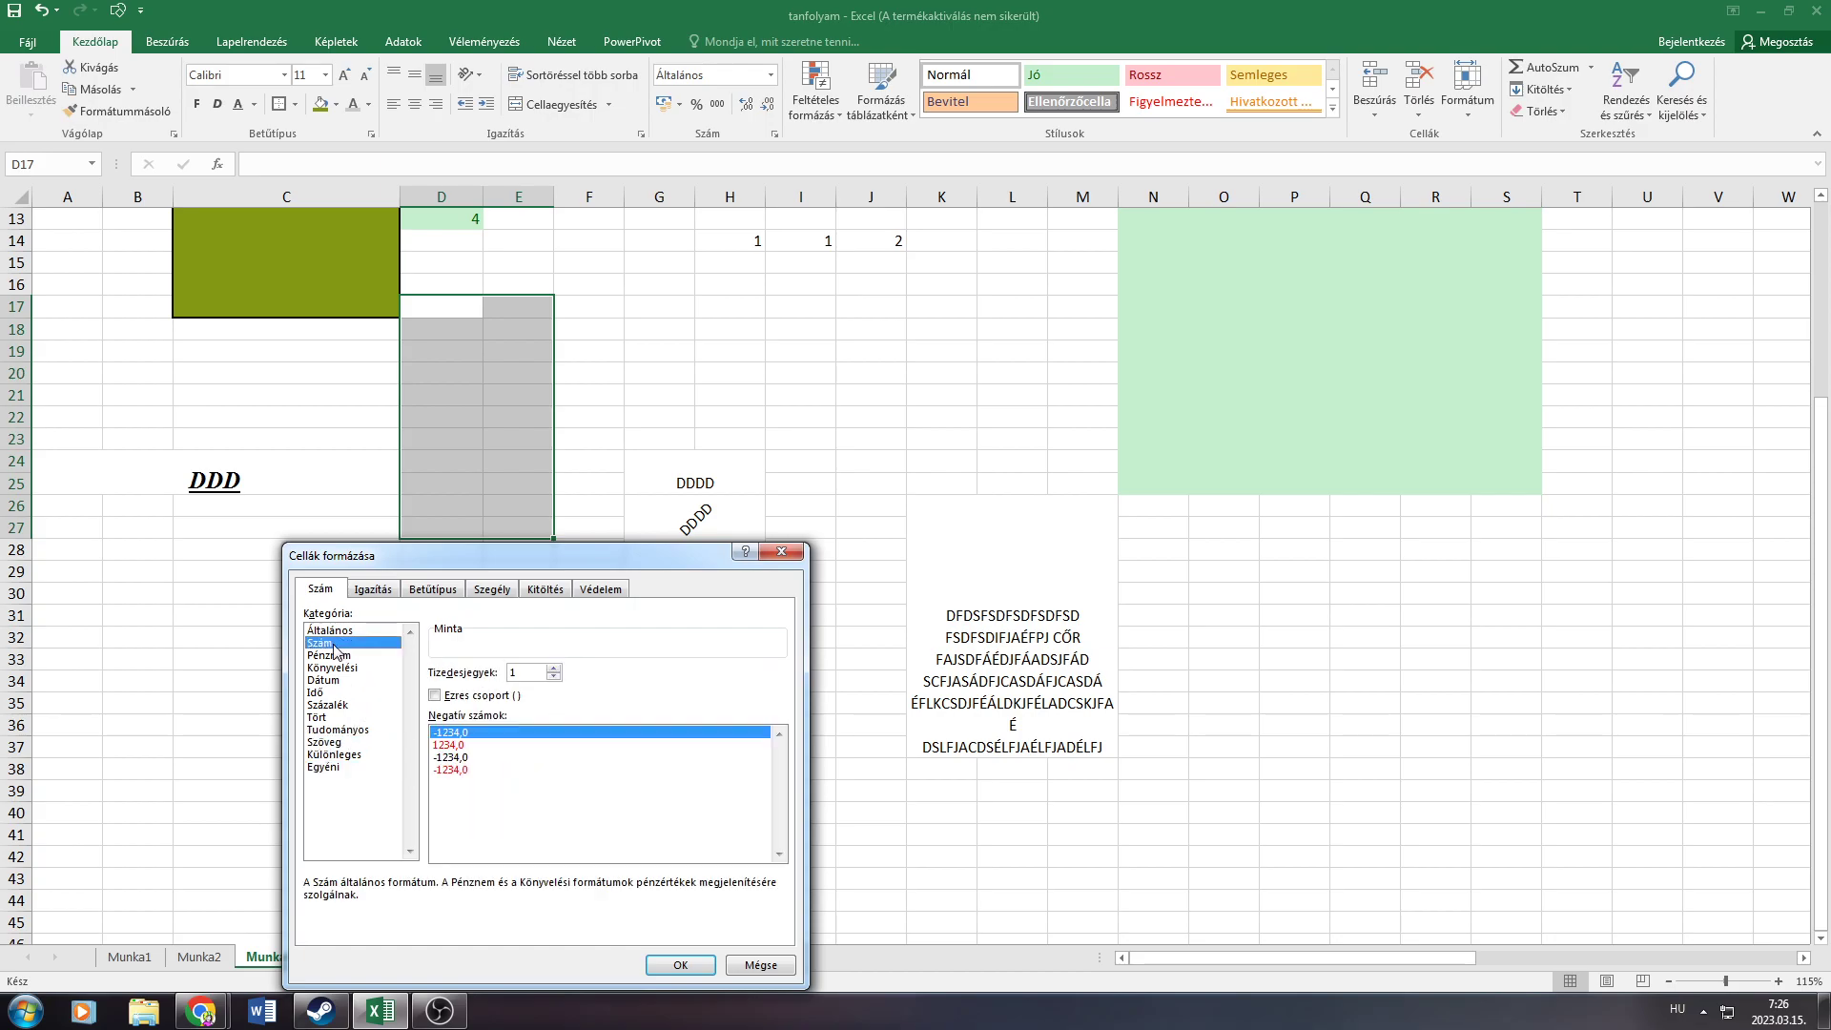
{"action": "left_click", "coordinate": [552, 669]}
{"action": "left_click", "coordinate": [680, 965]}
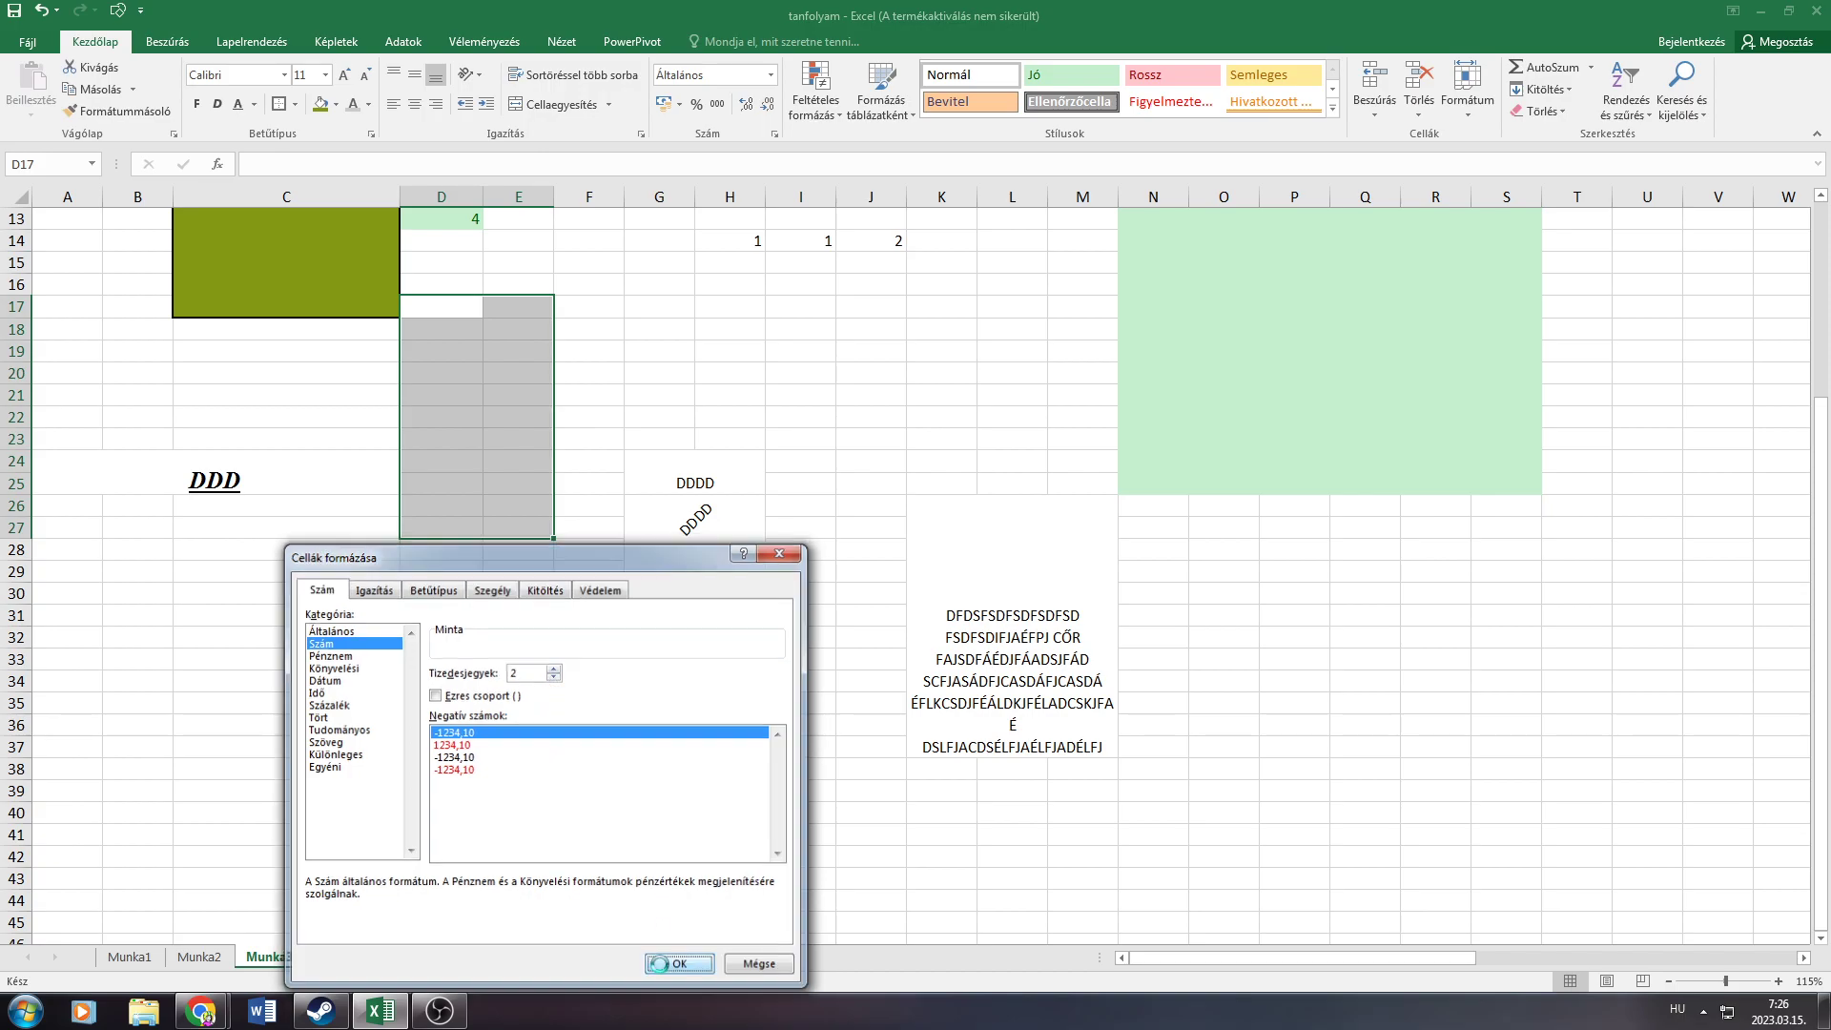
{"action": "left_click", "coordinate": [473, 460]}
Fill D20:D24 with 43, 4, 4, 34 and 3
{"action": "type", "text": "3"}
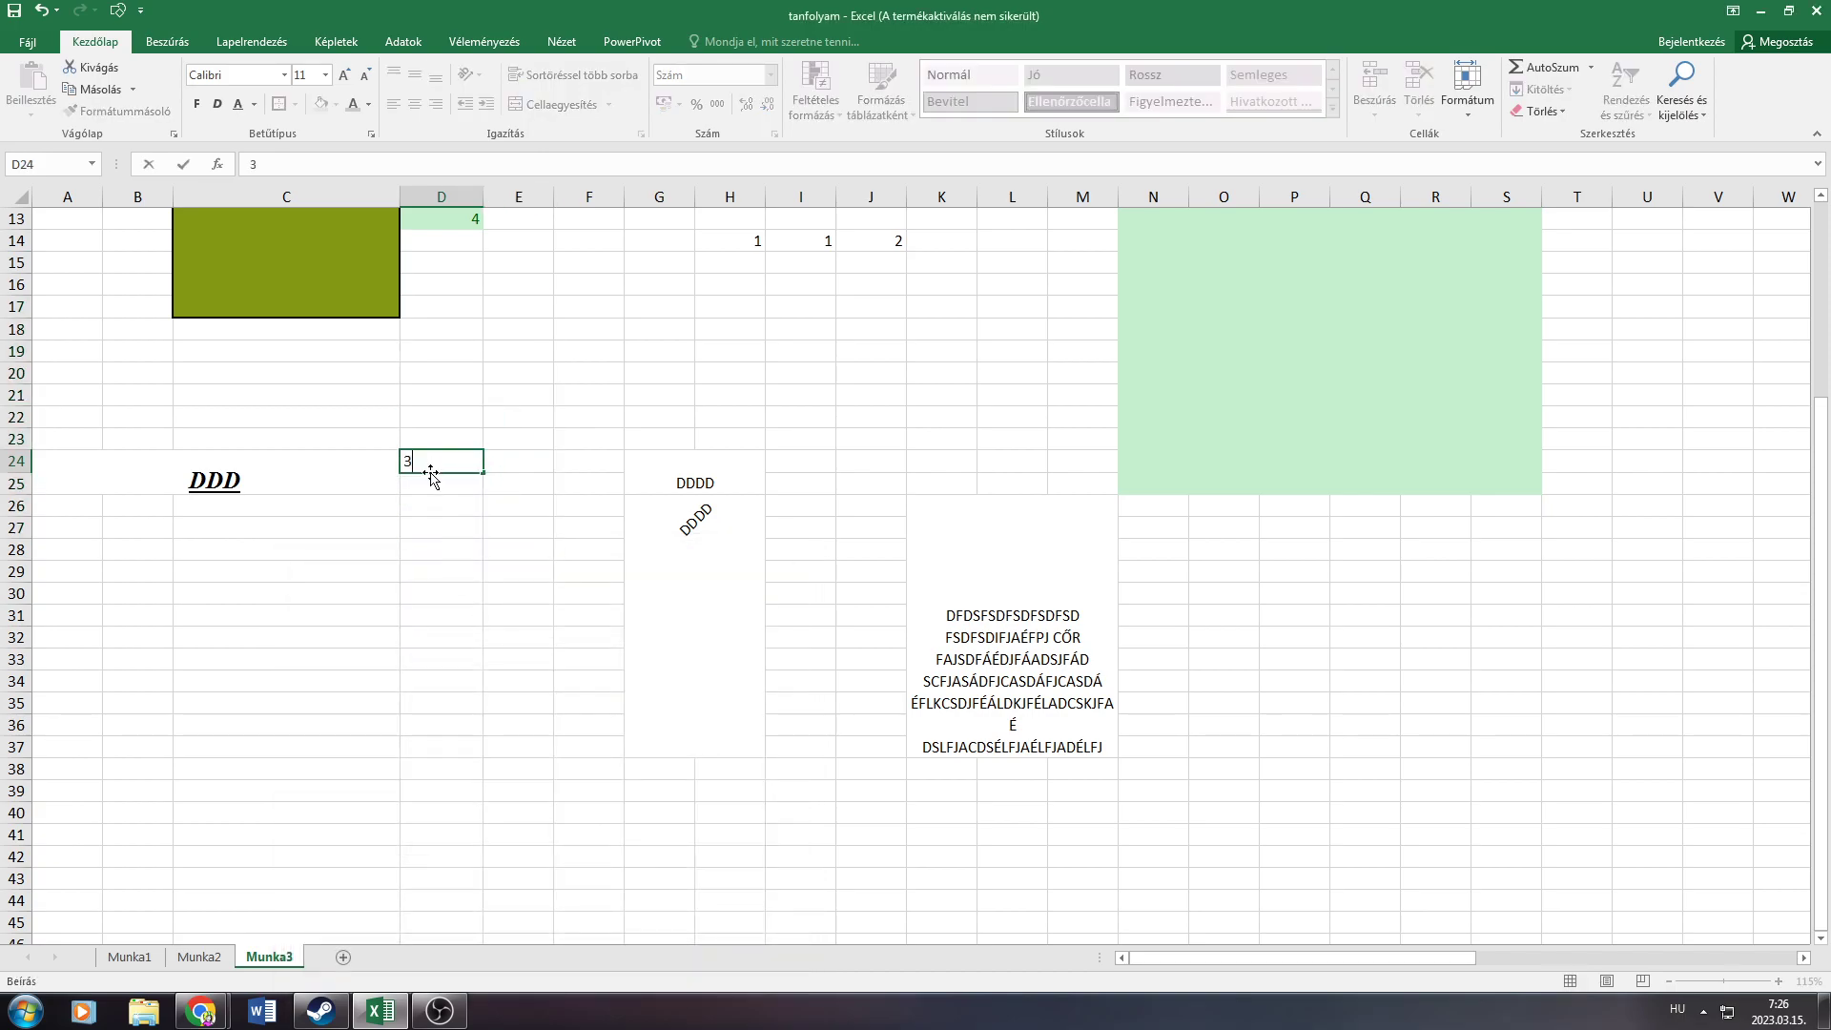
{"action": "left_click", "coordinate": [442, 386]}
{"action": "type", "text": "4"}
{"action": "left_click", "coordinate": [443, 436]}
{"action": "type", "text": "34"}
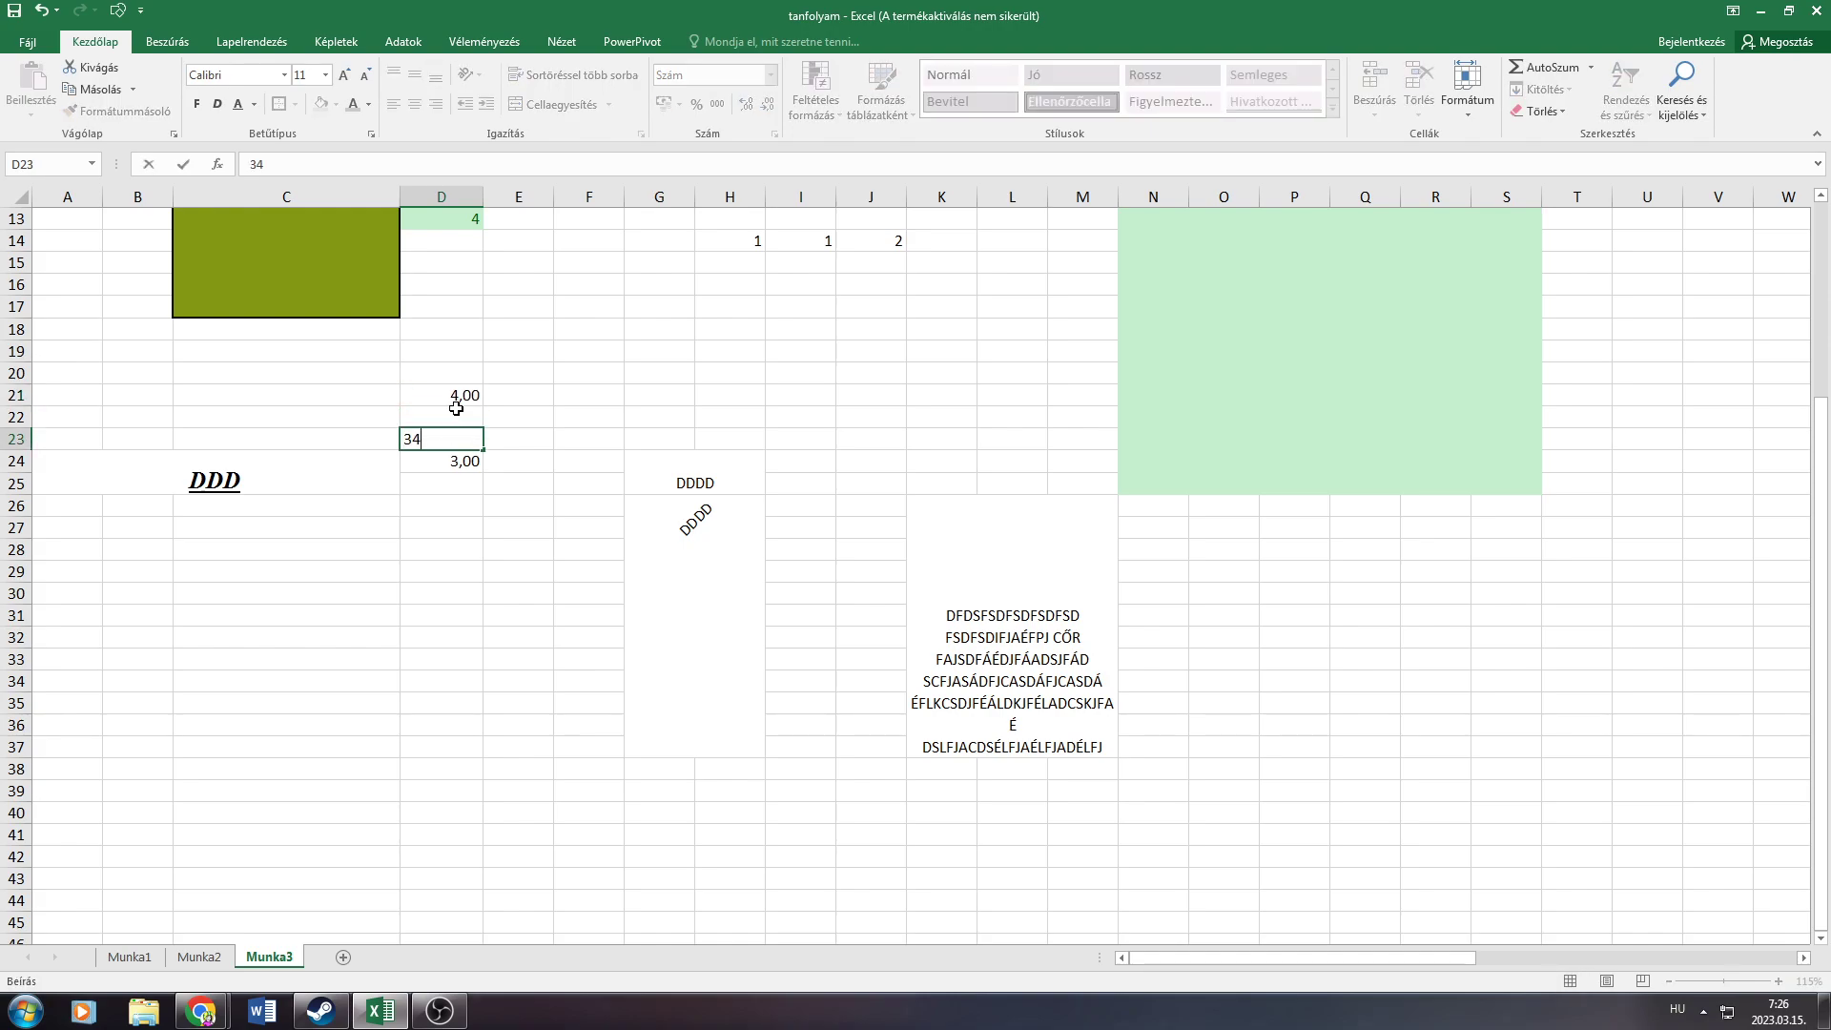
{"action": "key", "text": "Up"}
{"action": "type", "text": "4"}
{"action": "left_click", "coordinate": [472, 370]}
{"action": "type", "text": "43"}
Enter 43 in E19 and 432 in E22
{"action": "left_click", "coordinate": [498, 355]}
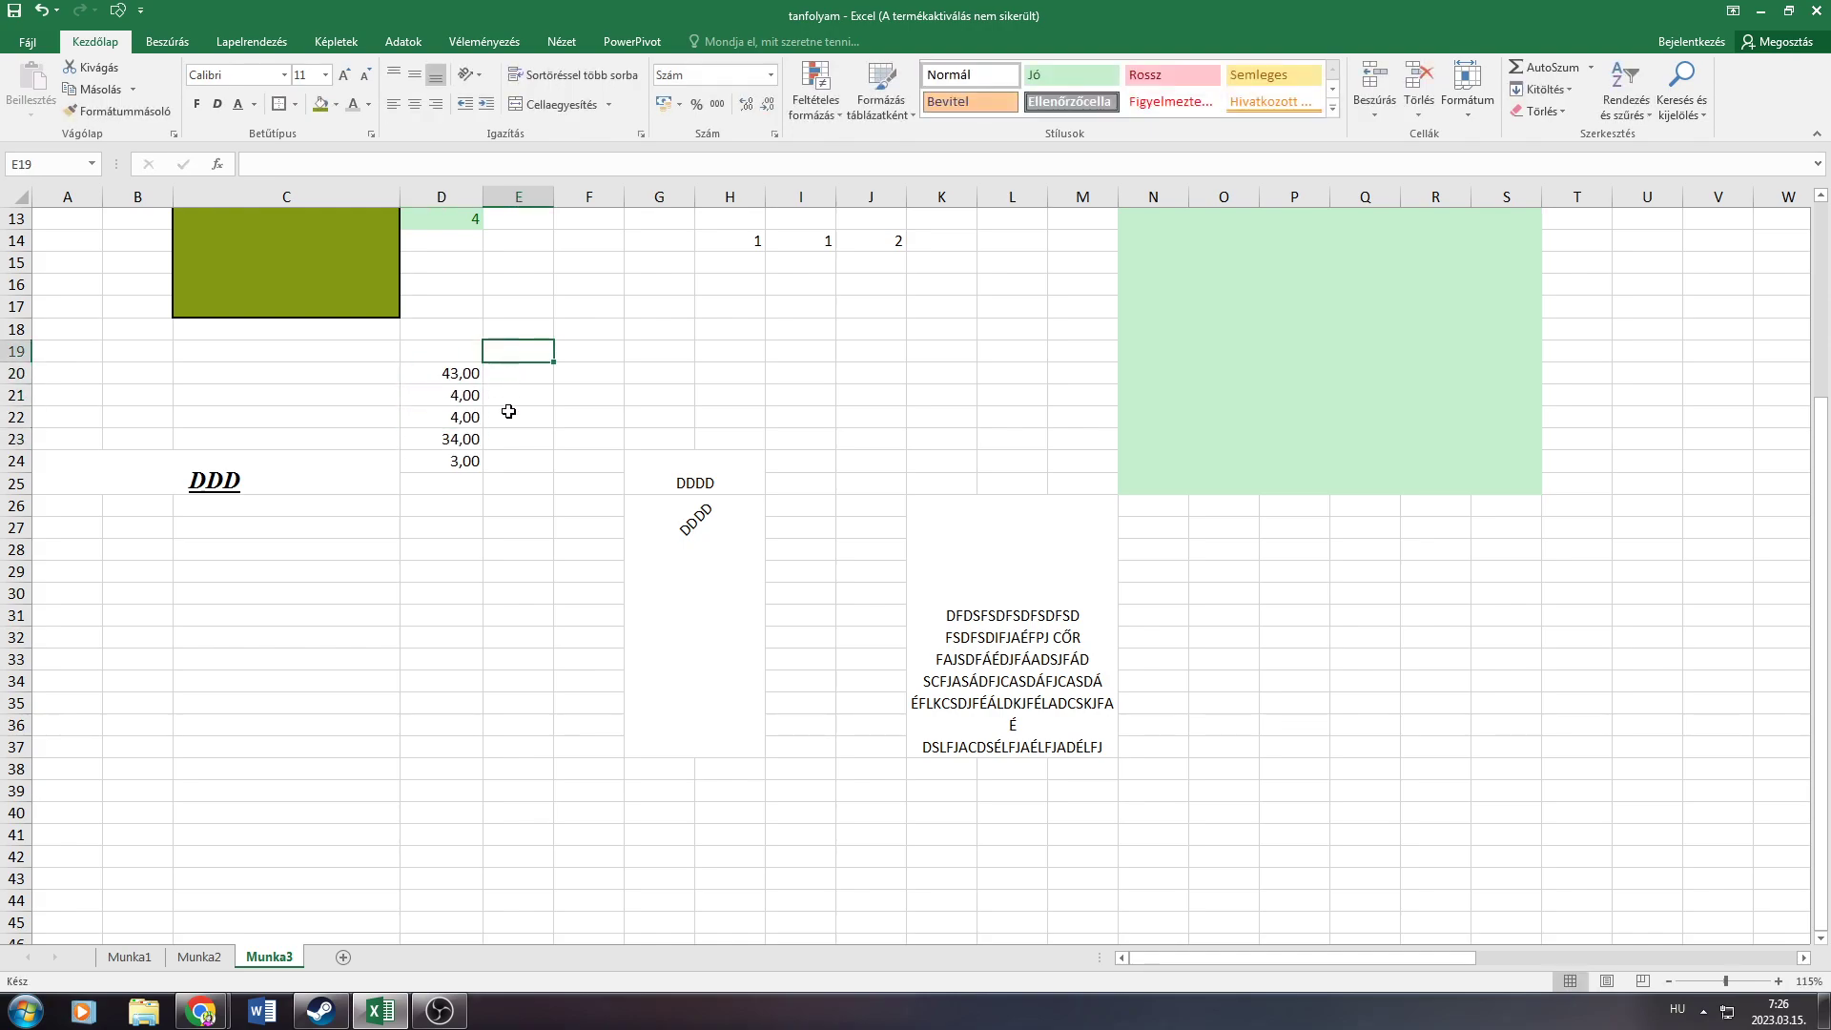
{"action": "type", "text": "43"}
{"action": "left_click", "coordinate": [514, 425]}
{"action": "type", "text": "432"}
{"action": "left_click", "coordinate": [505, 461]}
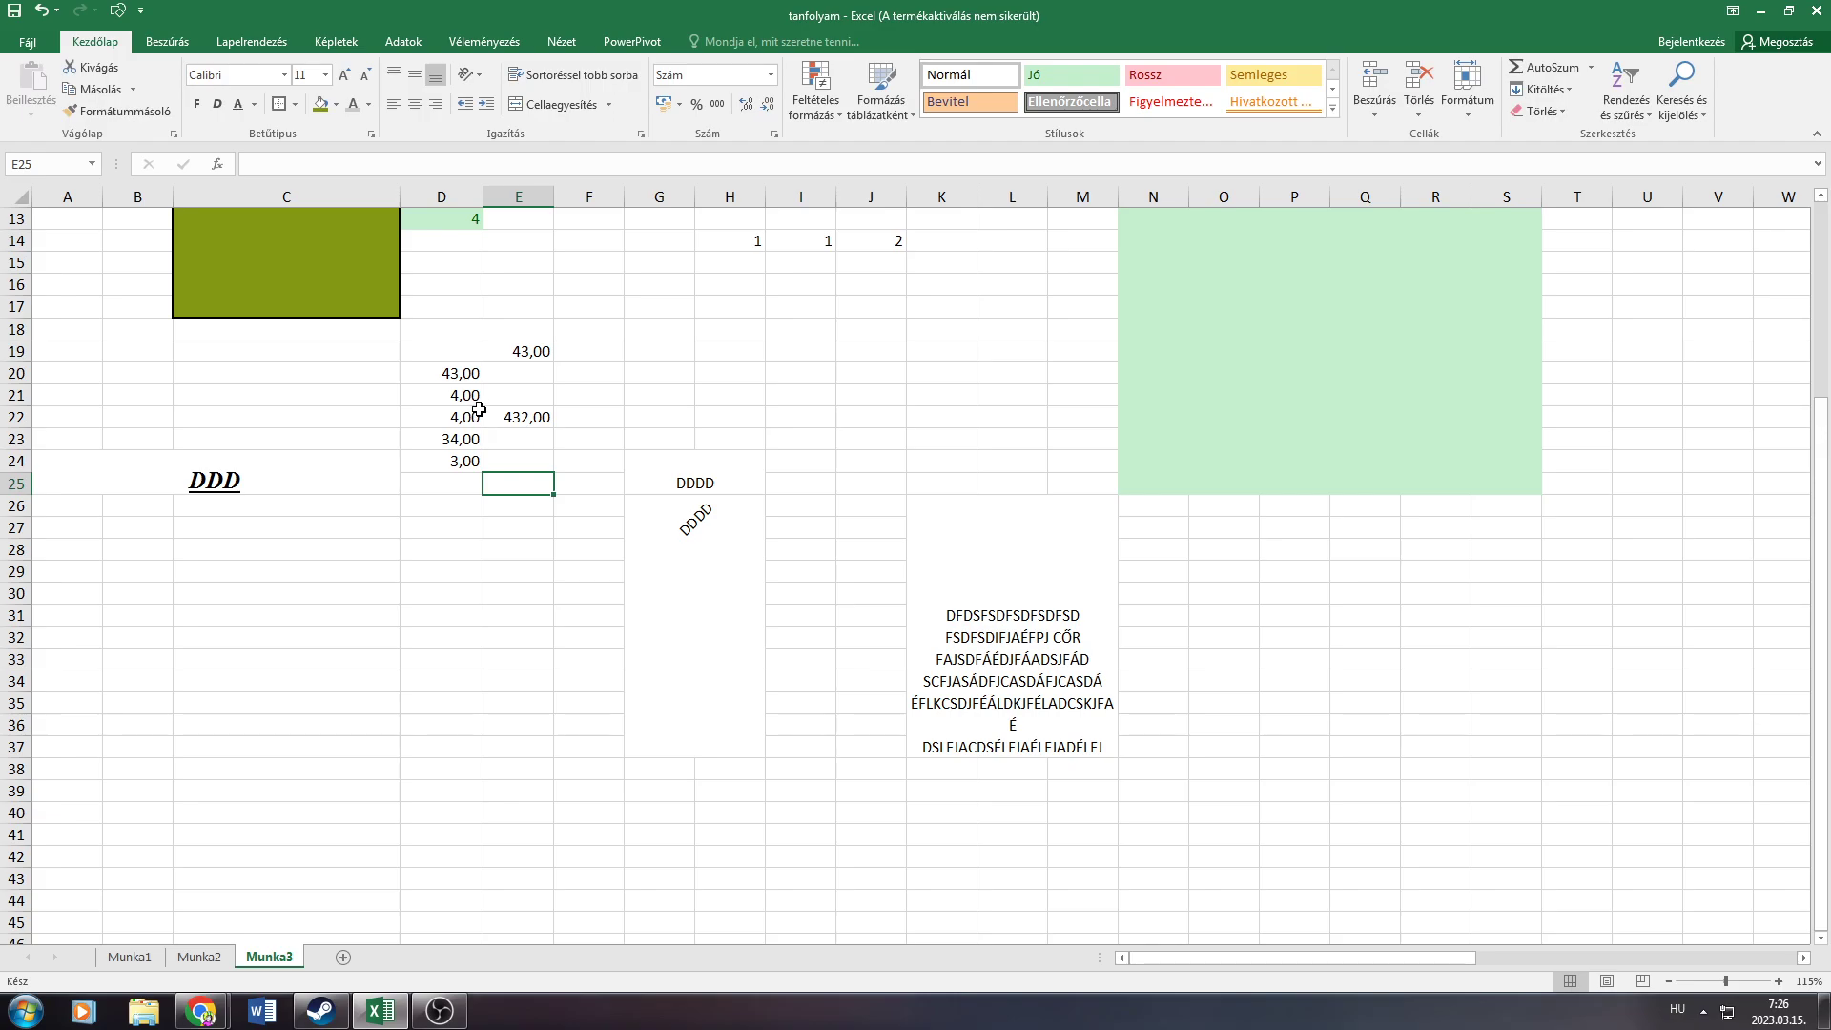
{"action": "left_click", "coordinate": [476, 381]}
{"action": "left_click_drag", "start_coordinate": [474, 390], "coordinate": [470, 462]}
{"action": "left_click", "coordinate": [439, 591]}
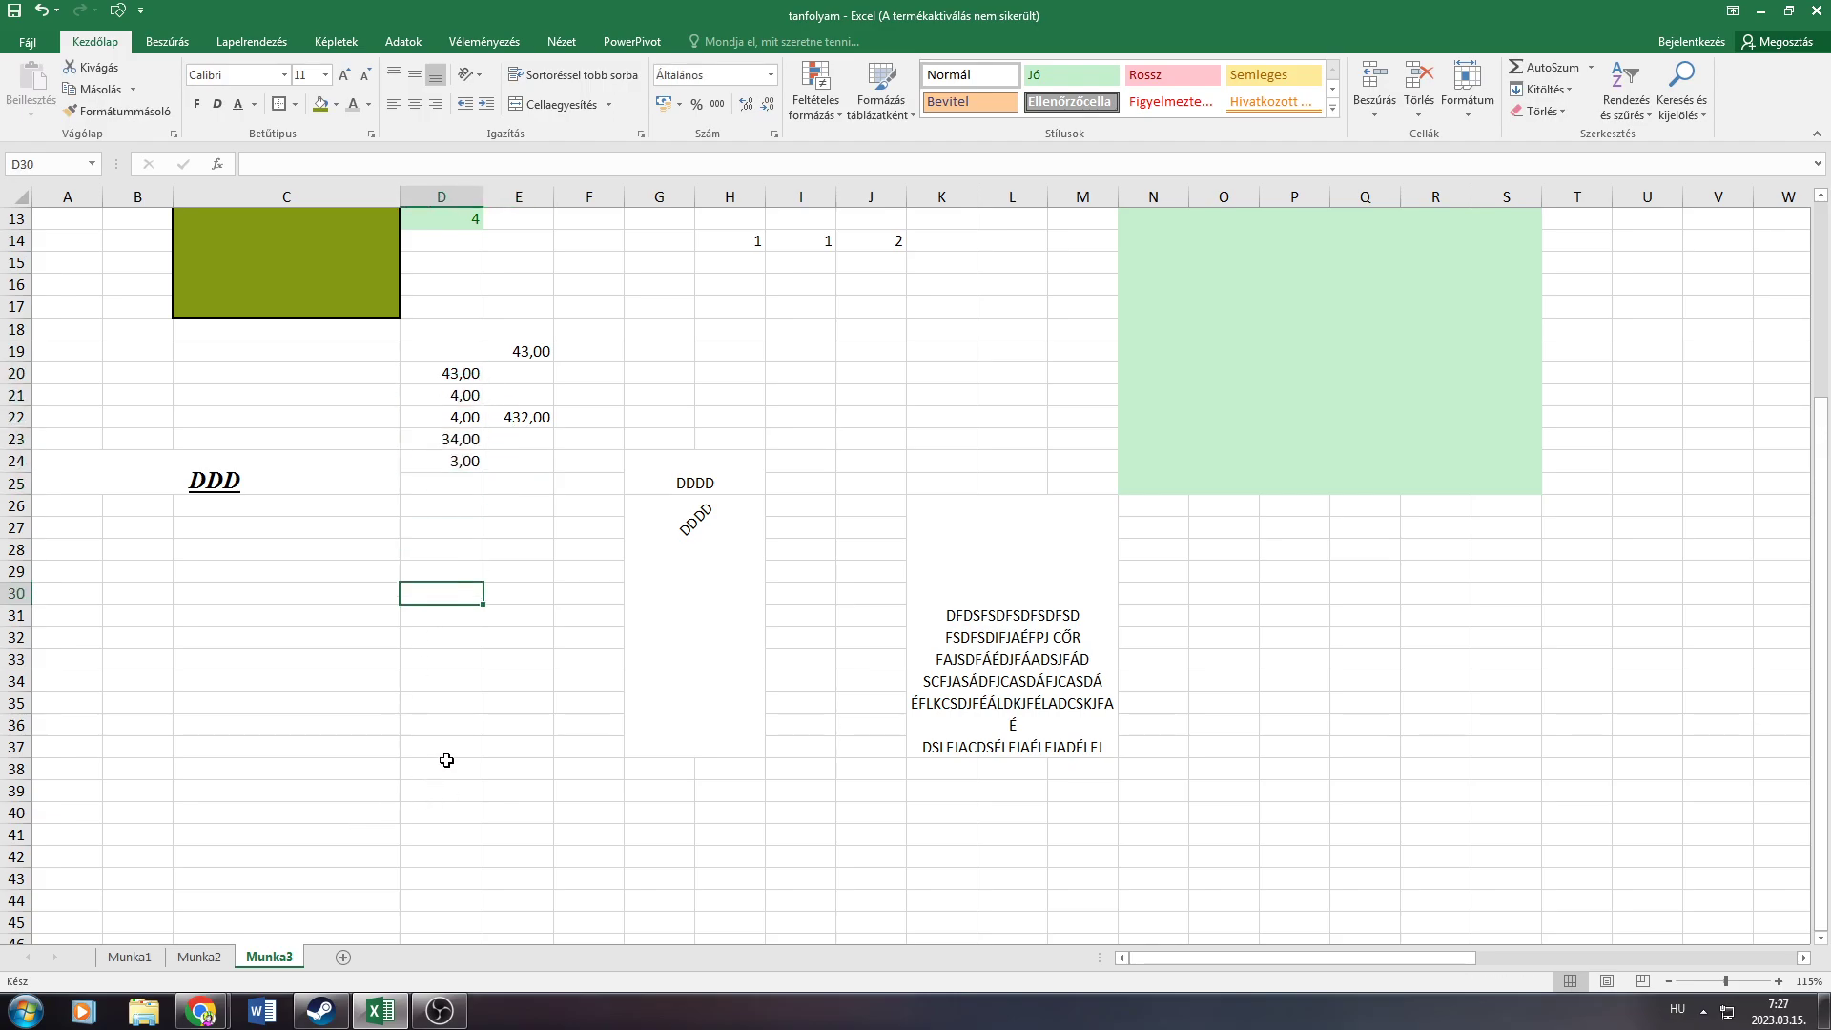
Label cell D45 'sebesség' in lowercase
{"action": "scroll", "coordinate": [447, 761], "scroll_direction": "up", "scroll_amount": 4}
{"action": "scroll", "coordinate": [448, 760], "scroll_direction": "down", "scroll_amount": 5}
{"action": "scroll", "coordinate": [448, 759], "scroll_direction": "down", "scroll_amount": 4}
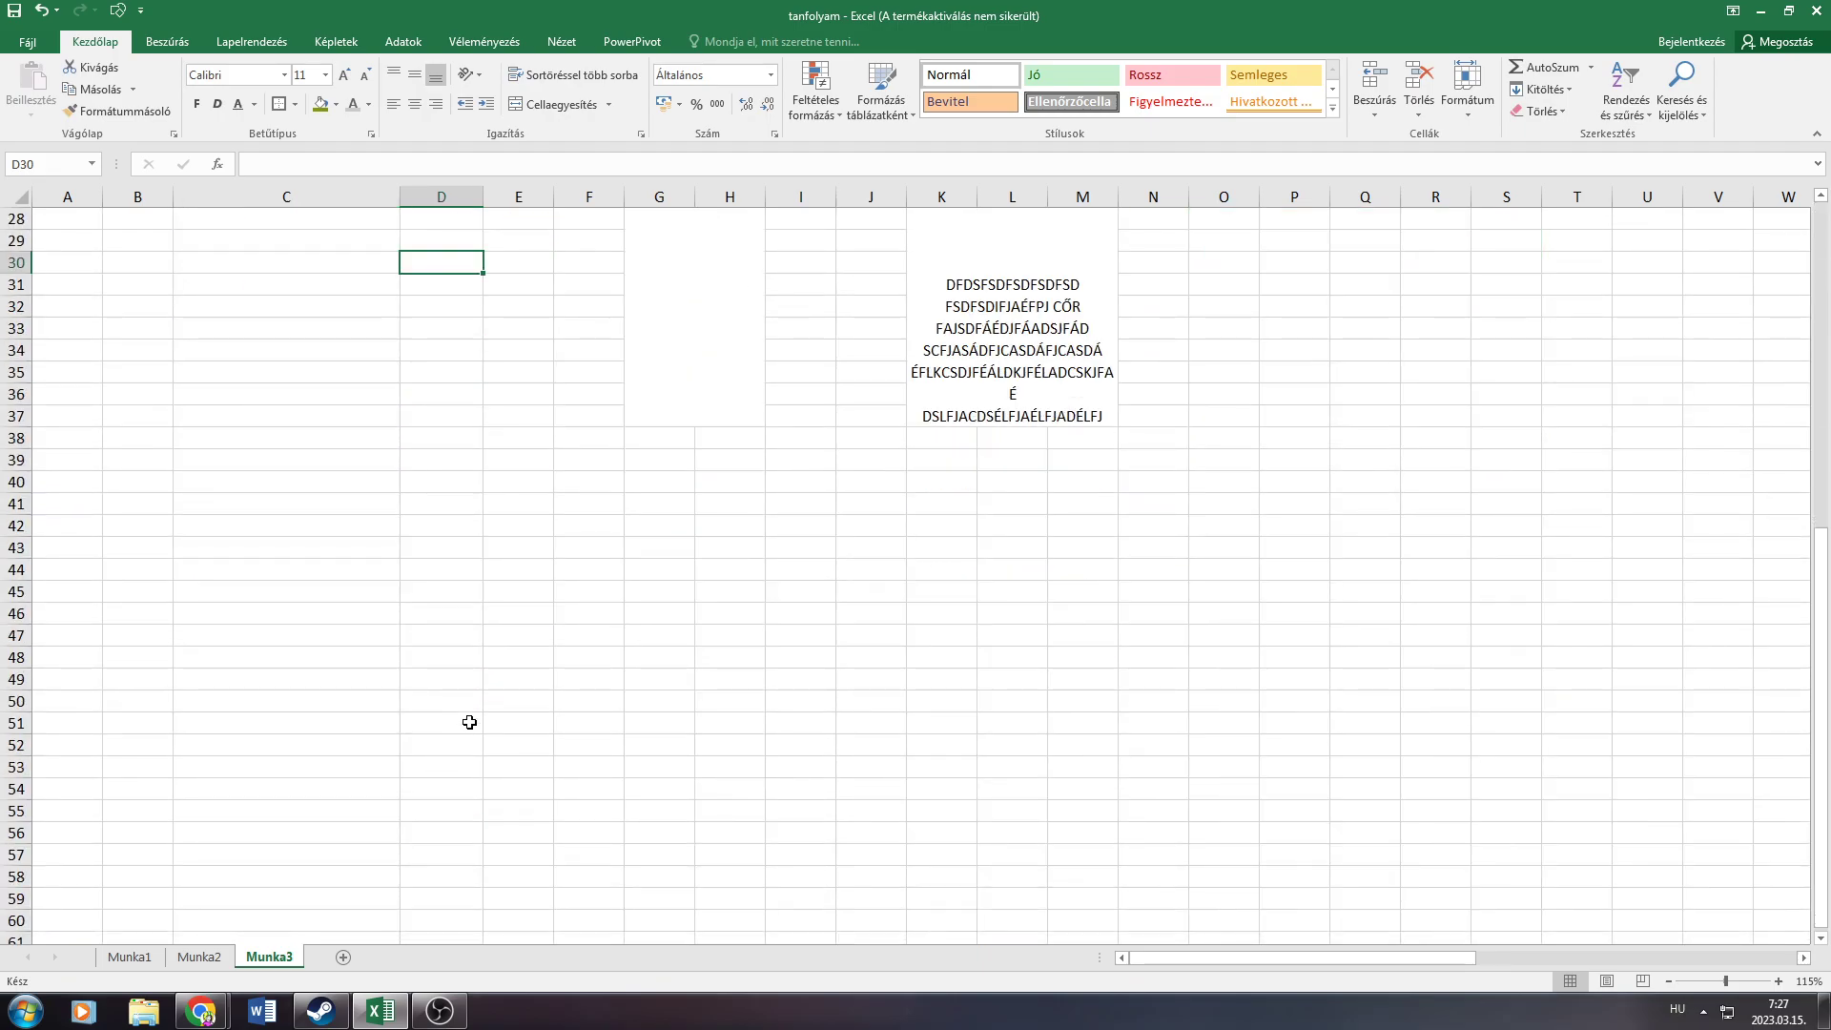
{"action": "left_click", "coordinate": [464, 588]}
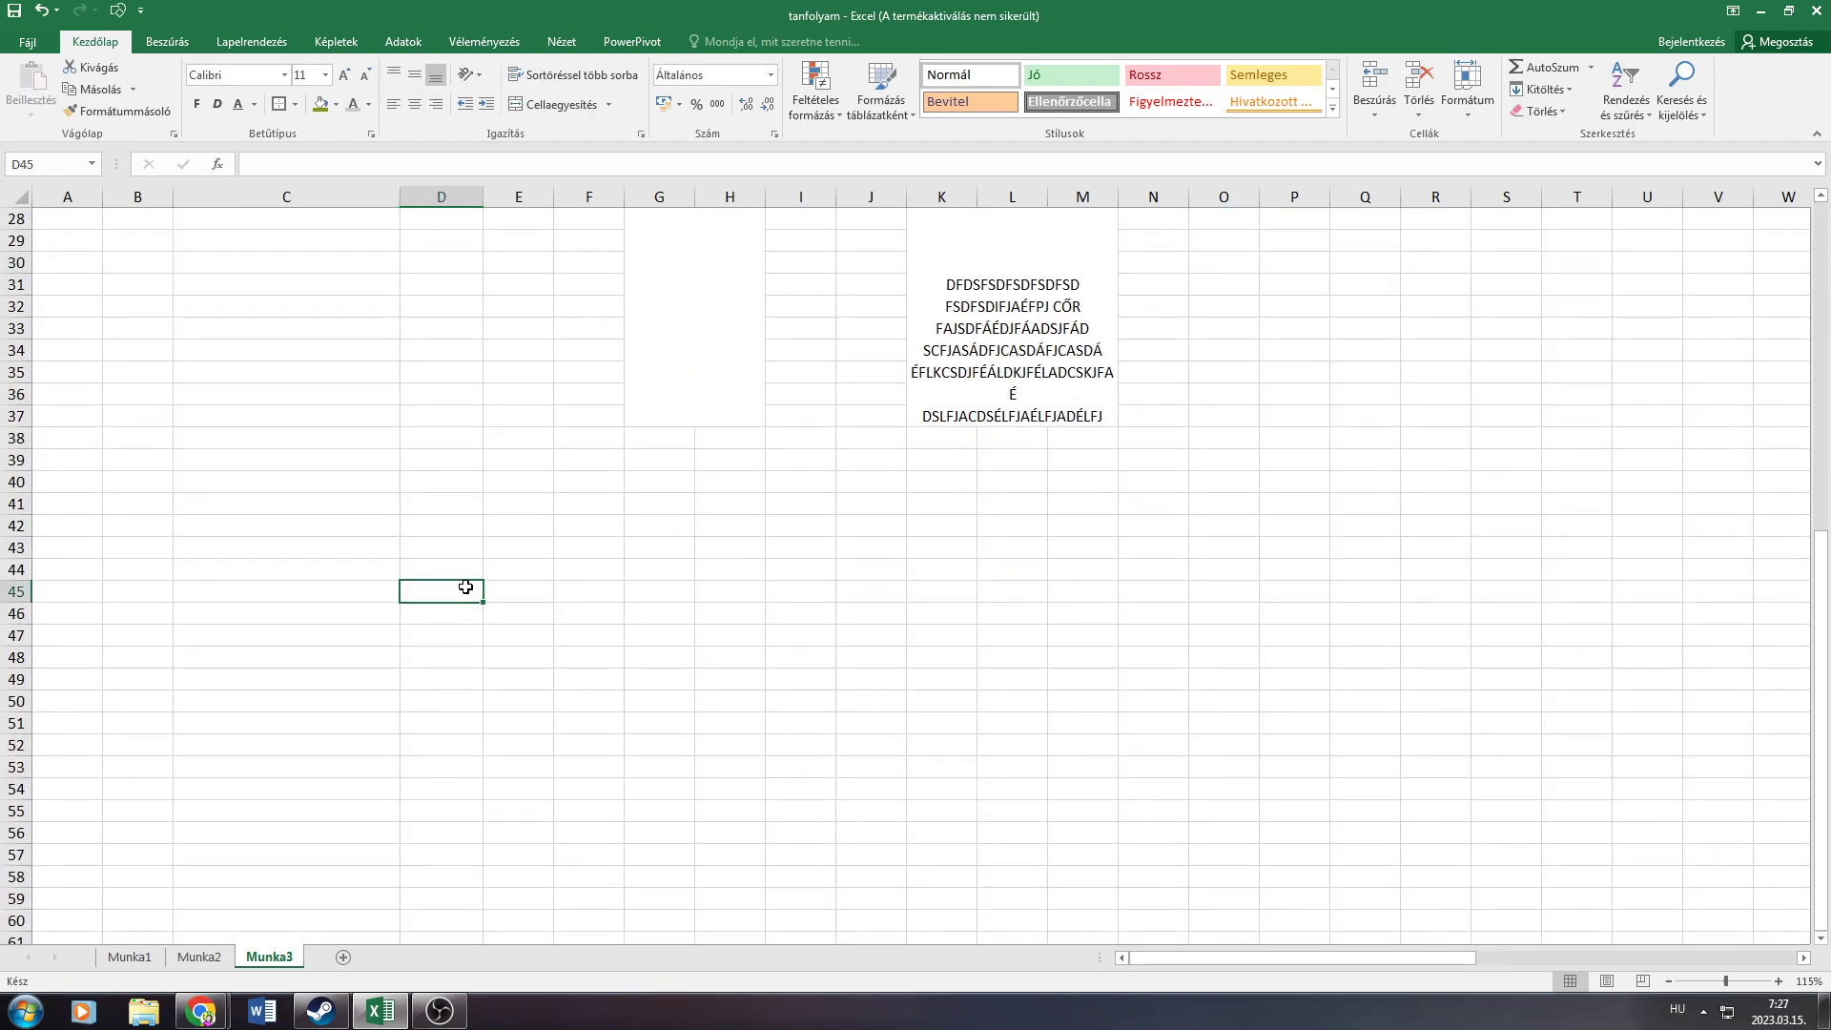
{"action": "type", "text": "SEBES"}
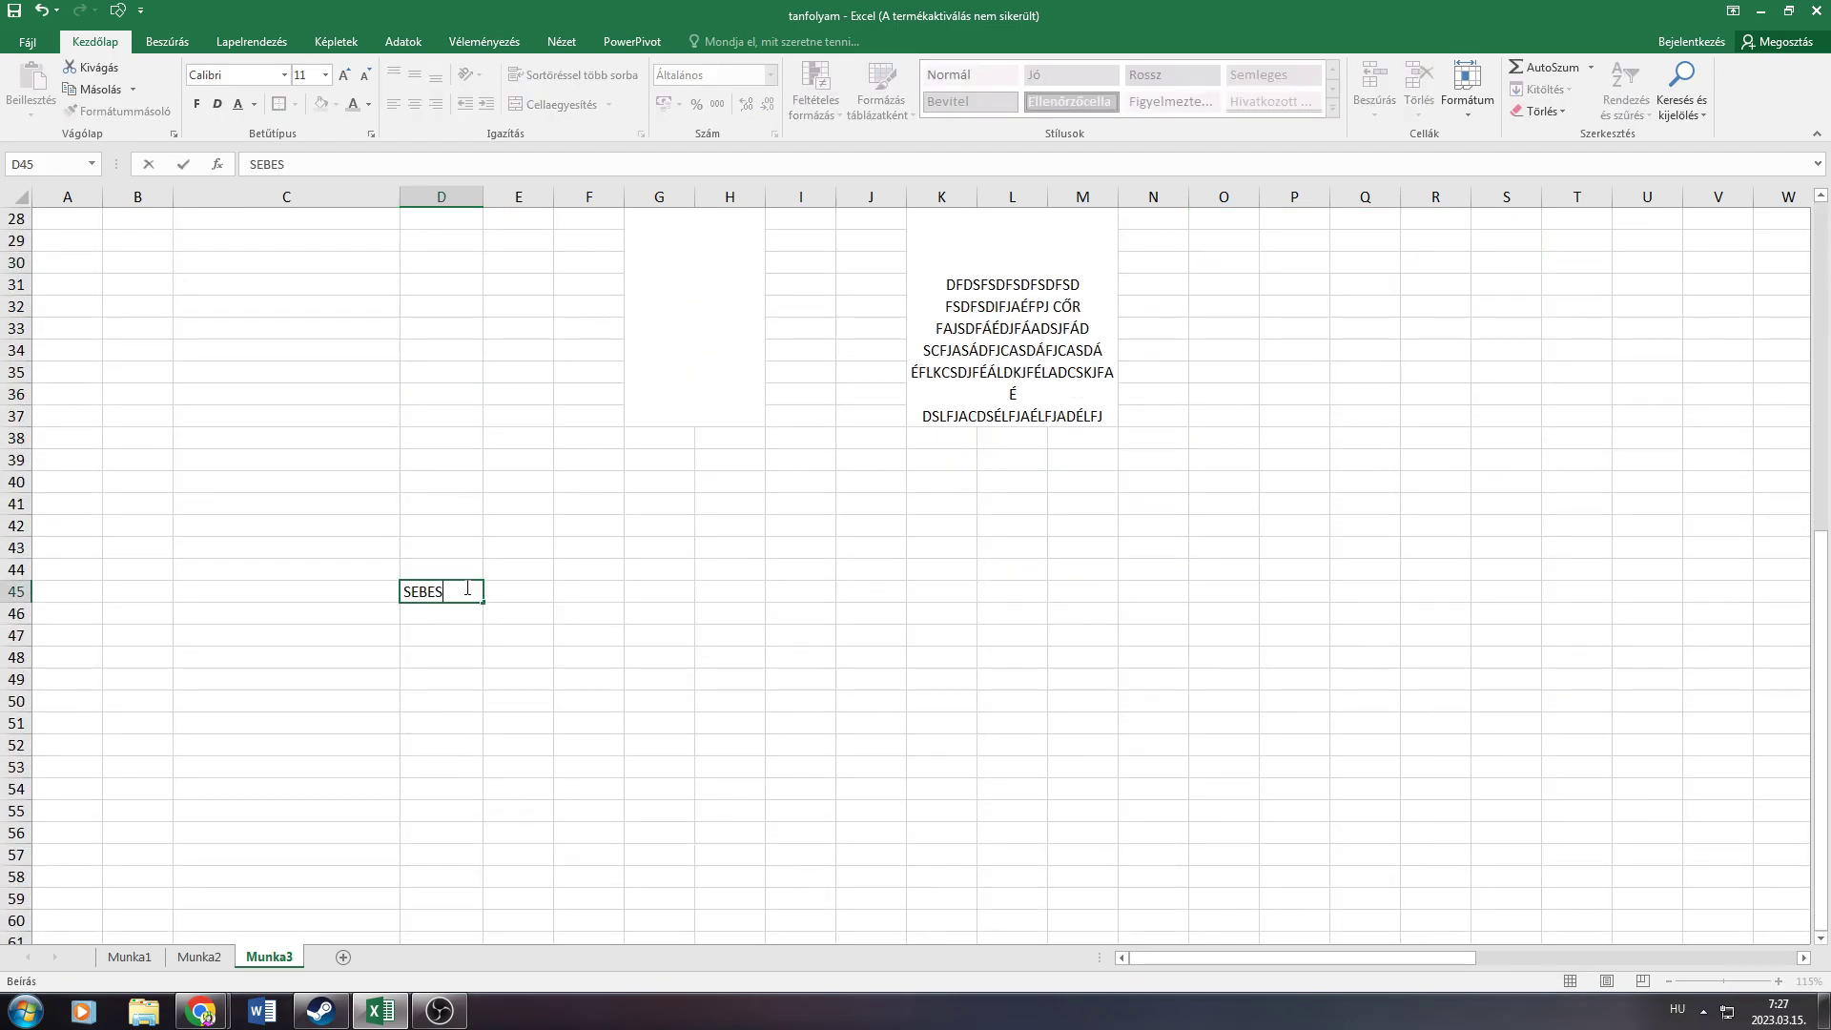
{"action": "type", "text": "SÉG"}
{"action": "key", "text": "Return"}
{"action": "left_click", "coordinate": [465, 588]}
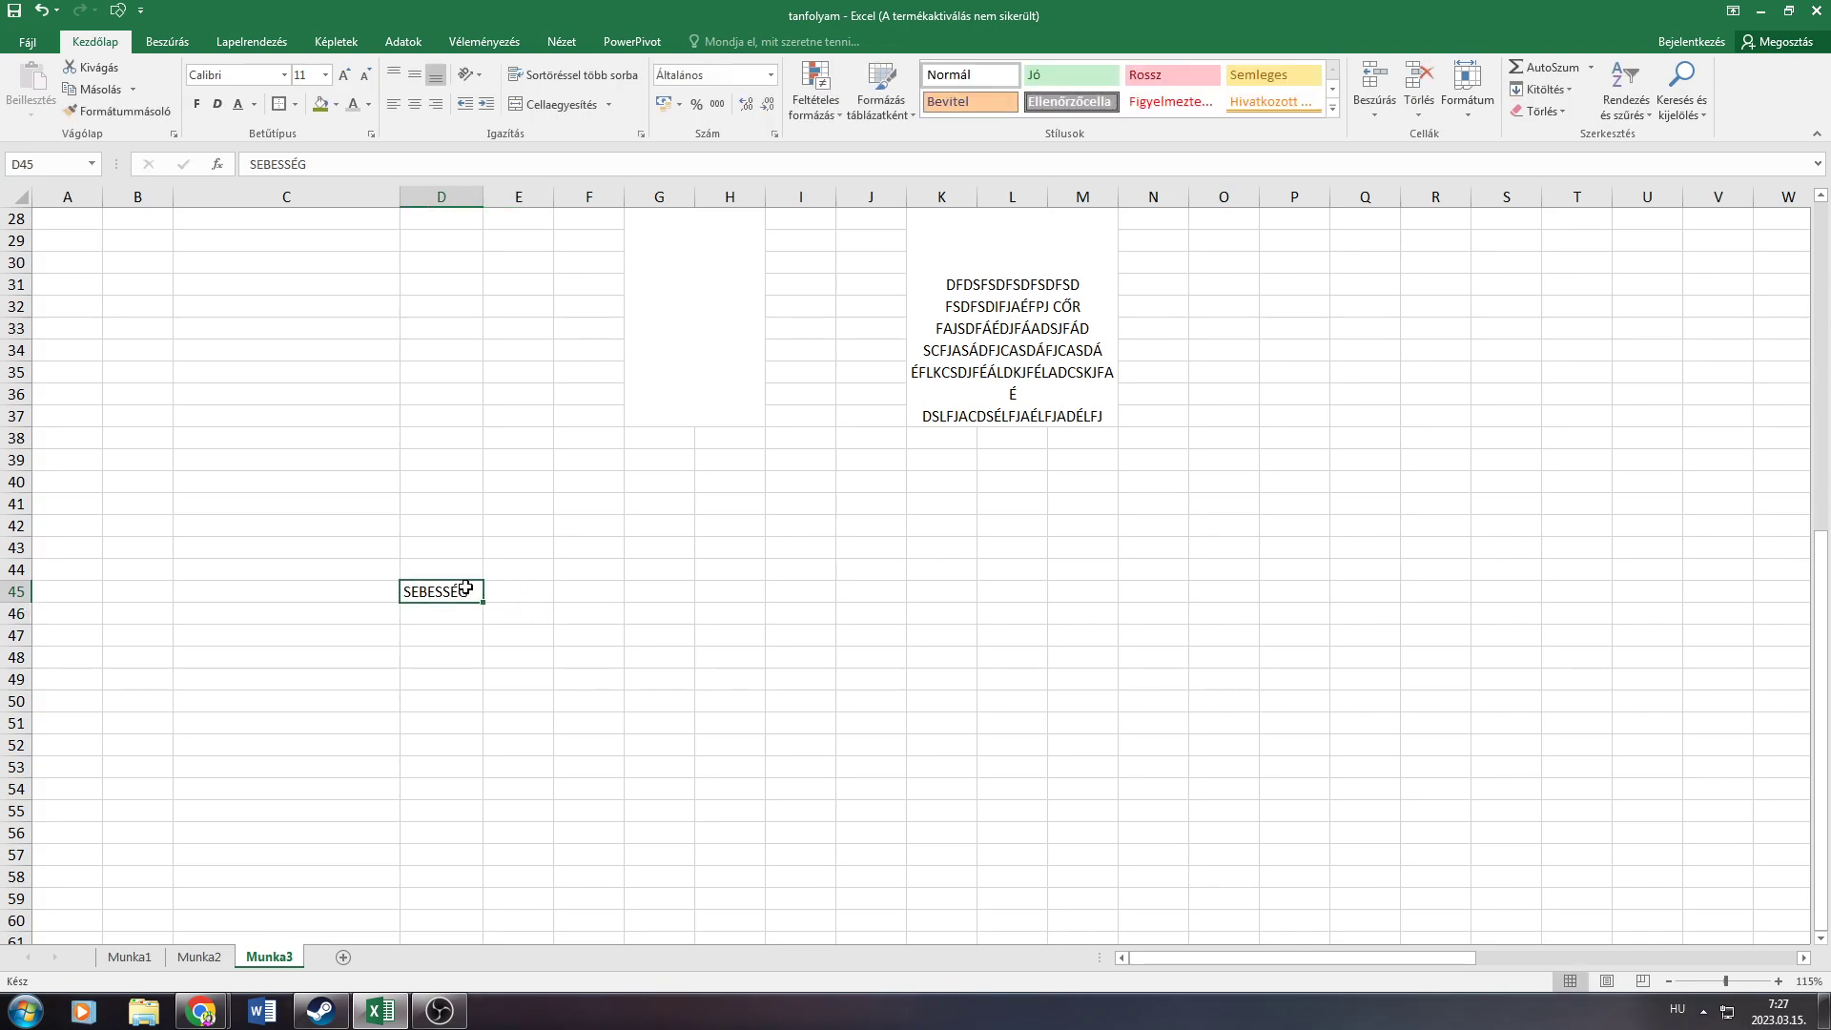
{"action": "type", "text": "sebesség"}
{"action": "key", "text": "Return"}
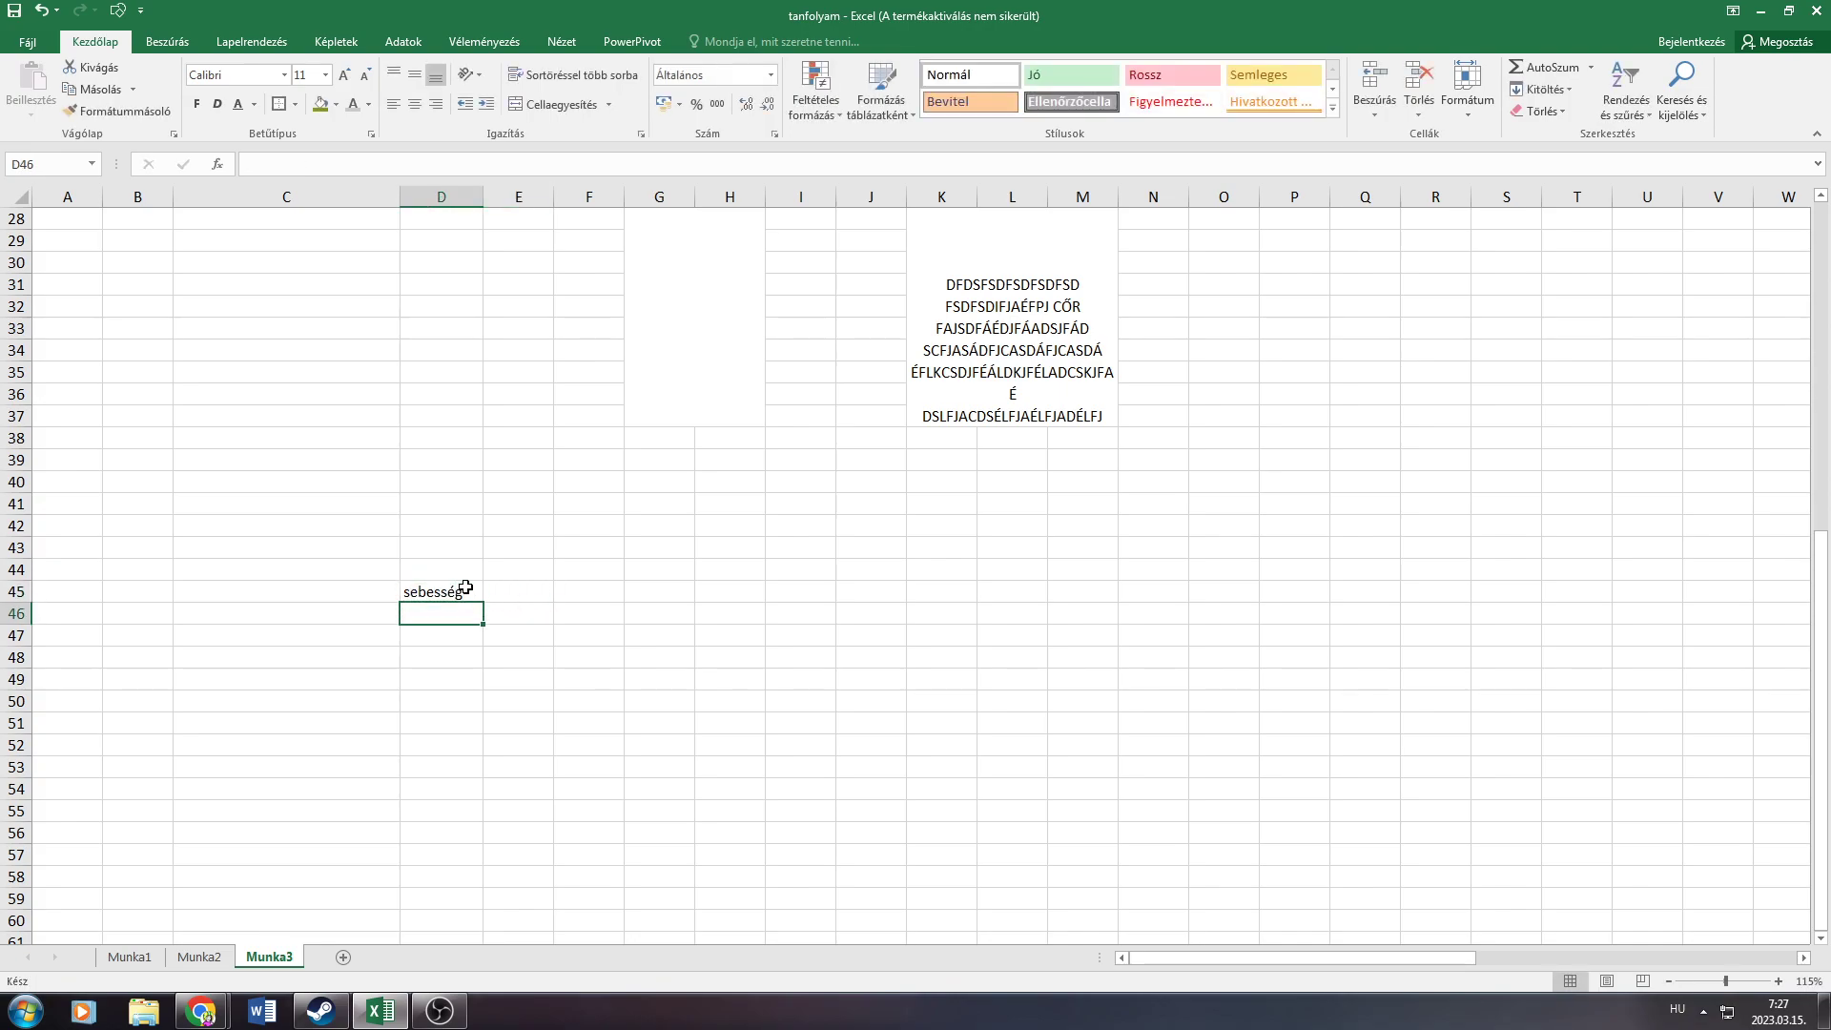
Enter 4 in E45 with the unit km/h in F45
{"action": "key", "text": "Right"}
{"action": "key", "text": "Up"}
{"action": "type", "text": "4"}
{"action": "key", "text": "Tab"}
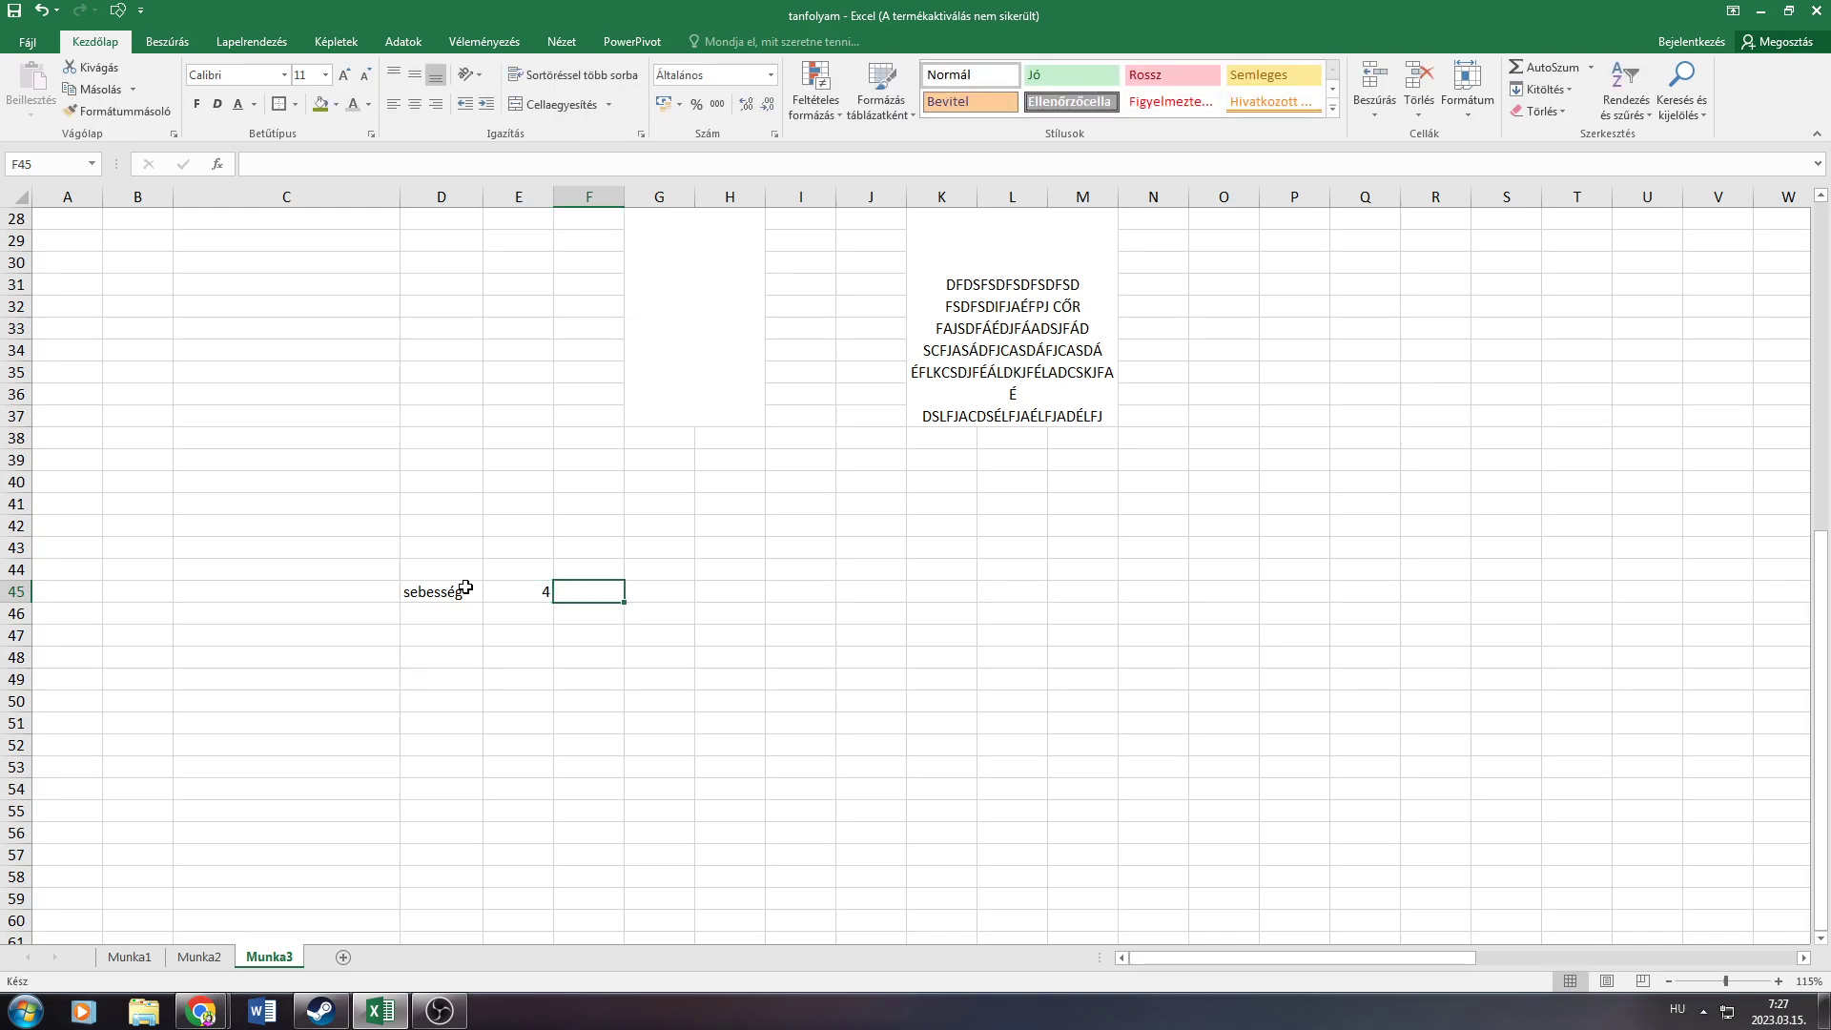
{"action": "type", "text": "km/h"}
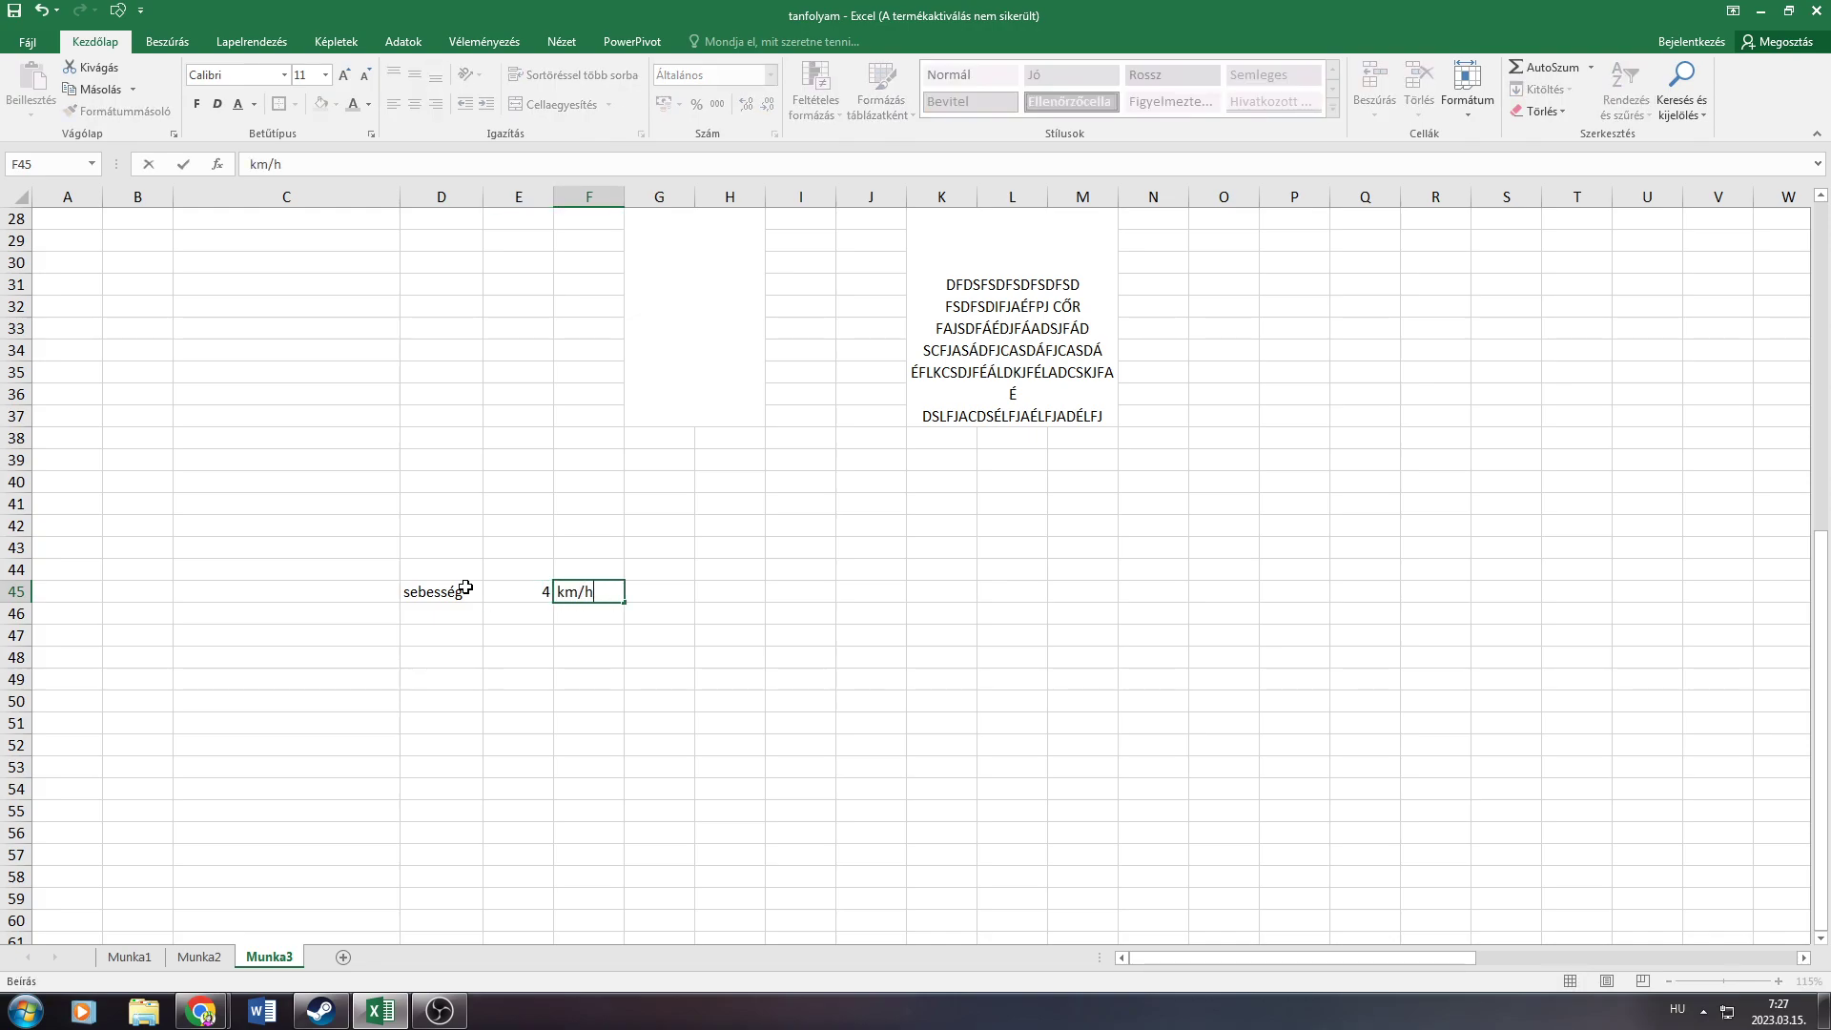
{"action": "key", "text": "Return"}
Label D46 'sebesség' and begin a formula in E46
{"action": "key", "text": "Left"}
{"action": "key", "text": "Left"}
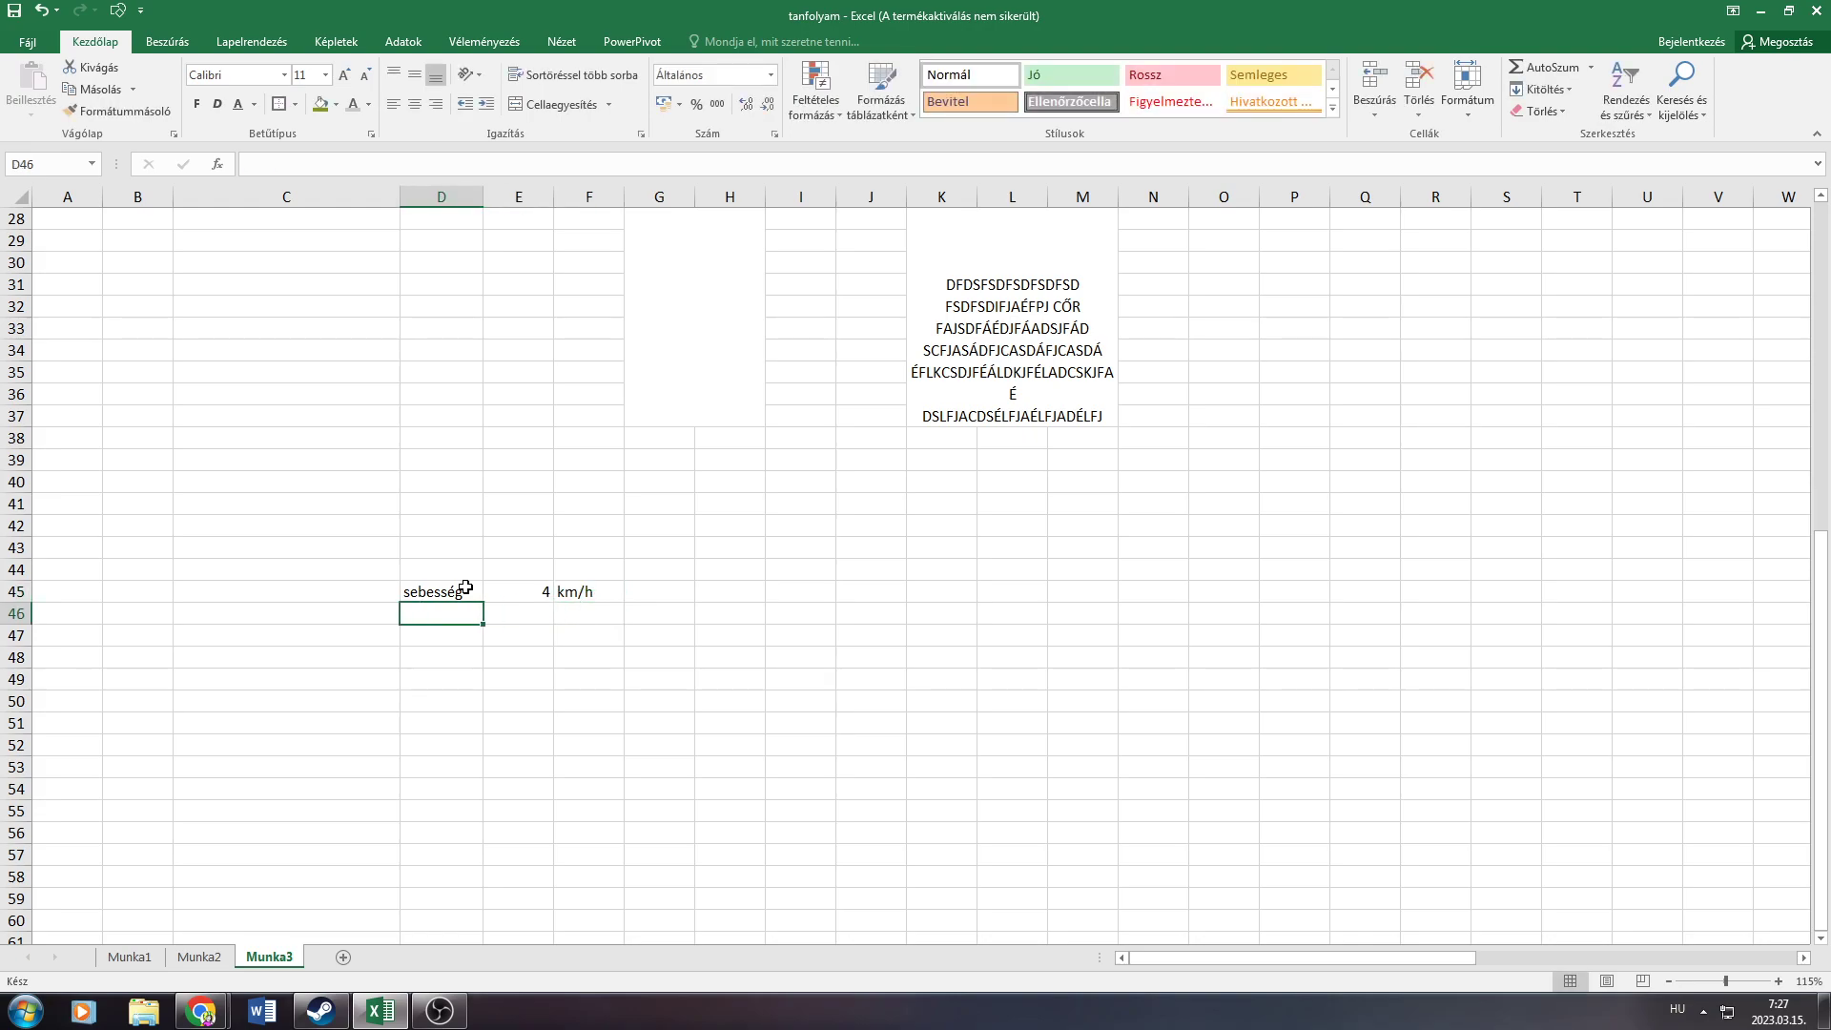
{"action": "type", "text": "sebesség"}
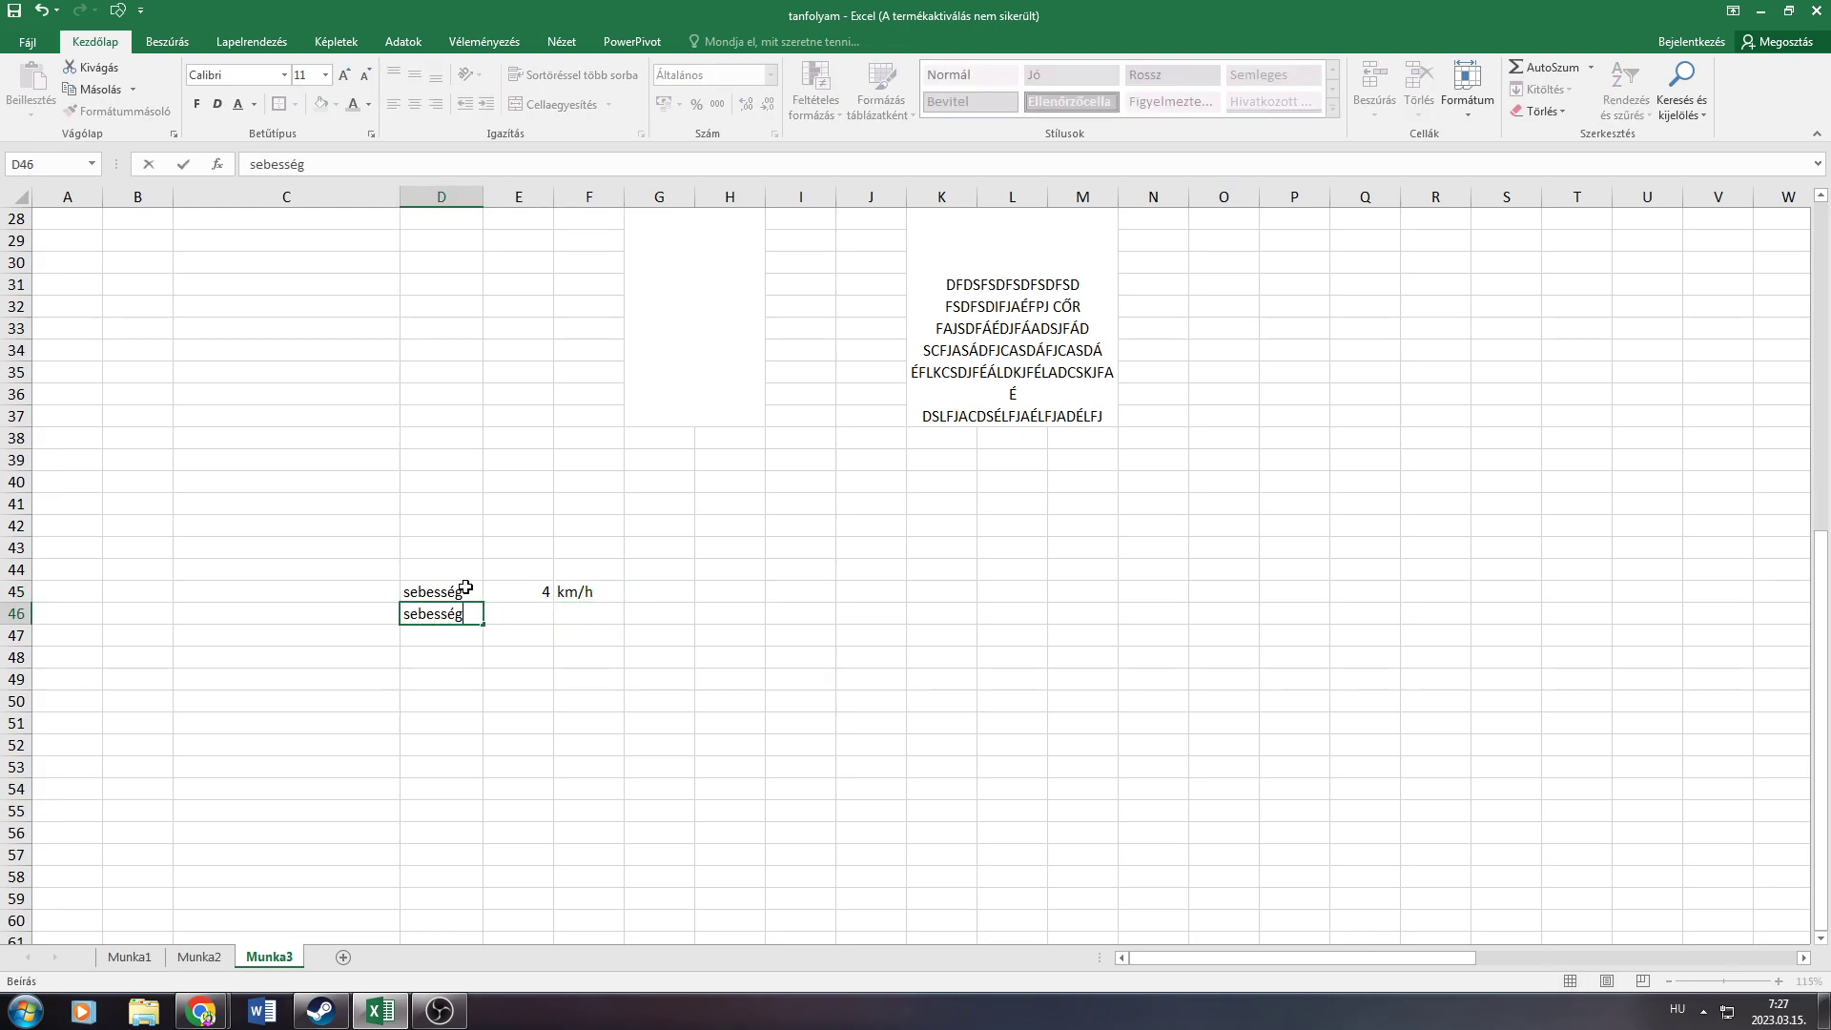
{"action": "key", "text": "Return"}
{"action": "key", "text": "Up"}
{"action": "key", "text": "Right"}
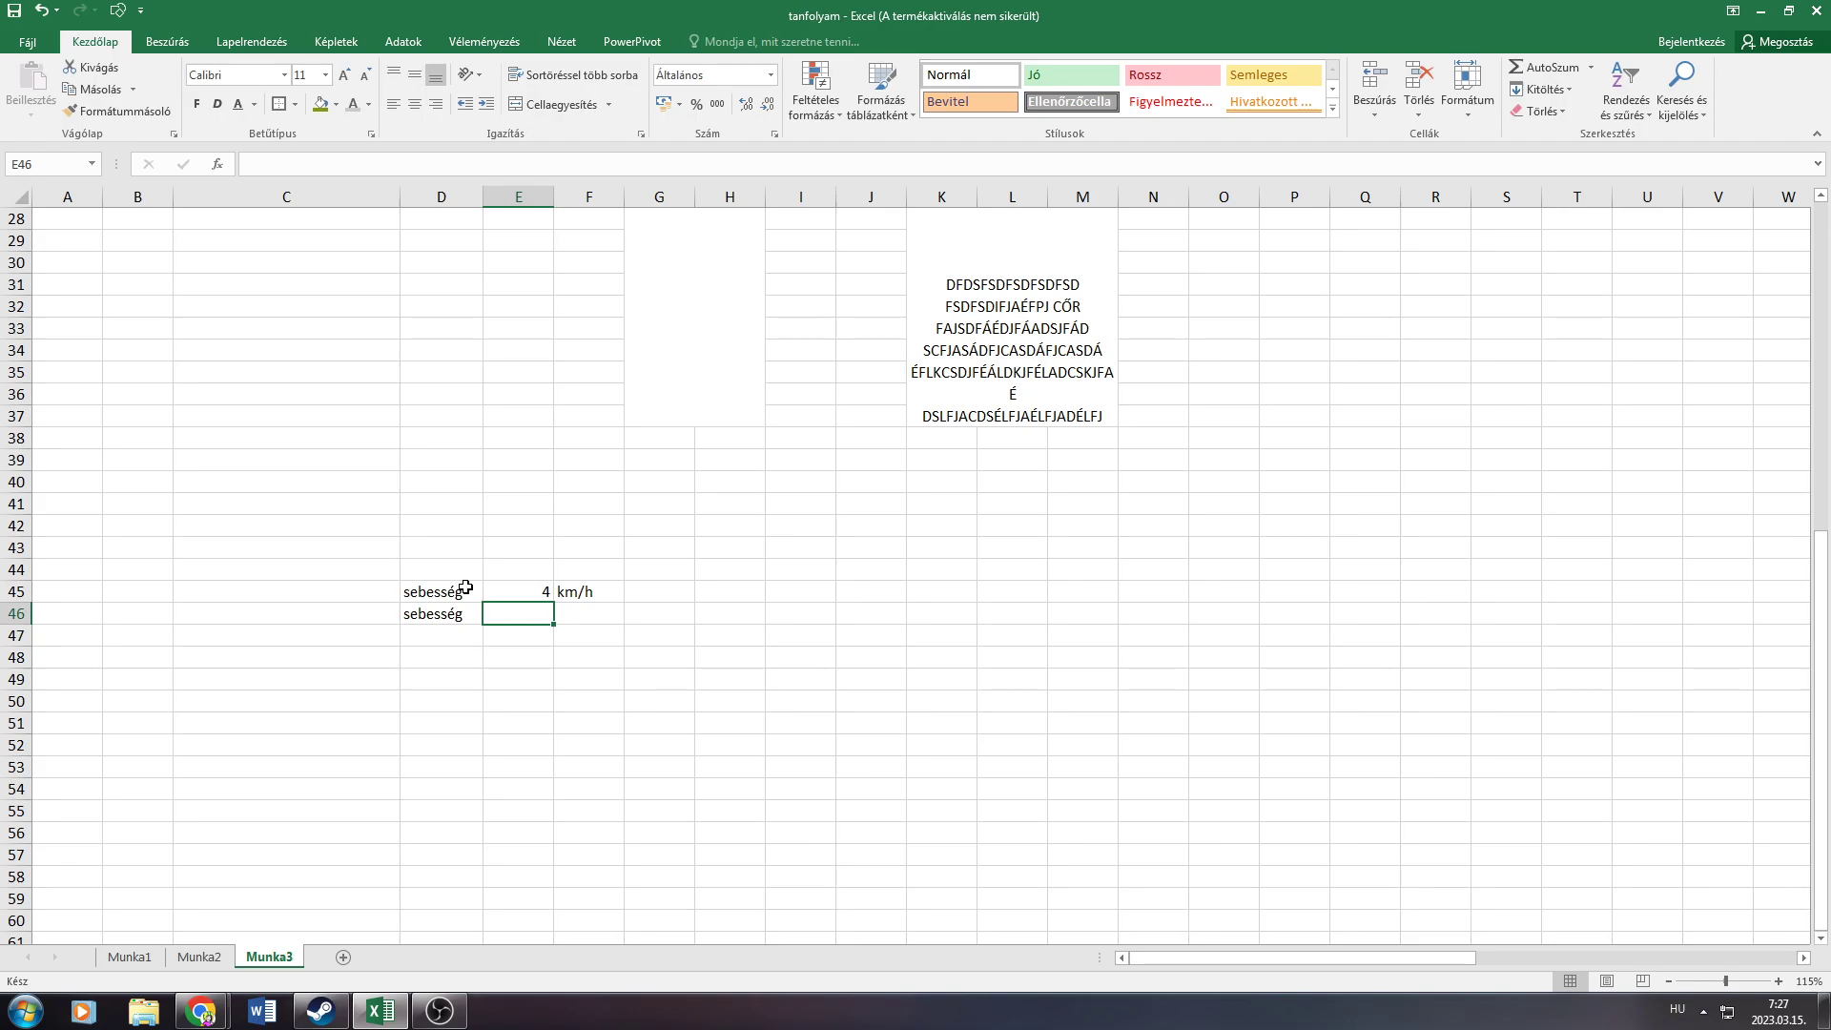
{"action": "type", "text": "="}
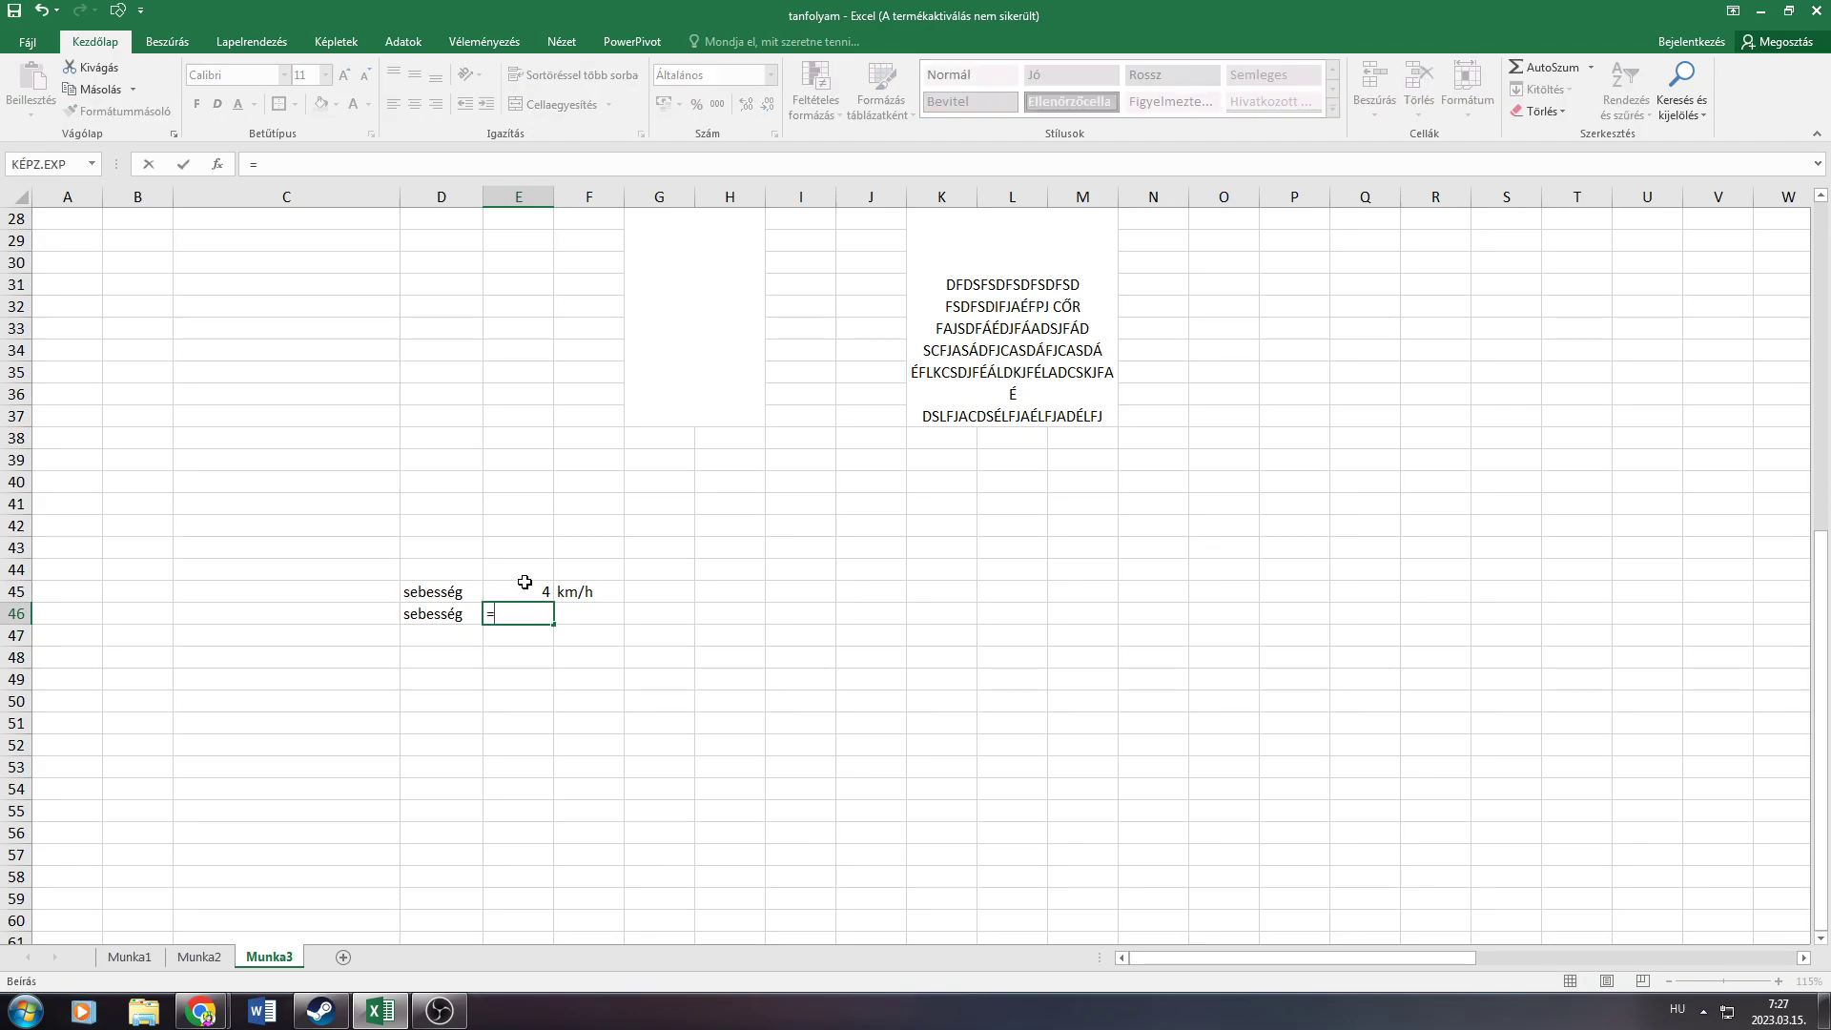
Make E46 =E45*3600 and enter the unit m/s in F46
{"action": "left_click", "coordinate": [526, 594]}
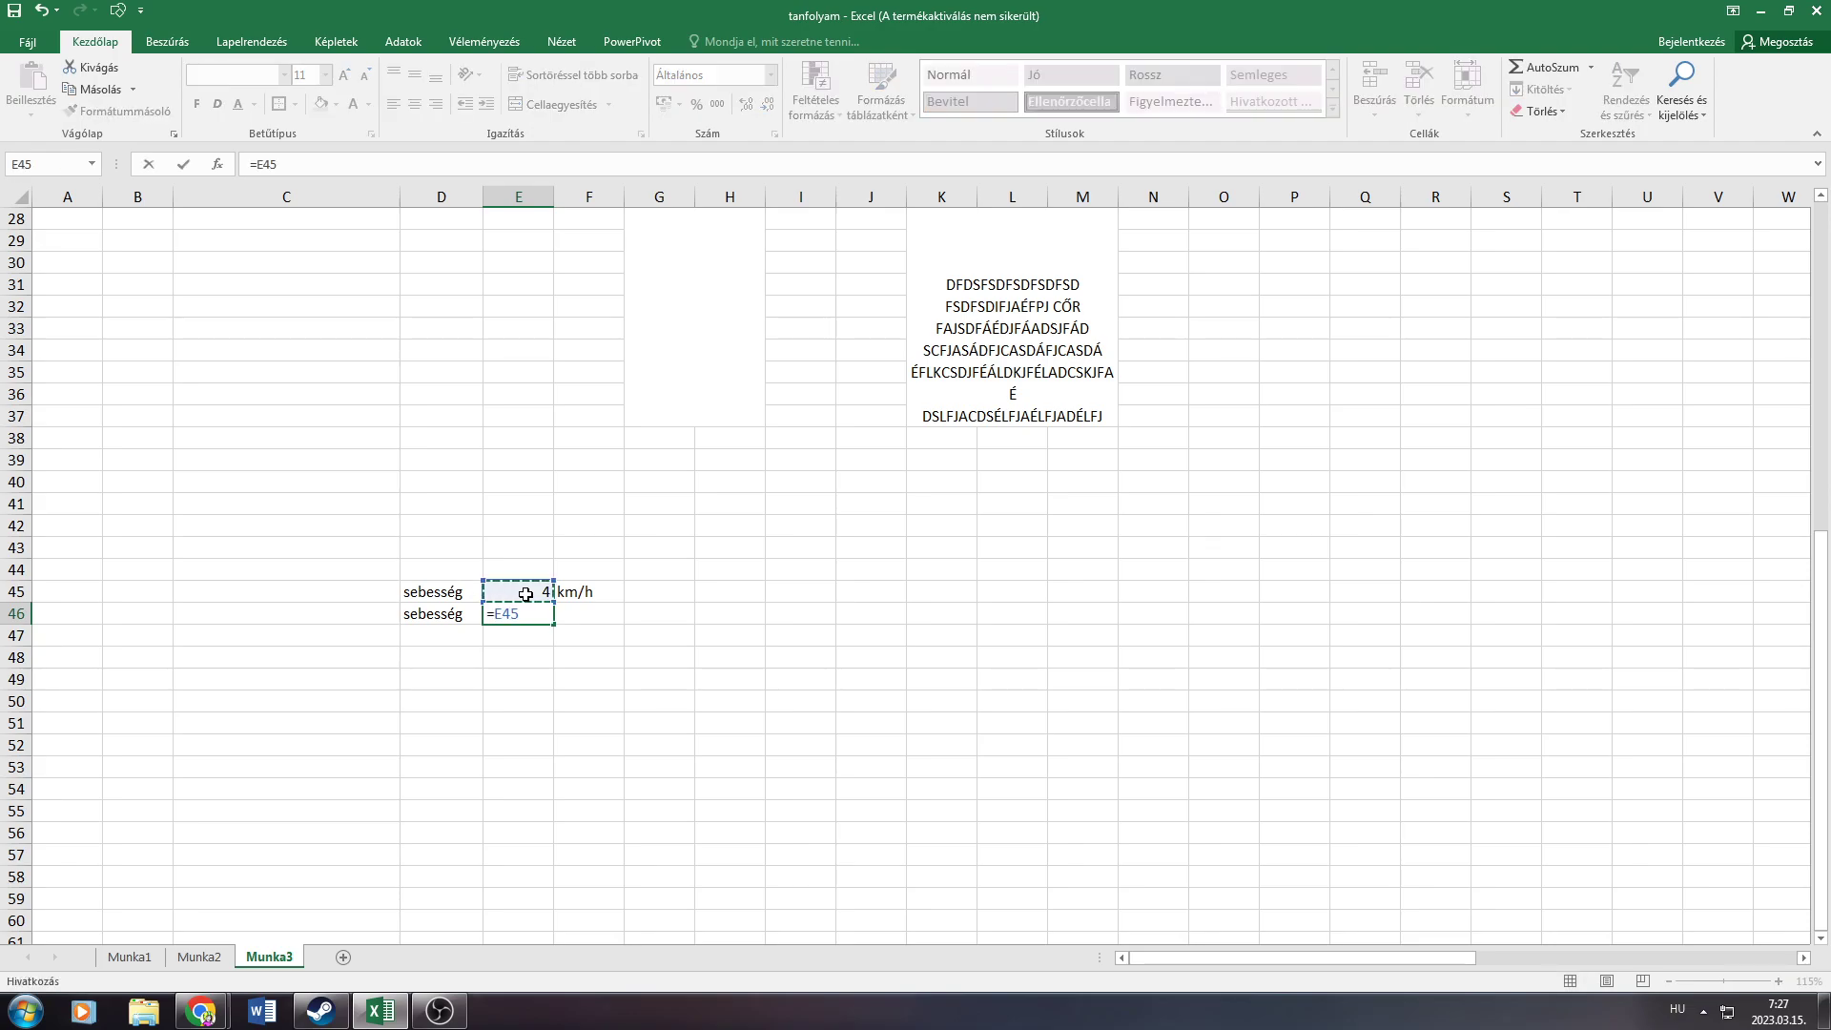
{"action": "type", "text": "*3600"}
{"action": "key", "text": "Return"}
{"action": "left_click", "coordinate": [577, 612]}
{"action": "type", "text": "m/s"}
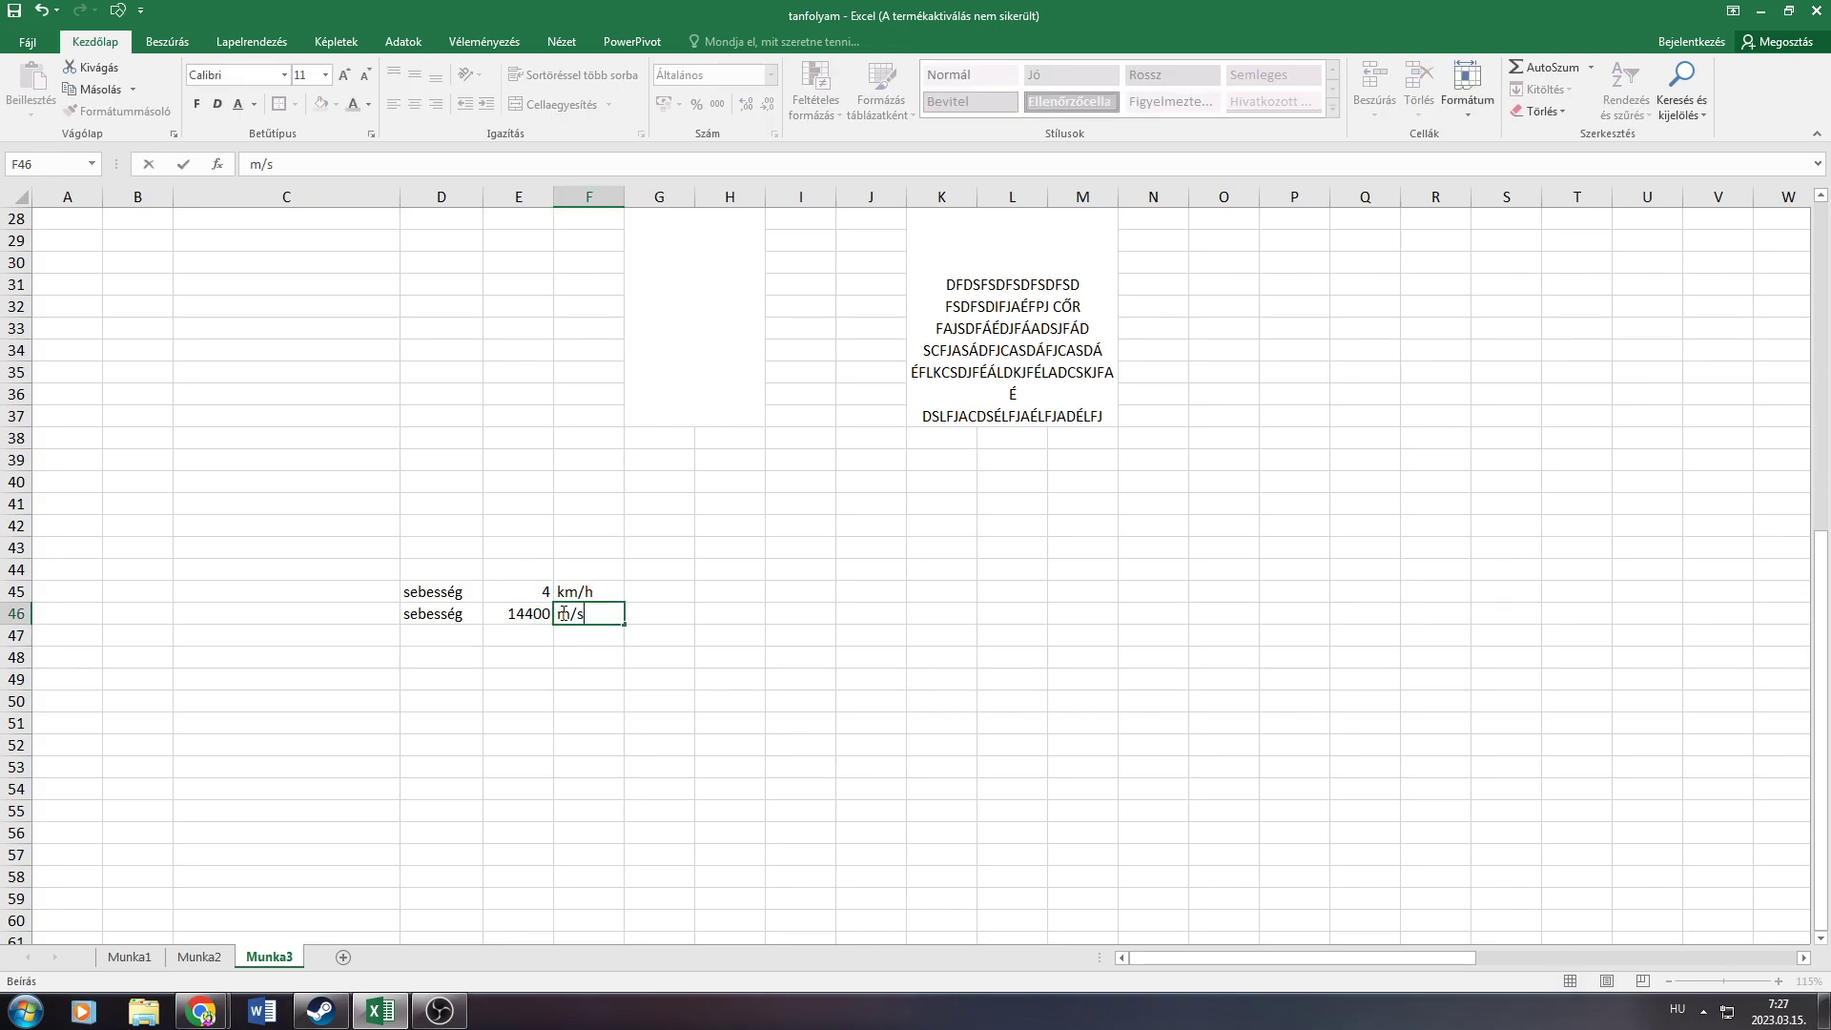
{"action": "key", "text": "Return"}
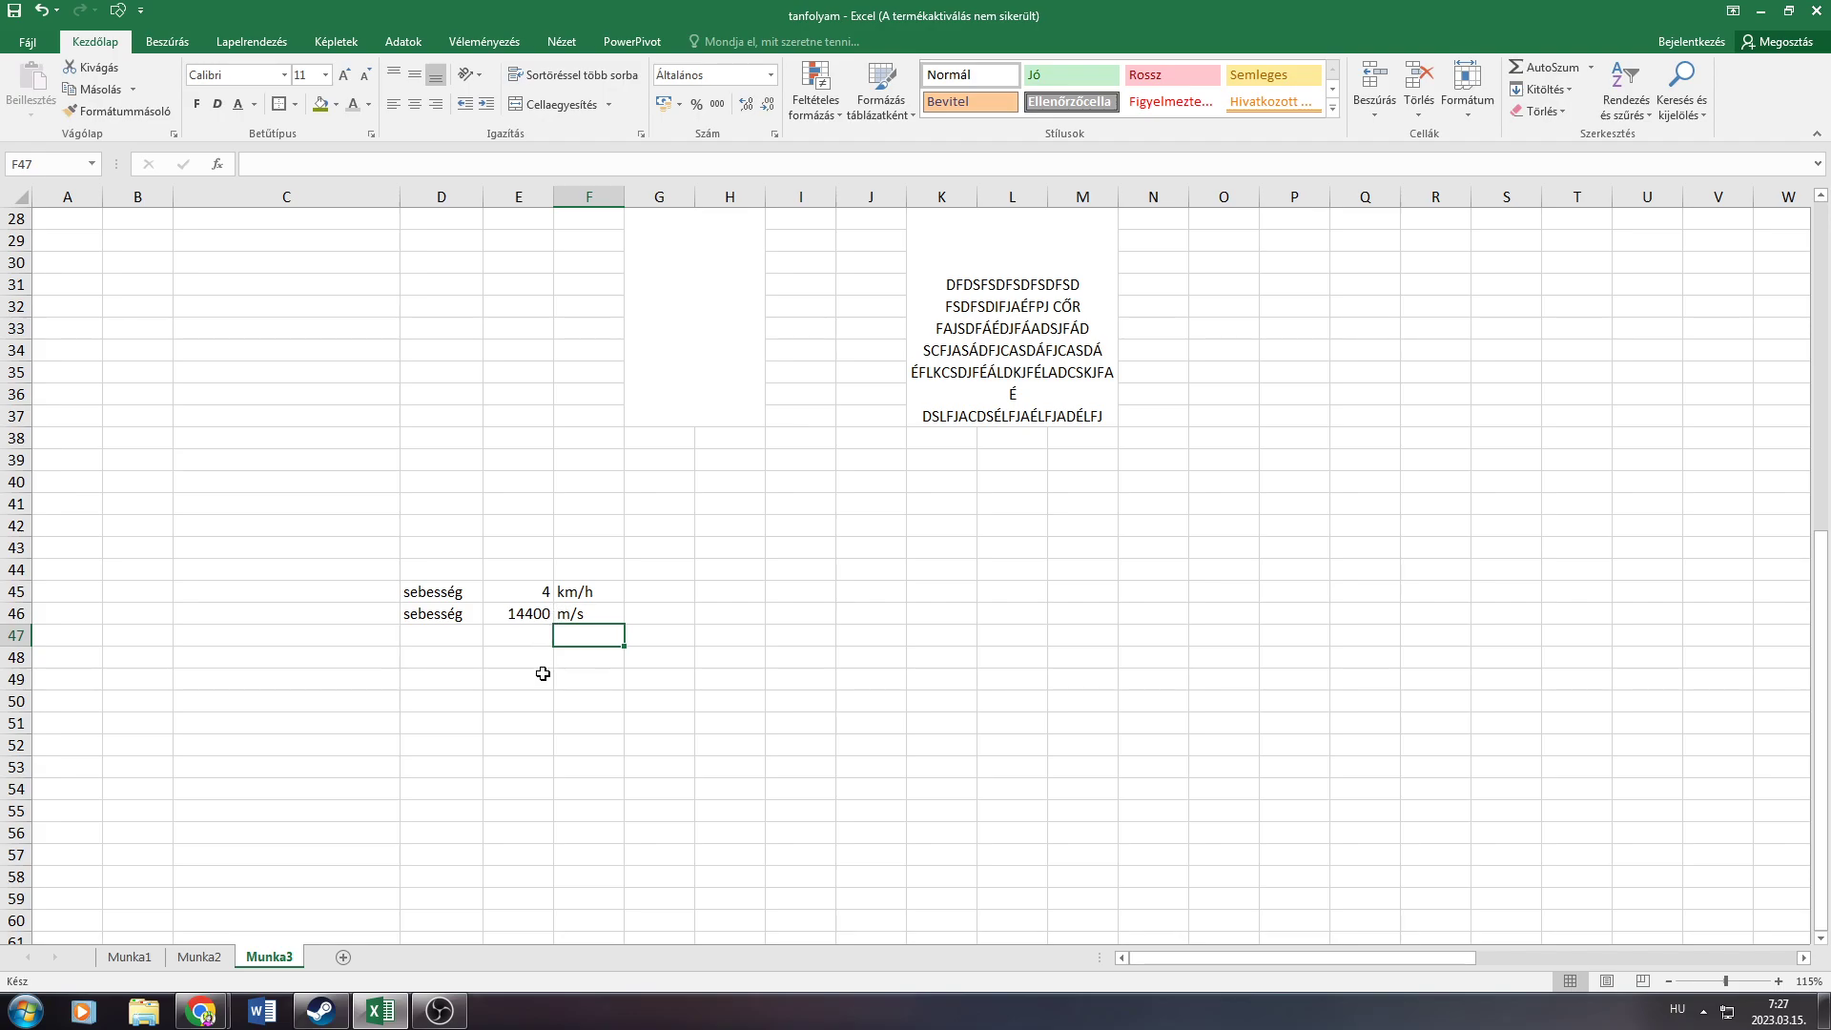
Correct E46's formula to =E45/3600, giving 0,00111
{"action": "left_click", "coordinate": [524, 615]}
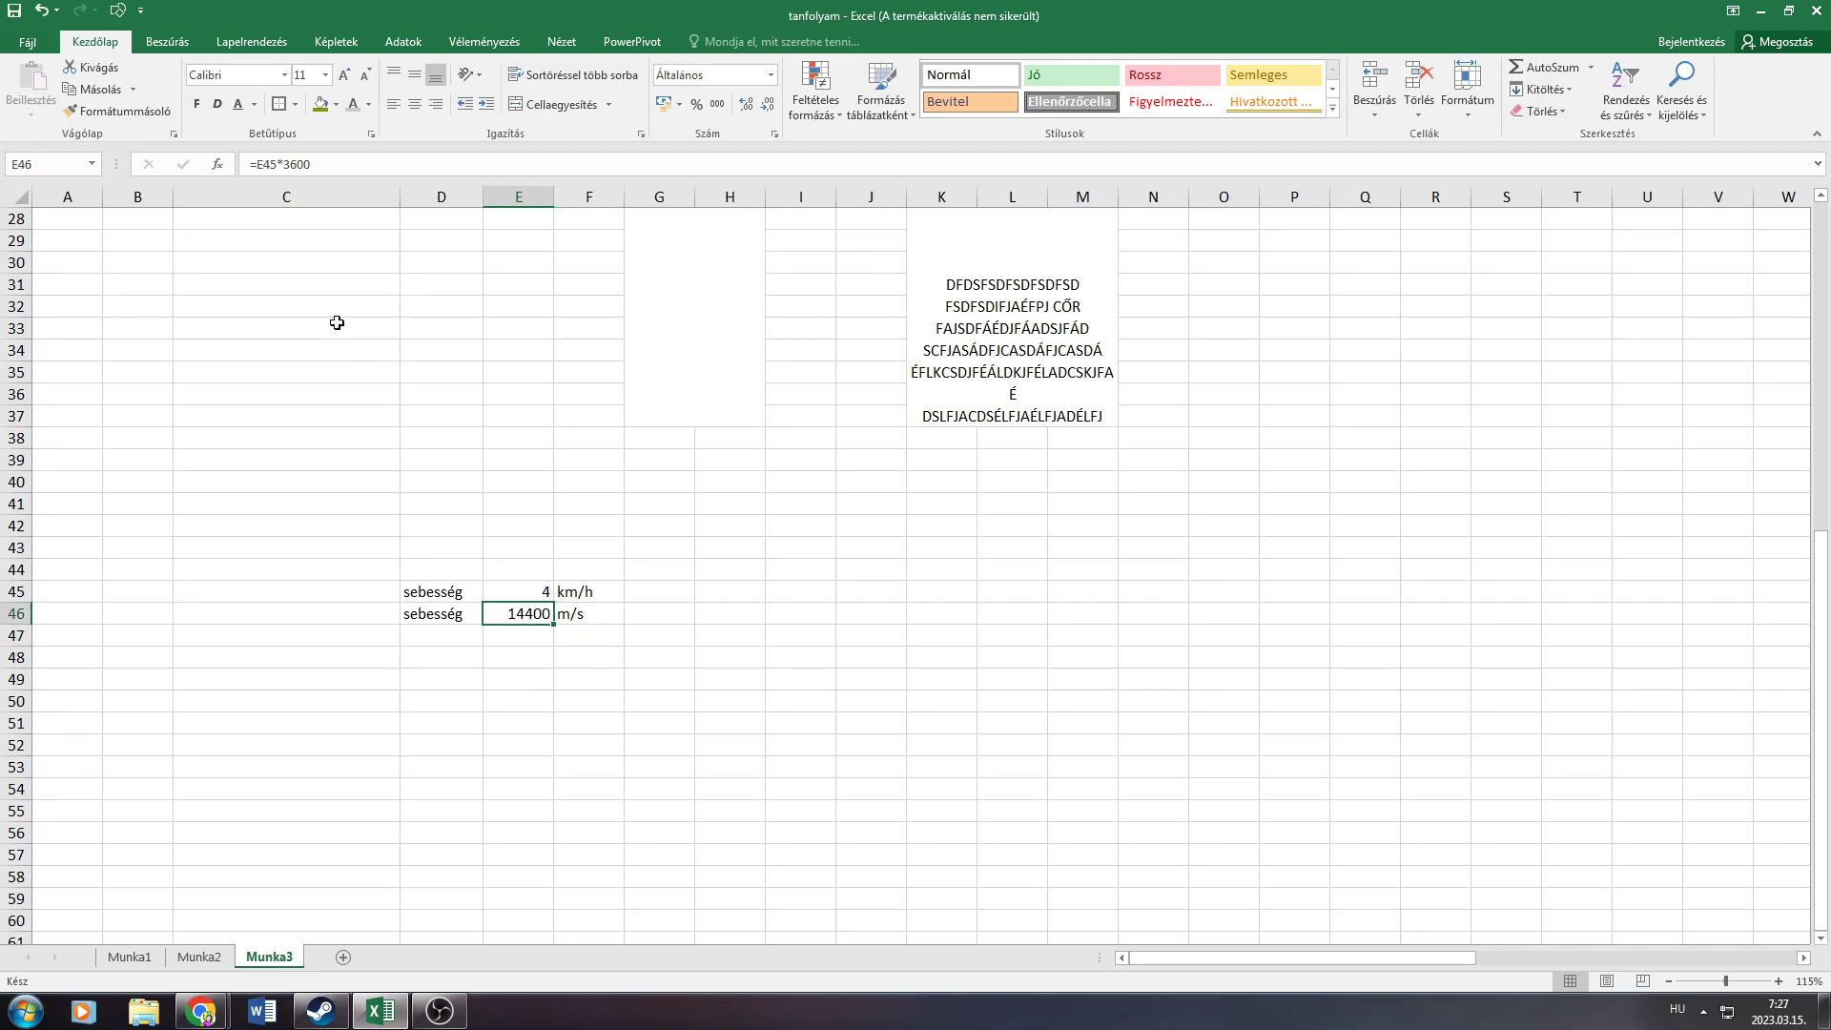
{"action": "left_click", "coordinate": [280, 165]}
{"action": "key", "text": "BackSpace"}
{"action": "type", "text": "/"}
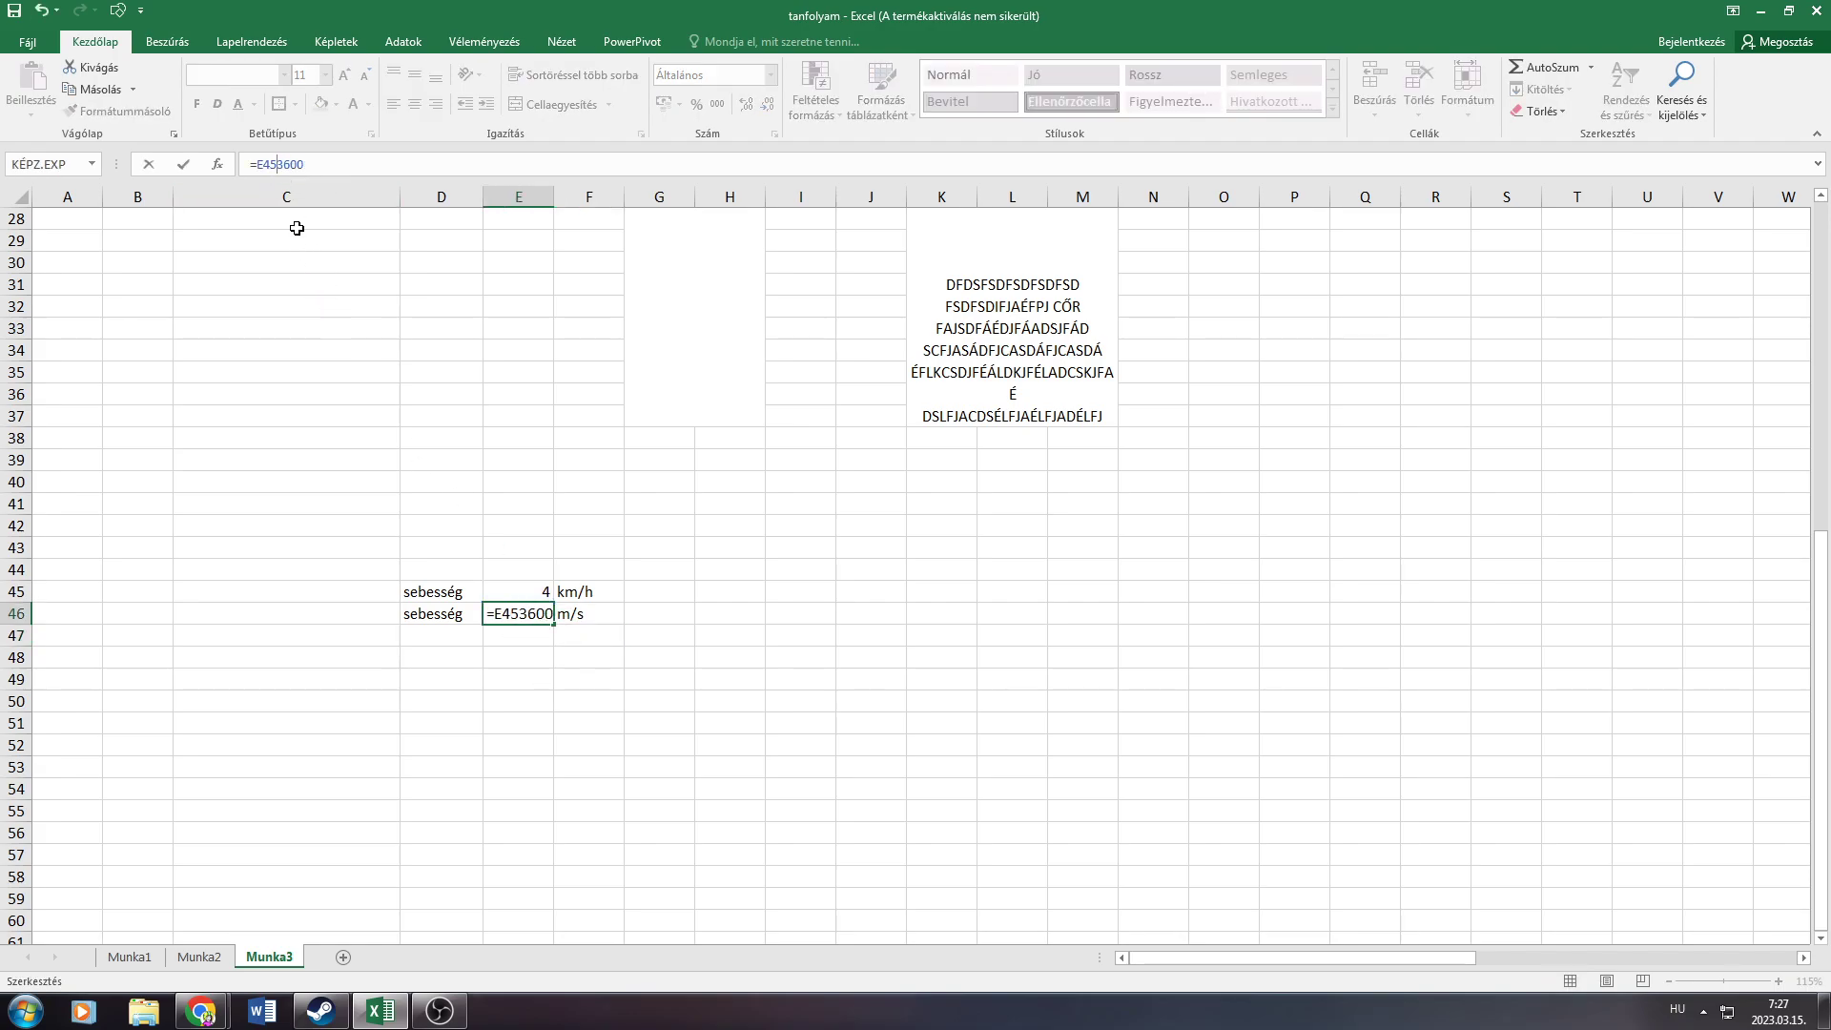
{"action": "key", "text": "Return"}
{"action": "left_click", "coordinate": [546, 569]}
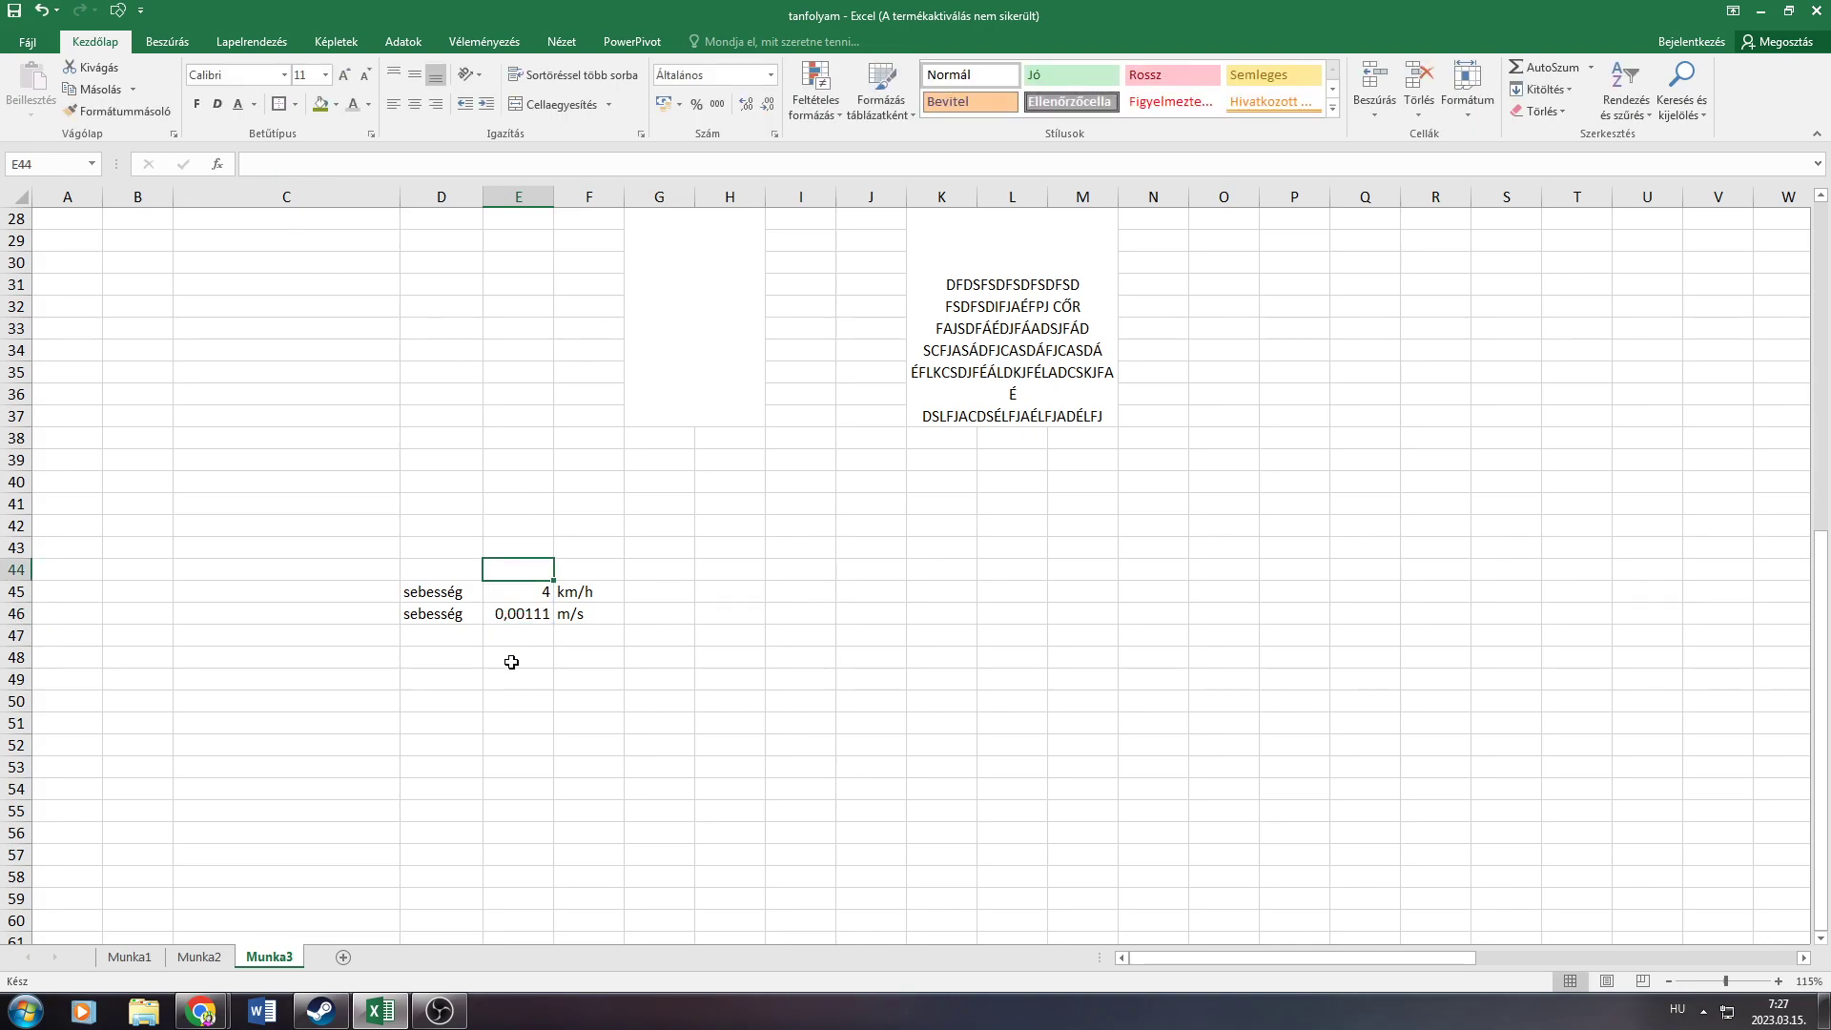
{"action": "left_click_drag", "start_coordinate": [519, 592], "coordinate": [516, 615]}
Format the speeds in E45:E46 as numbers with one decimal place
{"action": "left_click", "coordinate": [512, 630]}
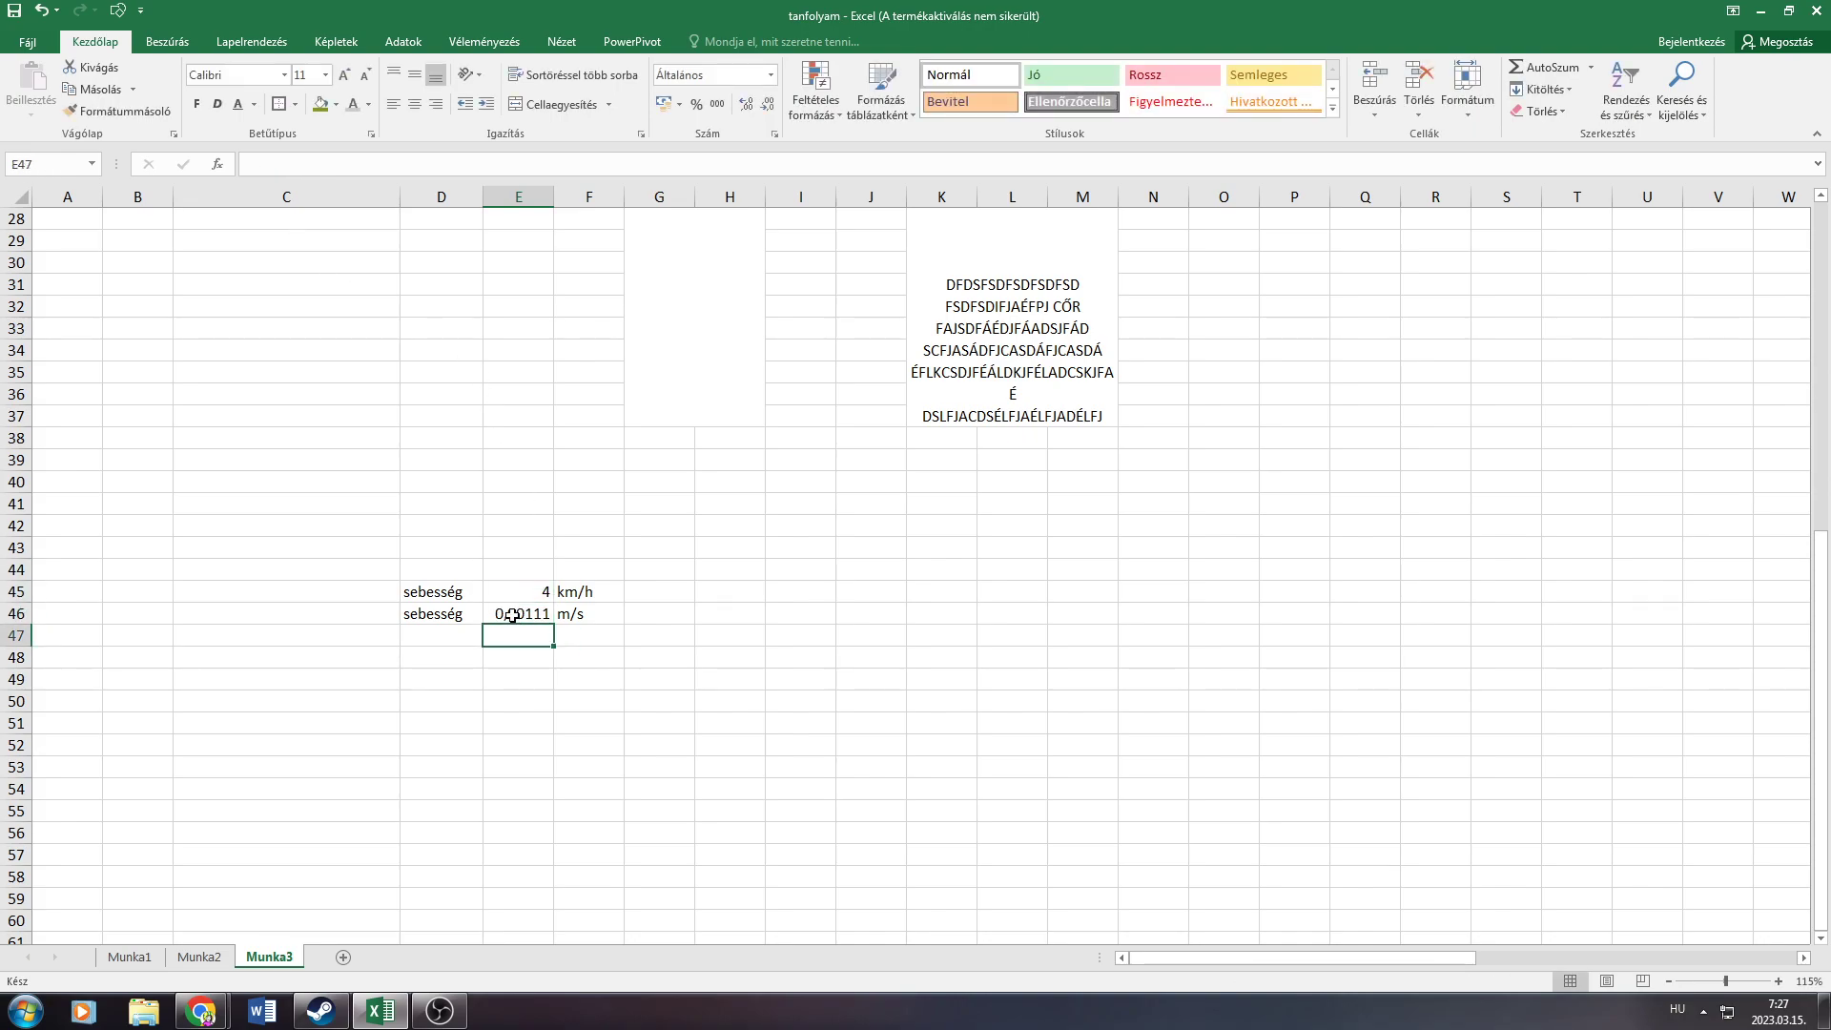
{"action": "left_click_drag", "start_coordinate": [512, 592], "coordinate": [512, 616]}
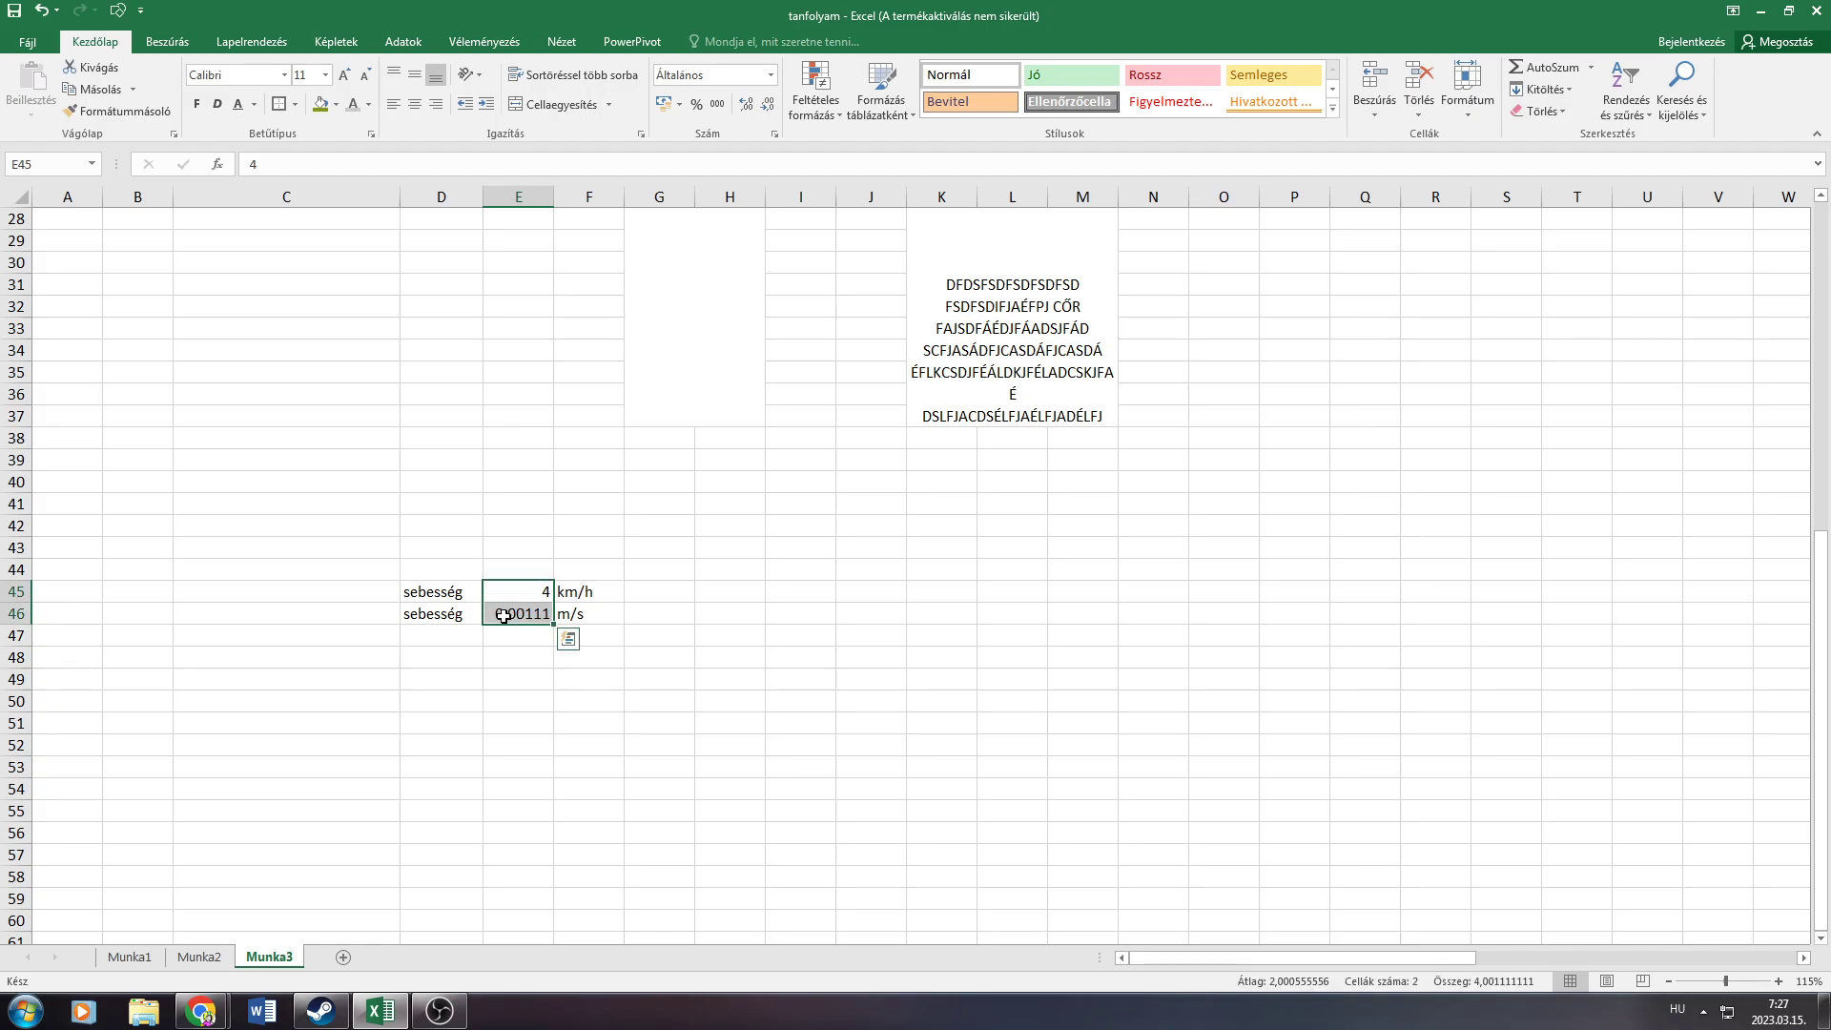
{"action": "right_click", "coordinate": [508, 617]}
{"action": "left_click", "coordinate": [562, 536]}
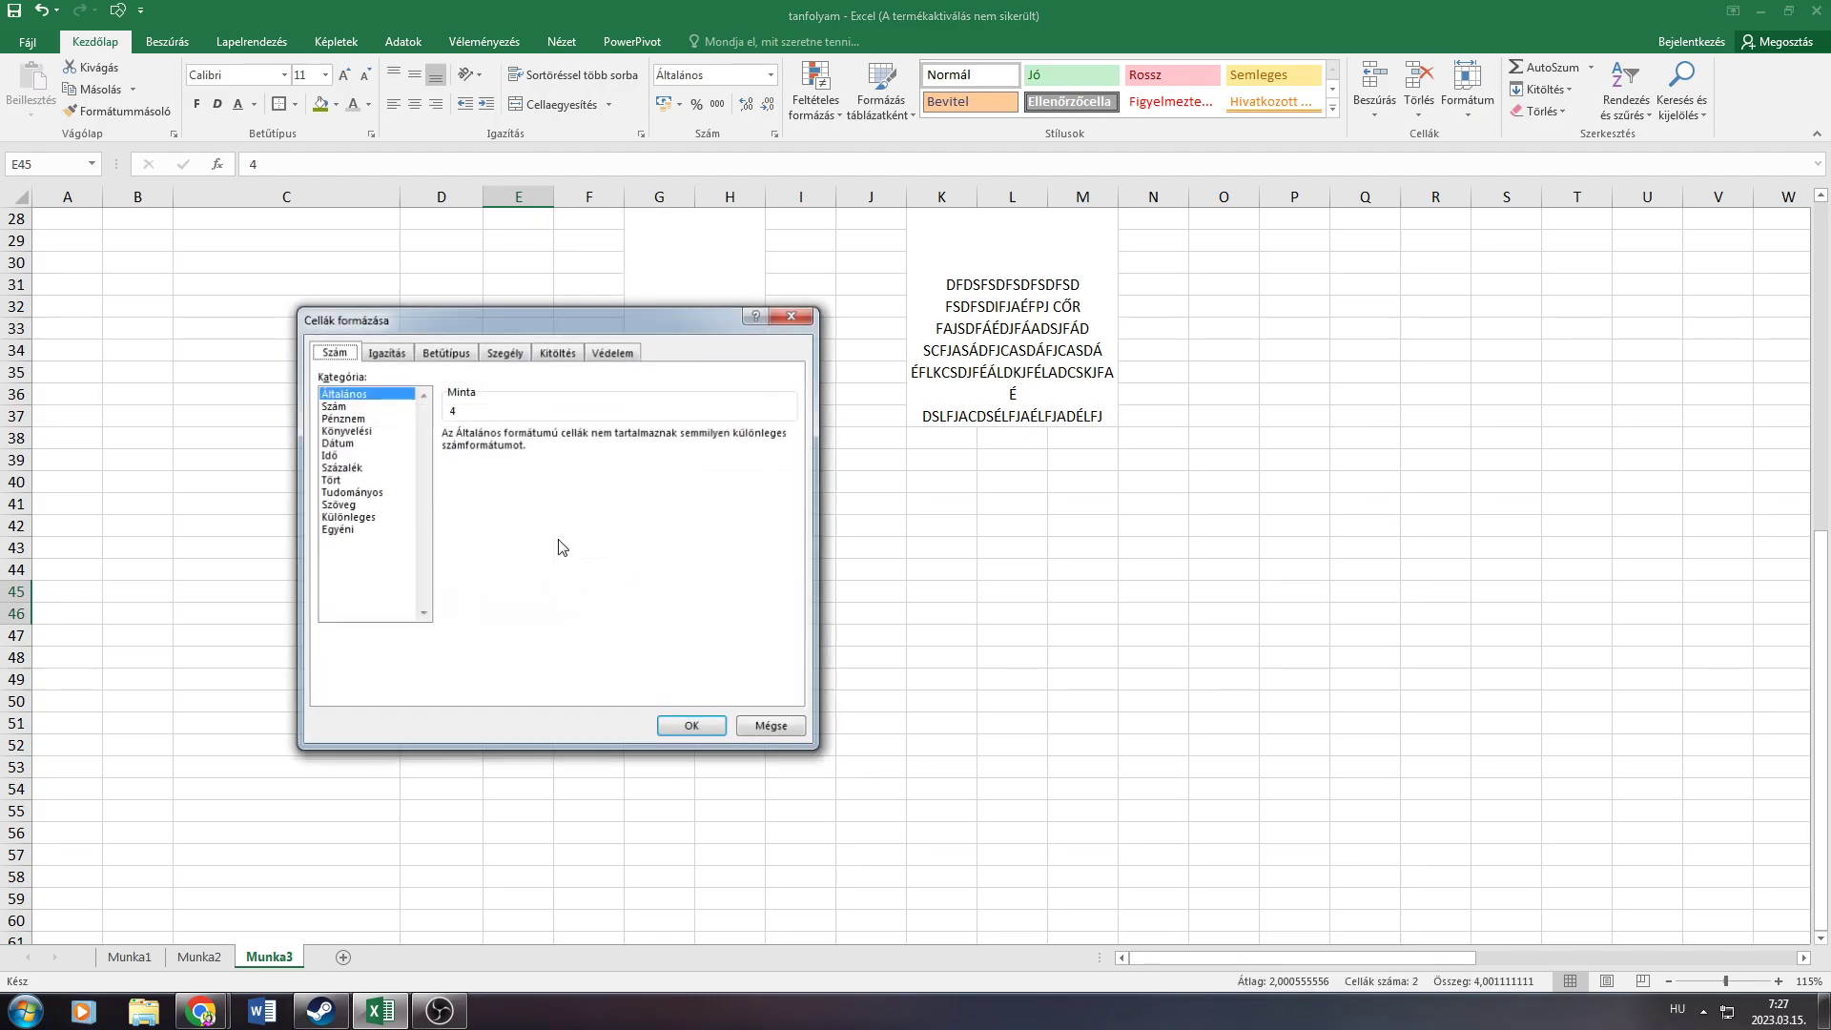
{"action": "left_click", "coordinate": [333, 407]}
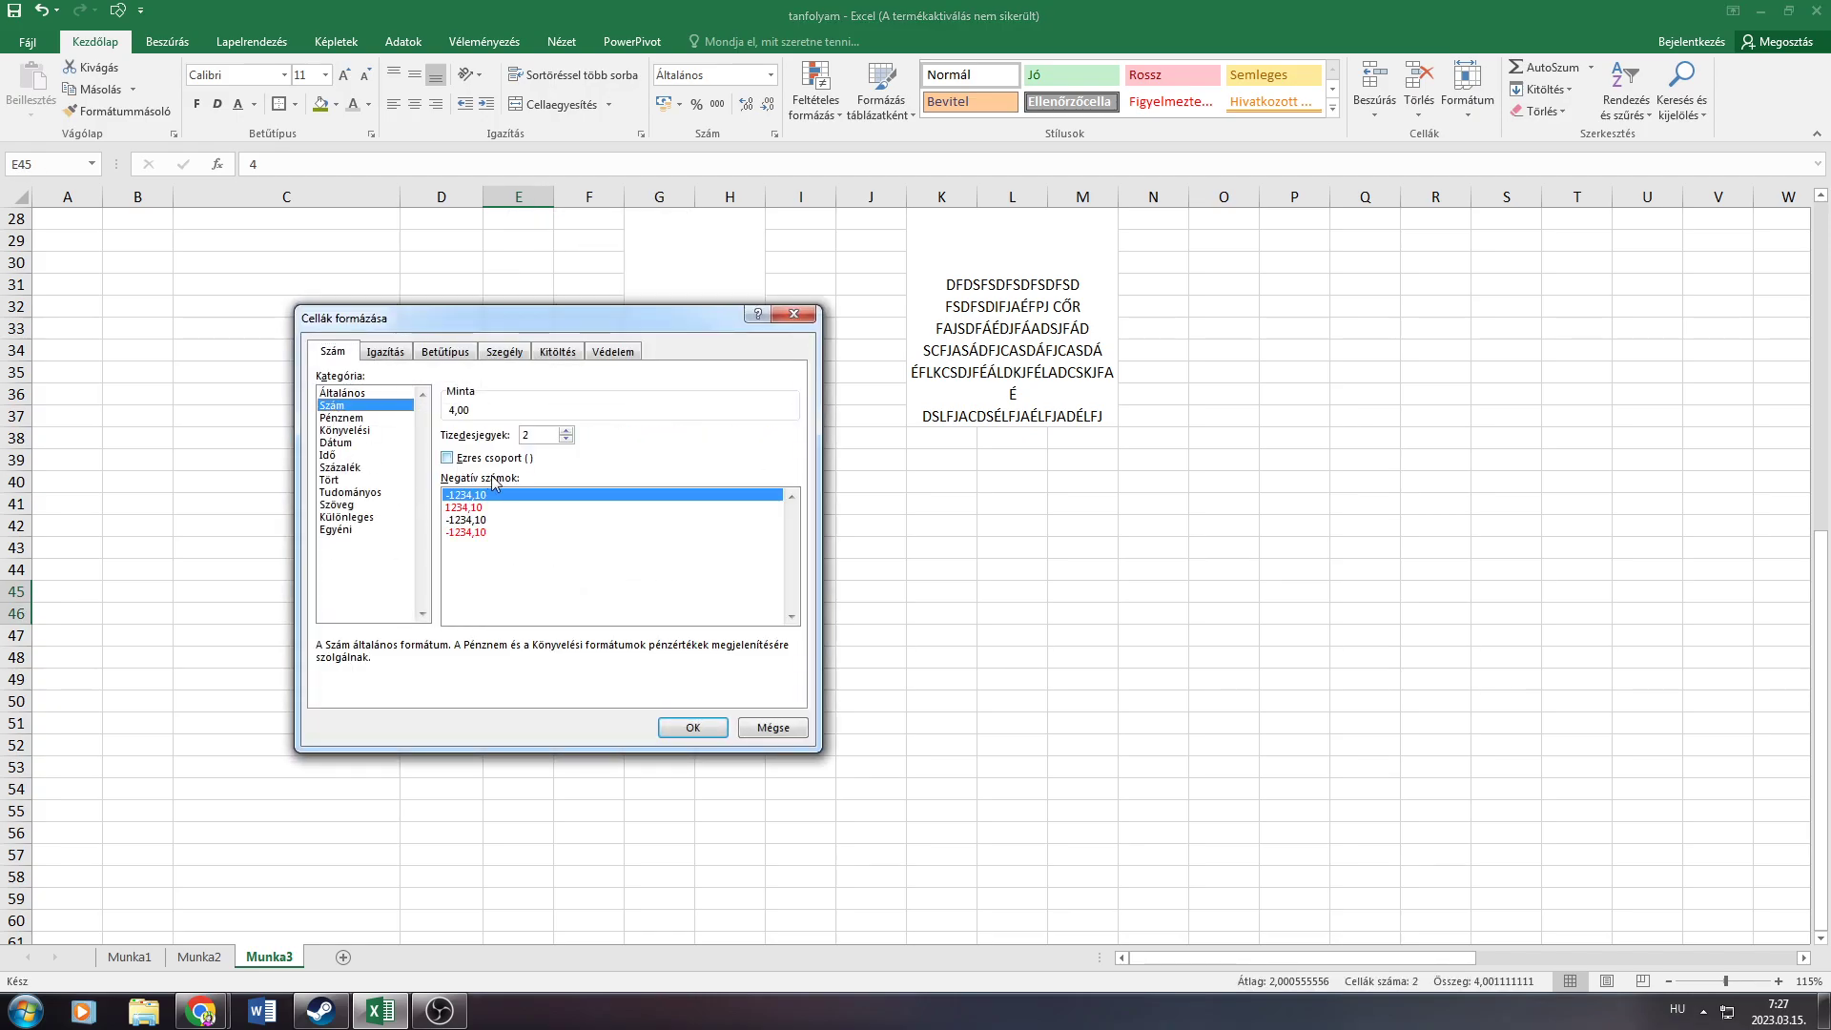
{"action": "left_click", "coordinate": [567, 438]}
{"action": "left_click", "coordinate": [693, 727]}
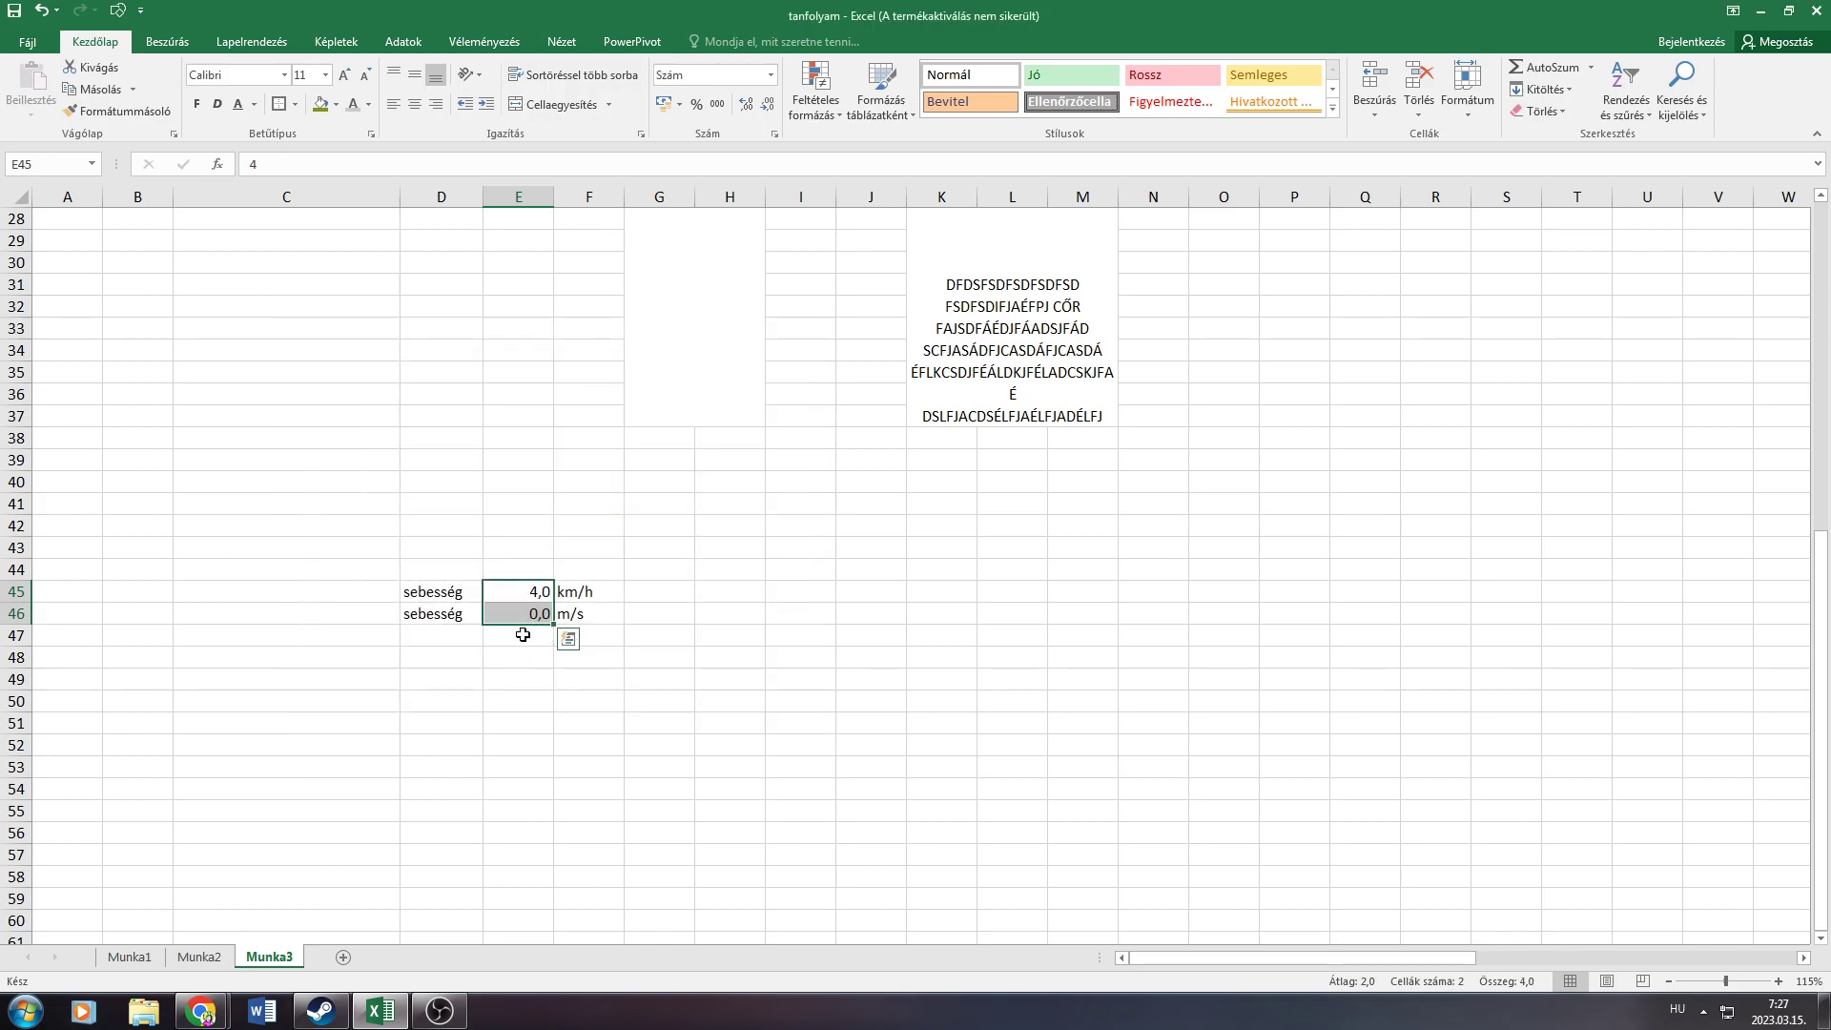
Format the sebesség label cells D45:D46 as Text
{"action": "left_click_drag", "start_coordinate": [456, 590], "coordinate": [452, 613]}
{"action": "right_click", "coordinate": [451, 613]}
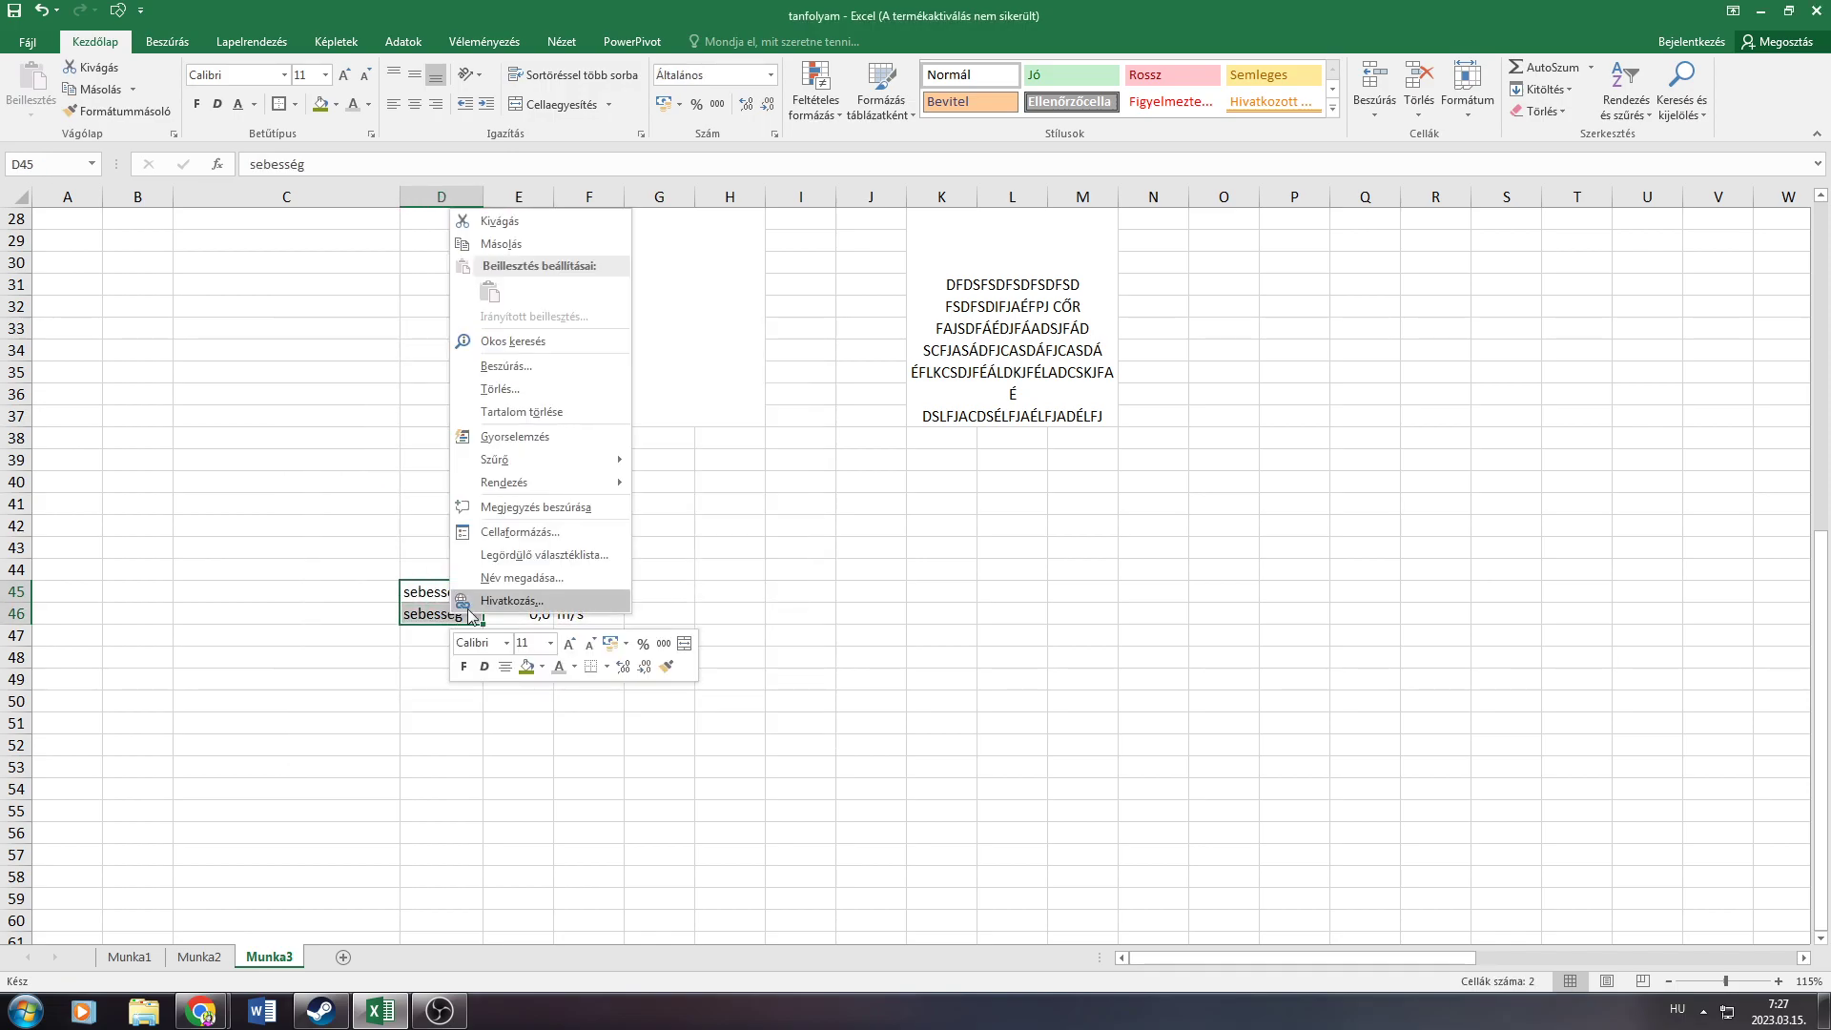
{"action": "left_click", "coordinate": [516, 530]}
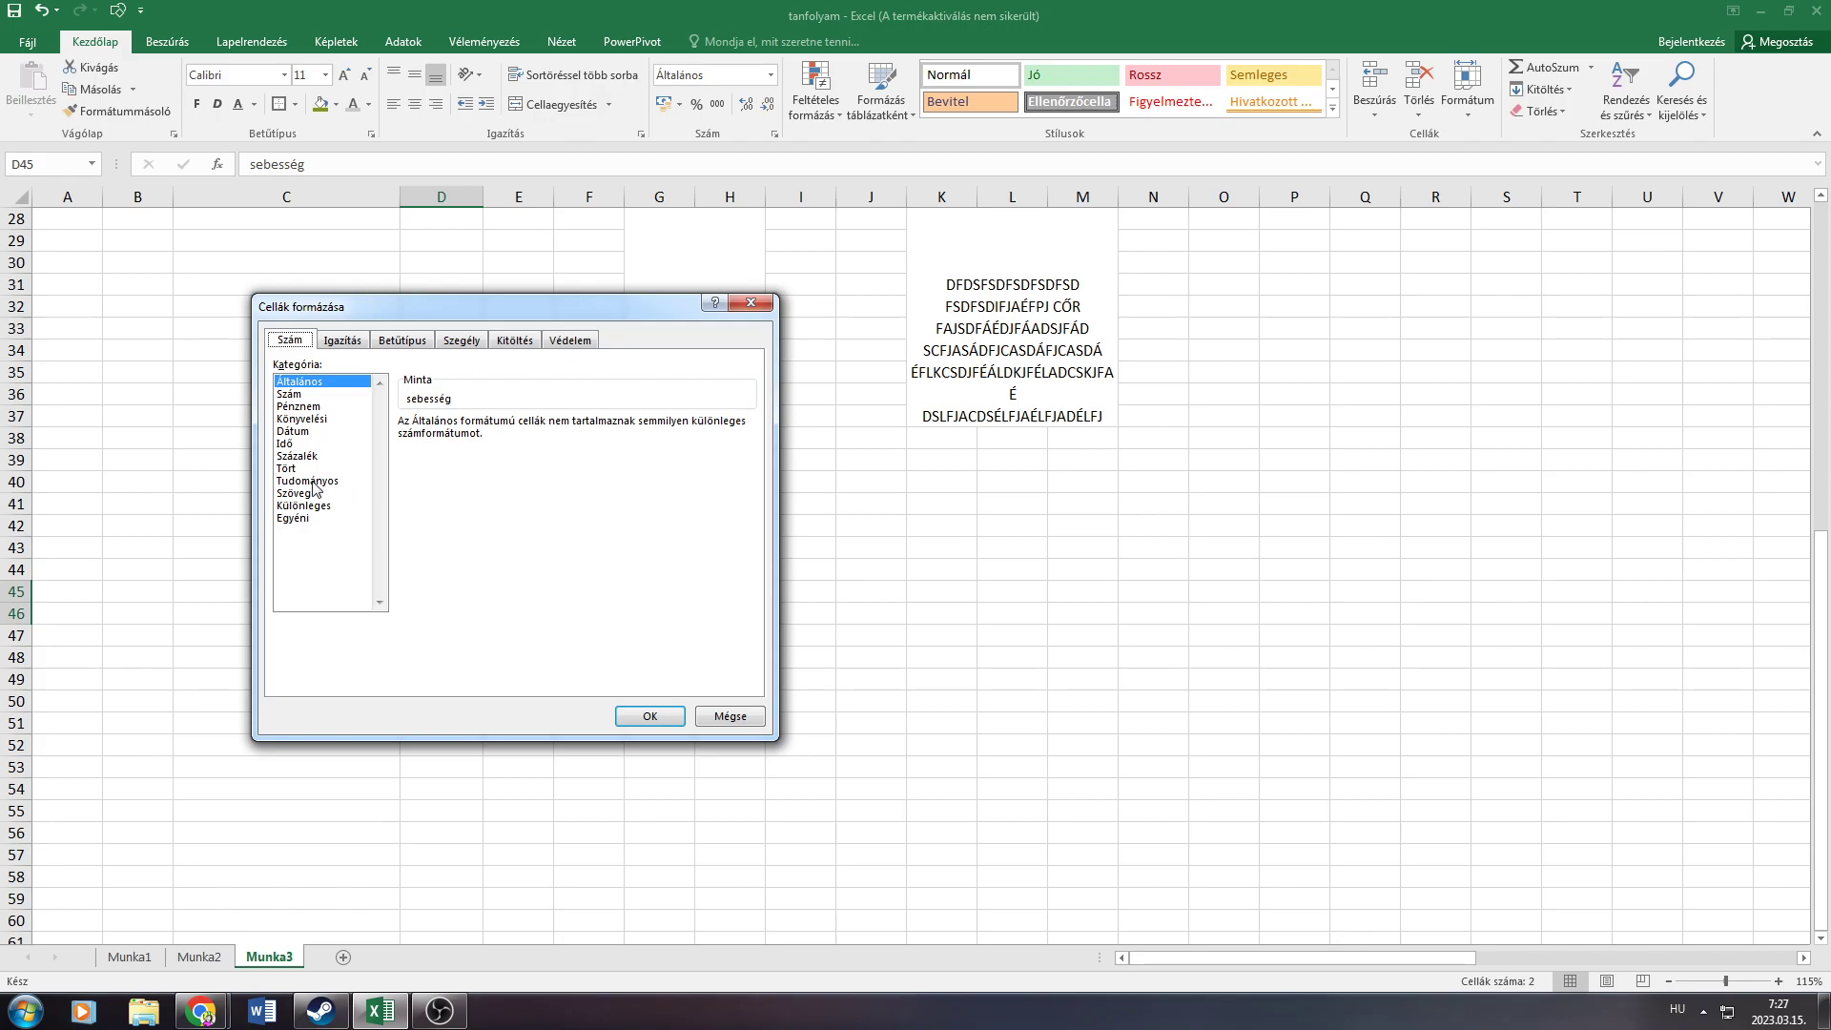
{"action": "left_click", "coordinate": [307, 493]}
{"action": "left_click", "coordinate": [650, 716]}
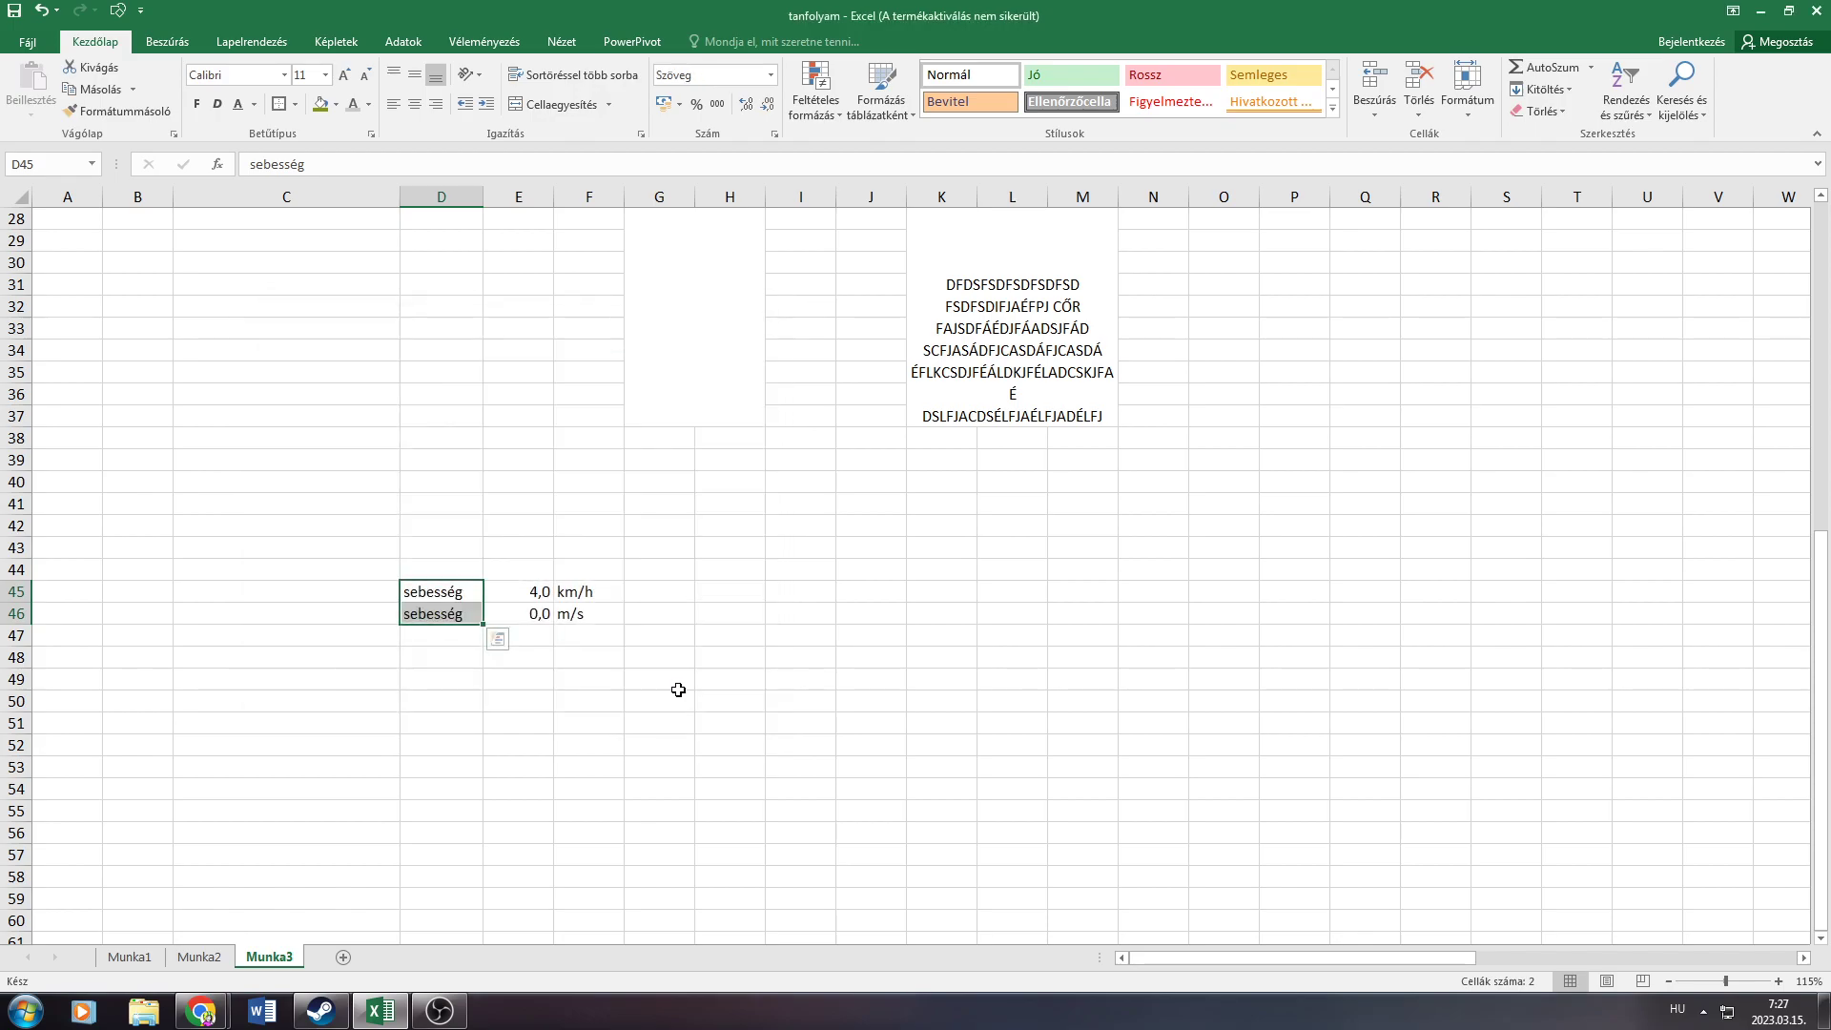
Format the F45:F46 unit cells as Text and put borders on D45:E46
{"action": "left_click_drag", "start_coordinate": [570, 589], "coordinate": [583, 615]}
{"action": "right_click", "coordinate": [584, 618]}
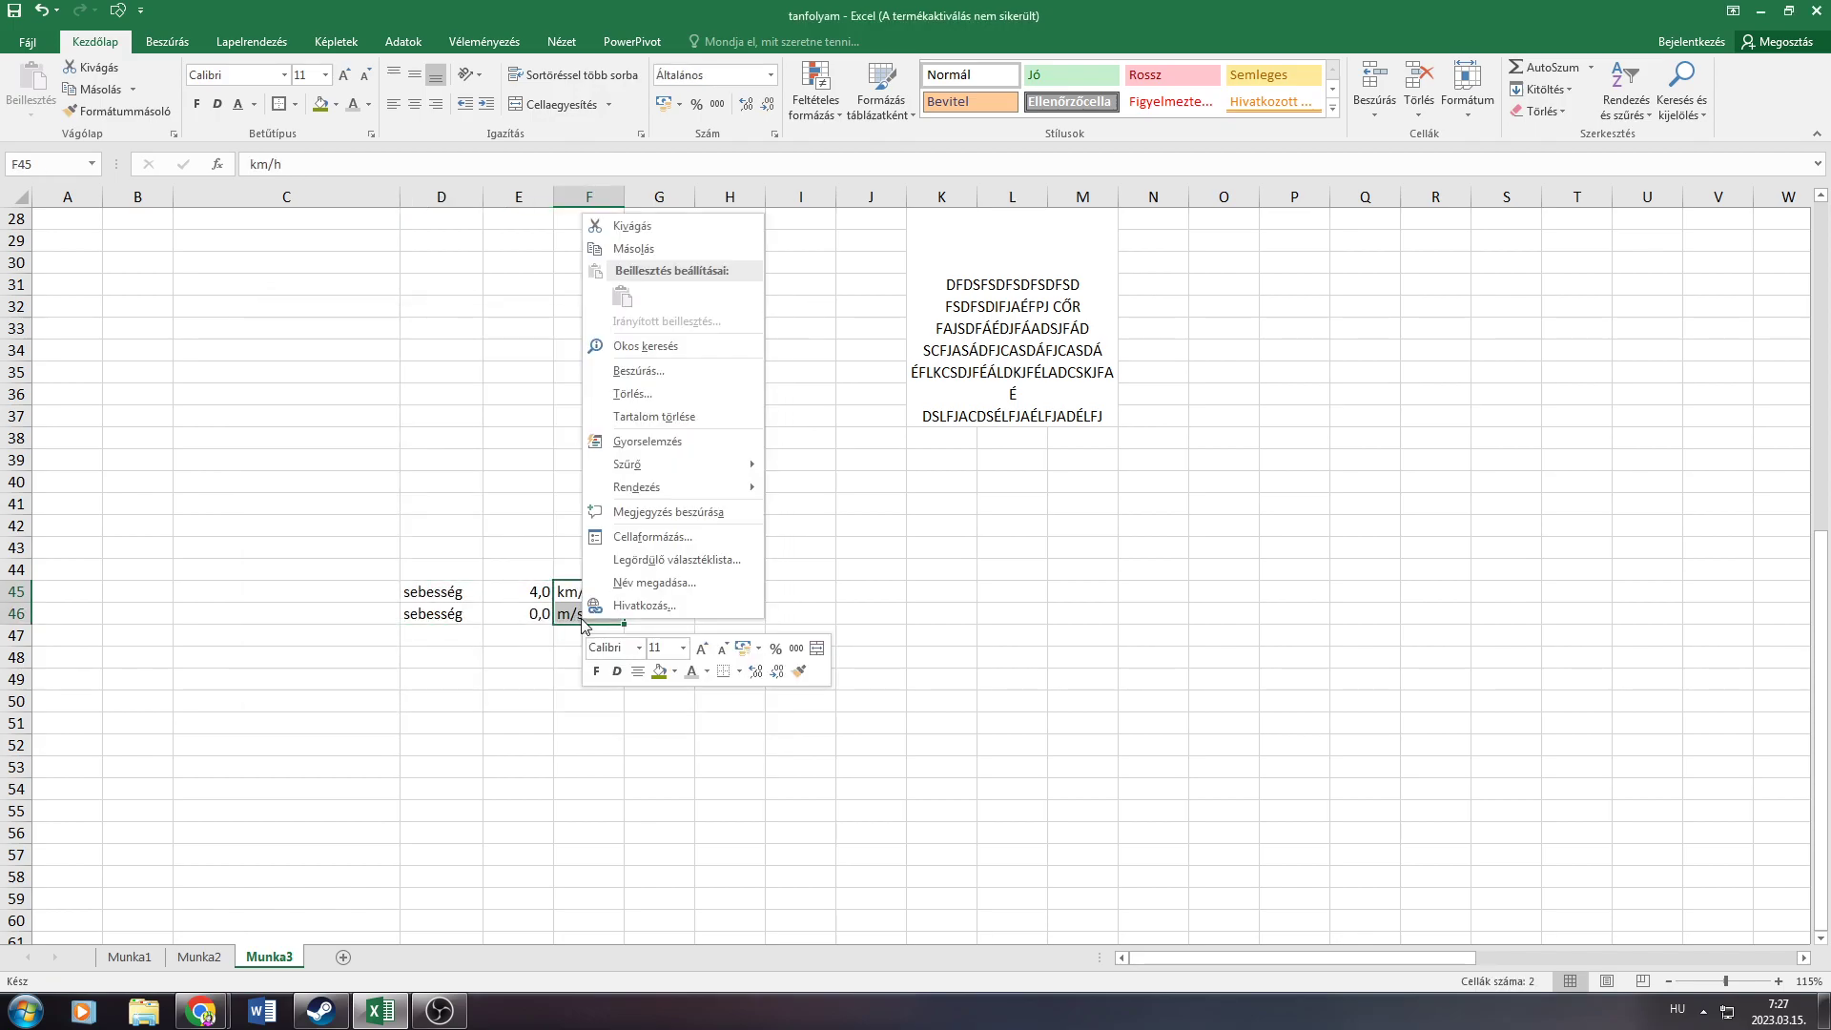
{"action": "left_click", "coordinate": [637, 539]}
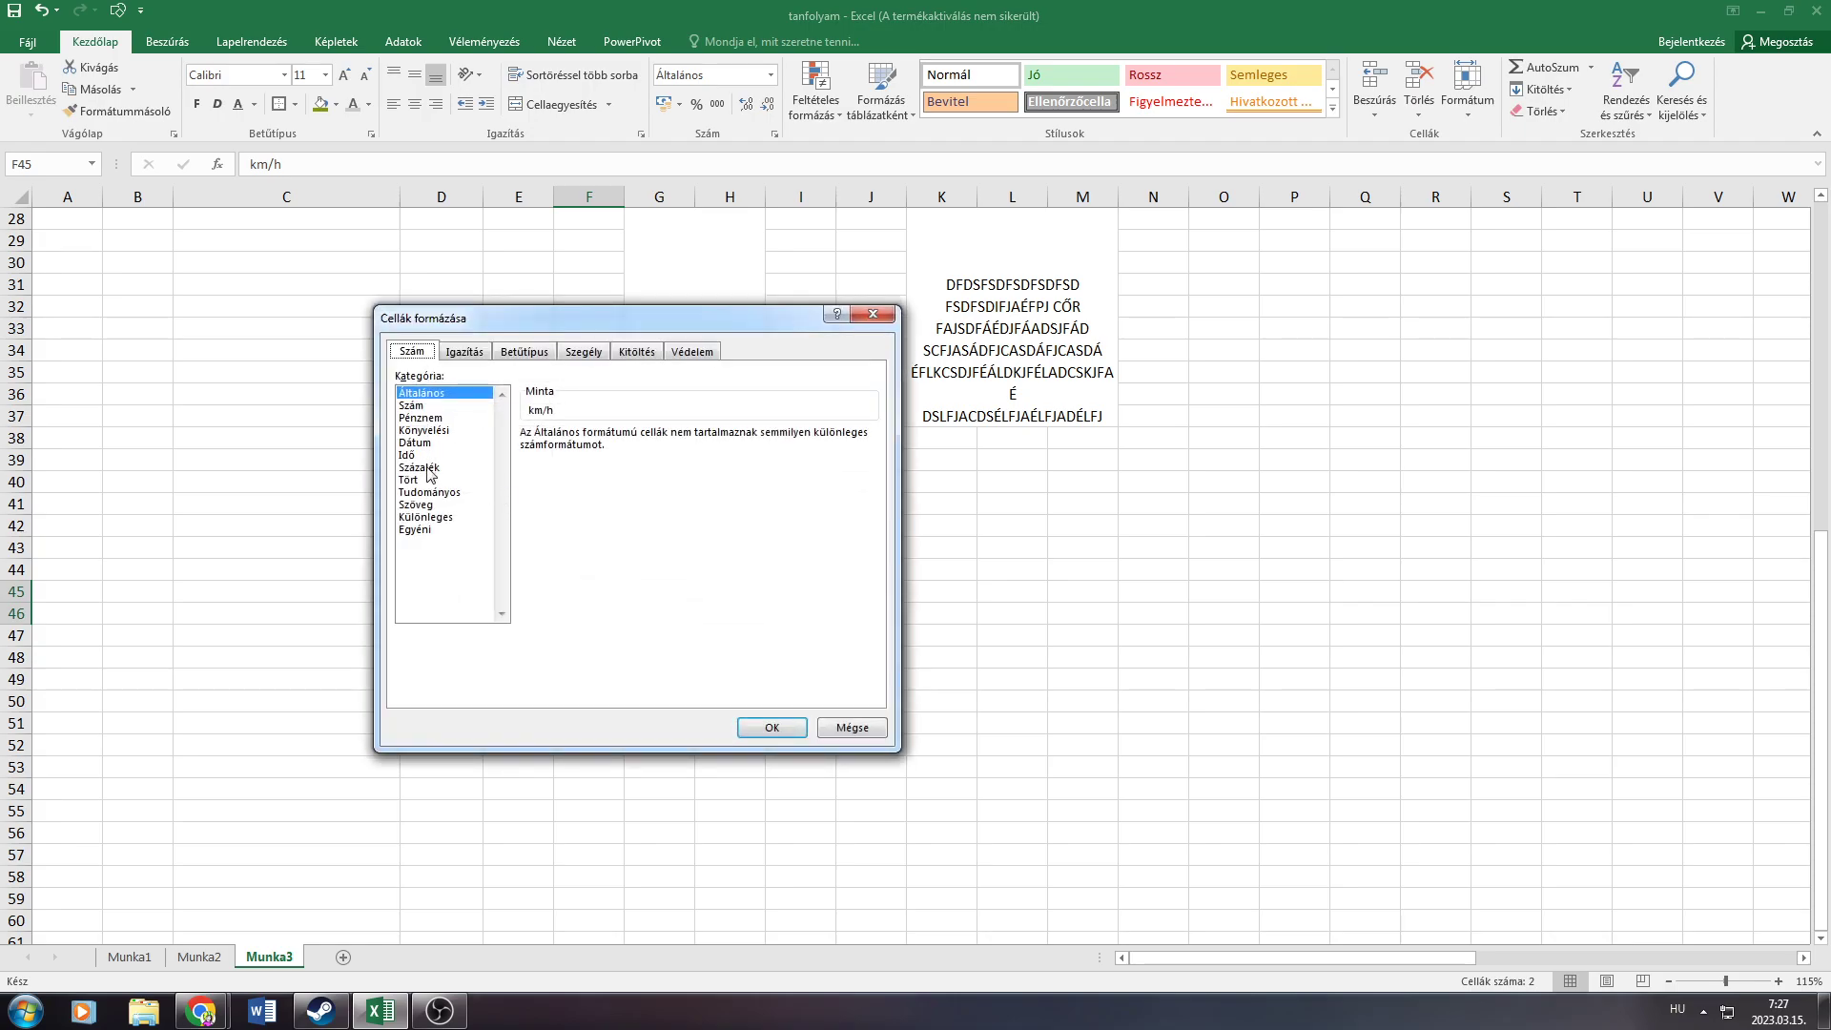
{"action": "left_click", "coordinate": [430, 504]}
{"action": "left_click", "coordinate": [764, 730]}
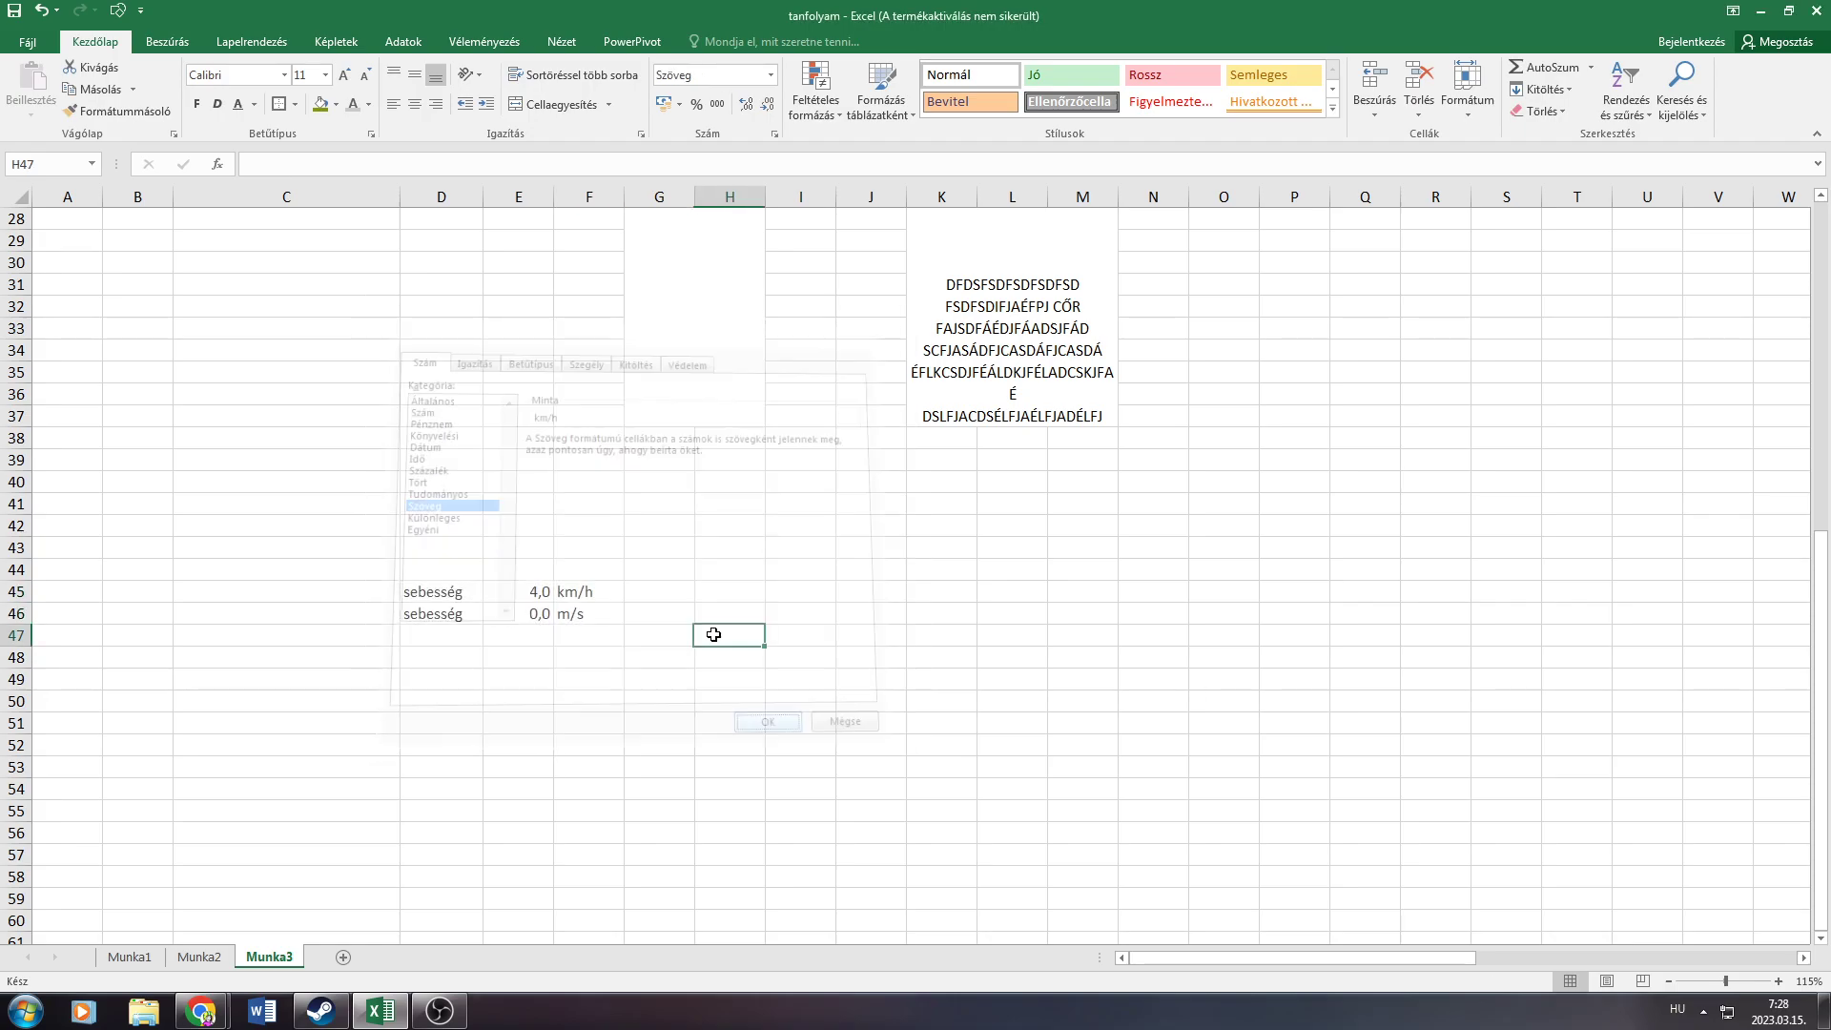
{"action": "mouse_move", "coordinate": [465, 592]}
{"action": "left_mouse_down"}
{"action": "mouse_move", "coordinate": [468, 615]}
{"action": "mouse_move", "coordinate": [519, 617]}
{"action": "left_mouse_up"}
{"action": "left_click", "coordinate": [279, 104]}
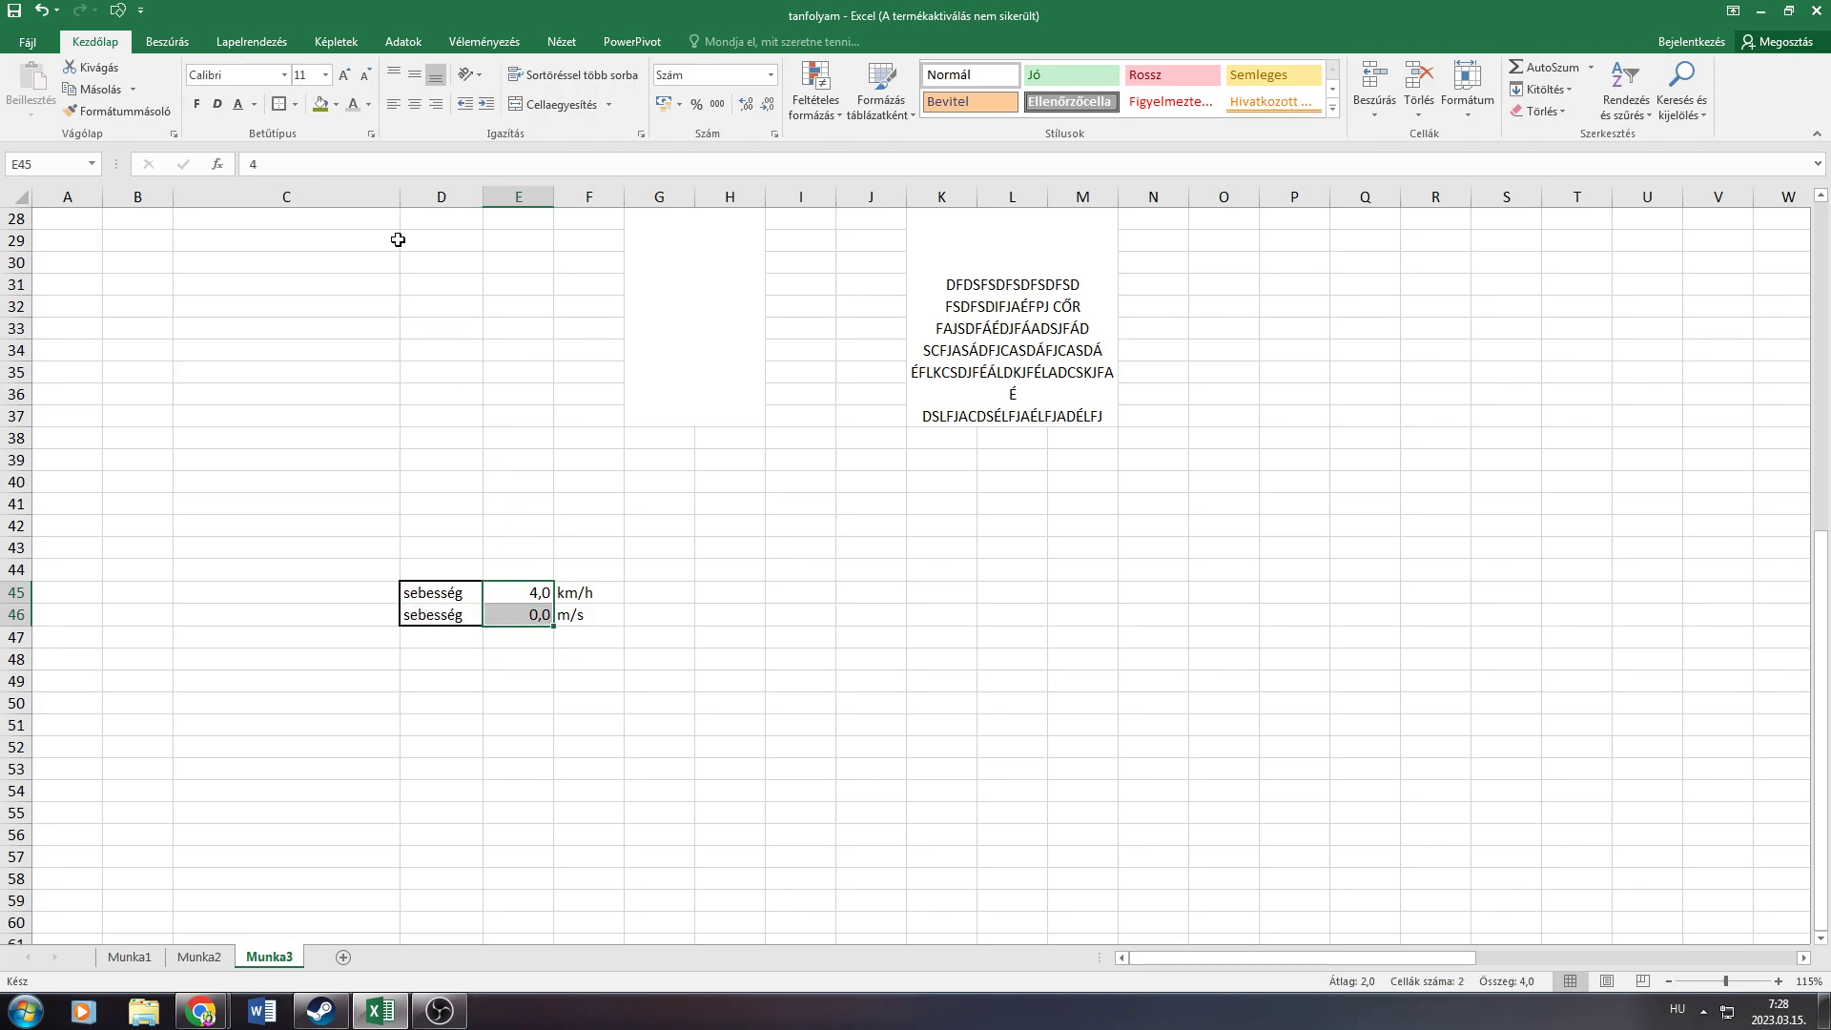
Fill E45:E46 light gold and make F45:F46 bold, italic with a thick outline
{"action": "left_click", "coordinate": [336, 104]}
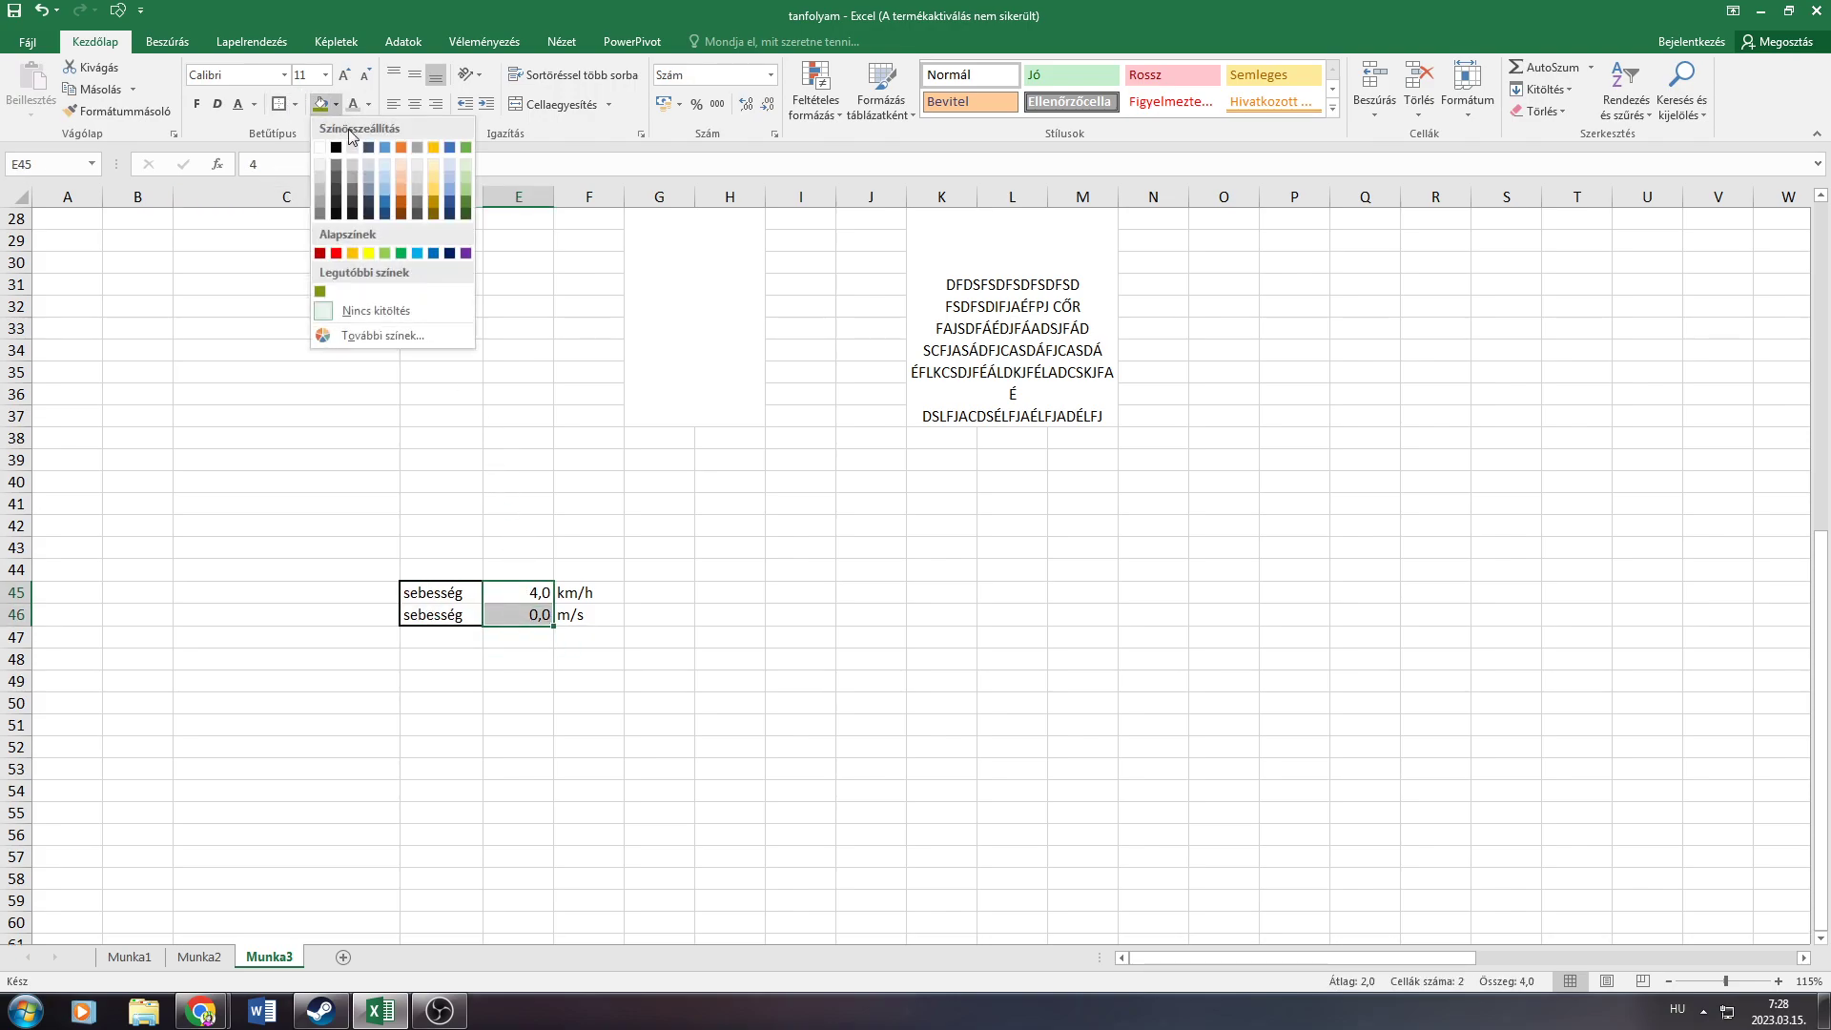
{"action": "left_click", "coordinate": [433, 171]}
{"action": "left_click", "coordinate": [573, 593]}
{"action": "left_click_drag", "start_coordinate": [573, 593], "coordinate": [575, 616]}
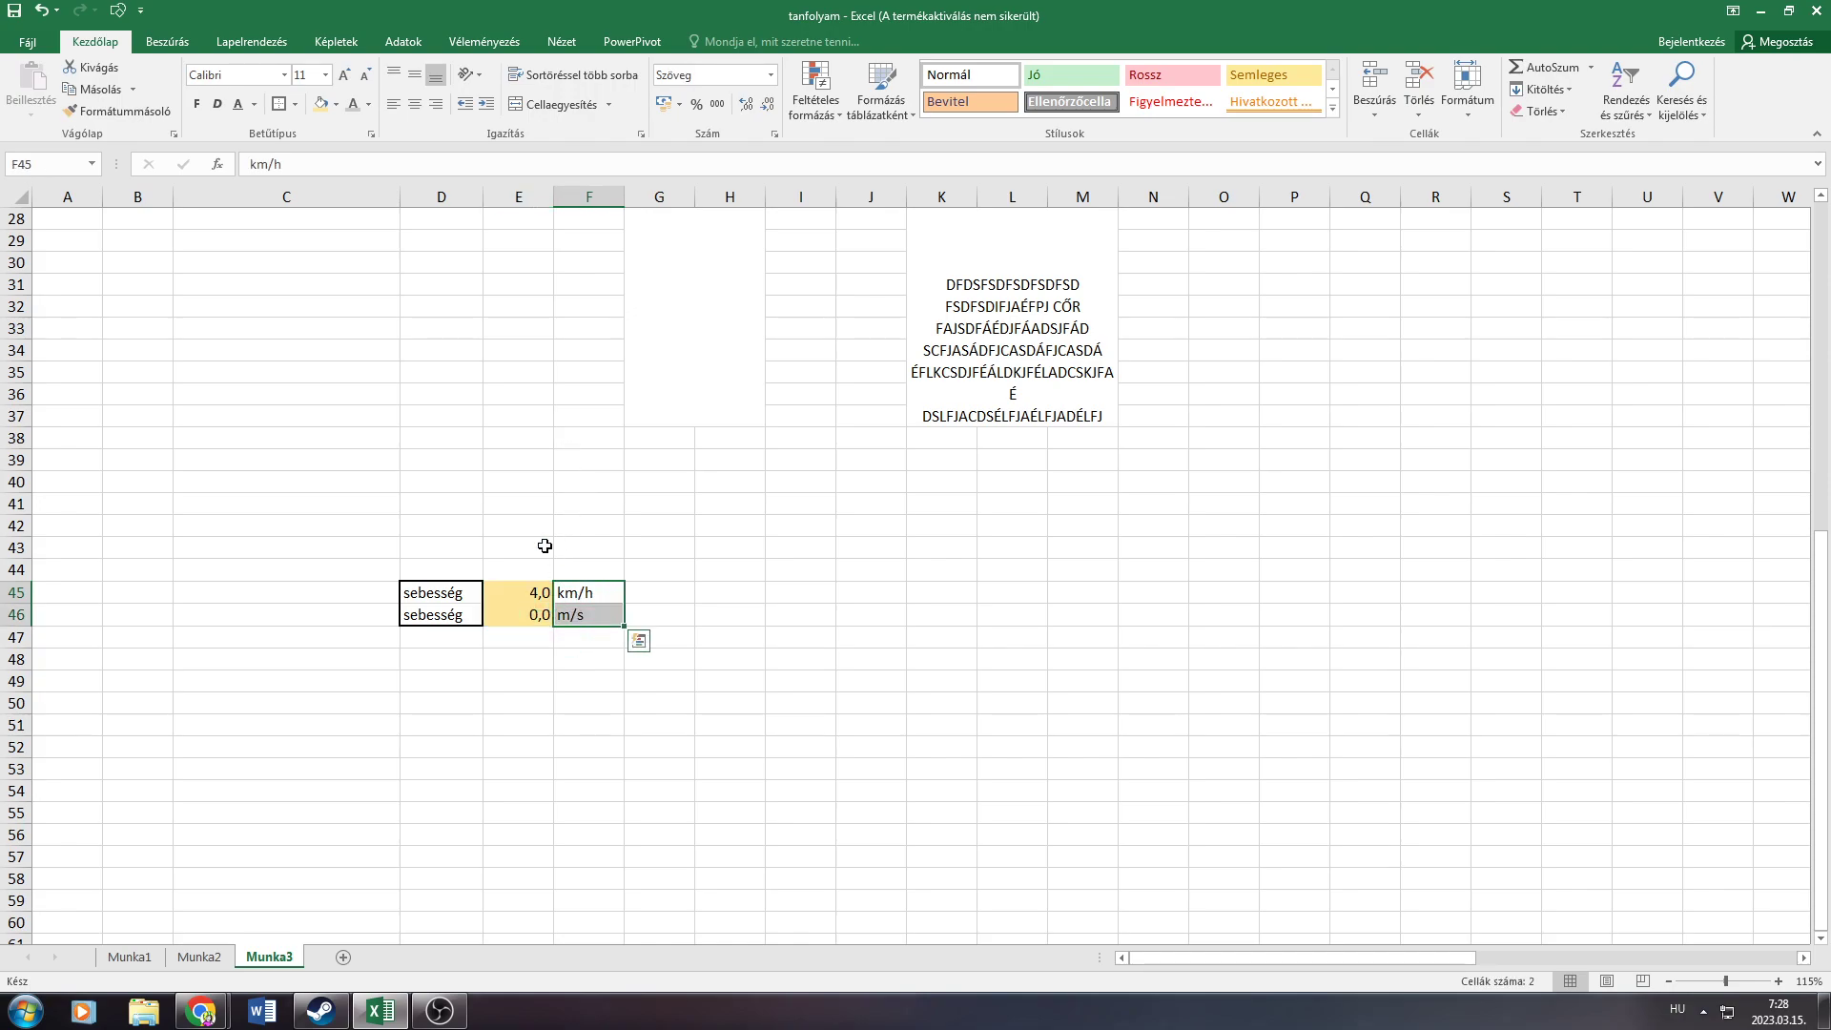
{"action": "left_click", "coordinate": [219, 105]}
{"action": "left_click", "coordinate": [220, 105]}
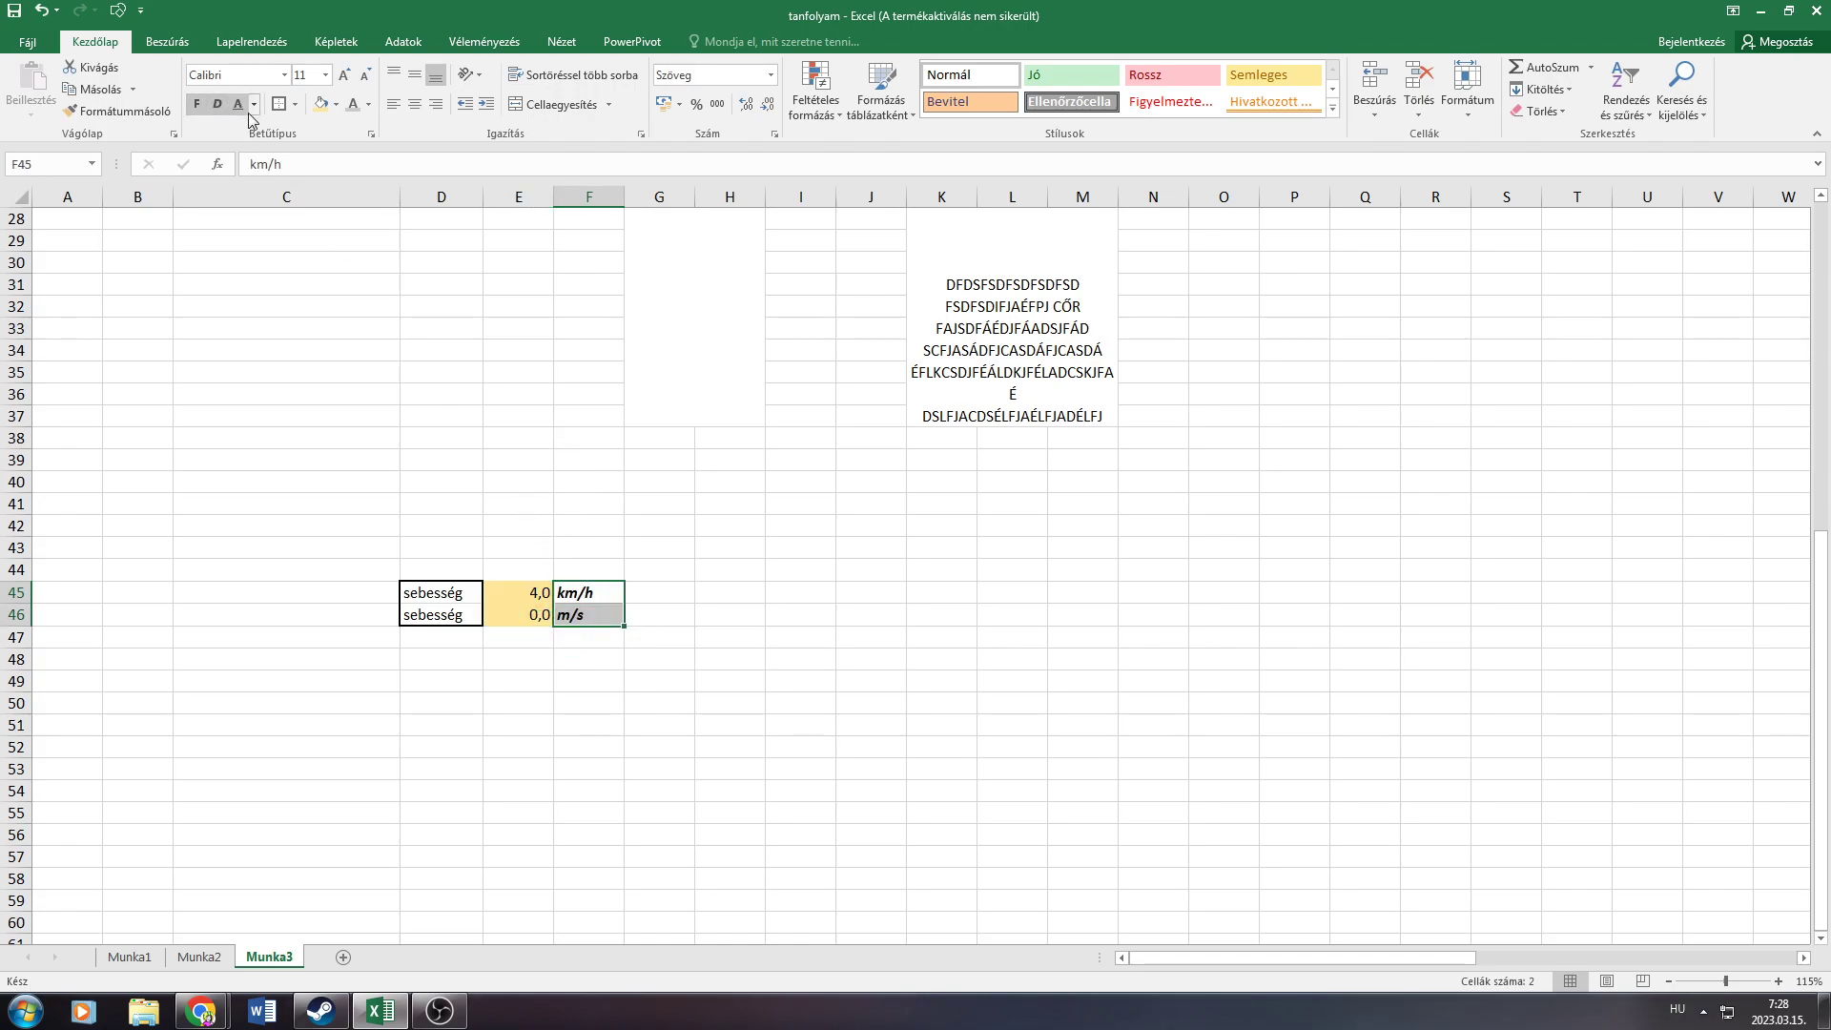
{"action": "left_click", "coordinate": [284, 105]}
{"action": "left_click", "coordinate": [588, 459]}
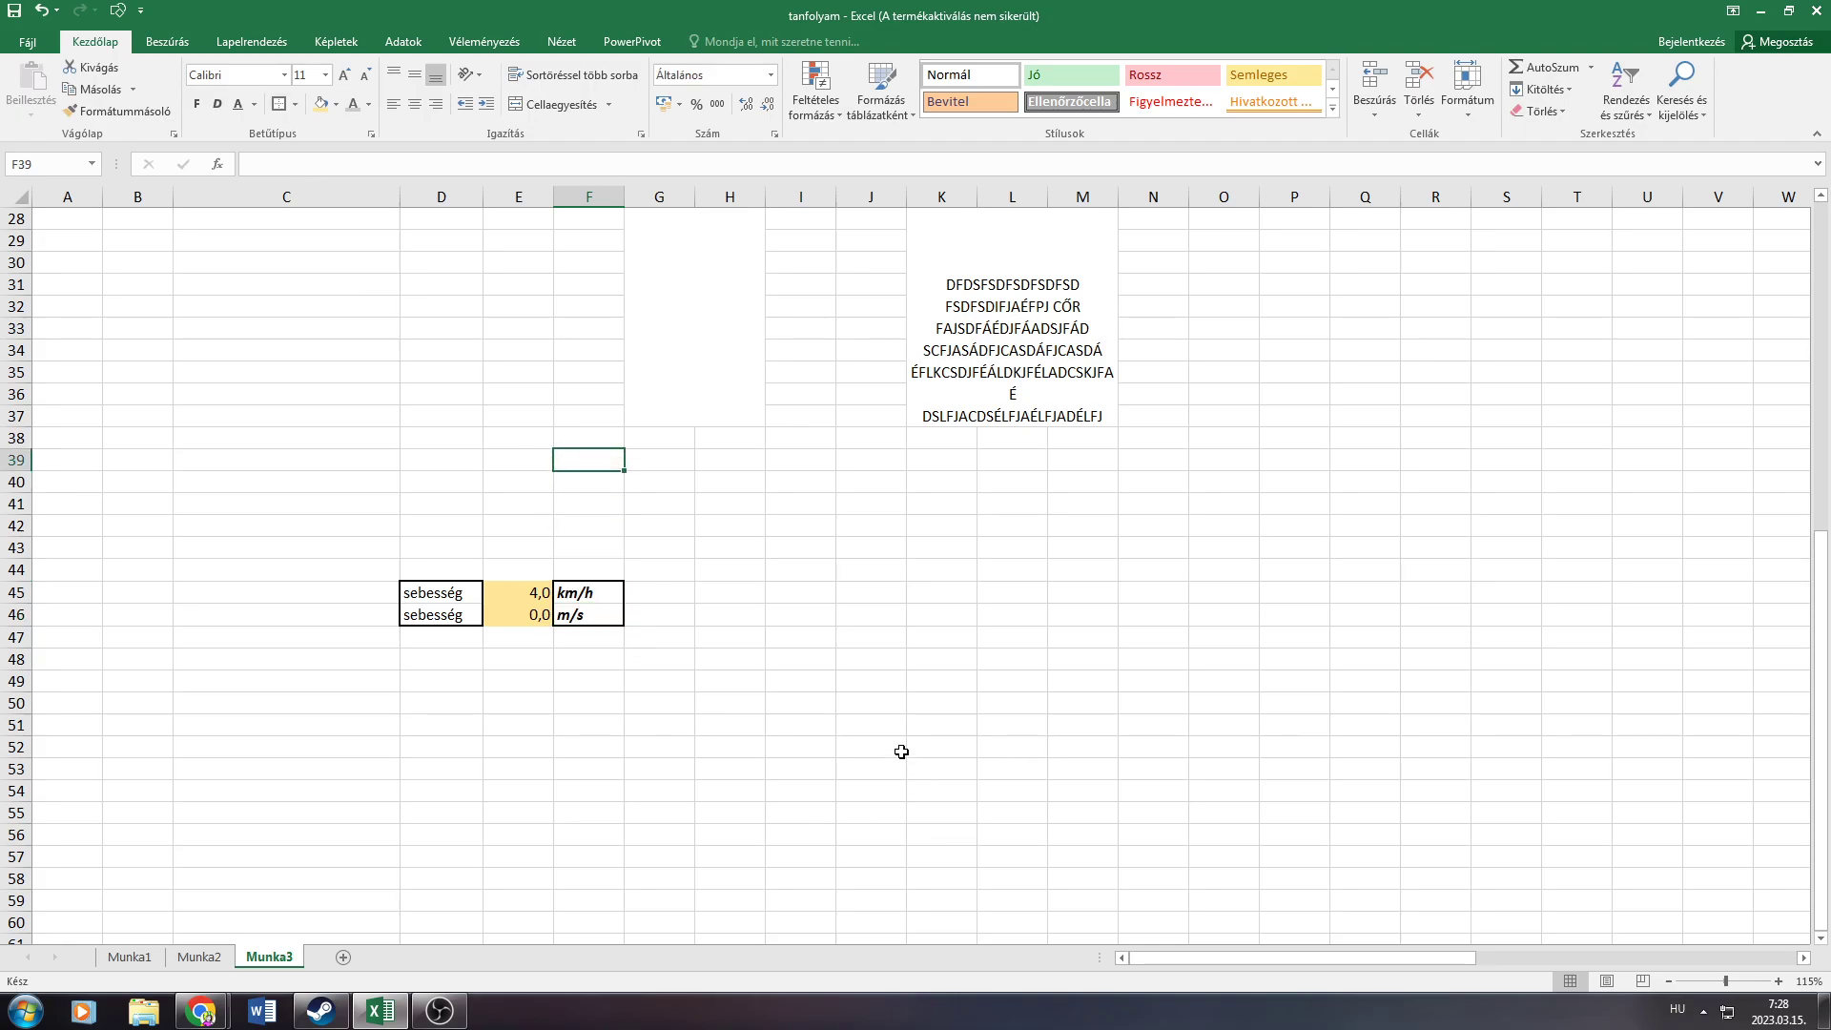
{"action": "scroll", "coordinate": [899, 752], "scroll_direction": "up", "scroll_amount": 3}
{"action": "scroll", "coordinate": [899, 740], "scroll_direction": "up", "scroll_amount": 4}
{"action": "scroll", "coordinate": [902, 728], "scroll_direction": "up", "scroll_amount": 2}
Total H5:J5 in L12 with AutoSum, giving 5, after abandoning a sum in I18
{"action": "left_click", "coordinate": [771, 594]}
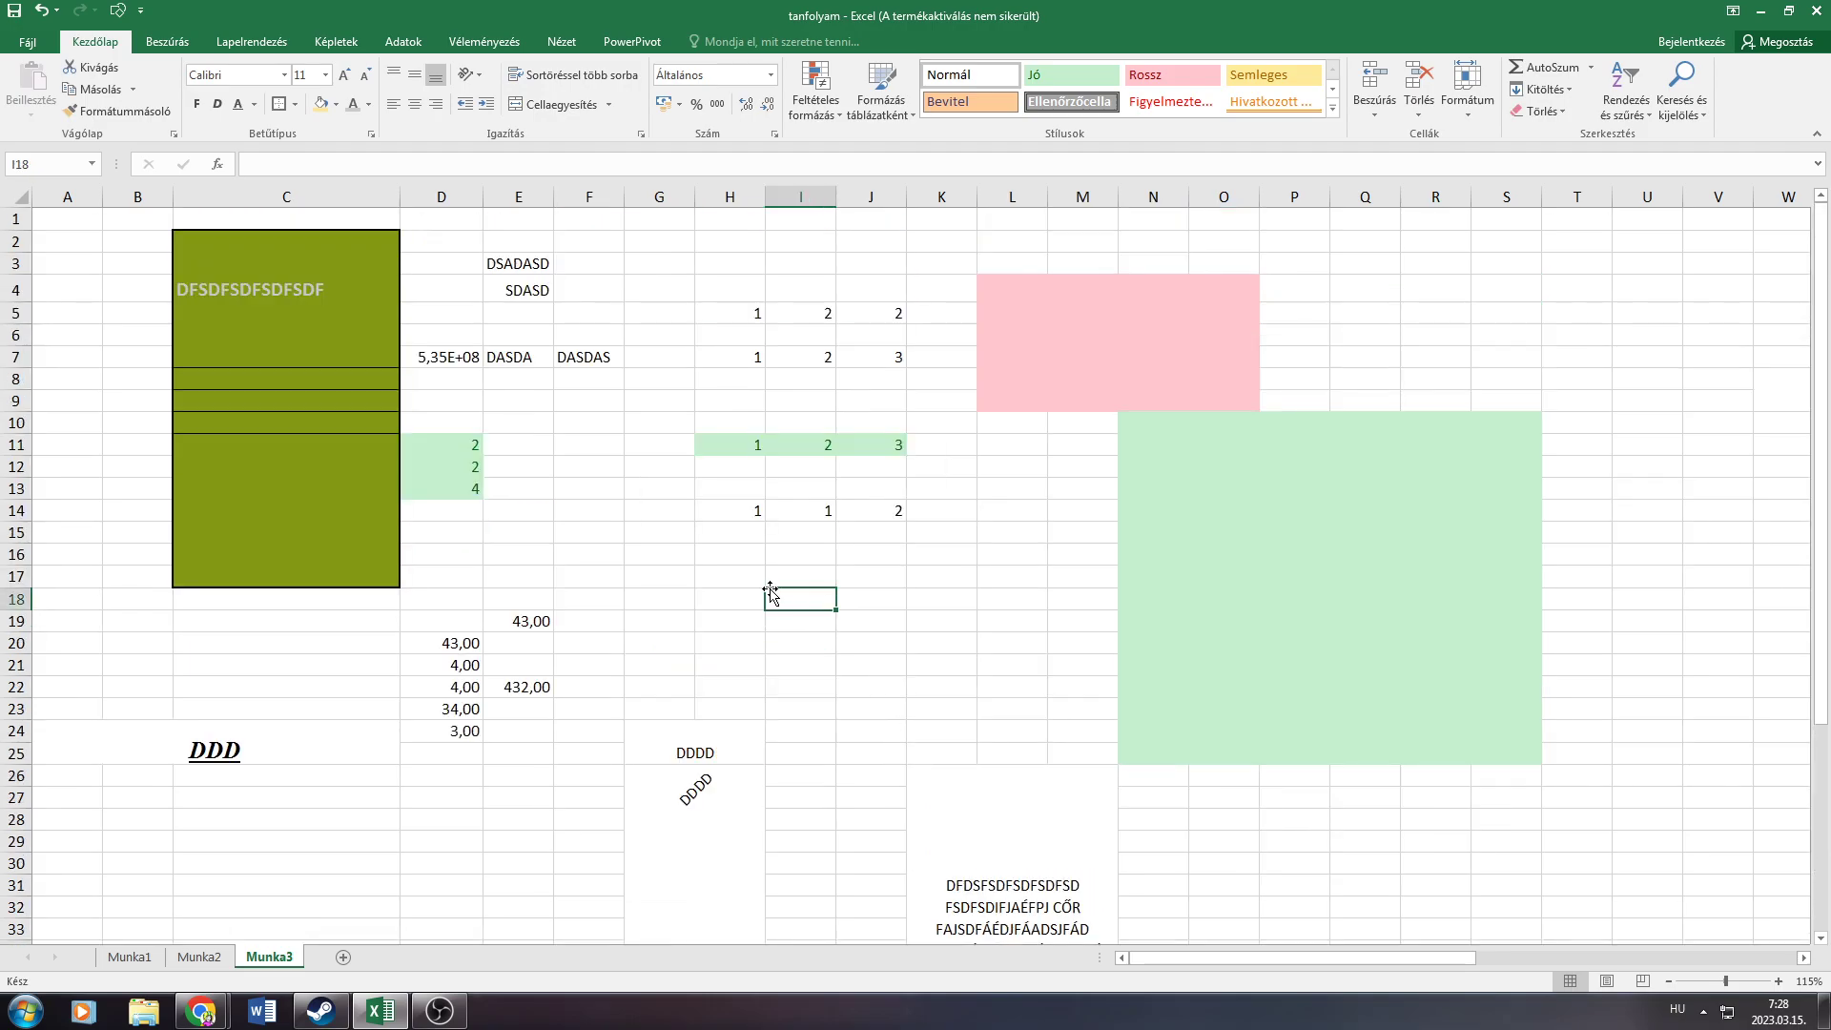
{"action": "left_click", "coordinate": [1554, 68]}
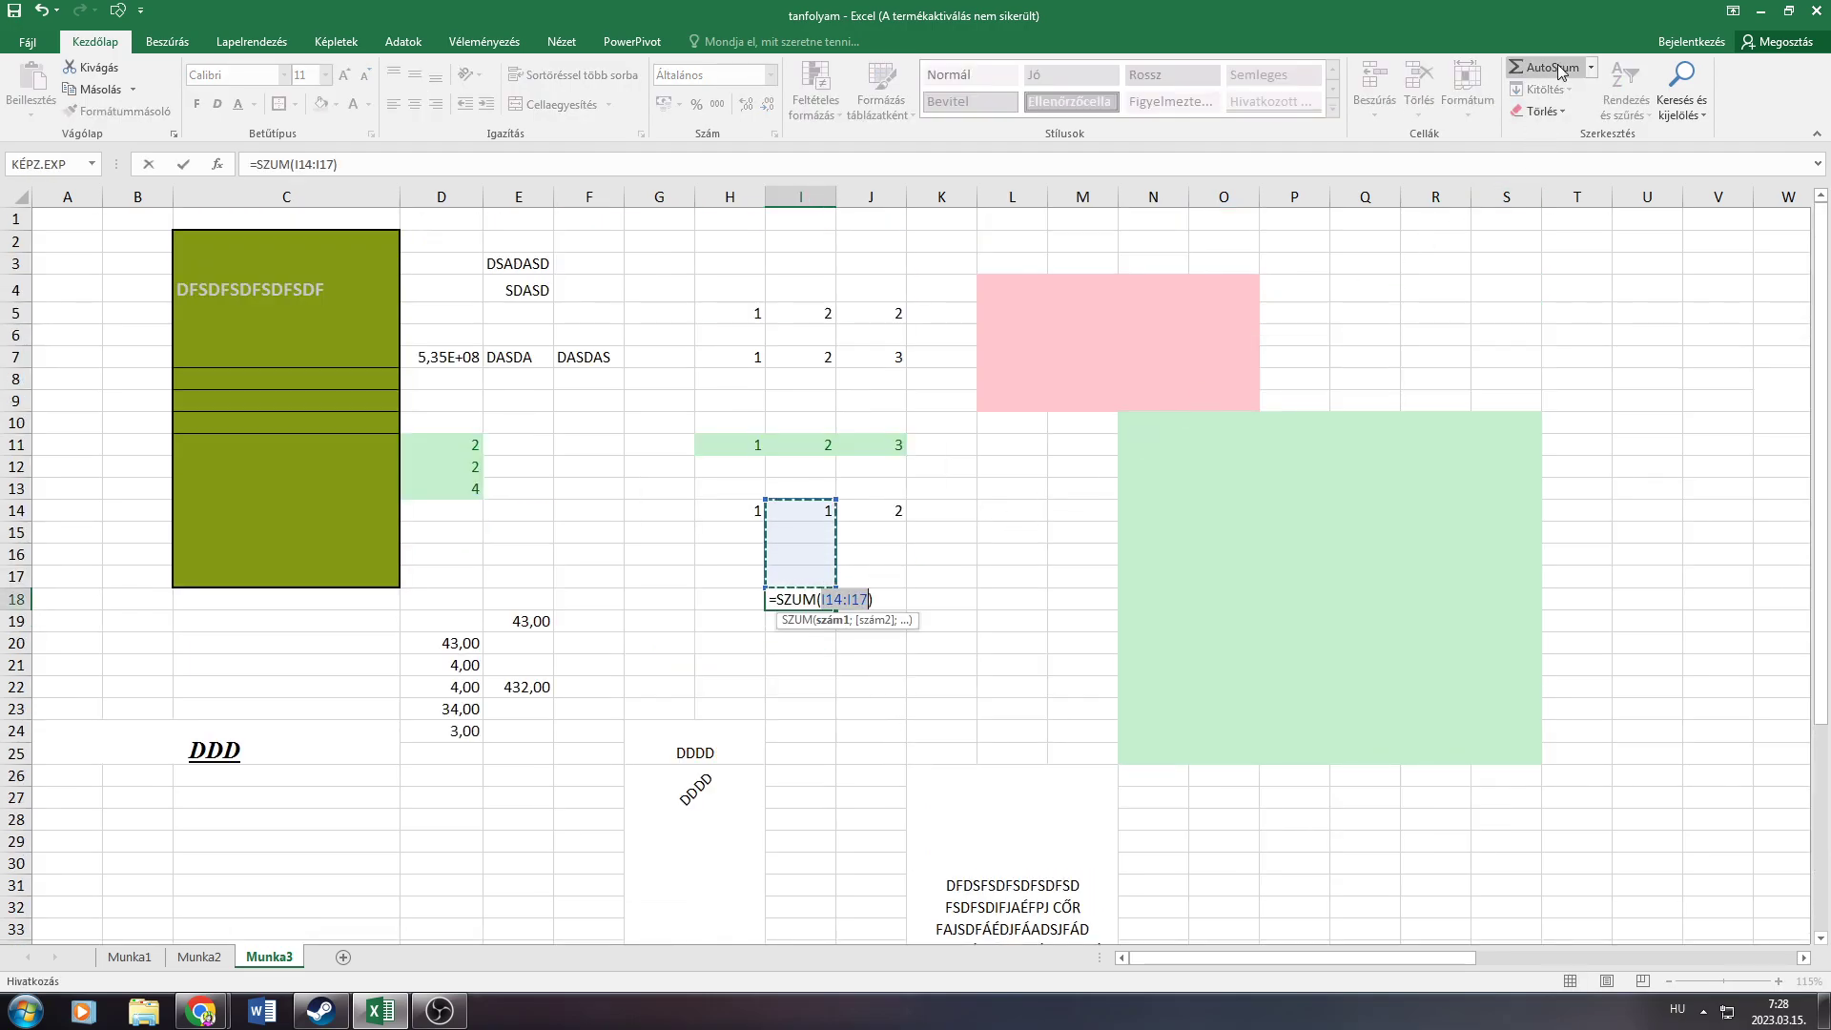
{"action": "left_click", "coordinate": [1085, 437]}
{"action": "key", "text": "Escape"}
{"action": "left_click", "coordinate": [1027, 466]}
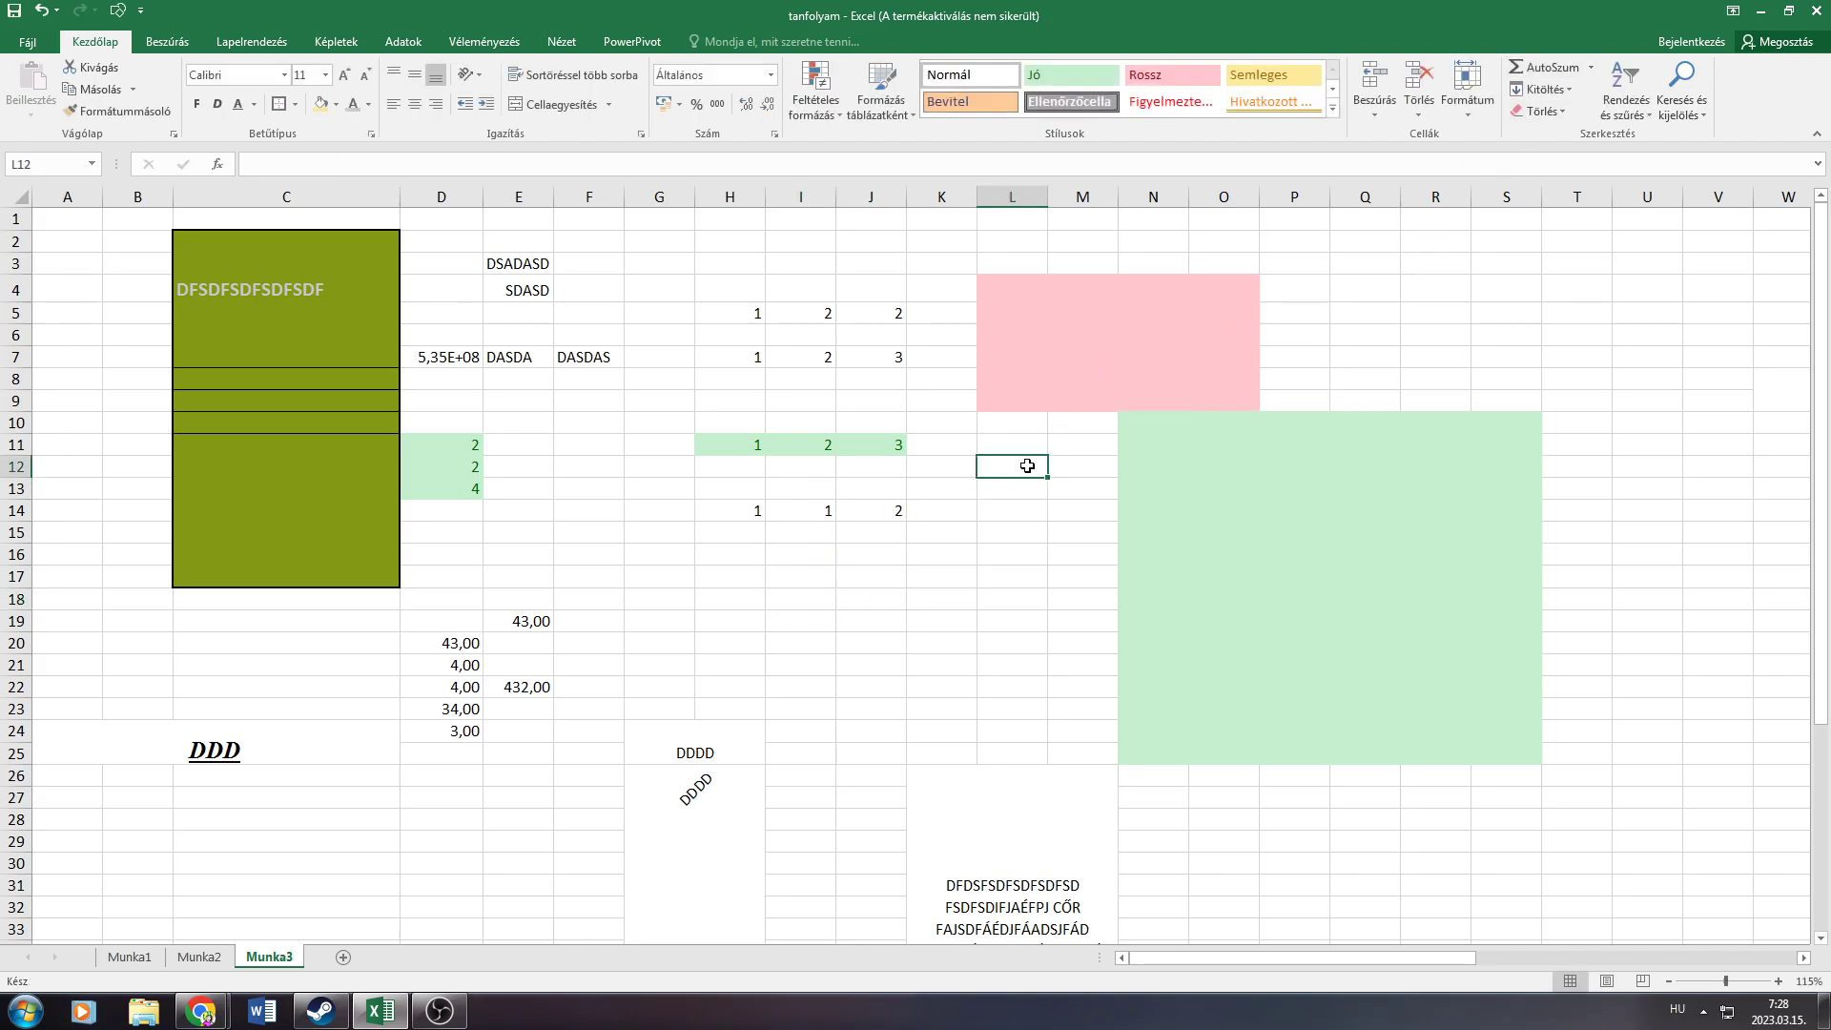
{"action": "left_click", "coordinate": [1537, 67]}
{"action": "left_click_drag", "start_coordinate": [756, 315], "coordinate": [850, 314]}
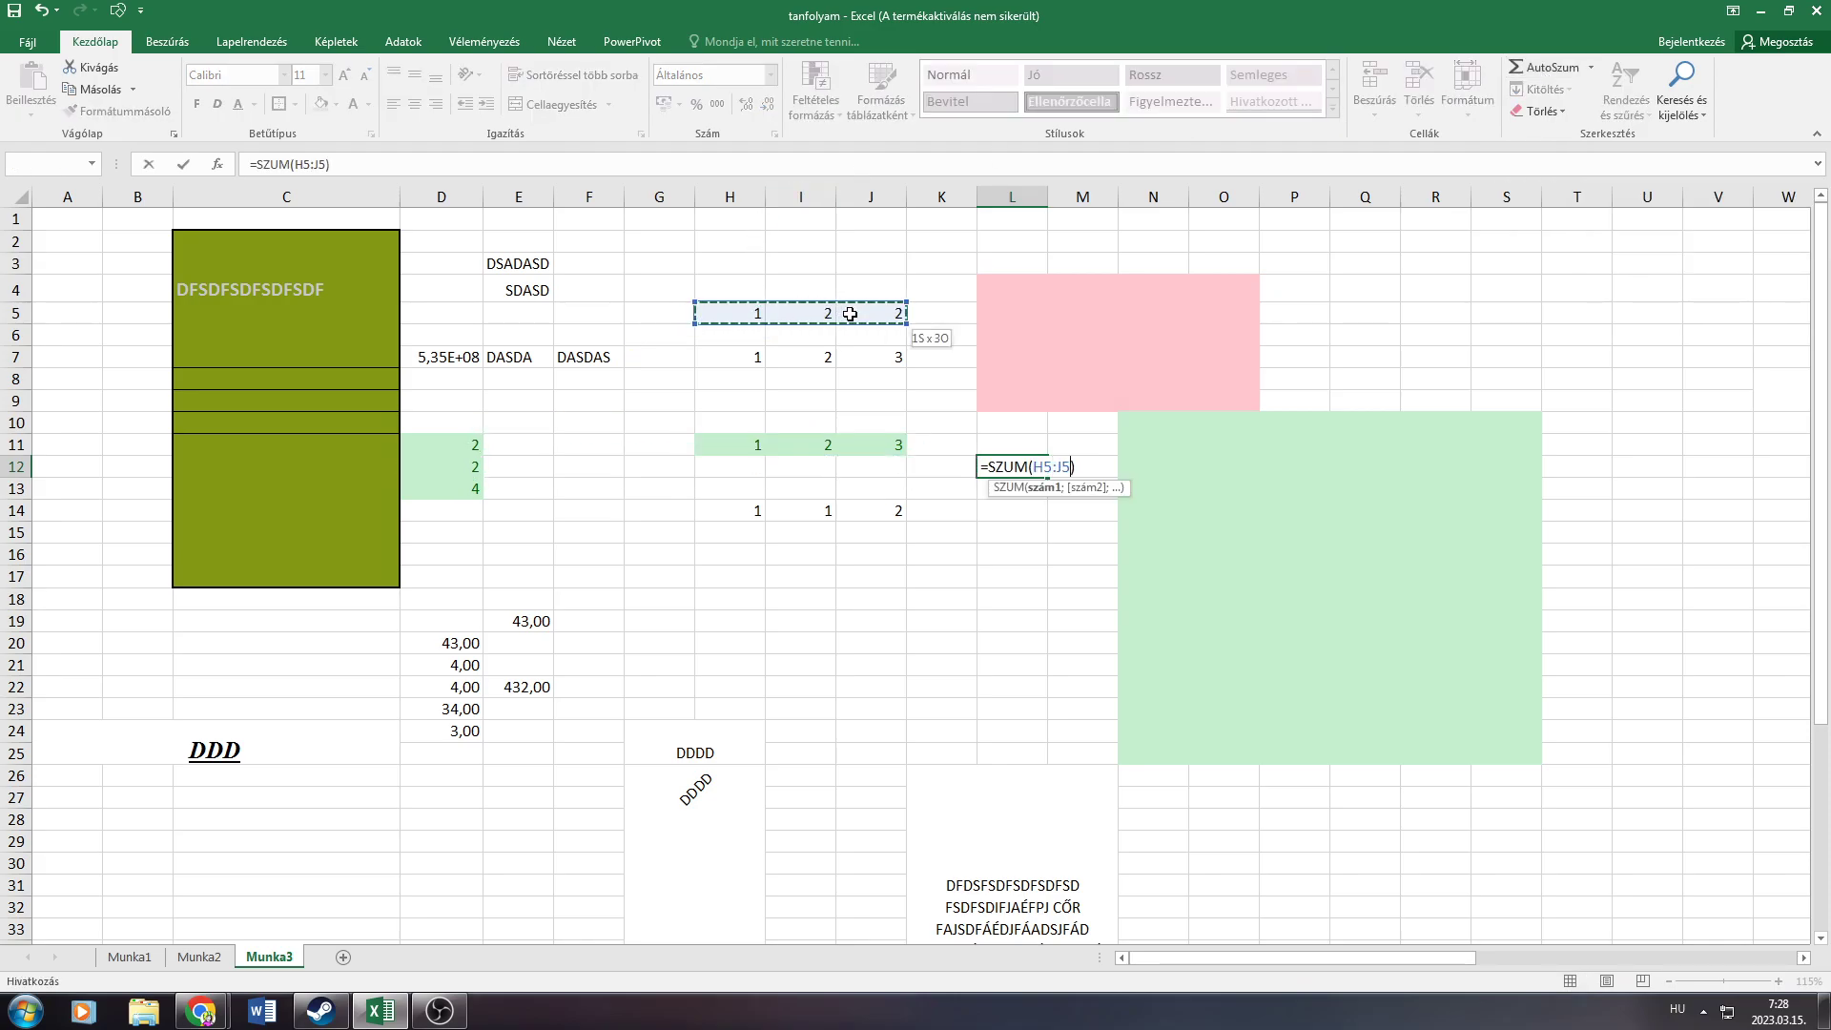
{"action": "key", "text": "Return"}
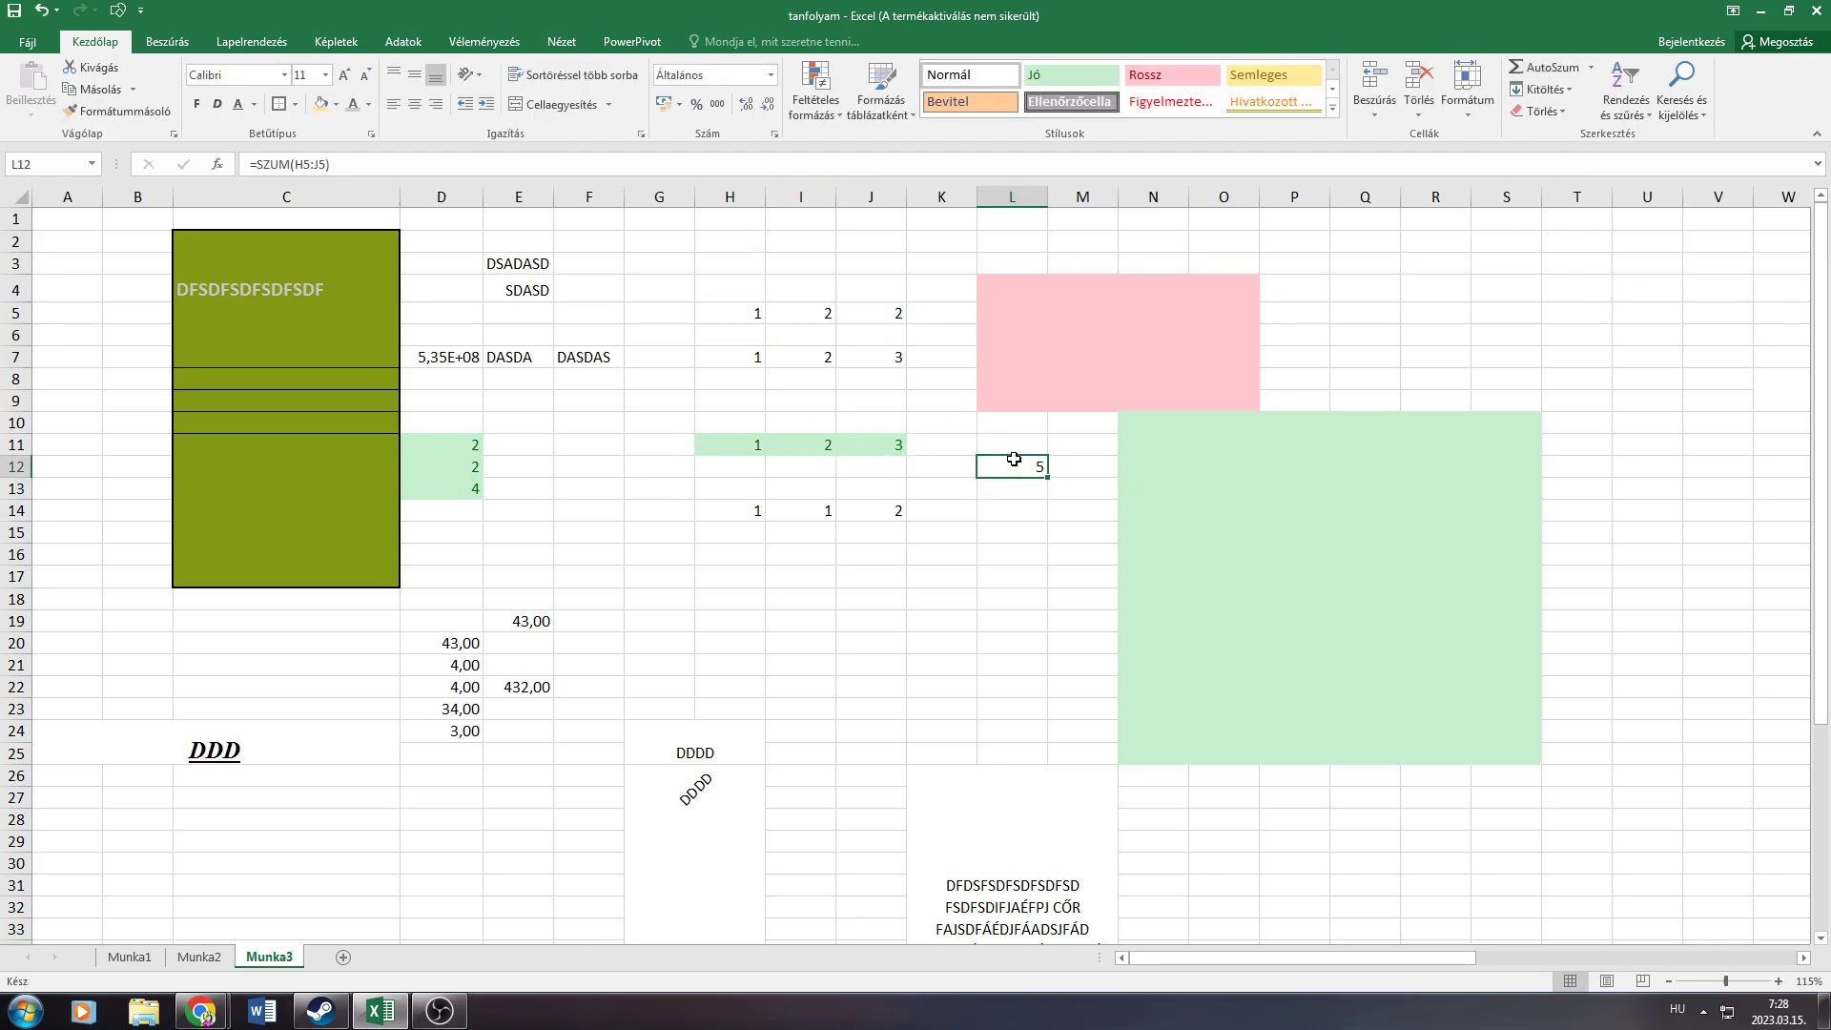
{"action": "double_click", "coordinate": [1011, 466]}
Enter =SZUM(H7:J7) in L14, giving 6
{"action": "left_click", "coordinate": [988, 515]}
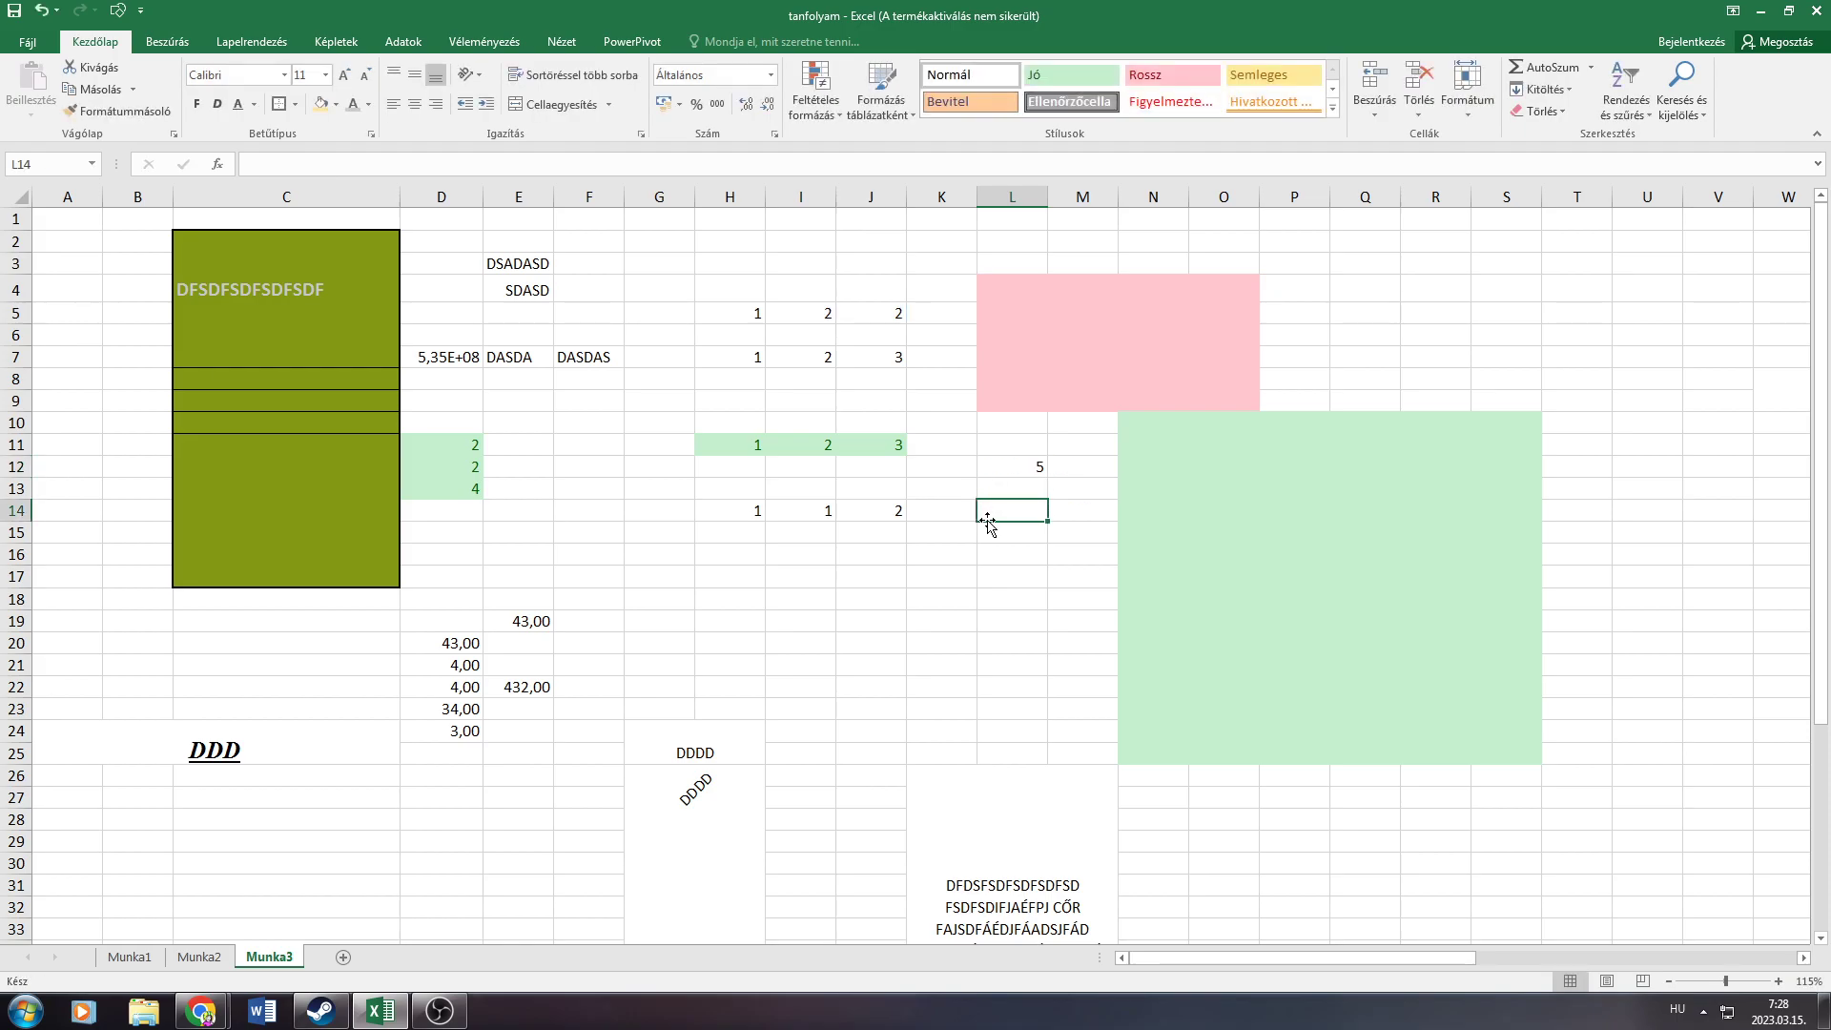
{"action": "type", "text": "=szum"}
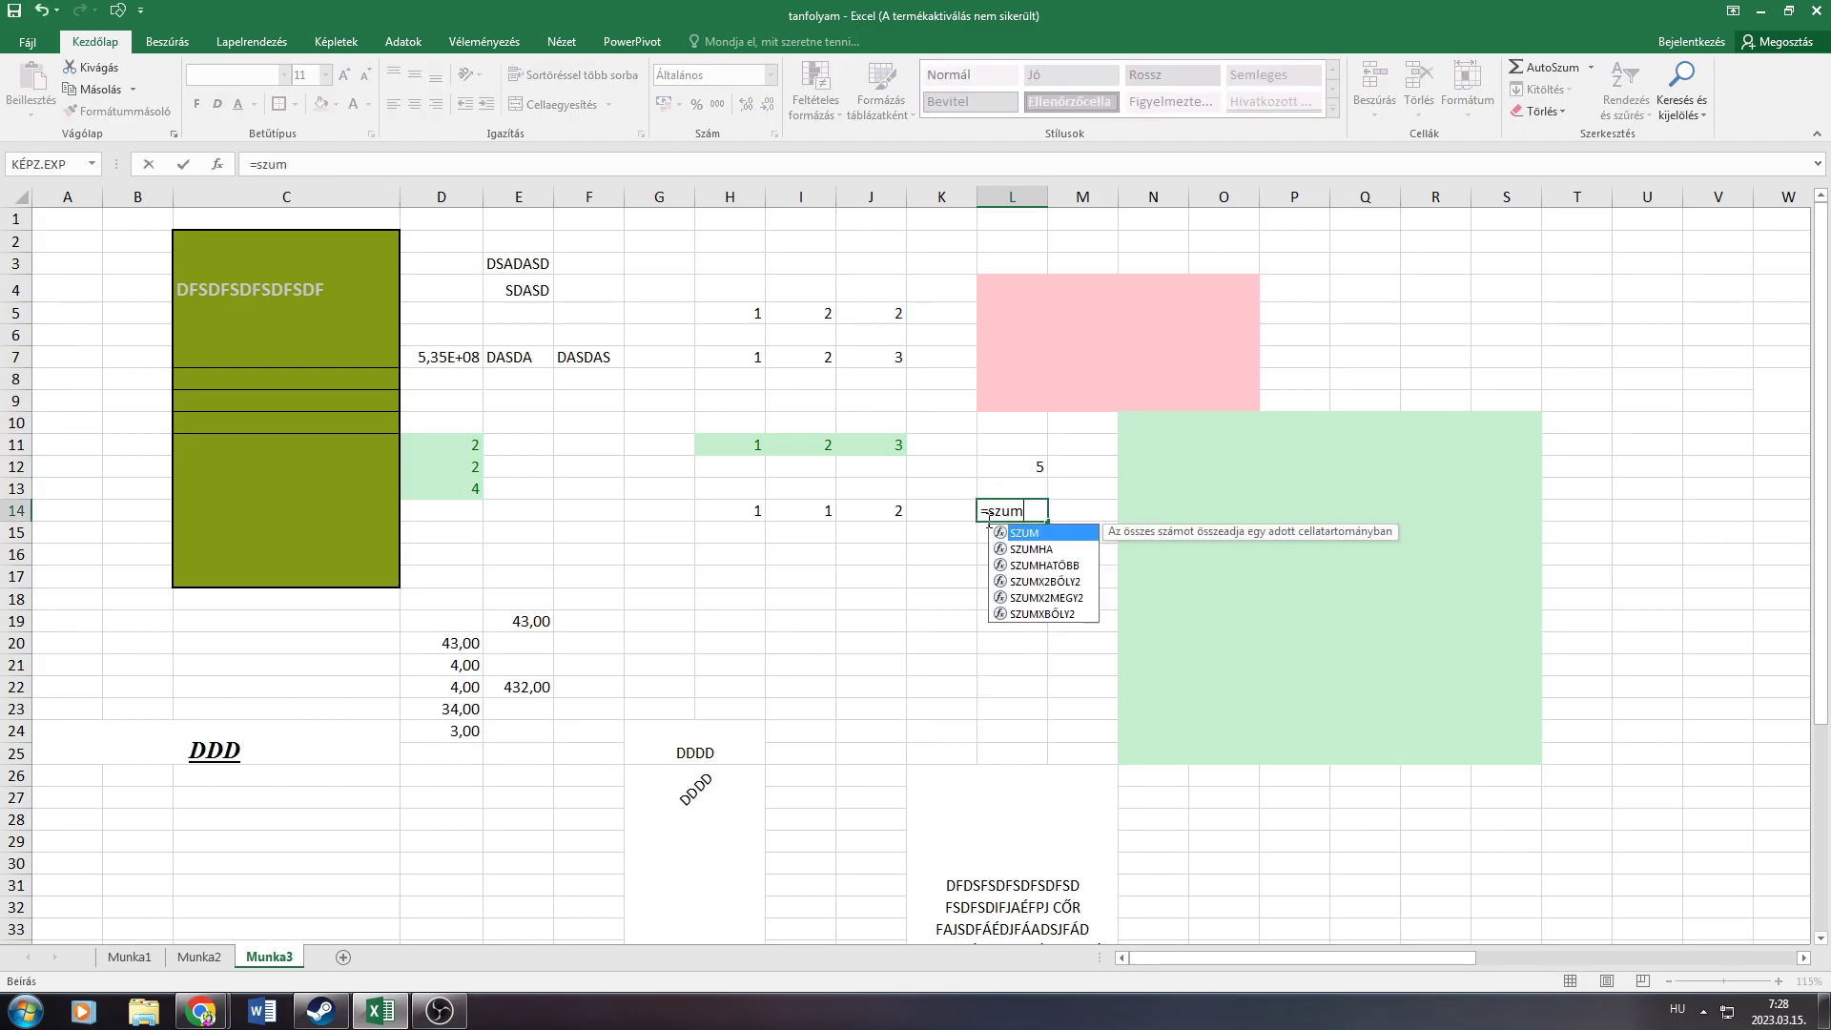
{"action": "type", "text": "("}
{"action": "left_click_drag", "start_coordinate": [738, 358], "coordinate": [894, 357]}
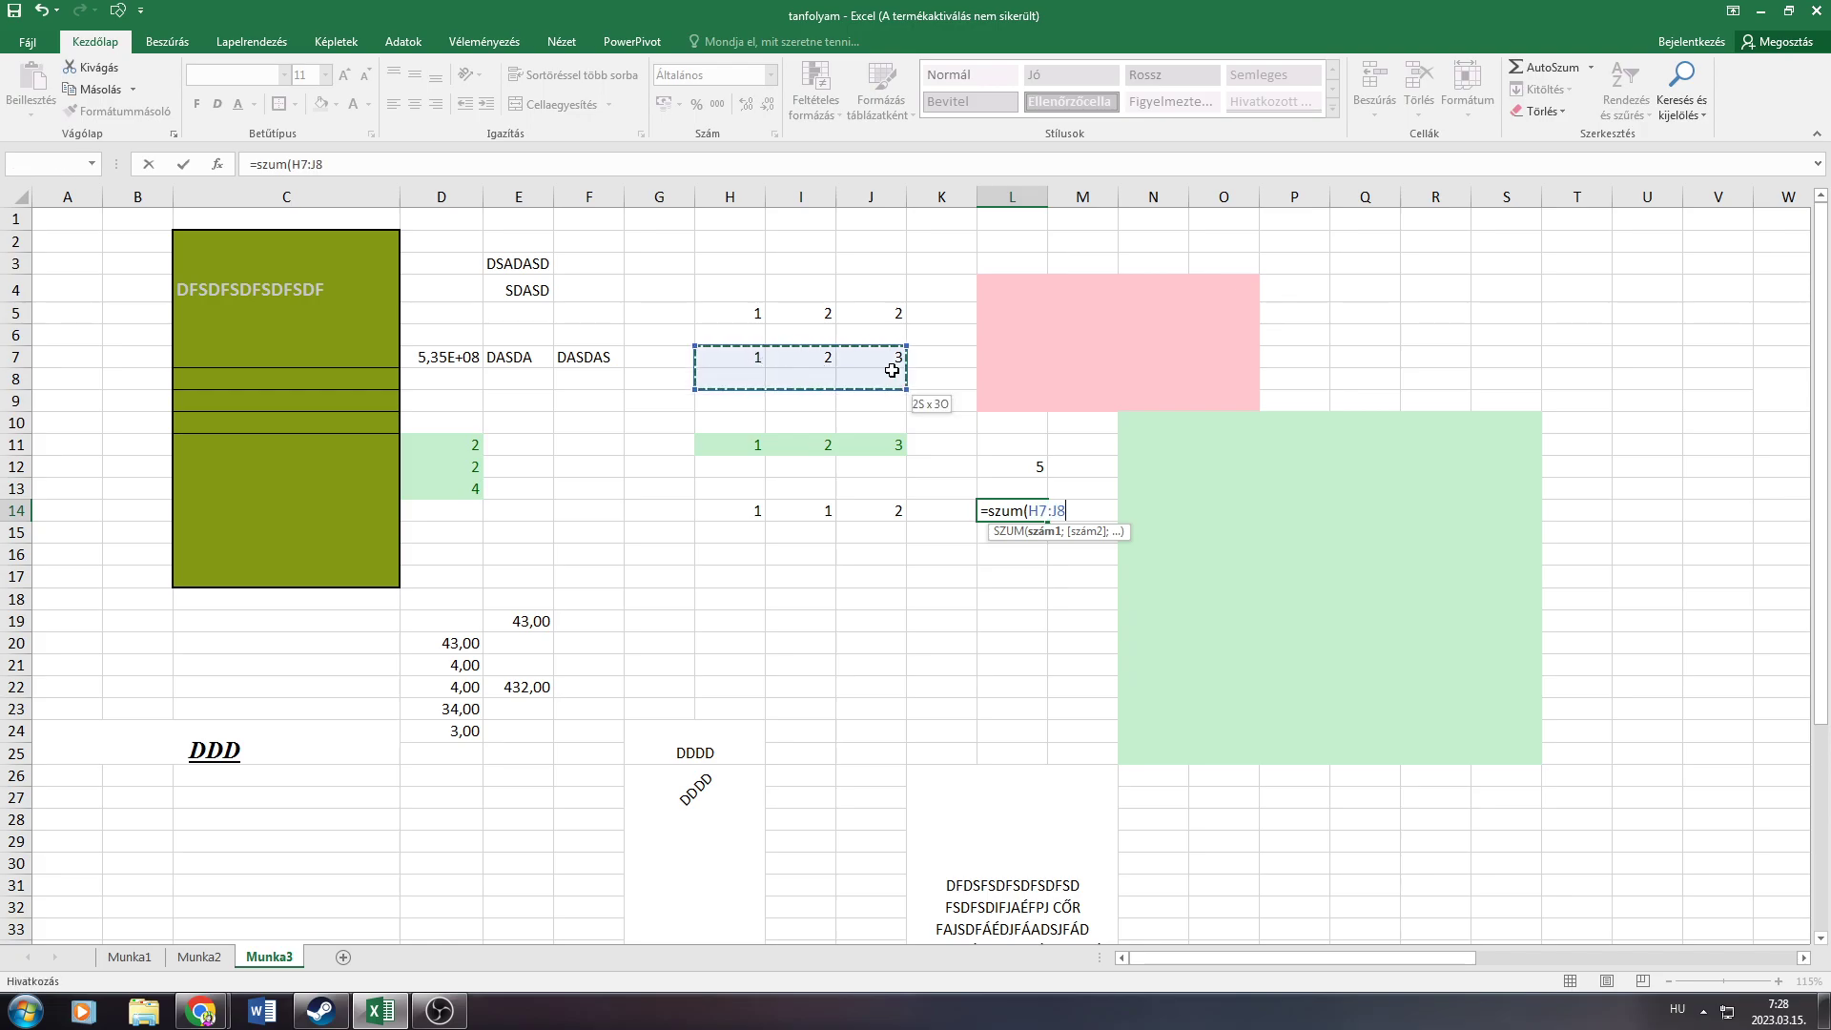
{"action": "key", "text": "Return"}
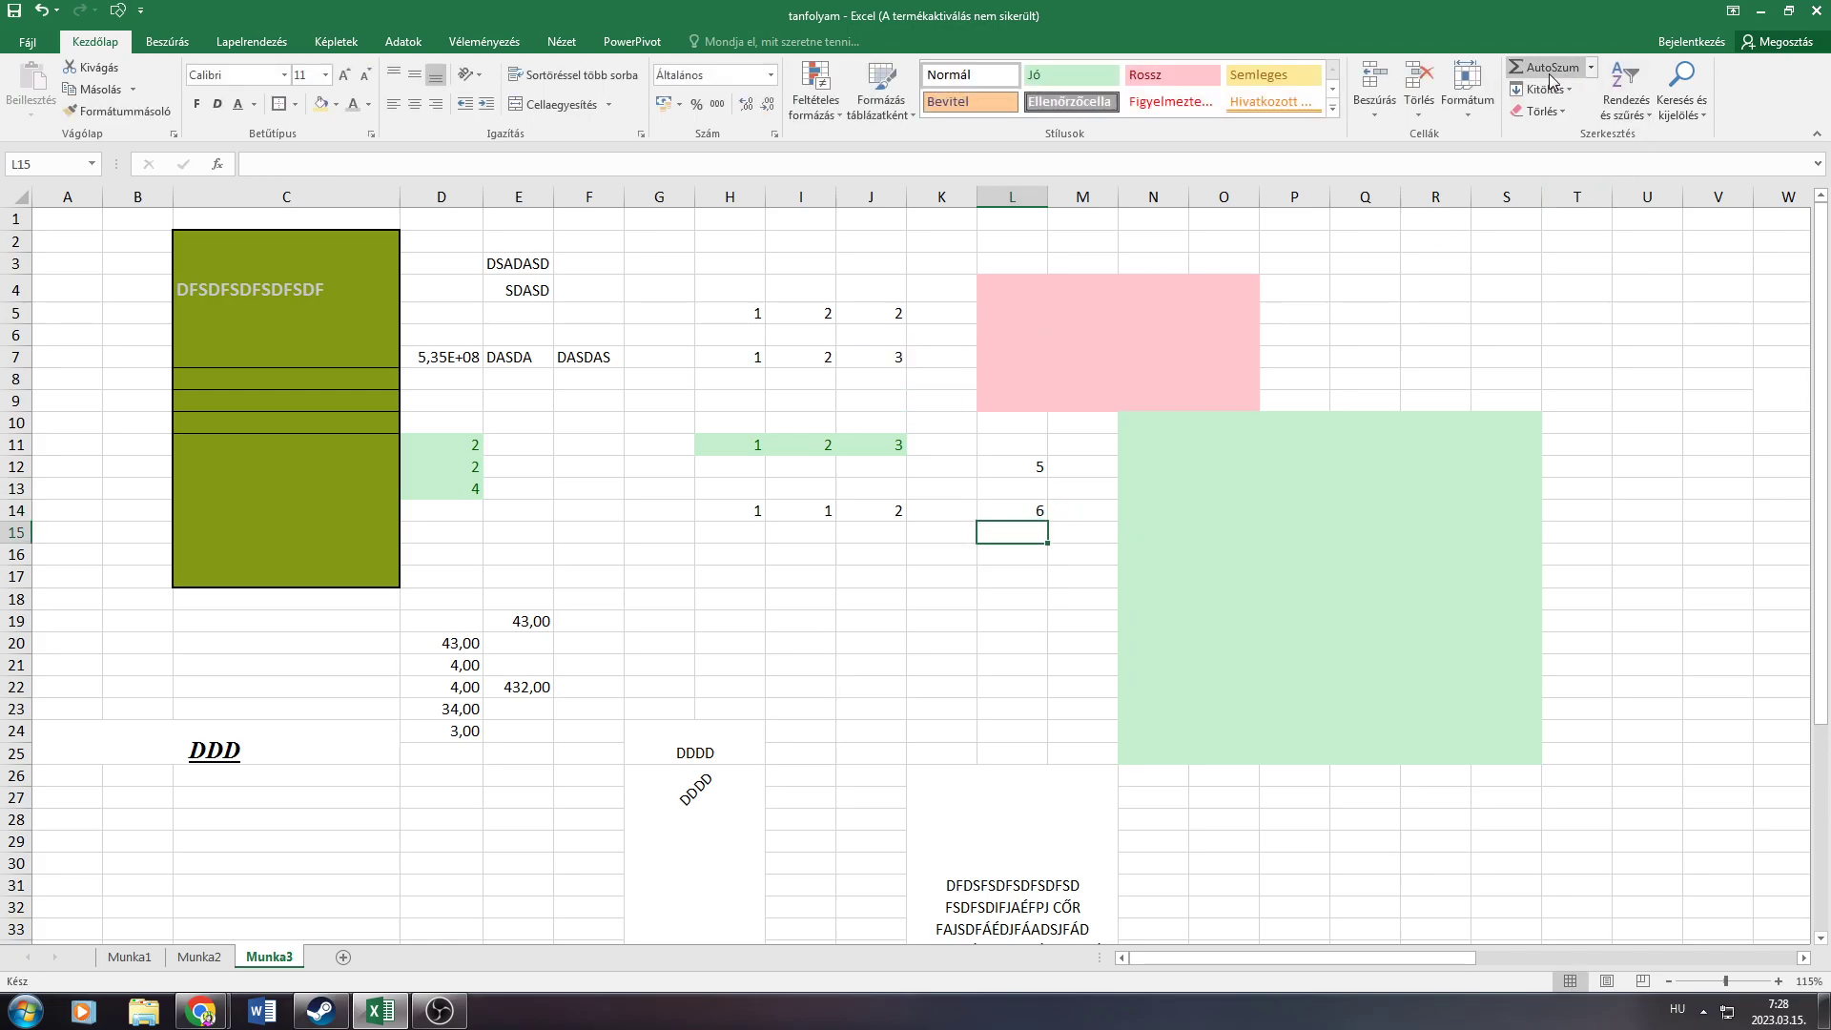
Fill Q6 down through Q13
{"action": "left_click", "coordinate": [1572, 88]}
{"action": "left_click", "coordinate": [1572, 88]}
{"action": "left_click_drag", "start_coordinate": [1365, 334], "coordinate": [1365, 489]}
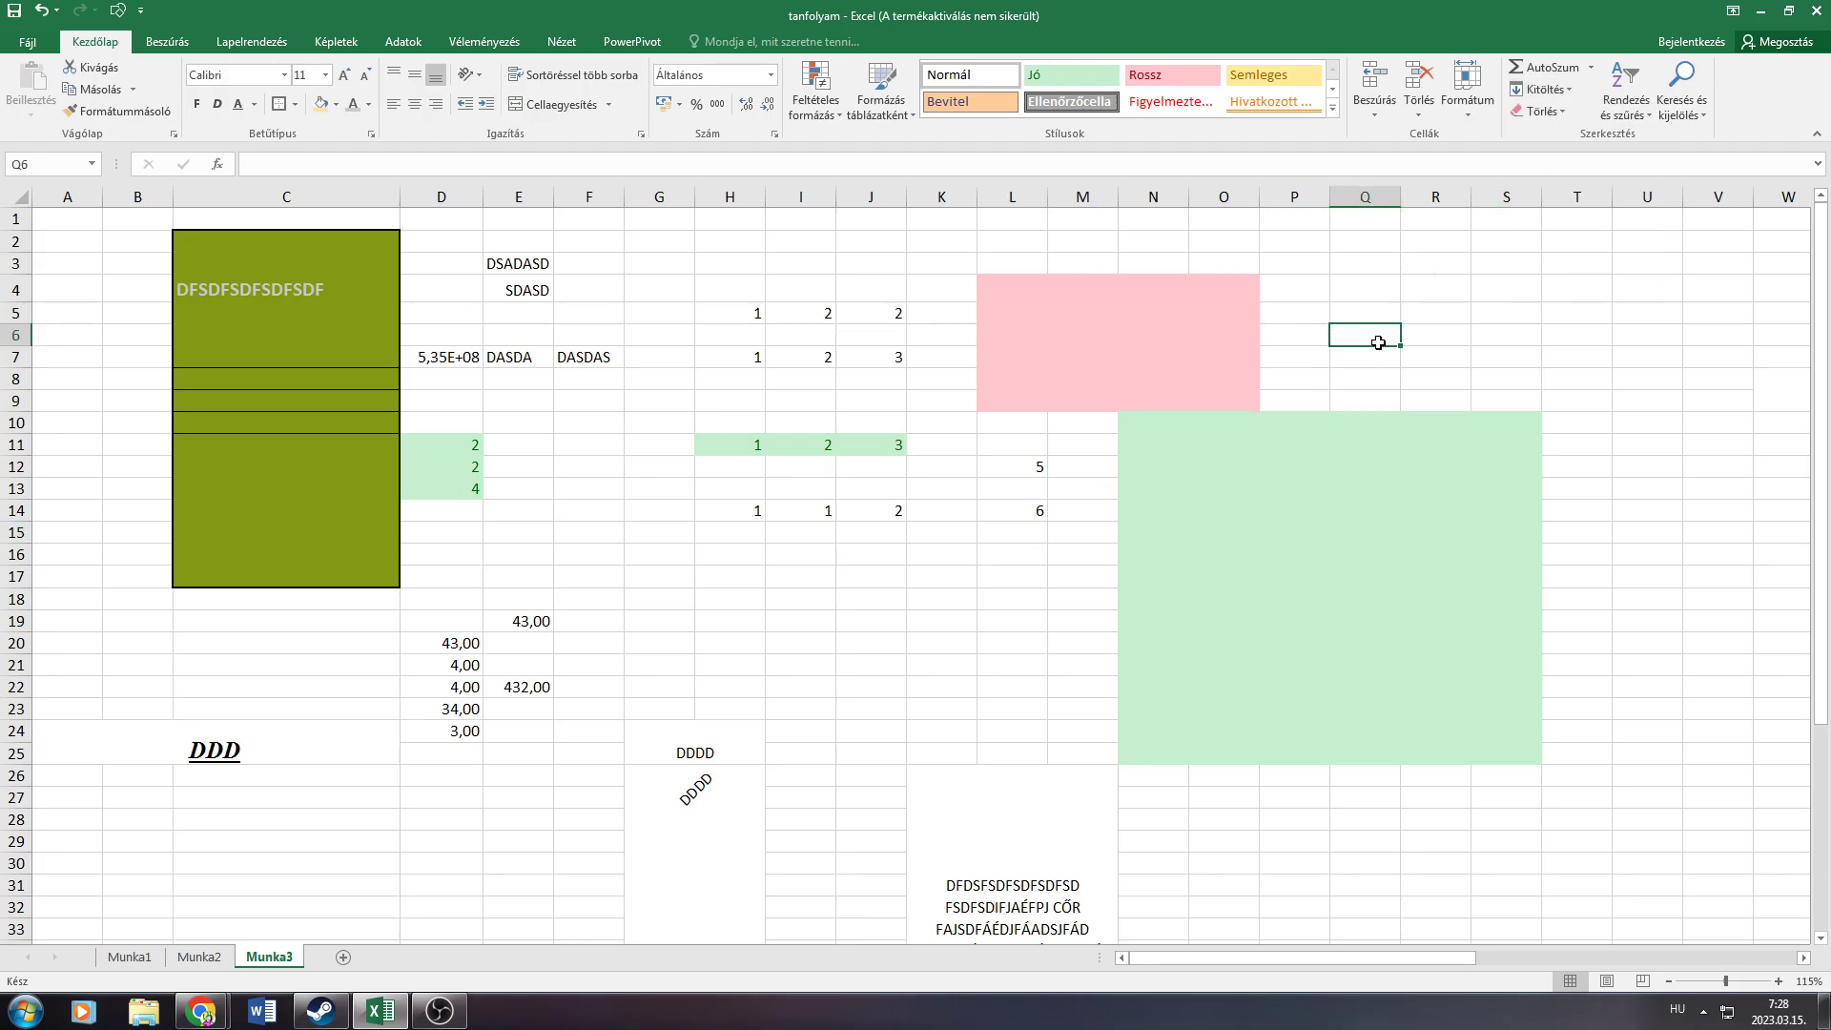
{"action": "left_click", "coordinate": [1538, 90]}
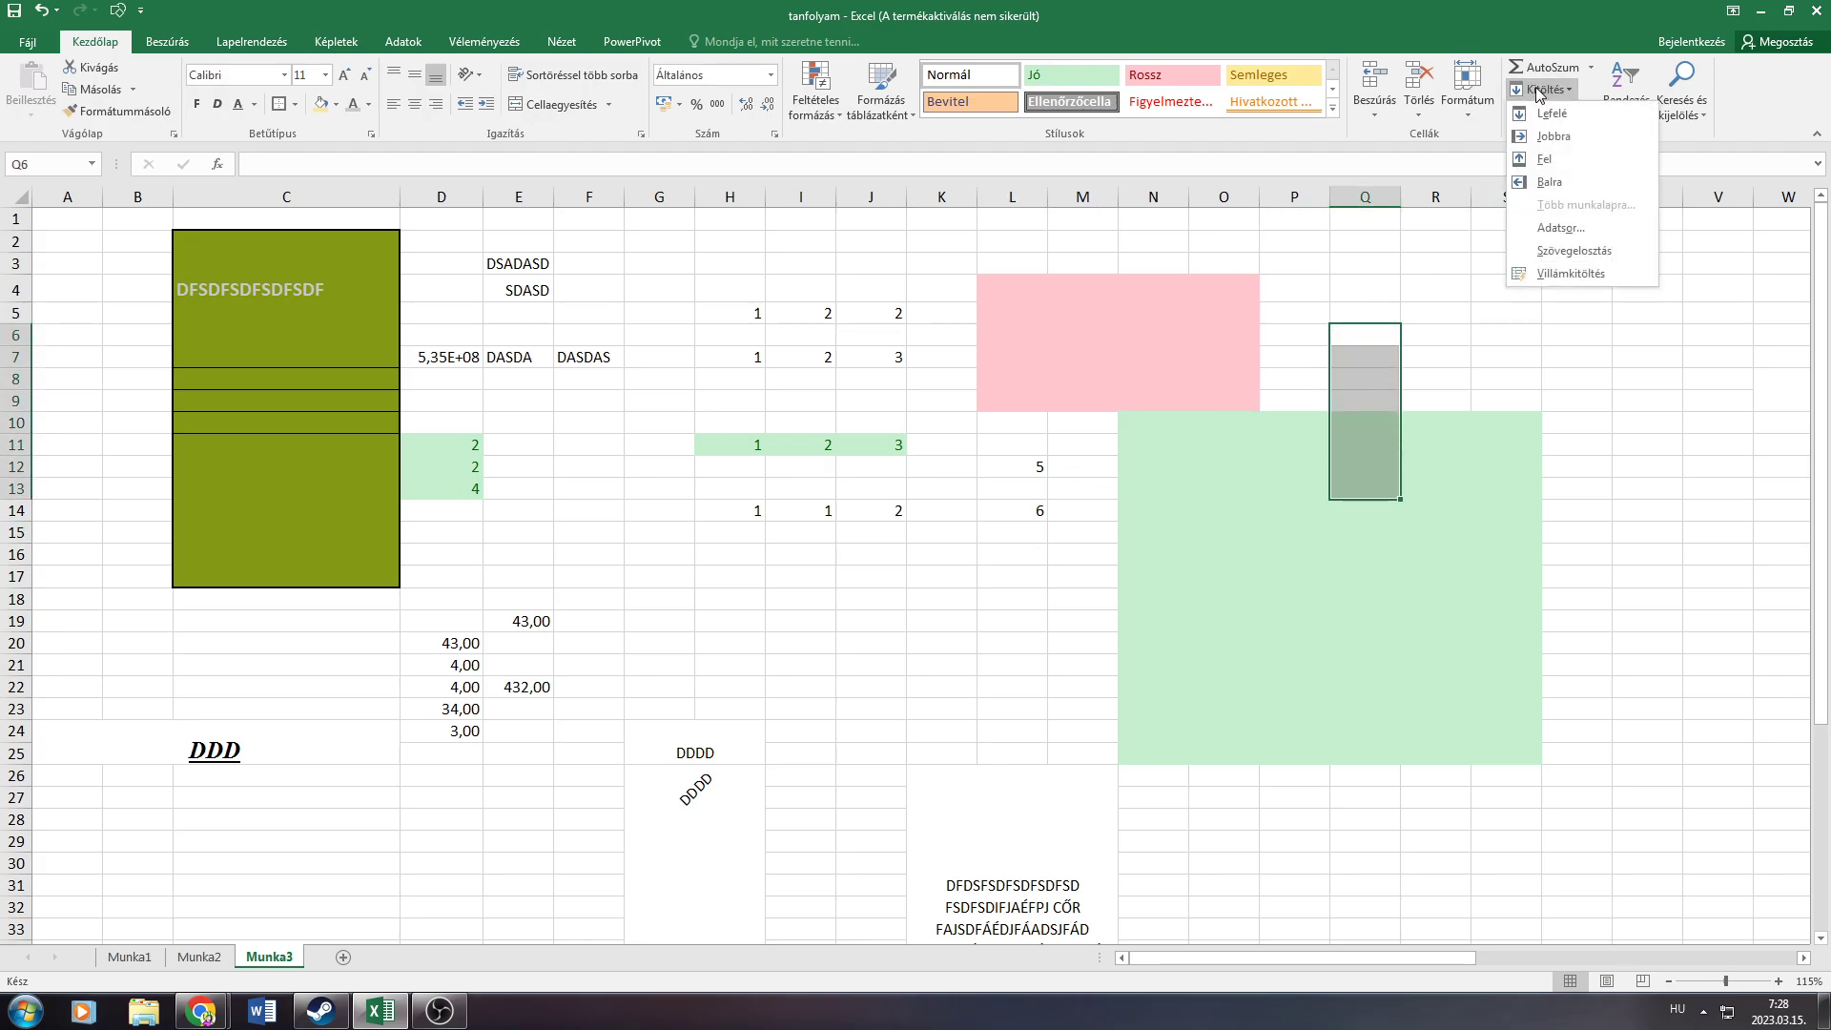
{"action": "left_click", "coordinate": [1552, 114]}
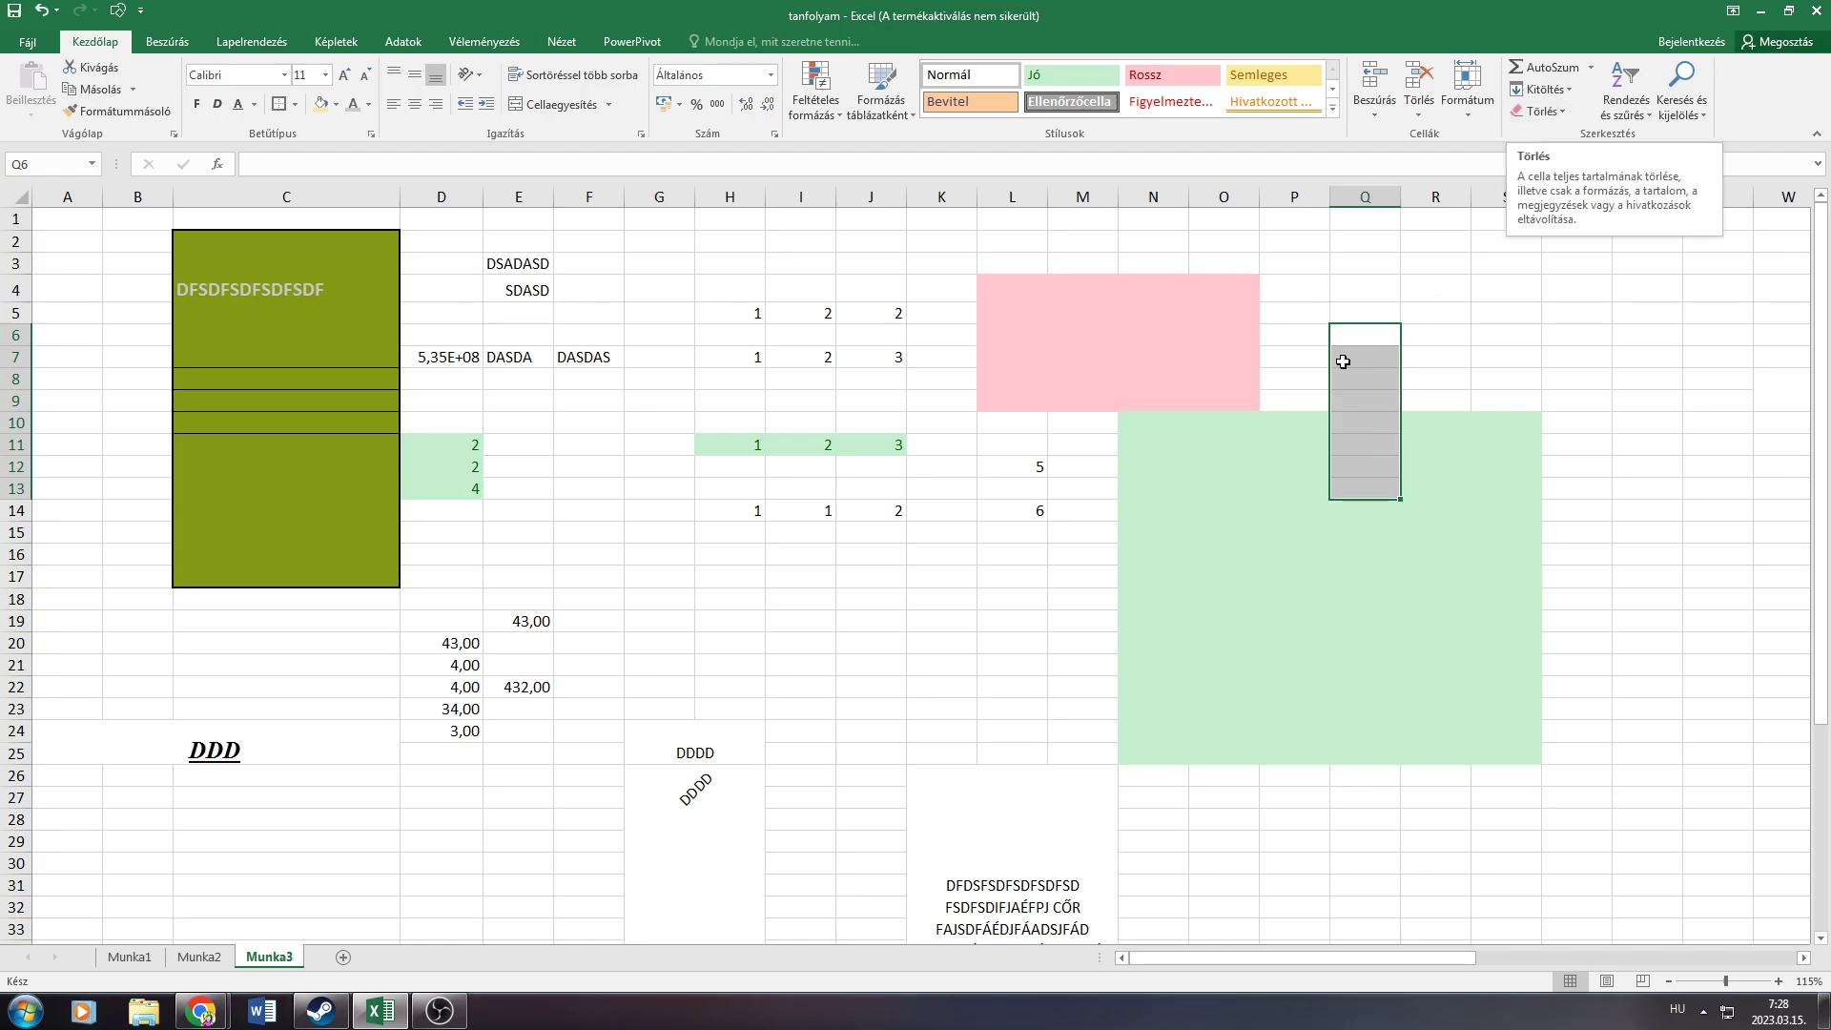
Extend the column J number series down to J26 with the fill handle
{"action": "left_click_drag", "start_coordinate": [902, 306], "coordinate": [863, 801]}
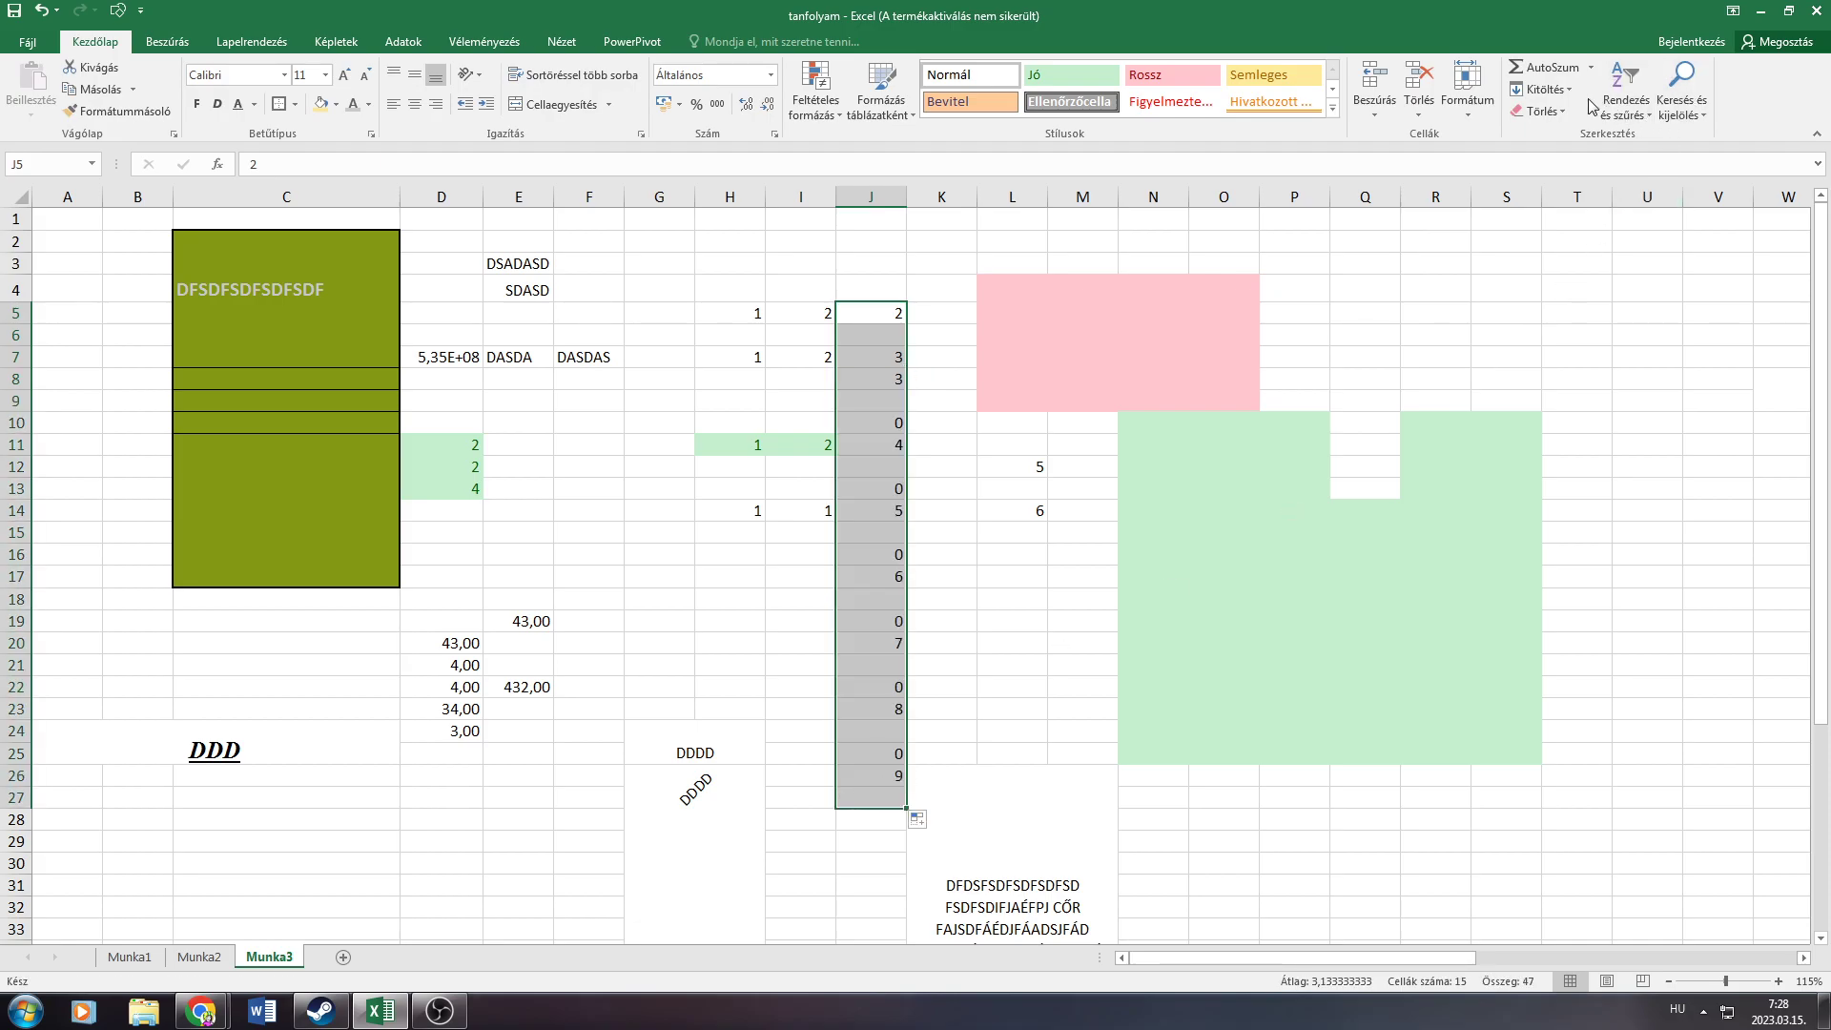
{"action": "left_click", "coordinate": [1547, 95]}
{"action": "left_click", "coordinate": [898, 268]}
Copy the 2 in I5 down through I24
{"action": "left_click_drag", "start_coordinate": [796, 307], "coordinate": [811, 730]}
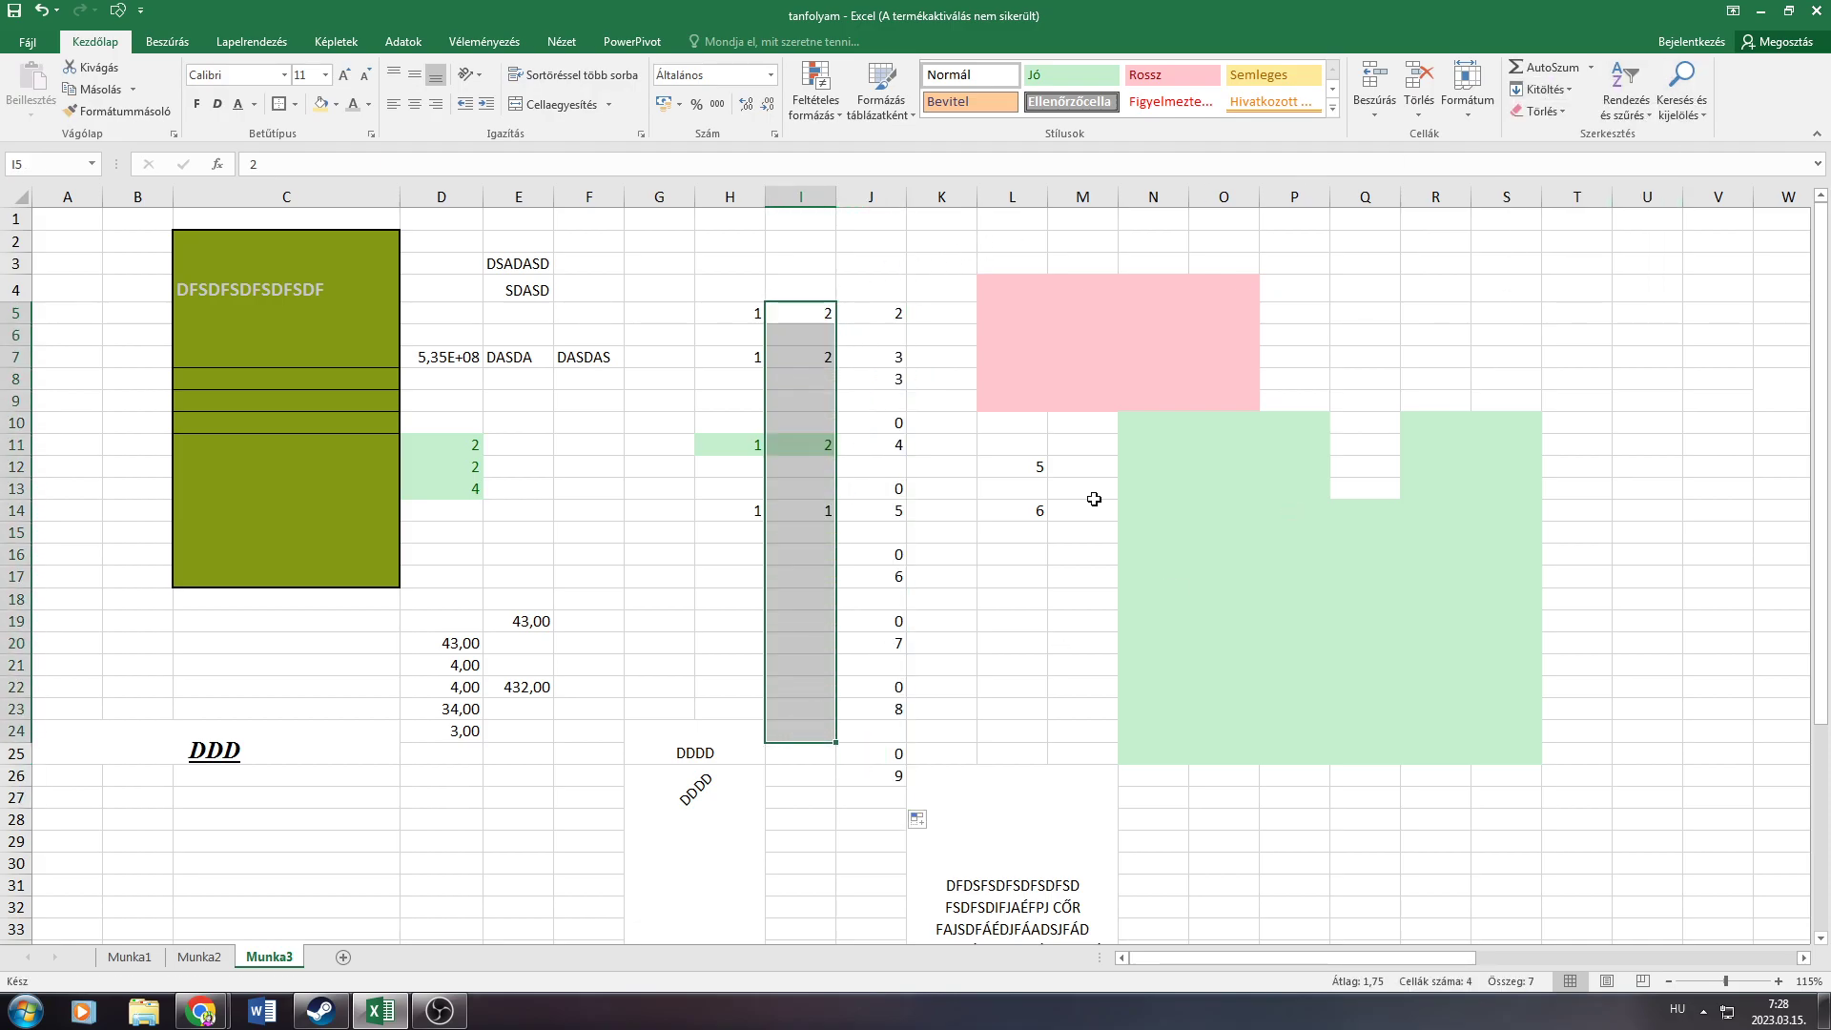
{"action": "left_click", "coordinate": [1540, 88]}
{"action": "left_click", "coordinate": [1549, 116]}
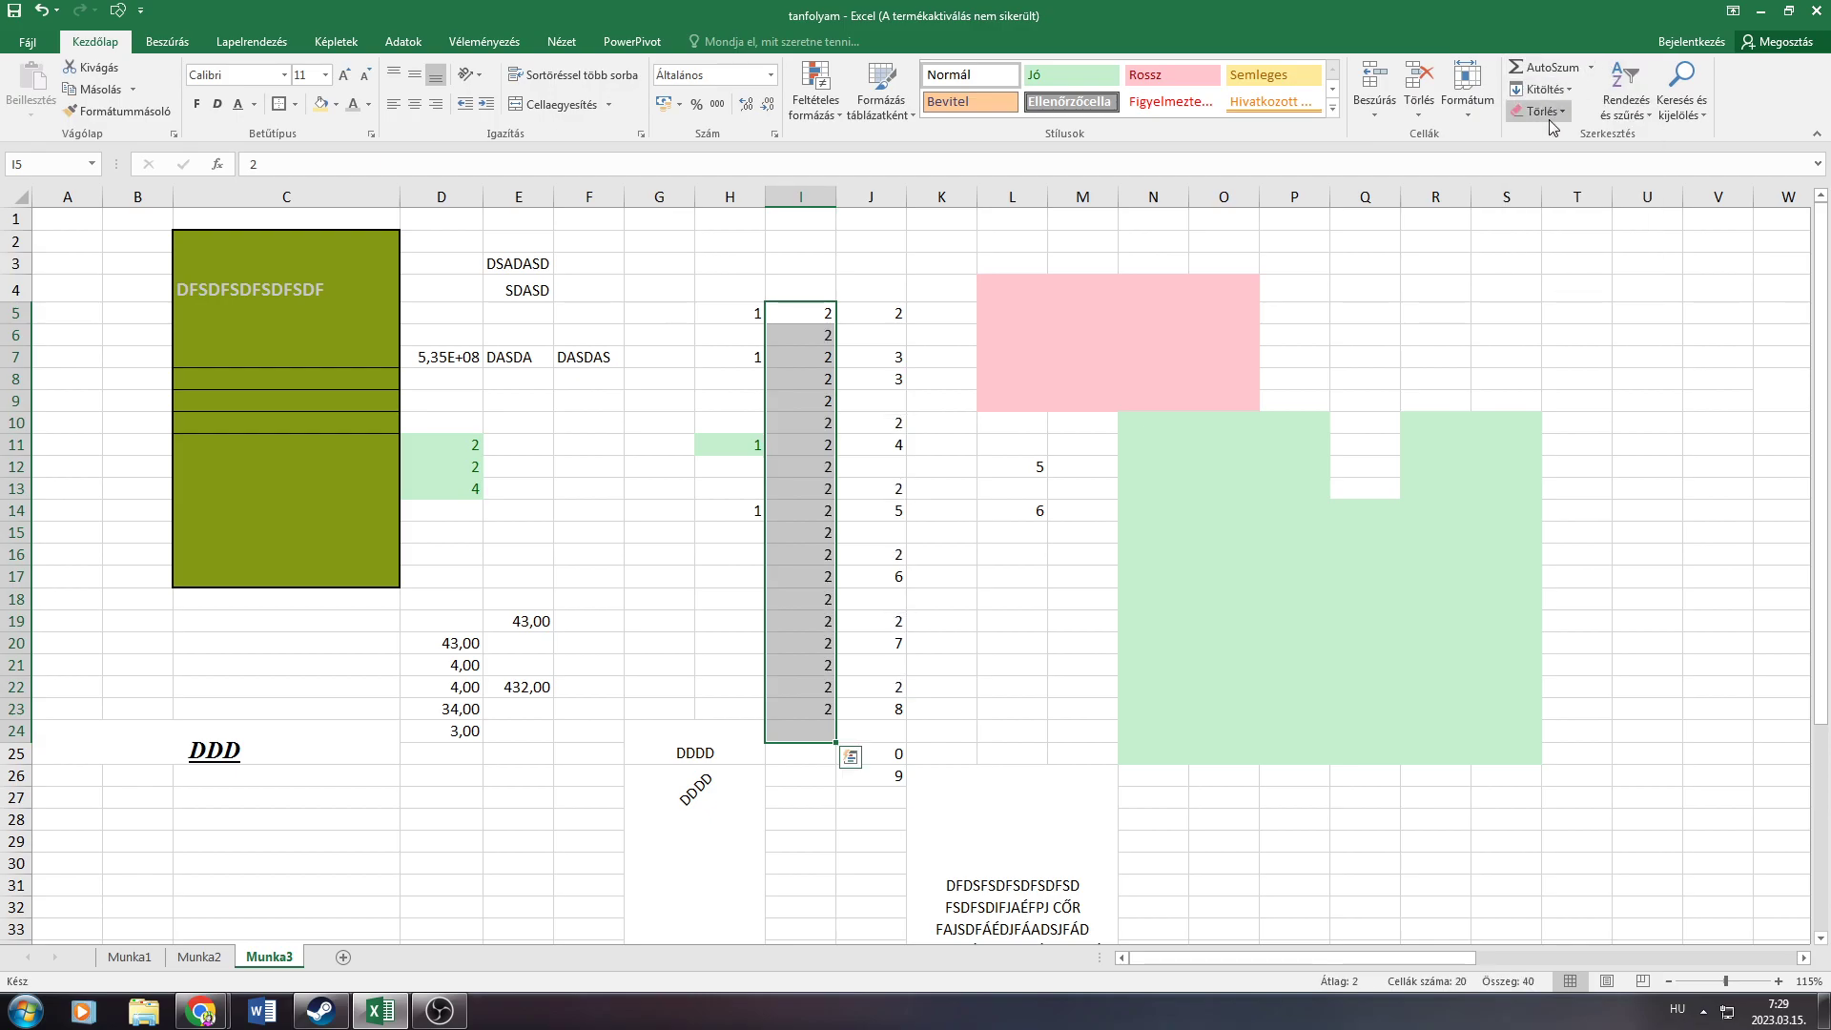
{"action": "left_click", "coordinate": [1243, 288]}
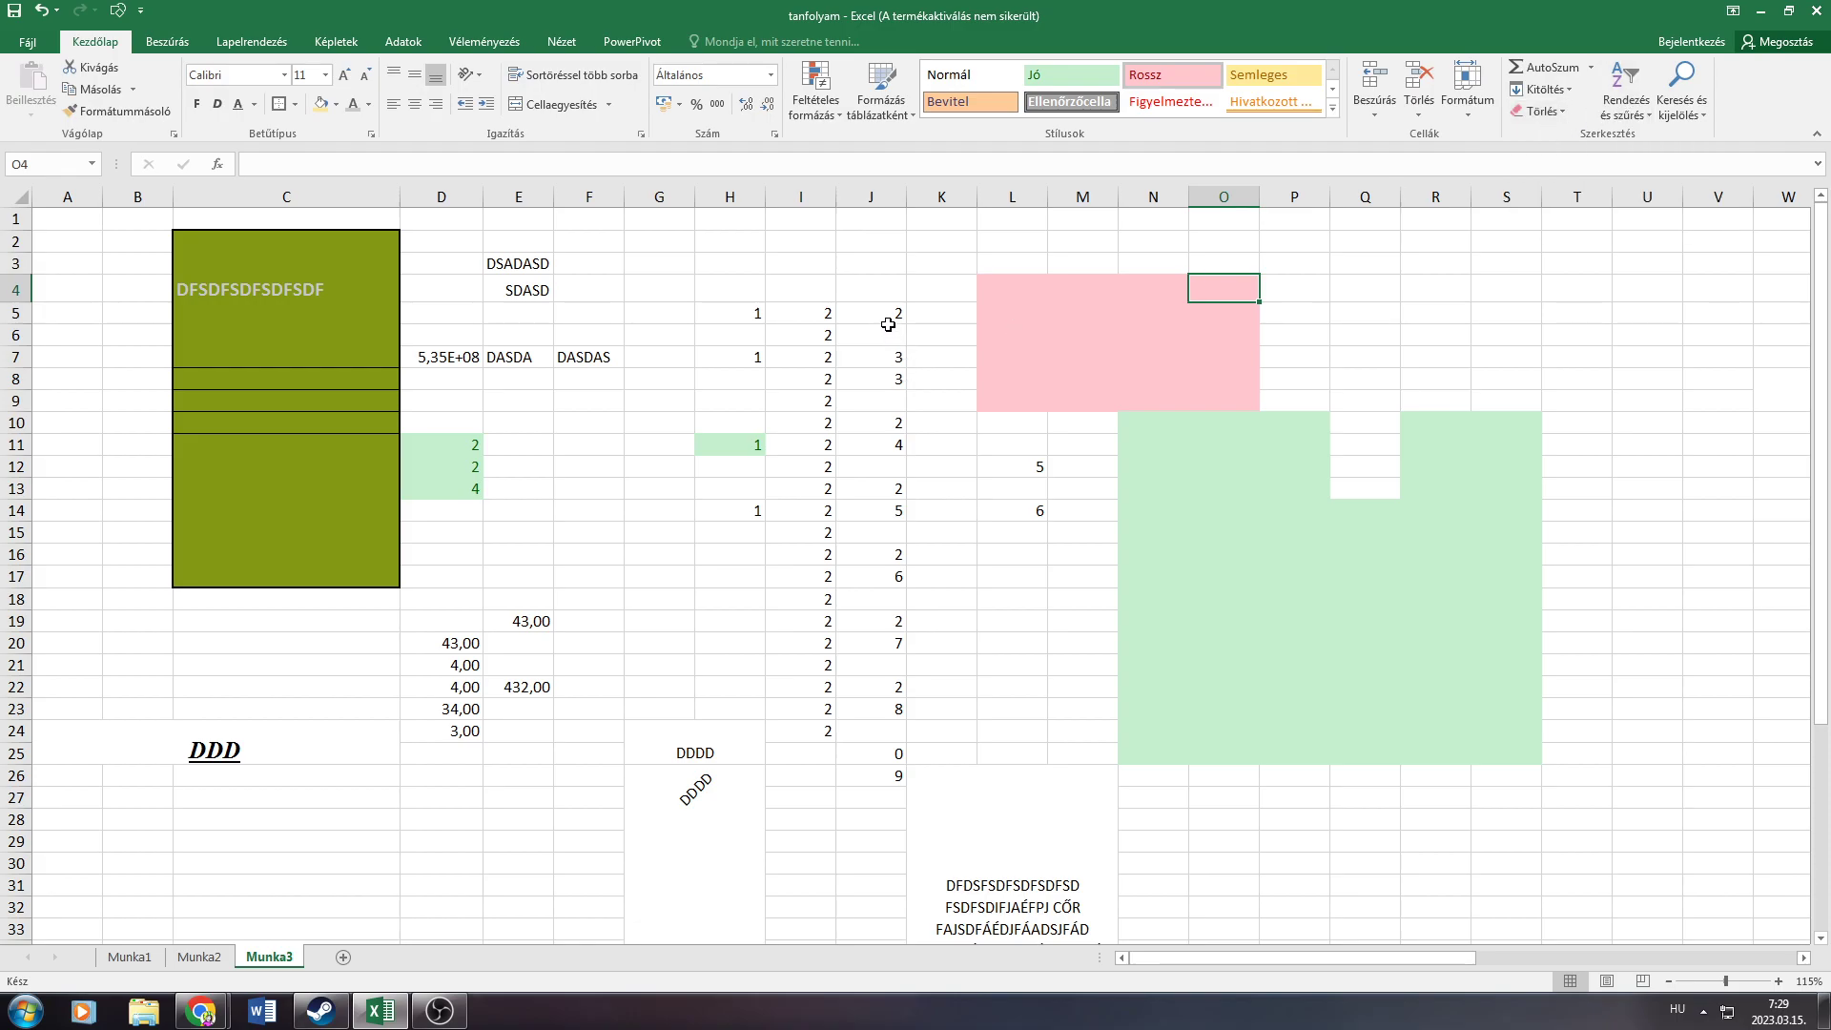
Sort J5:J27 smallest to largest, continuing with the current selection only
{"action": "left_click_drag", "start_coordinate": [888, 325], "coordinate": [870, 798]}
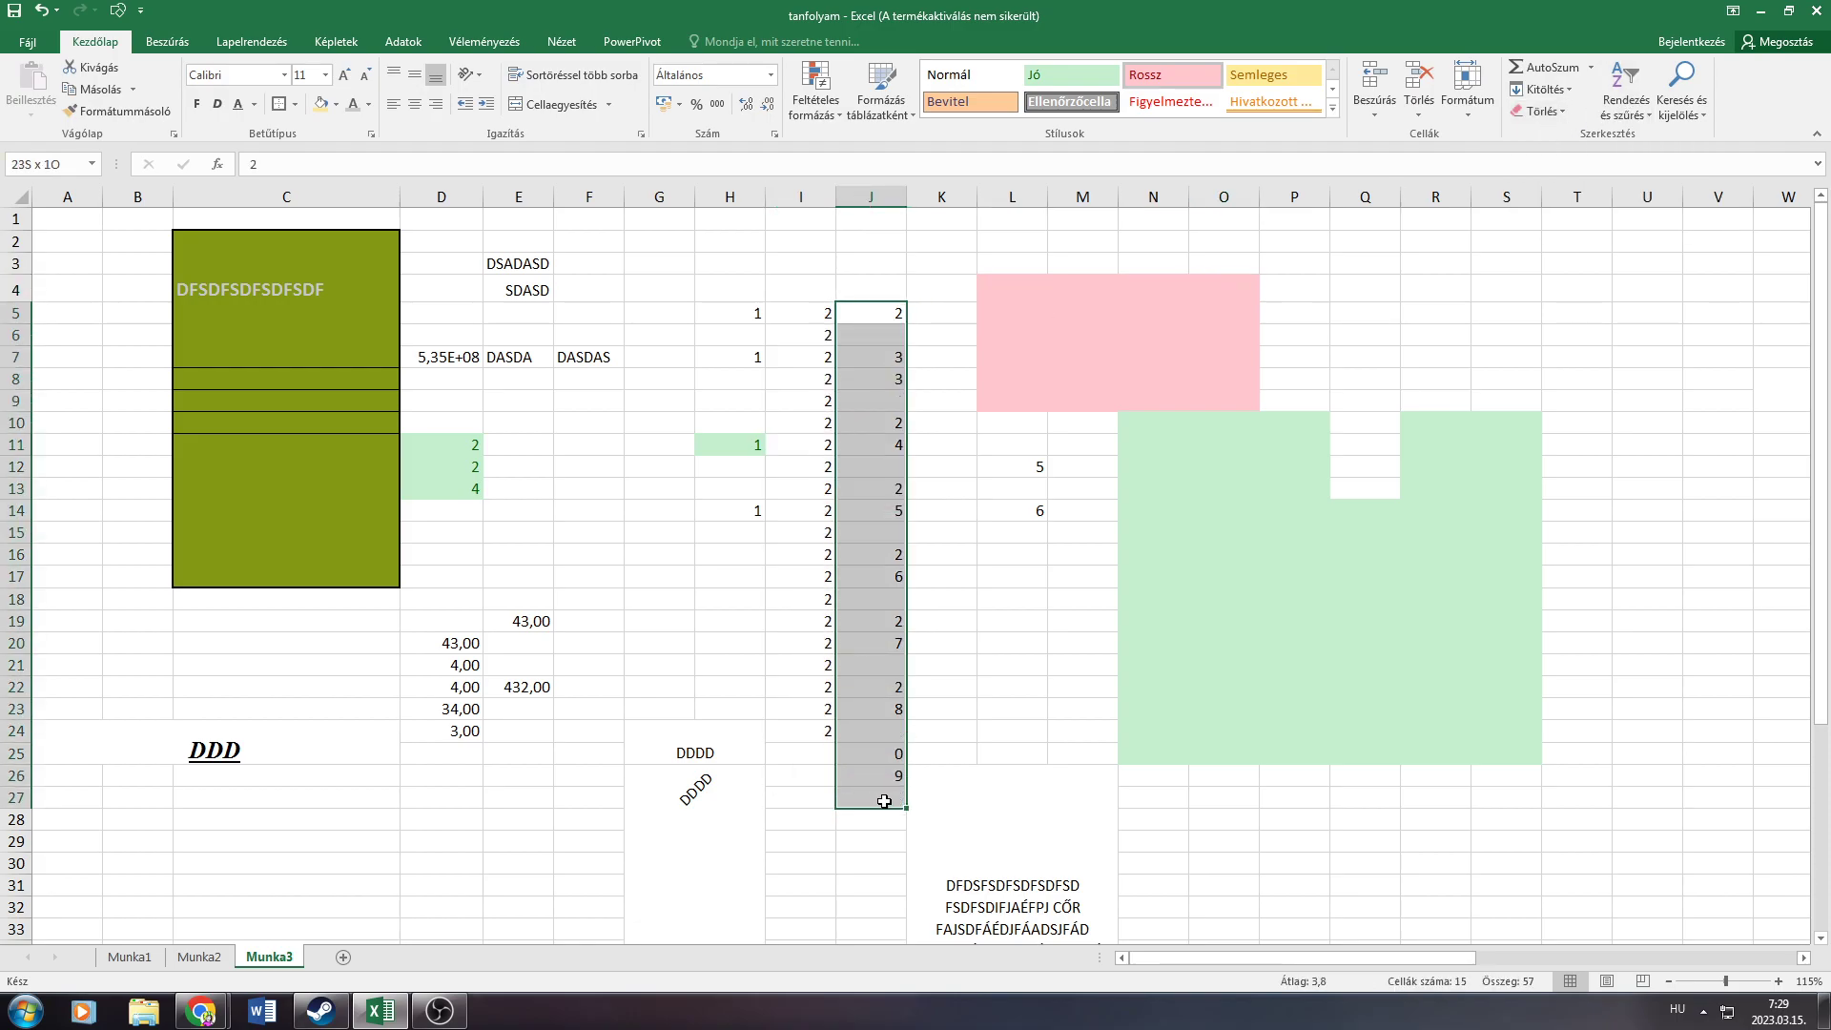
{"action": "left_click", "coordinate": [1612, 75]}
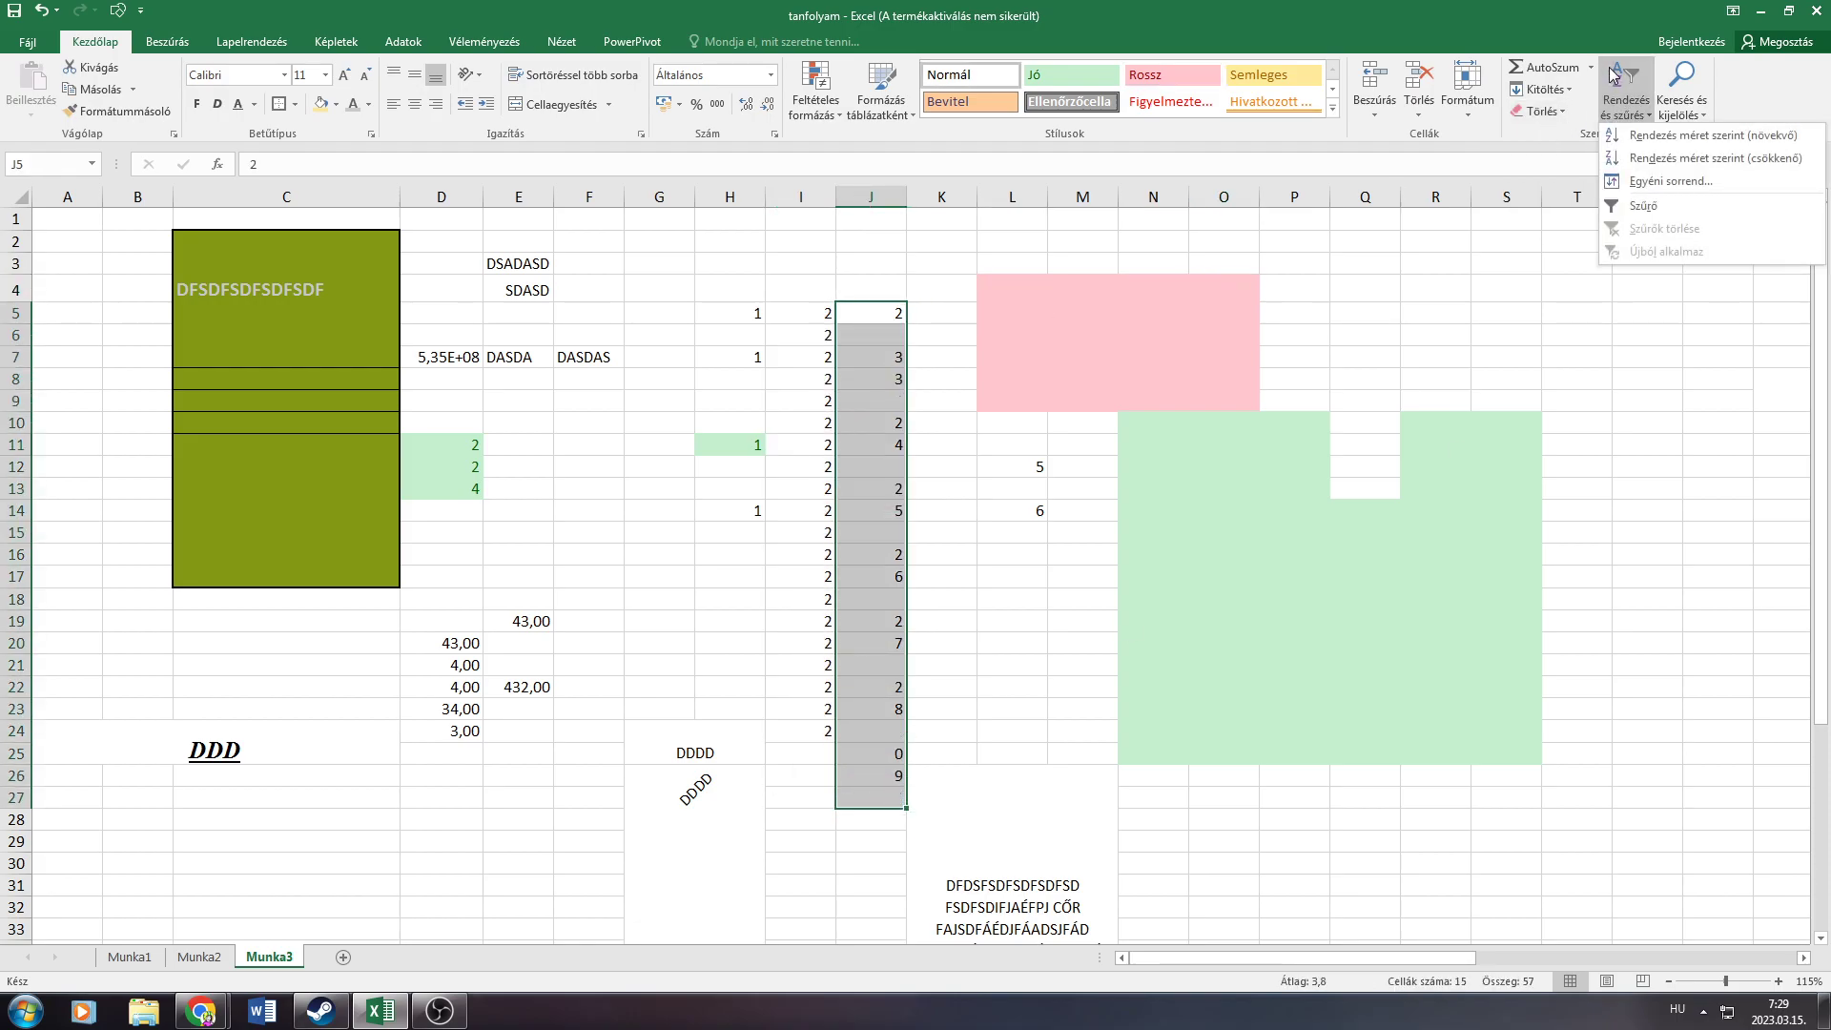
{"action": "left_click", "coordinate": [1668, 136]}
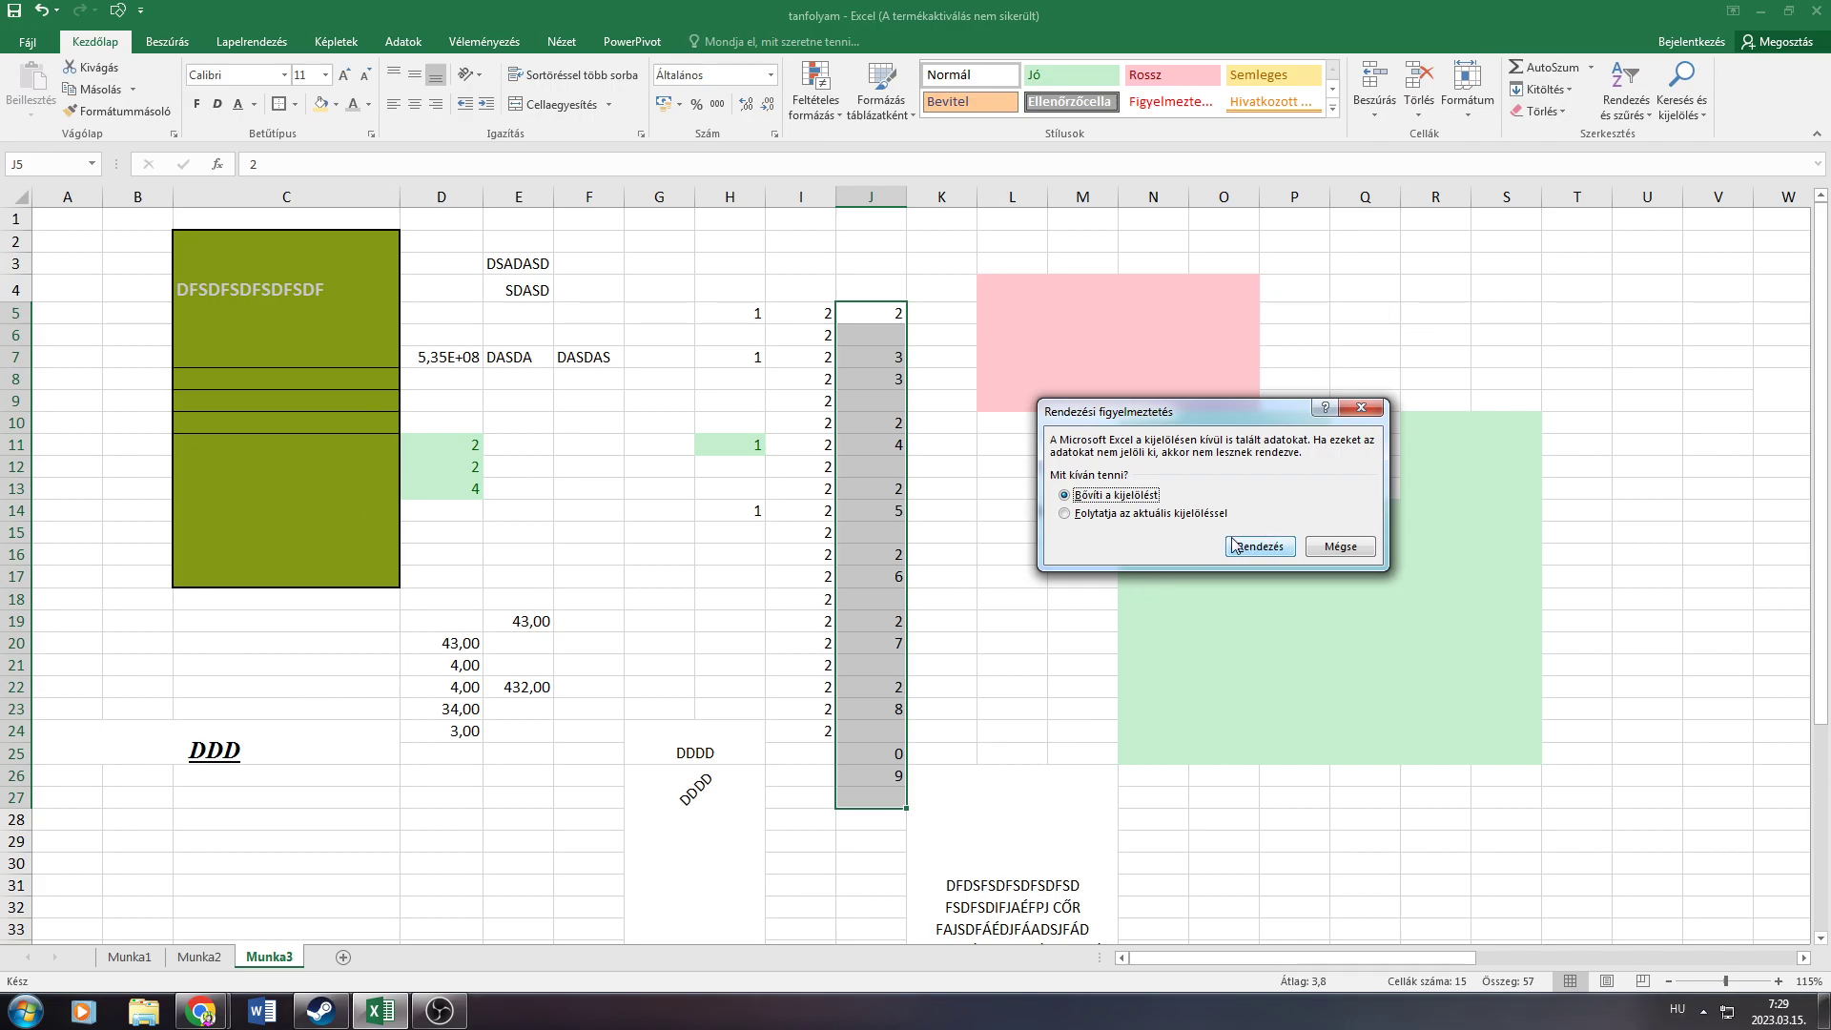
{"action": "left_click", "coordinate": [1202, 514]}
{"action": "left_click", "coordinate": [1240, 544]}
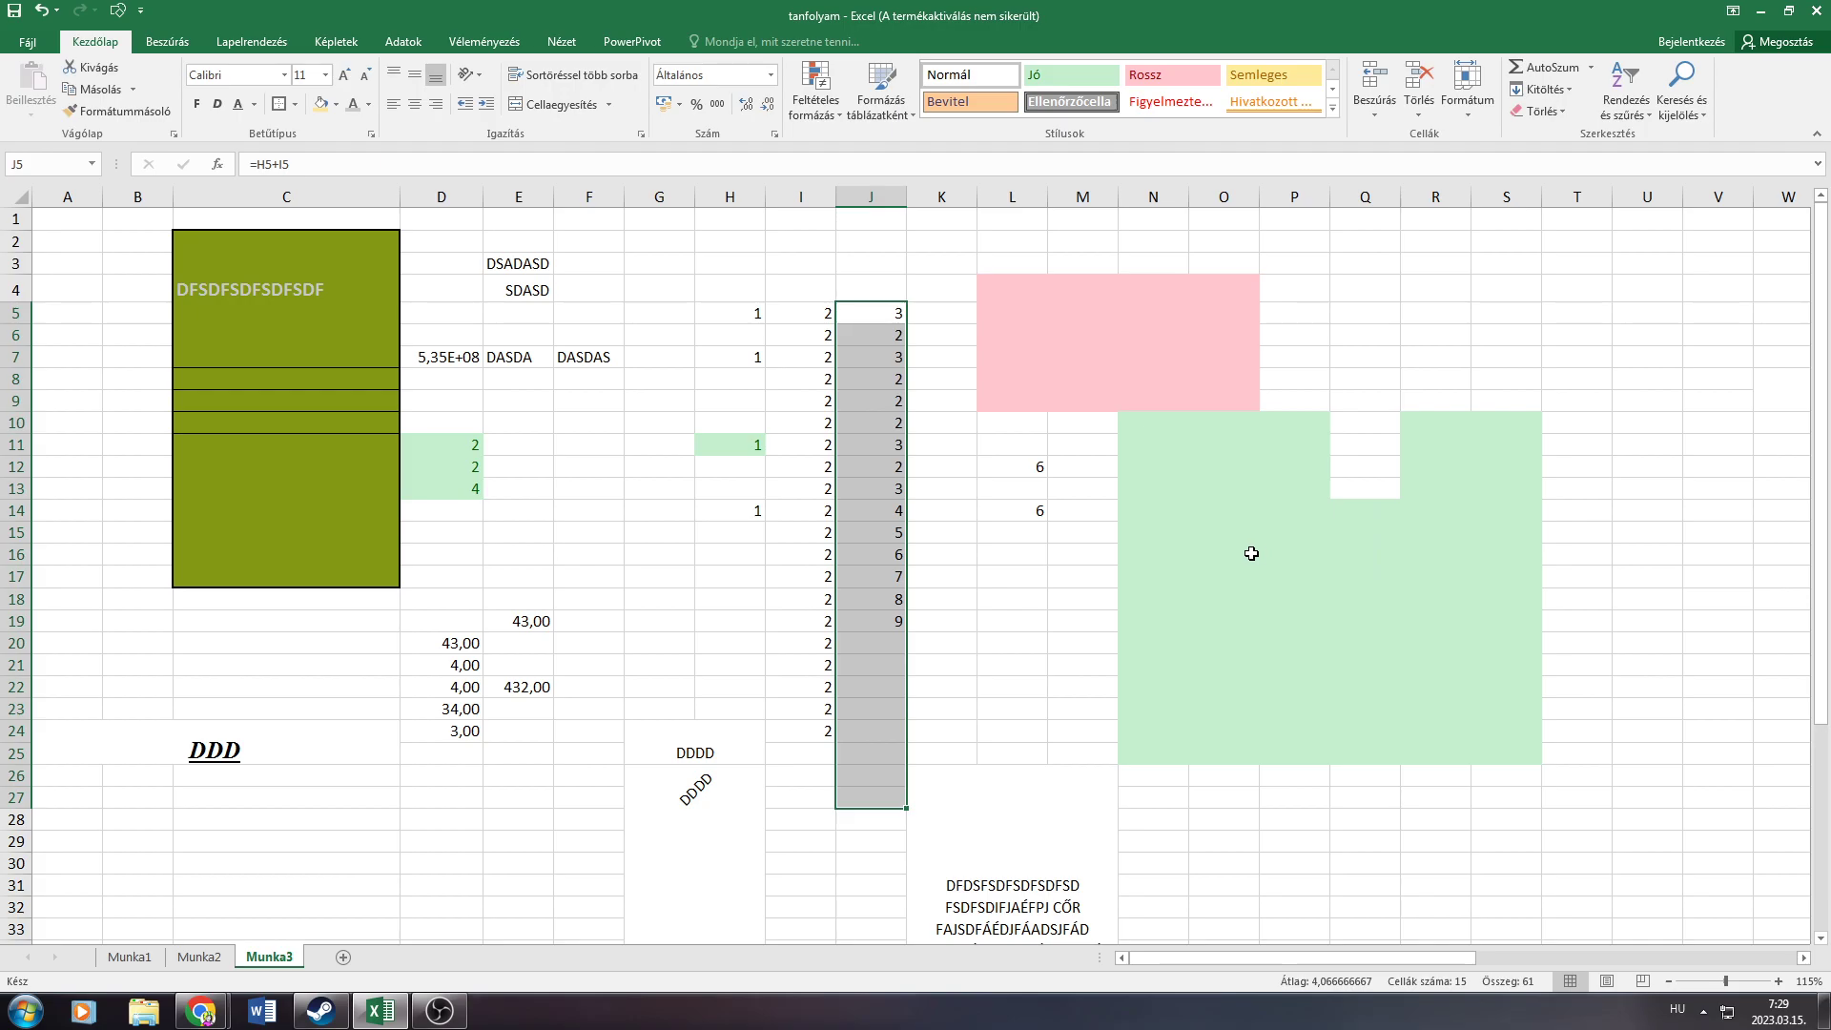
{"action": "left_click", "coordinate": [1053, 579]}
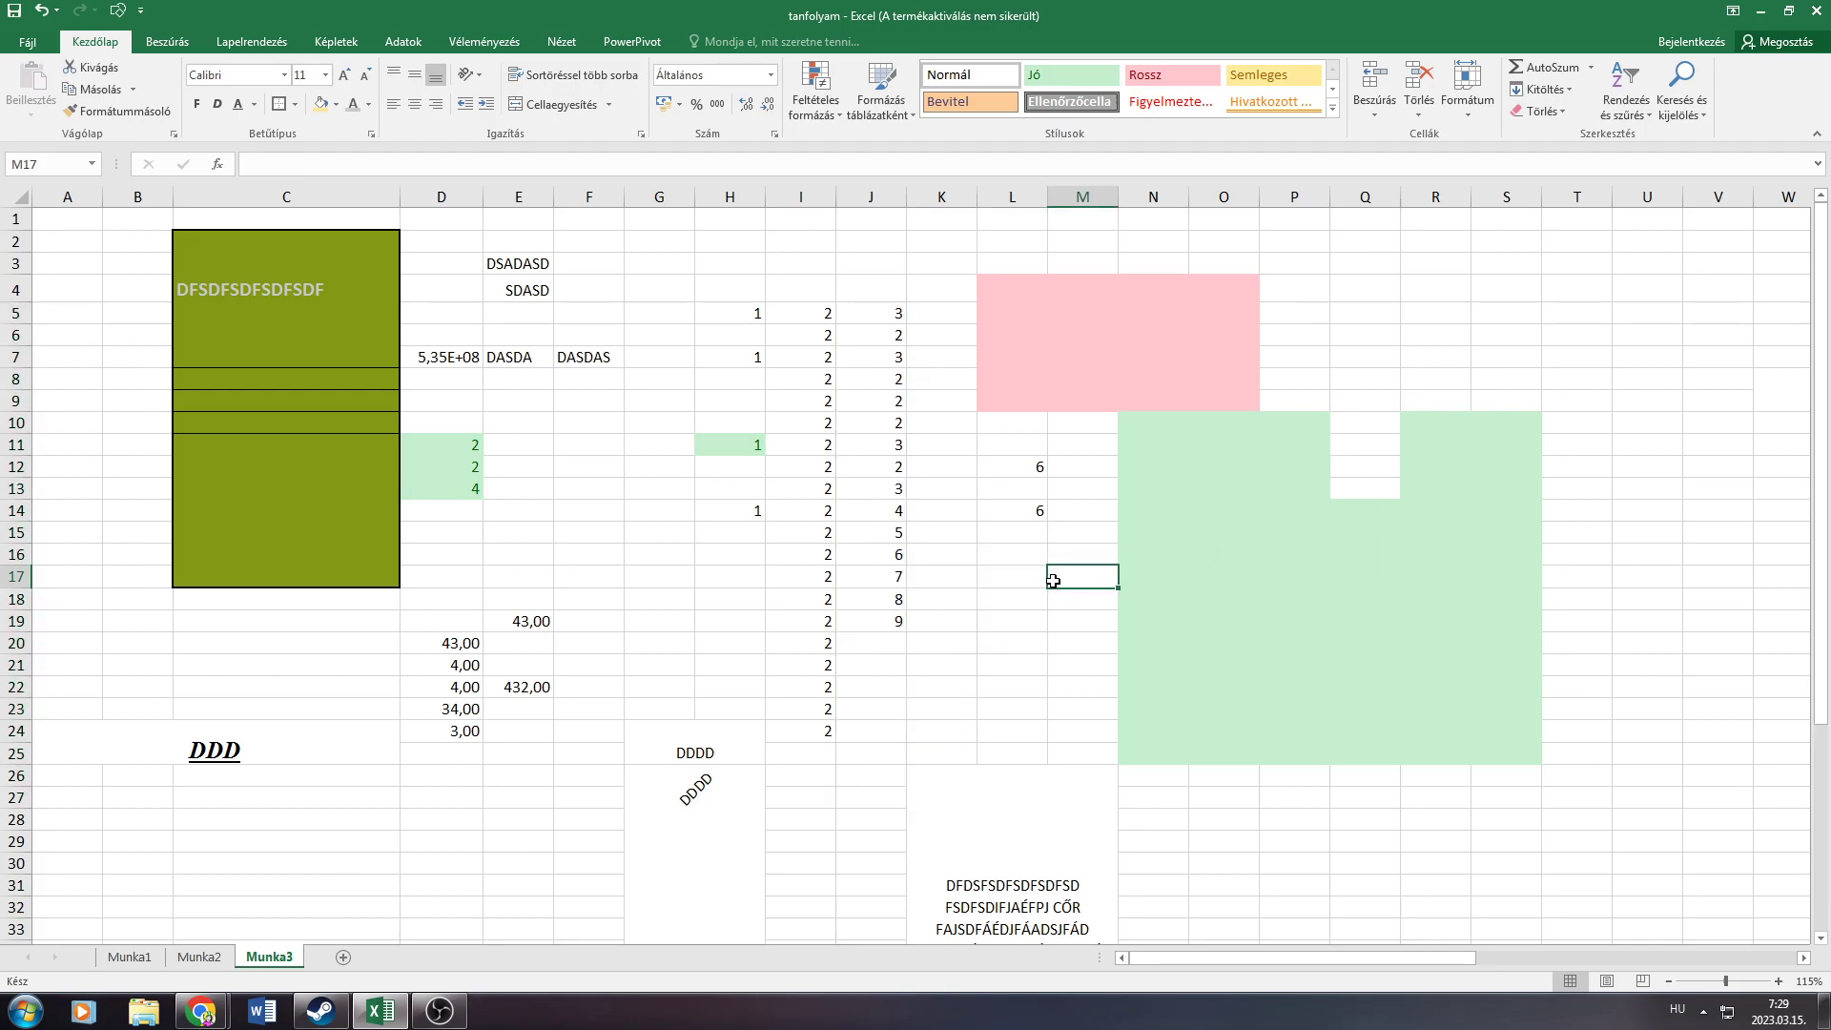
Move to the speed table, select E45 and F45, and inspect the number format list
{"action": "left_click", "coordinate": [458, 598]}
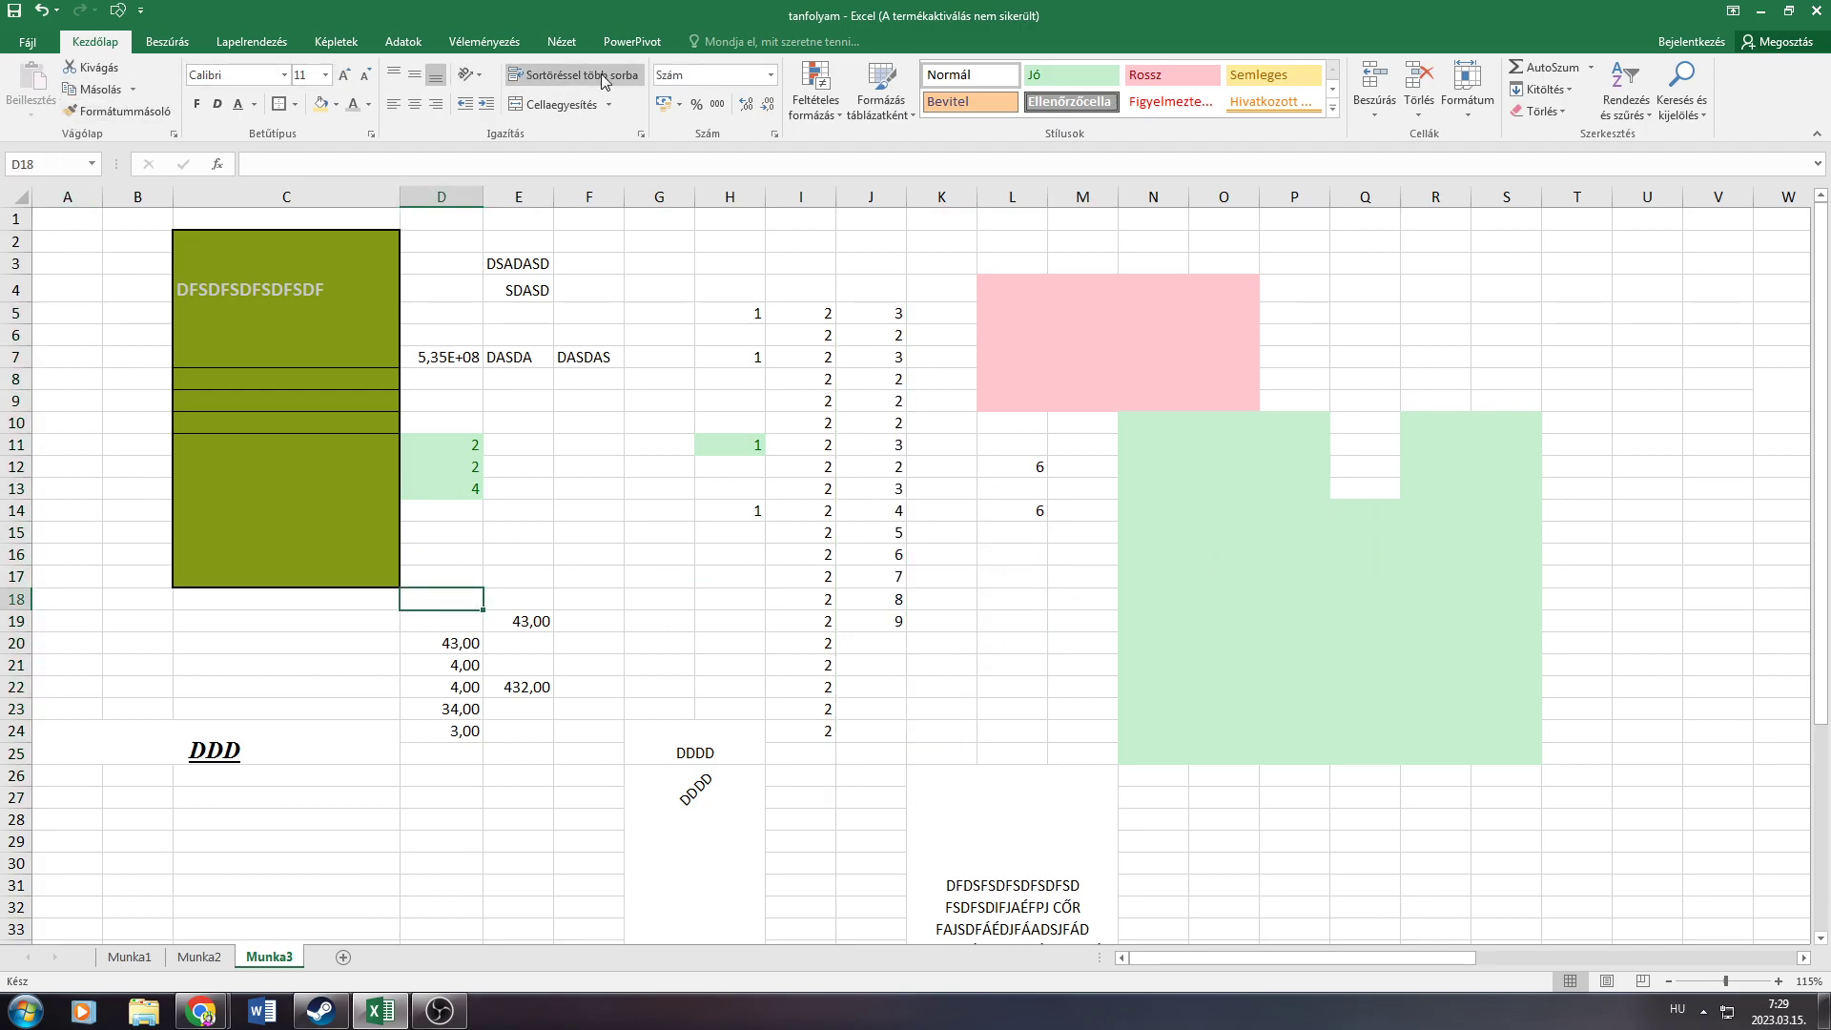
{"action": "left_click", "coordinate": [677, 261]}
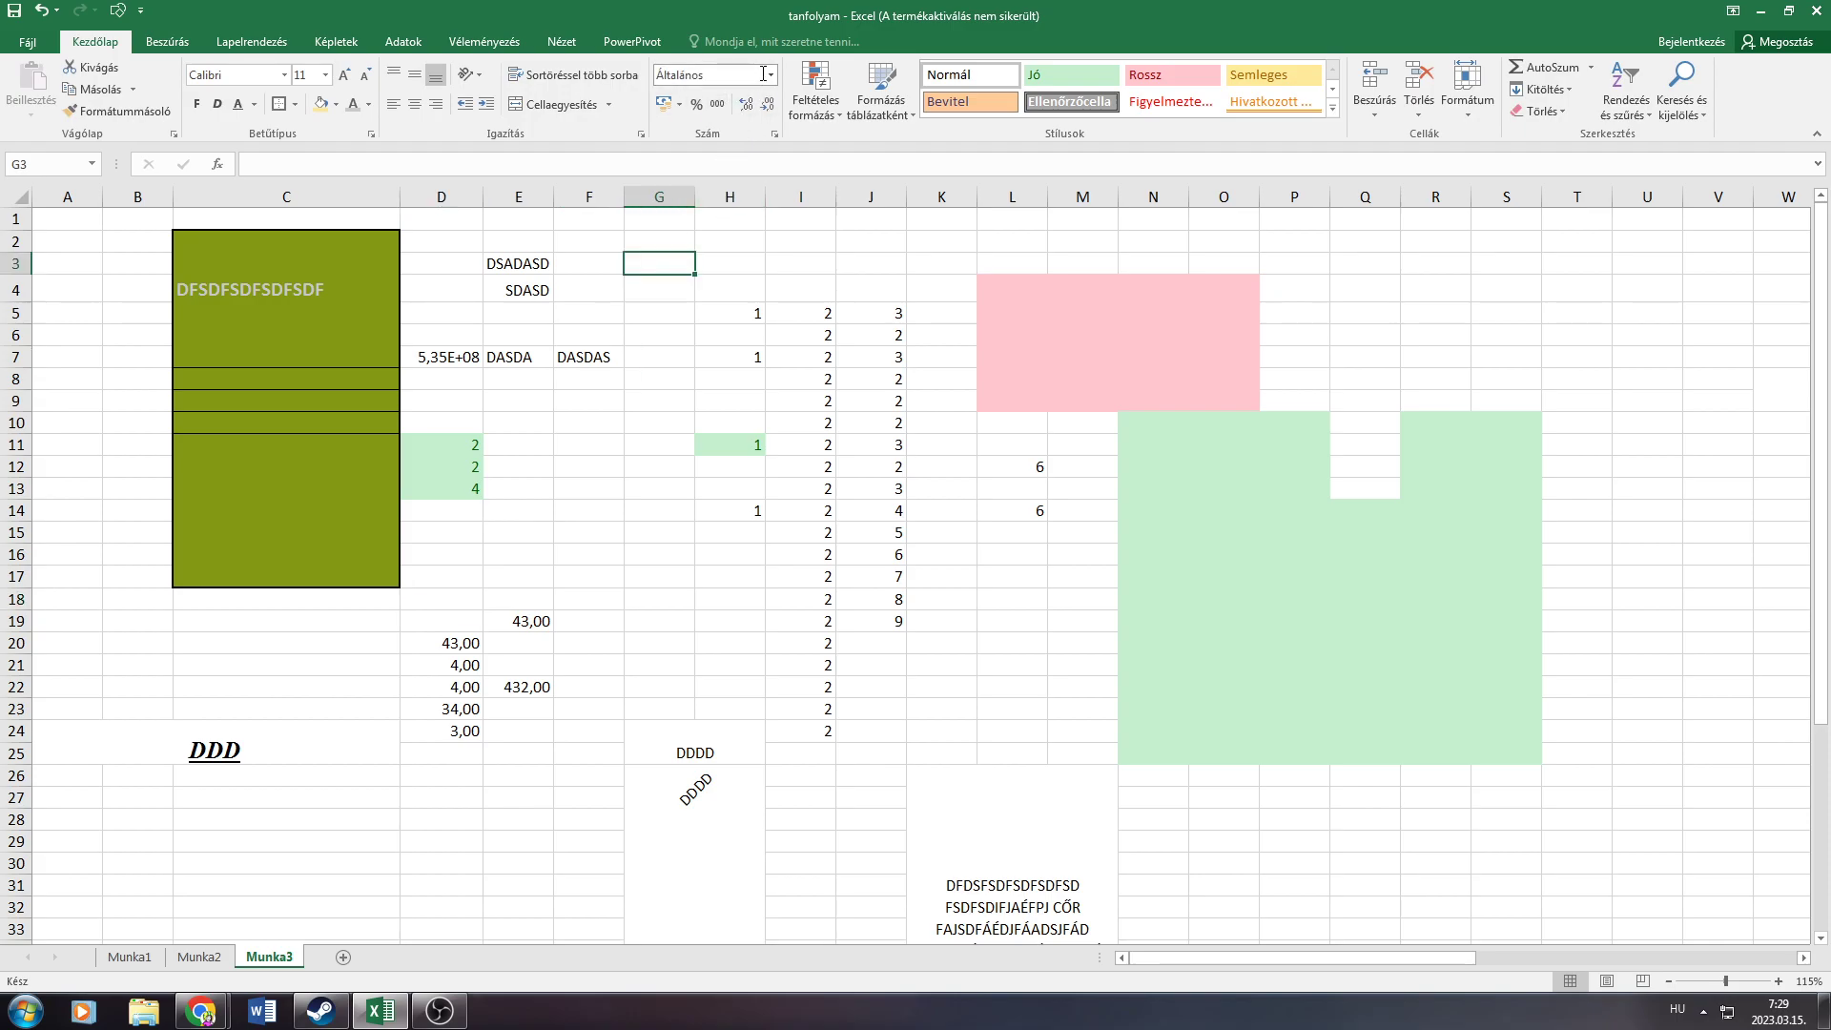
{"action": "left_click", "coordinate": [504, 563]}
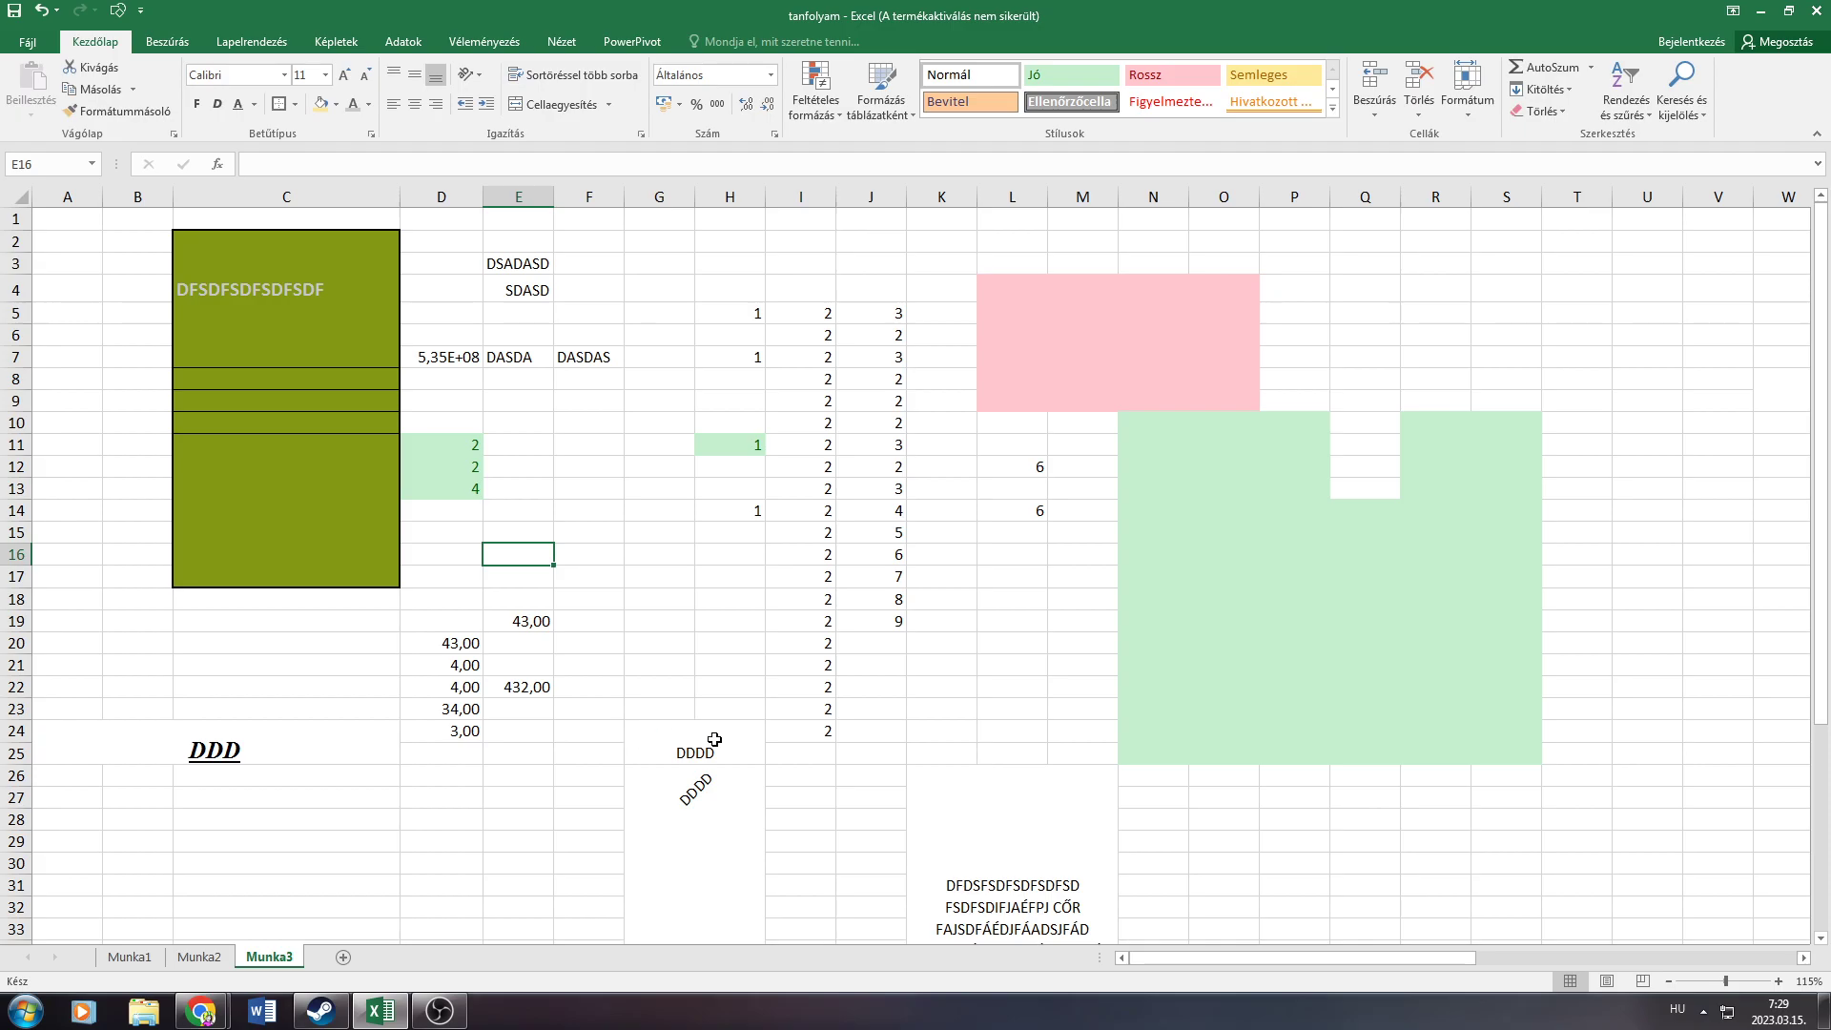
{"action": "scroll", "coordinate": [714, 740], "scroll_direction": "down", "scroll_amount": 2}
{"action": "scroll", "coordinate": [674, 633], "scroll_direction": "down", "scroll_amount": 1}
{"action": "left_click", "coordinate": [699, 77]}
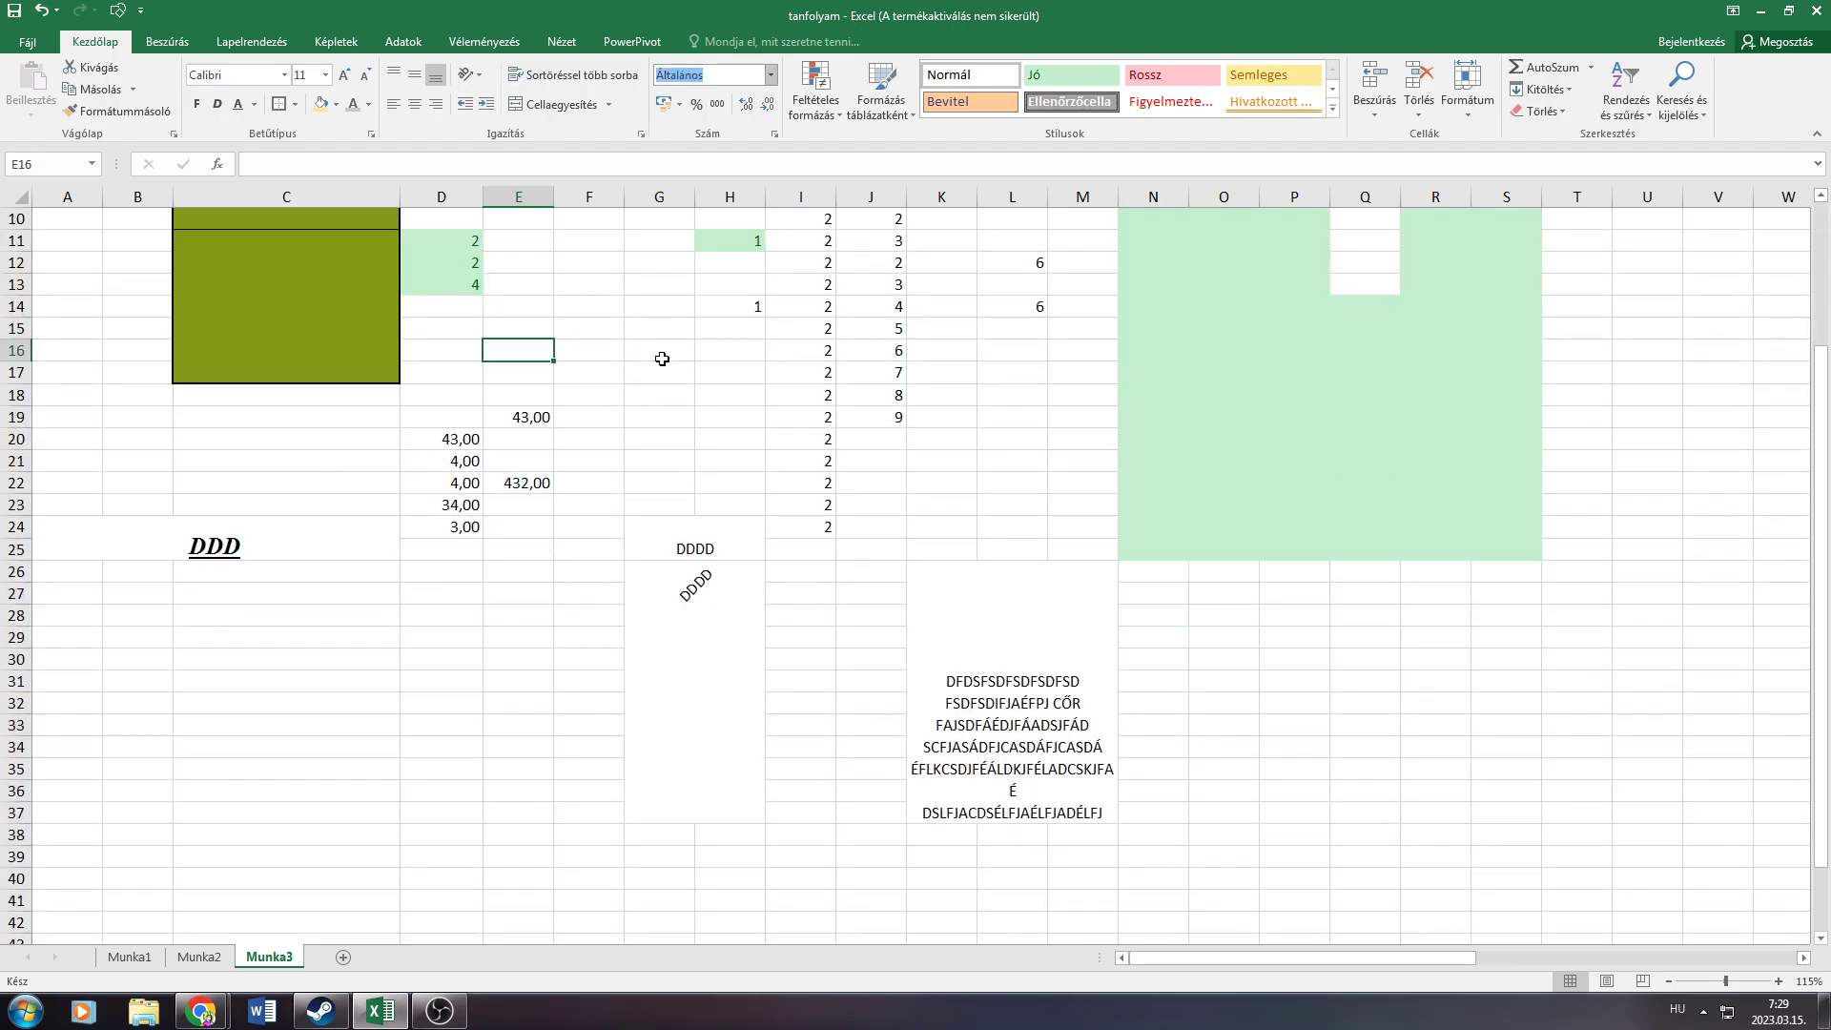
{"action": "left_click", "coordinate": [568, 625]}
{"action": "scroll", "coordinate": [568, 624], "scroll_direction": "down", "scroll_amount": 4}
{"action": "left_click", "coordinate": [504, 725]}
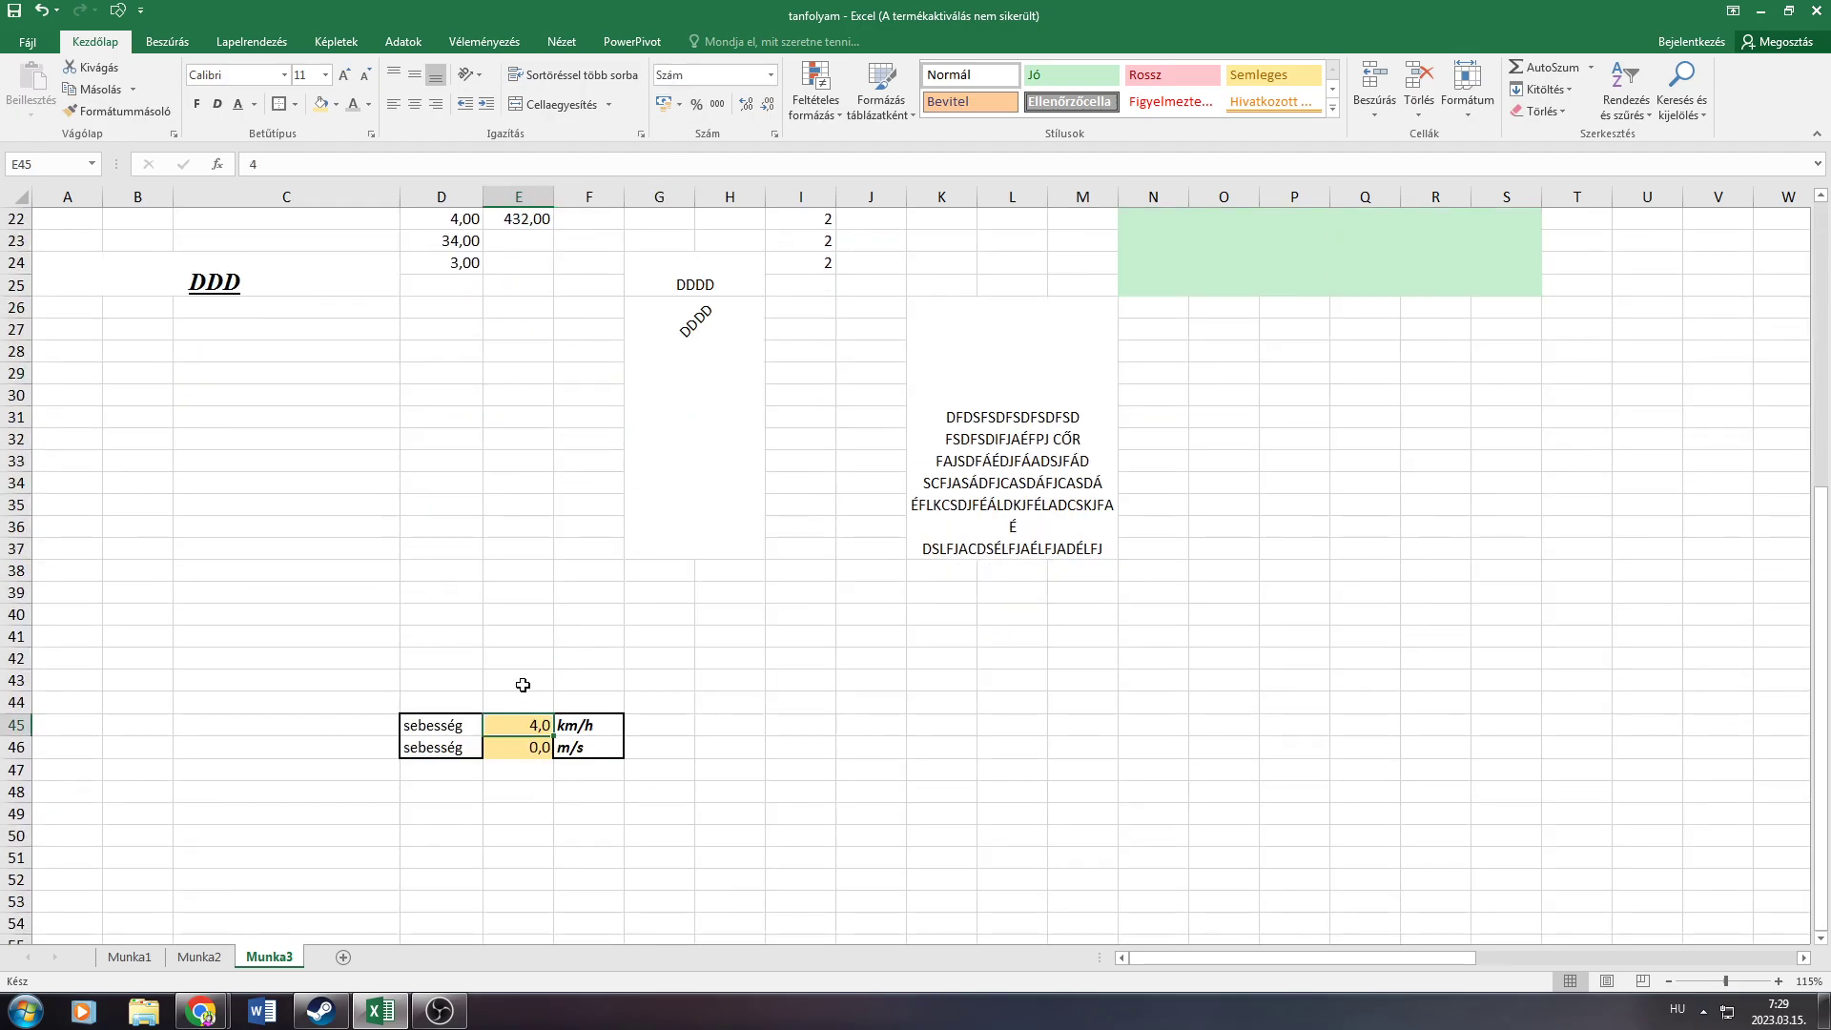
{"action": "left_click", "coordinate": [567, 725]}
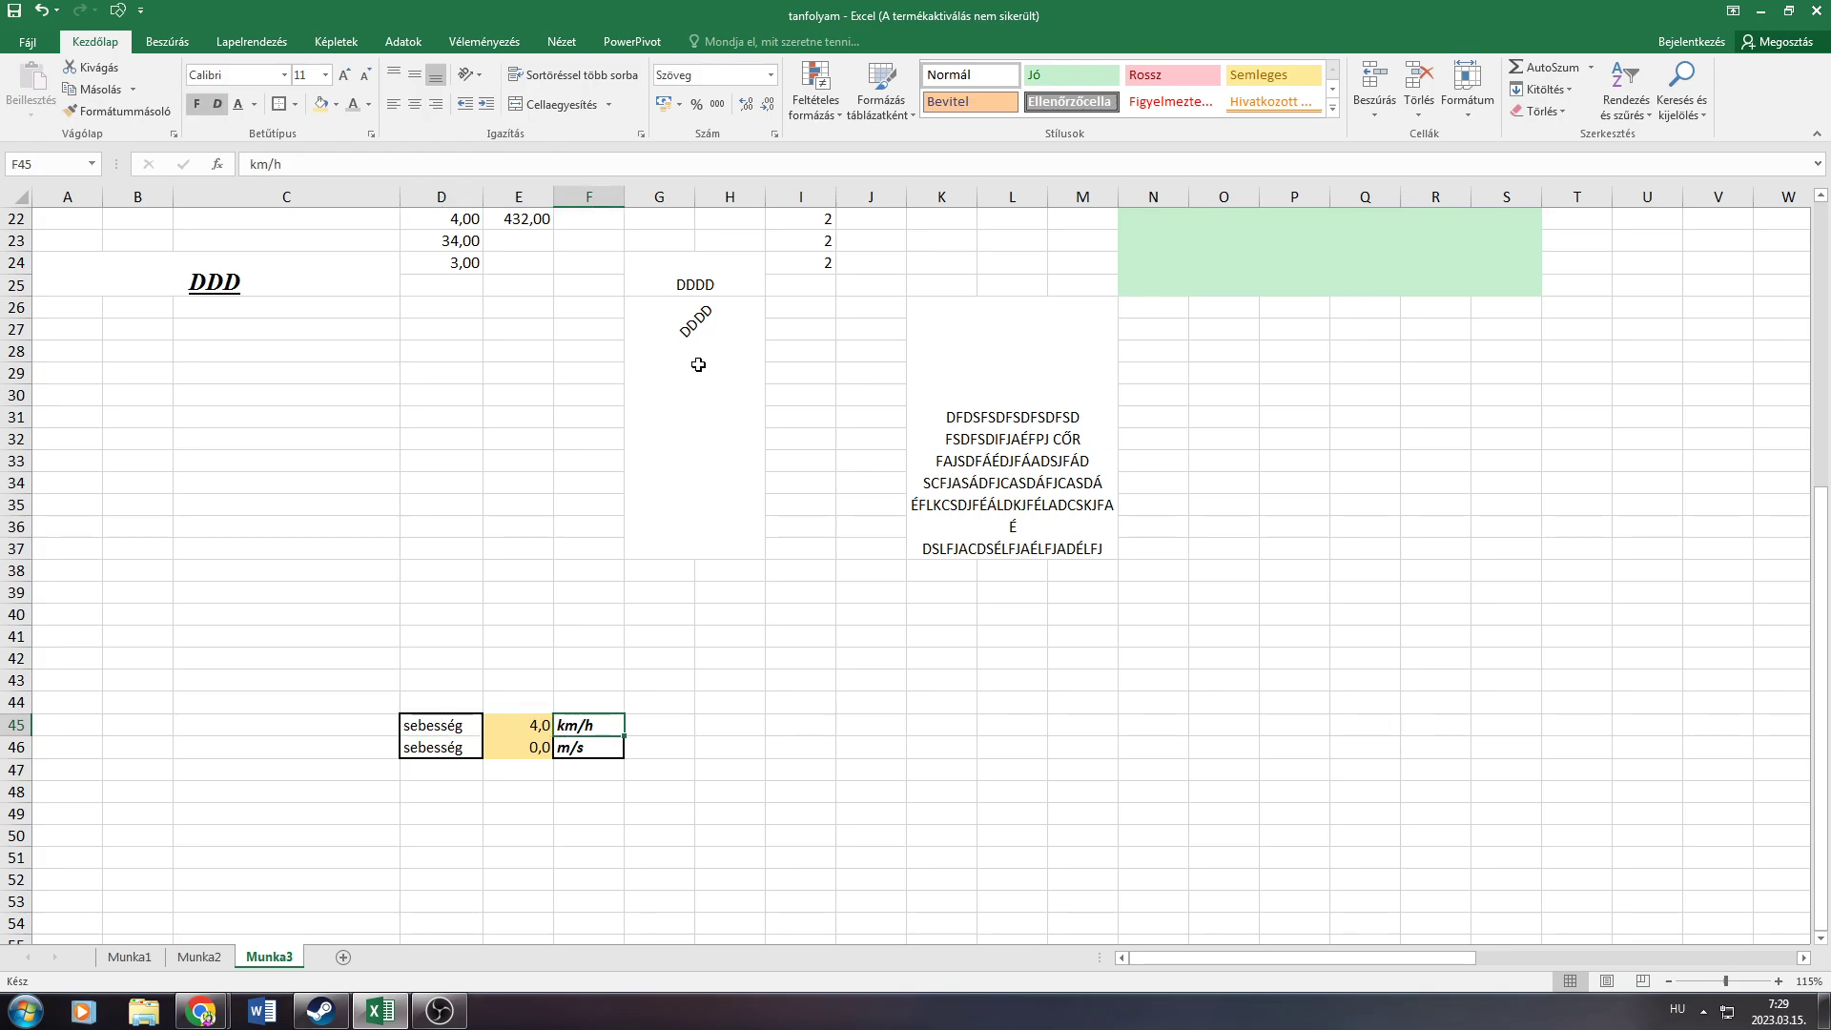
{"action": "left_click", "coordinate": [771, 76]}
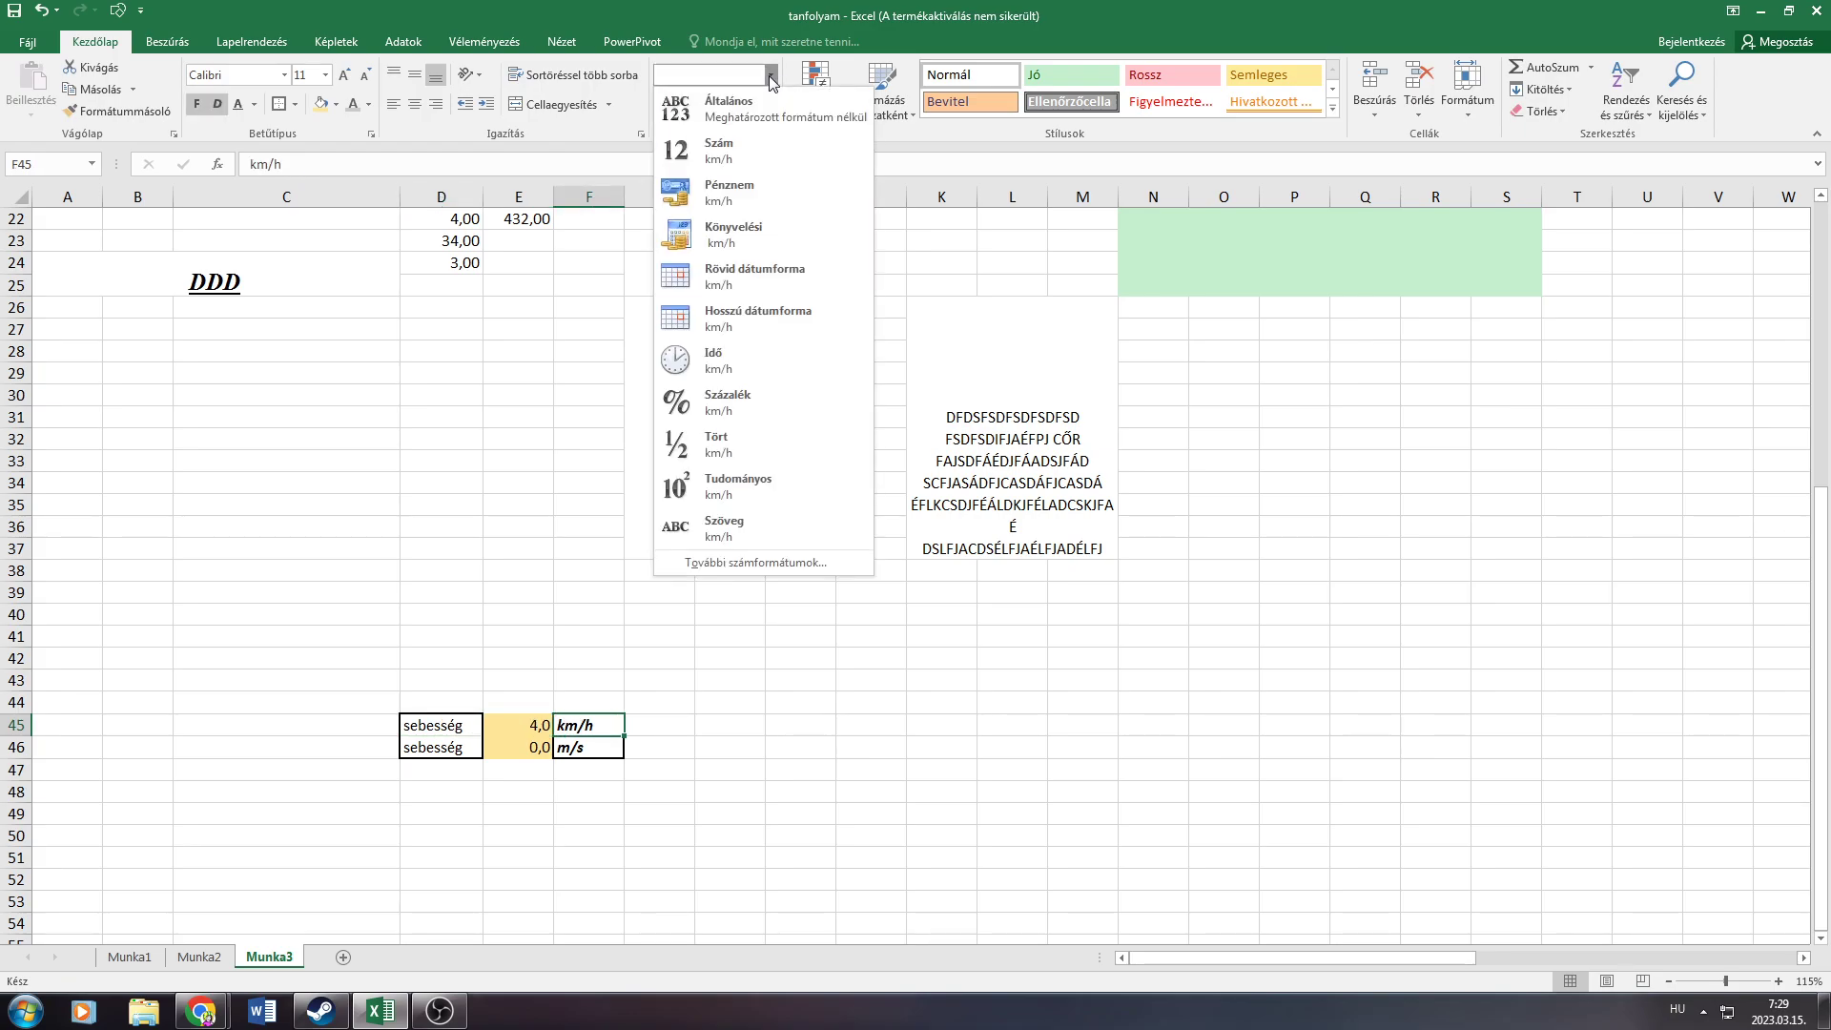
{"action": "left_click", "coordinate": [769, 76]}
Review D33's cell format without changes, then select E31 for the value 3
{"action": "right_click", "coordinate": [479, 454]}
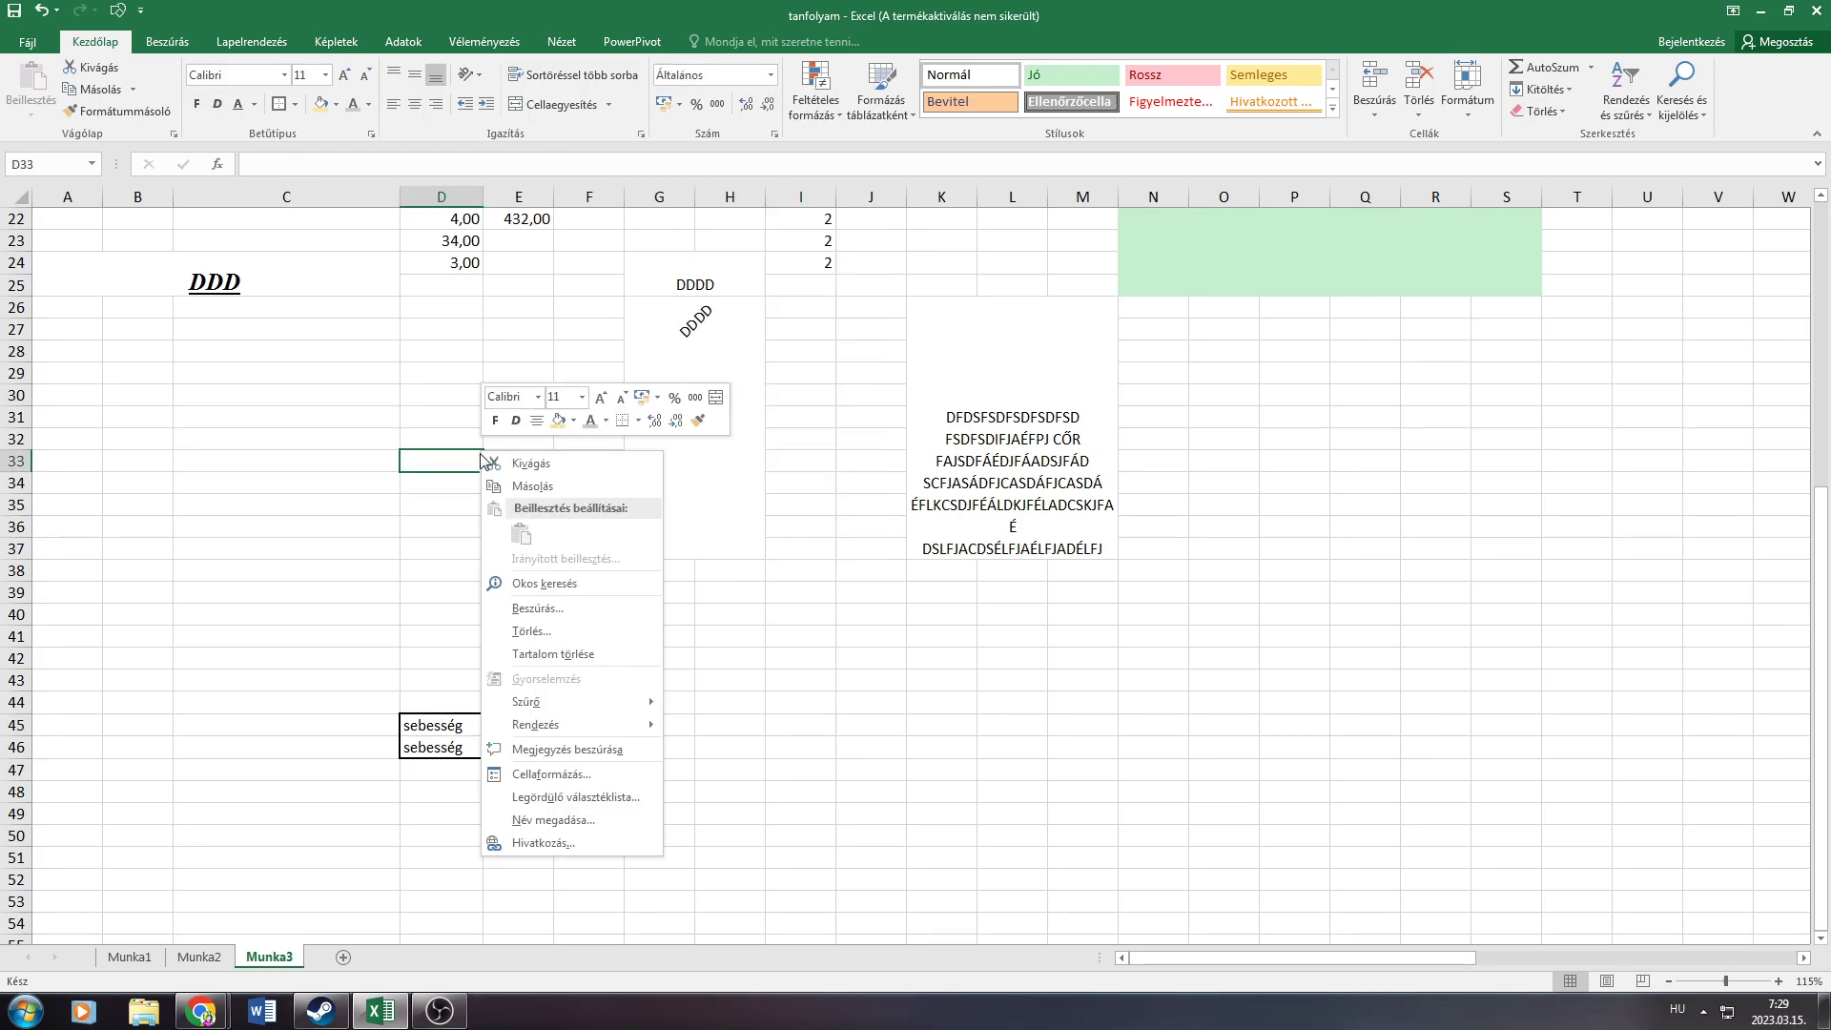
{"action": "left_click", "coordinate": [515, 776]}
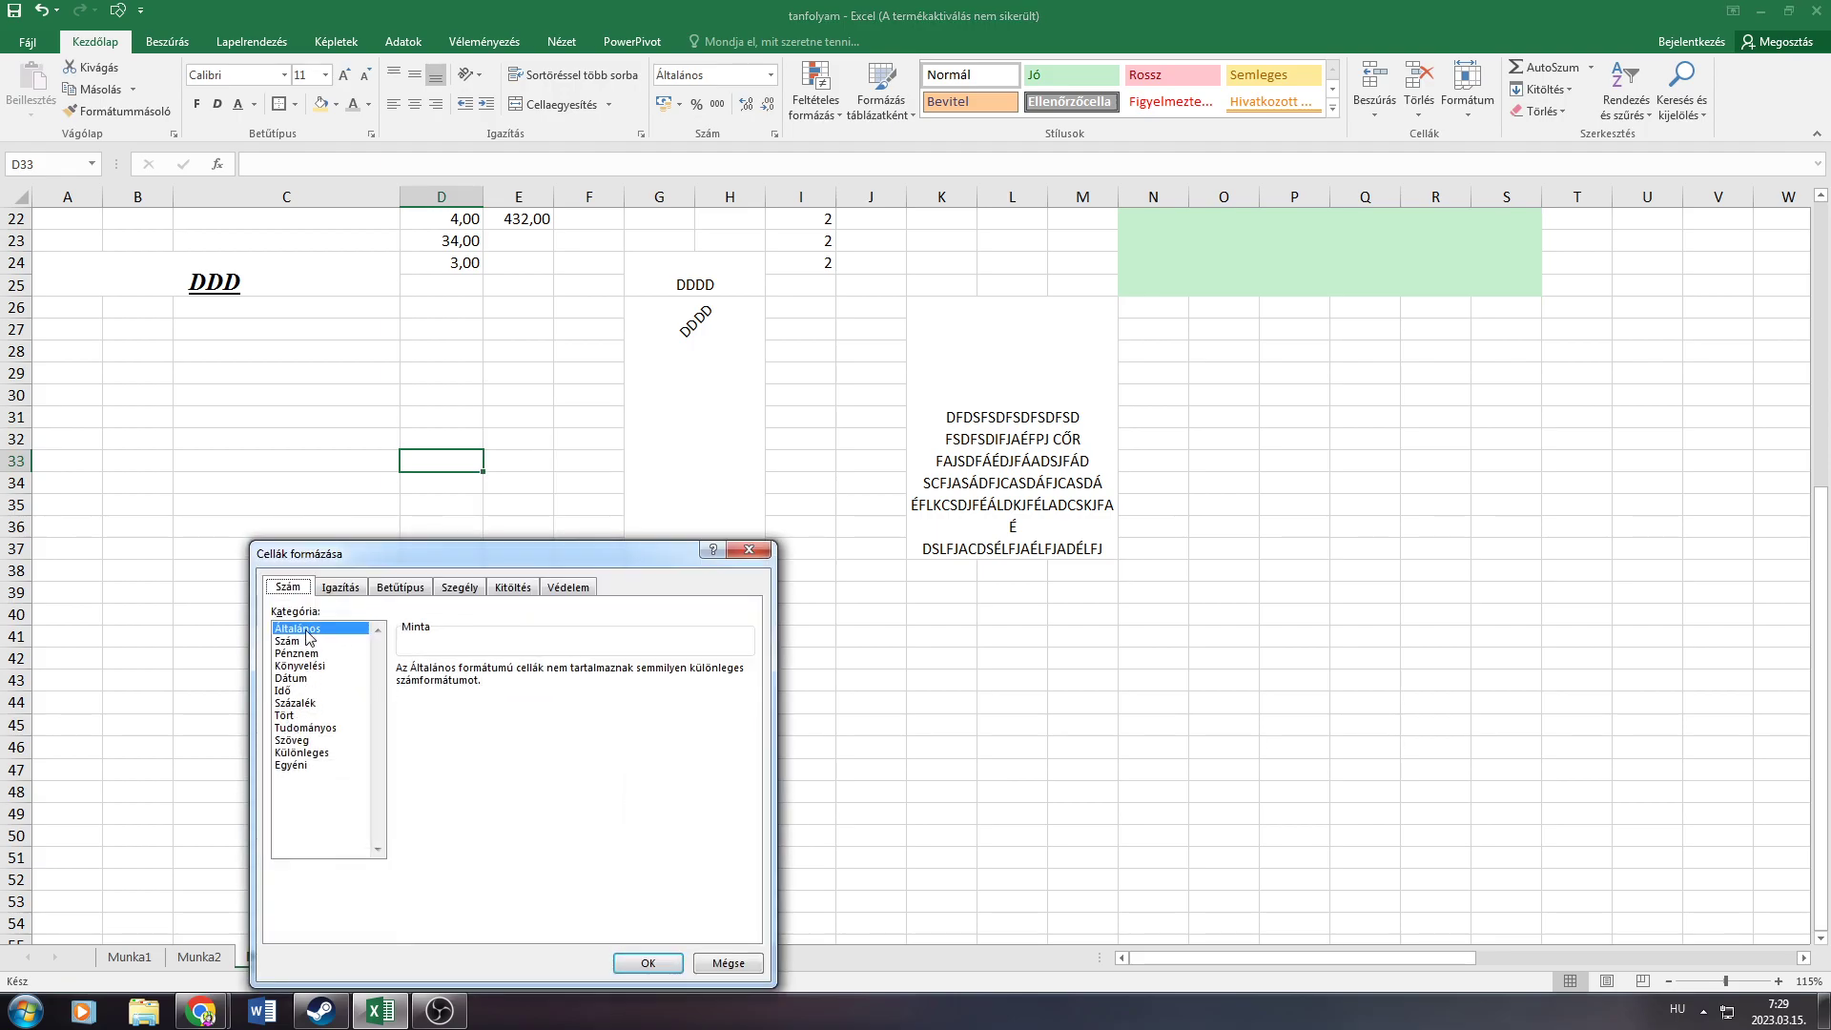
{"action": "left_click", "coordinate": [708, 966]}
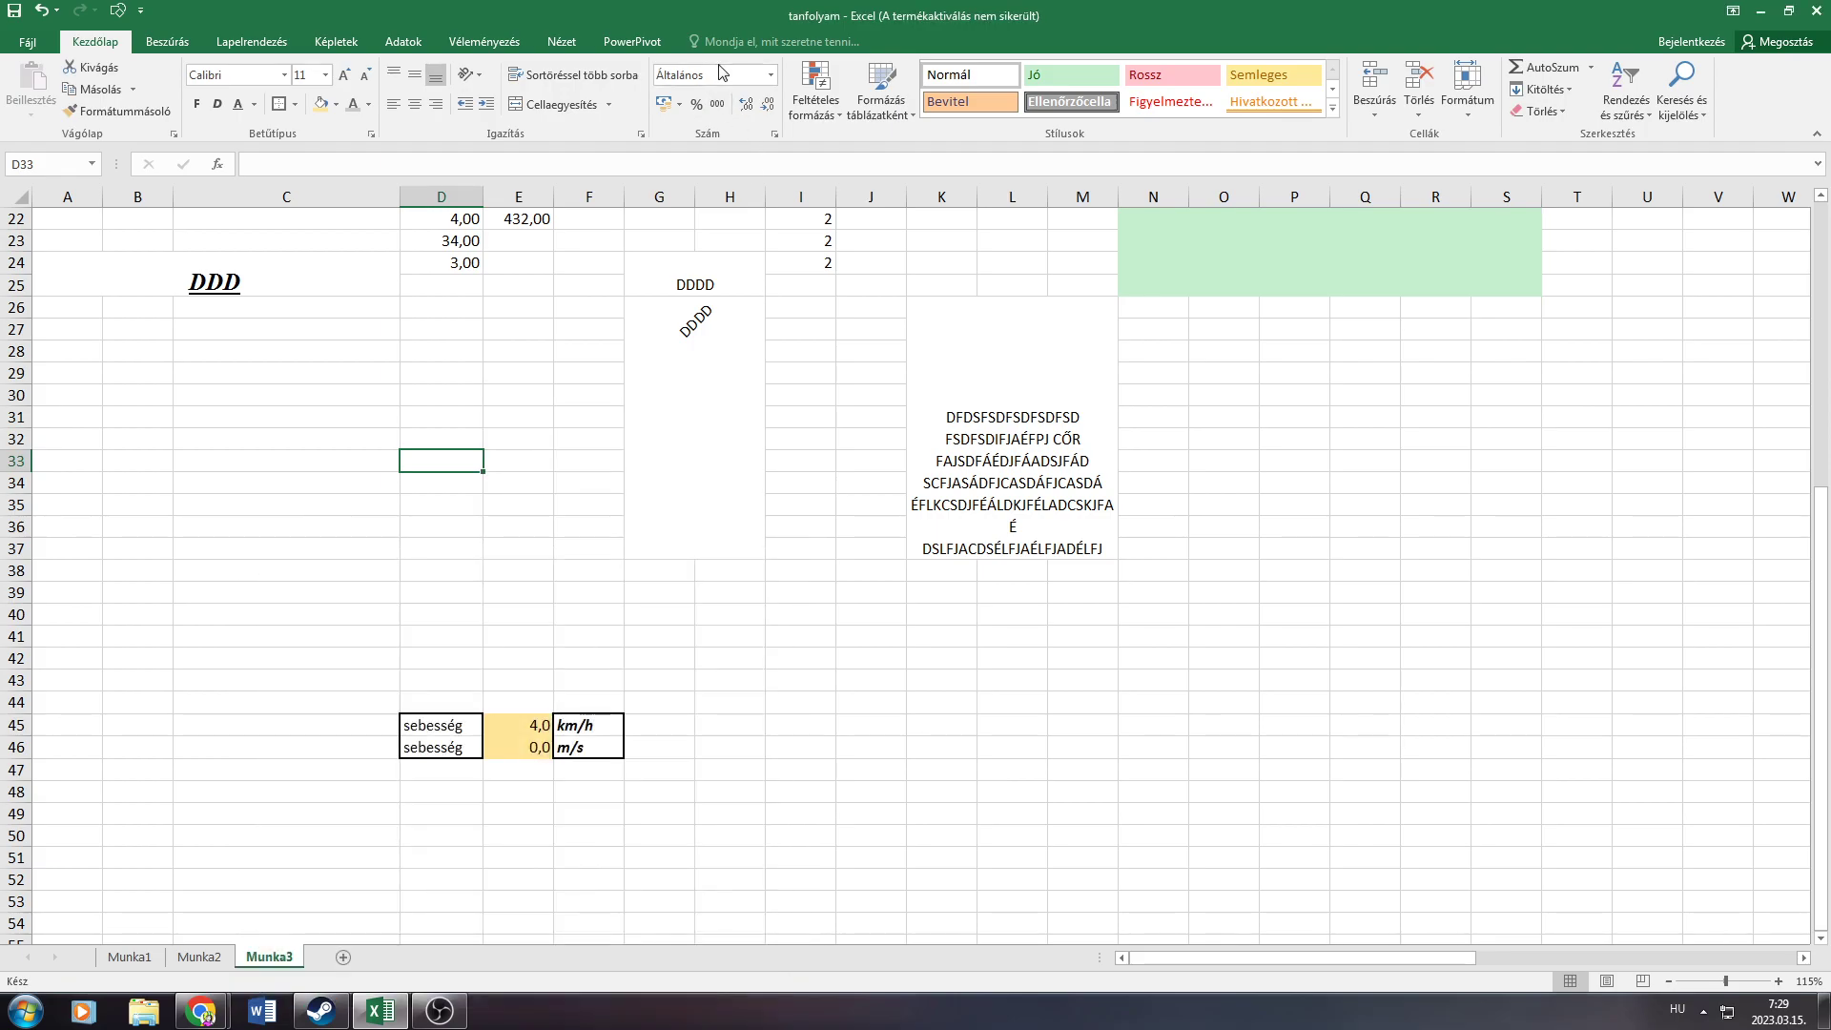
{"action": "left_click", "coordinate": [770, 76]}
{"action": "left_click", "coordinate": [775, 81]}
{"action": "left_click", "coordinate": [534, 415]}
Enter 3 in cell E31 and reselect it
{"action": "type", "text": "3"}
{"action": "key", "text": "Return"}
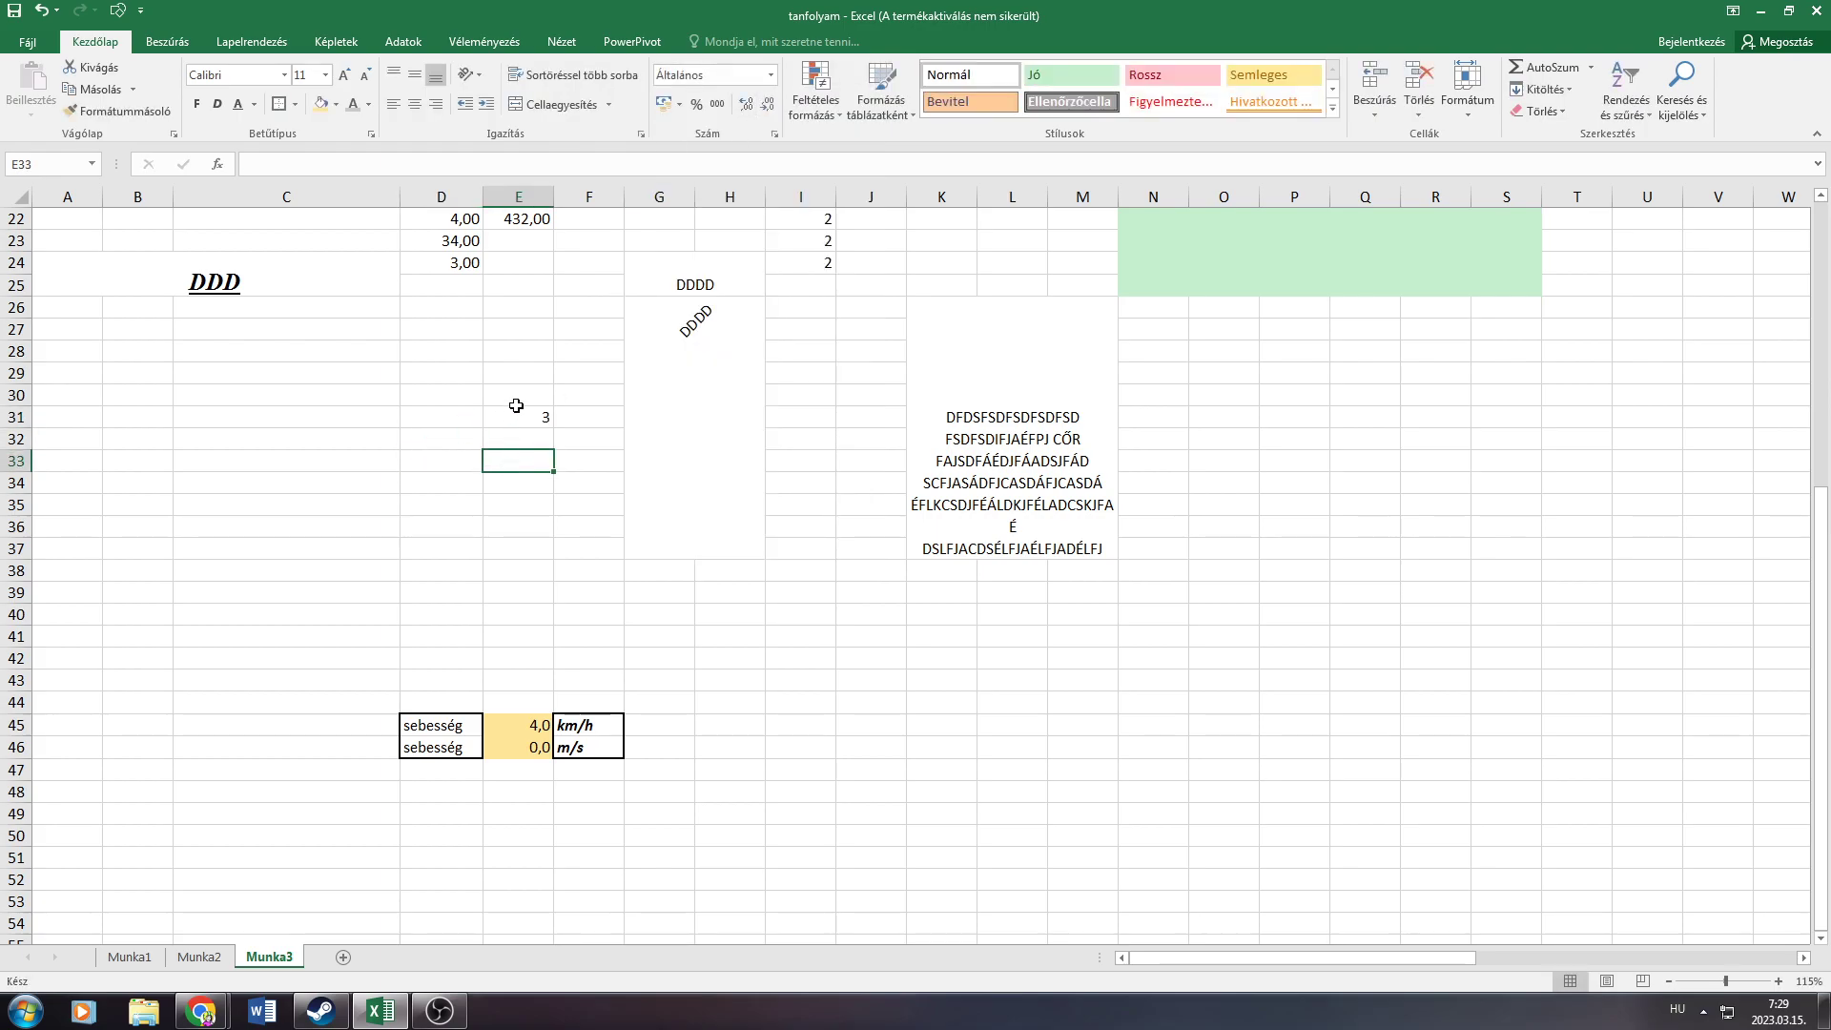
{"action": "left_click", "coordinate": [536, 415]}
Give E31 the Number format with three decimal places so it shows 3,000
{"action": "left_click", "coordinate": [771, 74]}
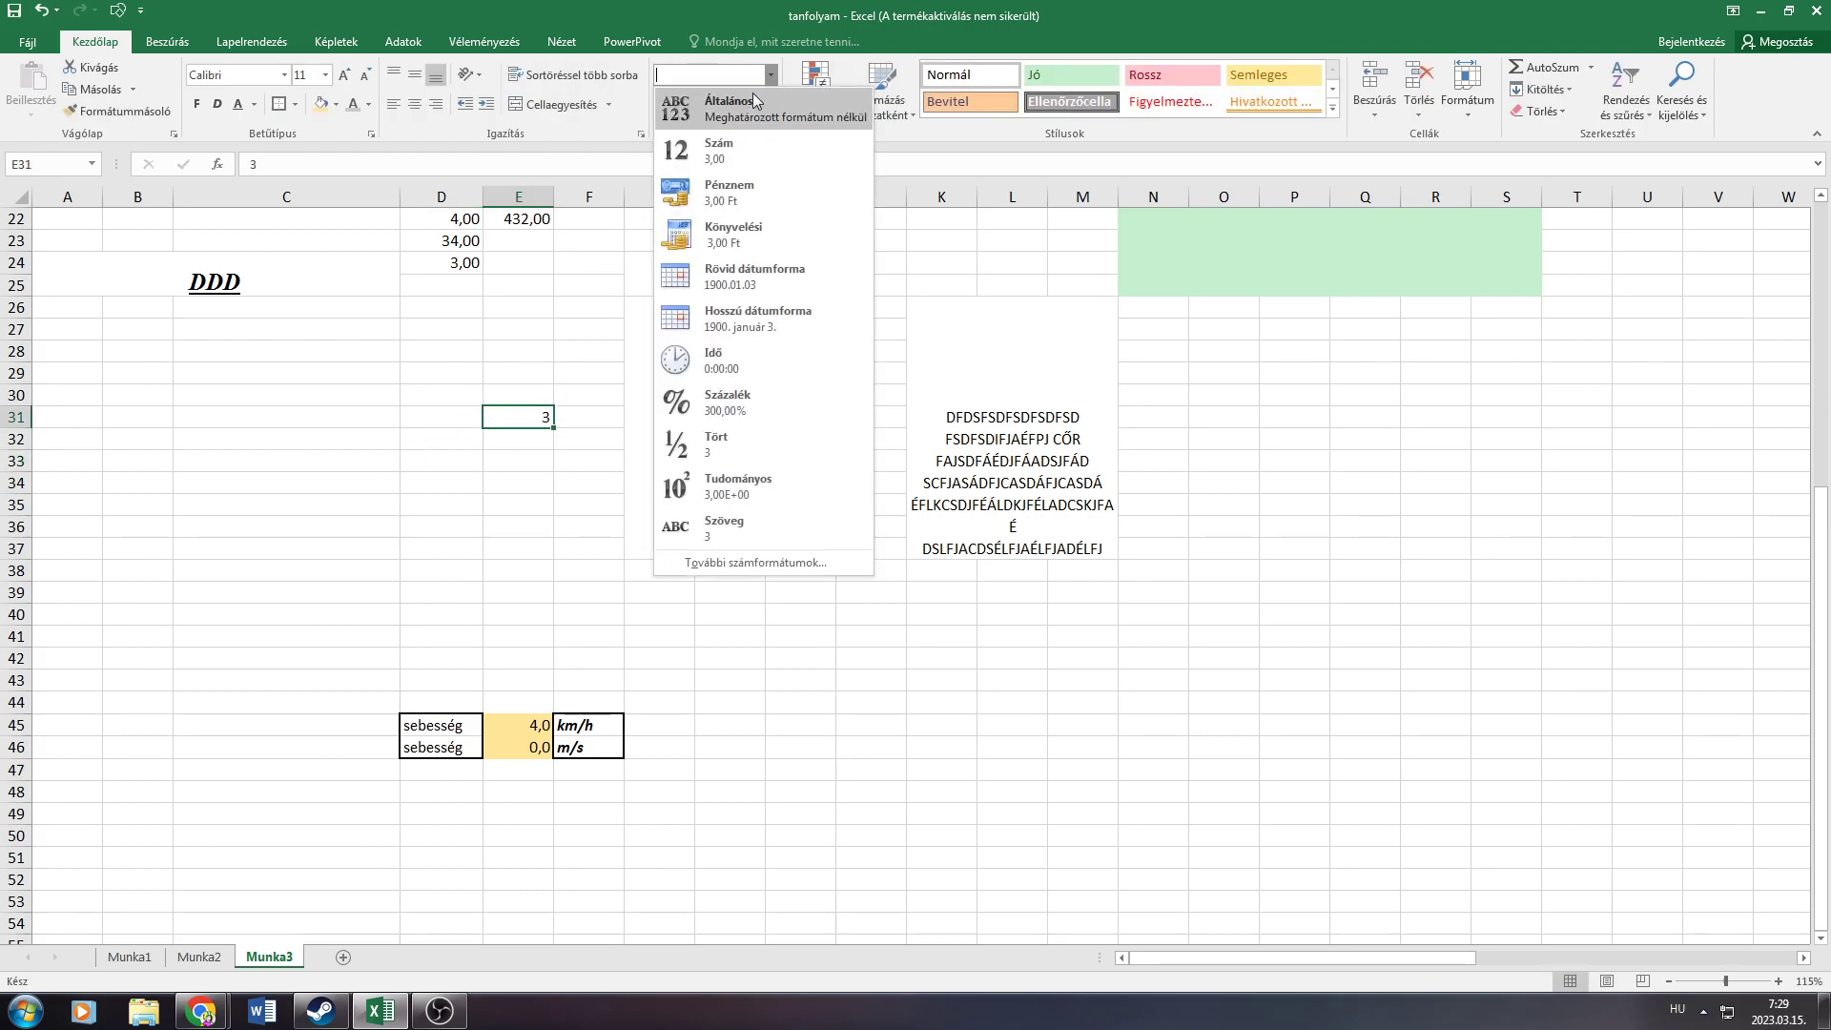
{"action": "left_click", "coordinate": [747, 145]}
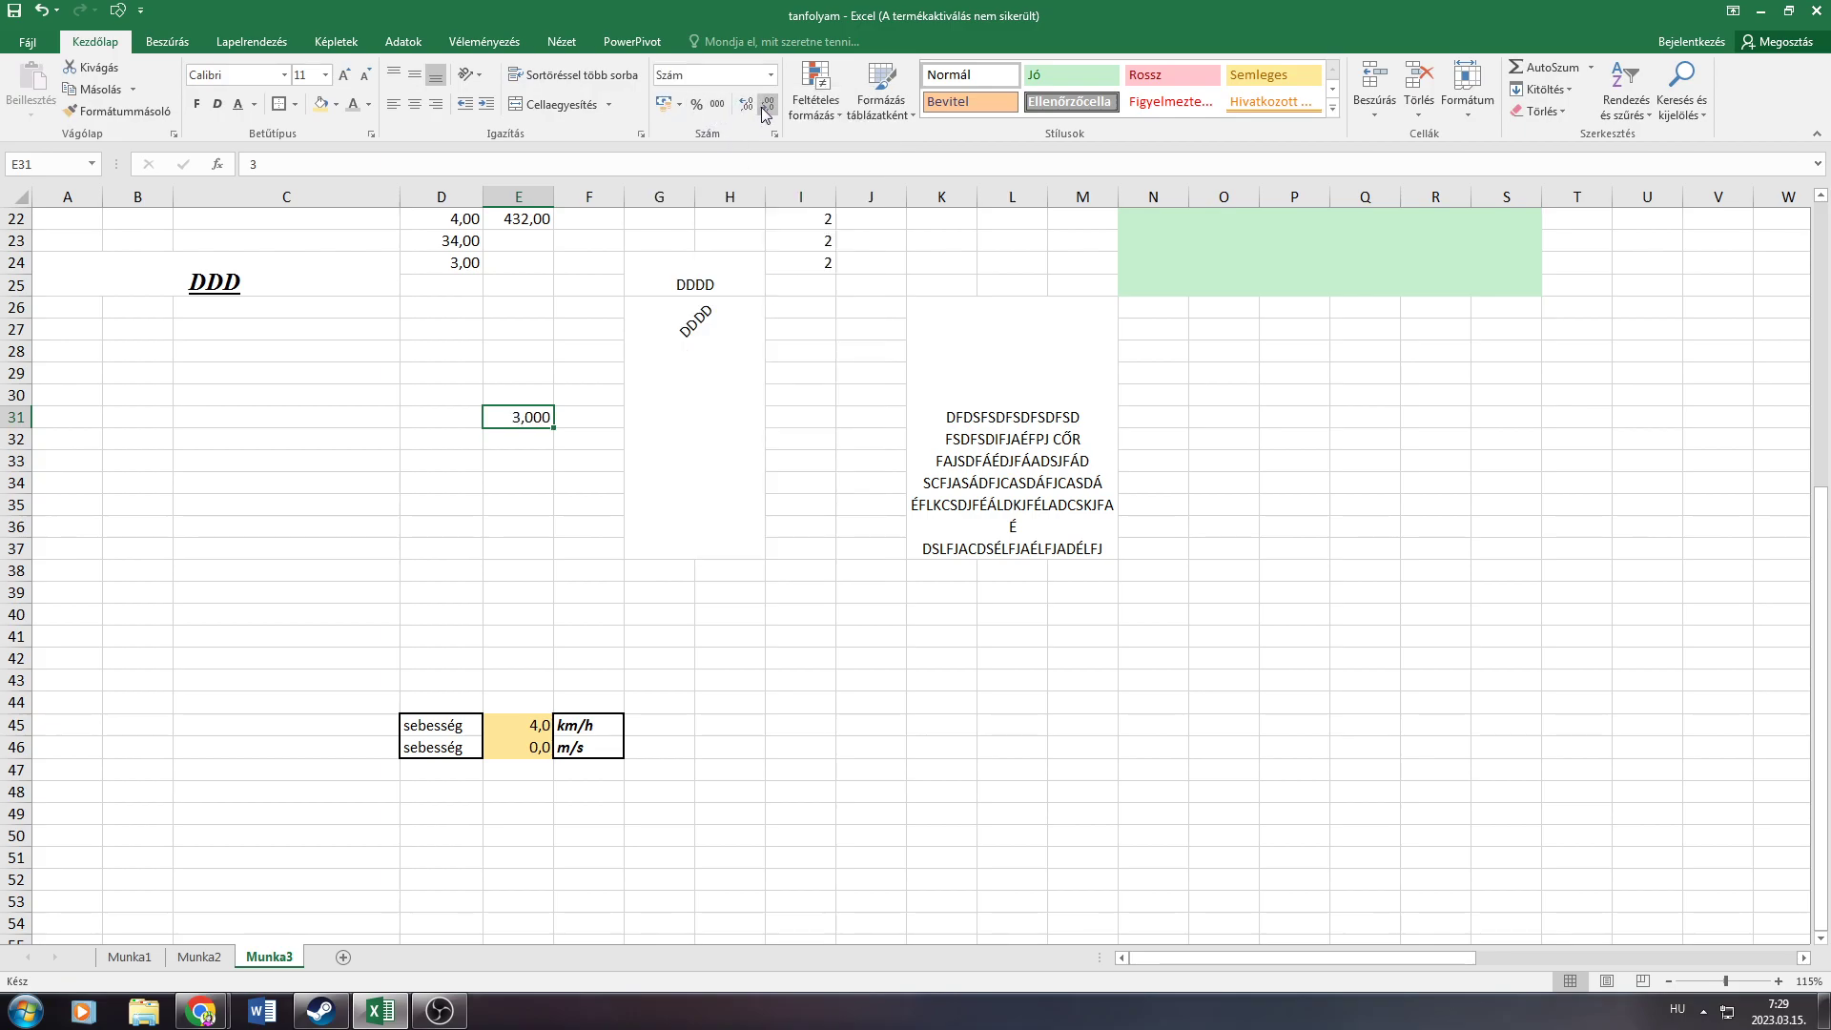
{"action": "left_click", "coordinate": [768, 104]}
{"action": "left_click", "coordinate": [768, 105]}
{"action": "left_click", "coordinate": [750, 107]}
{"action": "left_click", "coordinate": [750, 107]}
{"action": "left_click", "coordinate": [556, 392]}
Move the two 4,00 values from D21:D22 up to G15:G16
{"action": "scroll", "coordinate": [562, 393], "scroll_direction": "up", "scroll_amount": 3}
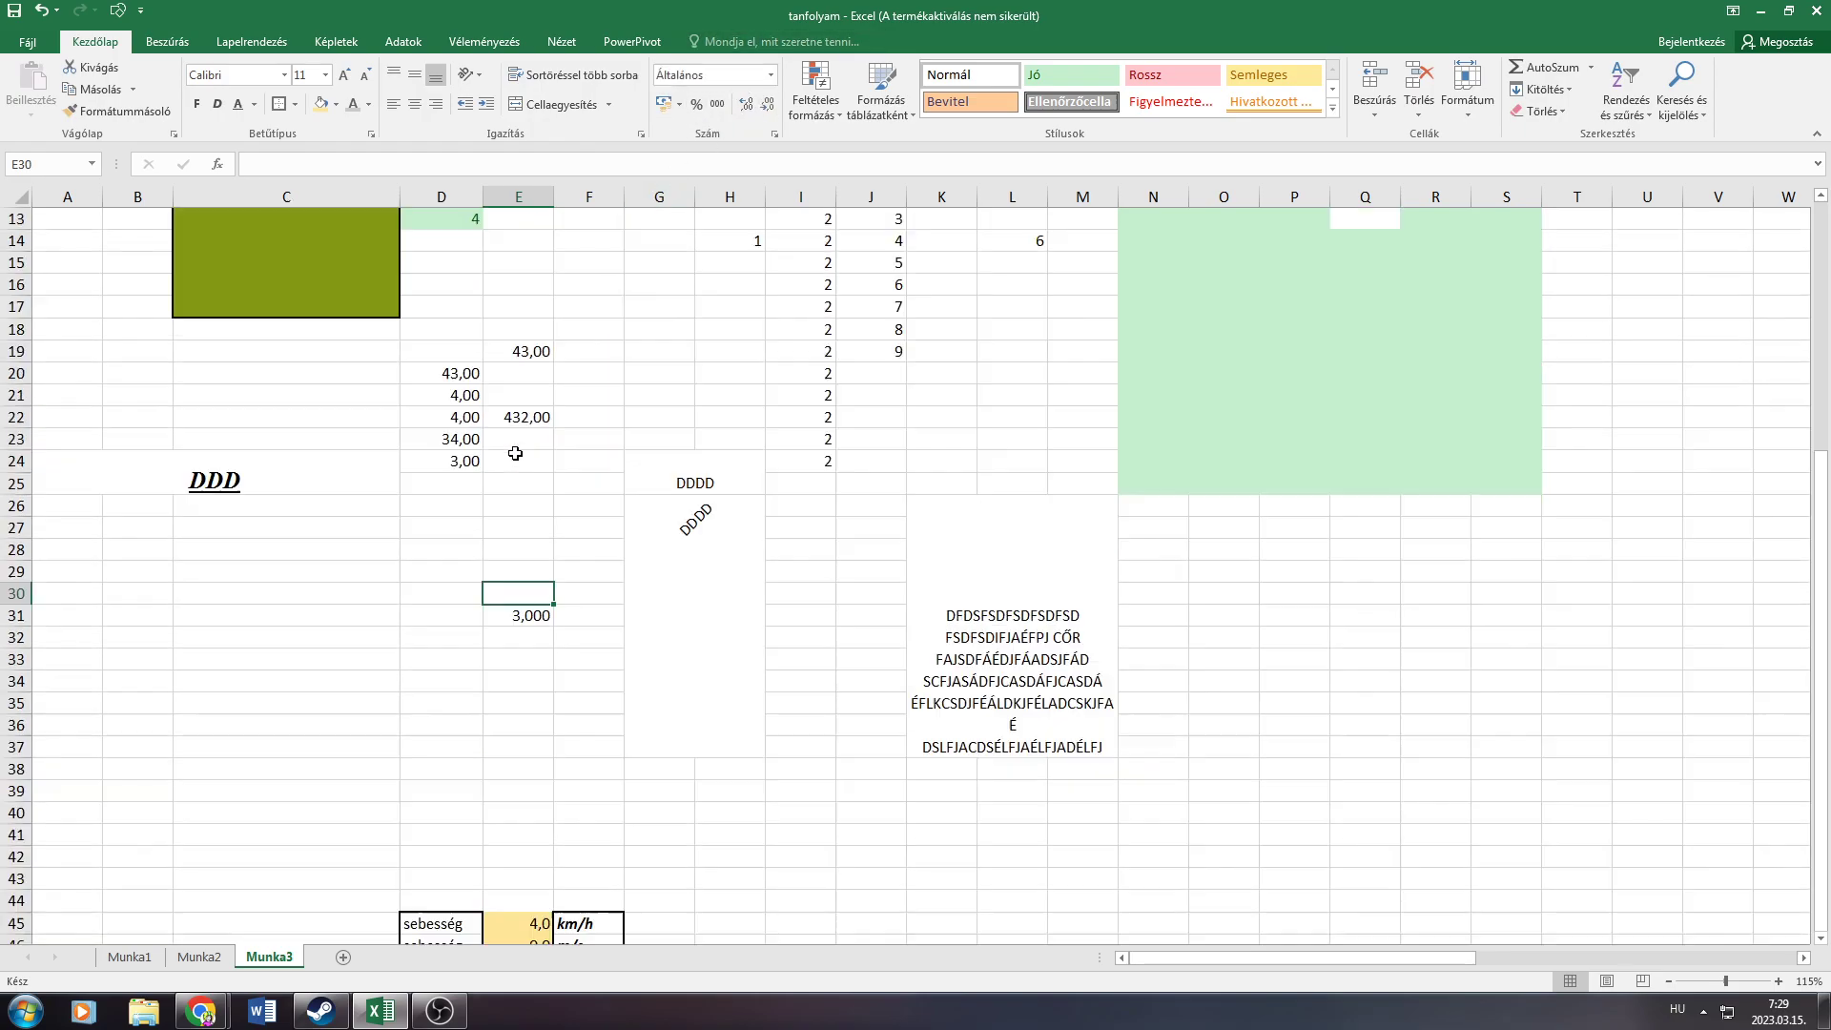
{"action": "scroll", "coordinate": [562, 393], "scroll_direction": "up", "scroll_amount": 3}
{"action": "scroll", "coordinate": [569, 395], "scroll_direction": "up", "scroll_amount": 1}
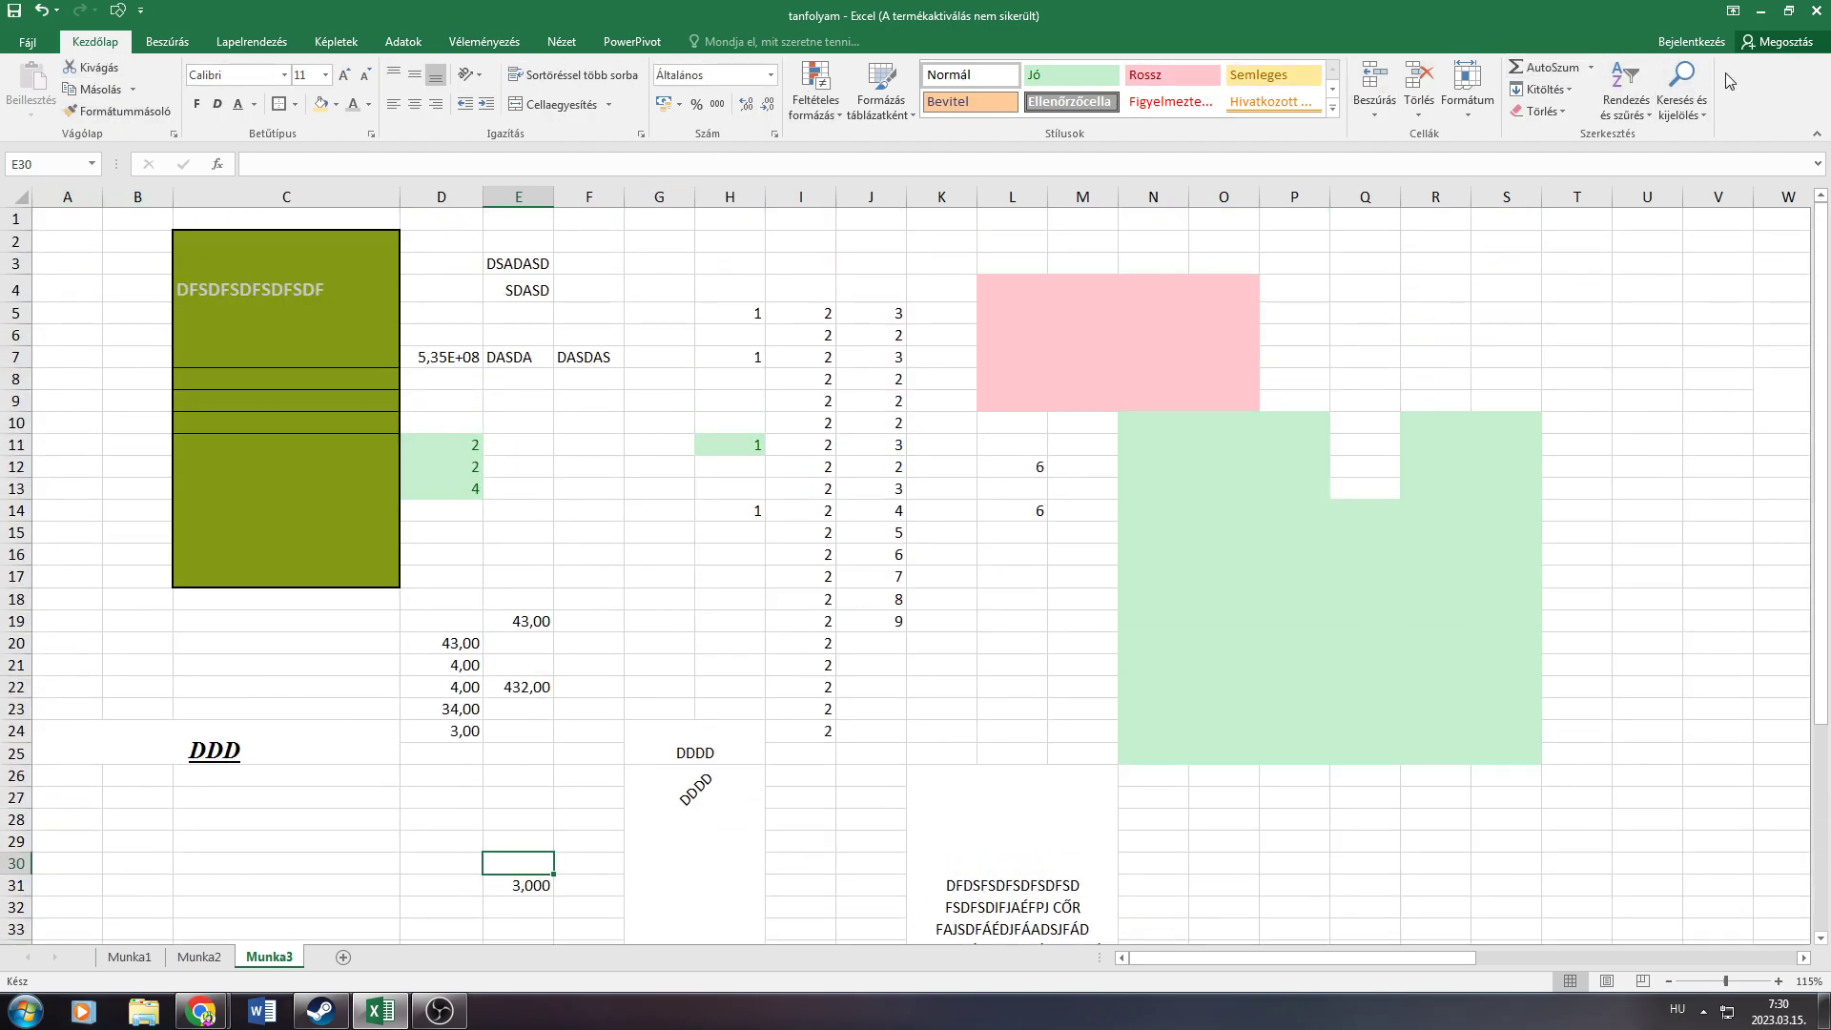
{"action": "left_click", "coordinate": [561, 527]}
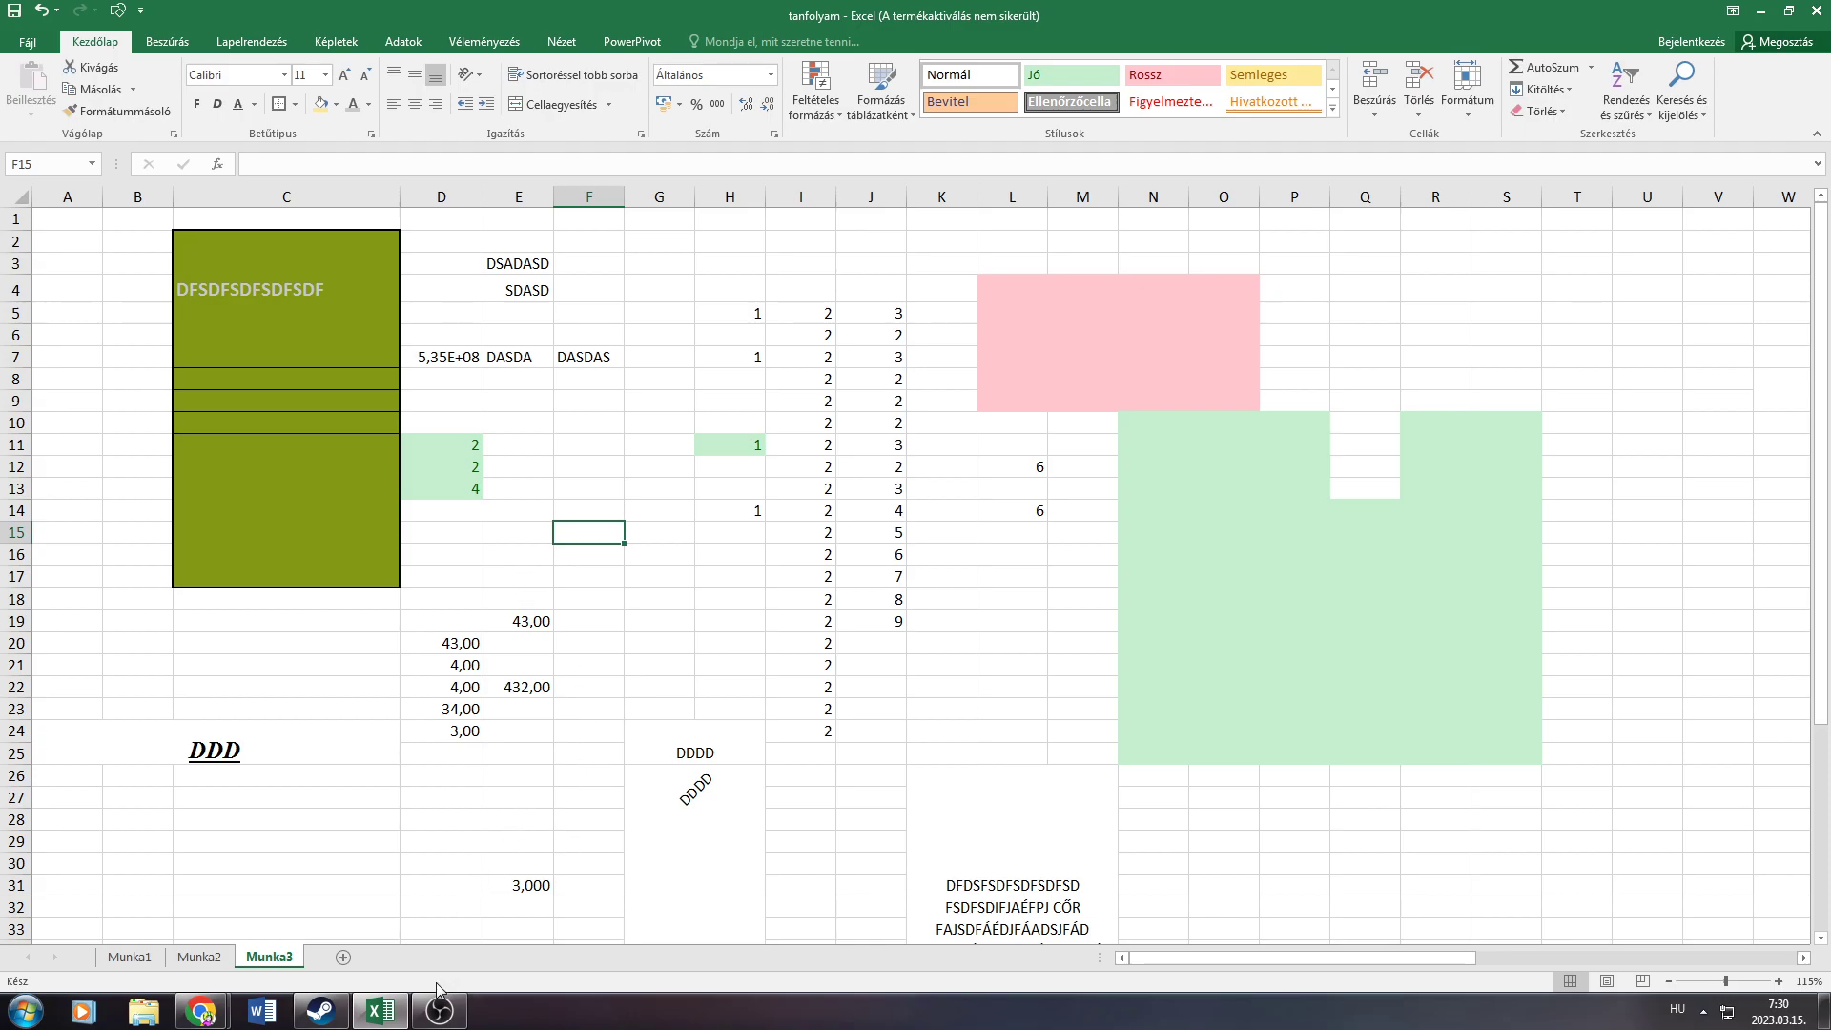
{"action": "left_click_drag", "start_coordinate": [448, 644], "coordinate": [472, 706]}
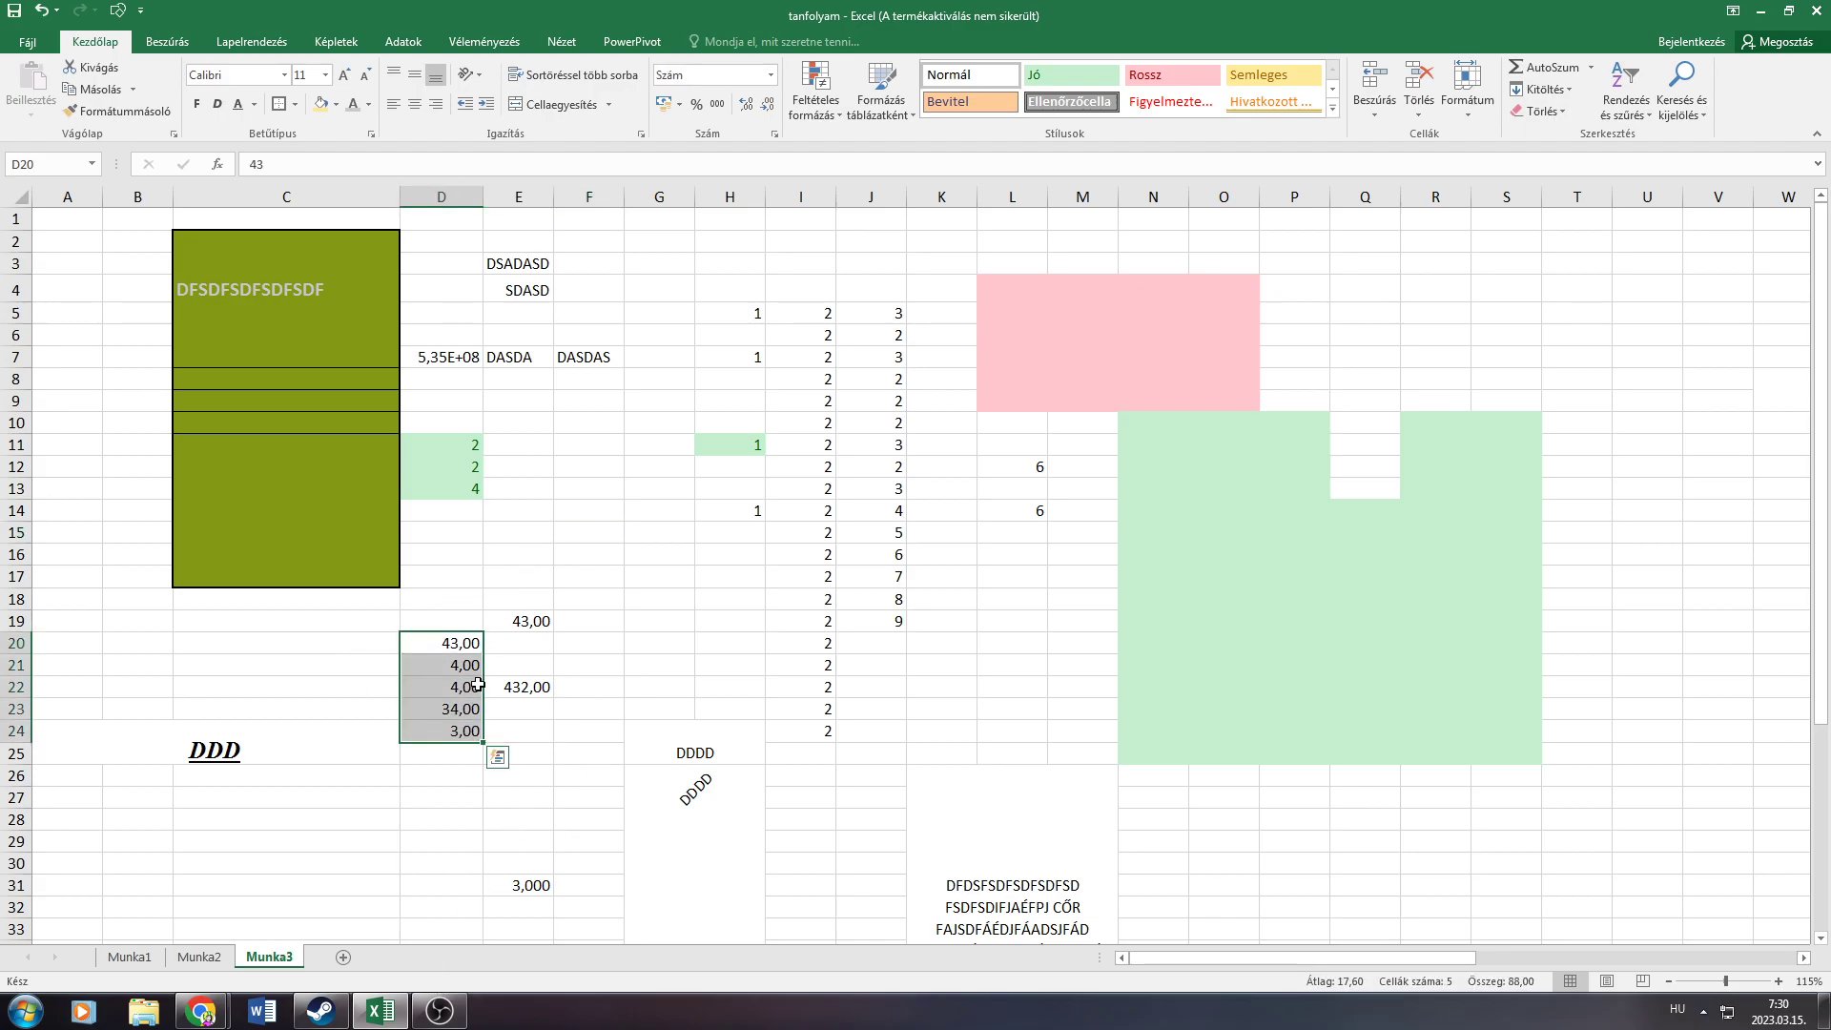
{"action": "mouse_move", "coordinate": [448, 644]}
{"action": "left_mouse_down"}
{"action": "mouse_move", "coordinate": [429, 693]}
{"action": "mouse_move", "coordinate": [668, 540]}
{"action": "left_mouse_up"}
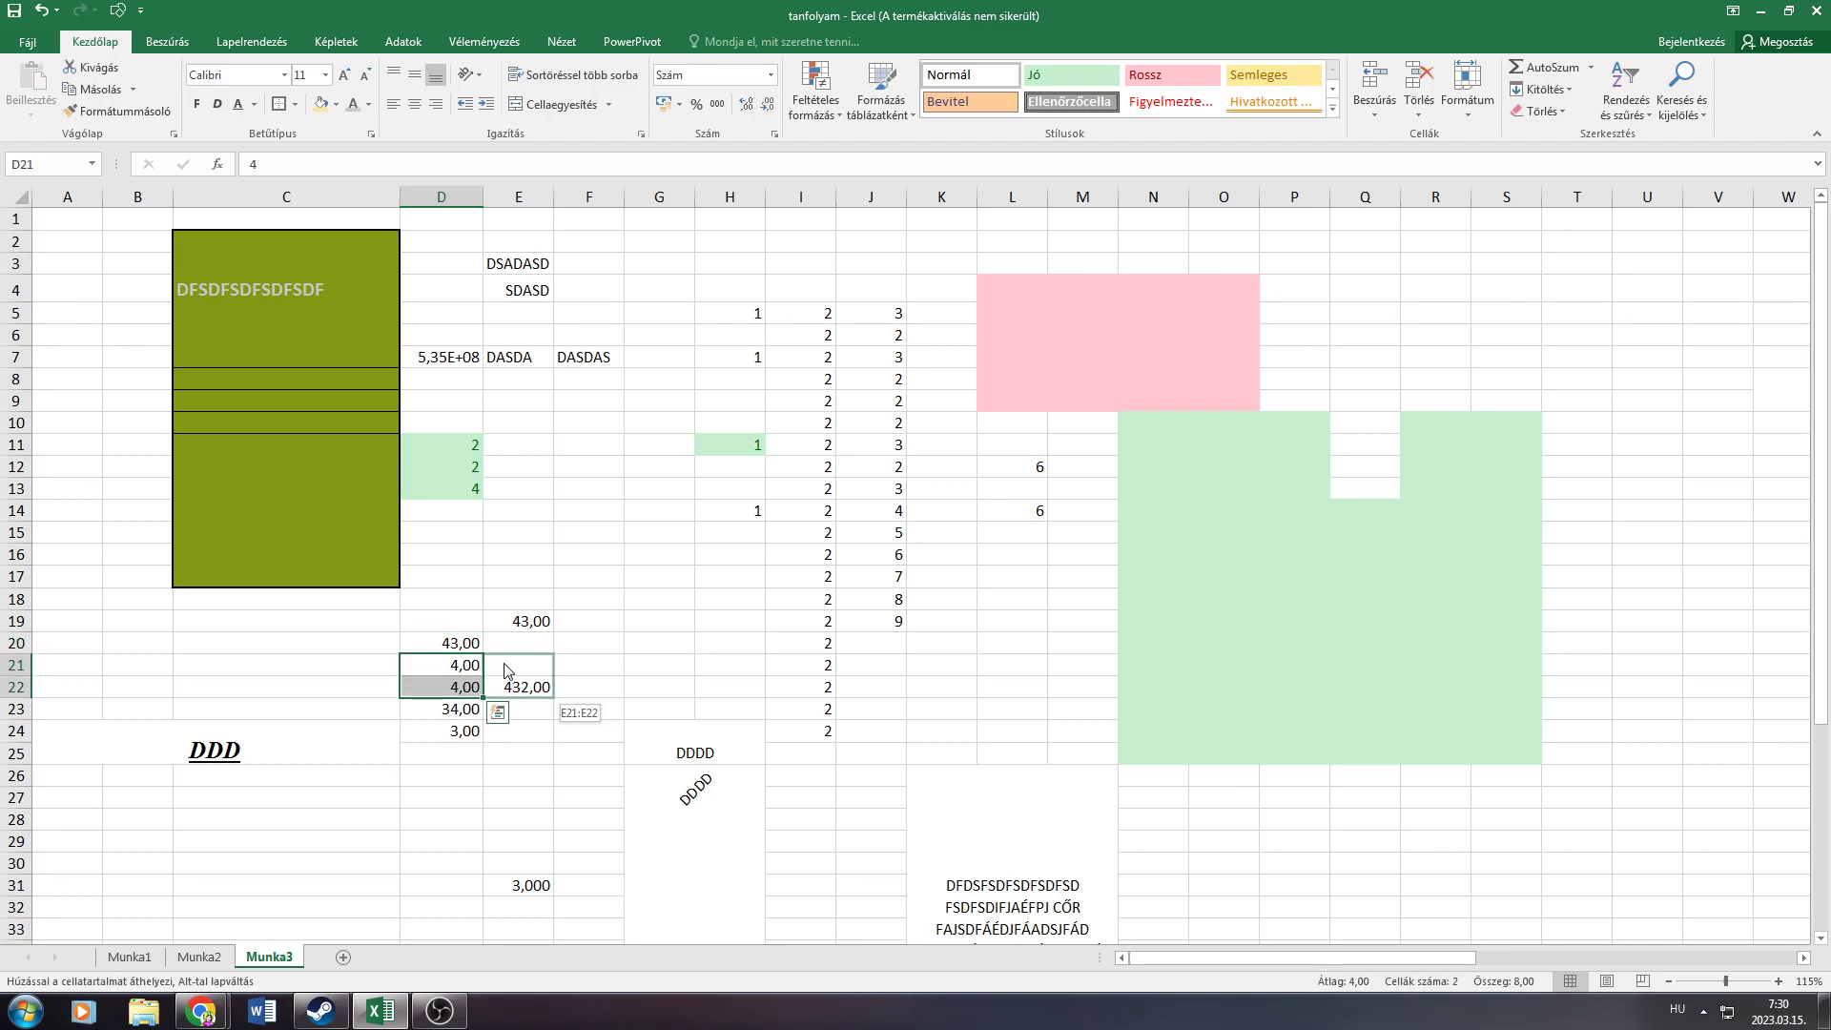
{"action": "left_click", "coordinate": [582, 595]}
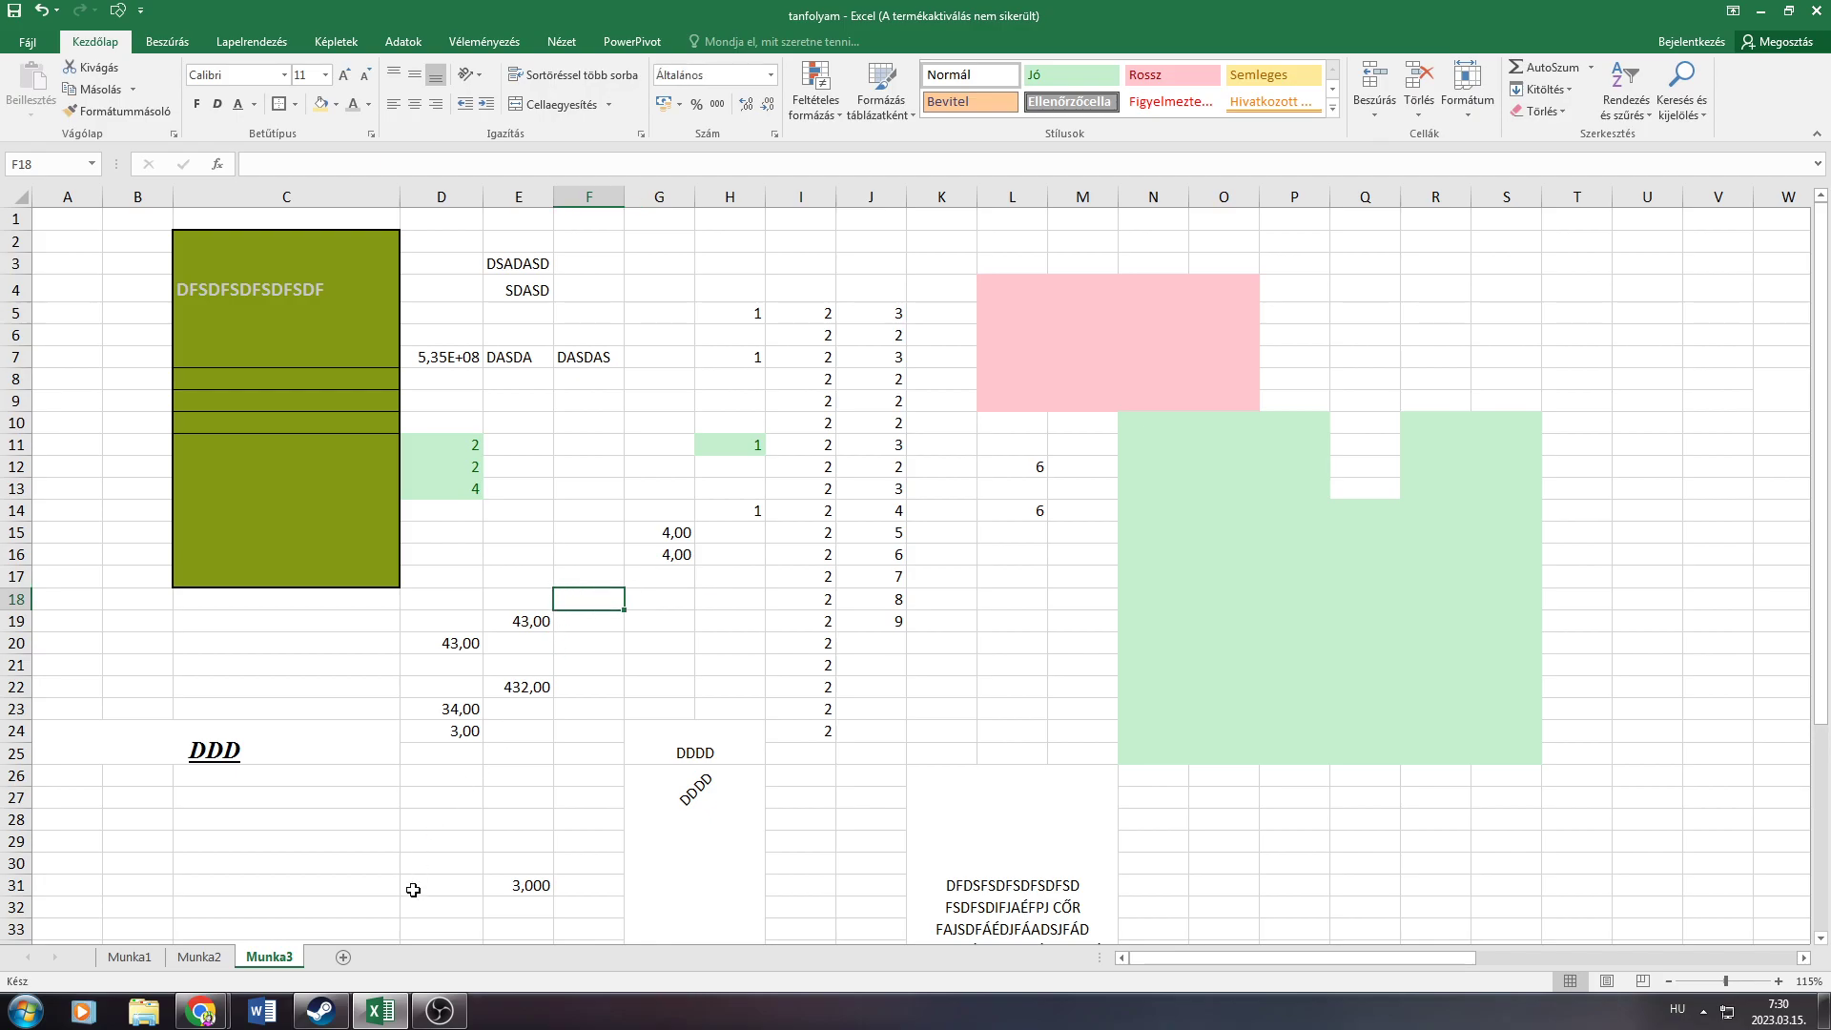
{"action": "left_click", "coordinate": [262, 864]}
{"action": "left_click", "coordinate": [258, 886]}
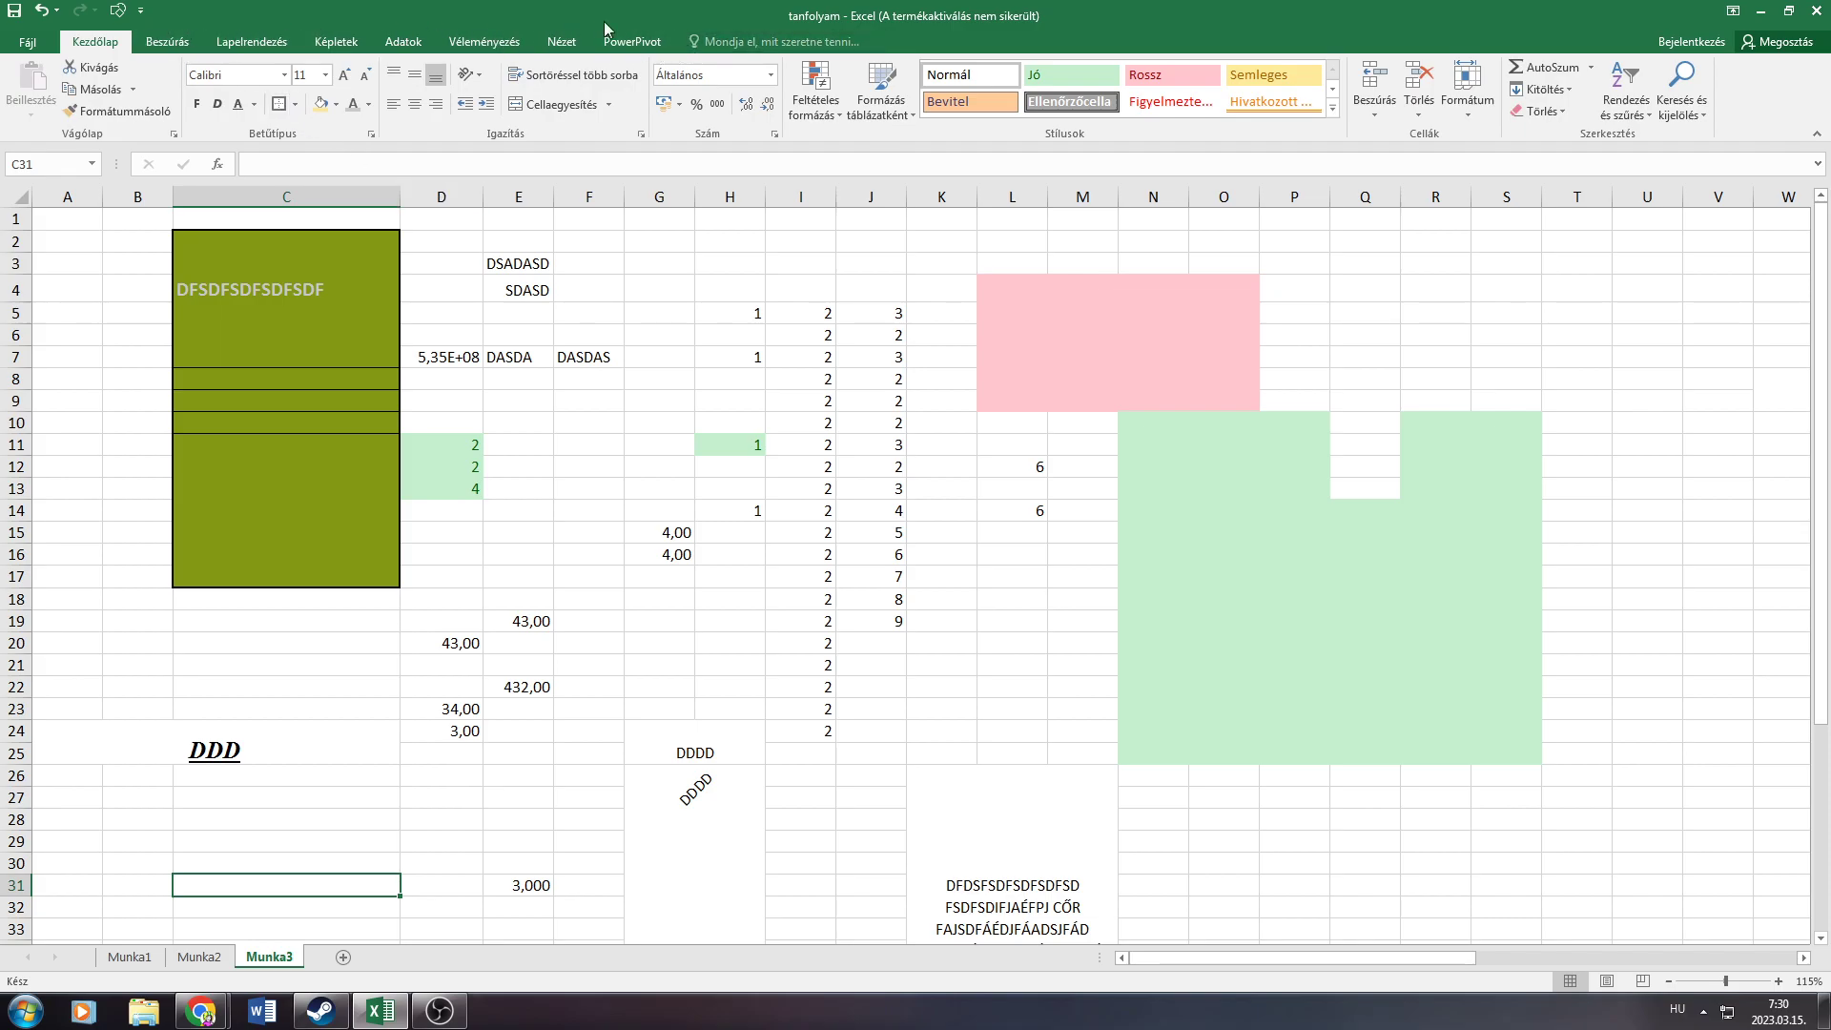
Look through the Insert, Page Layout and Formulas ribbons, finishing on the Data (Adatok) ribbon
{"action": "left_click", "coordinate": [168, 42]}
{"action": "left_click", "coordinate": [252, 42]}
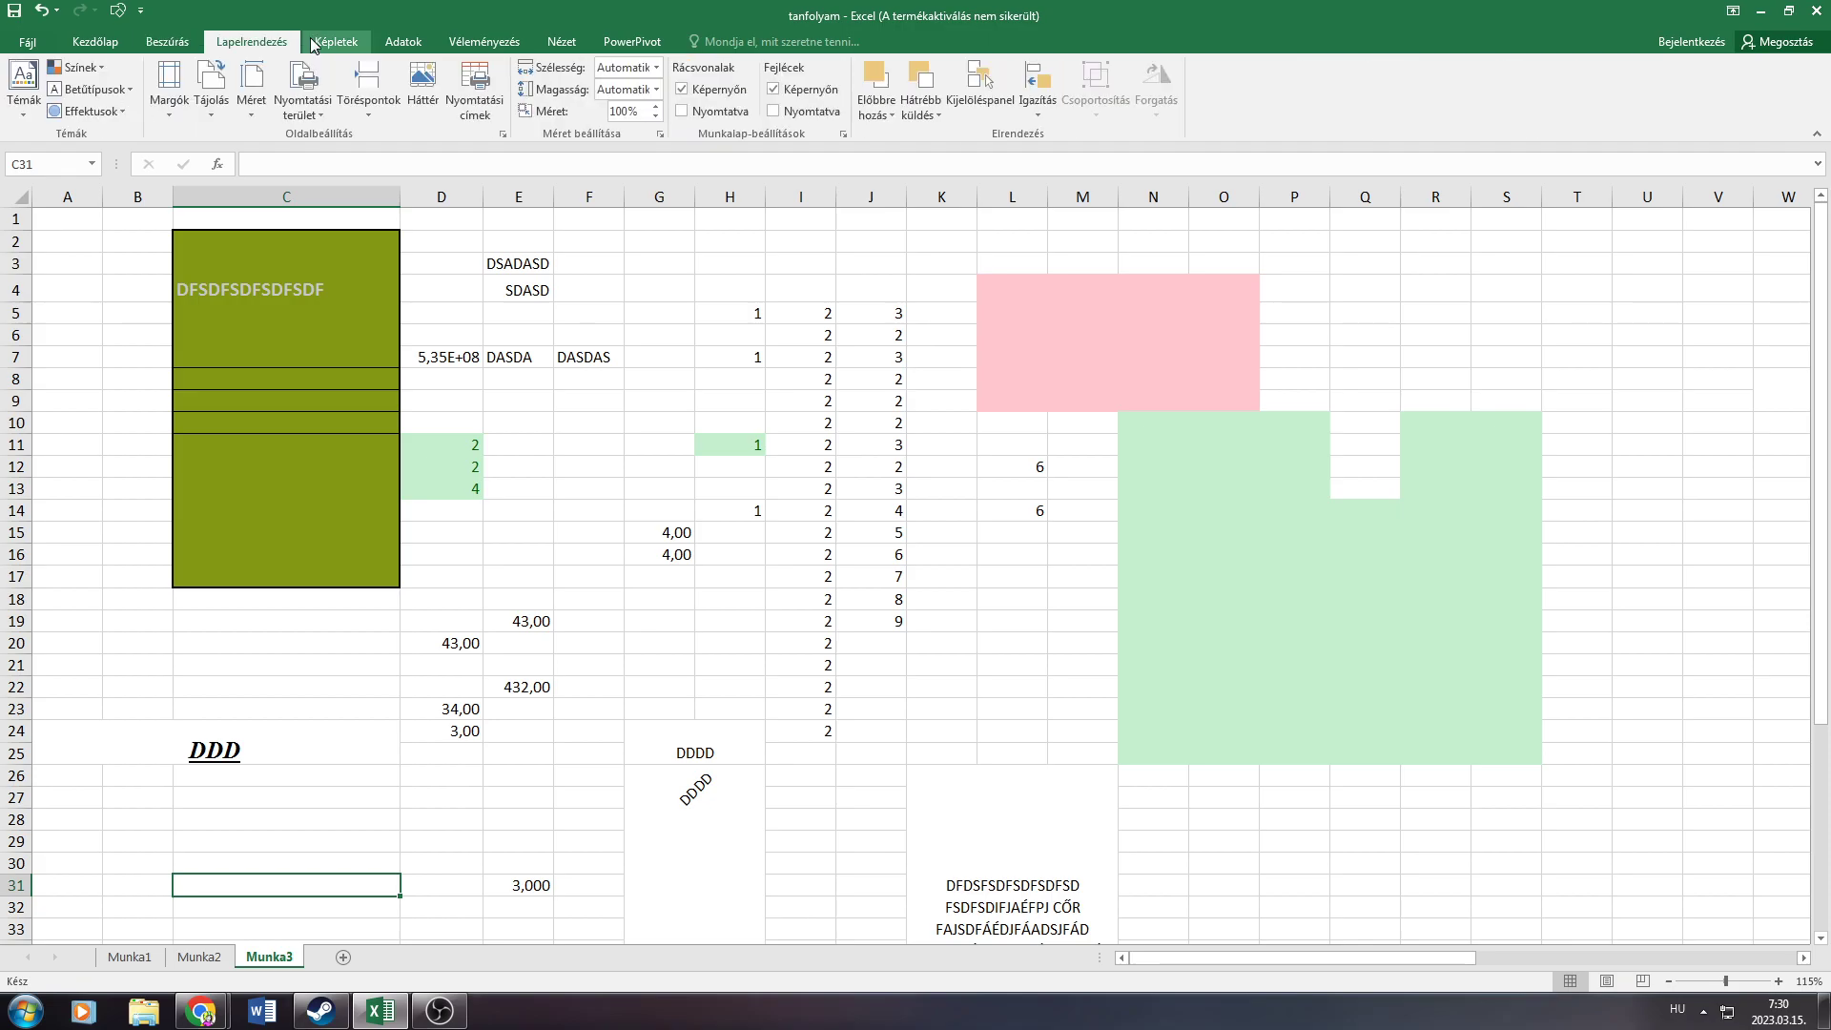
{"action": "left_click", "coordinate": [334, 42]}
{"action": "left_click", "coordinate": [403, 42]}
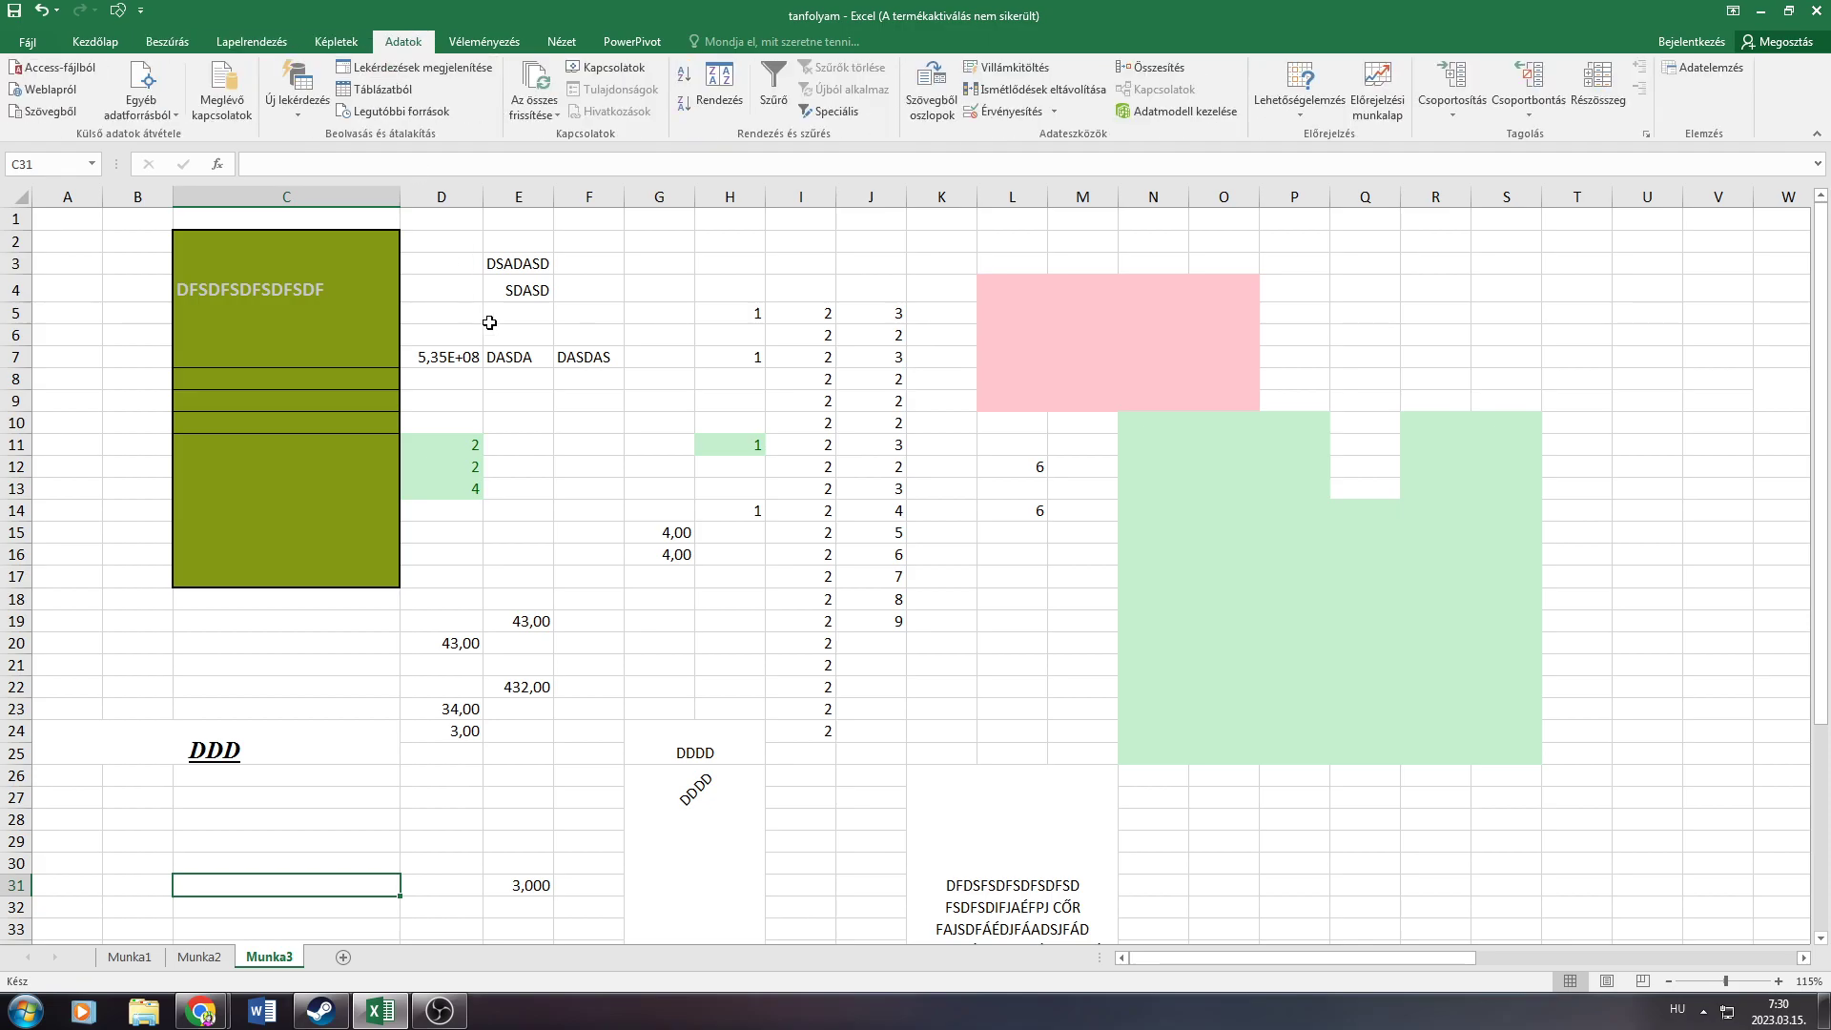
{"action": "left_click", "coordinate": [518, 312]}
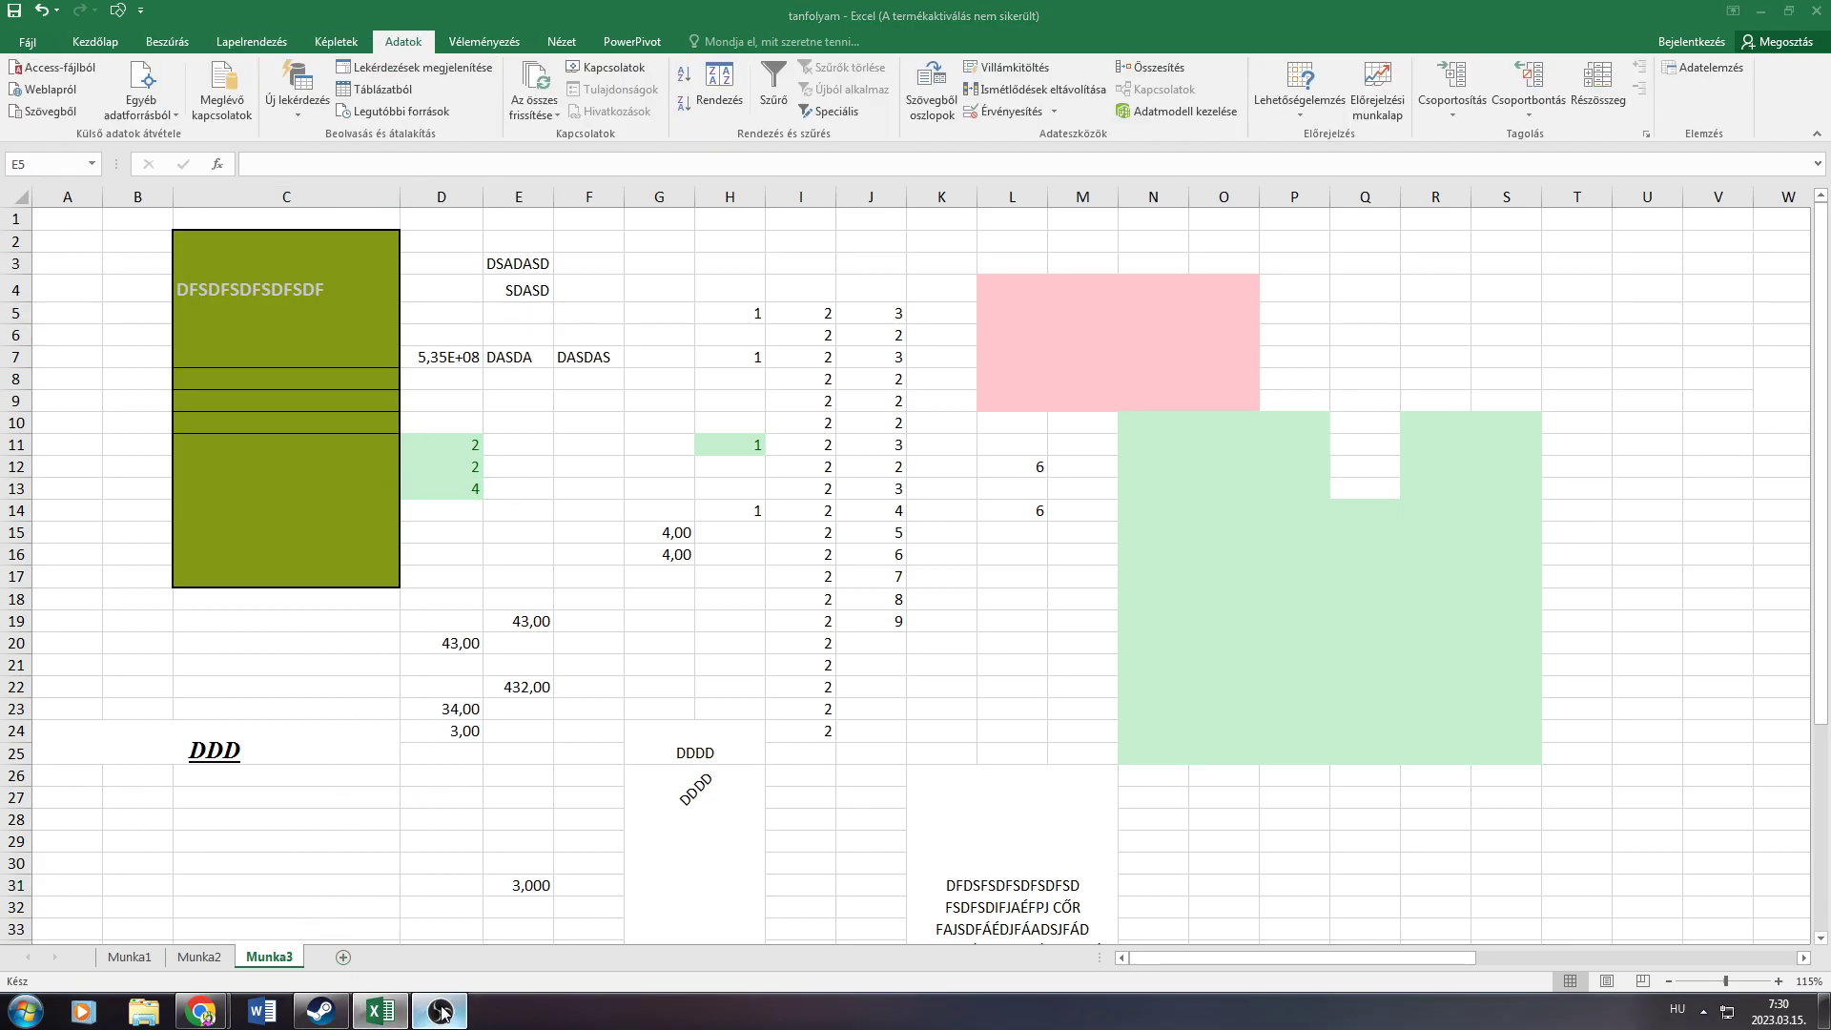